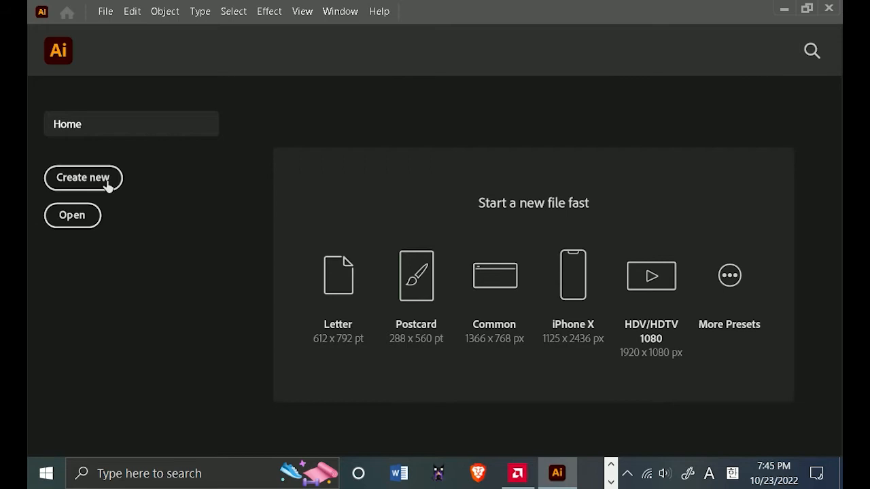
Create a new Letter document, 612 x 792 pt in portrait orientation, with RGB color mode and Medium (150 ppi) raster effects.
click(107, 185)
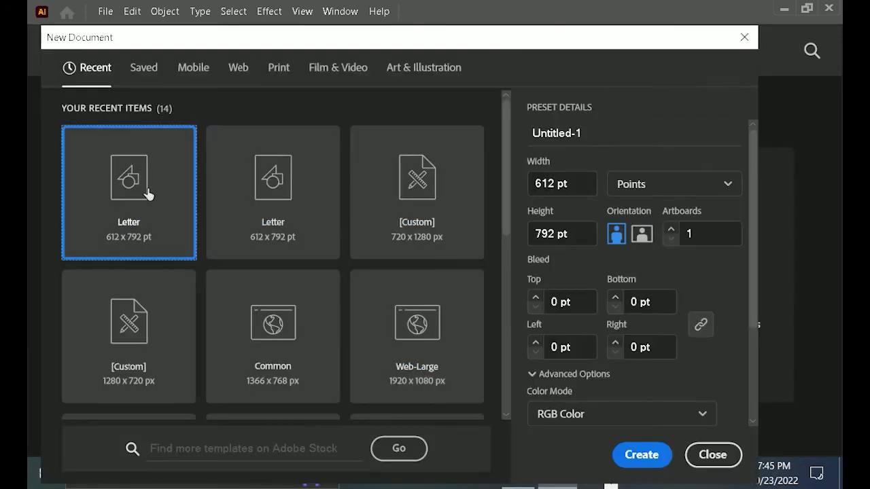
click(640, 236)
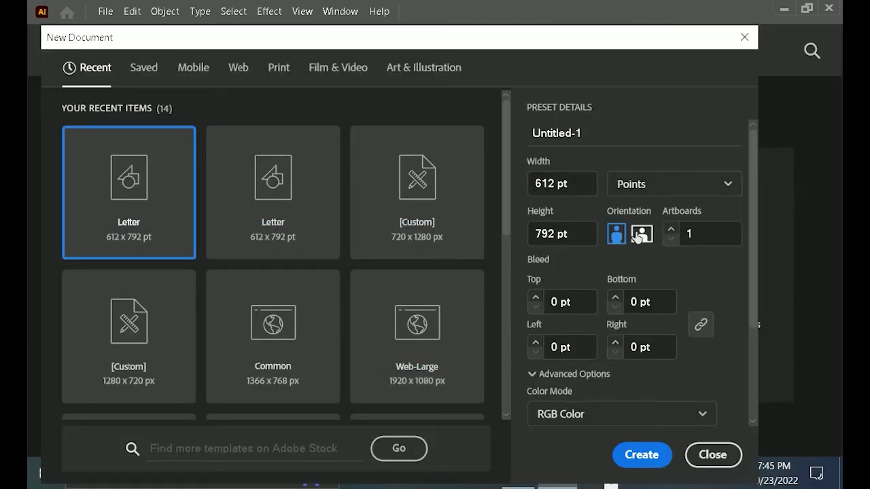
click(625, 234)
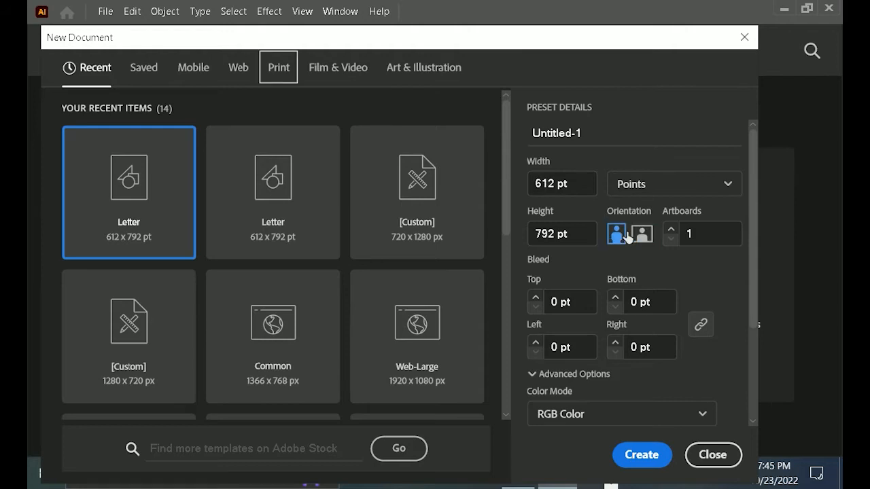
scroll(668, 286, down, 3)
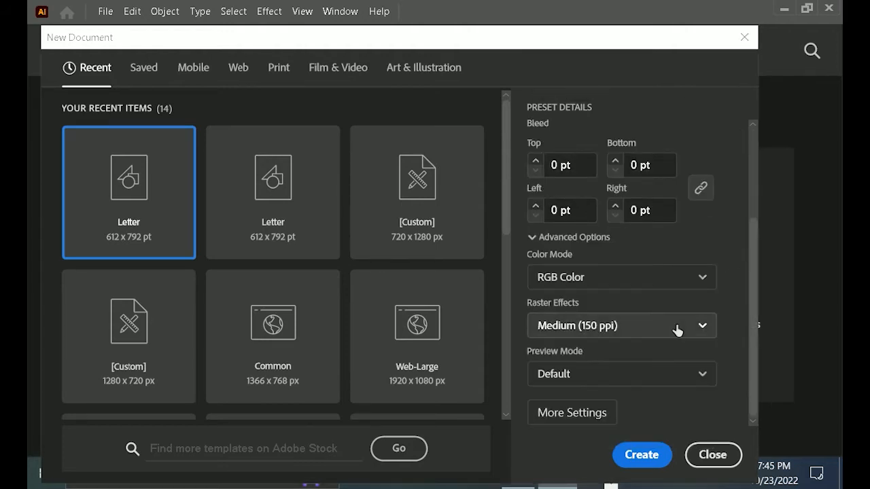
click(639, 327)
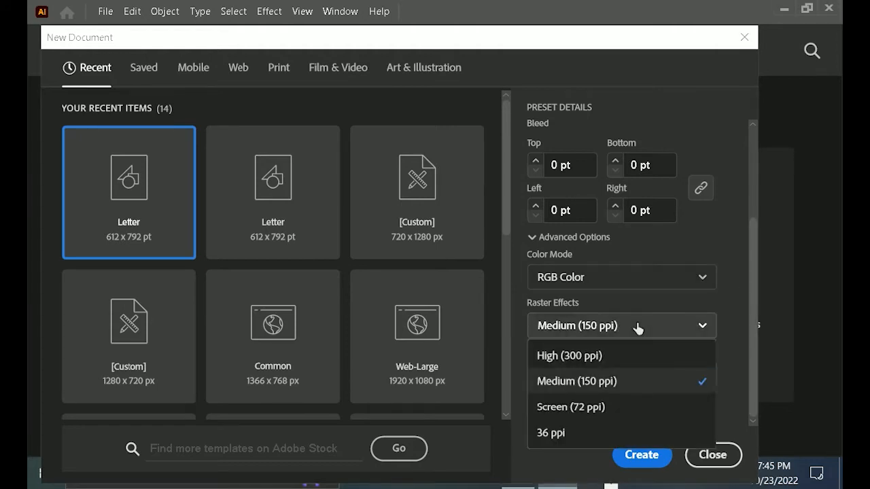
click(629, 384)
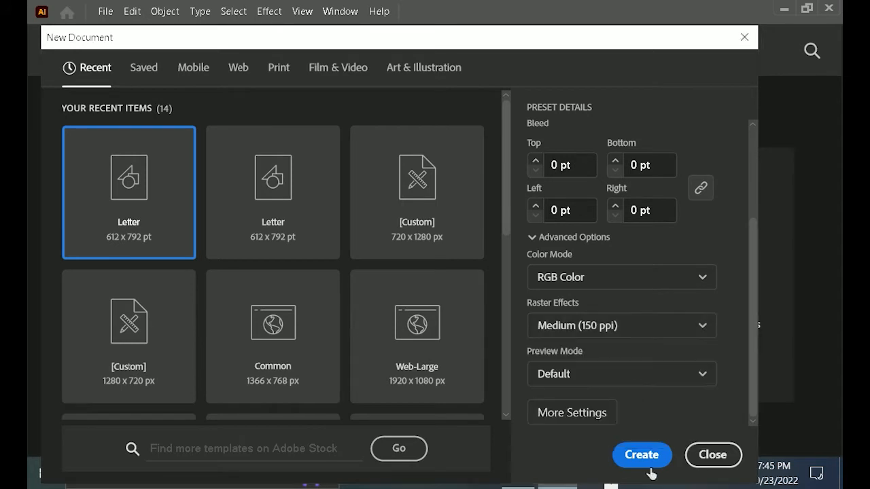
click(649, 456)
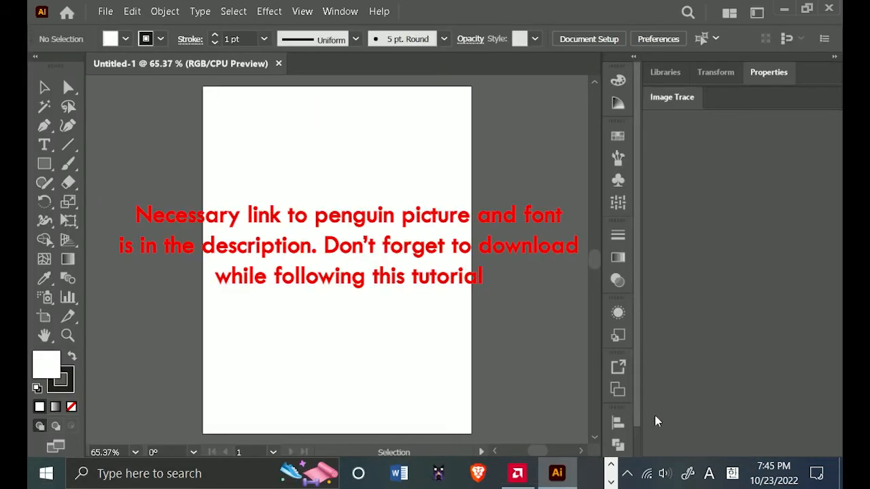
Examine the available document color mode options without changing the mode.
click(105, 12)
mouse_move(131, 8)
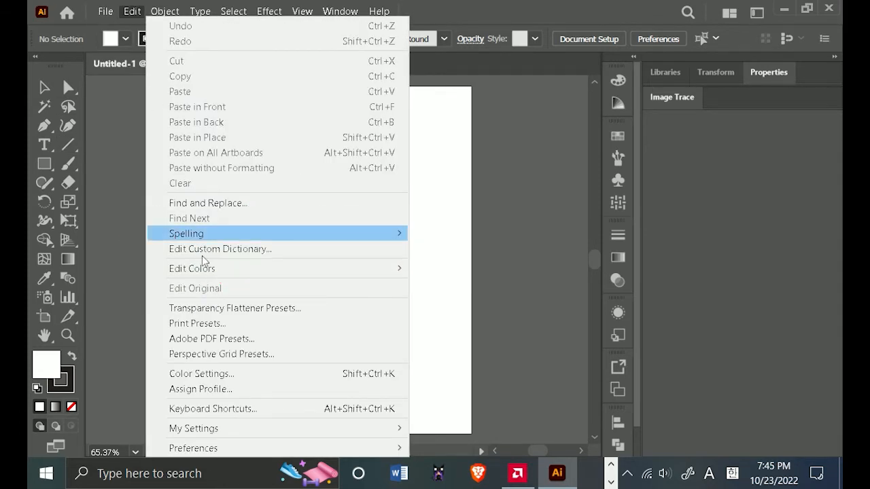
mouse_move(212, 272)
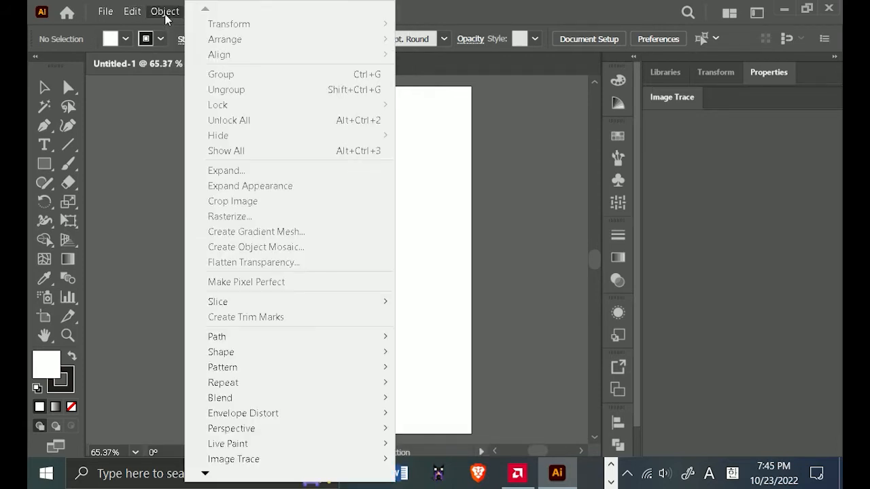
click(148, 99)
scroll(285, 238, down, 1)
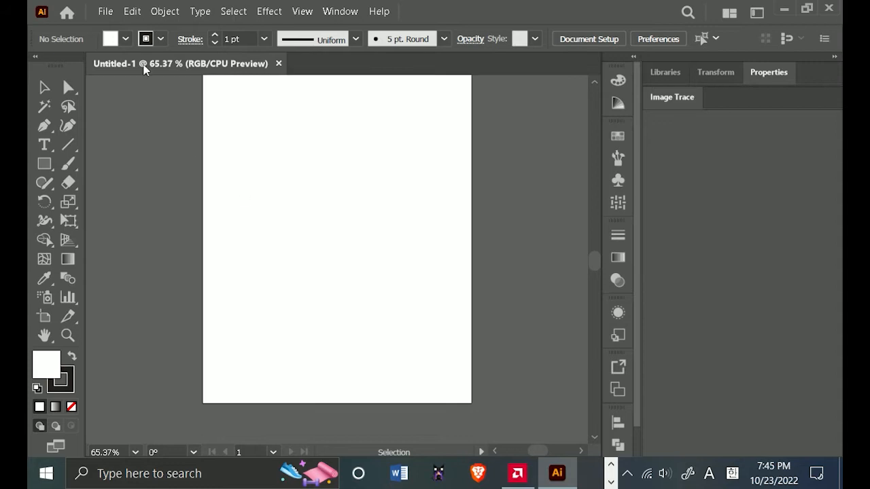
click(111, 7)
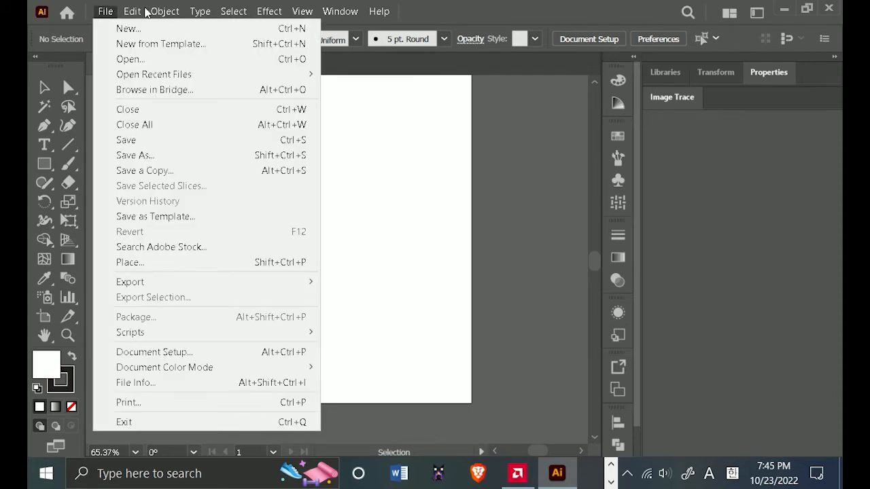
click(107, 13)
click(108, 15)
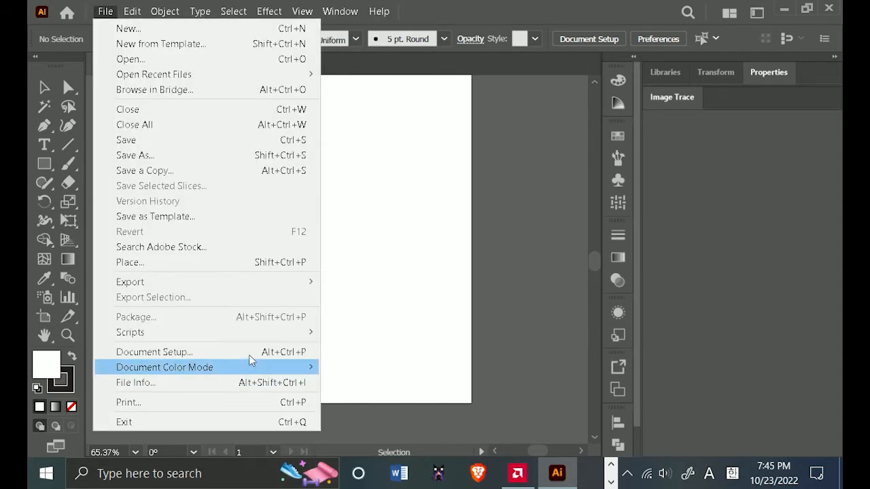
mouse_move(248, 370)
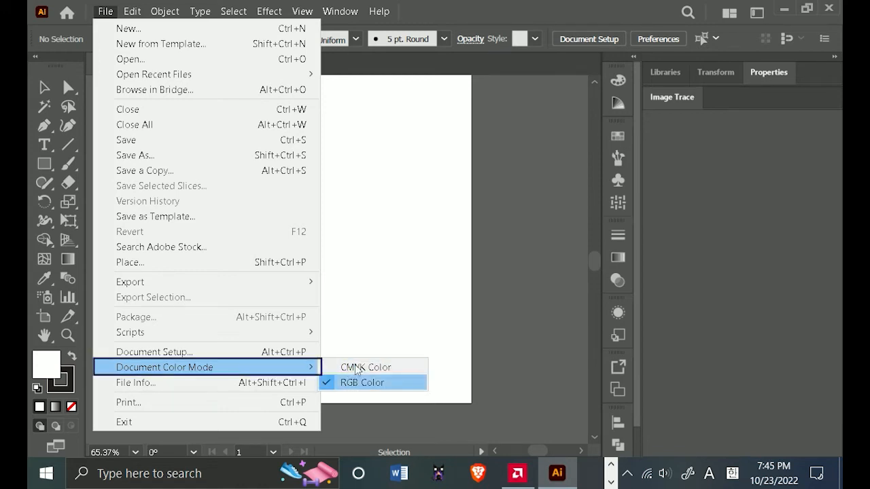
click(550, 309)
Draw two small rectangles side by side in the upper part of the artboard.
scroll(499, 267, down, 2)
drag(490, 262, 437, 246)
scroll(353, 252, up, 1)
click(45, 88)
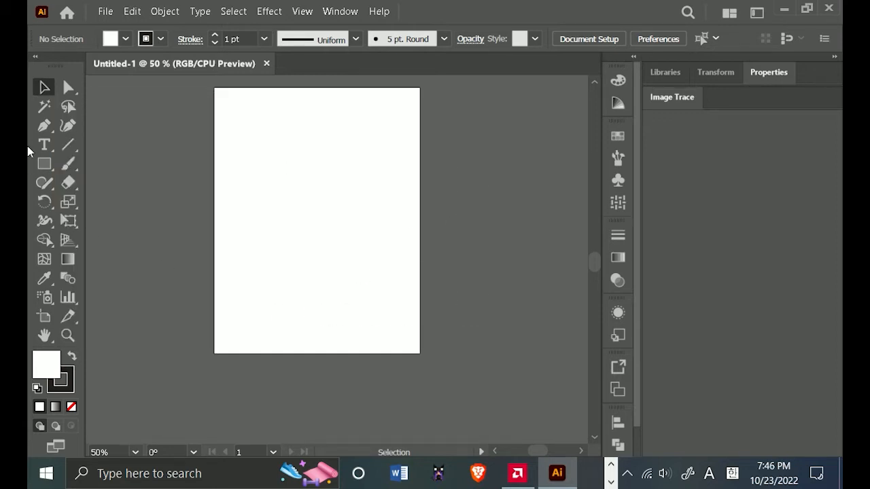
click(51, 168)
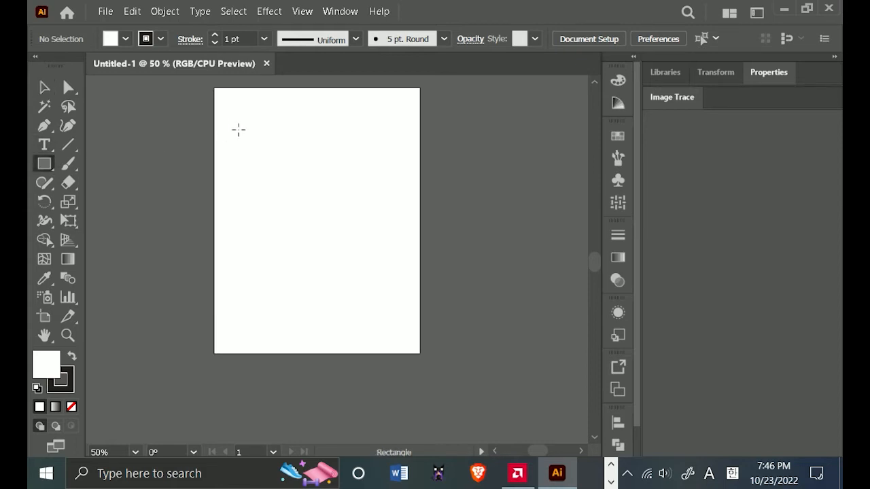
drag(238, 129, 287, 170)
drag(299, 127, 347, 188)
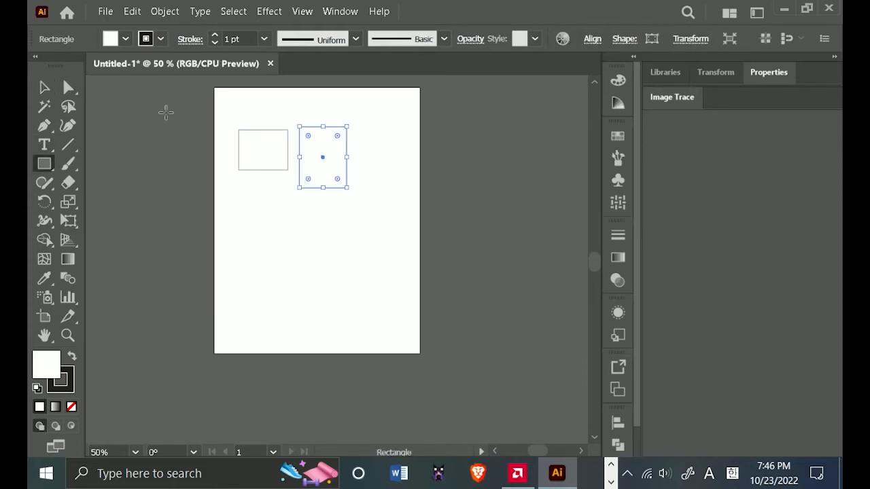
Select both rectangles together and move them around, leaving them near the artboard's upper edge.
click(45, 87)
drag(374, 103, 231, 238)
drag(361, 89, 230, 234)
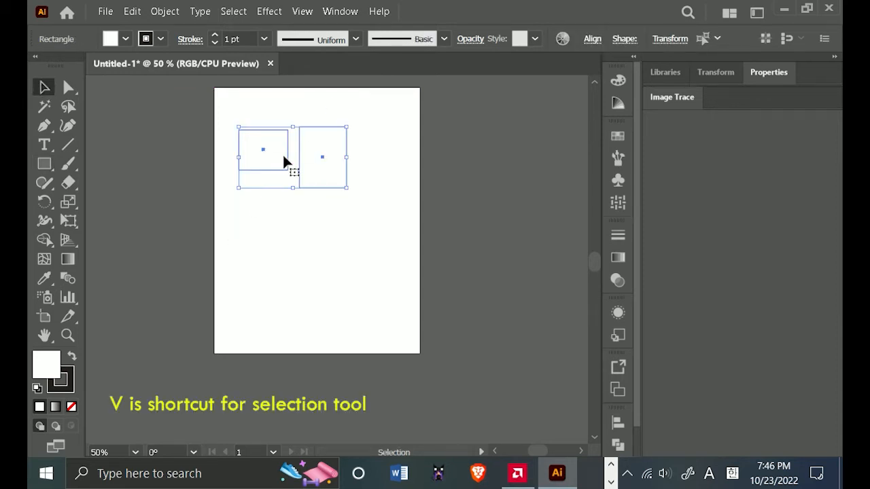
drag(284, 161, 371, 219)
drag(388, 193, 343, 162)
click(346, 151)
drag(386, 233, 311, 219)
drag(347, 195, 338, 121)
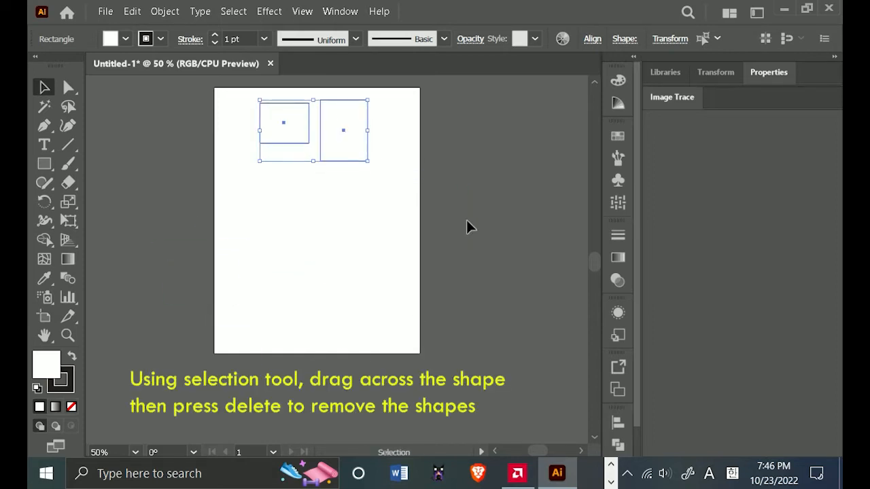
Delete both rectangles from the artboard.
click(352, 181)
drag(400, 115, 237, 197)
key(Delete)
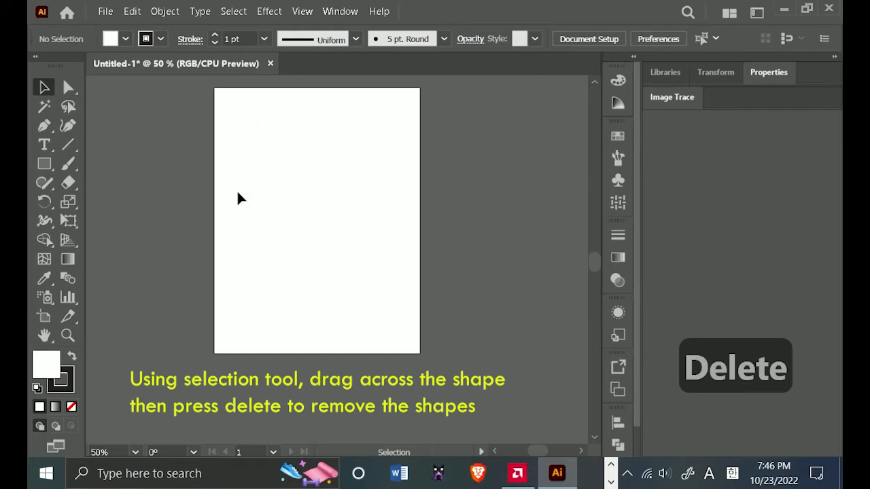
Draw a square about 234 pt wide near the middle of the artboard and show its transform values.
click(44, 164)
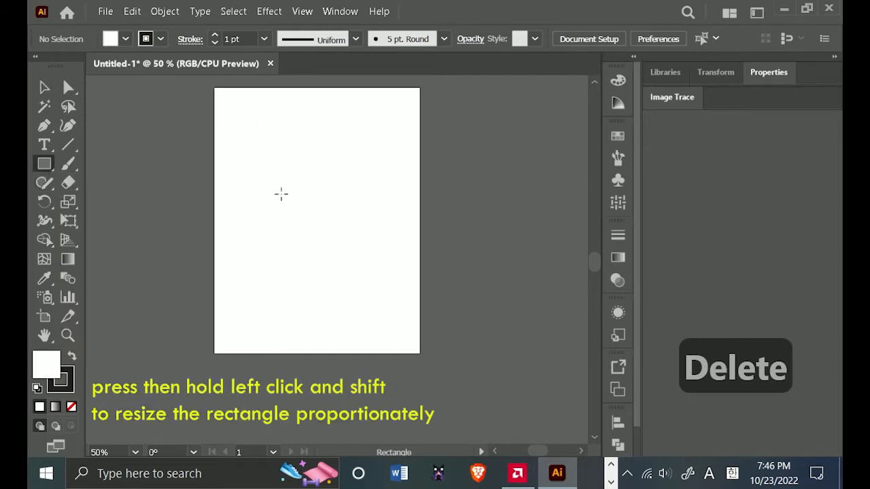
mouse_move(279, 195)
mouse_down()
mouse_move(356, 282)
mouse_move(336, 250)
mouse_move(359, 272)
mouse_up()
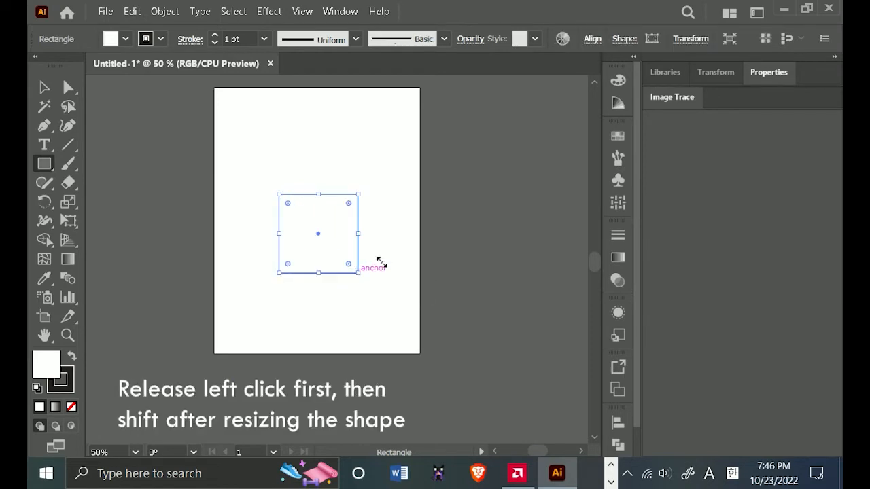
key(v)
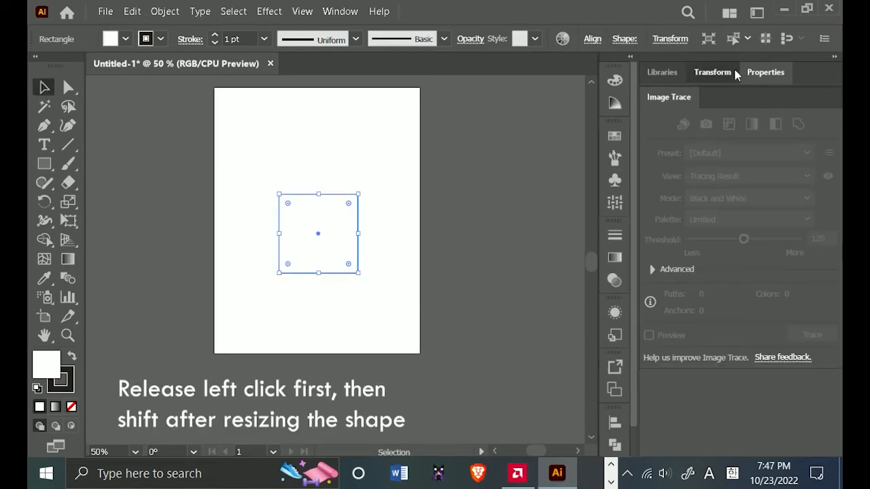
click(721, 72)
click(764, 72)
click(726, 73)
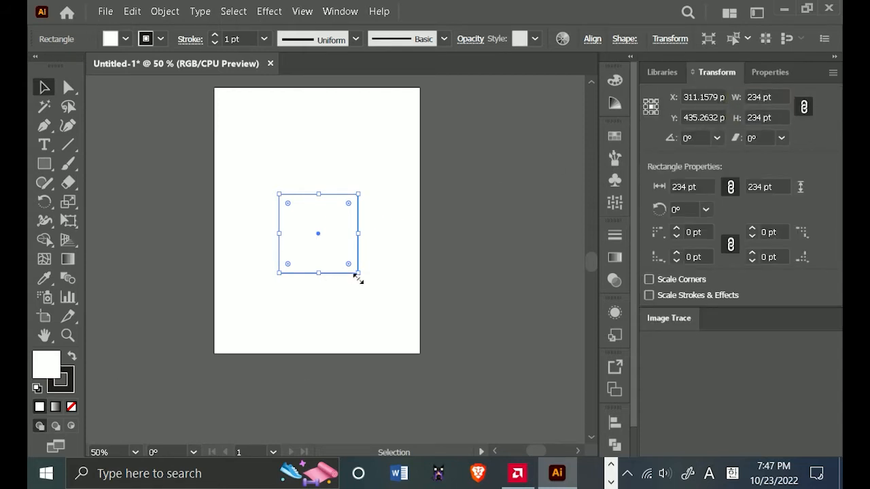
Position the square near the artboard's center and scale it proportionally to about 432 pt wide.
drag(358, 275, 387, 302)
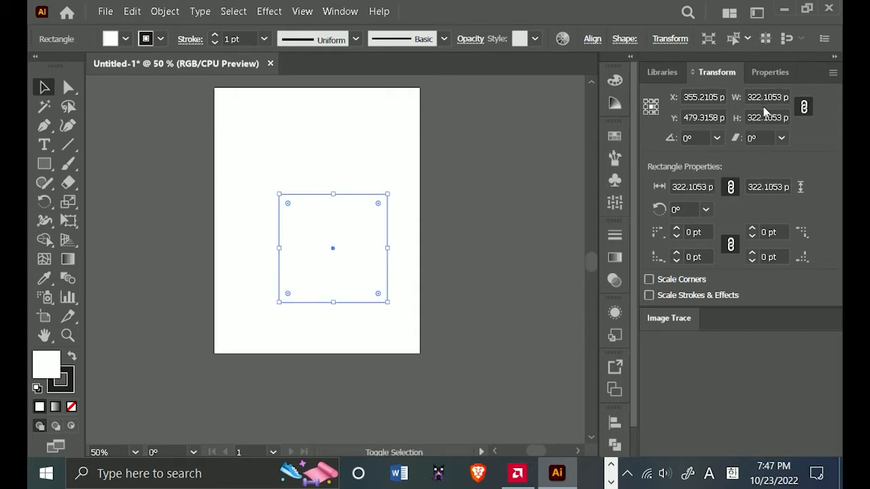
drag(351, 263, 341, 242)
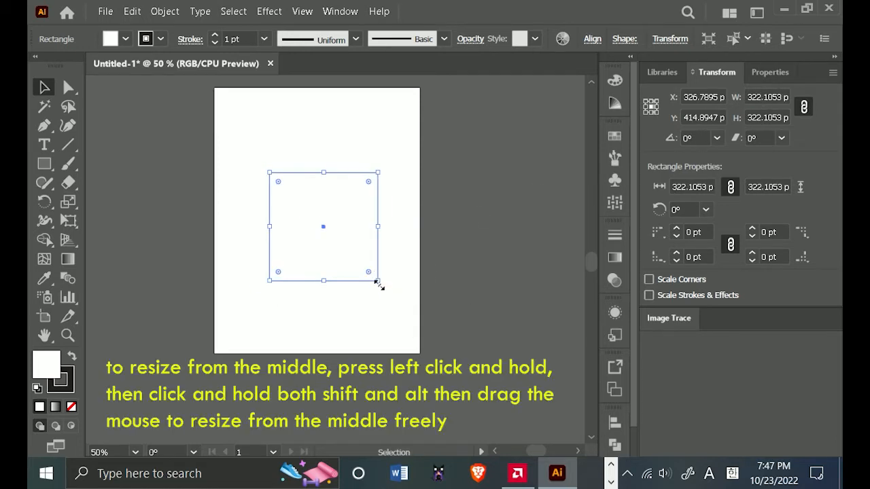
drag(378, 281, 402, 302)
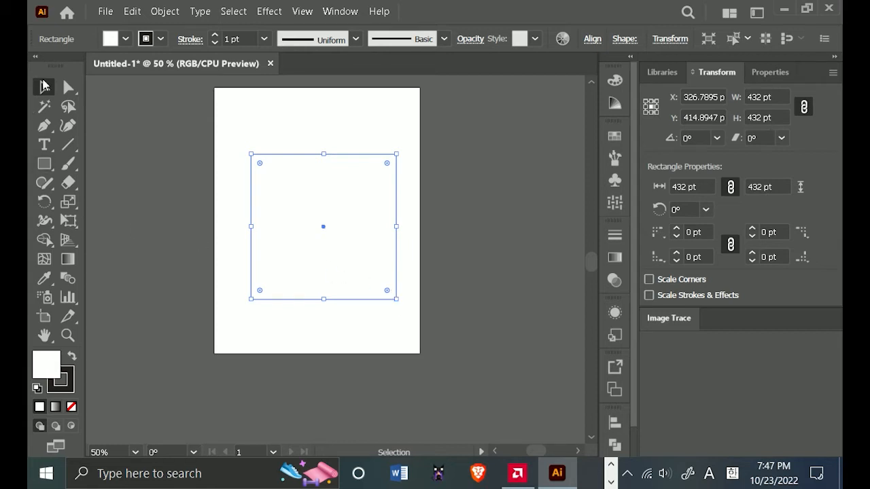
Swap the square's fill and stroke colors.
click(782, 74)
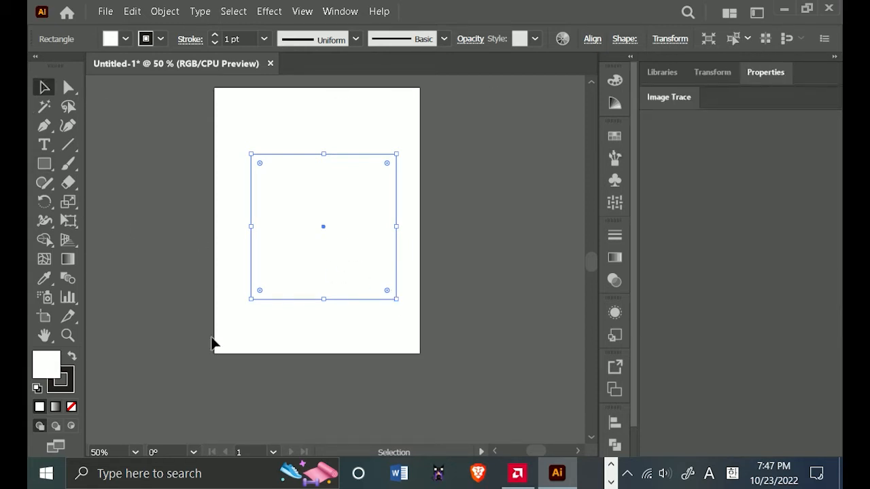
click(73, 357)
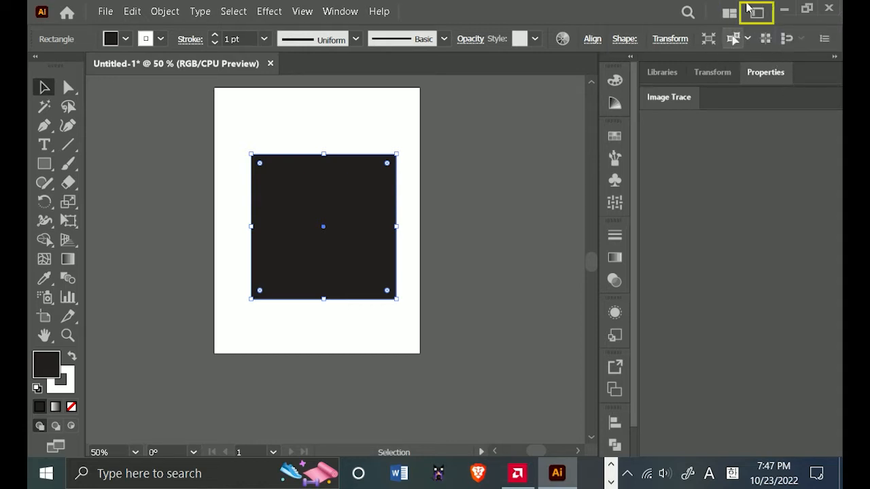
Choose the Essentials Classic workspace and reset it to its default layout.
click(757, 12)
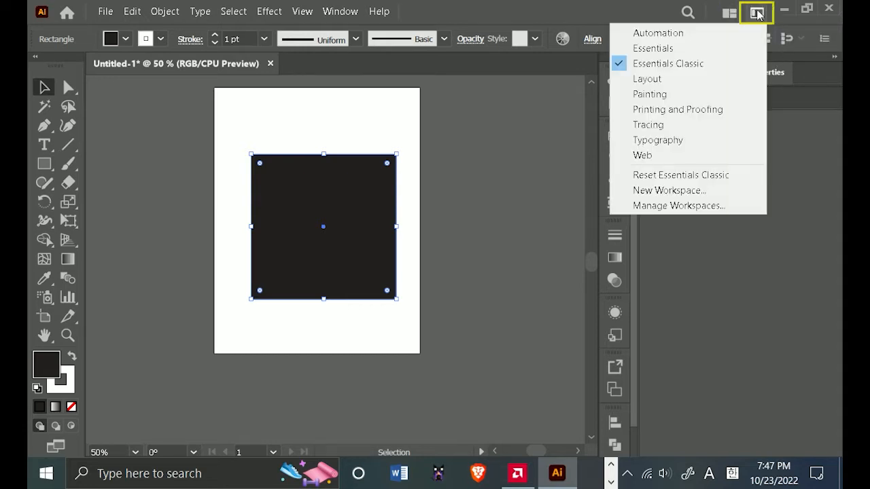
click(688, 67)
click(756, 13)
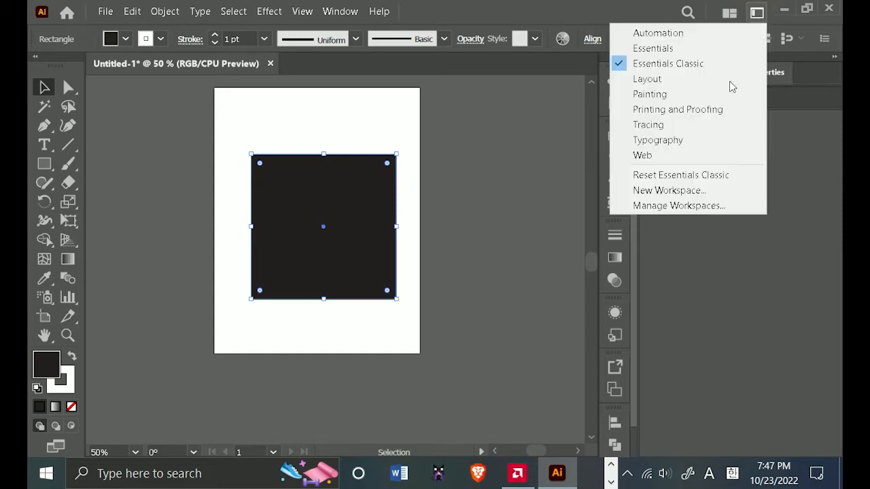
click(718, 176)
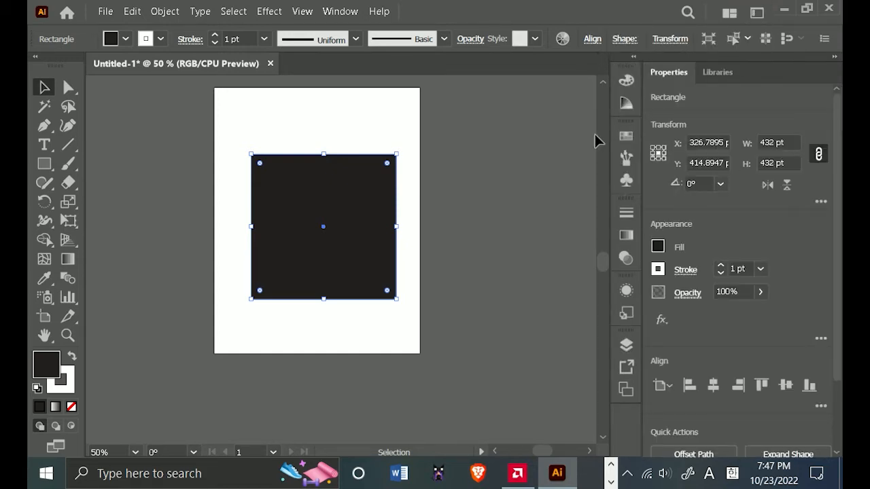
Set the square's fill color to the magenta swatch.
scroll(423, 221, down, 1)
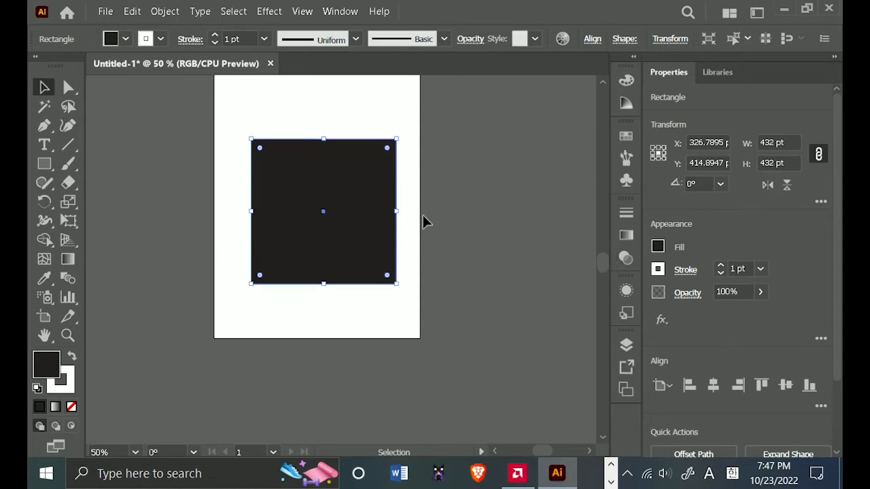
click(657, 248)
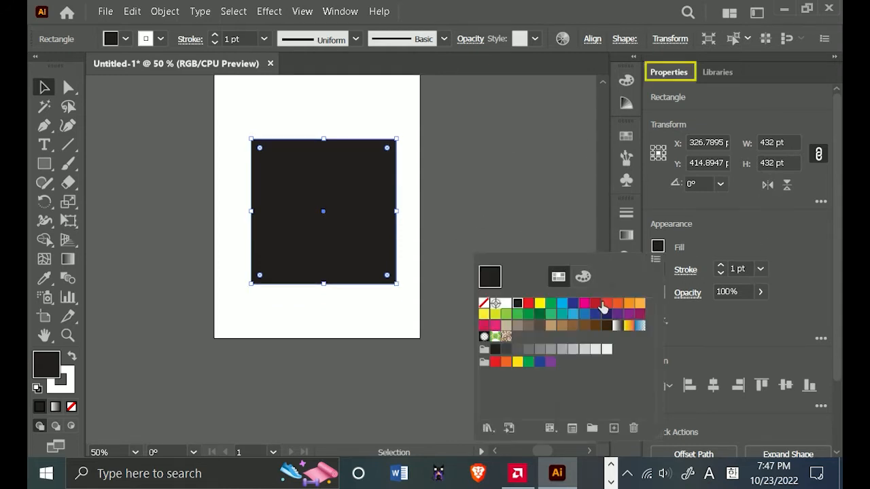
click(603, 305)
click(595, 305)
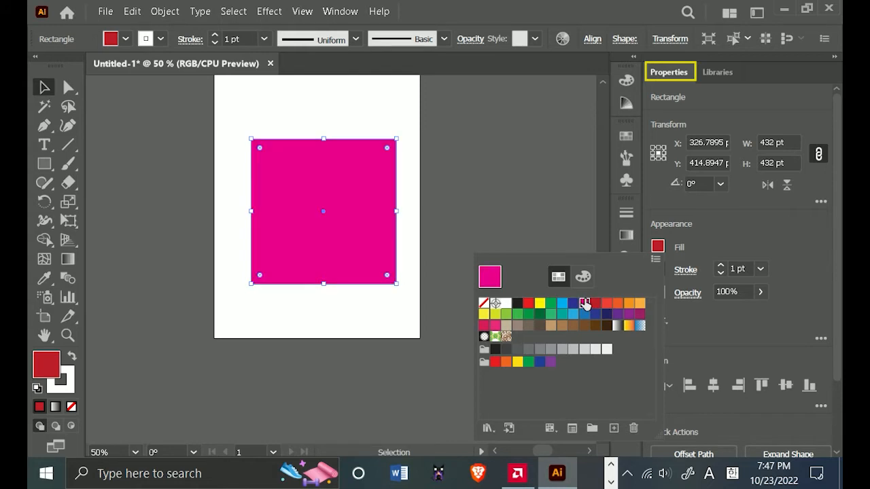
click(586, 305)
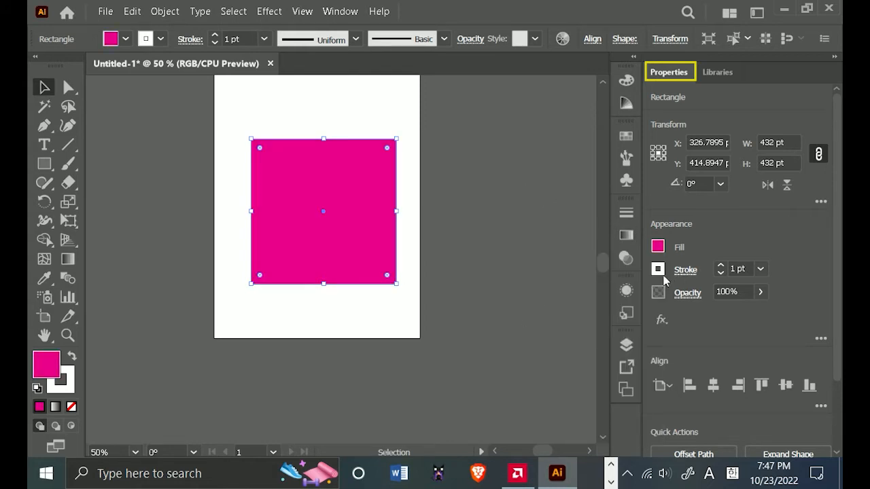
Set the square's stroke color to a light blue swatch and its stroke weight to 10 pt.
click(657, 270)
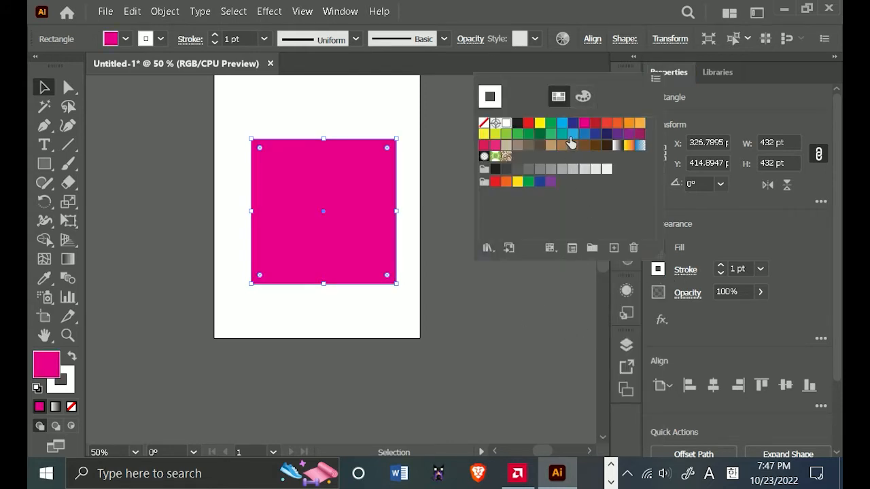
click(570, 141)
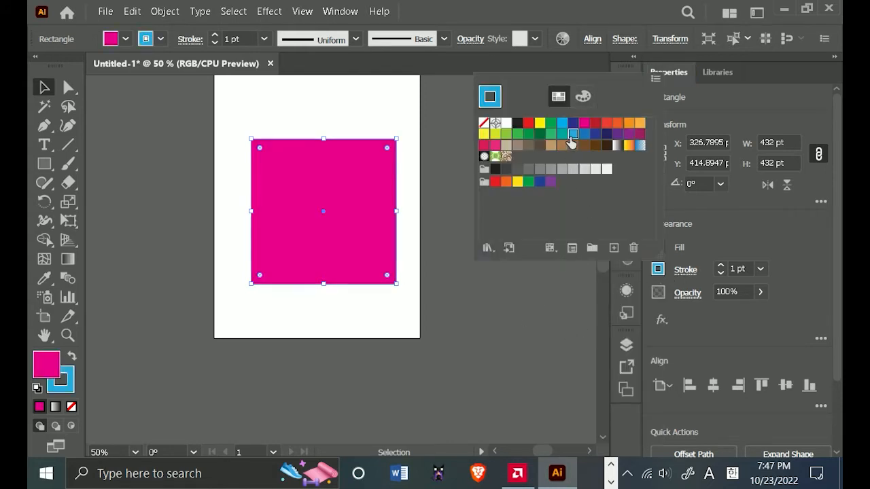
click(720, 266)
click(720, 266)
click(721, 266)
click(720, 266)
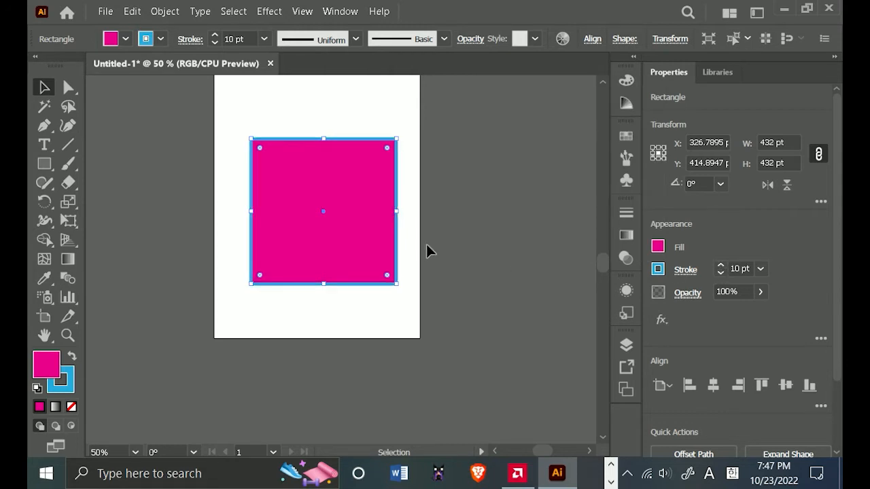
Remove the blue stroke from the square by lowering its weight to none.
click(426, 245)
click(251, 283)
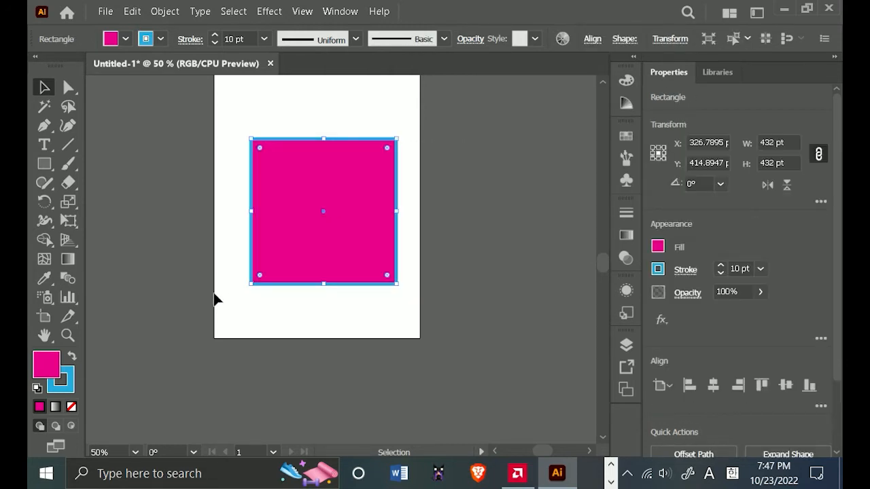
click(722, 274)
click(722, 274)
click(722, 274)
click(722, 274)
click(722, 274)
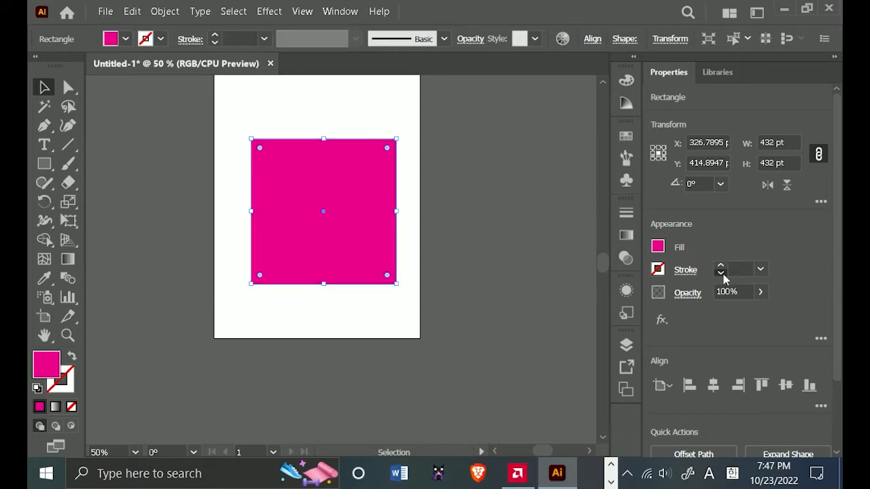
Delete the magenta square from the artboard.
click(470, 189)
click(360, 187)
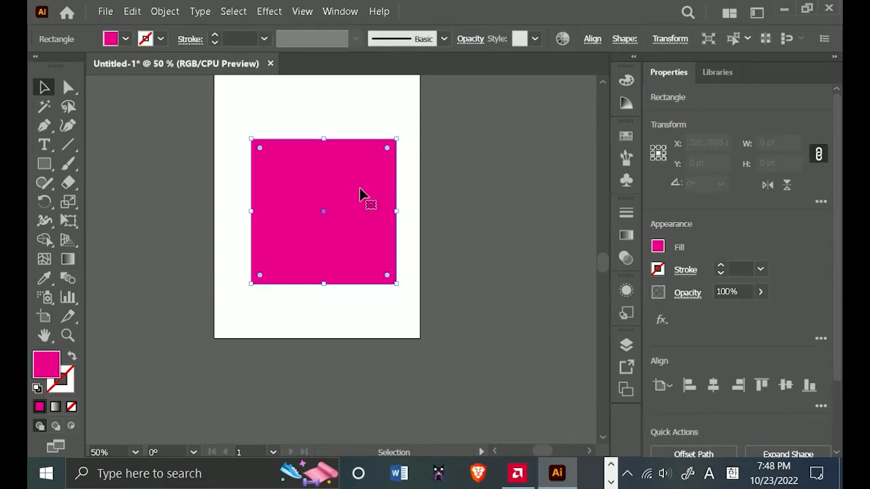
key(Delete)
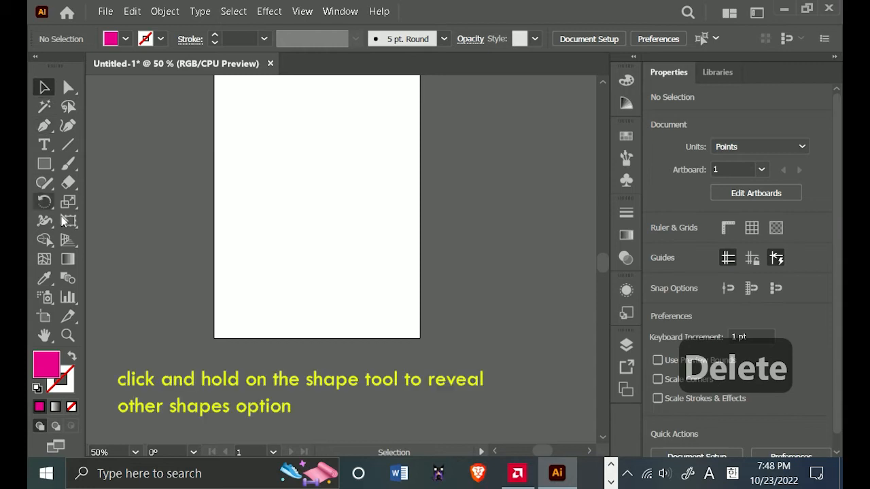
Create a seven-point star with radii of 25 pt and 50 pt in the artboard's upper-left area.
click(45, 161)
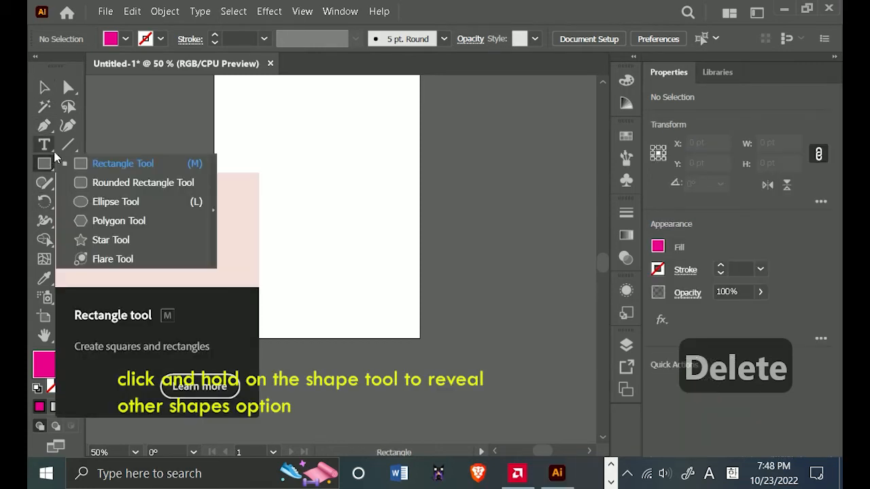
click(43, 164)
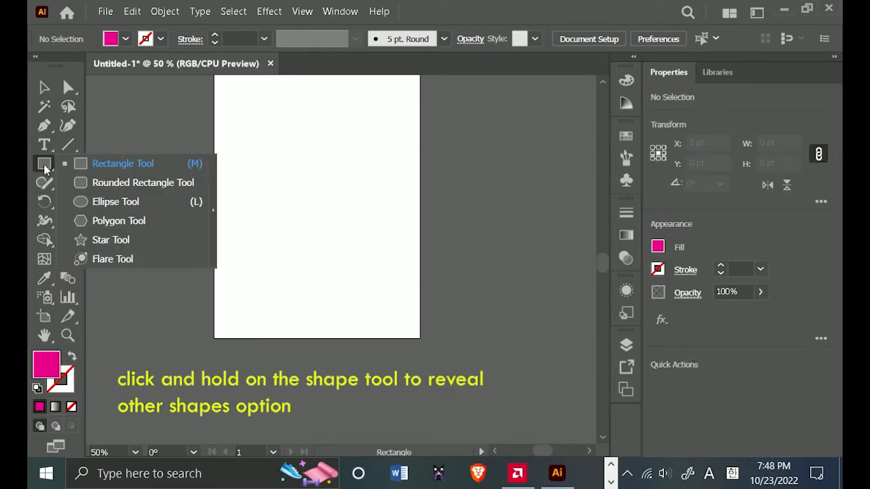
click(149, 244)
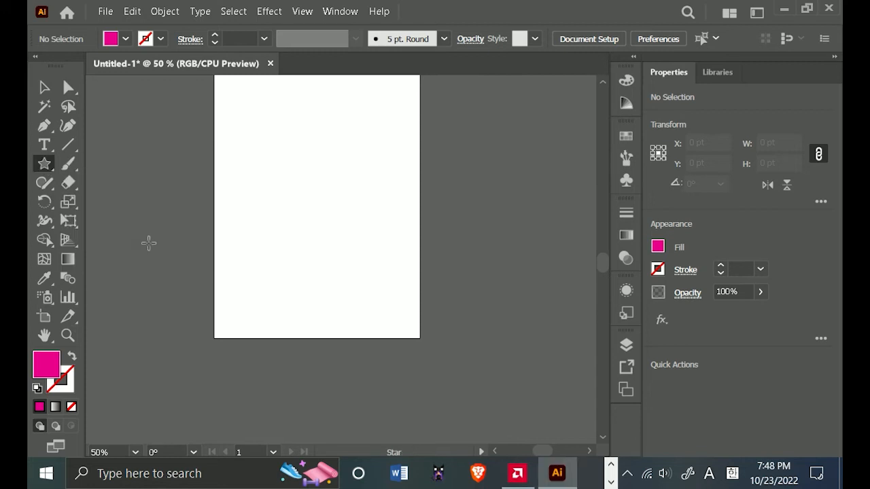
click(287, 197)
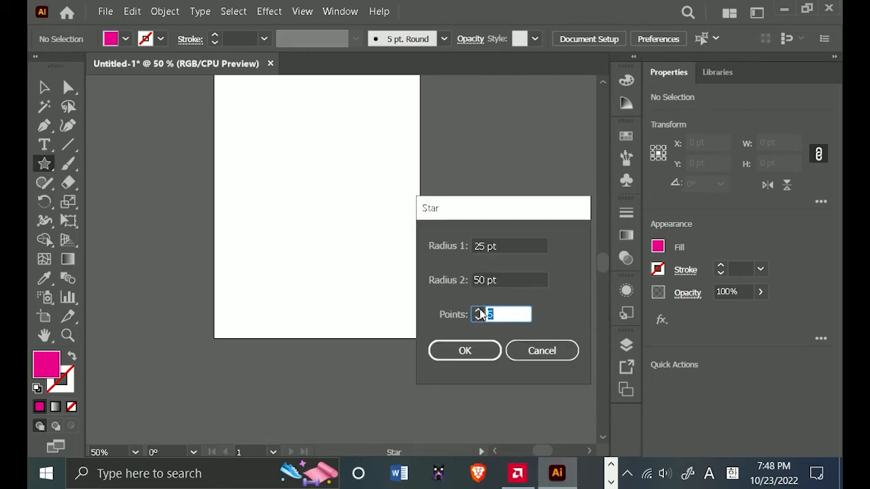
click(476, 351)
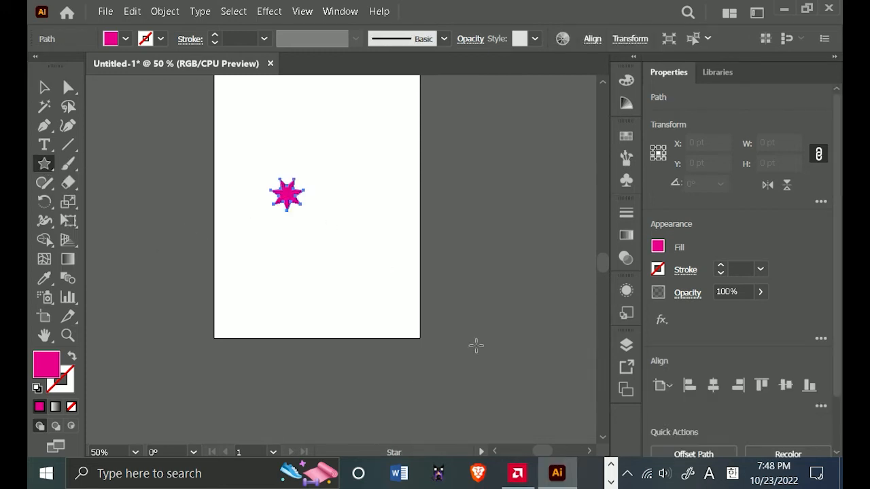
Create a four-point star with radii of 25 pt and 50 pt below and to the right of the seven-point star.
click(342, 255)
click(480, 319)
click(479, 319)
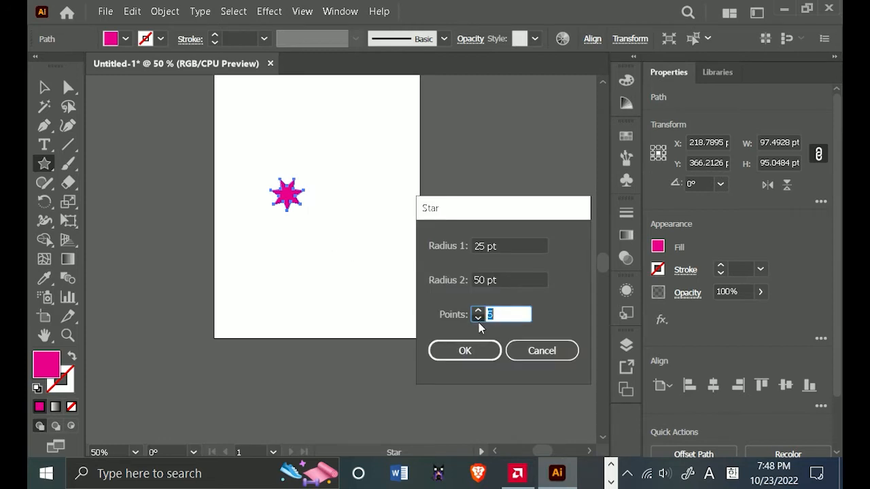
click(478, 320)
click(472, 351)
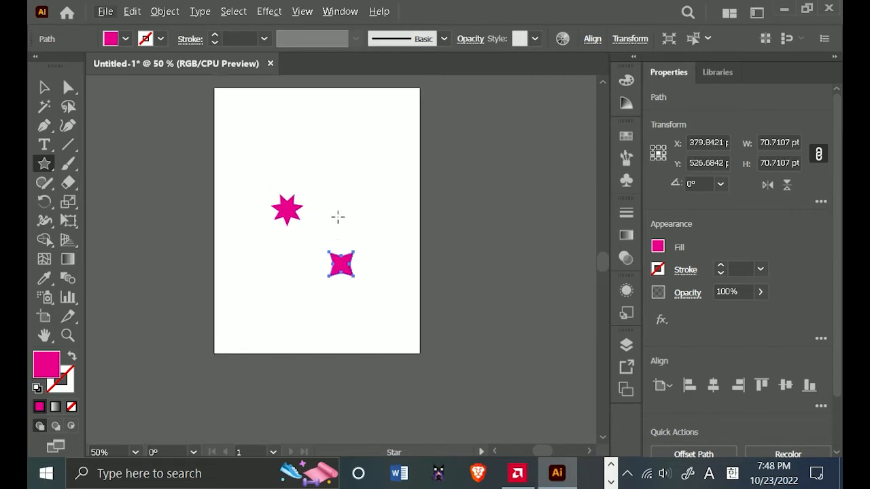
Select the seven-point star with the Selection tool and delete it.
key(ctrl+=)
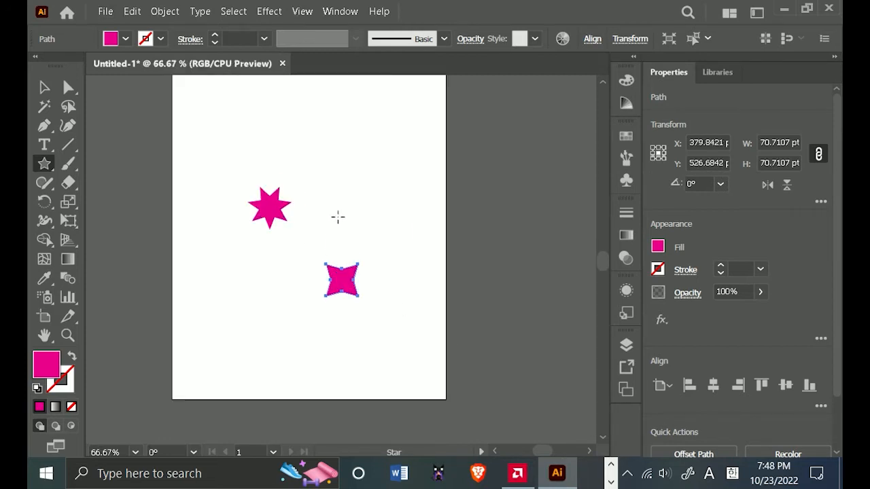
click(44, 87)
drag(248, 231, 252, 204)
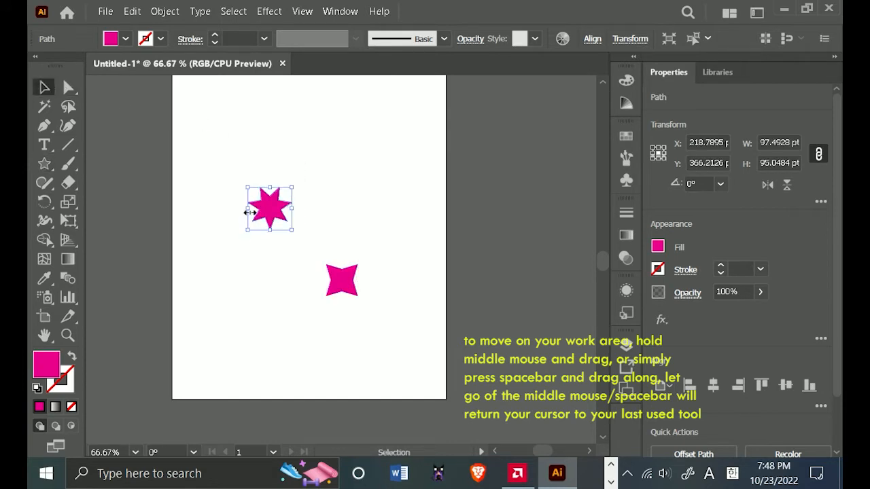
key(Delete)
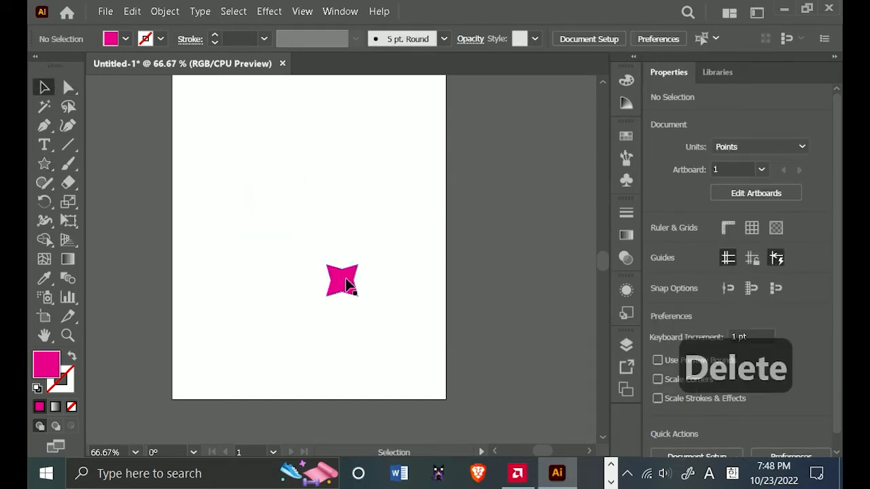
Rotate the four-point star to 225° and stretch it diagonally to about 162 pt wide.
click(347, 285)
drag(364, 301, 297, 271)
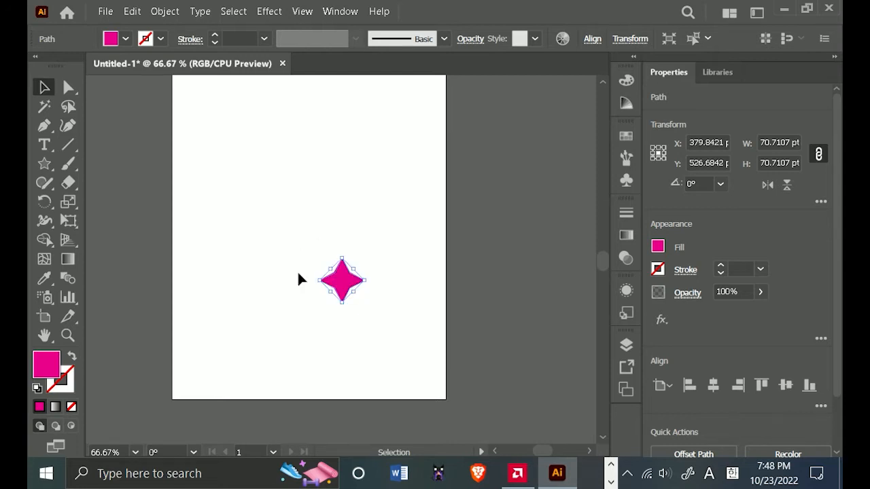
drag(354, 292, 381, 305)
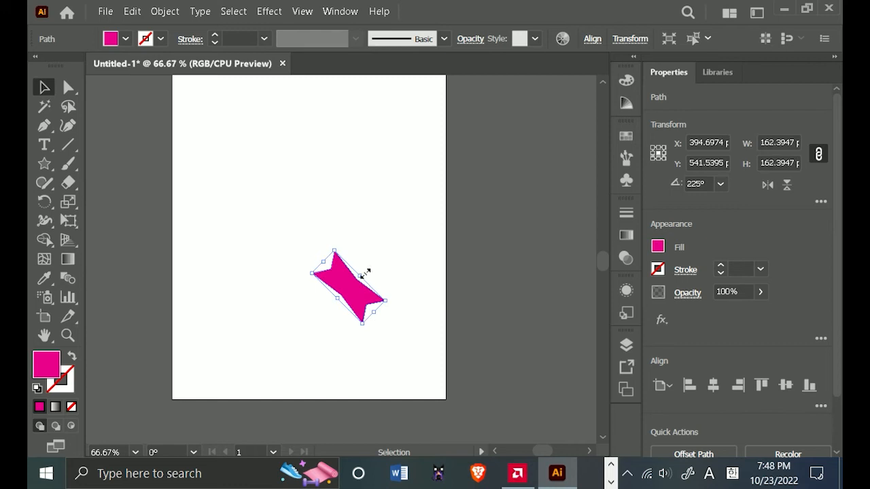
Stretch the rotated star to about 269 pt wide near the artboard's center, and delete it.
drag(365, 273, 421, 245)
drag(343, 263, 313, 248)
key(Delete)
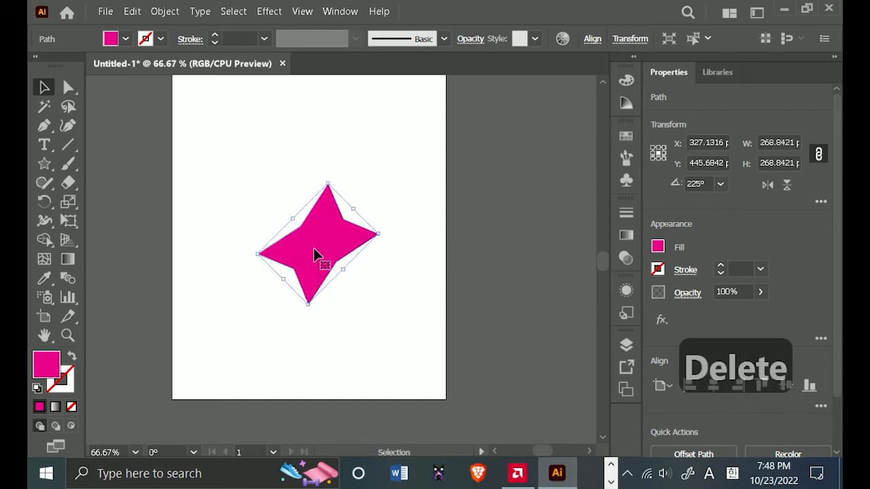
Draw an upright four-point star about 229 pt wide with long, narrow points, no fill and a 1 pt magenta stroke.
alt+scroll(348, 274, up, 2)
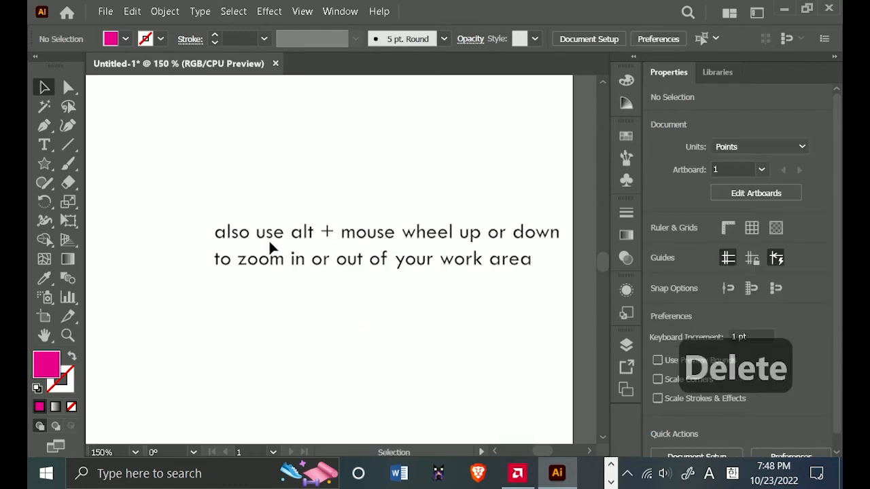
click(45, 164)
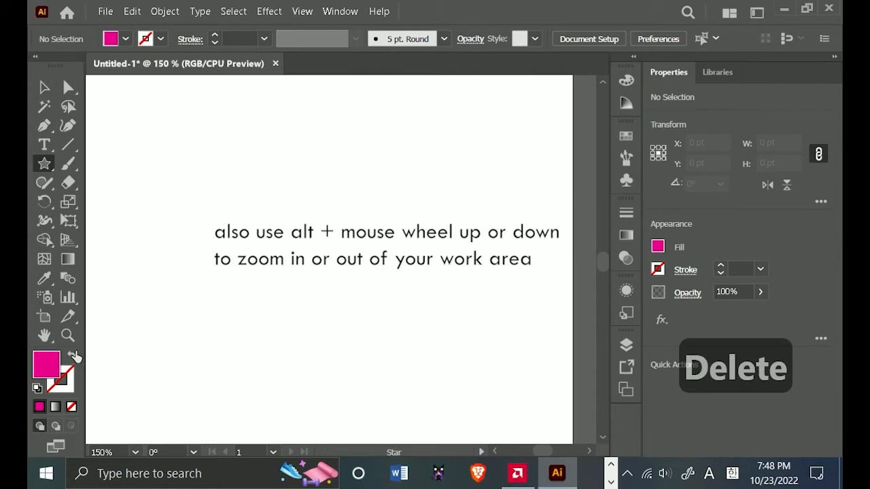
click(73, 355)
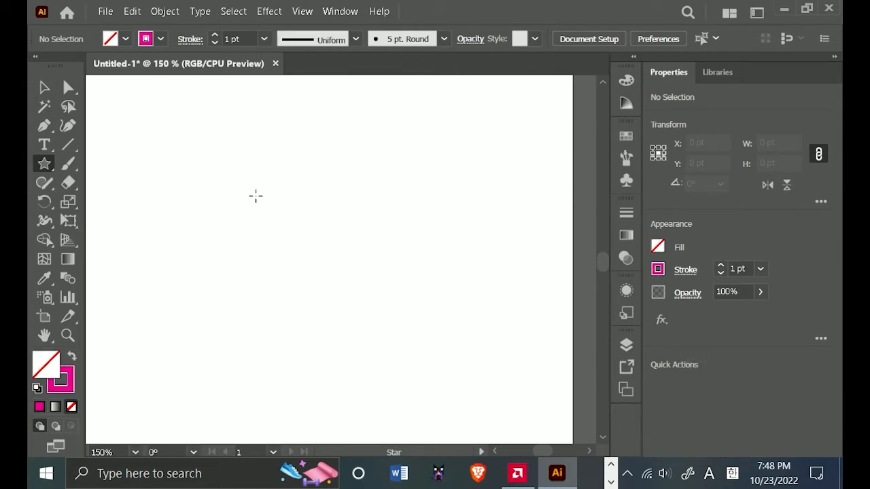
drag(256, 196, 271, 311)
key(Left)
key(Right)
key(Down)
key(Down)
key(Up)
key(Up)
key(Up)
key(Up)
key(Up)
key(Down)
key(Down)
key(Down)
key(Down)
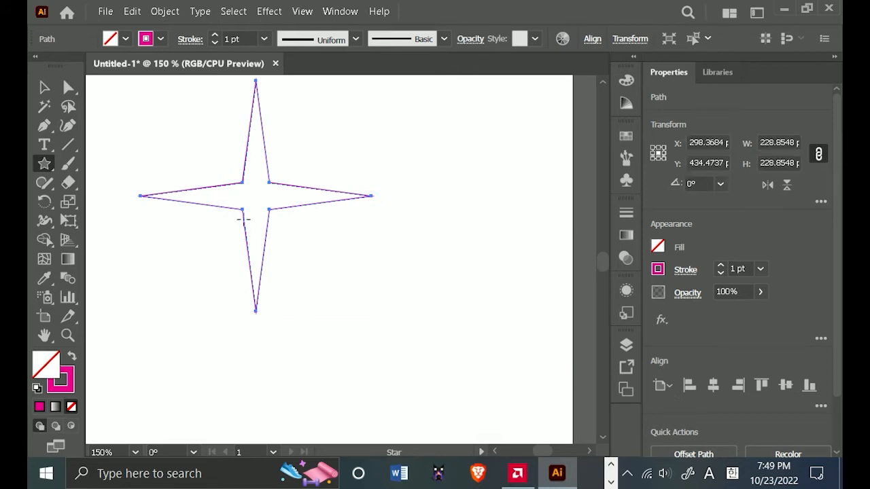
Swap the star's fill and stroke so it has a magenta fill and no stroke.
click(44, 87)
click(254, 187)
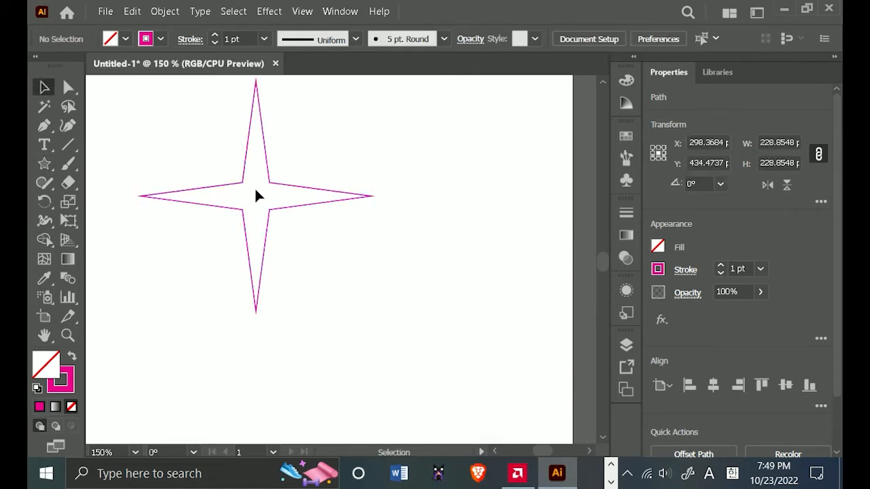
click(72, 358)
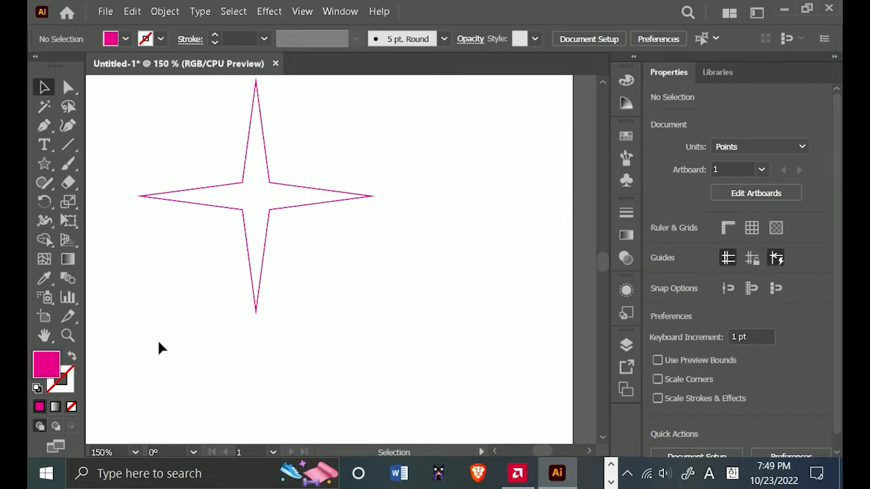
click(244, 215)
key(shift+x)
Scale the star proportionally down to about 27 pt wide and position it at about X 160 pt, Y 424 pt.
scroll(258, 313, down, 1)
drag(268, 238, 342, 228)
drag(407, 147, 281, 273)
scroll(297, 292, up, 2)
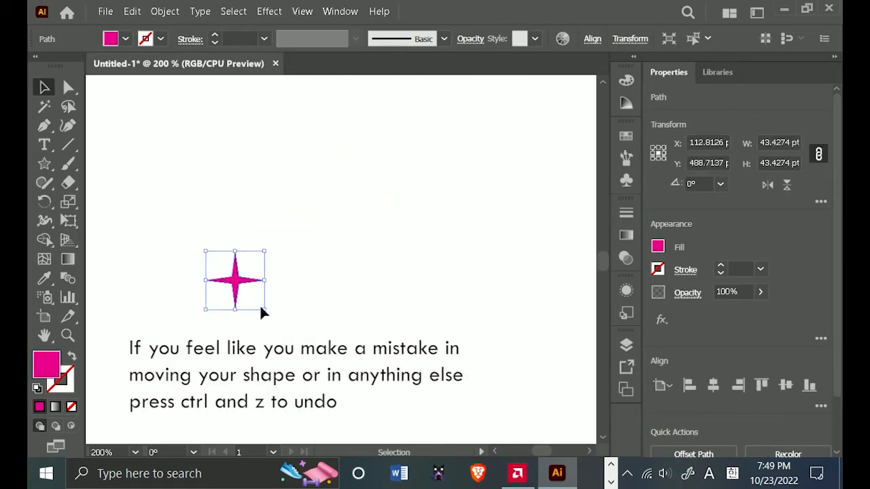
drag(264, 308, 298, 193)
click(306, 278)
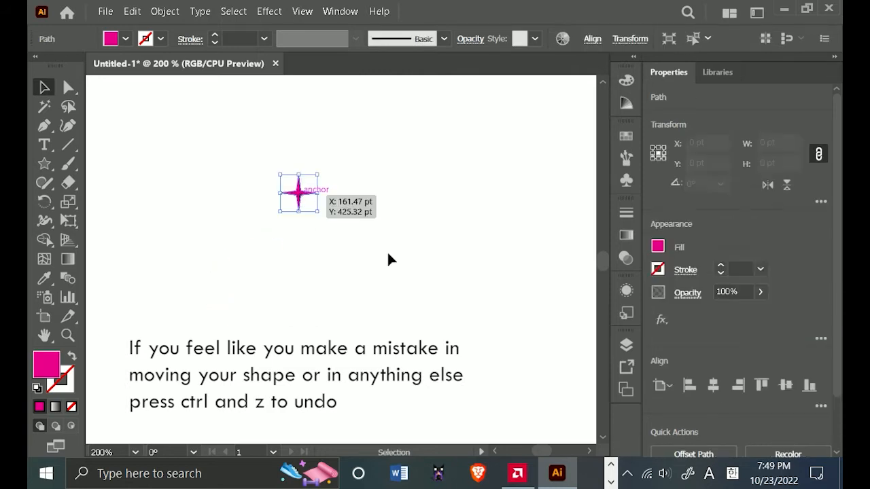
drag(386, 250, 330, 241)
scroll(368, 240, up, 1)
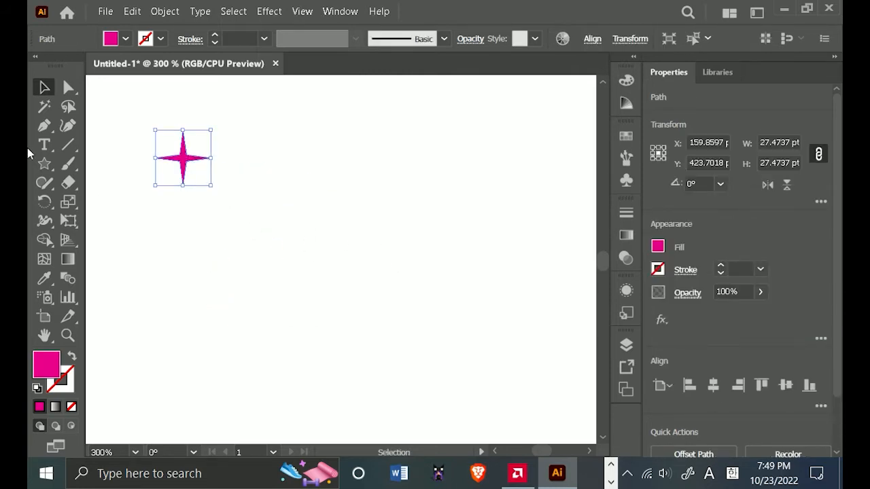
Draw a square about 64 pt wide below and to the right of the star, with no fill and a 1 pt magenta stroke.
click(45, 161)
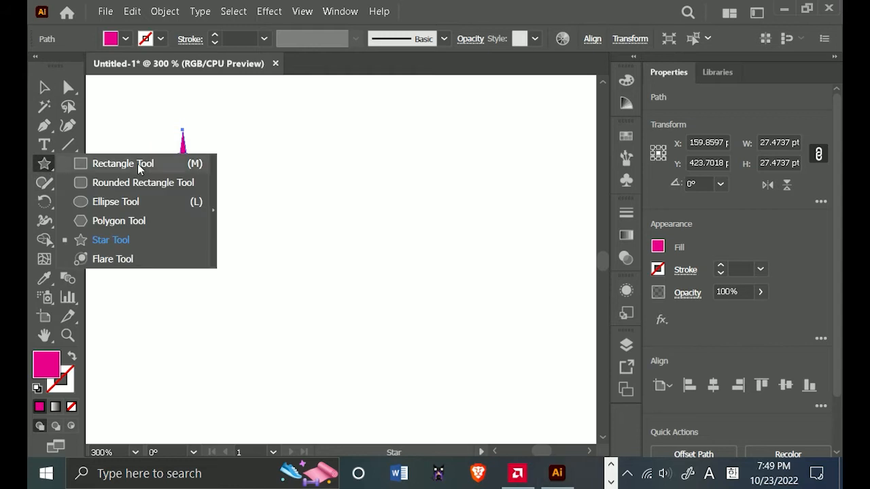
click(112, 163)
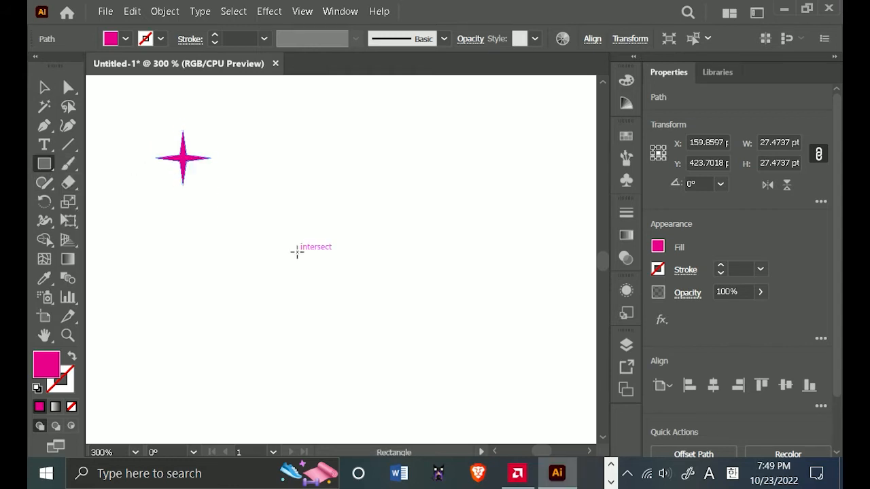
drag(297, 252, 338, 316)
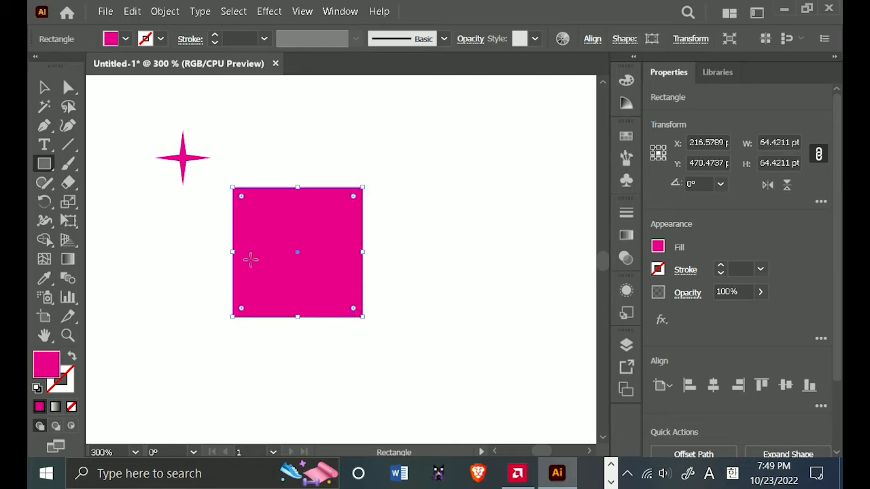
click(73, 356)
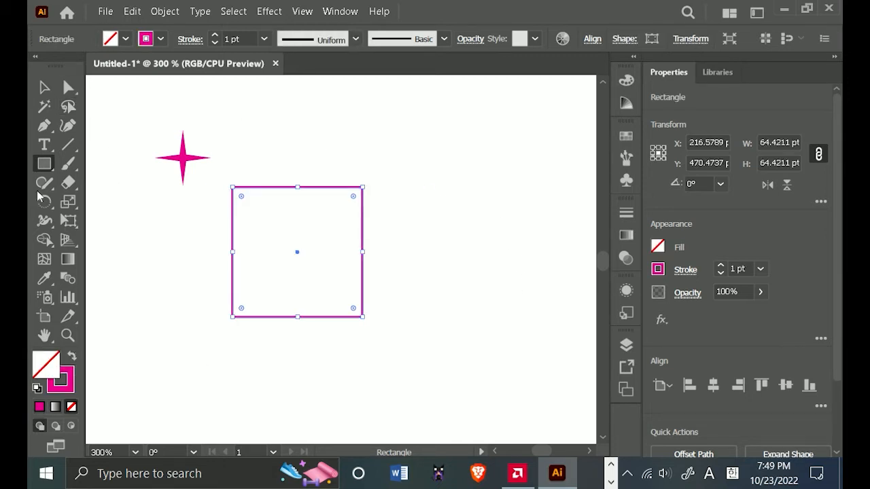
Convert the outlined square into guides.
click(44, 87)
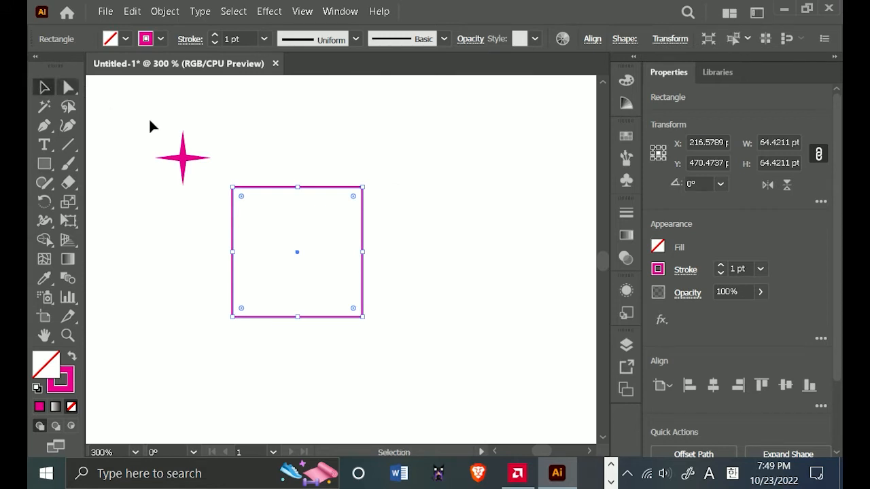
right_click(324, 193)
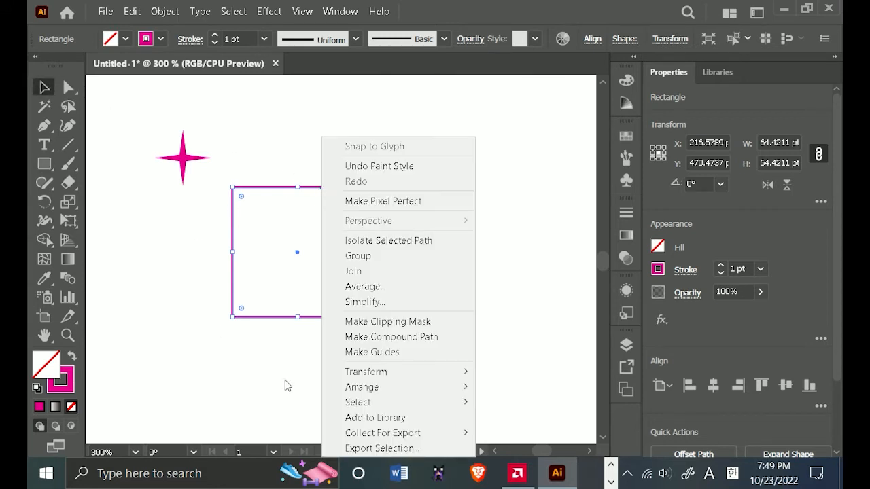
click(381, 353)
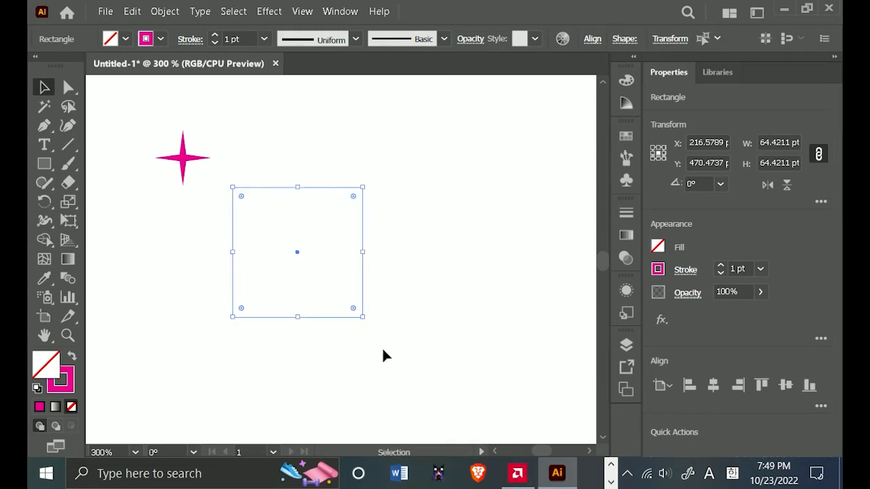
Scale the star down to about 18 pt wide and center it on the square guide's upper-left corner.
click(383, 356)
scroll(186, 166, up, 1)
drag(182, 165, 244, 195)
drag(285, 230, 279, 219)
click(327, 237)
drag(340, 271, 311, 217)
drag(225, 146, 237, 210)
key(ctrl+z)
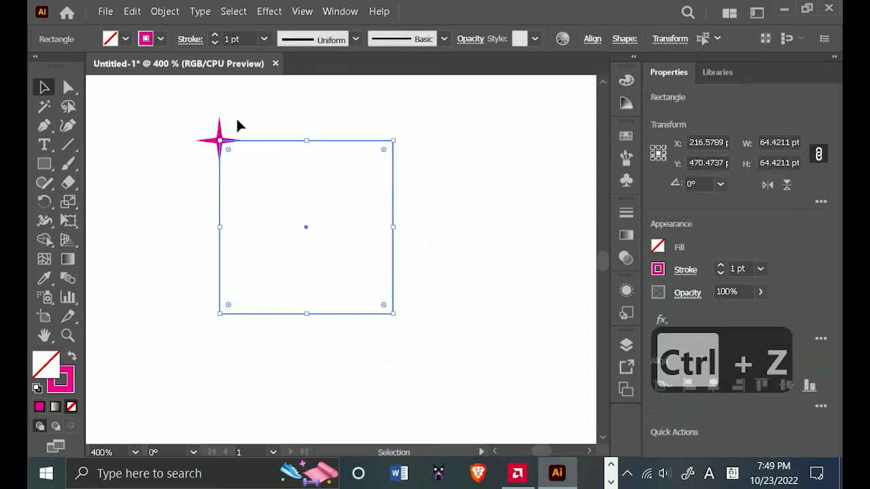
click(238, 125)
mouse_move(219, 141)
mouse_down()
mouse_move(231, 243)
mouse_move(223, 141)
mouse_up()
key(ctrl+z)
Move the star's path above the rectangle guide in the layer's stacking order.
scroll(278, 164, up, 3)
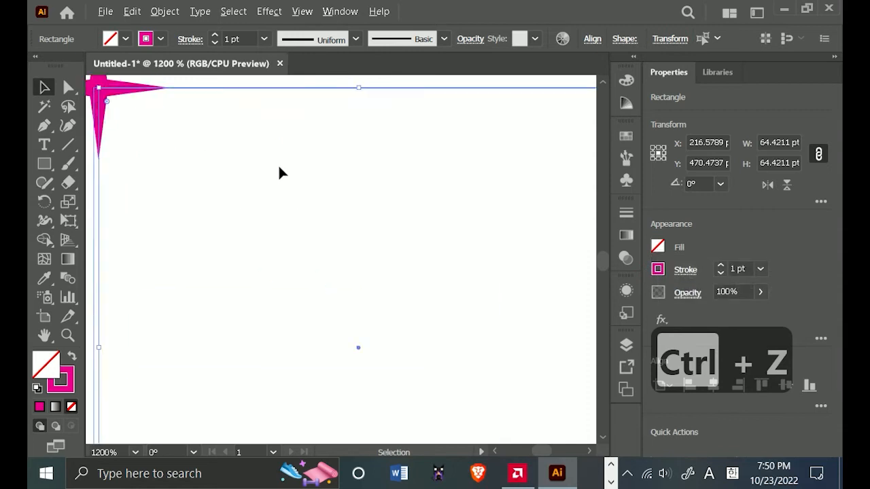
scroll(240, 165, down, 1)
drag(255, 168, 279, 89)
scroll(263, 128, down, 1)
drag(255, 143, 238, 221)
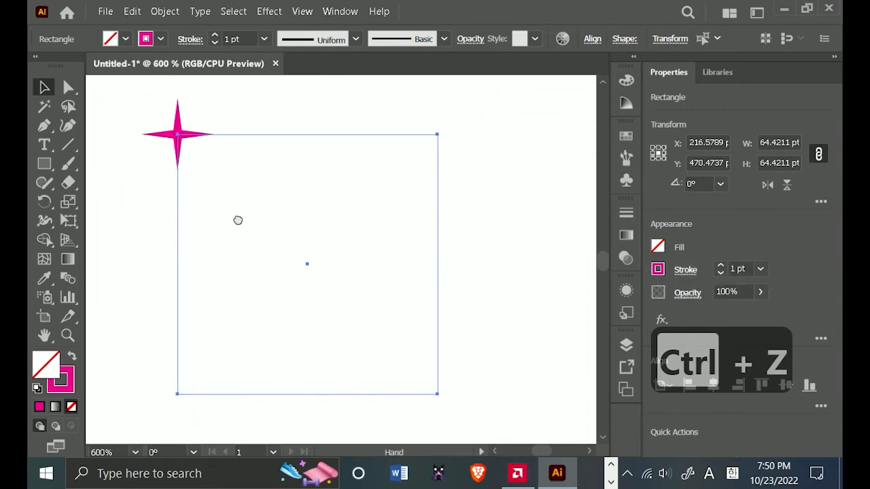
click(626, 345)
click(468, 311)
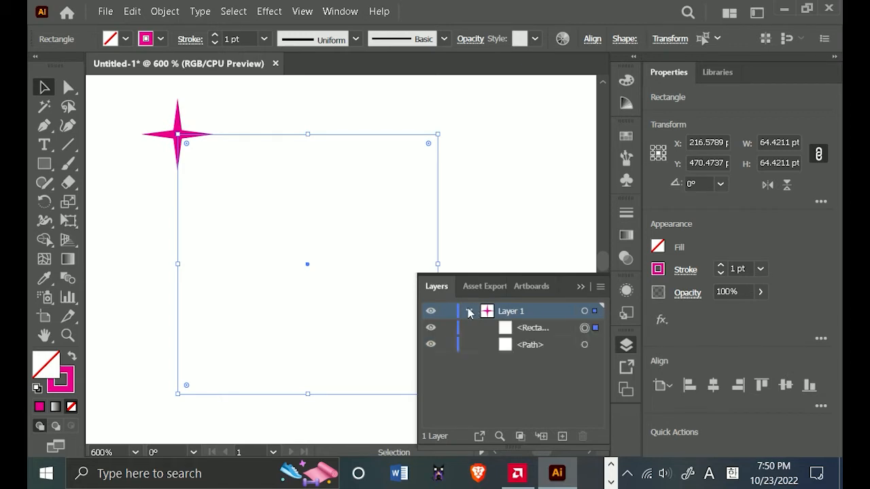
drag(523, 348, 532, 321)
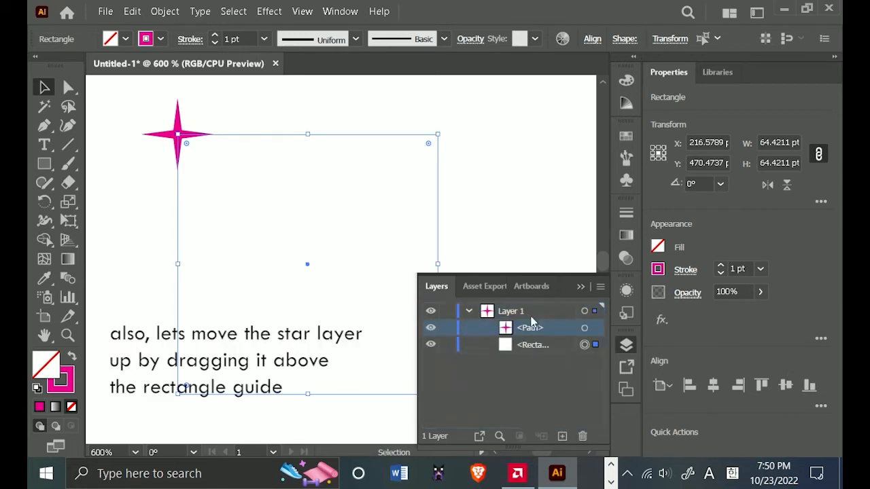
click(586, 287)
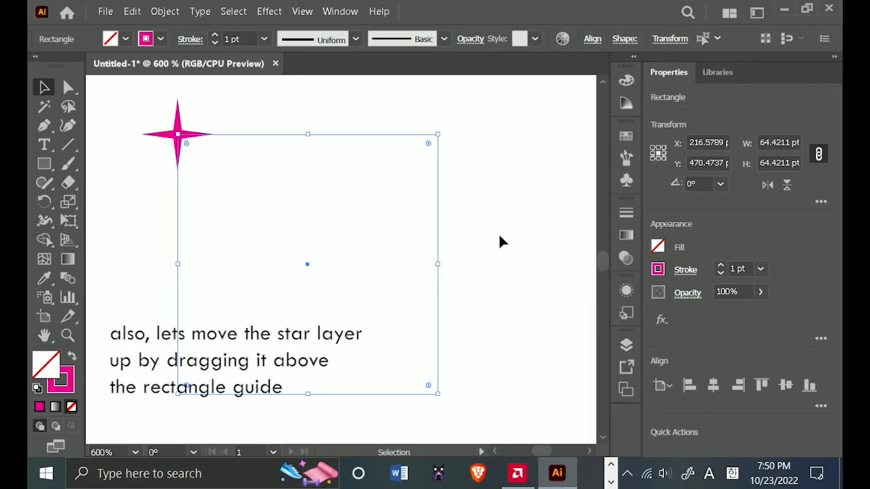
Lock the rectangle guide in Layer 1 and check that it can no longer be moved on the artboard.
click(136, 116)
click(178, 136)
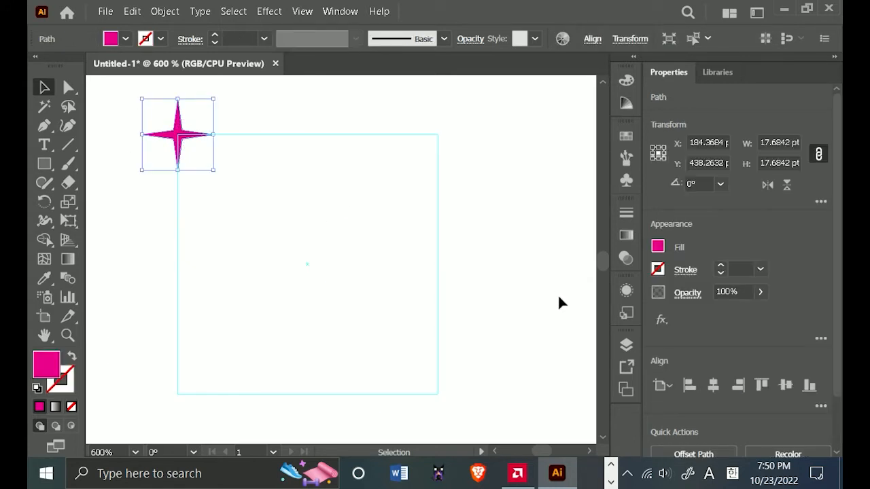
click(624, 347)
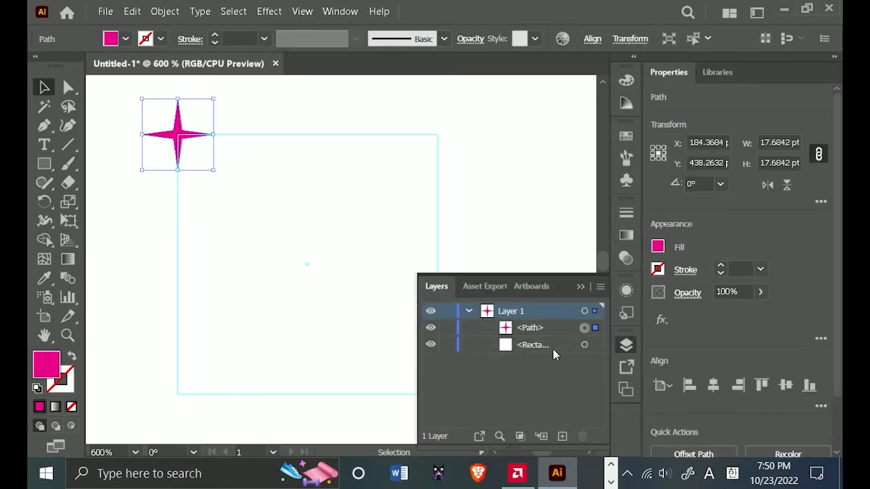
click(447, 345)
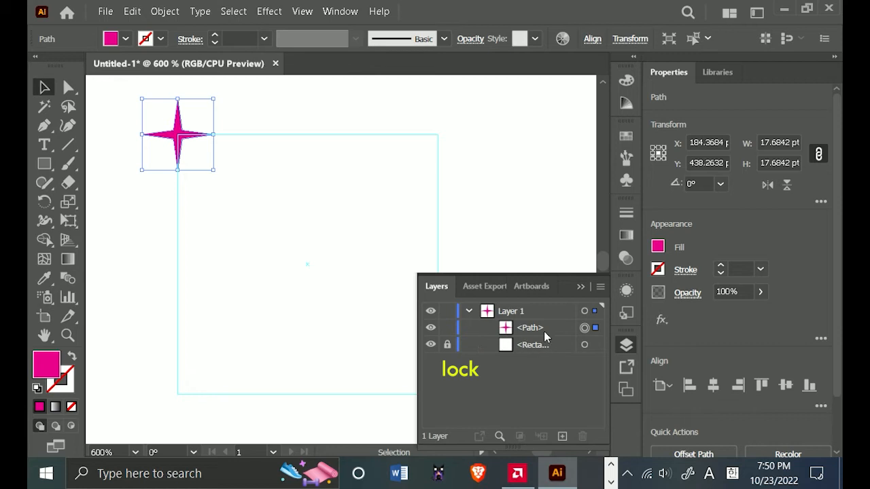
double_click(533, 345)
click(443, 265)
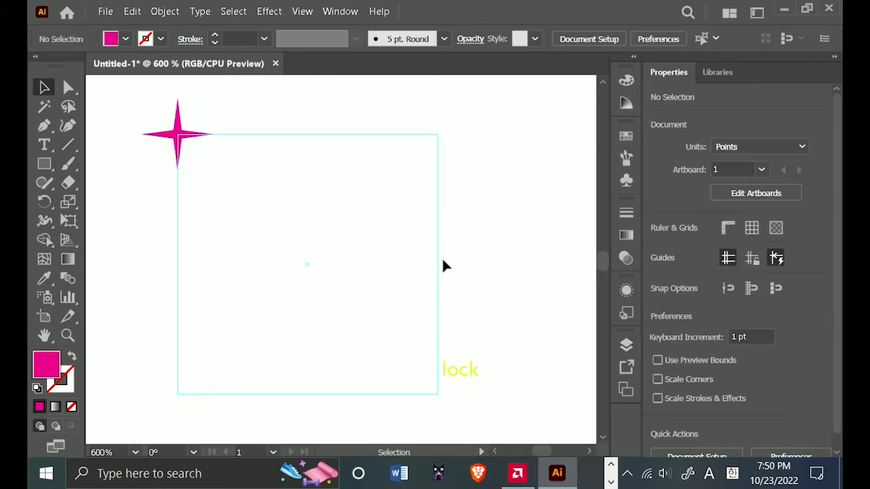
mouse_move(439, 261)
mouse_down()
mouse_move(537, 251)
mouse_move(499, 245)
mouse_move(542, 235)
mouse_up()
Duplicate the star onto the square guide's other three corners and into its center.
click(206, 133)
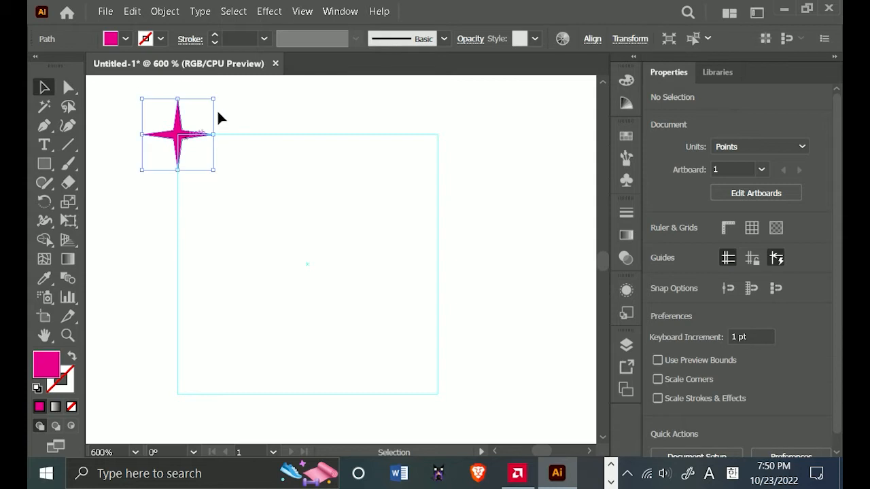
click(256, 173)
drag(174, 141, 445, 133)
drag(478, 221, 466, 186)
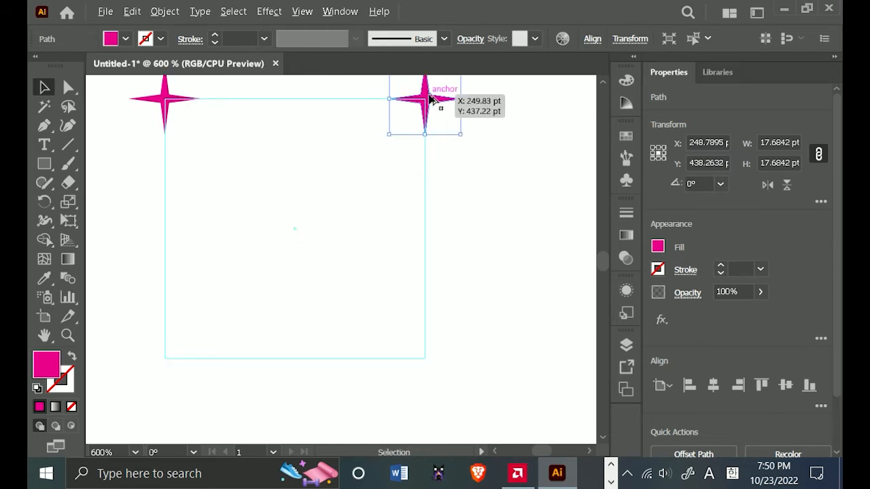
drag(428, 98, 297, 245)
click(179, 320)
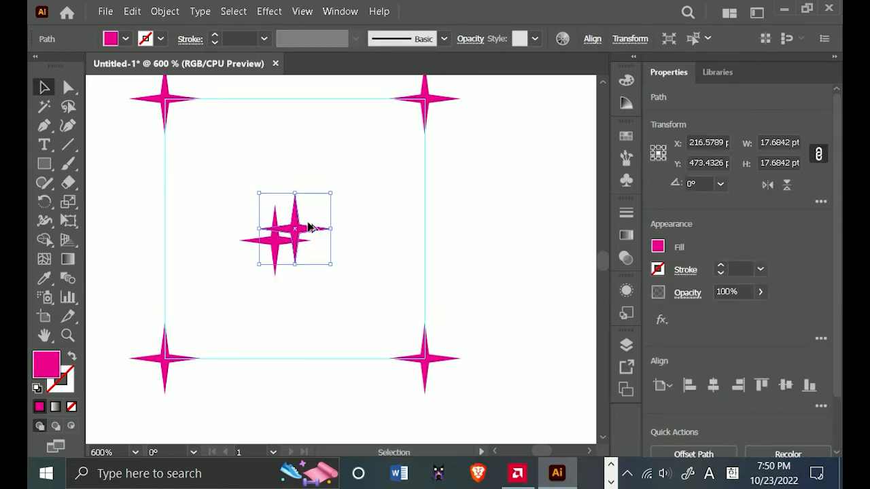
Delete both star copies in the middle of the square guide, keeping the four corner stars.
click(279, 240)
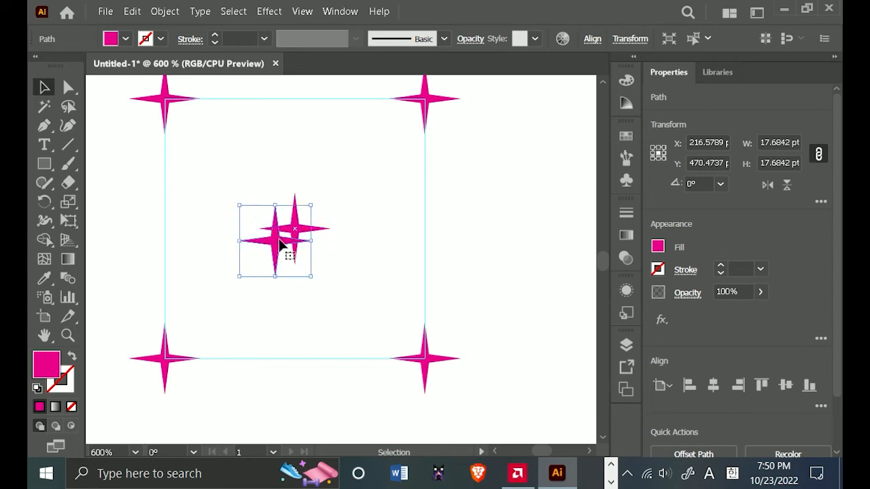
key(Delete)
click(291, 234)
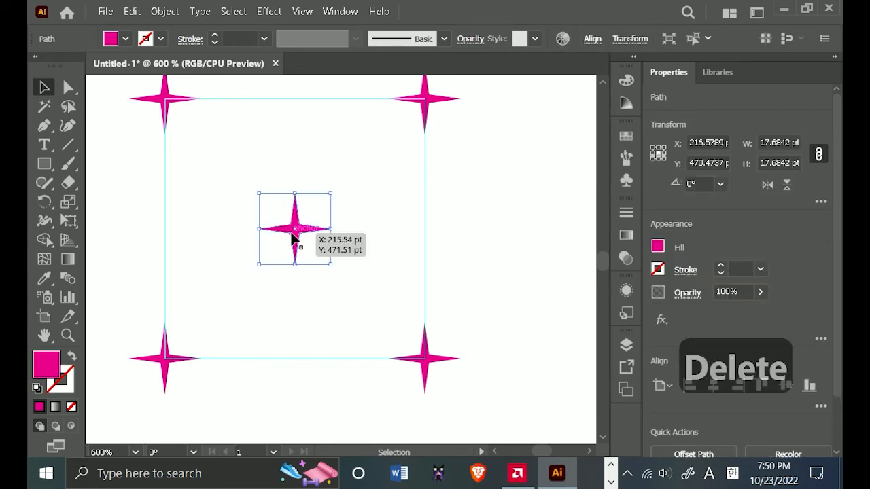
key(Delete)
Draw a fuller four-pointed star about 16 pt wide from the square guide's center with the Star tool.
click(44, 163)
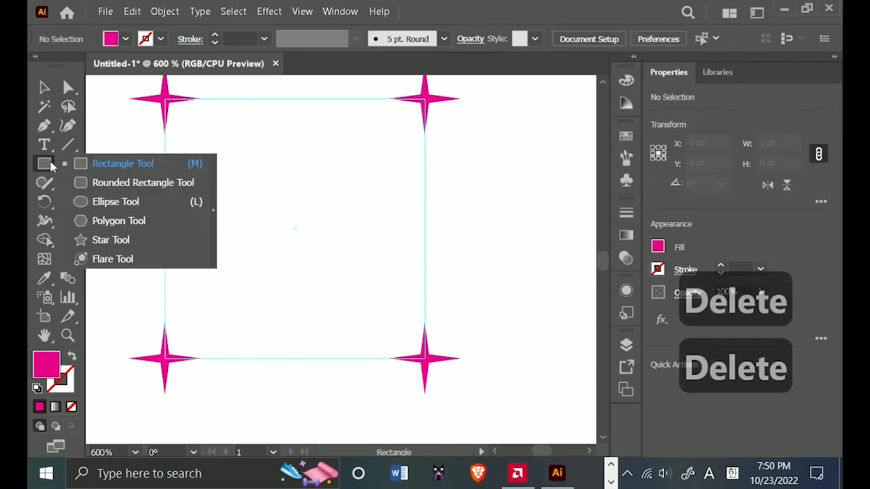
click(136, 238)
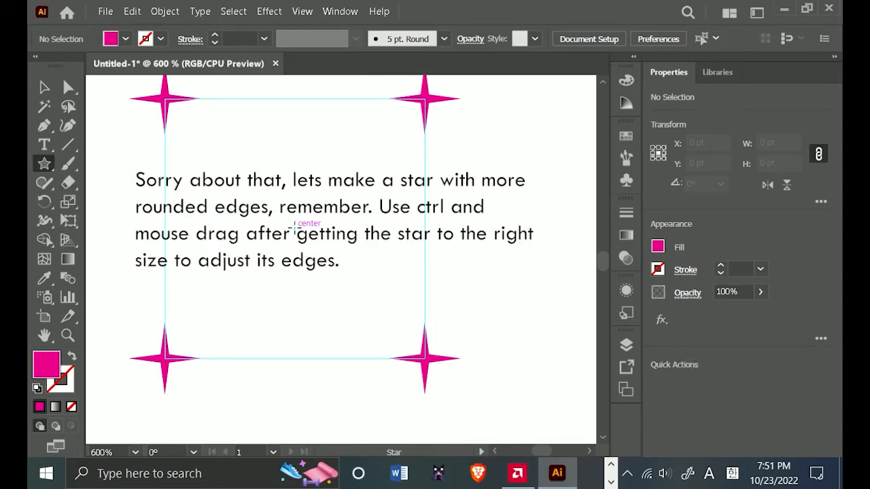
drag(294, 224, 309, 257)
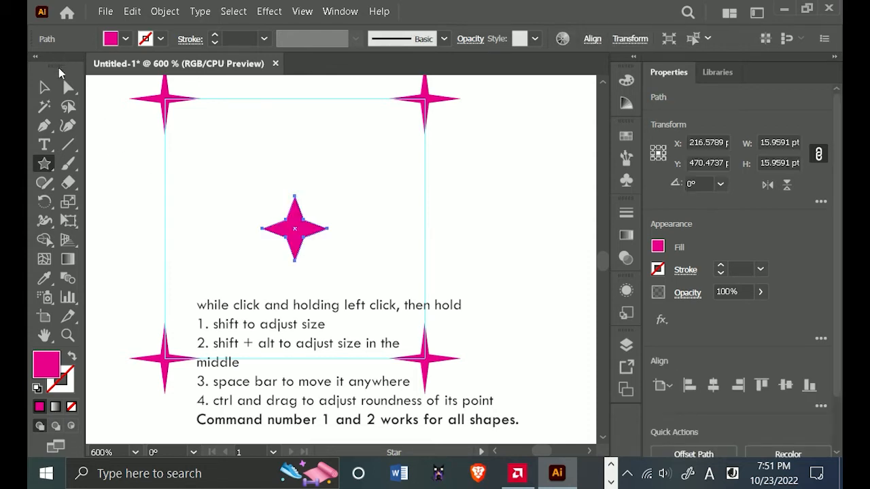
click(44, 87)
scroll(484, 220, down, 1)
click(485, 224)
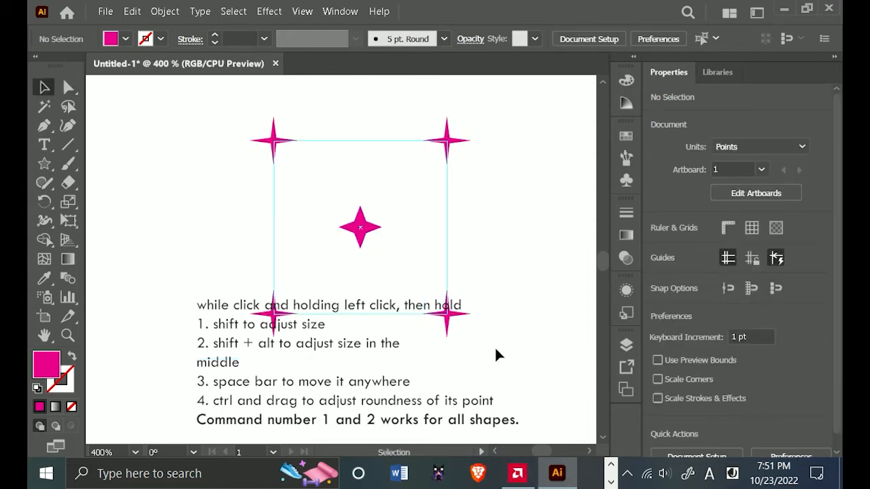
Change the fill of all five stars to the dark gray swatch.
drag(500, 363, 248, 123)
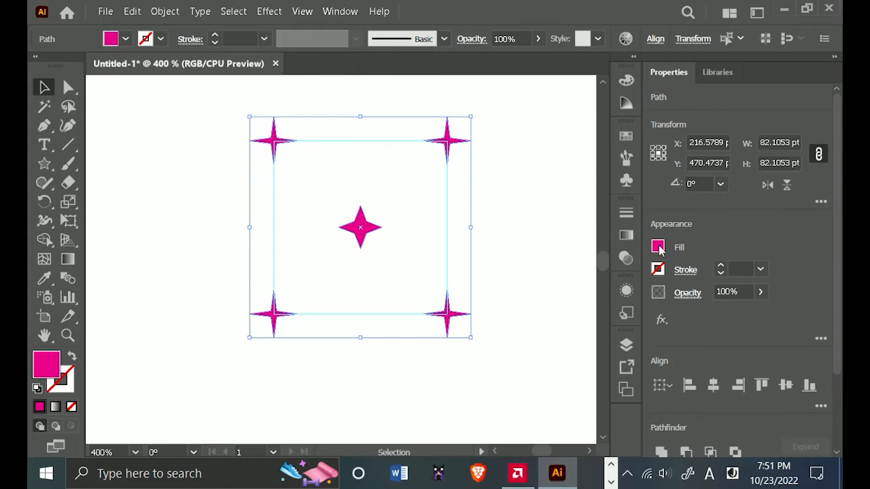
click(658, 246)
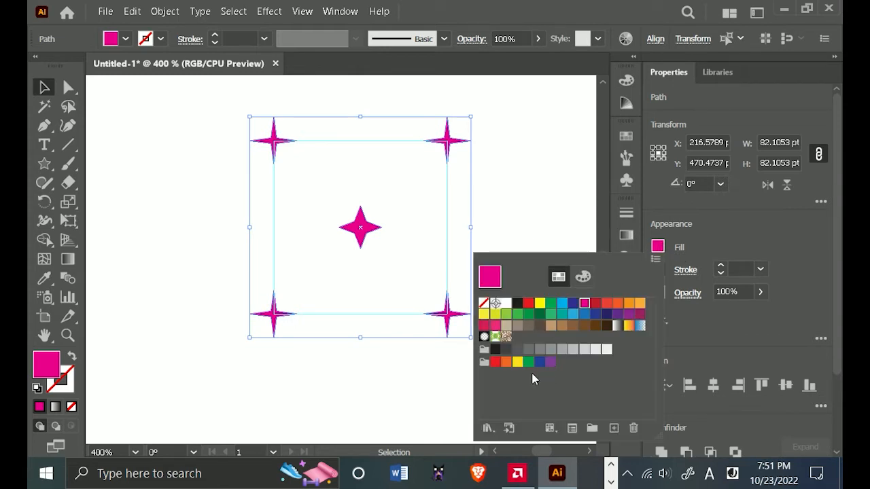
click(518, 349)
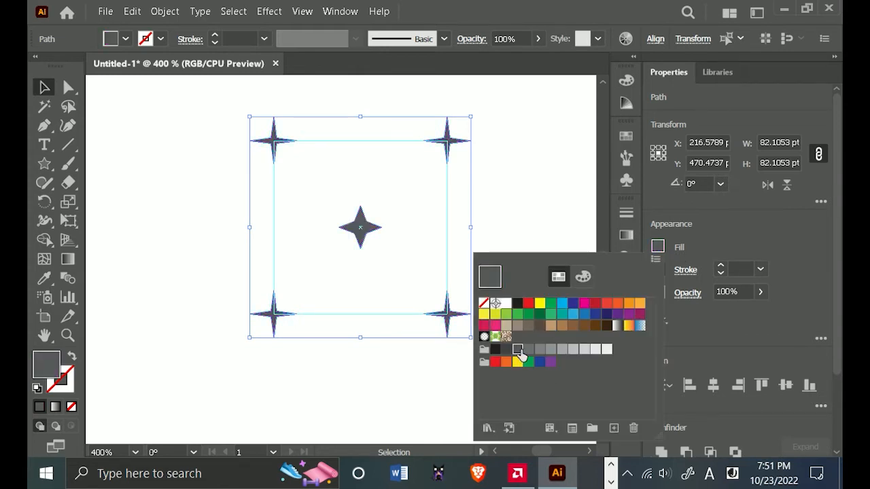
drag(529, 207, 480, 226)
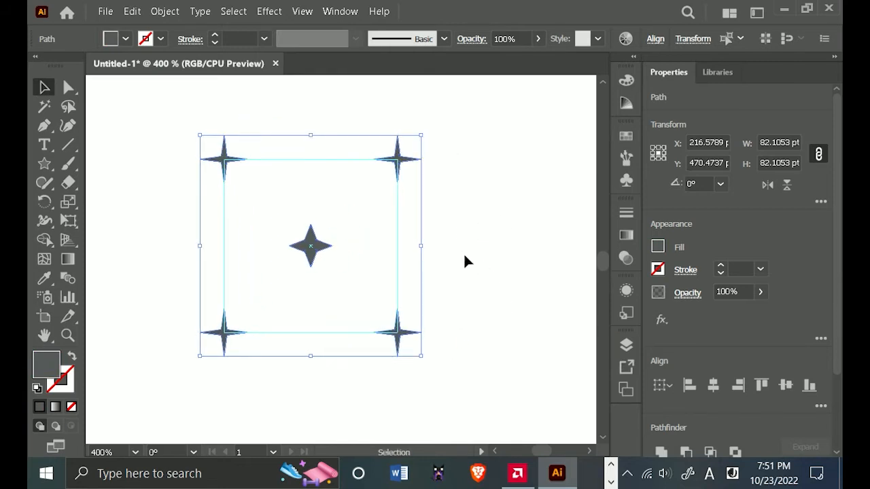
Make a new pattern from the five gray stars and clear the view of the pattern tile.
click(626, 347)
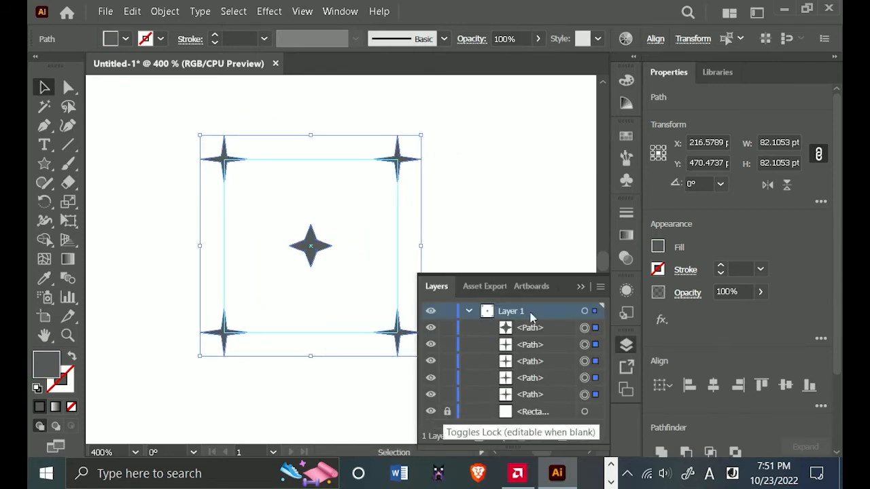
click(580, 286)
click(448, 197)
drag(386, 146, 113, 376)
click(163, 11)
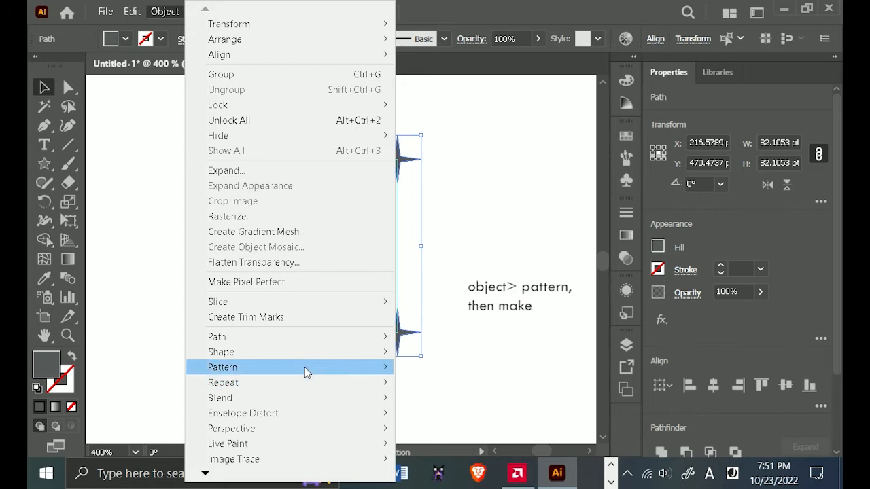
mouse_move(305, 367)
click(426, 367)
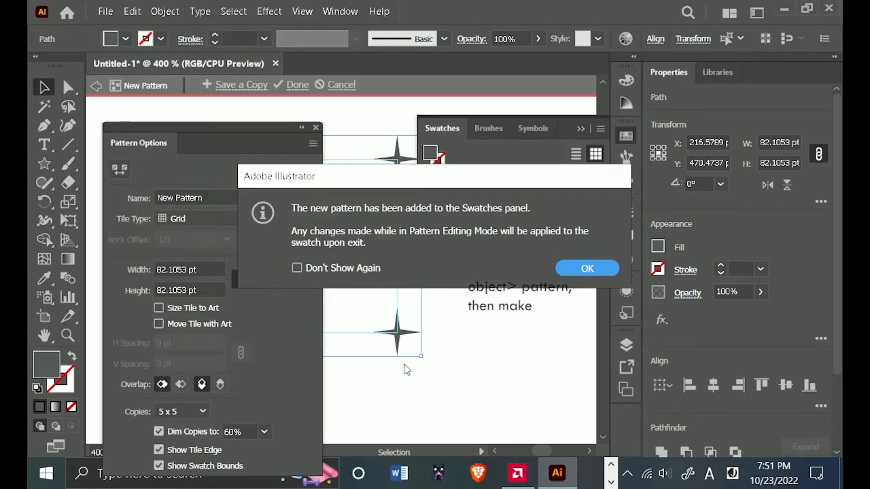
click(586, 269)
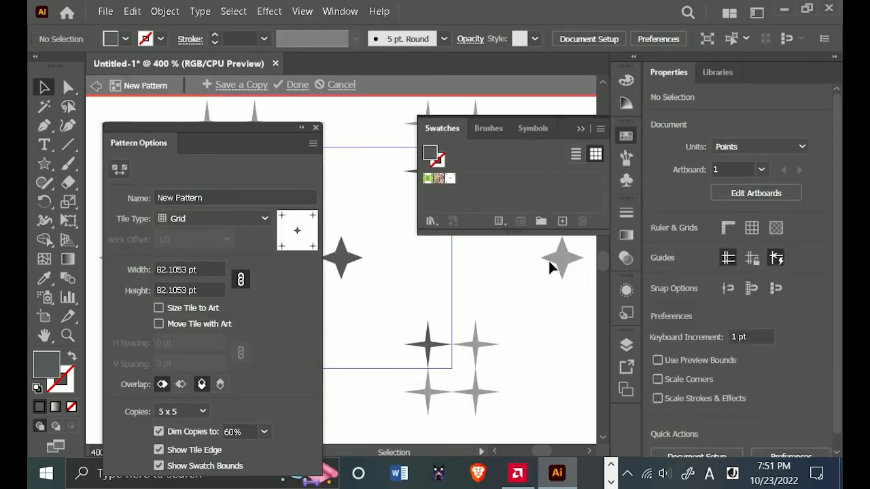
double_click(303, 129)
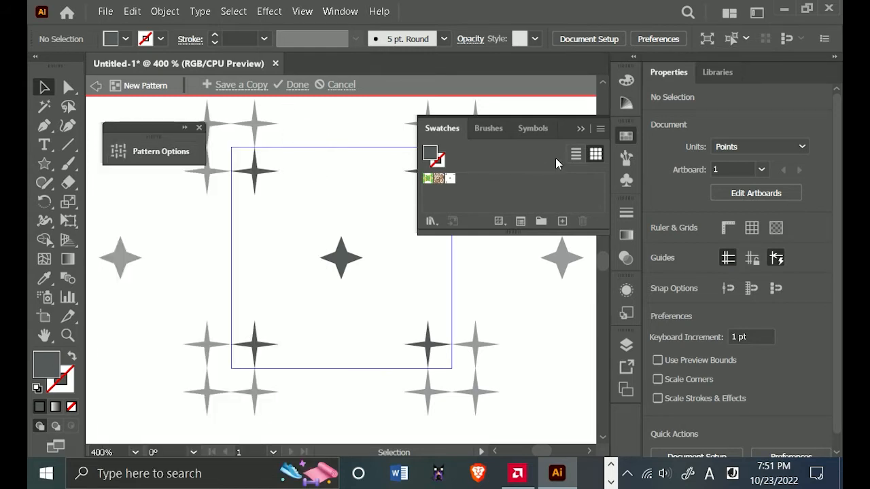
click(581, 128)
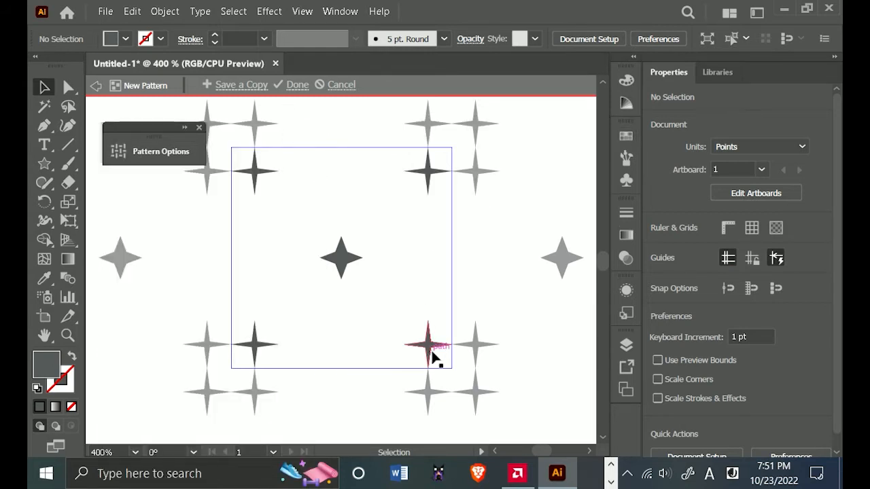
Set the pattern tile's width and height to 60 pt with proportions linked.
click(159, 151)
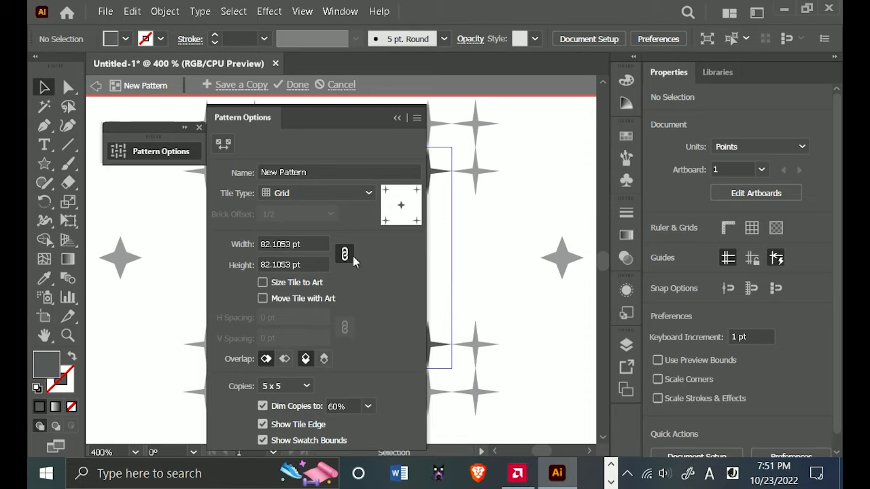
click(318, 245)
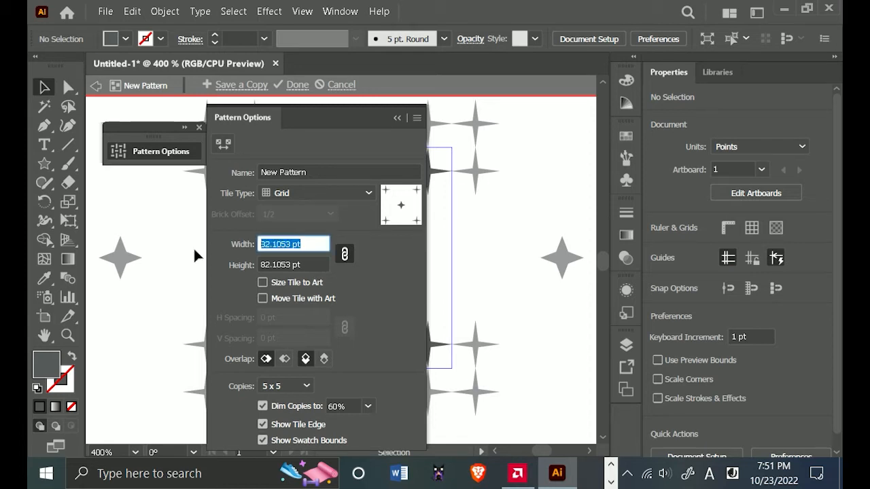
text(60)
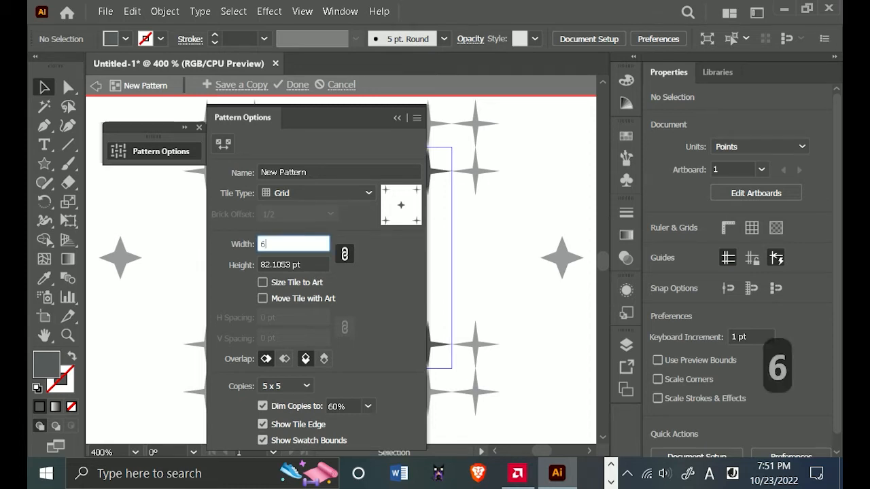
key(Tab)
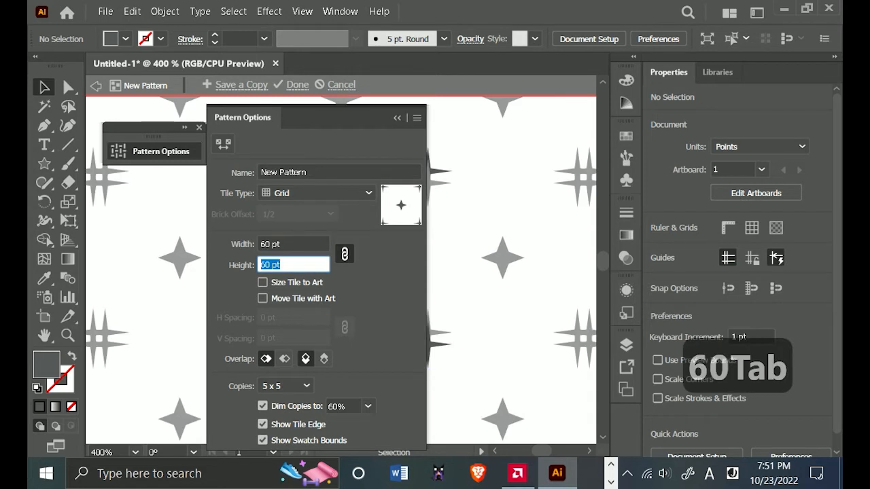
click(397, 119)
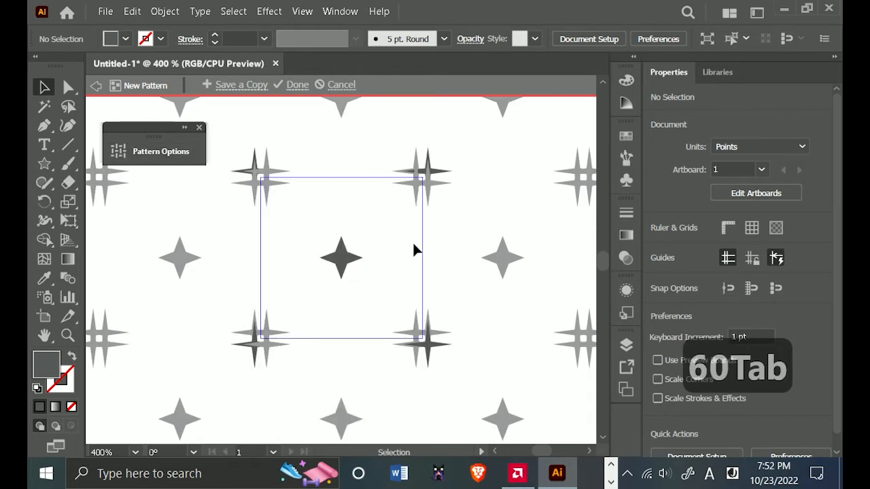
Move the two lower corner stars so they are centered on the pattern tile's lower-left and lower-right corners.
drag(252, 343, 261, 338)
scroll(272, 361, up, 3)
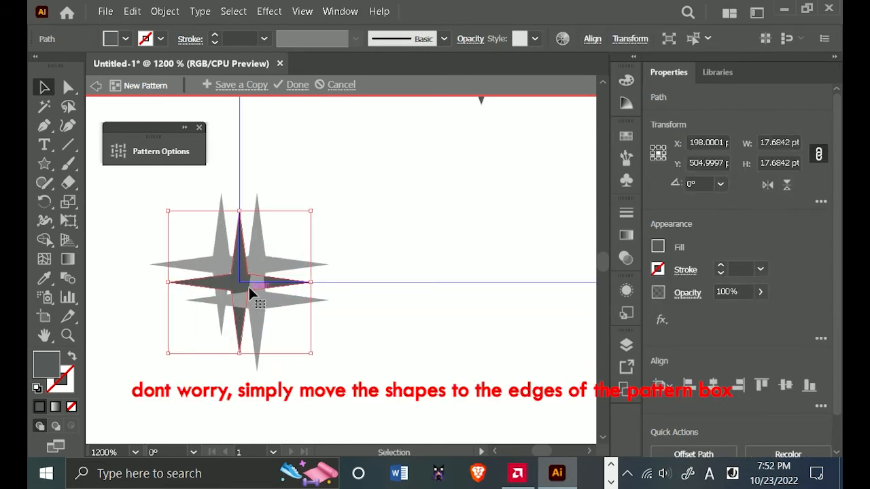
mouse_move(248, 287)
mouse_down()
mouse_move(256, 284)
mouse_move(242, 283)
mouse_up()
key(space)
drag(407, 315, 111, 333)
drag(437, 306, 423, 293)
key(ctrl+minus)
key(ctrl+minus)
key(ctrl+minus)
key(space)
drag(343, 218, 363, 340)
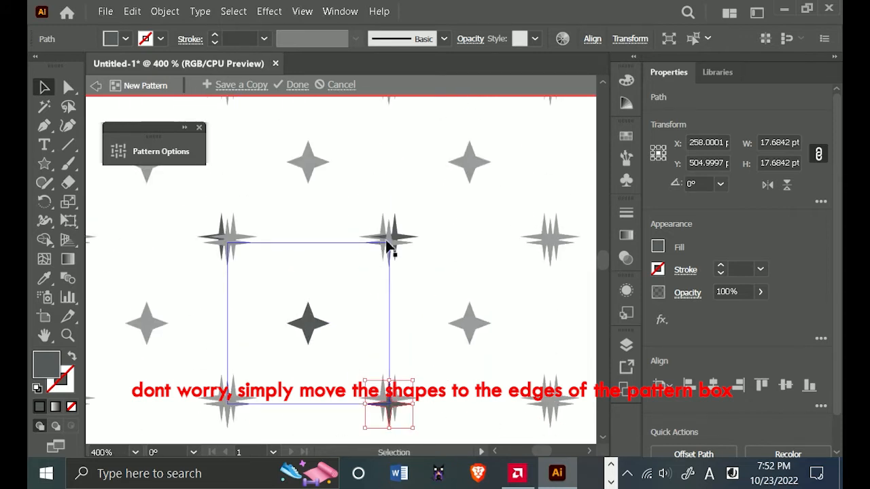
Move the two upper corner stars so they are centered on the pattern tile's upper-right and upper-left corners.
drag(394, 241, 401, 197)
scroll(372, 284, up, 2)
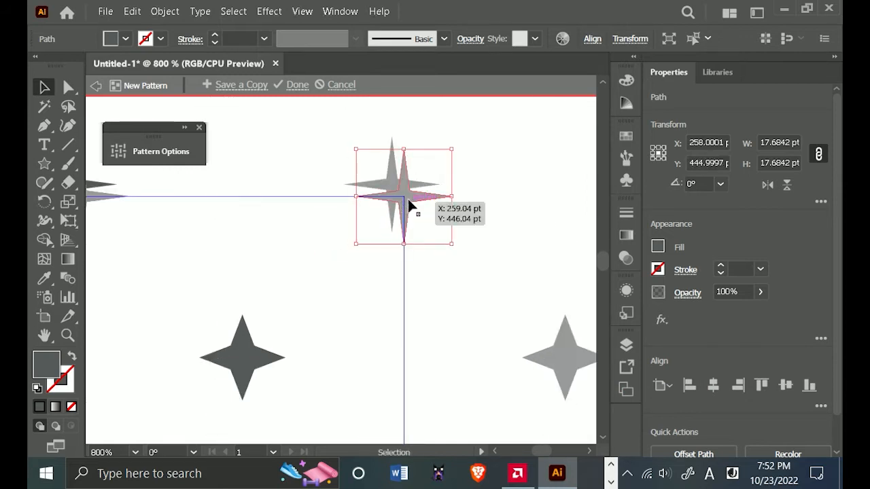
scroll(308, 251, down, 2)
drag(283, 269, 460, 280)
scroll(348, 231, up, 2)
scroll(348, 233, up, 1)
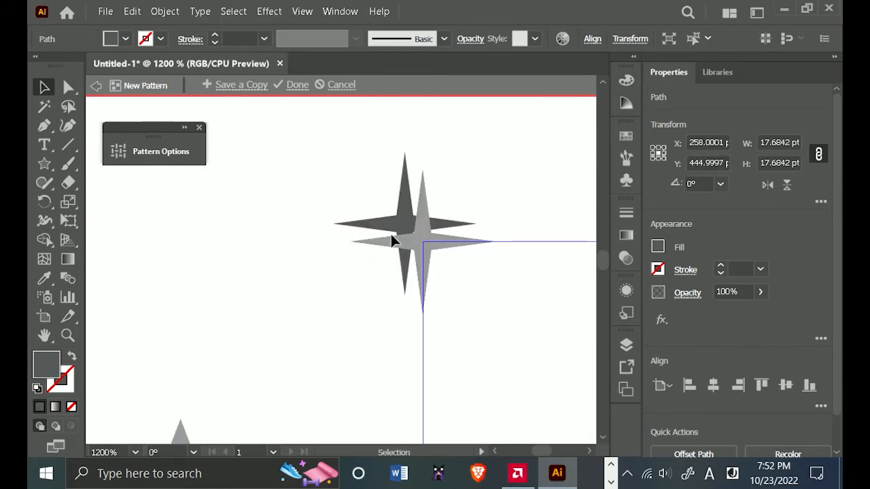
mouse_move(412, 237)
mouse_down()
mouse_move(426, 246)
mouse_move(420, 239)
mouse_up()
scroll(457, 300, down, 2)
drag(513, 362, 209, 233)
scroll(310, 239, down, 2)
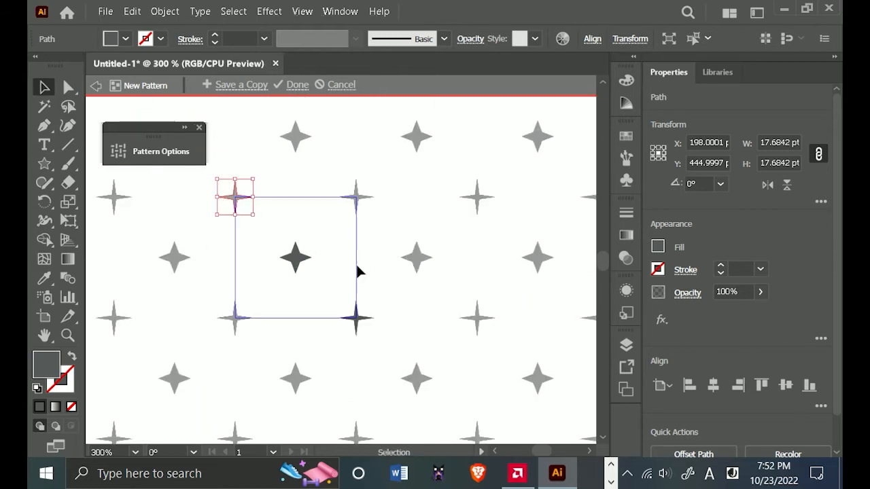
Finish editing the star pattern and delete all five original stars from the artboard.
drag(359, 258, 378, 265)
click(297, 85)
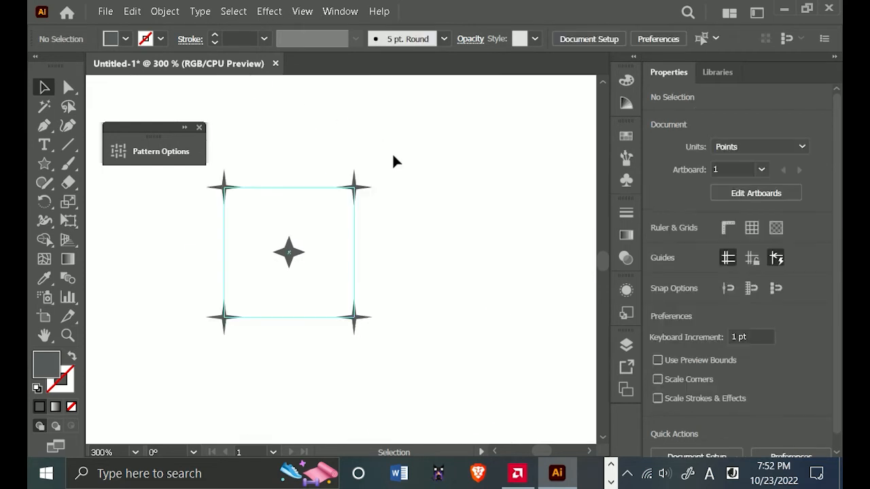
scroll(423, 203, down, 3)
key(ctrl+a)
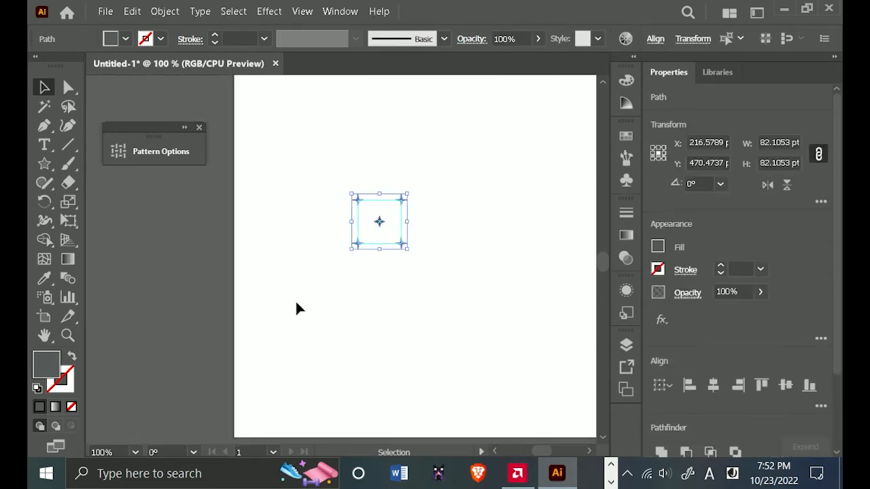
key(Delete)
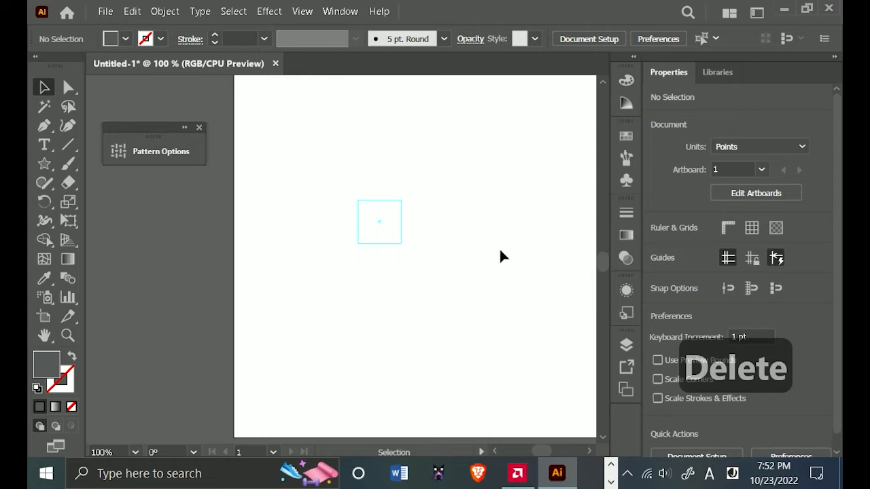
Unlock the square guide in Layer 1 and select it.
drag(501, 254, 438, 266)
scroll(534, 352, down, 2)
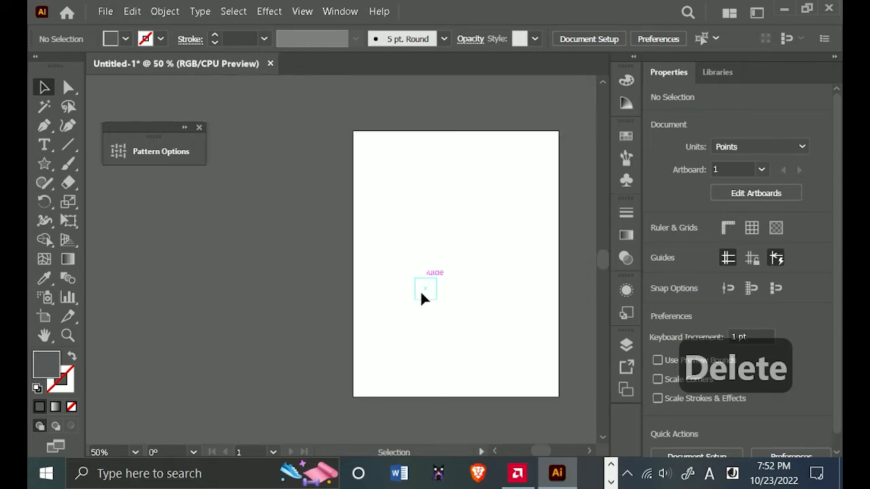
click(627, 345)
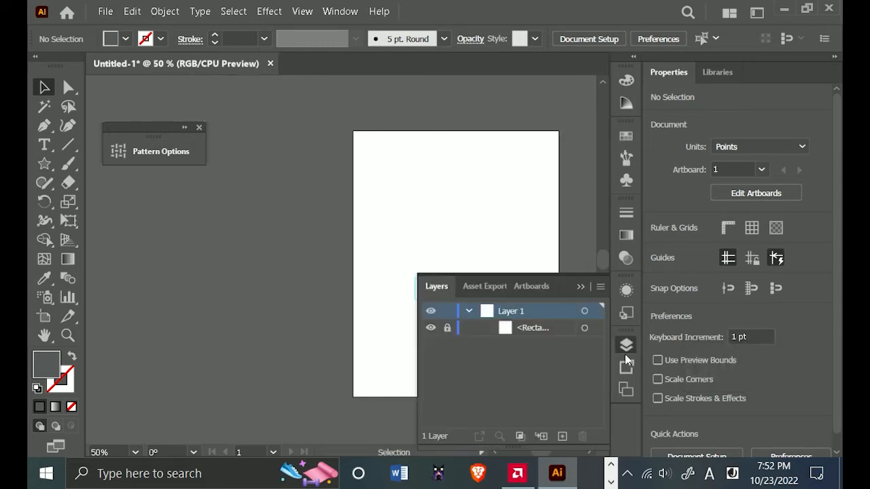
click(450, 329)
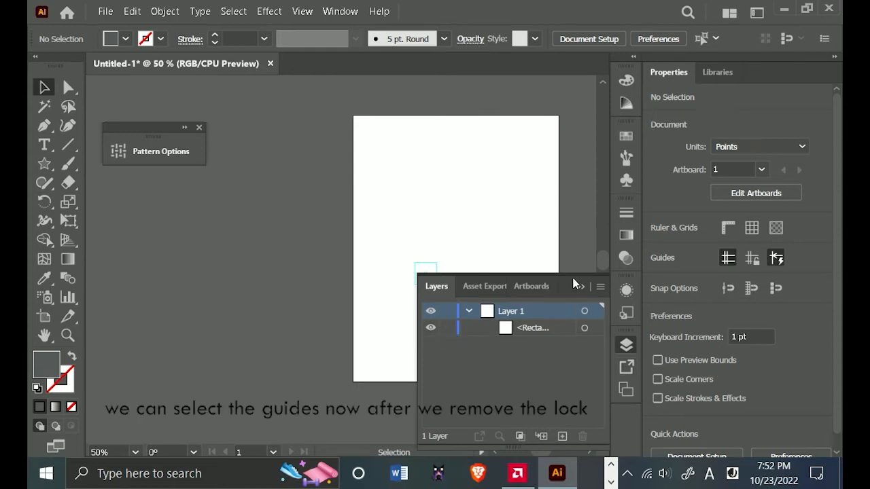
click(585, 329)
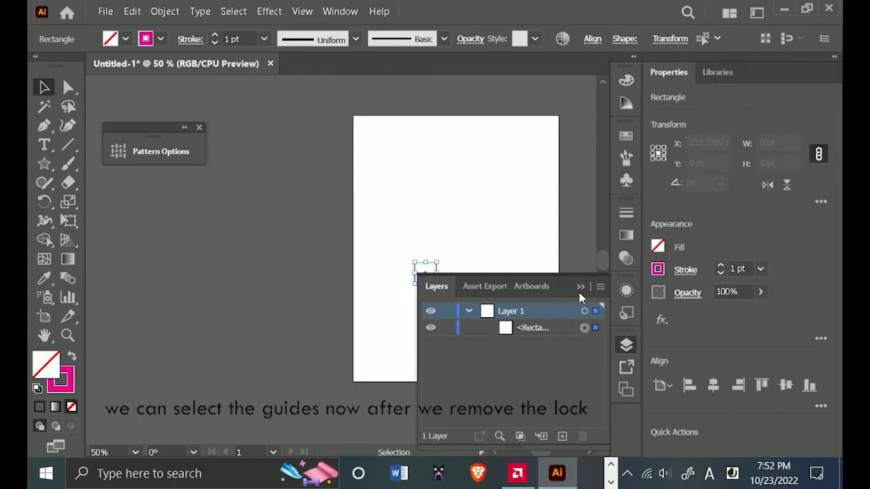
click(580, 286)
Enlarge the guide freehand to about 134 pt wide and 125 pt high.
scroll(410, 307, up, 1)
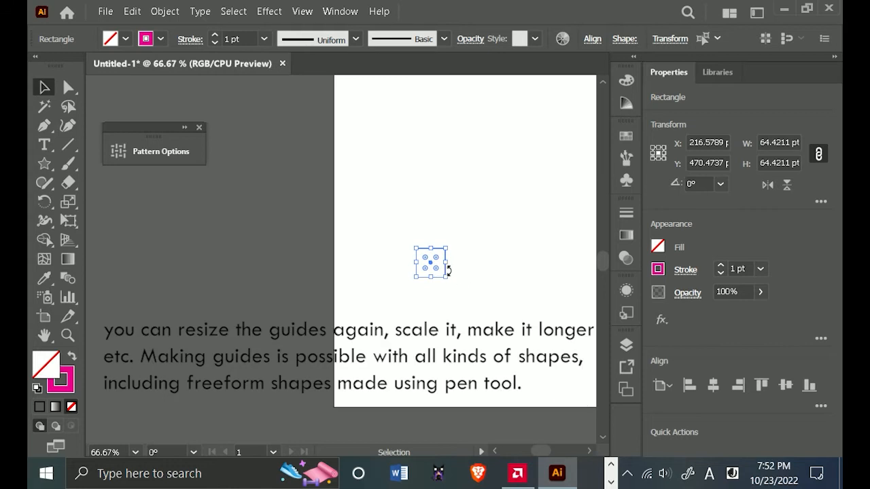
drag(446, 276, 481, 244)
click(541, 290)
scroll(540, 291, up, 2)
scroll(481, 244, down, 1)
drag(442, 155, 331, 273)
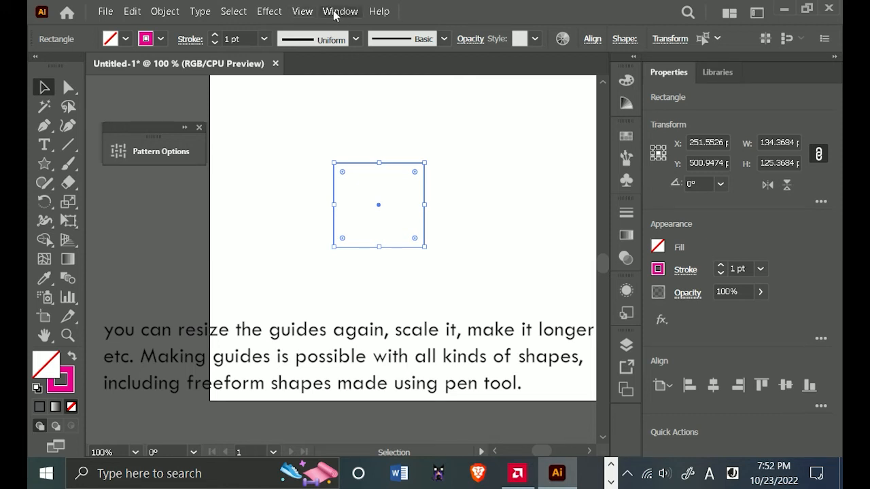
Lock the guides in the document.
click(303, 13)
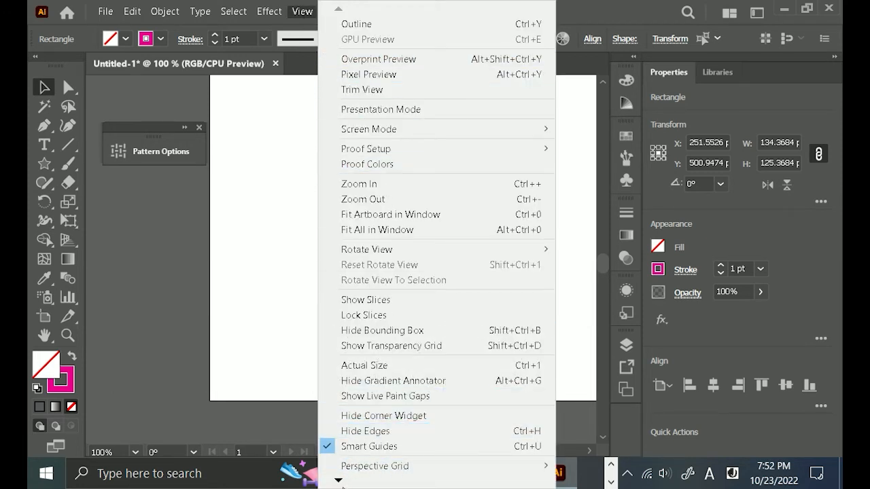
mouse_move(343, 484)
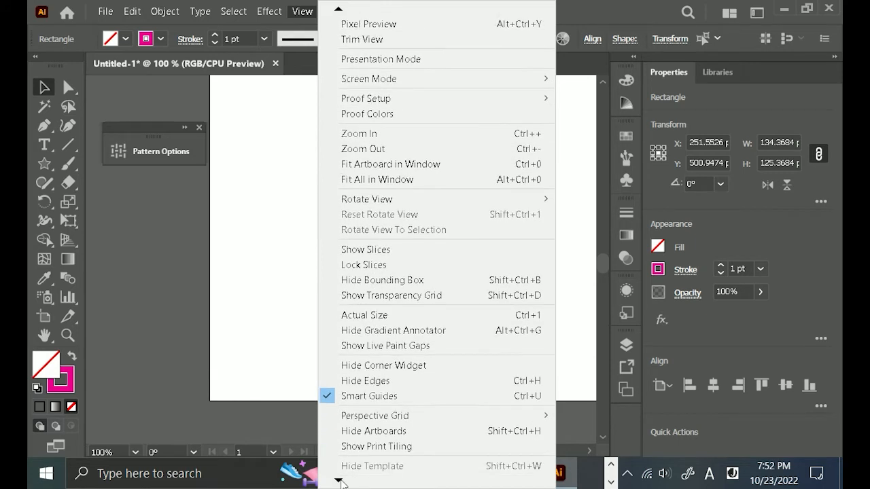
mouse_move(403, 401)
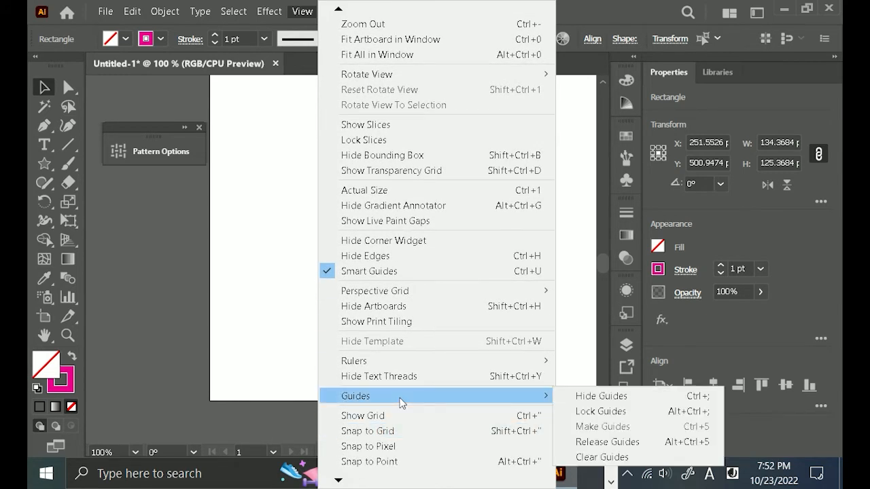
click(600, 412)
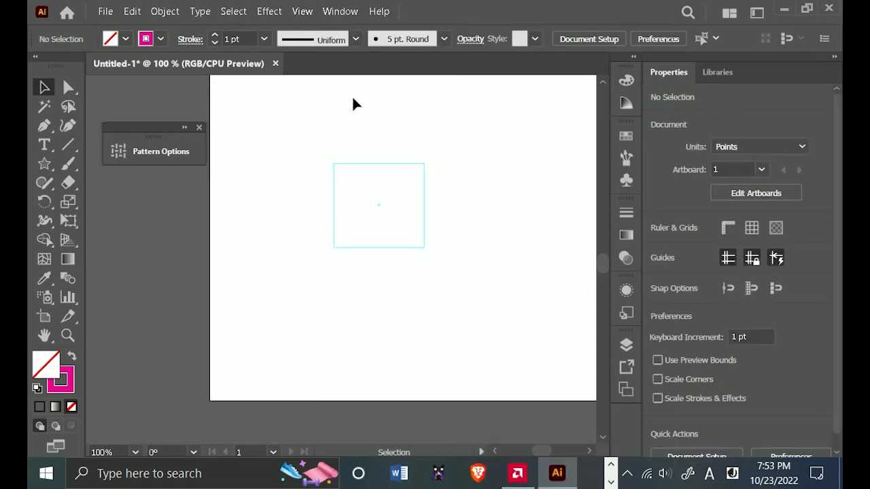
Hide the guides and show them again.
click(303, 11)
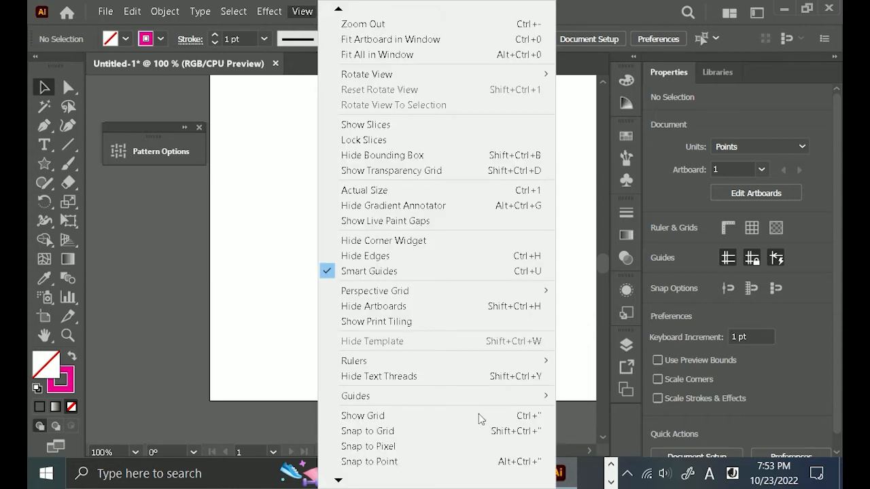
mouse_move(480, 402)
click(585, 395)
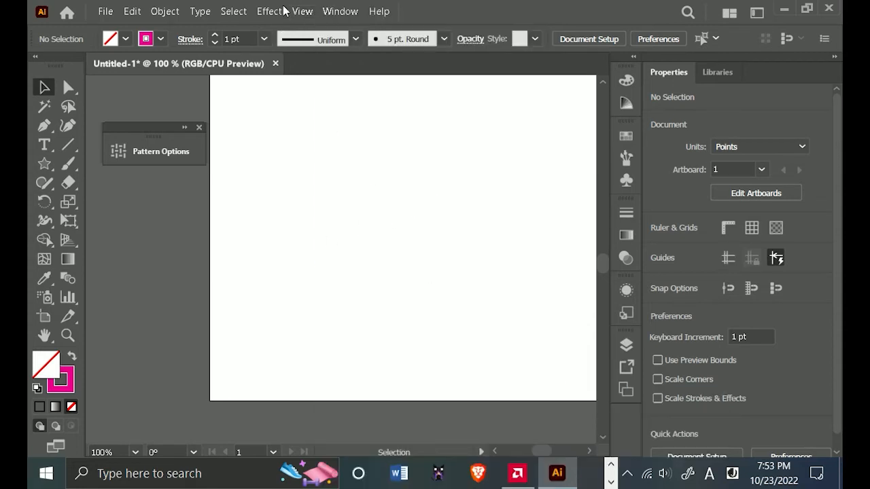
click(299, 11)
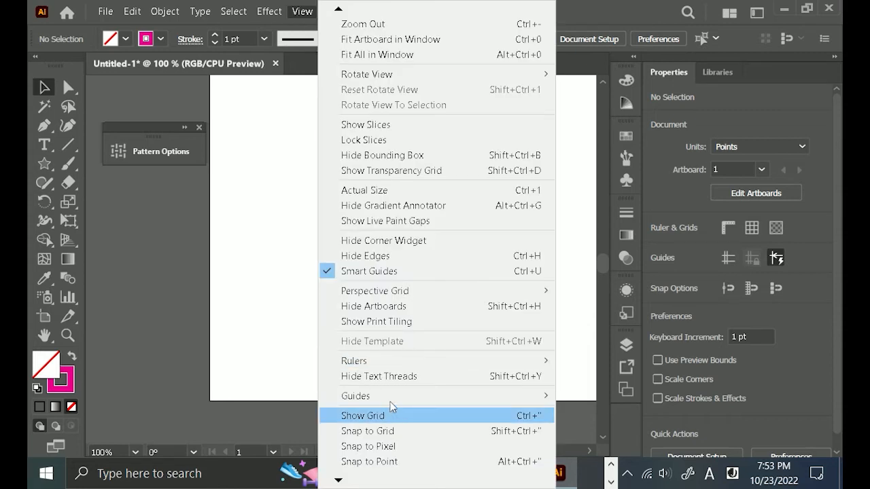
mouse_move(393, 401)
click(591, 397)
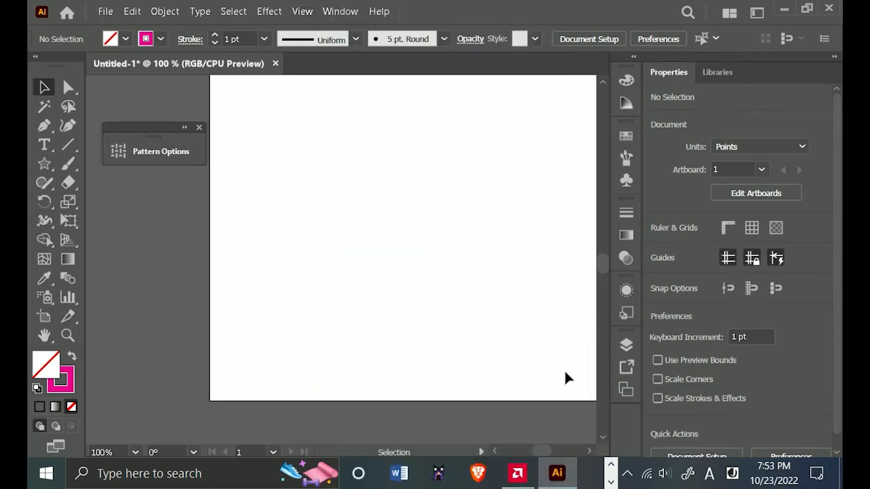
Clear all guides from the document.
click(314, 13)
mouse_move(444, 396)
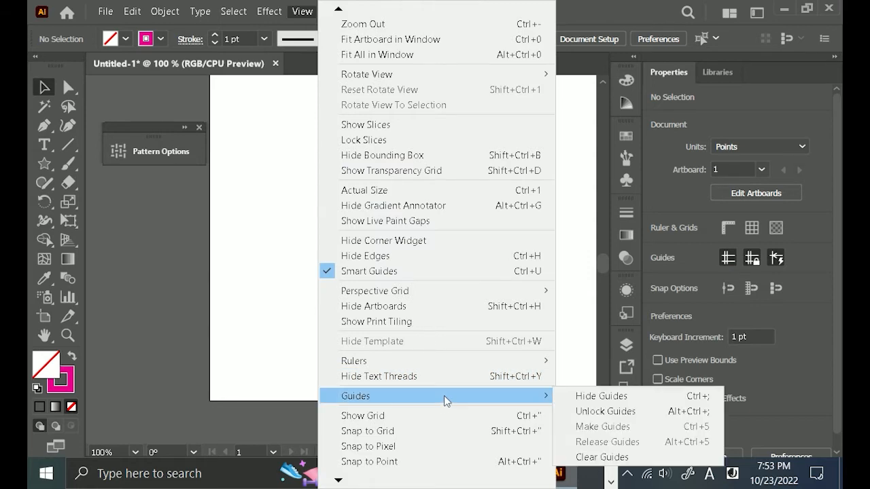
click(620, 459)
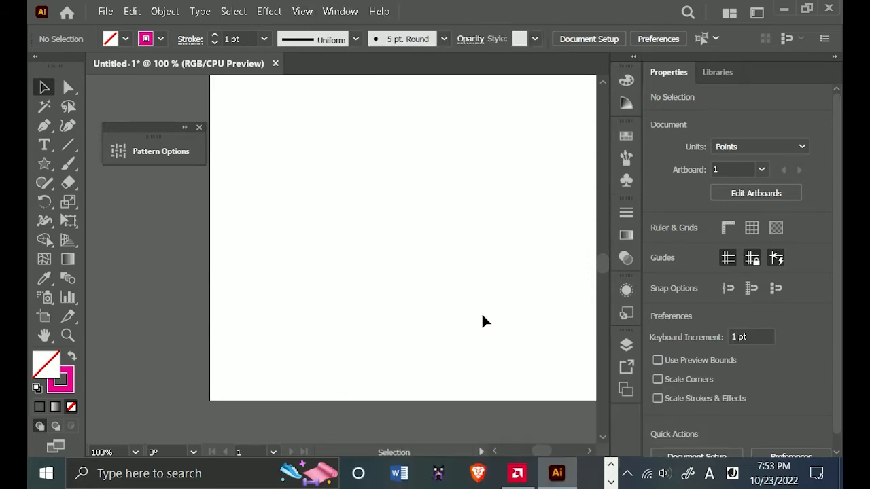
Dismiss the pattern options and draw a 612 by 792 pt rectangle that exactly covers the artboard.
scroll(446, 270, down, 2)
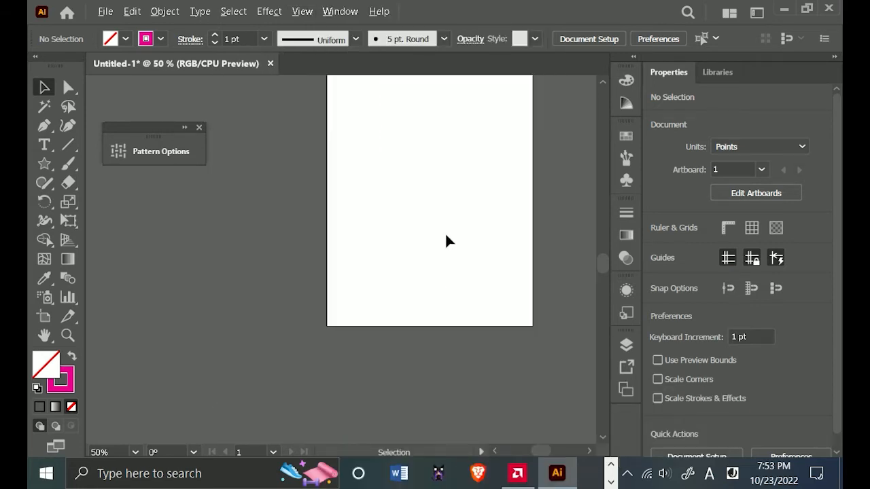
drag(481, 170, 410, 243)
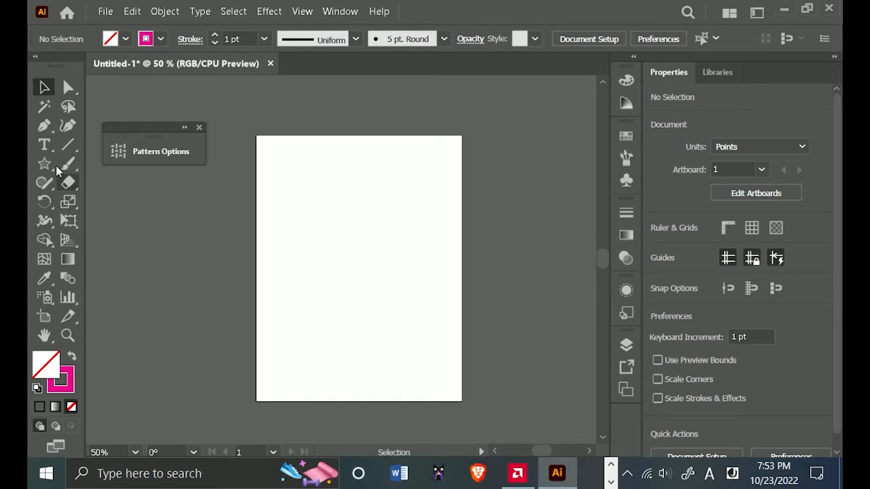
click(199, 127)
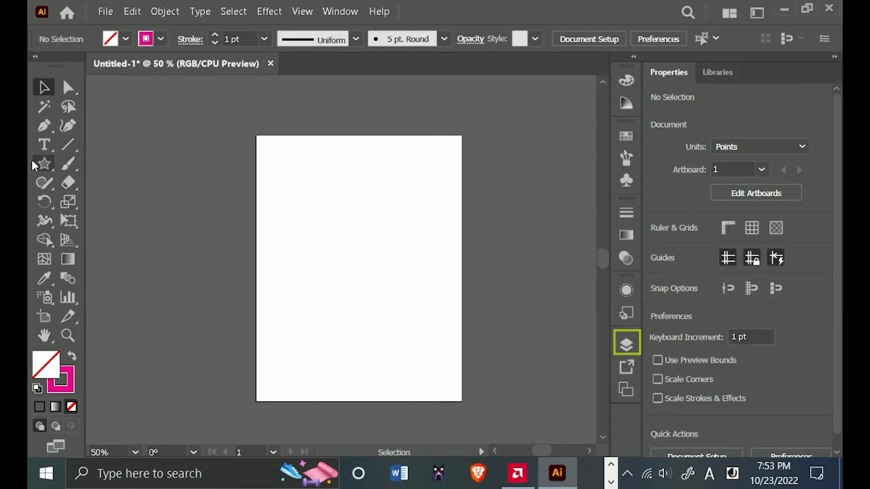
click(45, 163)
click(115, 164)
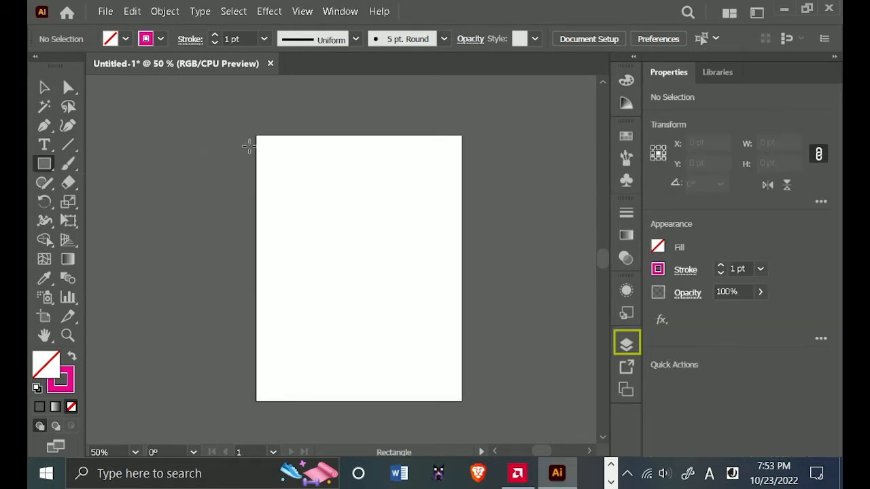
drag(257, 136, 462, 405)
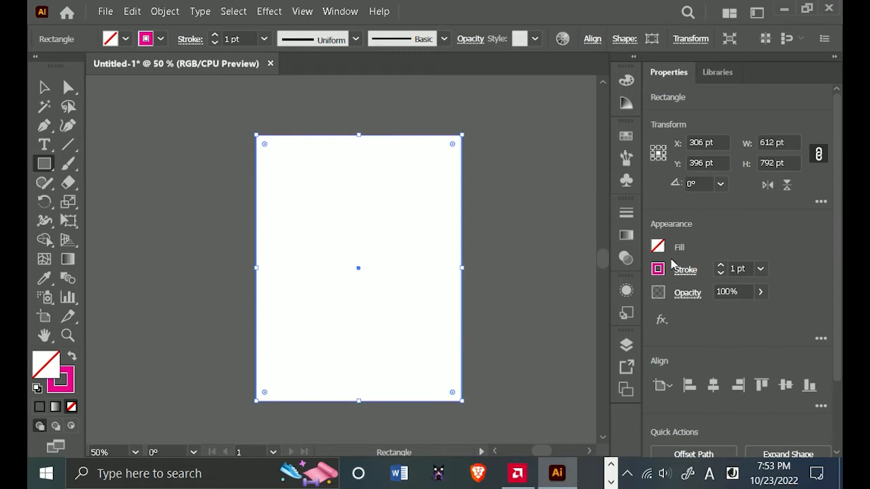
Reduce the artboard-sized rectangle's stroke weight until it has no stroke, and deselect it.
click(720, 273)
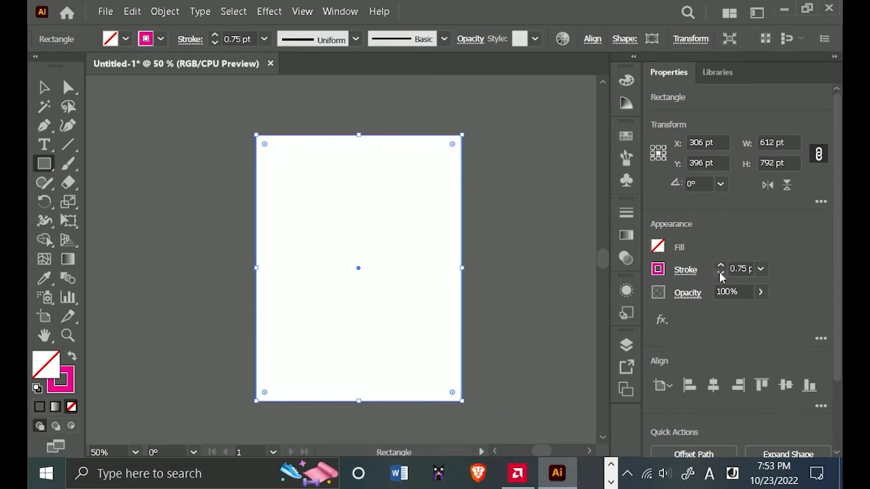
click(721, 273)
click(721, 273)
click(721, 273)
click(45, 87)
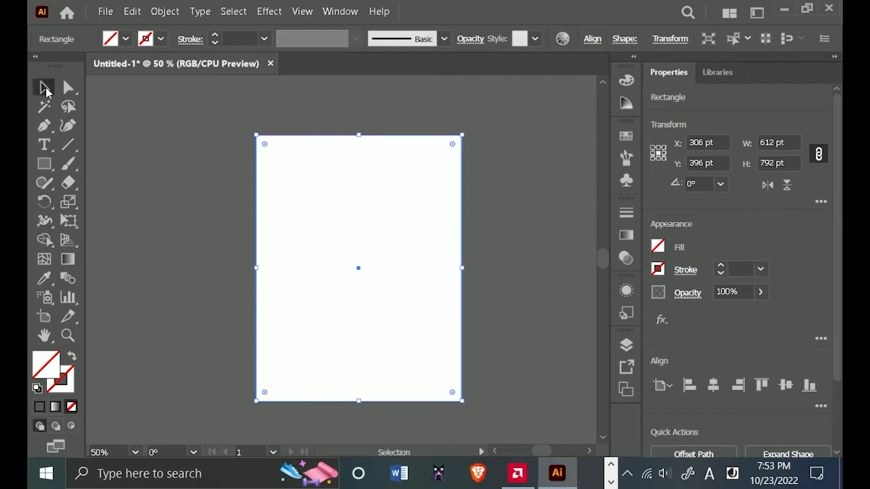
click(379, 212)
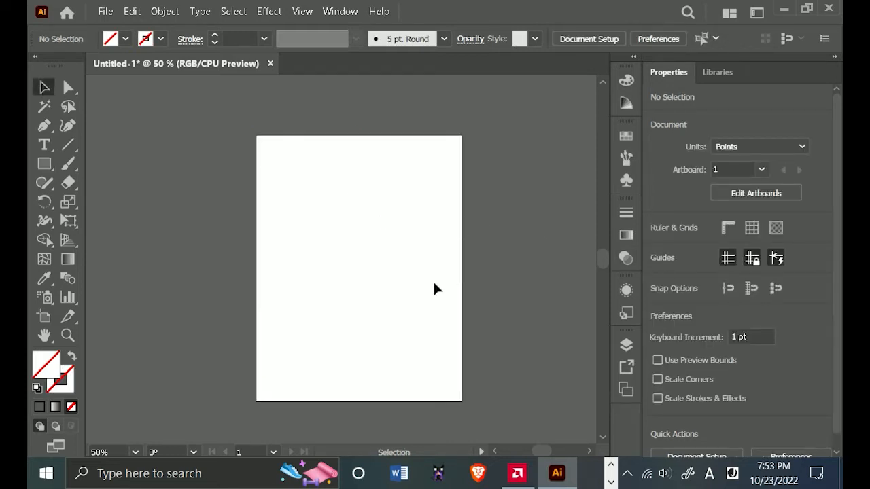
Select the artboard-sized rectangle by its edge and fill it with the new star pattern swatch.
click(462, 216)
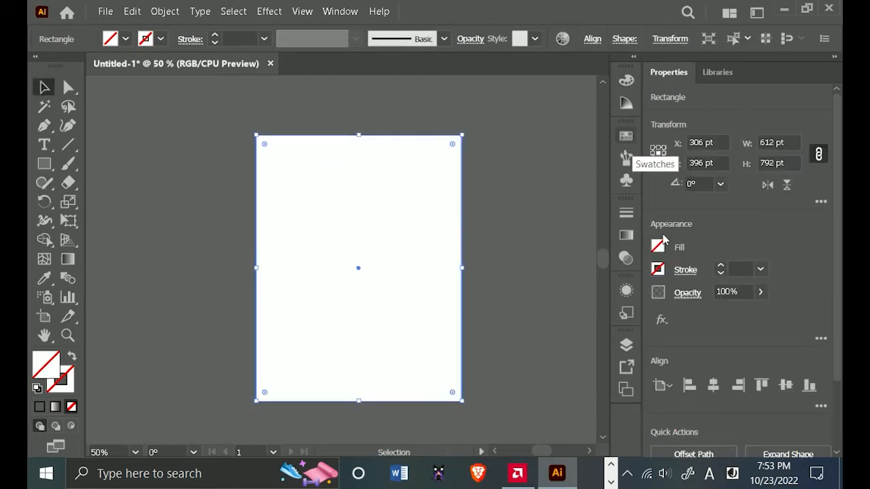
click(658, 247)
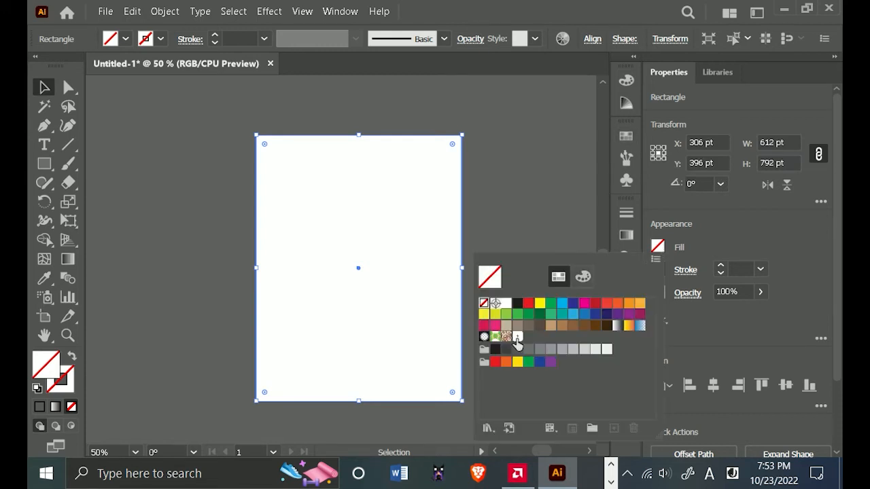
click(517, 337)
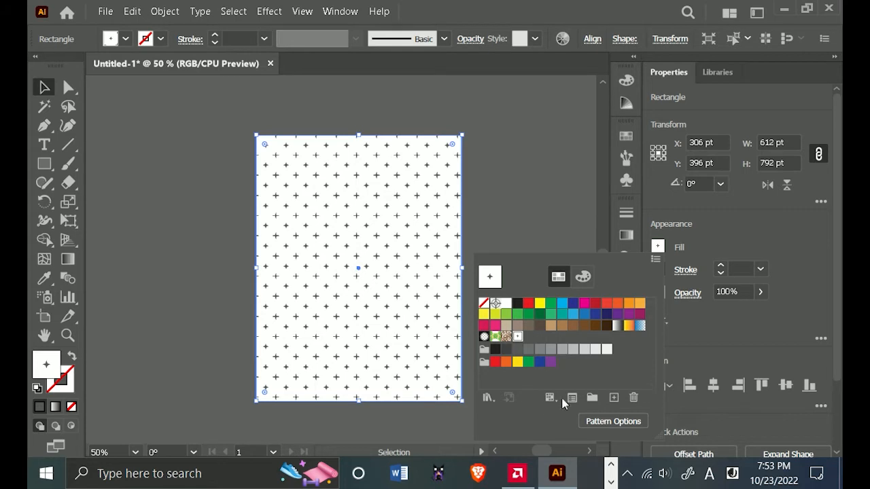
click(526, 195)
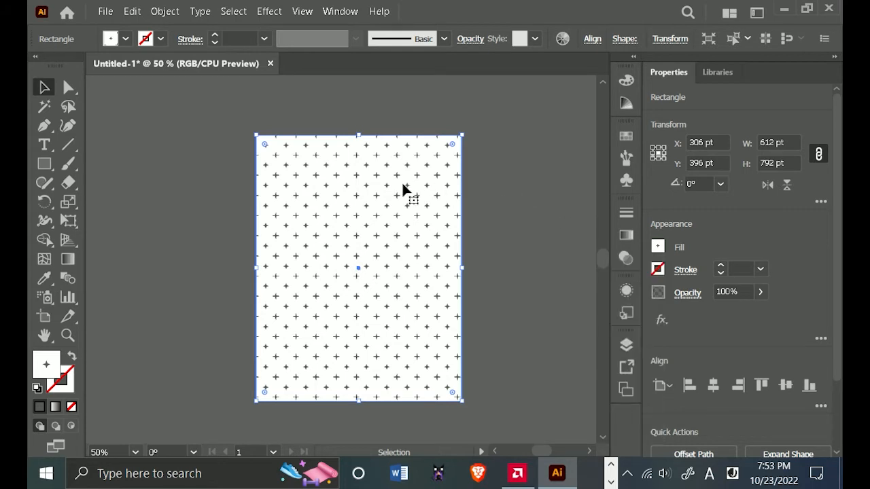
click(163, 12)
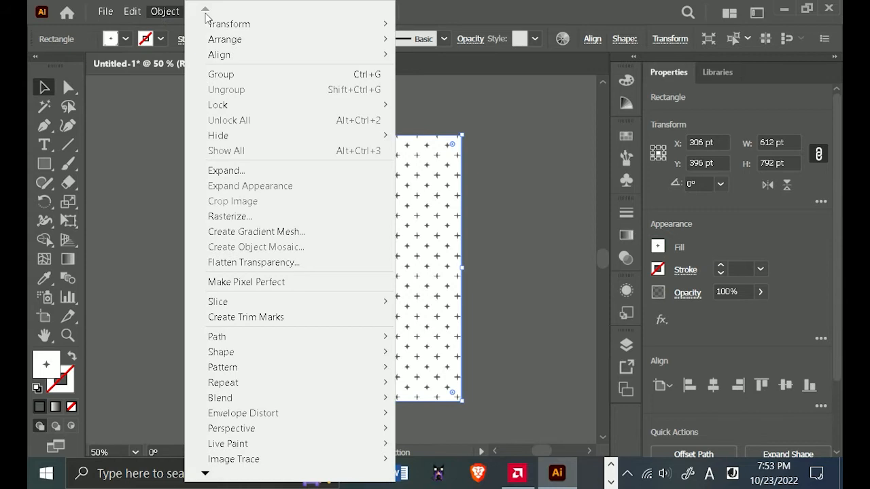
click(529, 186)
scroll(378, 219, up, 1)
drag(399, 242, 390, 210)
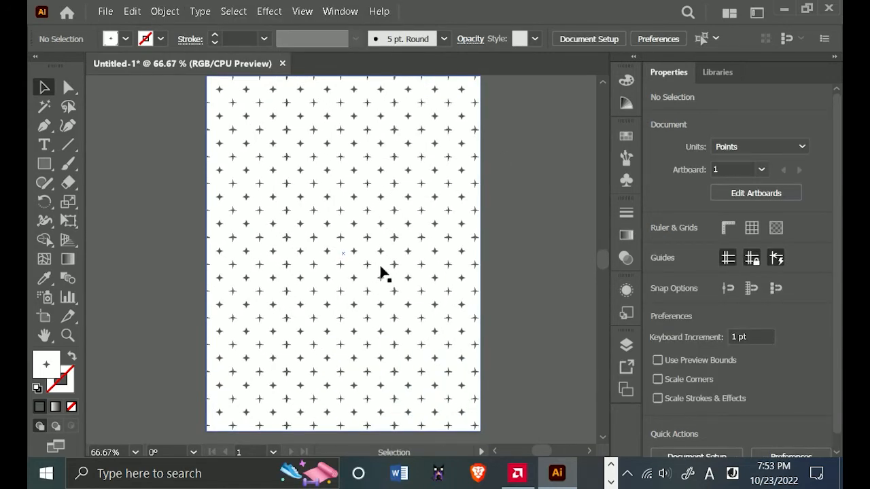
click(164, 11)
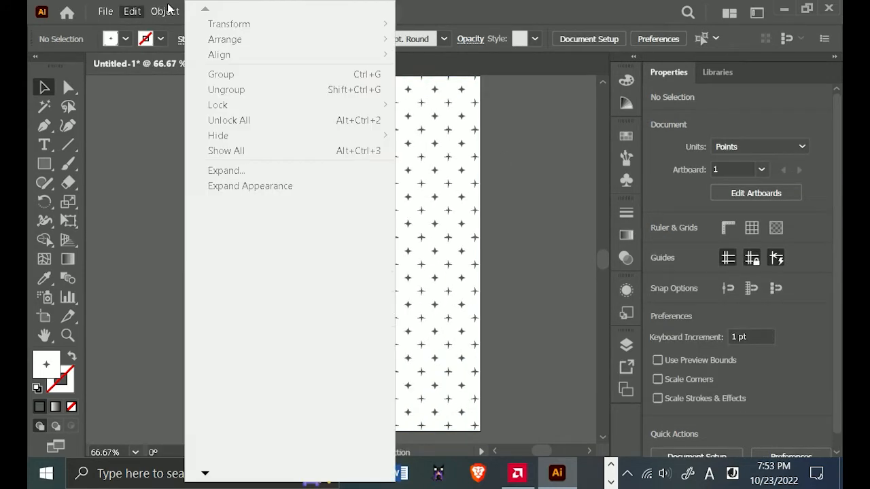
Select the artboard-sized rectangle and rotate only its star pattern by 27°, excluding the object from the transformation.
click(450, 178)
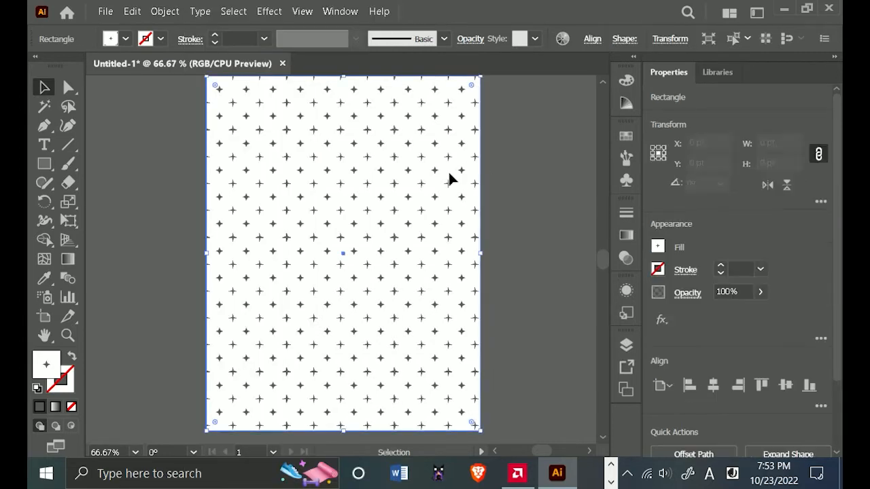
click(165, 11)
mouse_move(228, 27)
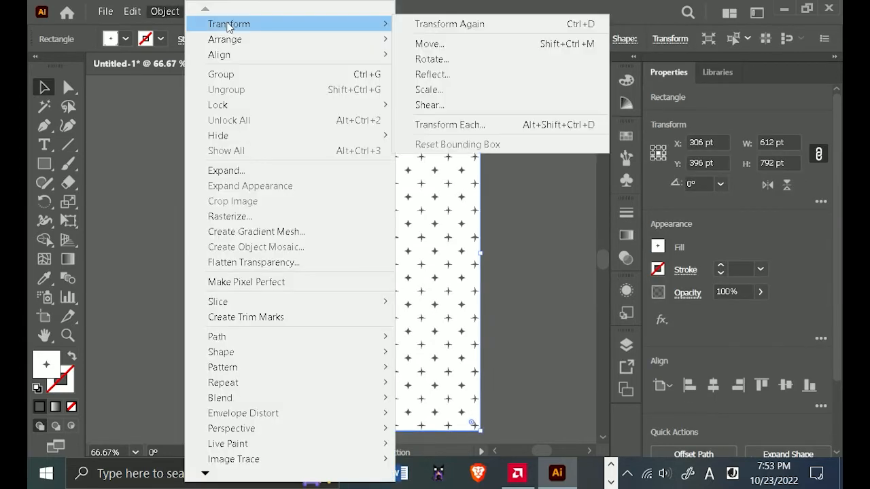
click(460, 59)
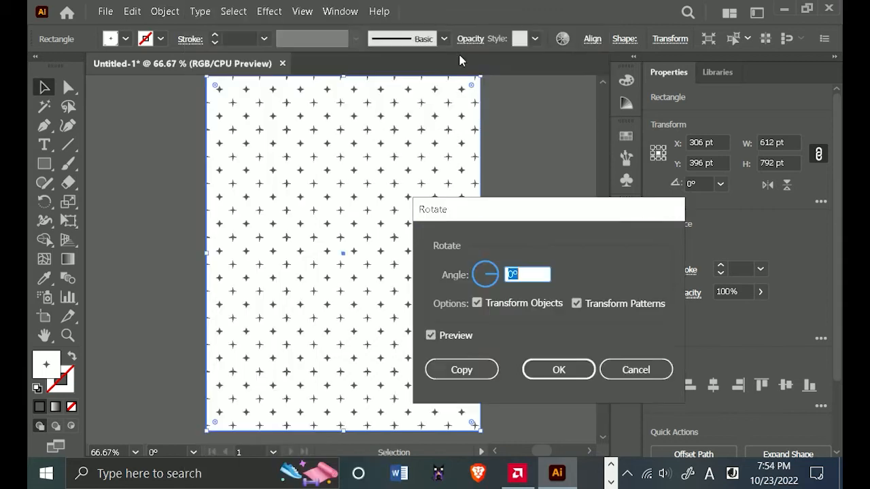
click(496, 276)
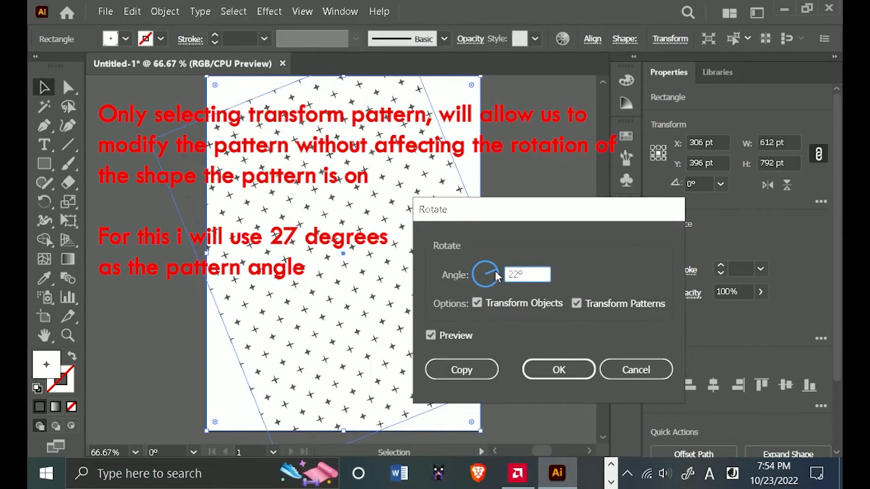
click(496, 306)
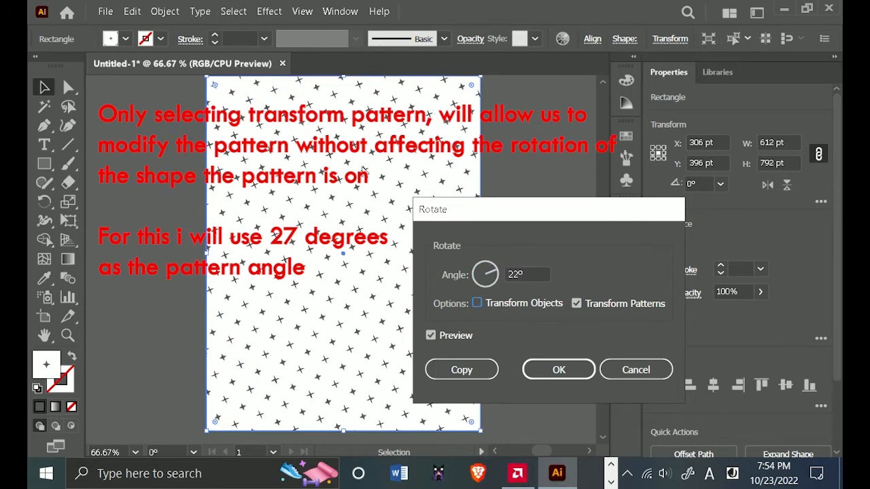
drag(527, 274, 519, 270)
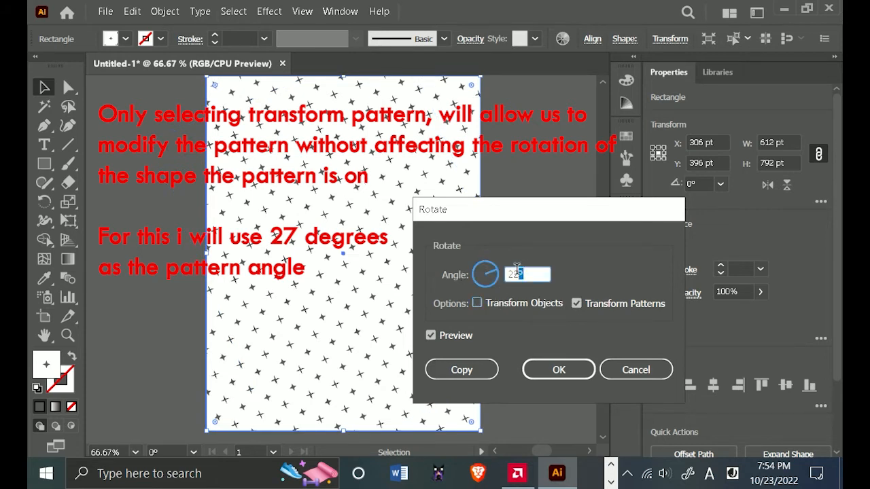
text(7)
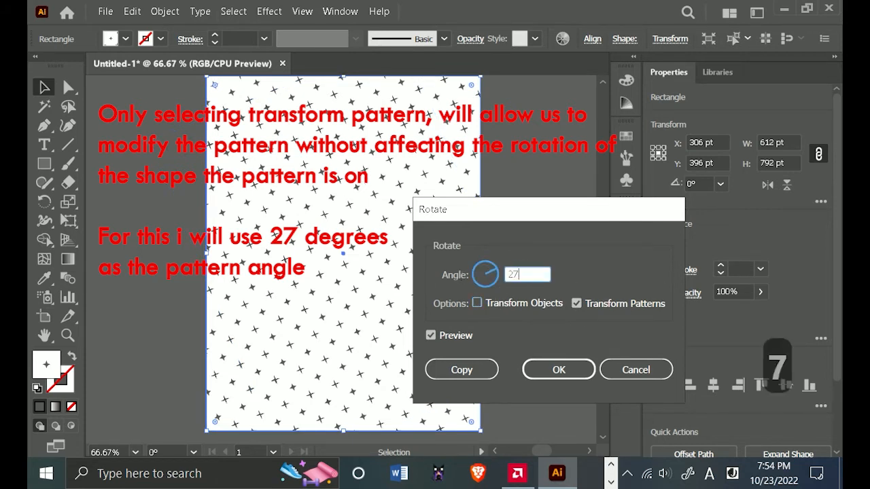
click(535, 373)
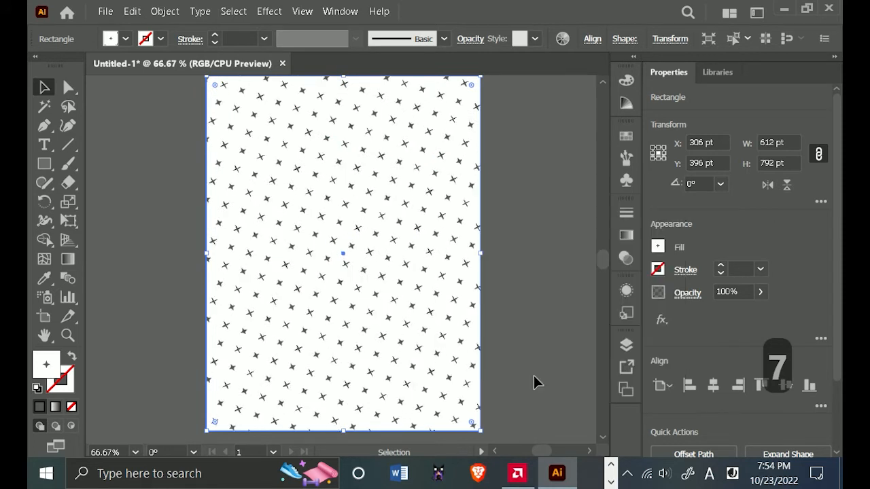
Start scaling only the rectangle's pattern uniformly and preview it at 70%.
scroll(546, 295, down, 1)
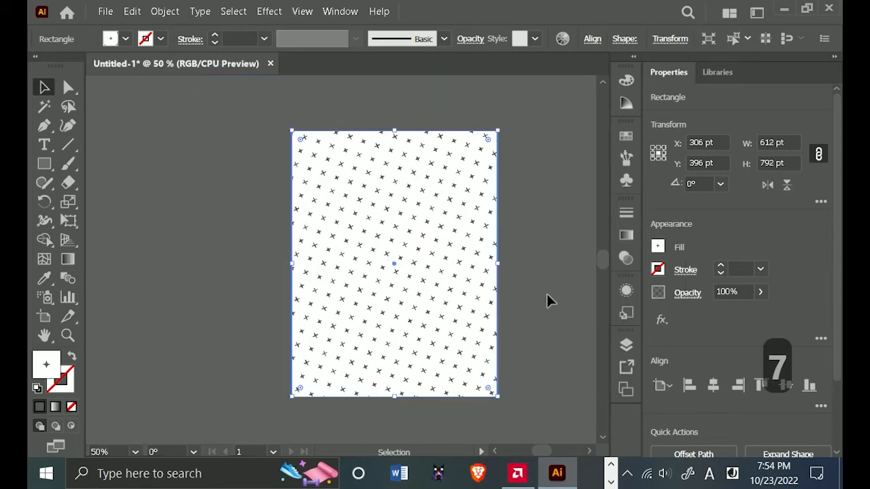
key(space)
drag(546, 295, 522, 278)
scroll(413, 323, up, 1)
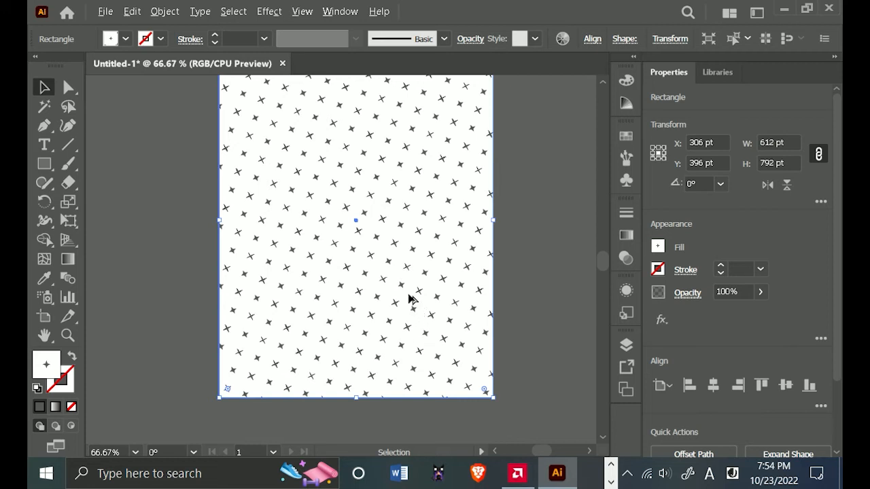
click(164, 12)
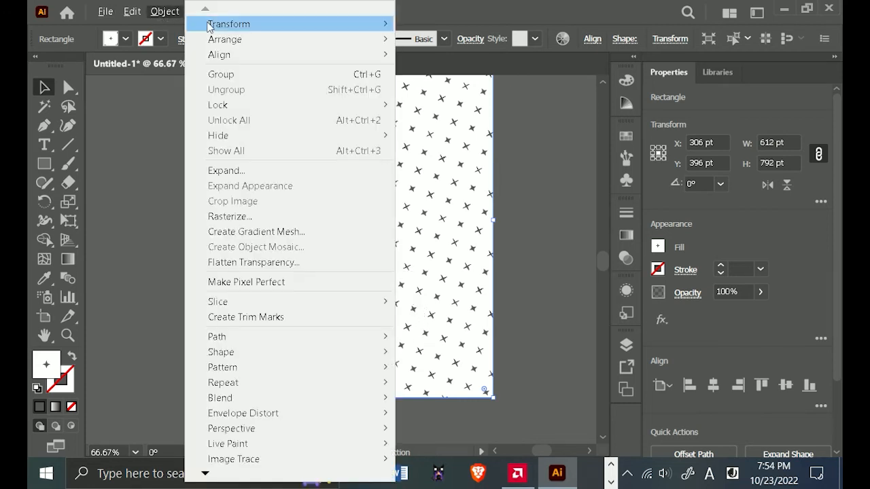
mouse_move(274, 25)
click(451, 91)
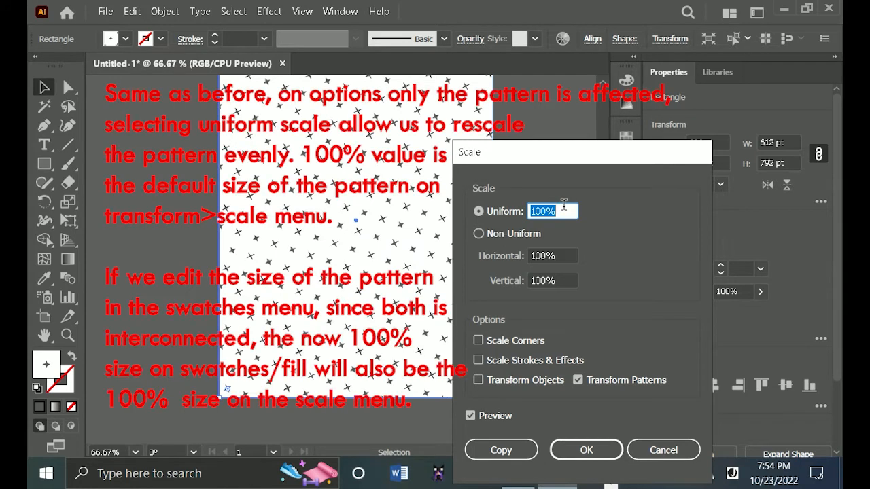
text(70)
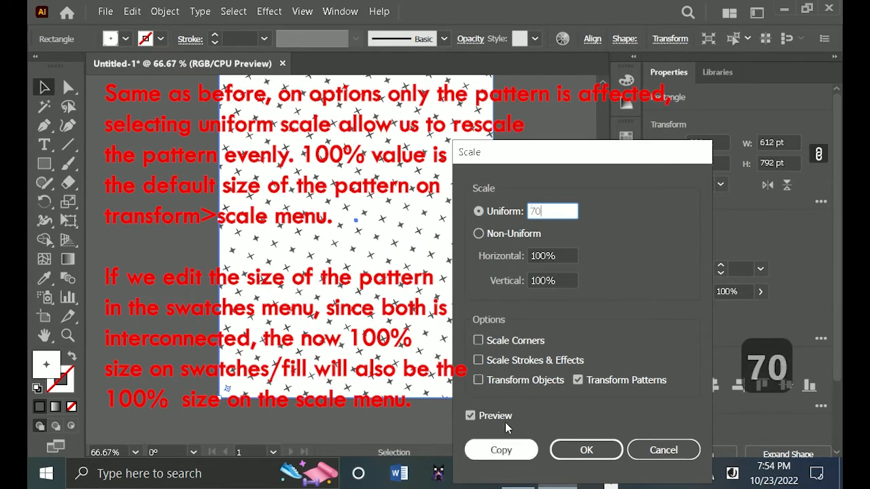
click(507, 413)
click(506, 413)
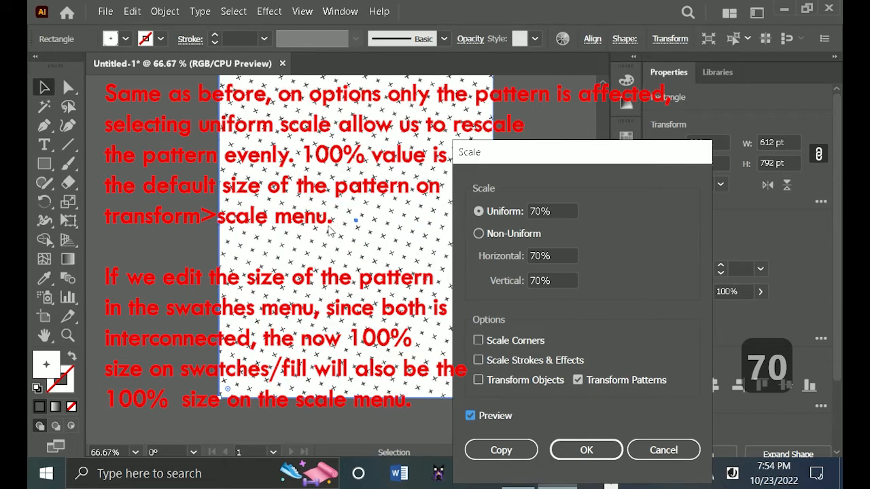
Try a uniform pattern scale of 80% and turn the preview off.
drag(556, 208, 523, 214)
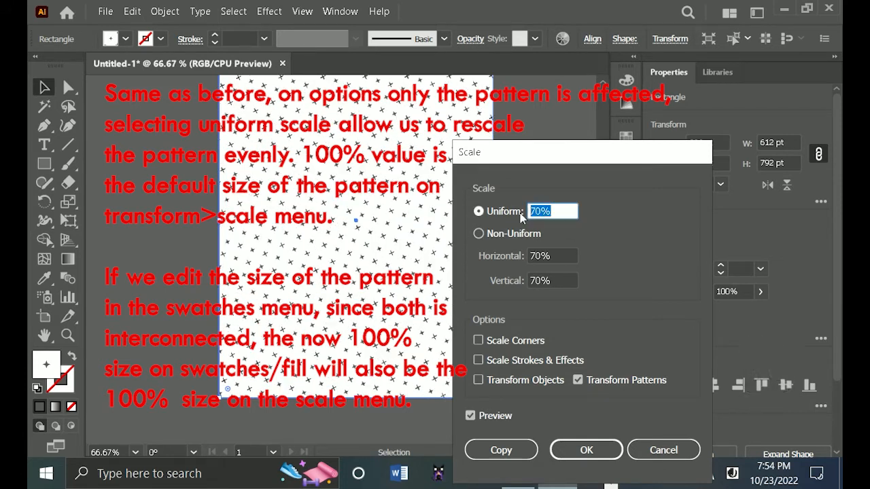
text(80)
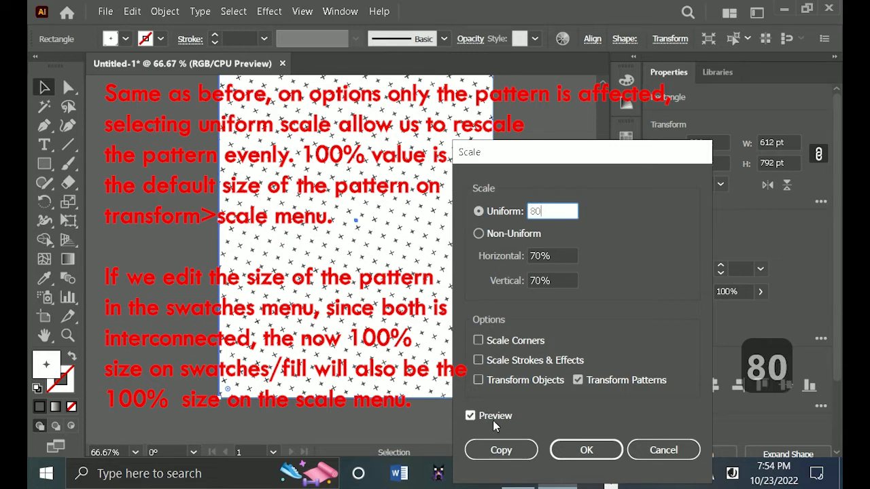
click(493, 420)
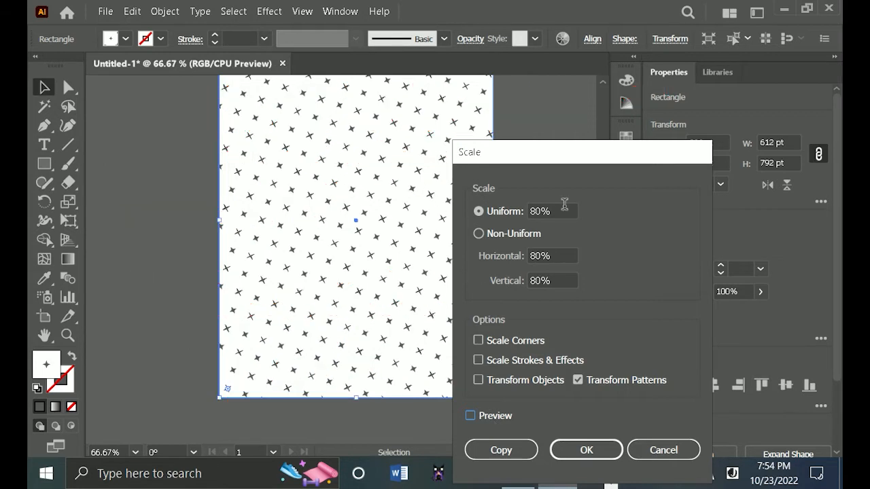
Apply a uniform scale of 85% to the rectangle's star pattern and deselect the rectangle.
drag(564, 205, 500, 204)
text(85)
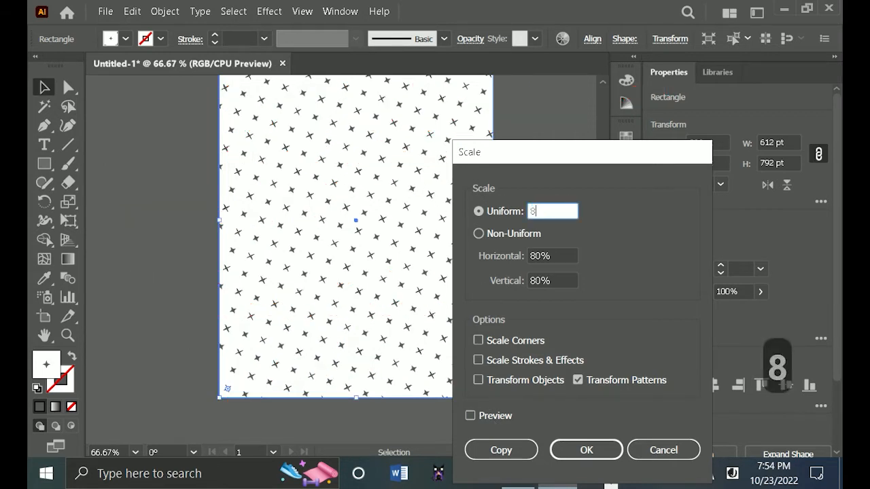
click(594, 457)
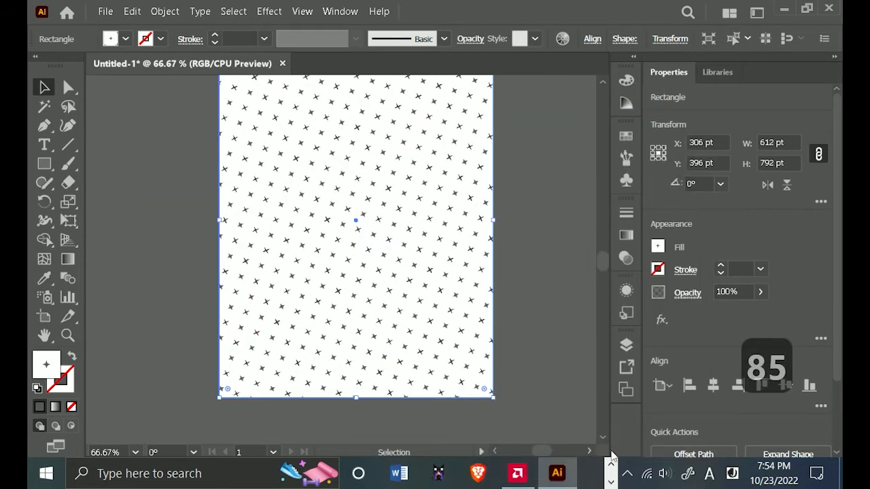
click(530, 209)
Lock the pattern-filled rectangle within Layer 1.
scroll(392, 310, down, 1)
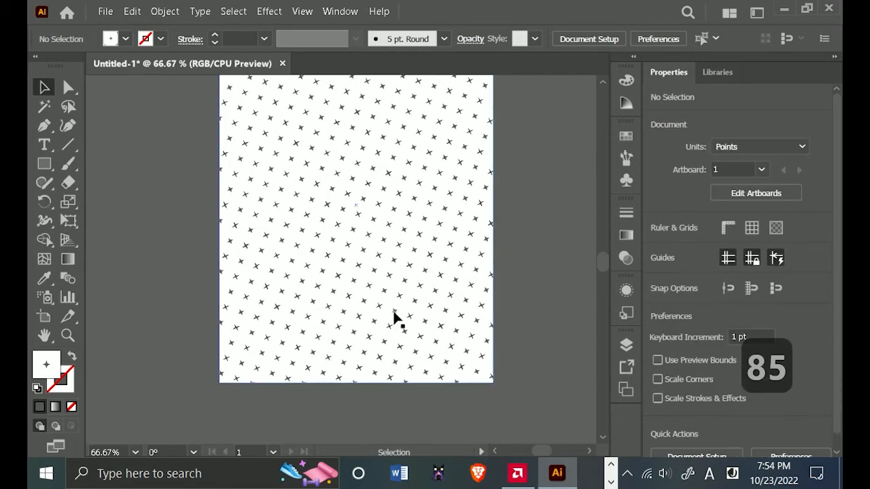
scroll(392, 312, up, 2)
scroll(377, 335, down, 2)
drag(369, 278, 361, 292)
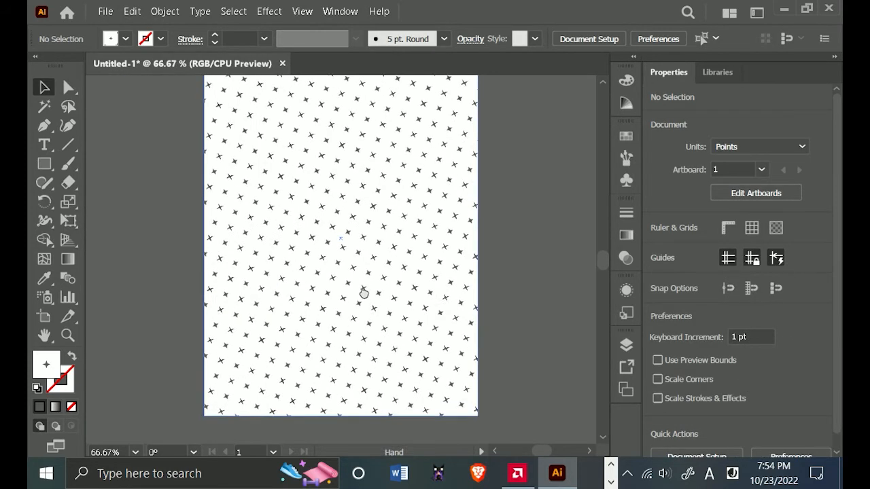
click(626, 345)
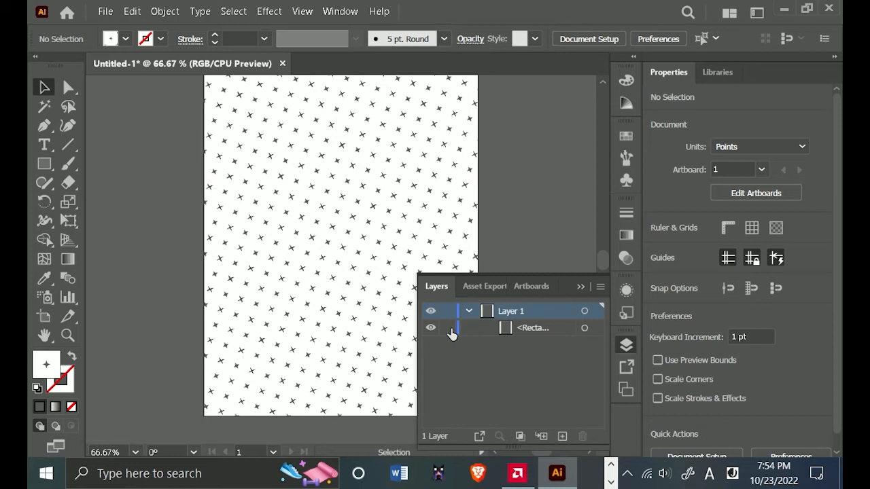
click(584, 328)
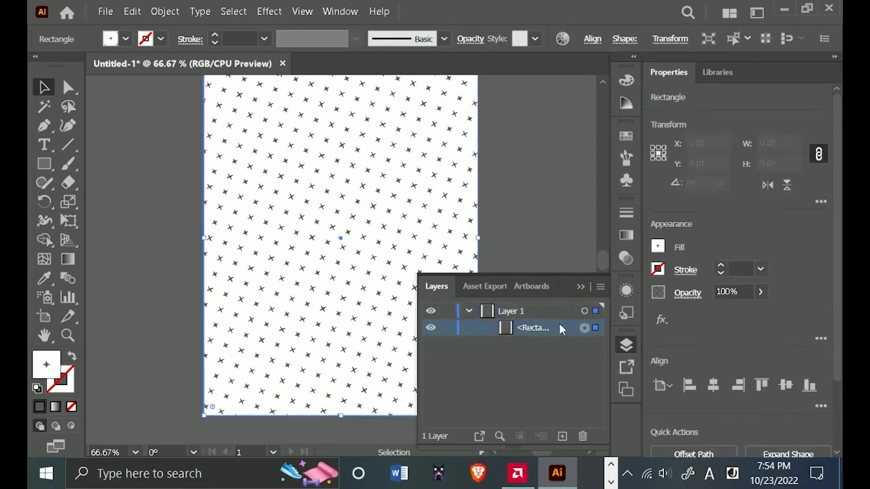
click(447, 331)
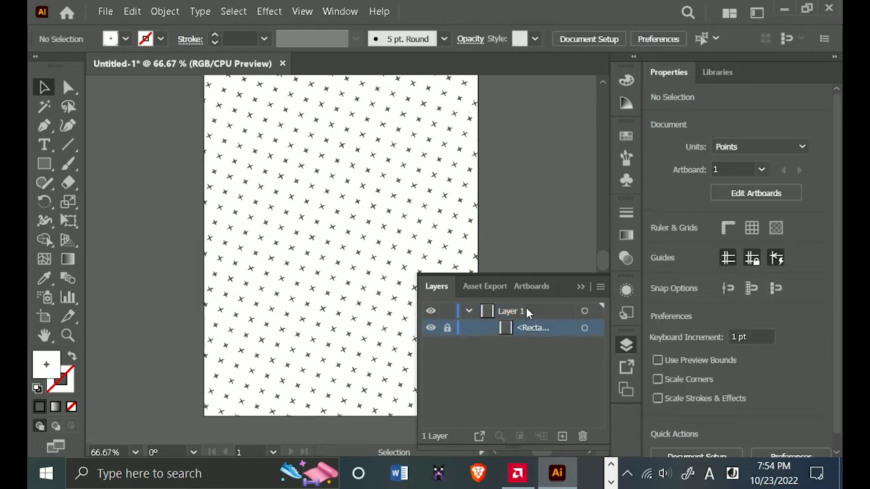
click(582, 286)
Place the Pexels JPG photo from the Desktop as a linked image over the artboard.
scroll(546, 258, down, 1)
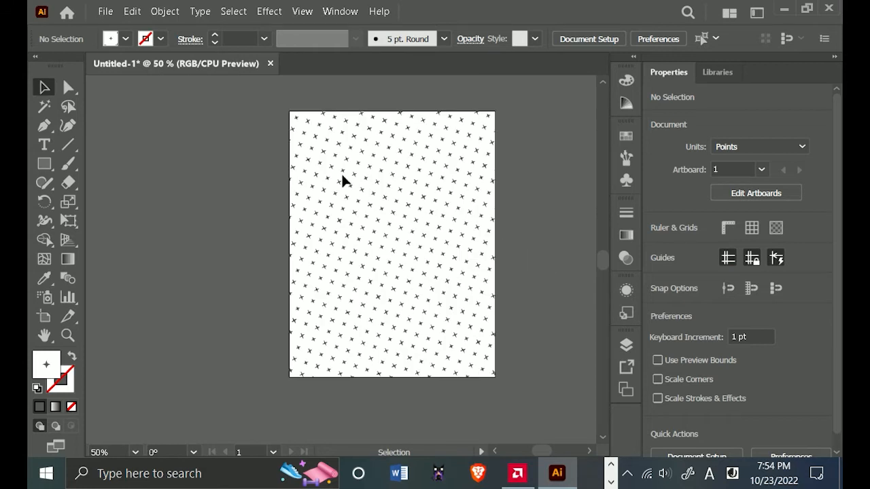
scroll(480, 182, up, 1)
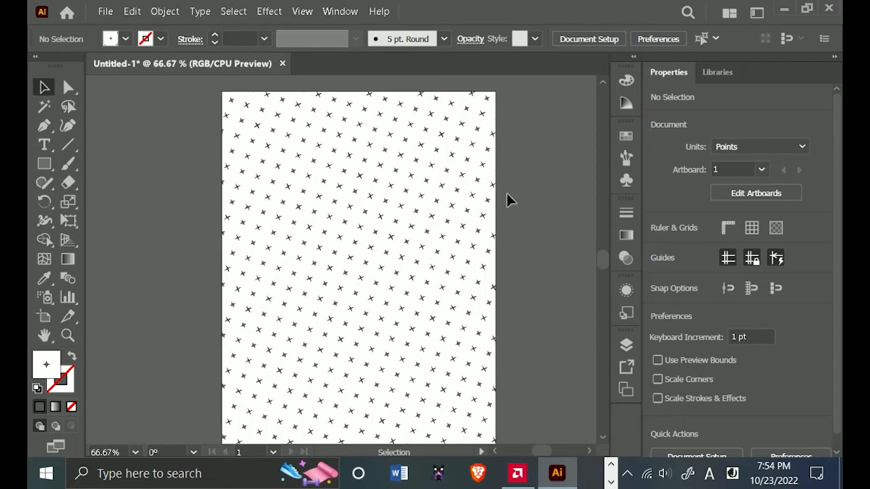
scroll(505, 267, down, 1)
drag(505, 267, 482, 291)
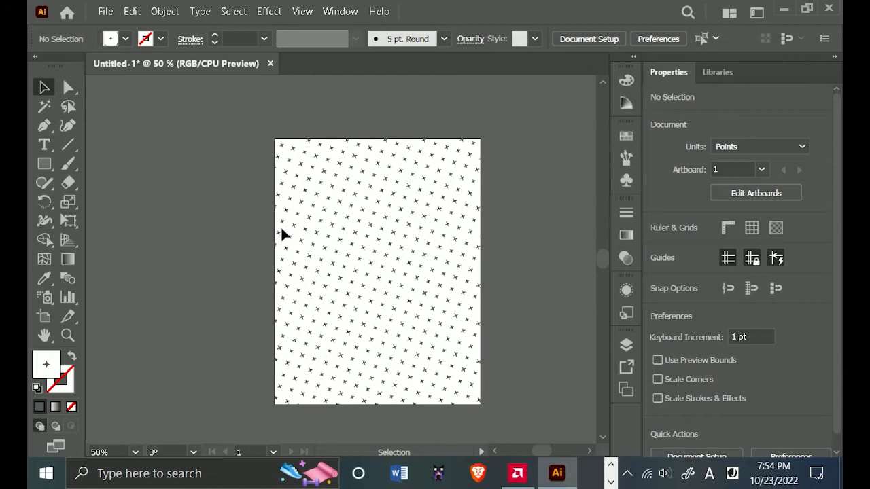
click(105, 11)
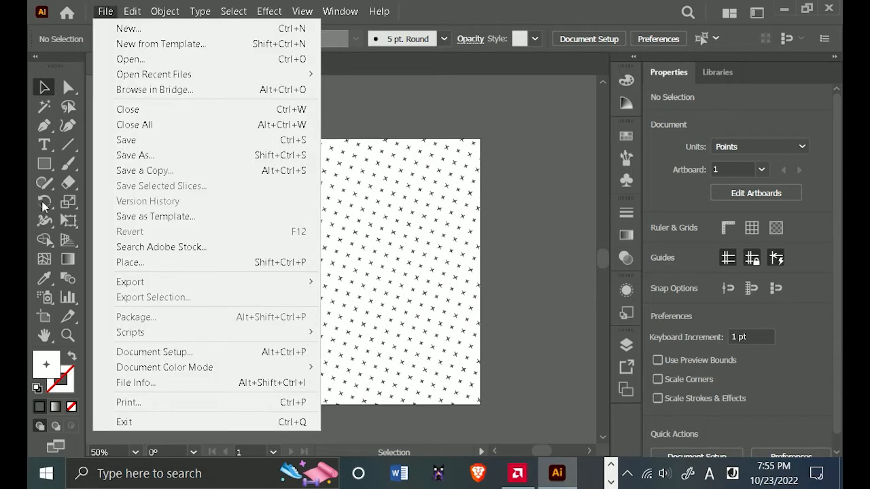
click(163, 263)
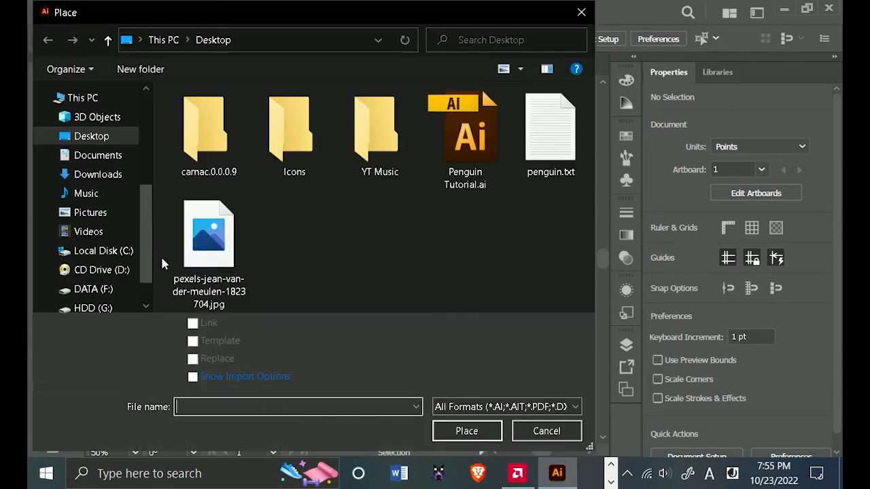
click(219, 265)
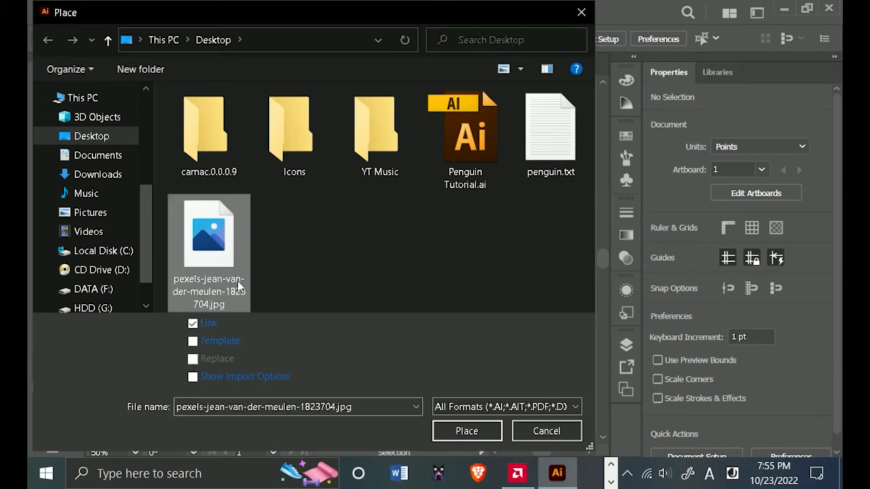
click(467, 431)
drag(346, 230, 455, 372)
Delete the placed photo from the document.
drag(414, 296, 406, 300)
drag(407, 300, 402, 286)
scroll(407, 291, down, 1)
key(Delete)
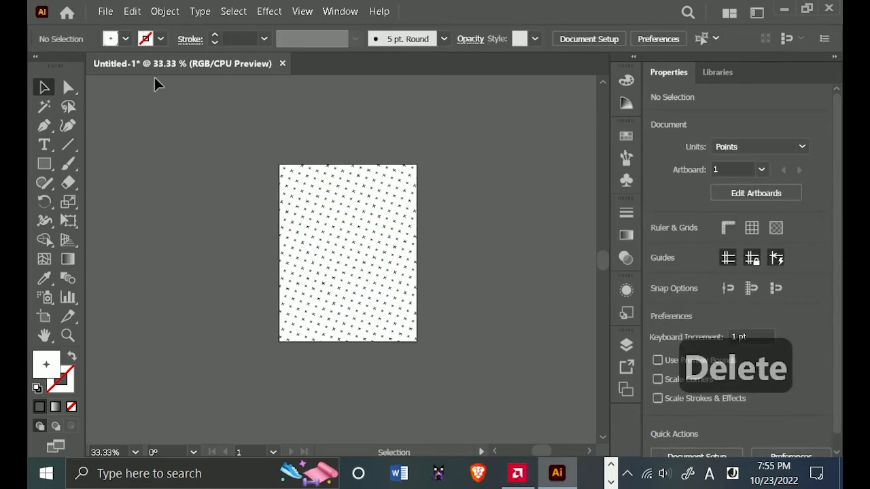
Place the Pexels penguin photo as a linked image in the empty workspace beside the artboard.
click(105, 11)
click(153, 261)
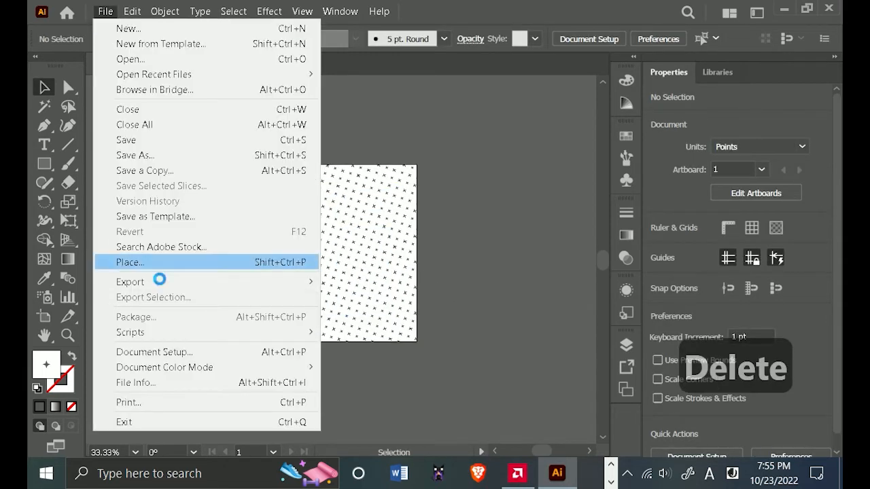
click(208, 234)
click(450, 434)
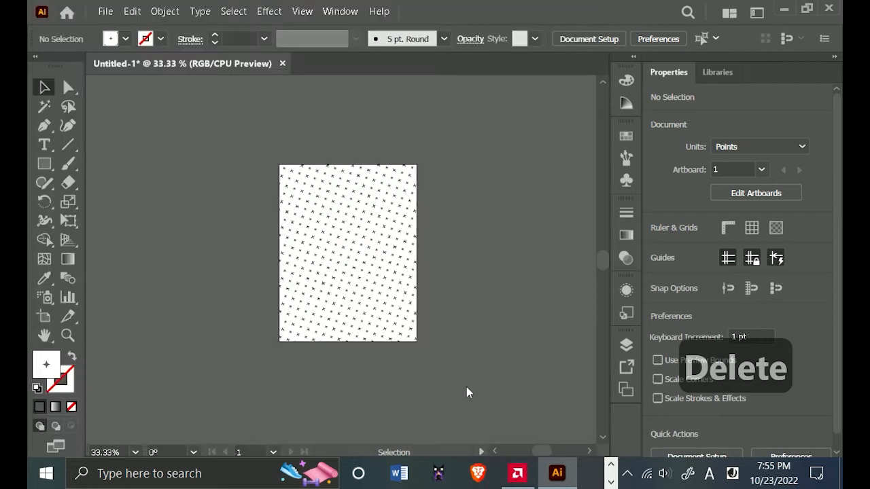
click(486, 177)
Move the penguin photo over the artboard and shrink it proportionally to about 316 × 474 pt.
scroll(449, 238, down, 1)
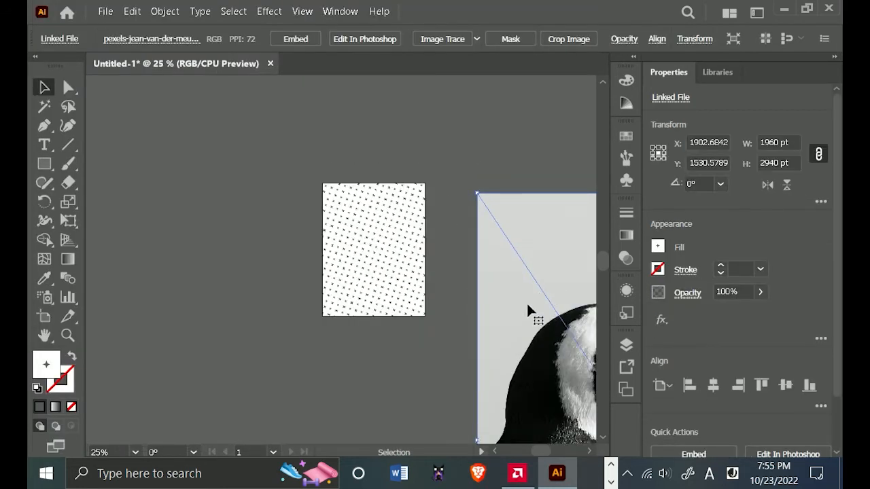
drag(526, 301, 263, 170)
scroll(337, 202, down, 1)
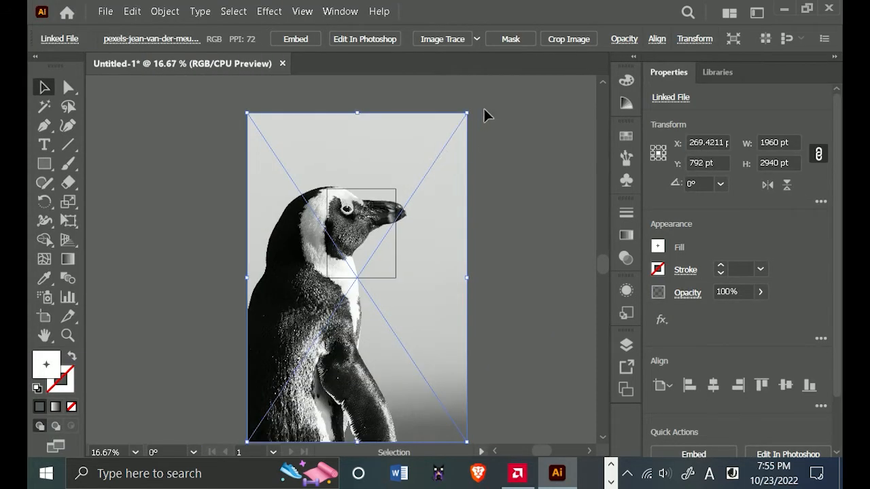
drag(466, 113, 387, 253)
scroll(371, 259, up, 1)
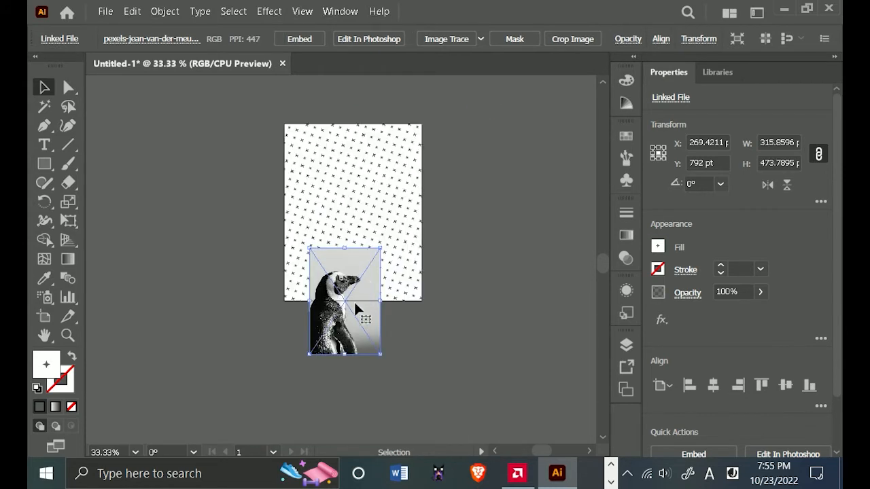
Reposition the penguin photo inside the artboard and enlarge it proportionally to about 355 × 532 pt.
drag(354, 304, 361, 227)
scroll(361, 227, up, 1)
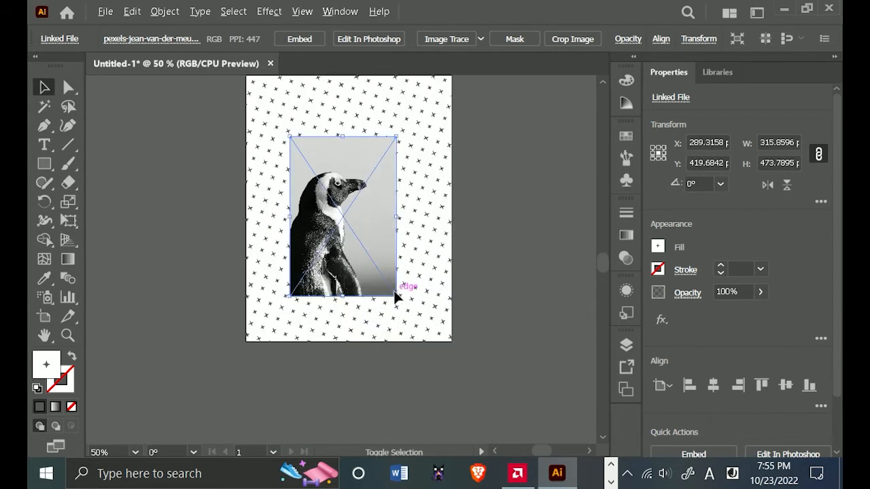
drag(395, 295, 404, 294)
drag(398, 226, 390, 276)
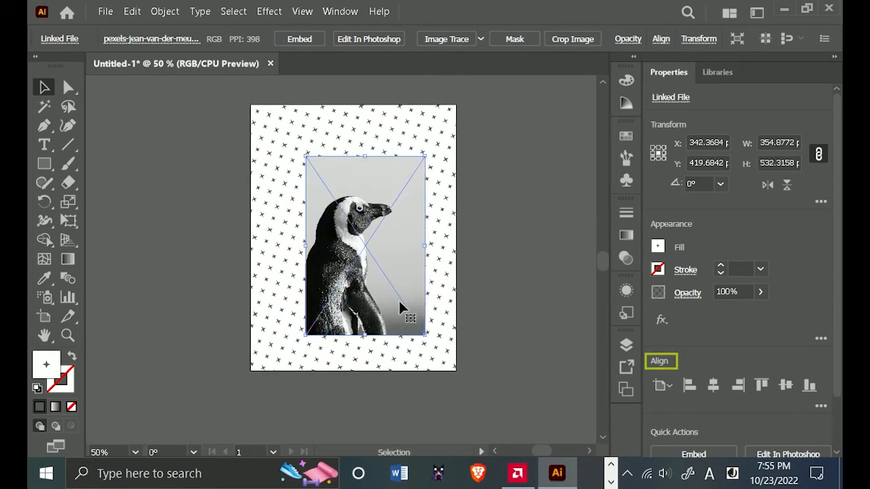
Align the penguin photo to the artboard's horizontal and vertical center, and view the additional align options.
click(714, 386)
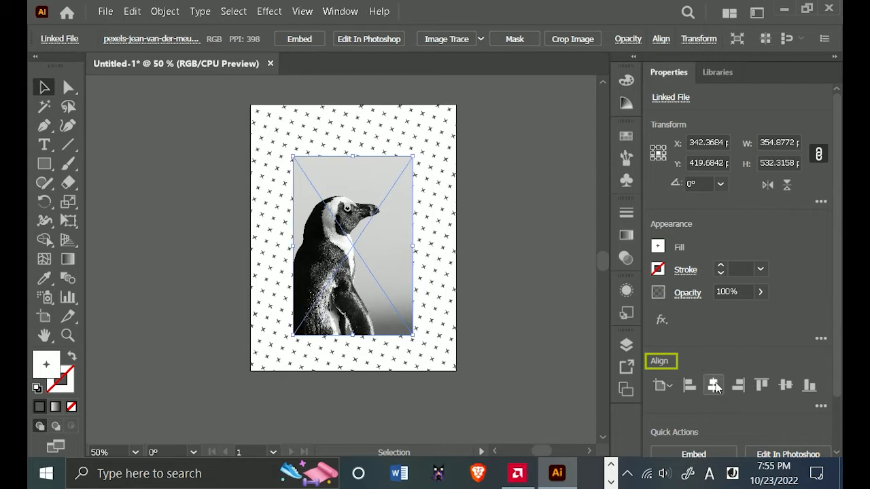
click(787, 386)
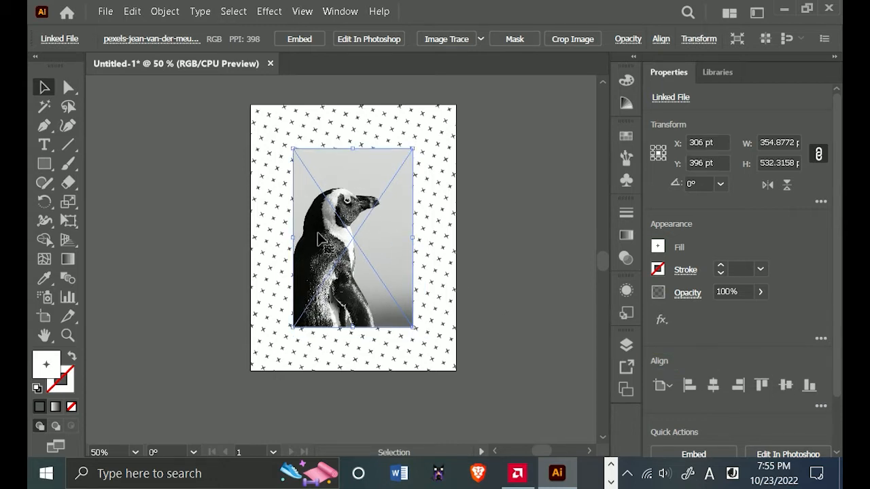
click(822, 406)
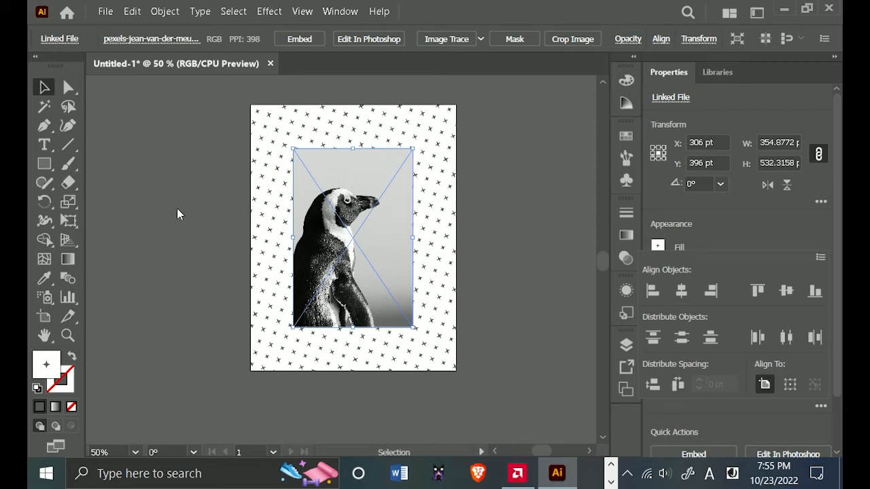
click(186, 226)
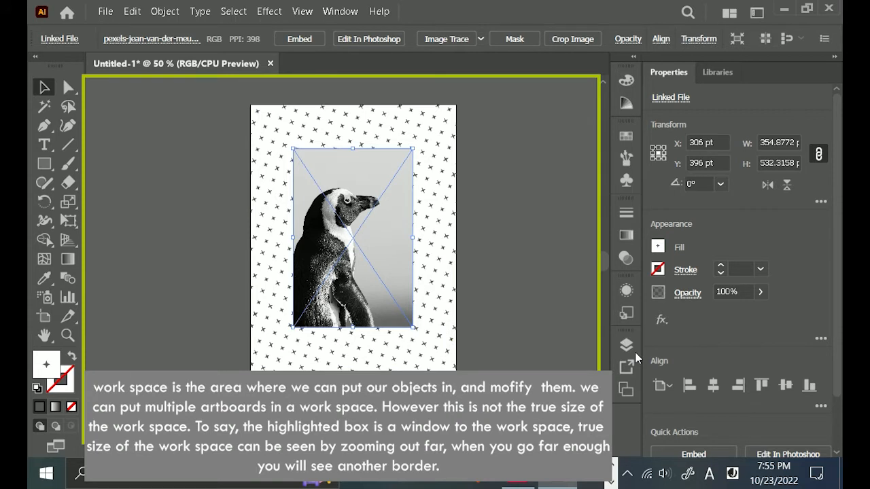
Lock the linked penguin photo within Layer 1.
click(635, 352)
click(447, 328)
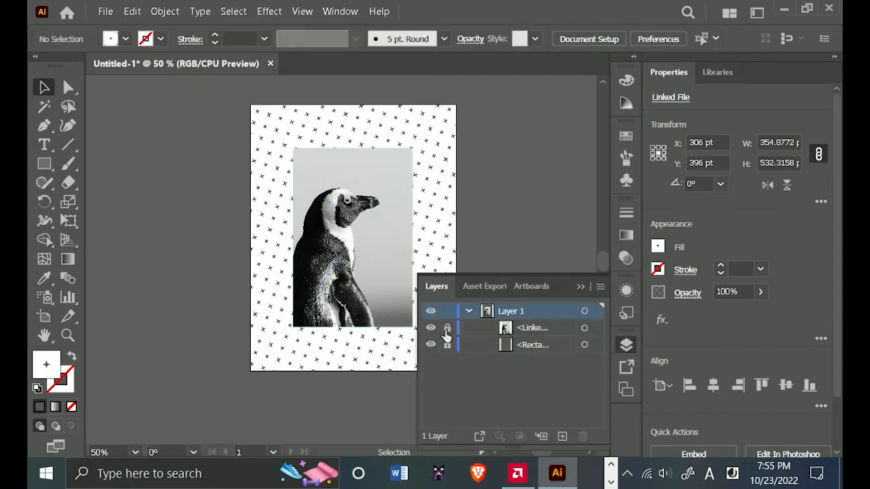
click(580, 287)
Start a Pen tool path with a vertical segment about 74 pt long up the photo's edge to where the penguin's back begins.
scroll(353, 226, up, 3)
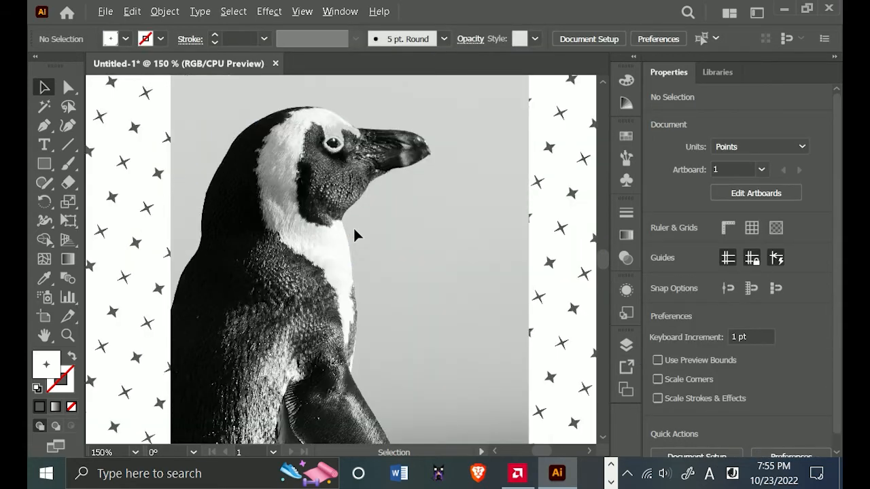
click(45, 125)
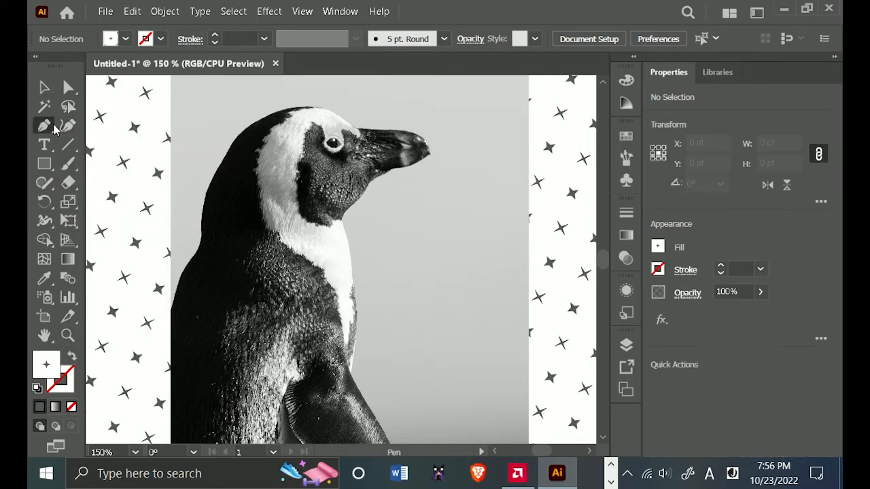
scroll(198, 275, up, 2)
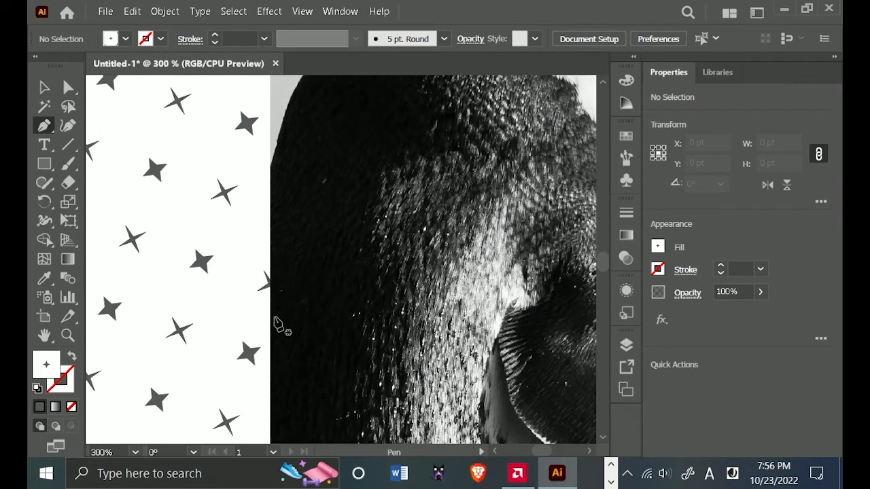
click(270, 315)
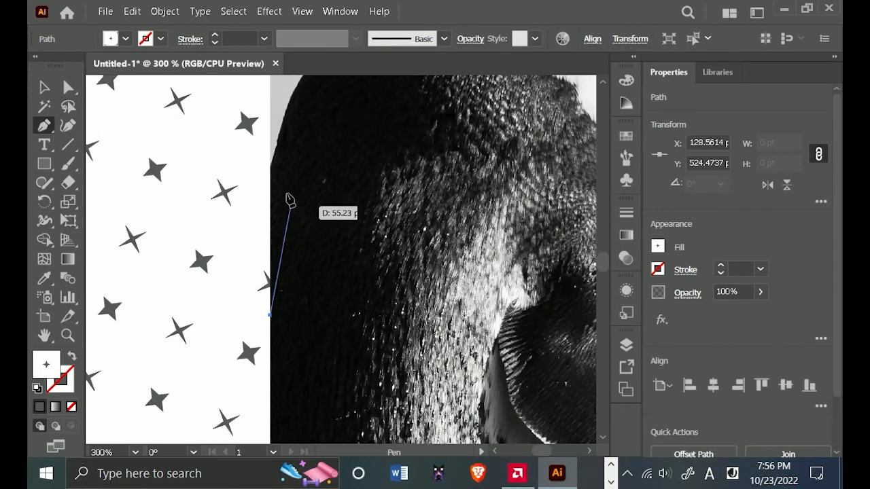
click(271, 172)
drag(317, 165, 297, 245)
scroll(276, 247, up, 2)
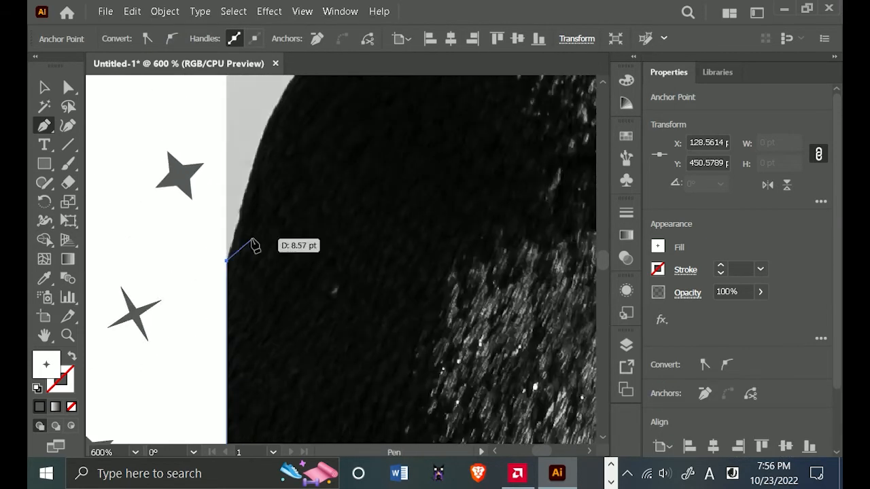
Give the path a 1 pt magenta stroke and no fill.
click(720, 269)
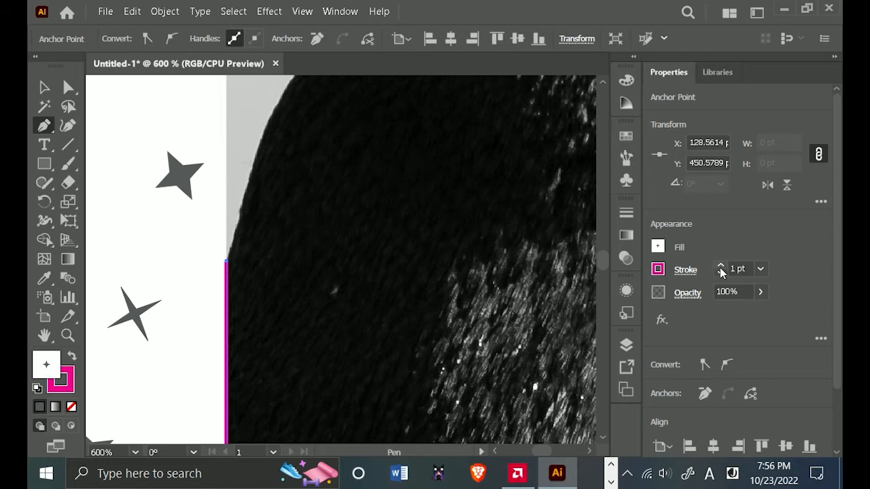
click(658, 247)
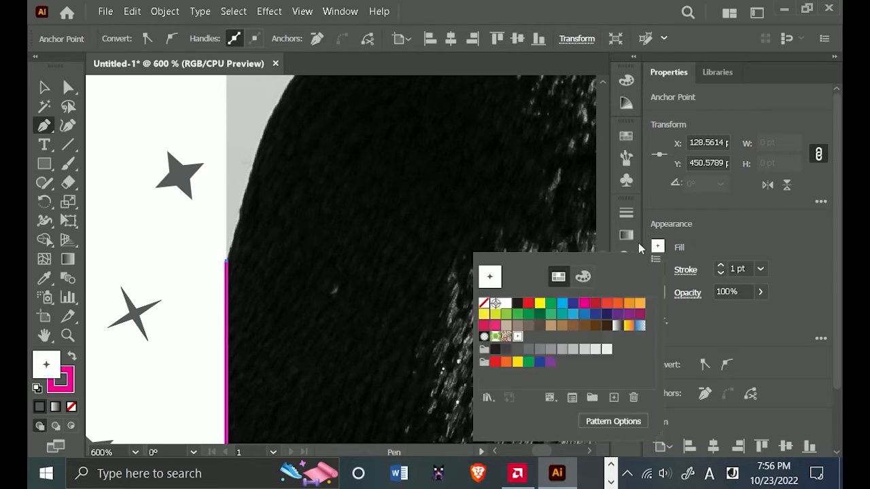
click(486, 303)
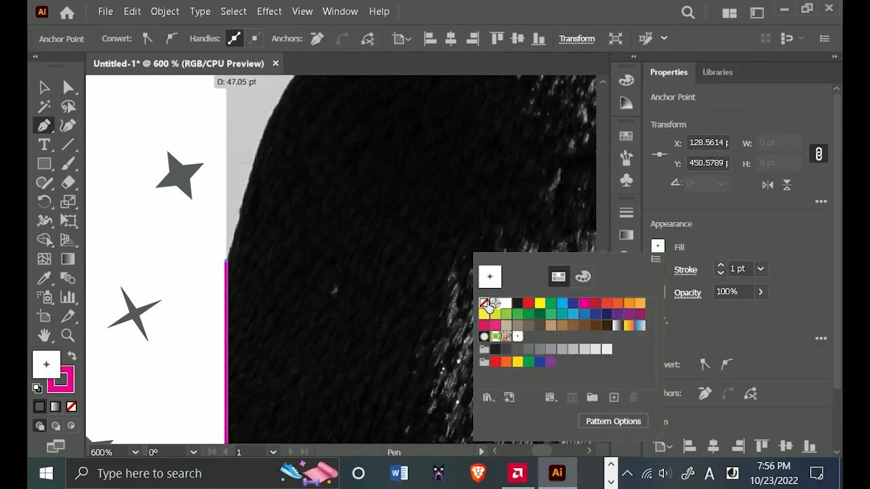
click(720, 268)
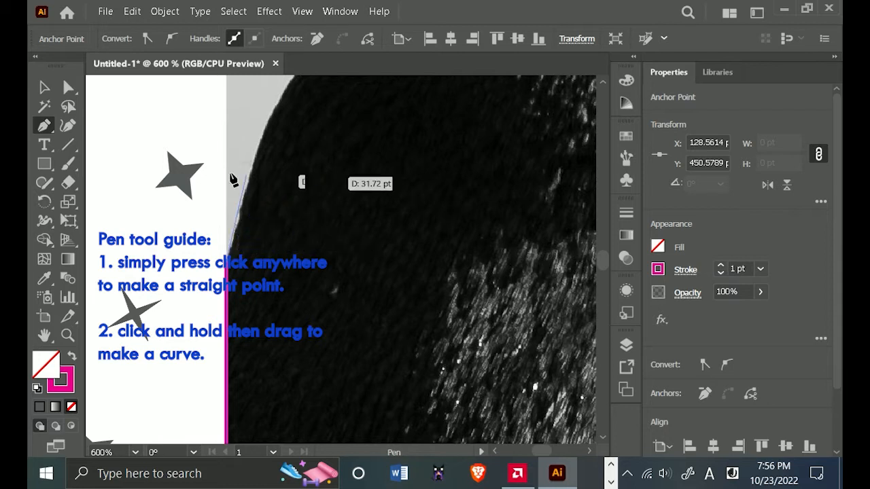
Extend the path with a short straight segment and a curve along the penguin's upper back, ending in a corner anchor.
click(238, 229)
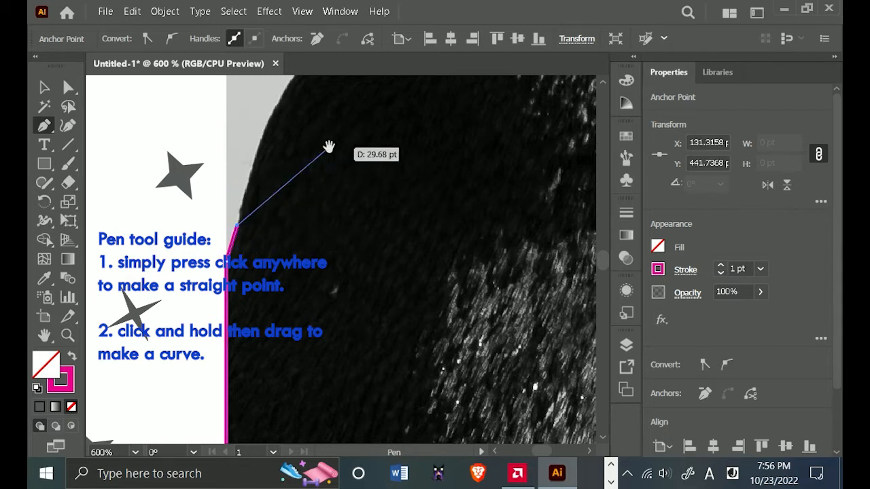
scroll(325, 218, up, 3)
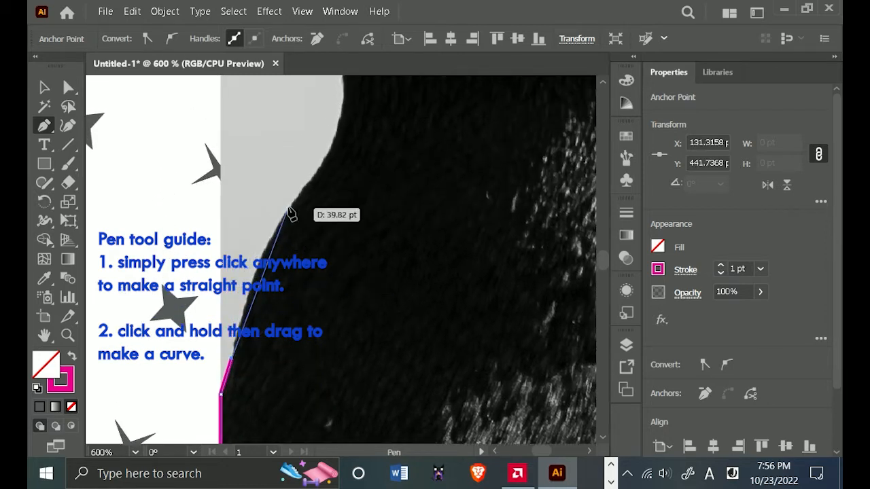
drag(288, 206, 314, 196)
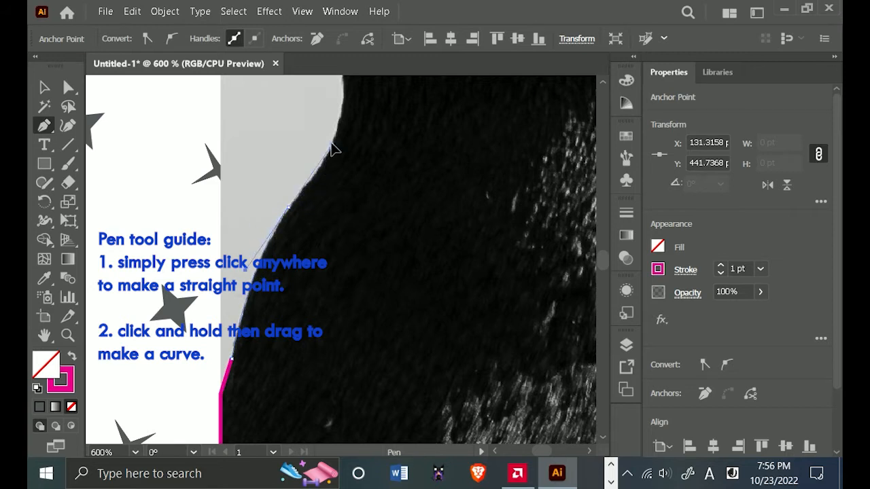
drag(332, 145, 332, 144)
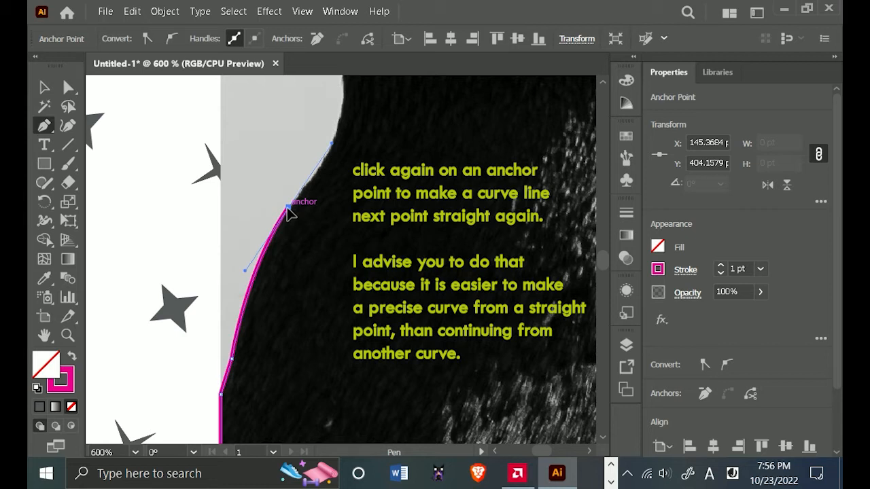
click(288, 208)
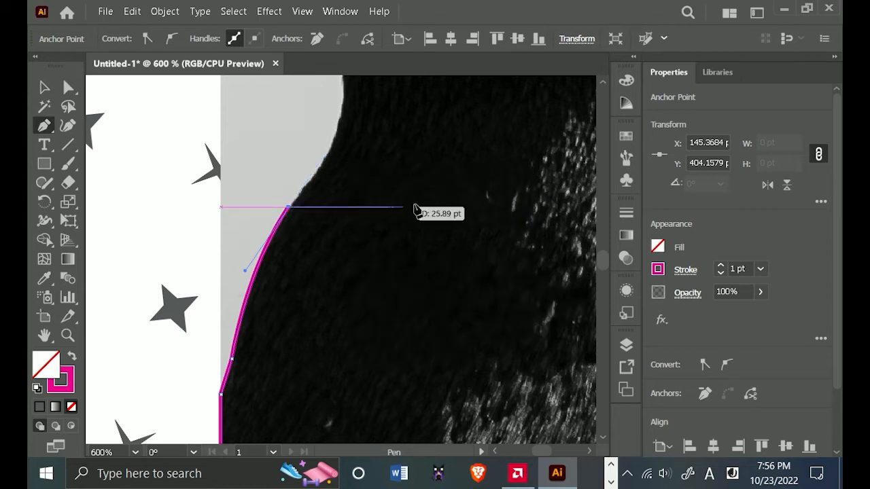
Trace two curved segments up the back of the penguin's neck, removing the outgoing handle at each new anchor.
key(space)
drag(423, 211, 389, 347)
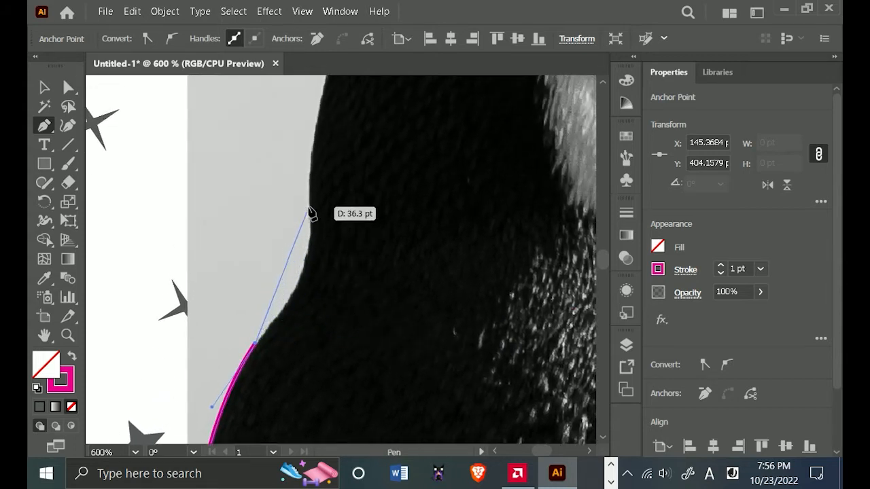
drag(311, 204, 304, 120)
key(space)
drag(369, 198, 385, 389)
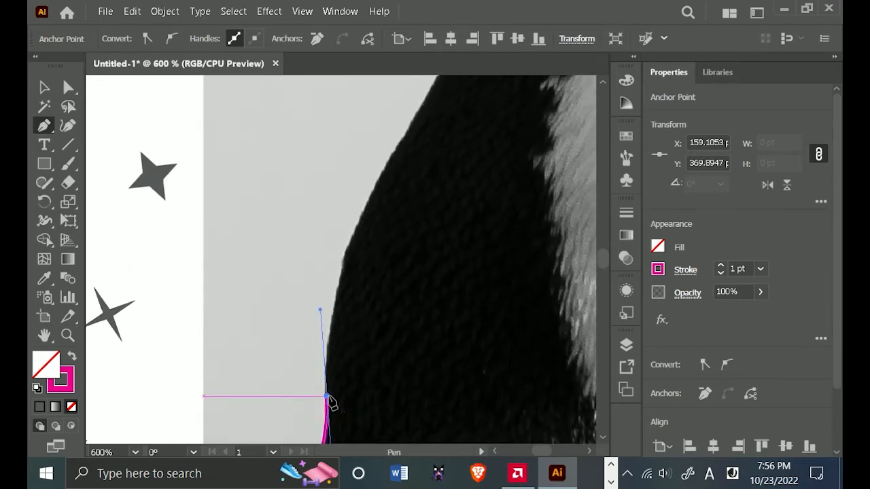
drag(327, 402, 364, 164)
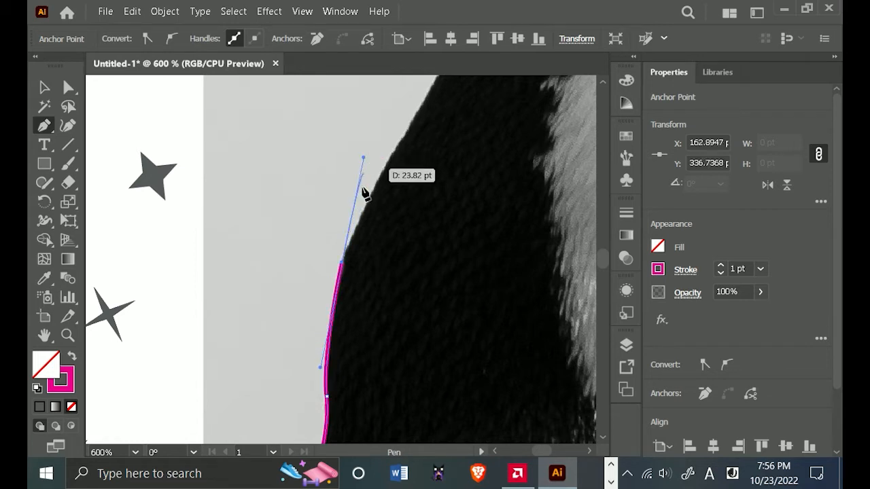
click(343, 263)
Continue the path with two curved segments around the back of the penguin's head, making each end anchor a corner.
drag(428, 285, 351, 427)
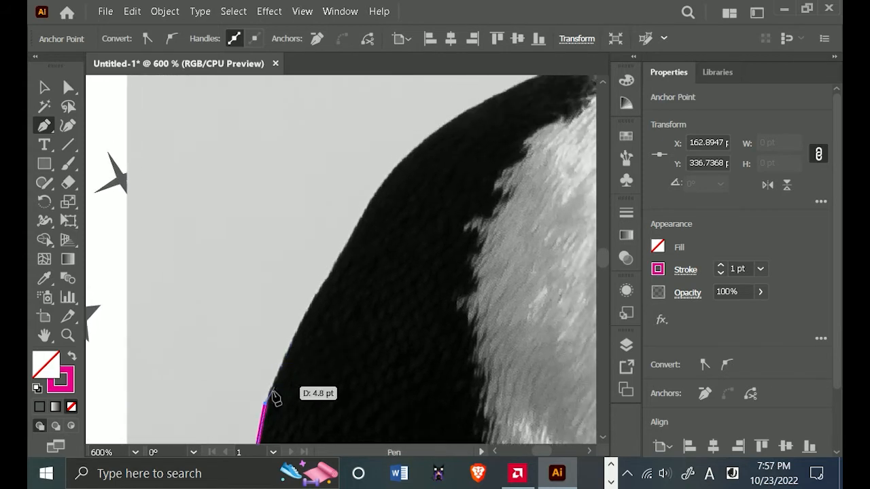
drag(328, 279, 357, 341)
click(329, 280)
scroll(305, 353, up, 1)
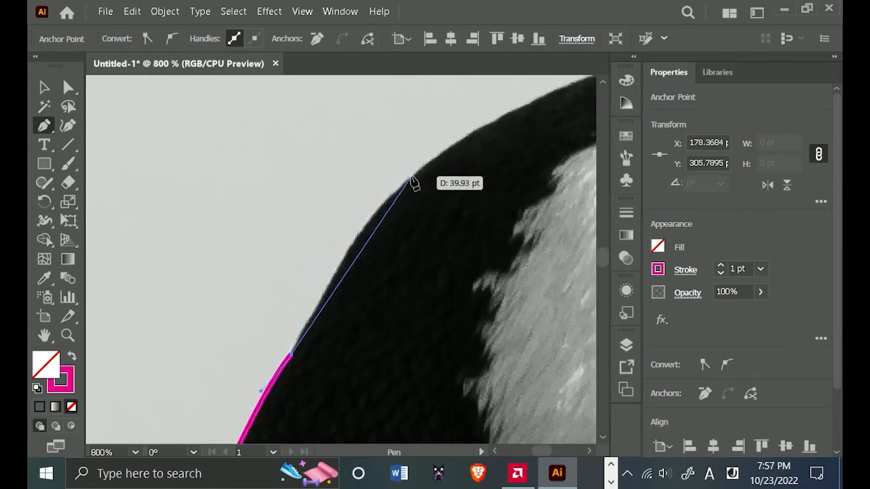
drag(412, 180, 457, 145)
scroll(417, 183, up, 4)
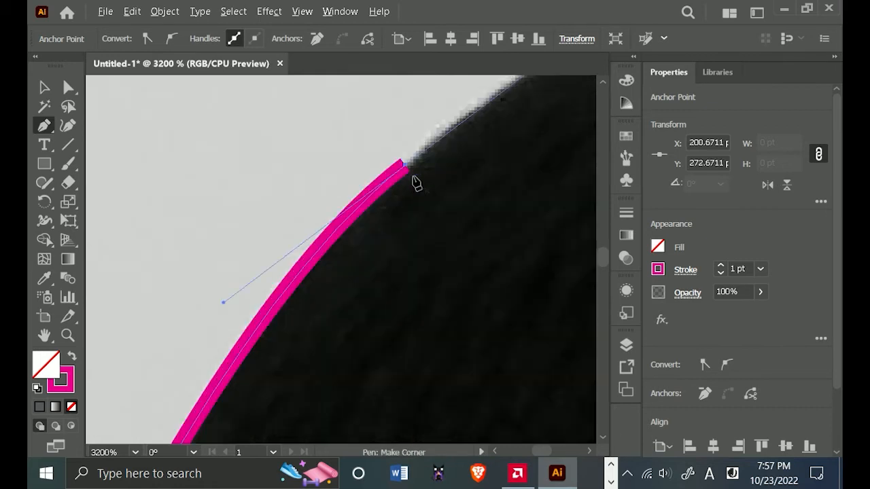
scroll(417, 184, up, 2)
click(368, 112)
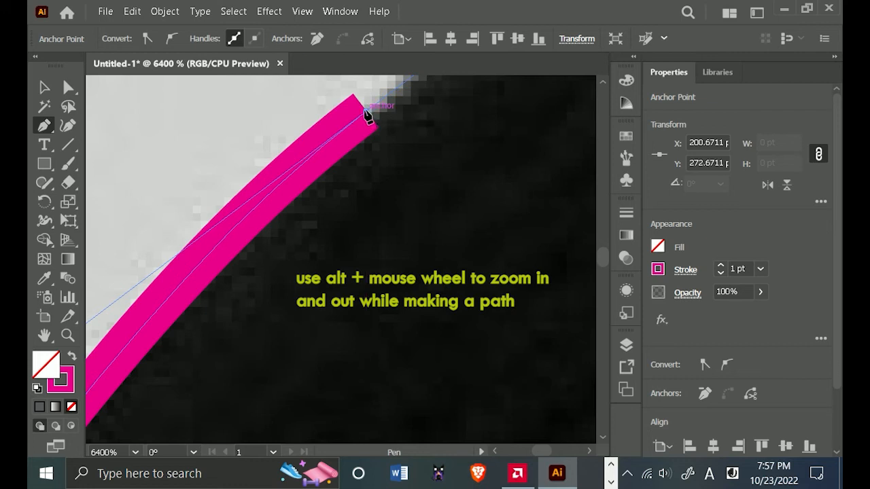
scroll(435, 179, down, 3)
drag(435, 179, 278, 330)
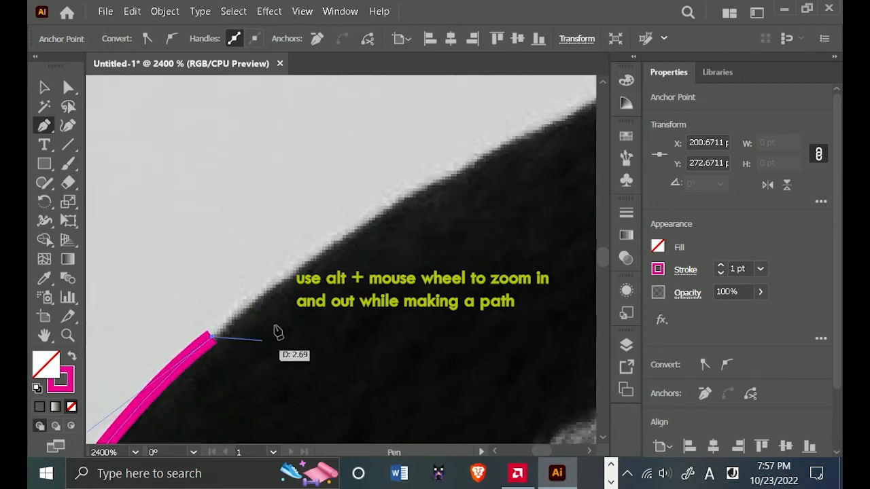
click(470, 166)
click(522, 137)
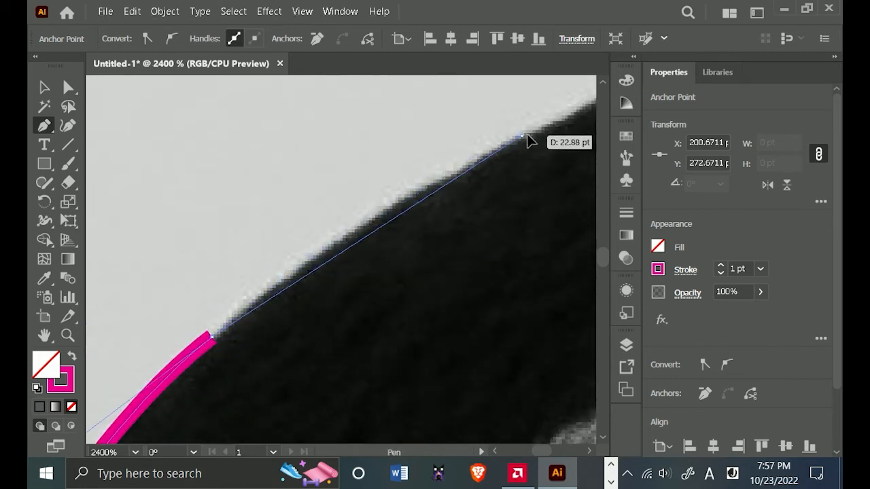
click(573, 106)
drag(578, 104, 437, 121)
scroll(433, 127, down, 3)
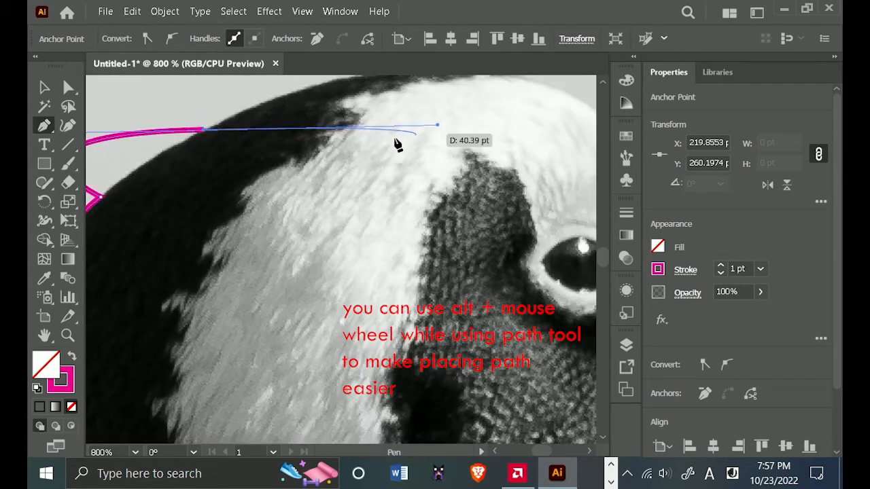
drag(349, 155, 519, 259)
key(ctrl+z)
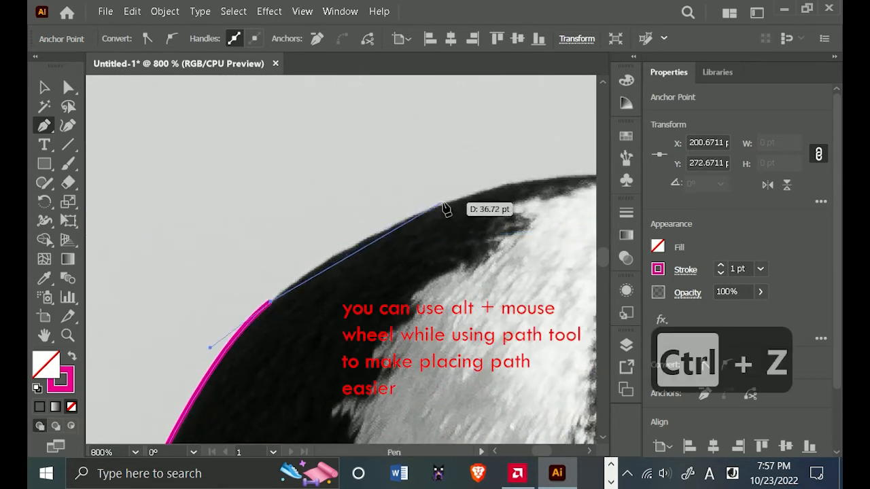
Trace two curved segments over the crown of the penguin's head to the forehead, removing the outgoing handle at each new anchor.
drag(443, 203, 534, 174)
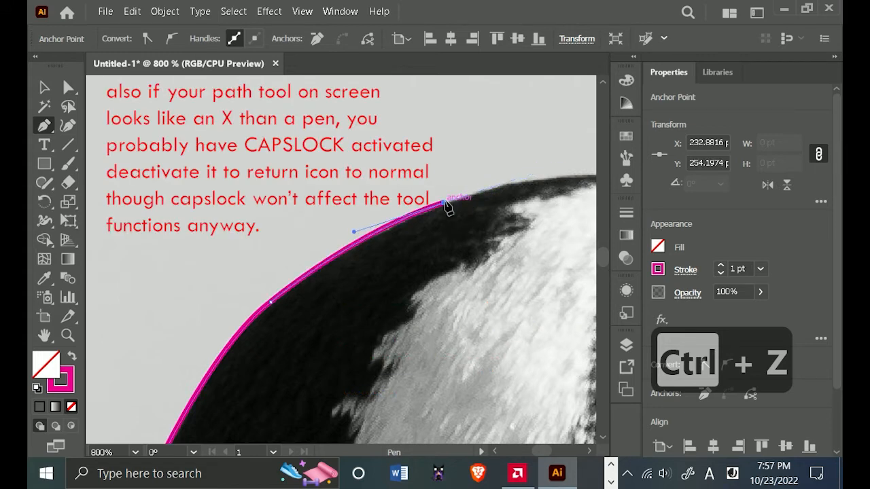
drag(514, 228, 191, 264)
scroll(374, 235, down, 1)
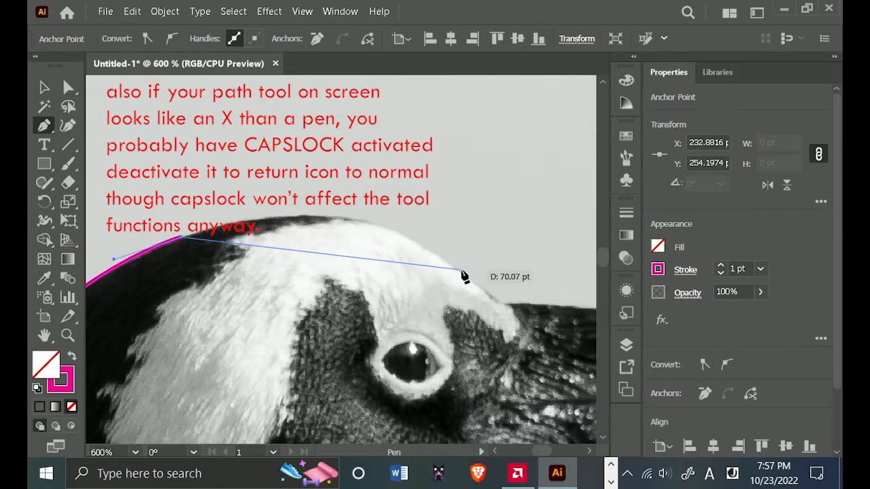
drag(460, 273, 568, 374)
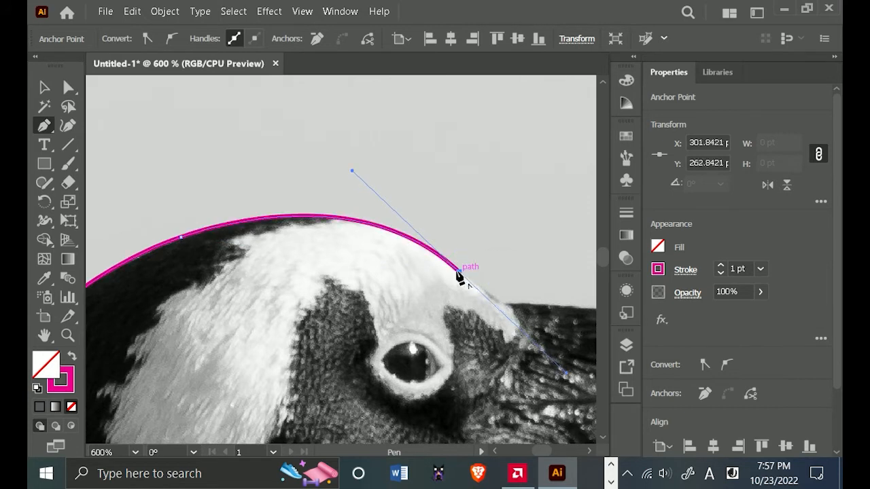
click(460, 273)
Add a straight segment down to the base of the beak and another along the start of the beak's upper edge.
drag(512, 307, 215, 264)
click(210, 264)
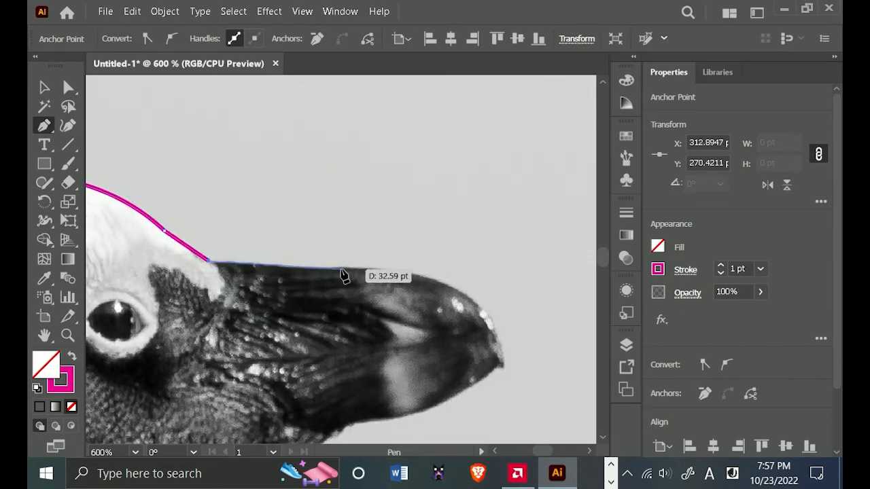
scroll(289, 274, up, 1)
click(288, 265)
scroll(465, 270, down, 2)
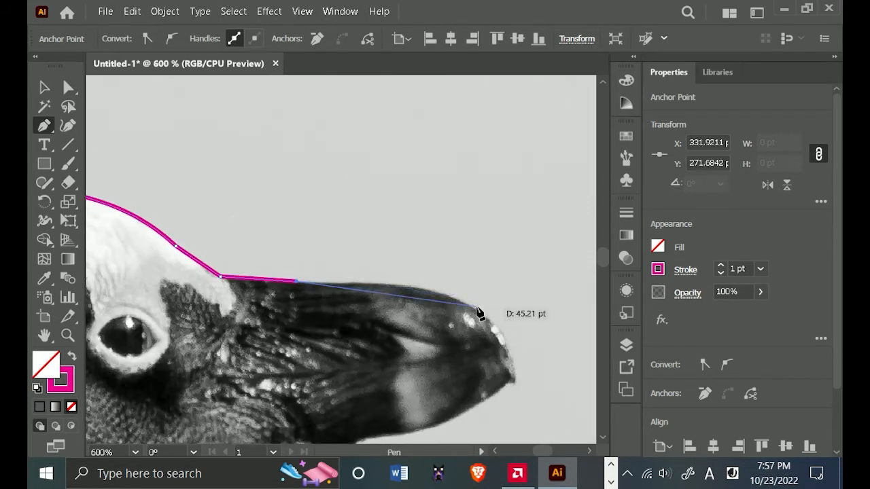
Trace curved segments along the rest of the beak's upper edge and around its rounded end, making each new anchor a corner.
drag(474, 308, 513, 333)
key(ctrl+z)
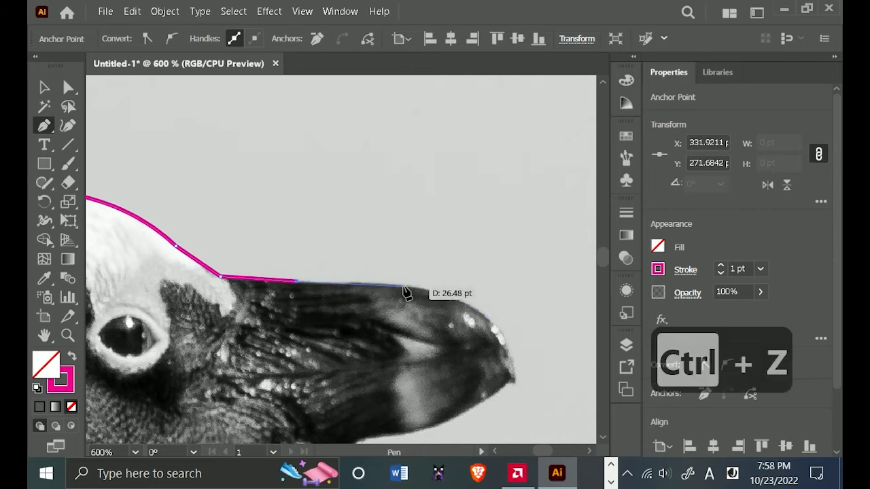
drag(403, 287, 446, 293)
click(403, 287)
drag(509, 352, 468, 267)
click(509, 353)
scroll(512, 365, up, 2)
drag(475, 299, 474, 346)
click(474, 299)
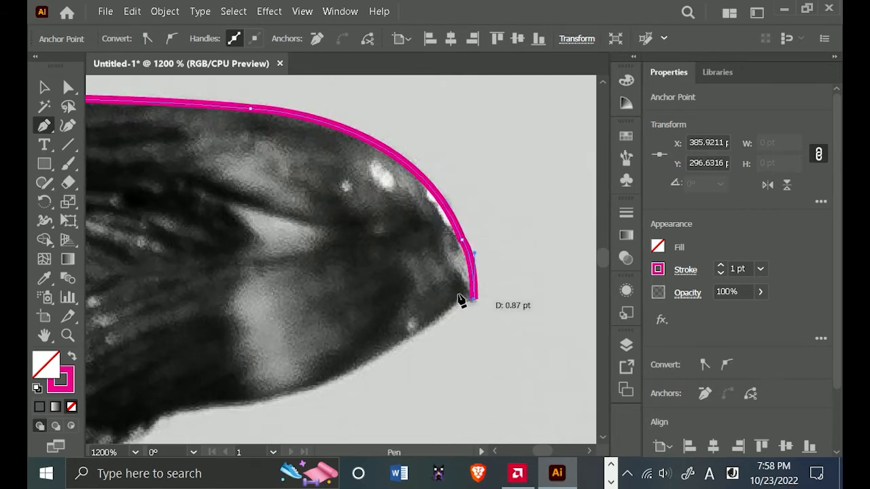
Add a short straight segment at the beak's tip and trace the beak's lower edge back to the chin with two curves.
click(463, 297)
drag(347, 382, 485, 272)
scroll(355, 297, down, 1)
drag(354, 295, 272, 296)
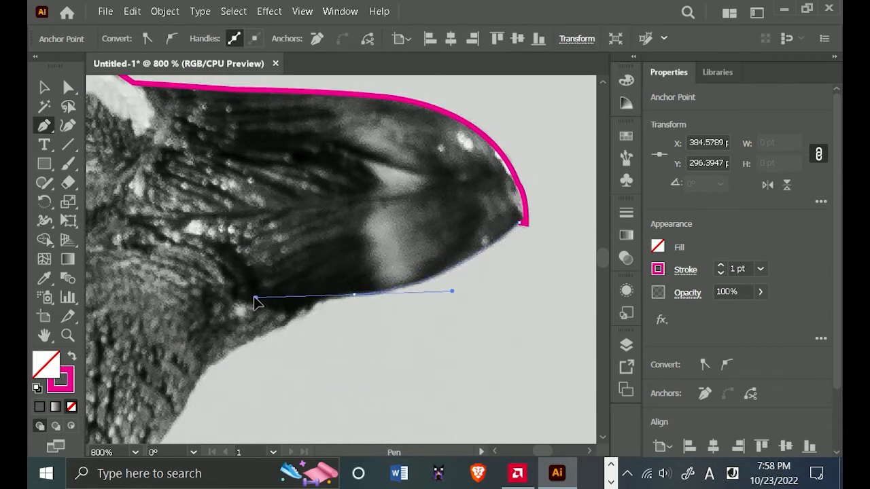
click(355, 294)
drag(356, 297, 423, 199)
click(378, 215)
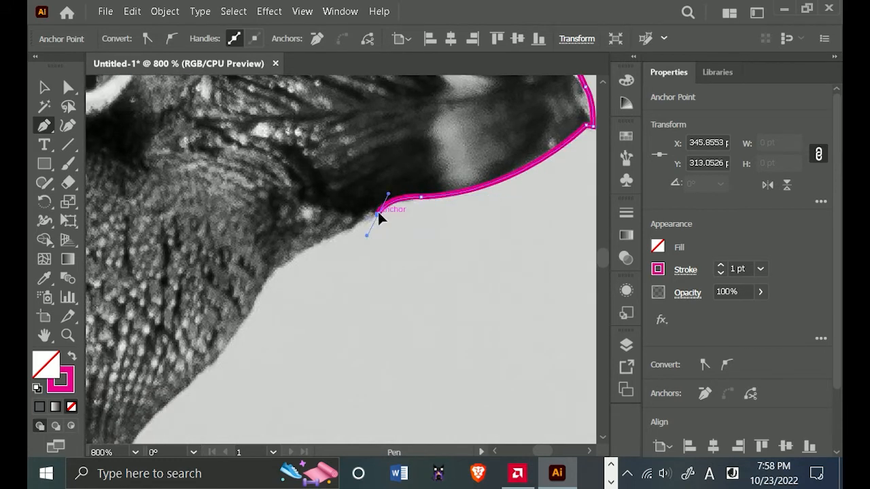
Extend the path along the chin and curve it down the upper throat, ending in a corner anchor.
drag(275, 269, 376, 197)
scroll(376, 198, down, 2)
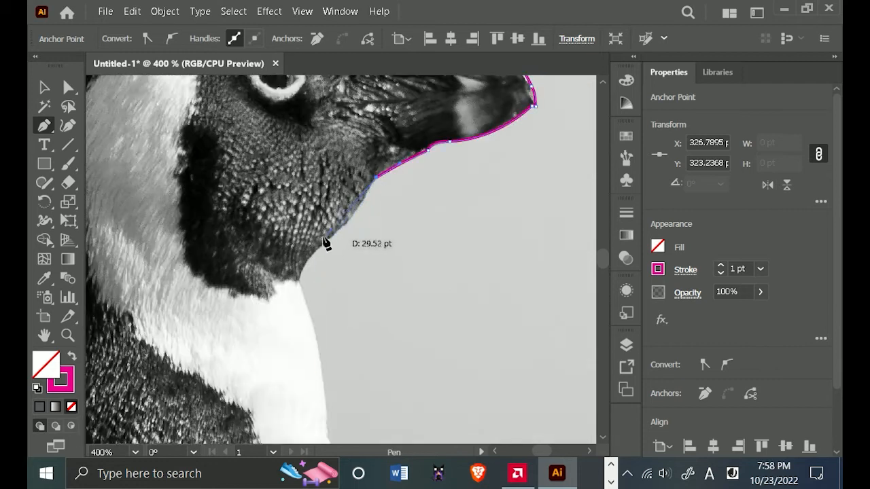
scroll(323, 243, up, 1)
drag(322, 244, 278, 280)
click(323, 244)
Curve the path to the point where the dark throat meets the white chest and remove the outgoing handle there.
drag(325, 300, 338, 248)
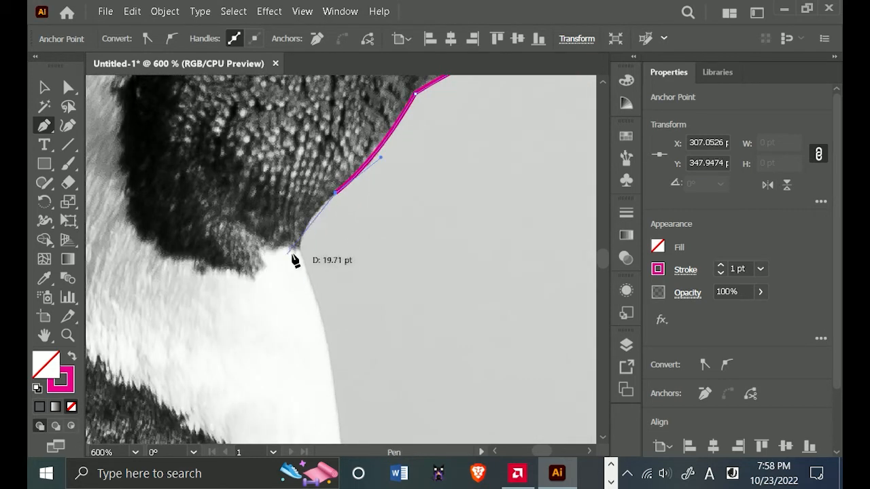
drag(306, 277, 338, 320)
key(ctrl+z)
scroll(292, 298, up, 1)
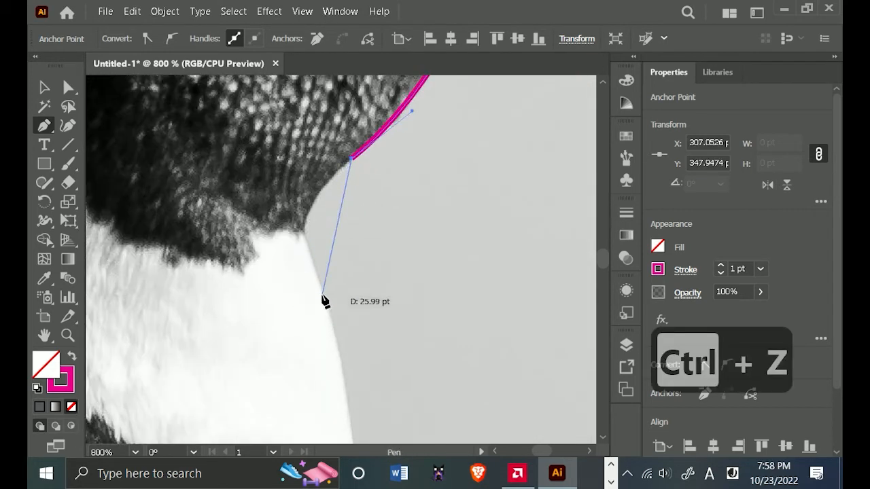
drag(304, 231, 304, 265)
click(304, 232)
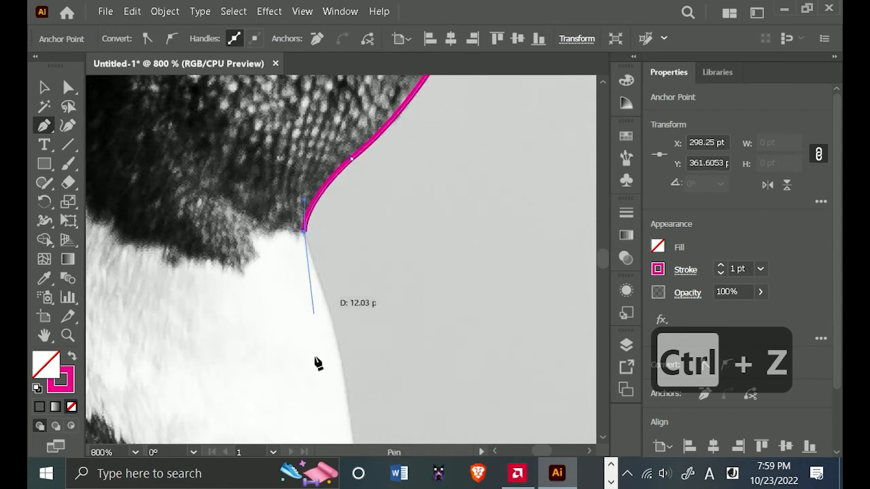
Trace two curved segments down the front of the penguin's white chest.
scroll(353, 390, down, 1)
drag(338, 313, 319, 167)
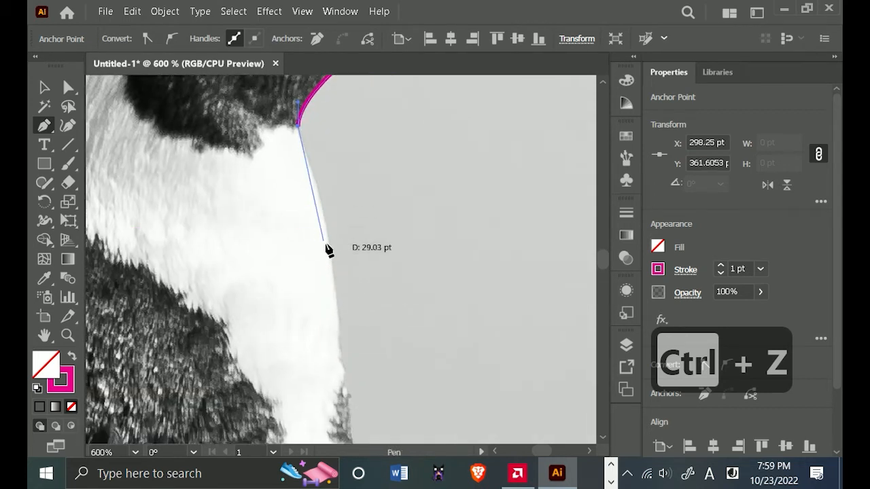
drag(337, 286, 344, 374)
click(338, 286)
scroll(405, 313, down, 2)
scroll(459, 377, up, 1)
drag(451, 320, 449, 381)
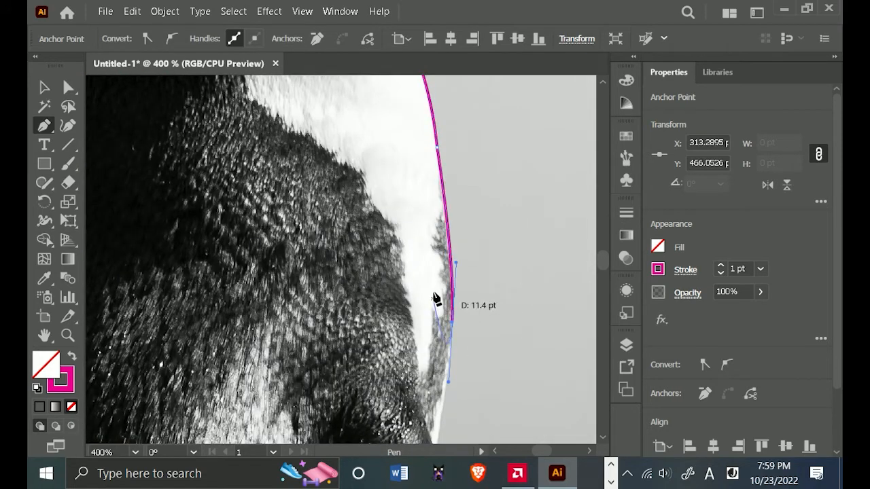
drag(438, 298, 448, 182)
Continue the path down the lower chest to the flipper and add a short segment along the flipper's upper edge, ending in a corner.
scroll(449, 336, down, 2)
scroll(449, 336, up, 2)
click(447, 332)
scroll(456, 345, down, 1)
scroll(456, 345, down, 3)
scroll(463, 364, up, 2)
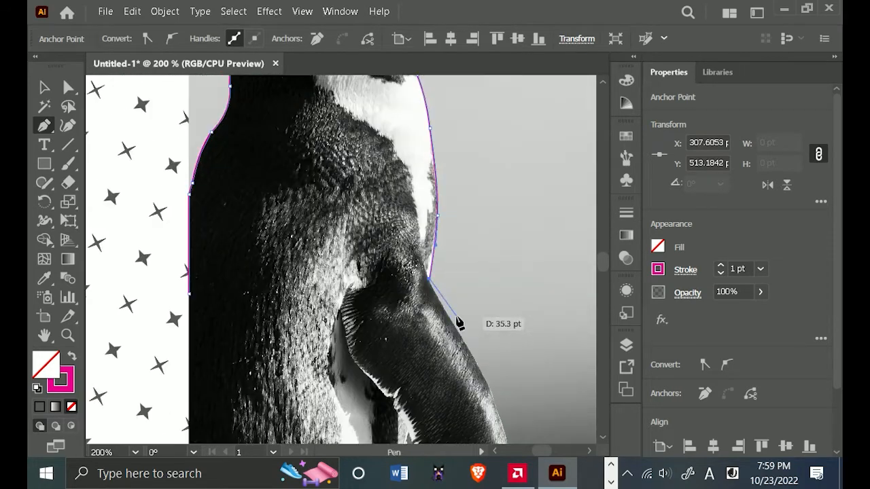
scroll(436, 300, up, 5)
drag(433, 293, 470, 347)
click(433, 293)
Close the outline with a straight horizontal segment across the body to its starting anchor and deselect the path.
scroll(450, 338, down, 2)
scroll(449, 340, down, 3)
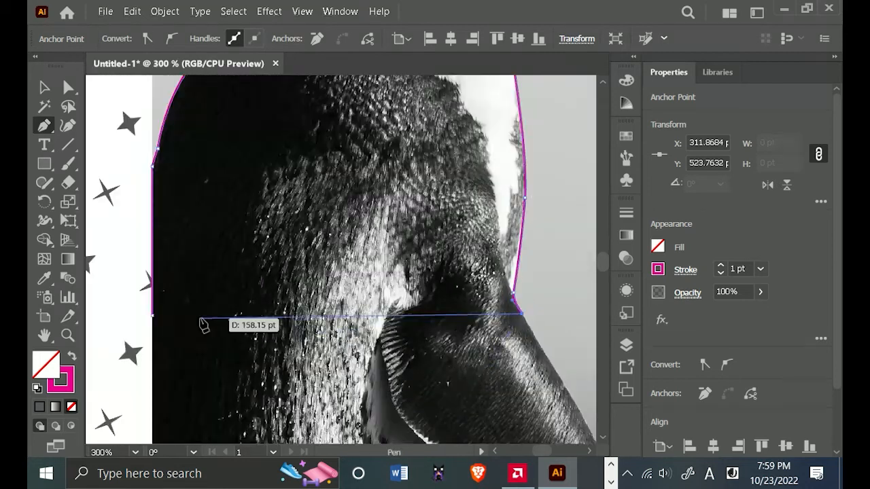
click(153, 316)
scroll(381, 238, down, 3)
scroll(400, 246, down, 1)
scroll(418, 190, up, 1)
key(v)
click(392, 163)
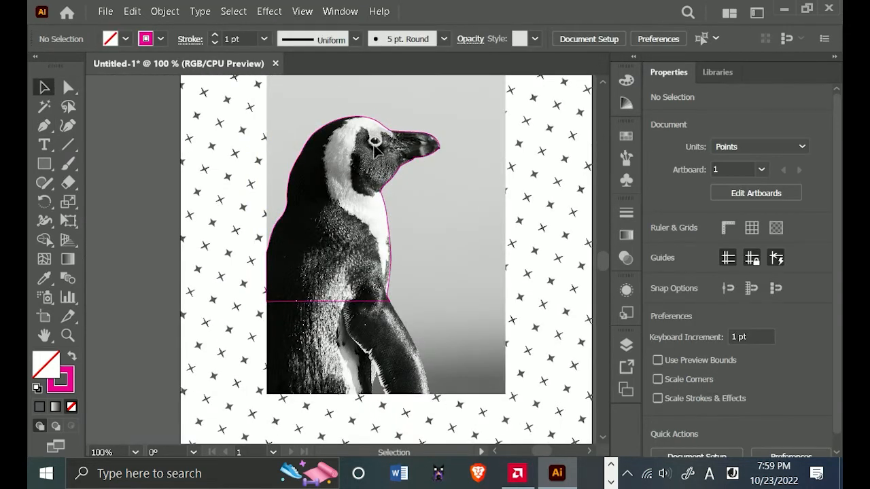
Start a new Pen path on the outline at the top of the head and trace the first pointed notch of the white band.
key(p)
scroll(408, 180, up, 3)
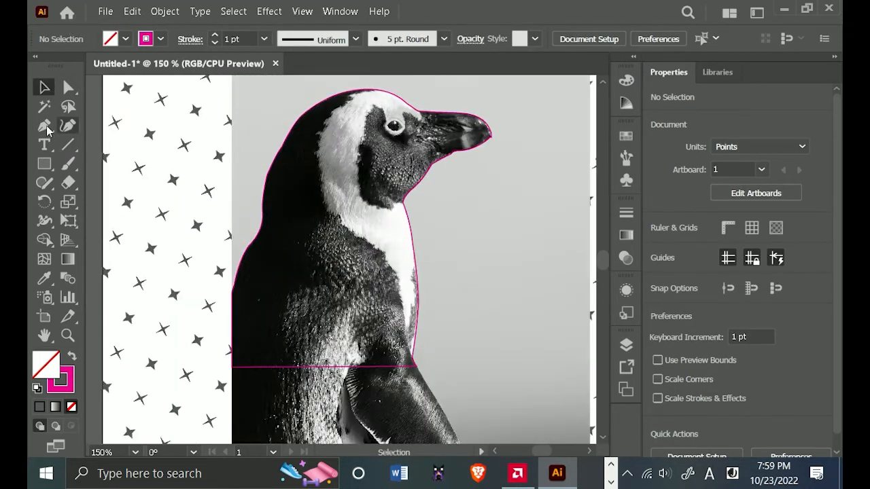
scroll(408, 181, up, 1)
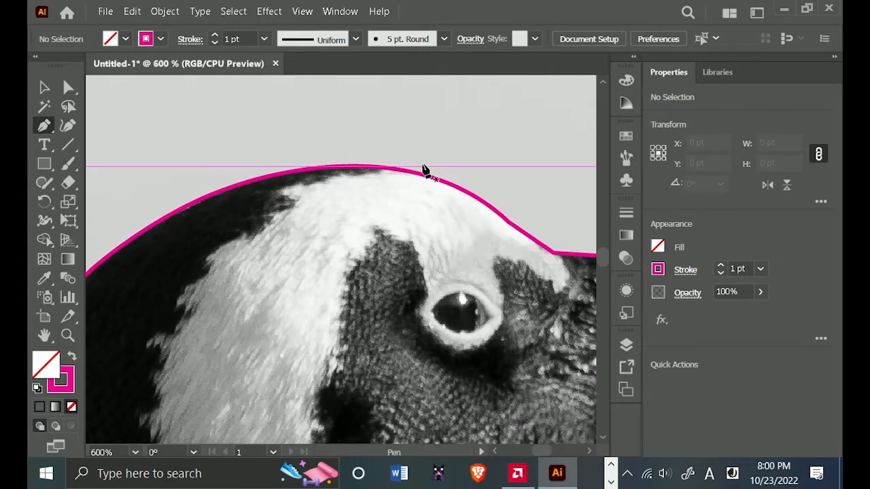
drag(423, 169, 365, 172)
drag(278, 191, 323, 224)
scroll(281, 193, up, 3)
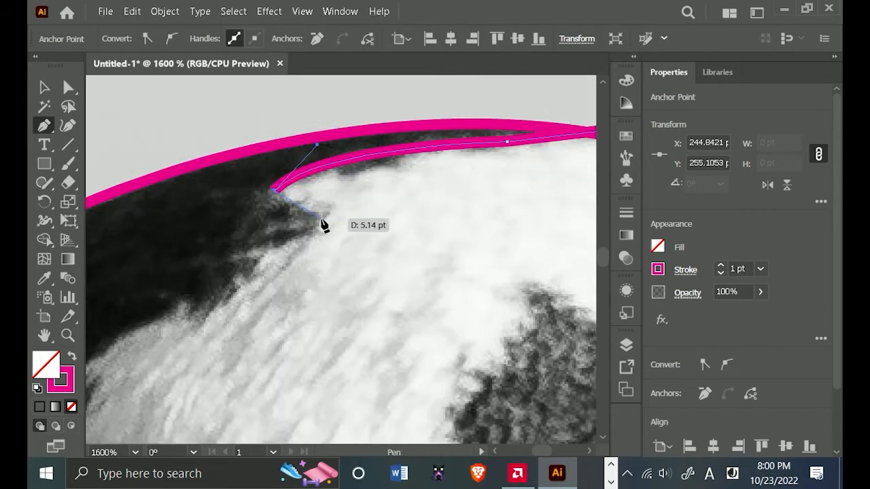
click(322, 219)
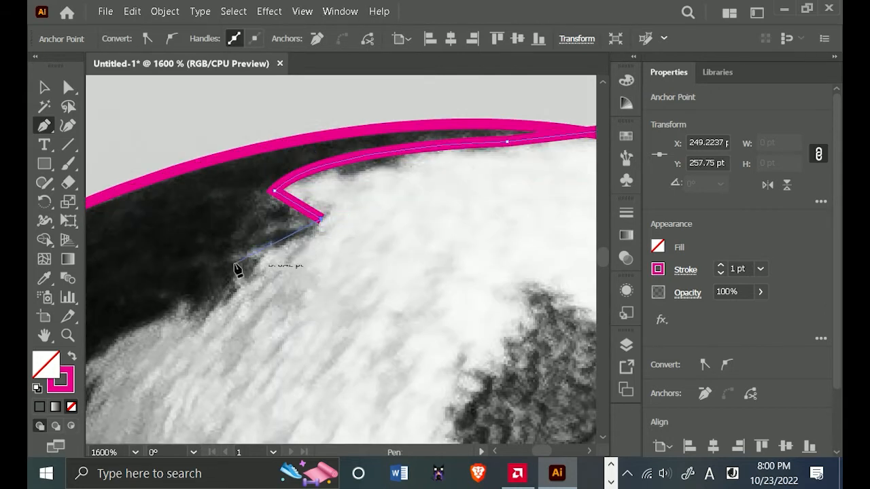
Continue the path down the ragged upper back edge of the white band, ending with a short straight segment.
drag(231, 261, 204, 266)
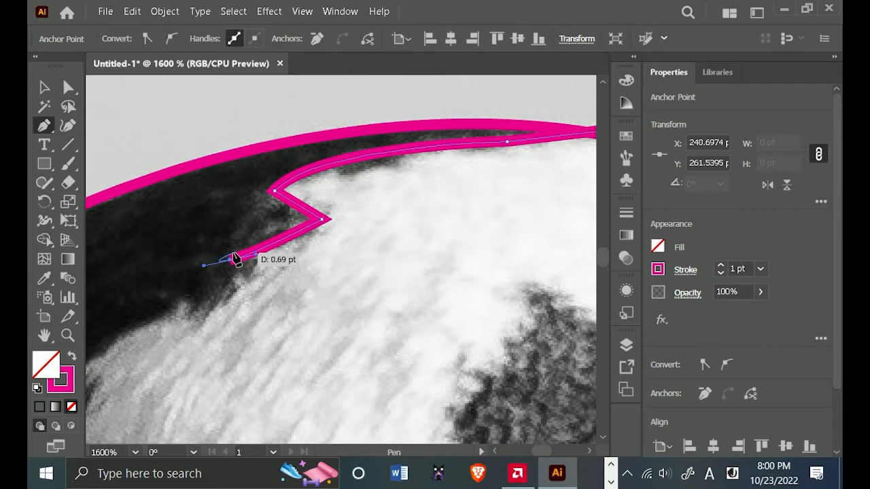
click(231, 261)
scroll(242, 273, down, 1)
drag(300, 260, 507, 195)
drag(332, 276, 325, 299)
click(325, 294)
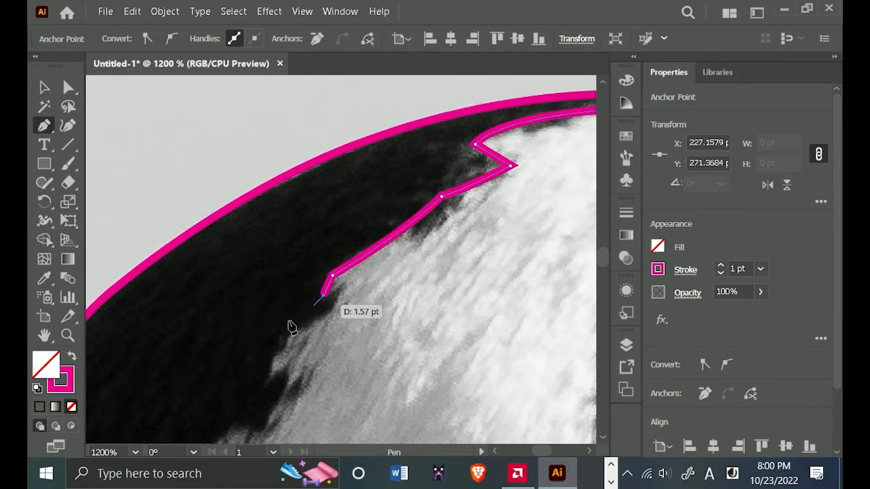
Trace two curved segments down the back edge of the white band, following each with a short straight segment to form a notch.
drag(268, 373, 260, 405)
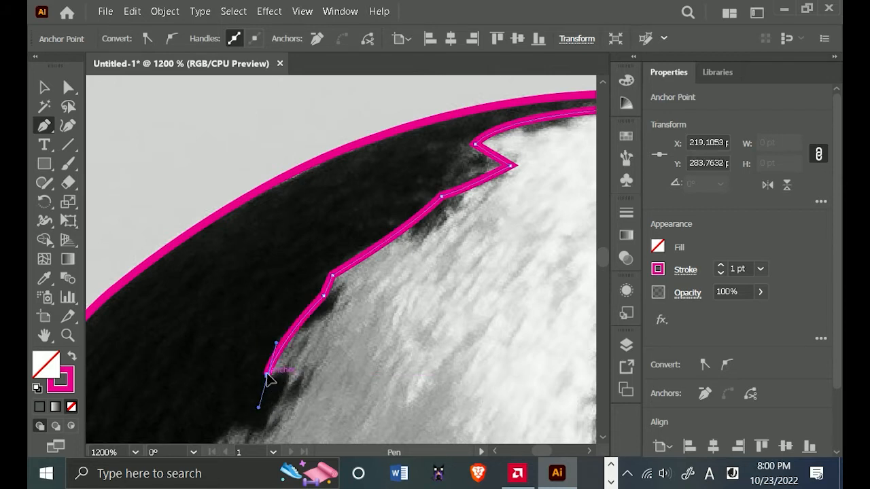
click(268, 374)
drag(320, 373, 403, 248)
click(379, 254)
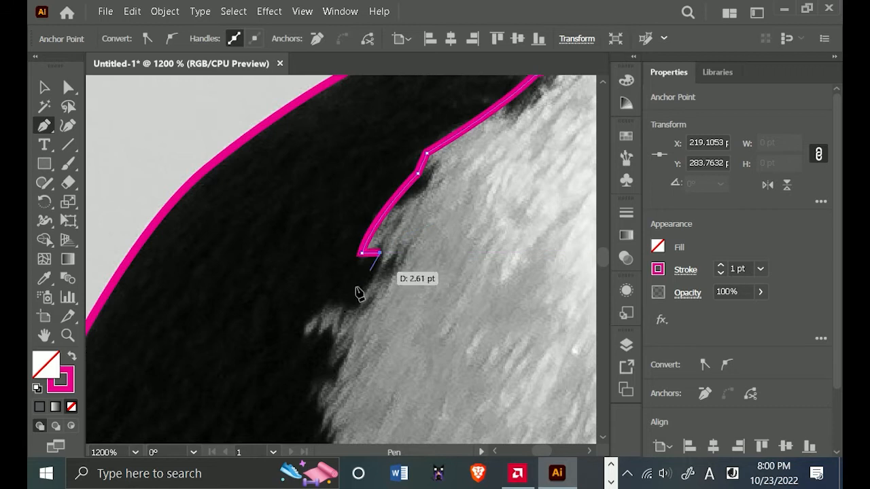
mouse_move(310, 327)
mouse_down()
mouse_move(301, 354)
mouse_move(257, 350)
mouse_up()
drag(311, 325, 305, 179)
click(311, 327)
click(336, 340)
Add two curved segments down the middle of the white band's back edge, making each end anchor a corner.
scroll(308, 235, down, 1)
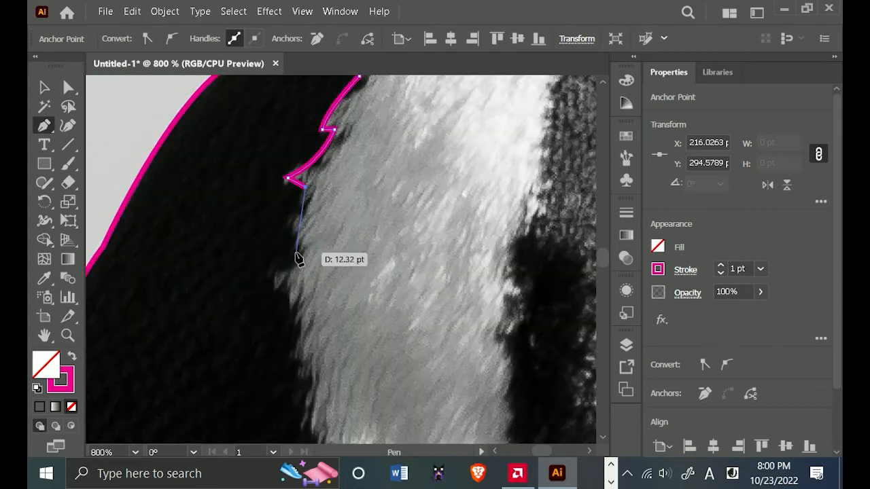
drag(300, 259, 320, 297)
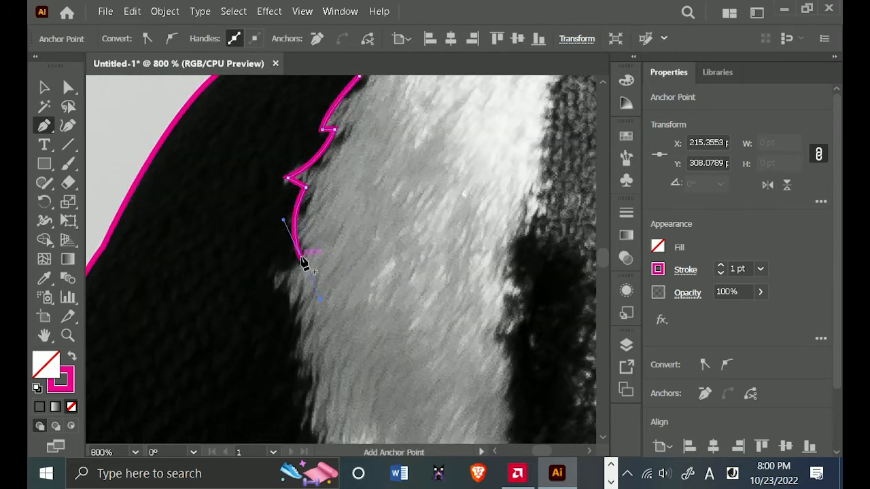
drag(301, 261, 299, 352)
drag(294, 341, 332, 371)
click(295, 344)
Undo the last curve and retrace the white band's lower back edge toward the chest, ending with a short straight segment.
scroll(295, 344, down, 4)
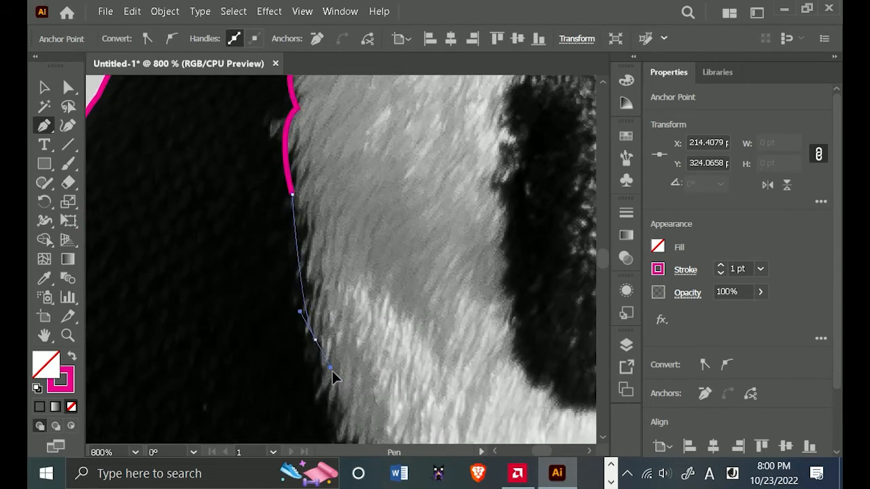
key(ctrl+z)
click(298, 232)
click(308, 334)
scroll(334, 272, down, 4)
click(226, 165)
drag(287, 254, 412, 283)
click(286, 255)
click(296, 287)
Add two curved segments along the boundary between the dark breast feathers and the white chest.
scroll(296, 288, down, 3)
click(348, 273)
key(ctrl+z)
click(347, 272)
click(384, 306)
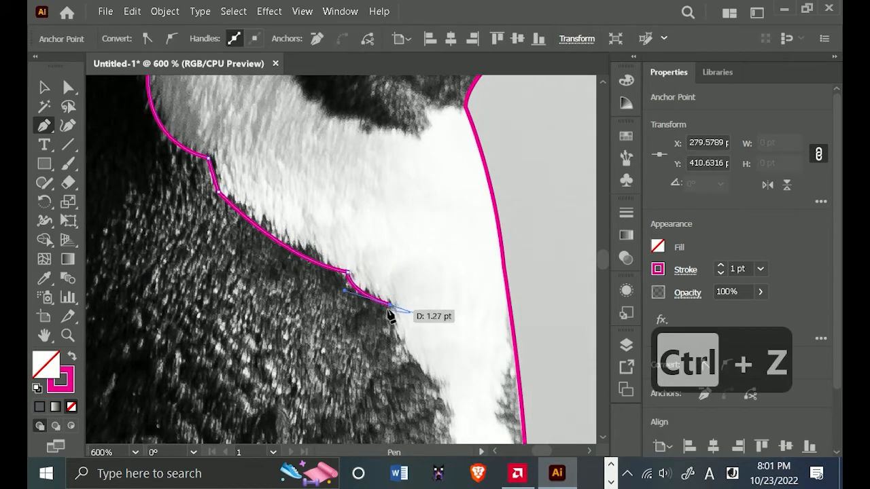
Trace two gently curved segments down the inner edge of the narrow white chest strip.
scroll(354, 186, down, 3)
scroll(377, 246, down, 1)
drag(374, 338, 381, 415)
key(ctrl+z)
drag(360, 221, 372, 262)
click(361, 221)
drag(377, 349, 379, 406)
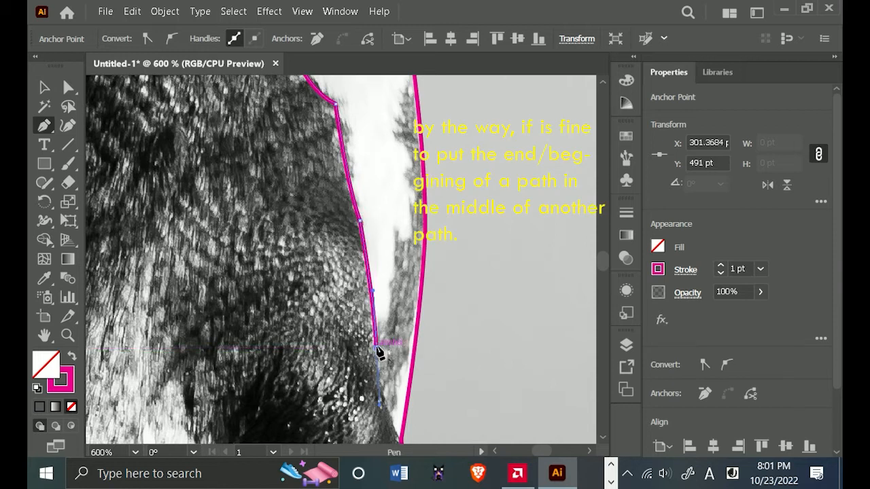
Finish the chest strip's inner edge with a curved segment ending on the front outline, and end the path.
click(377, 348)
scroll(383, 353, down, 3)
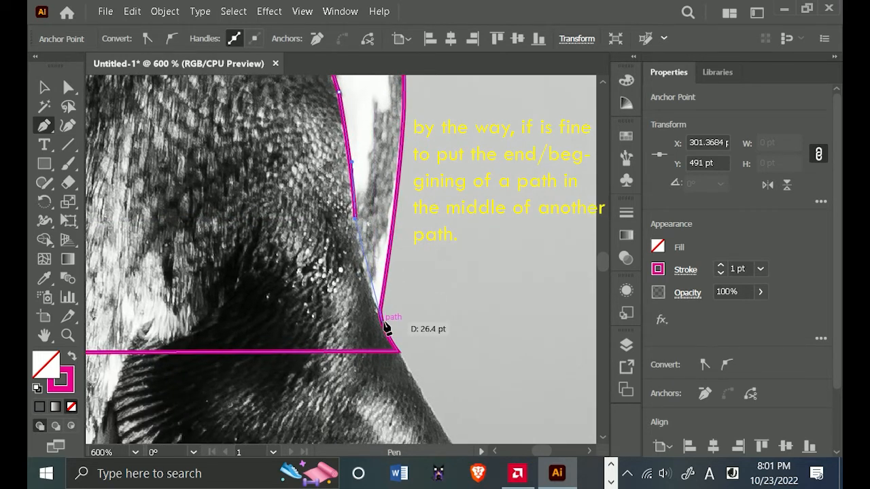
drag(384, 328, 407, 381)
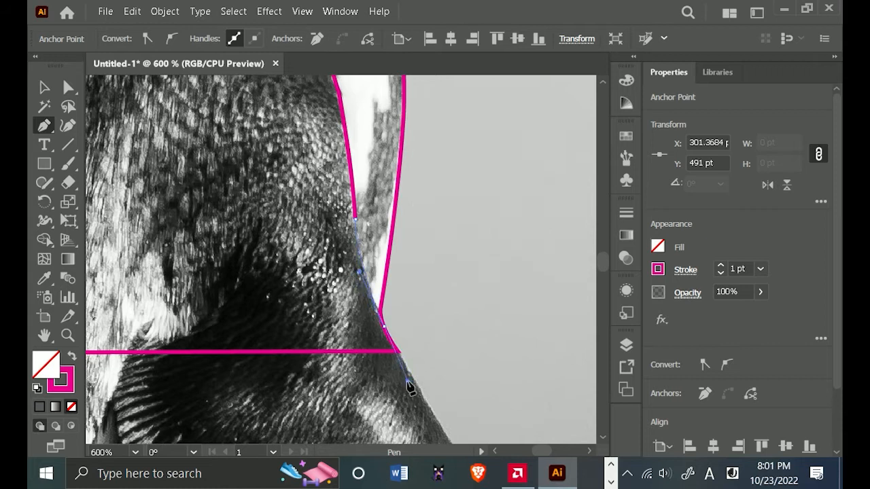
ctrl+click(431, 284)
Trace the penguin's eye as a closed almond shape with one curved upper and one curved lower segment.
scroll(445, 302, down, 3)
scroll(408, 211, up, 2)
scroll(278, 274, up, 3)
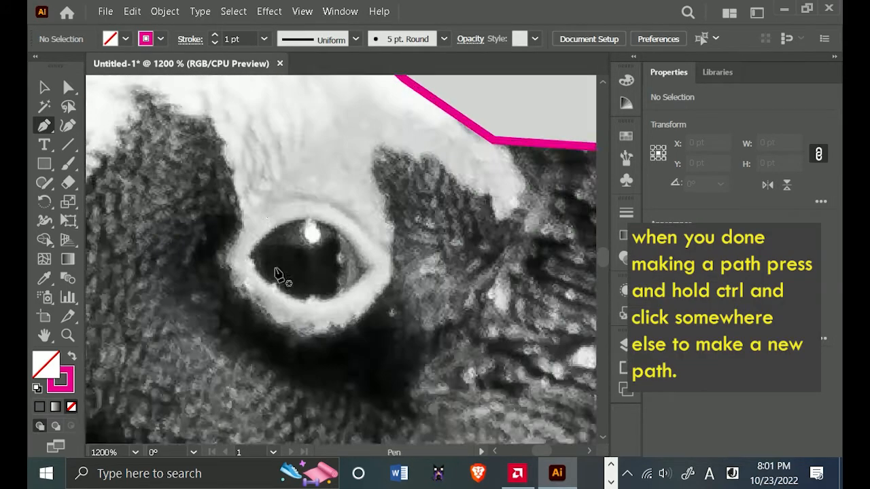
scroll(259, 265, up, 2)
click(231, 254)
click(468, 281)
scroll(496, 340, down, 1)
scroll(537, 325, down, 2)
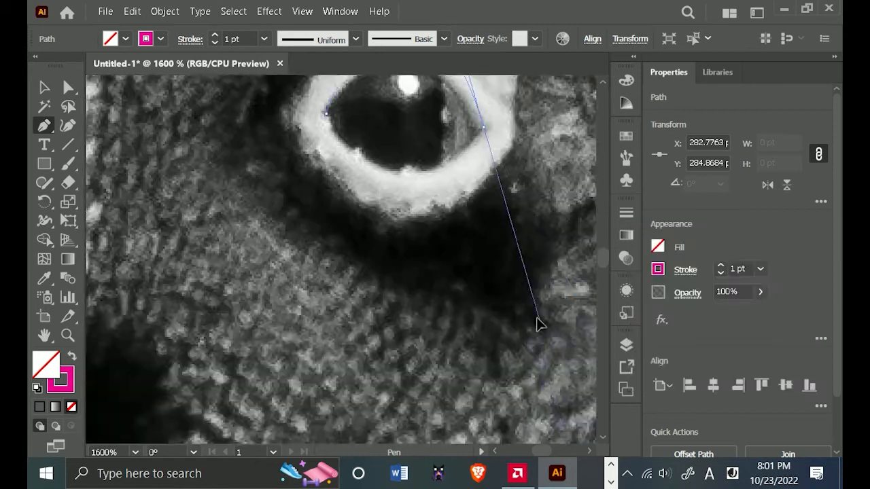
scroll(536, 318, down, 1)
drag(537, 318, 443, 371)
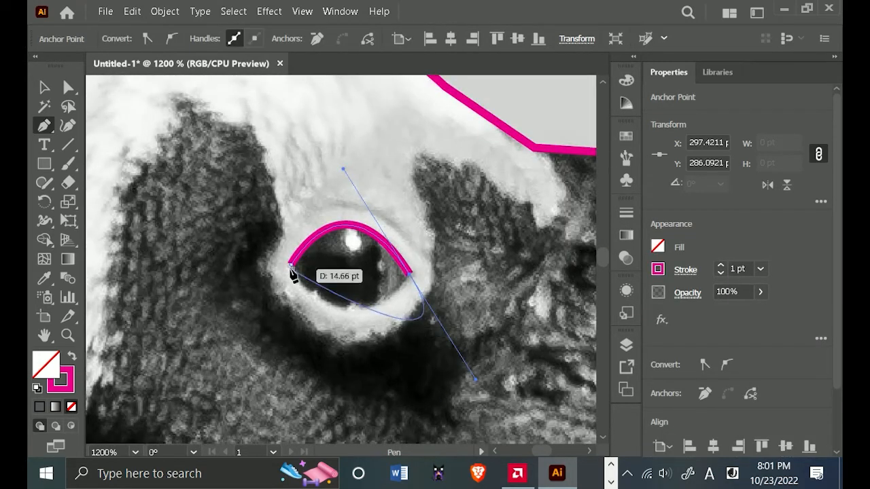
click(411, 275)
drag(293, 268, 229, 172)
Draw a separate curved path across the eye along the iris's front edge, overshooting the eye outline at both ends.
ctrl+click(431, 206)
click(364, 207)
drag(364, 326, 324, 393)
ctrl+click(407, 321)
Start the face boundary path at the forehead, tracing the white stripe's tip and the dark patch between eye and beak.
scroll(407, 321, down, 2)
drag(515, 326, 272, 292)
scroll(315, 158, up, 3)
click(304, 182)
click(347, 239)
click(309, 291)
drag(155, 195, 296, 178)
click(400, 194)
scroll(395, 251, down, 1)
drag(429, 306, 441, 207)
Trace the white ring beneath and behind the eye with curved segments, making each end anchor a corner.
drag(420, 240, 411, 278)
click(420, 240)
drag(331, 297, 283, 285)
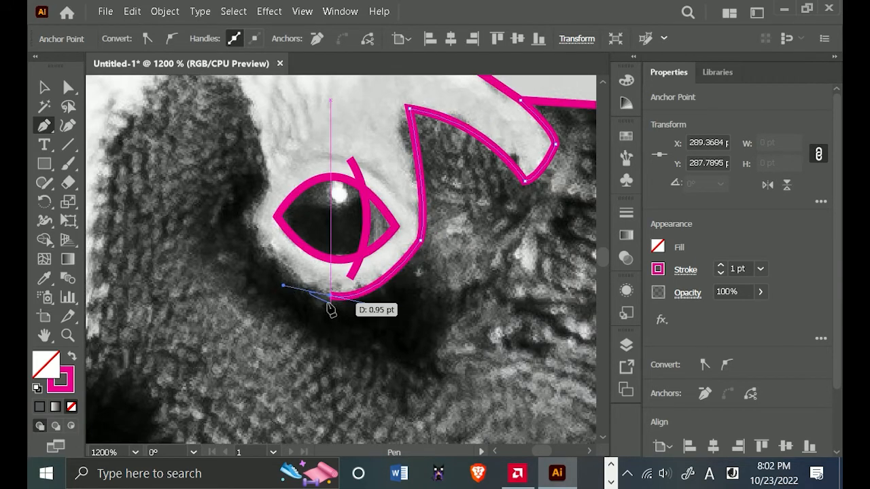
click(331, 297)
drag(248, 218, 389, 289)
click(248, 217)
Continue the boundary down the dark face patch to the throat outline, and end the path.
scroll(266, 193, down, 2)
click(374, 224)
drag(308, 374, 375, 379)
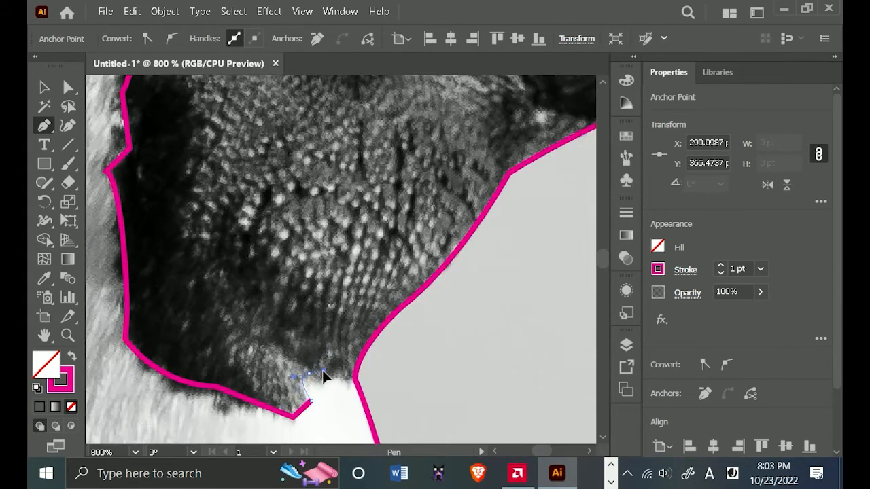
click(309, 373)
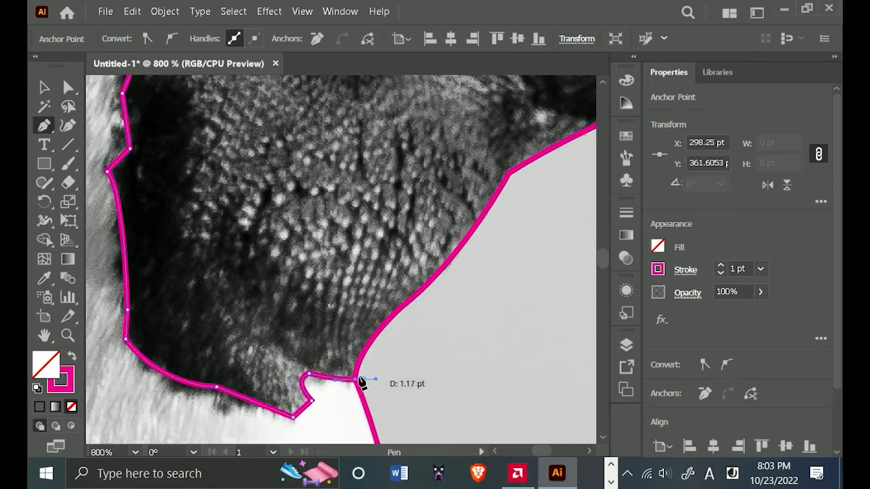
ctrl+click(454, 376)
Start a path at the white stripe's tip, adding a curve and two short straight segments down the beak's base.
scroll(454, 372, down, 3)
scroll(455, 374, up, 3)
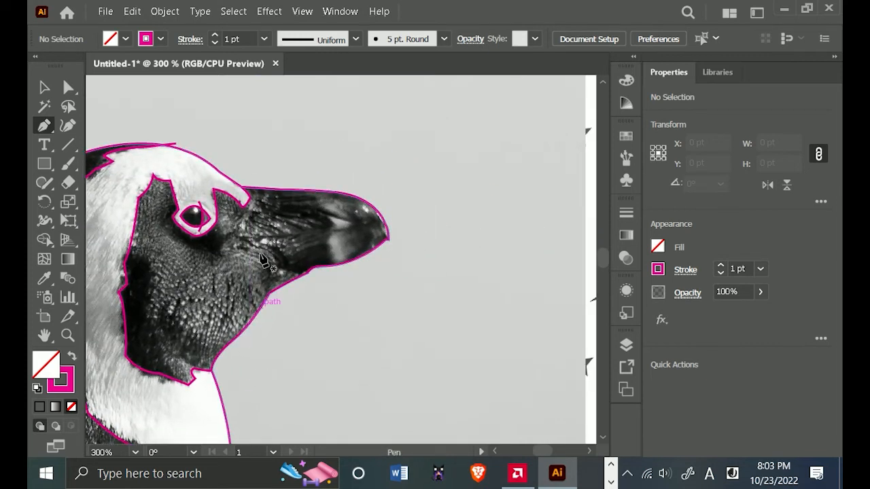
scroll(319, 299, down, 2)
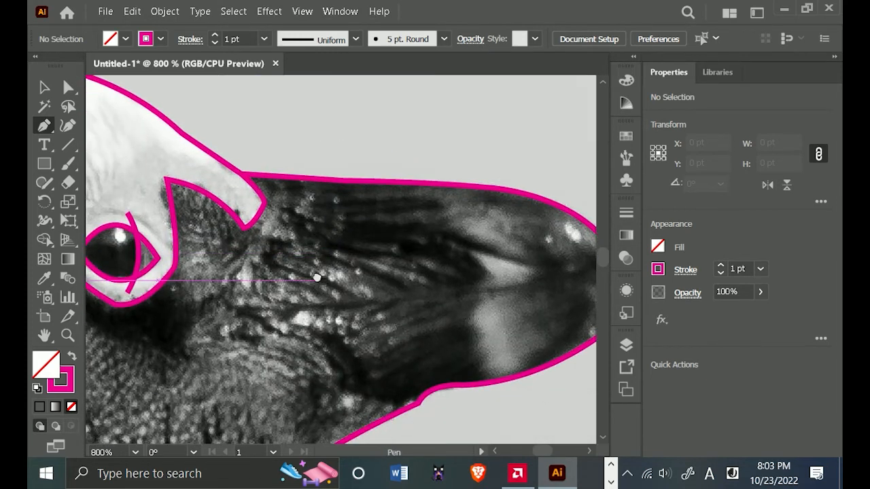
scroll(325, 278, down, 3)
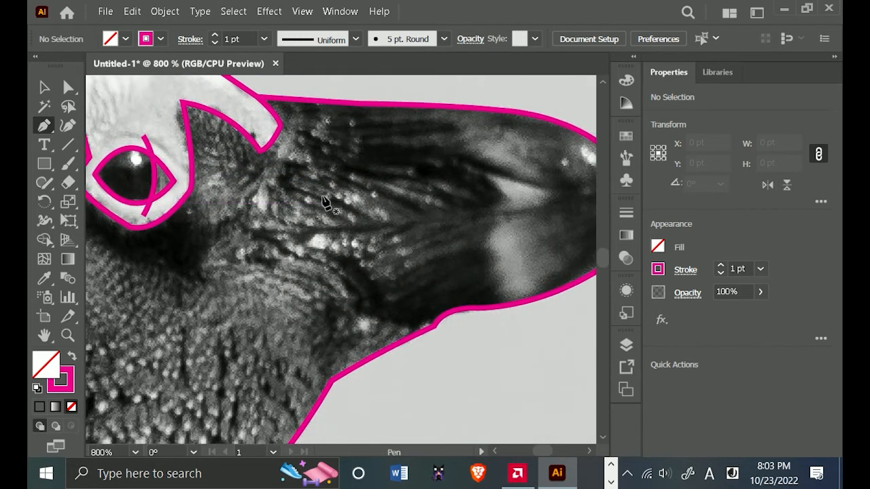
click(280, 127)
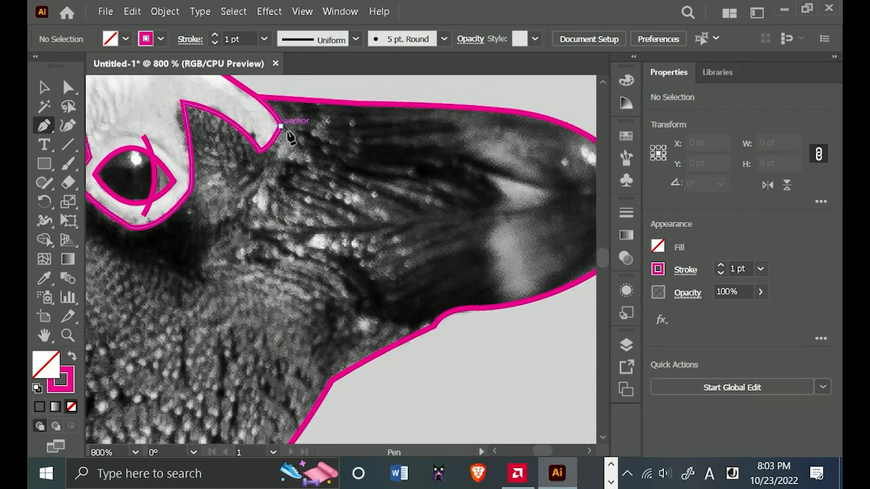
drag(273, 203, 253, 256)
click(274, 203)
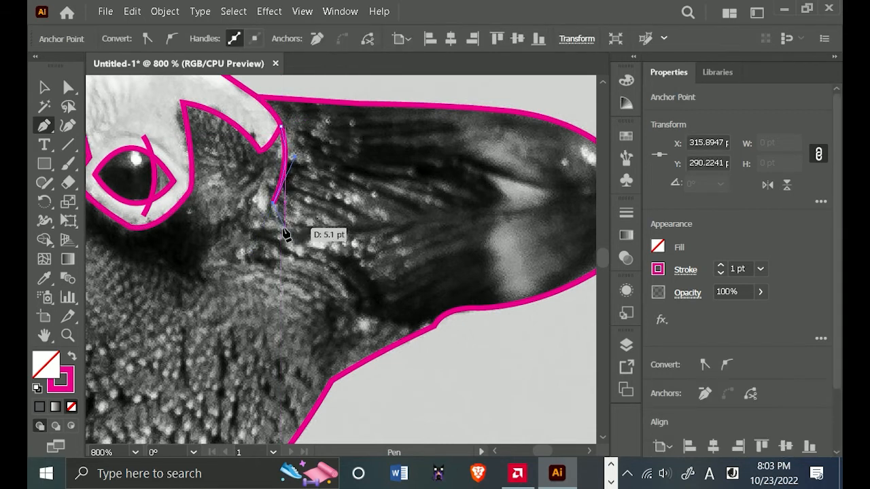
click(286, 229)
click(290, 256)
drag(354, 299, 365, 333)
key(ctrl+z)
key(ctrl+z)
Complete the beak base boundary with a curve and a straight segment crossing the throat outline, and end the path.
scroll(366, 318, up, 1)
drag(347, 297, 359, 346)
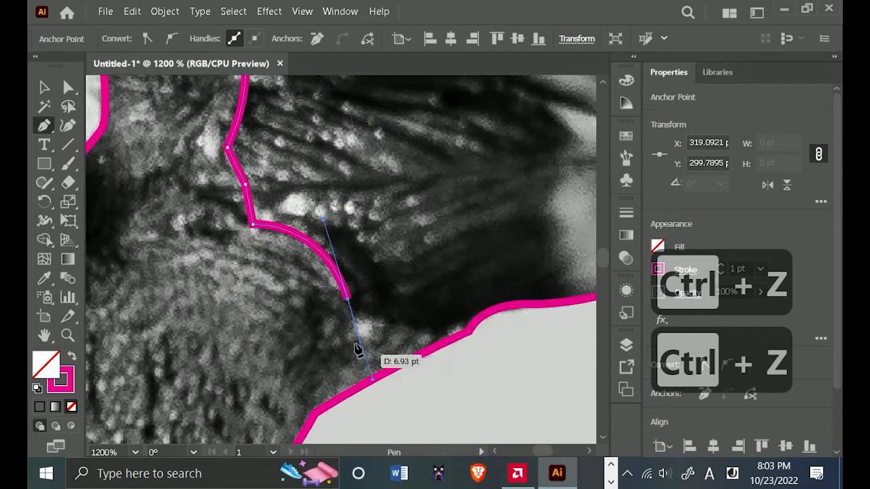
click(347, 297)
click(485, 348)
ctrl+click(485, 360)
Trace the mouth line between the upper and lower beak as a path that overshoots the beak's base and tip.
scroll(480, 328, down, 1)
drag(480, 327, 339, 371)
click(162, 273)
drag(306, 267, 364, 252)
click(306, 267)
click(375, 262)
drag(467, 243, 484, 229)
click(468, 244)
drag(549, 243, 586, 232)
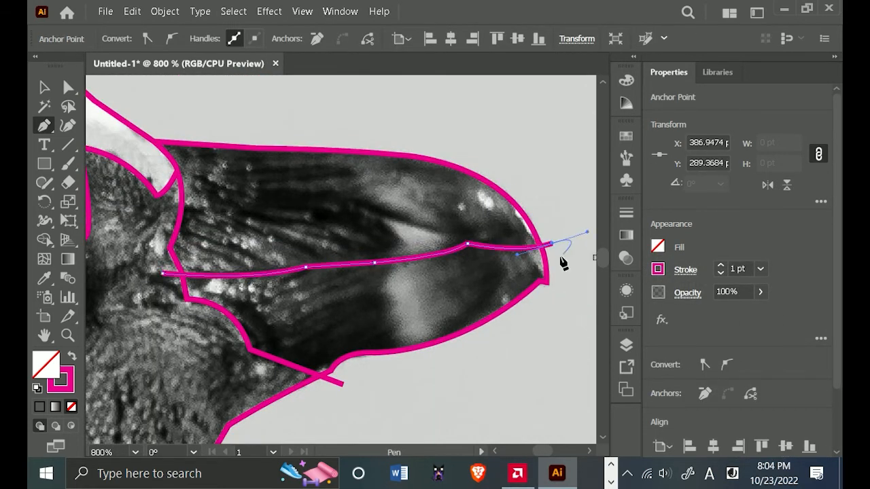
ctrl+click(562, 276)
Select all the traced penguin paths together.
scroll(495, 326, down, 4)
drag(501, 374, 476, 230)
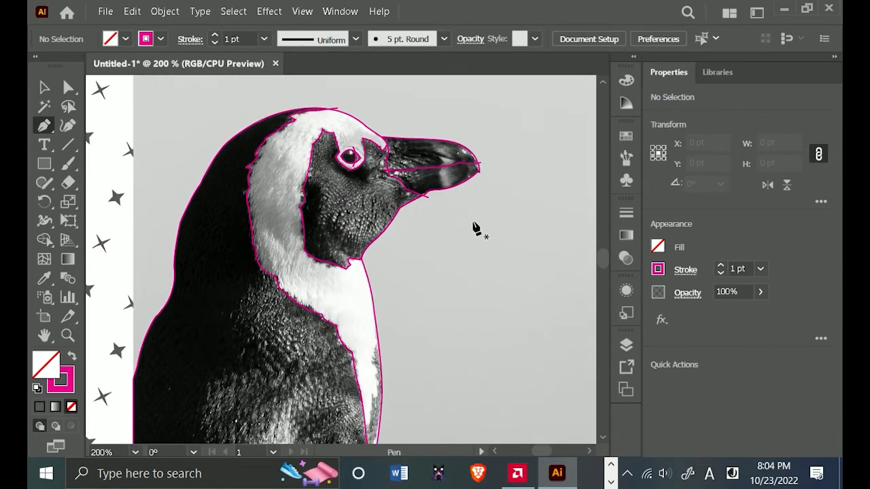
scroll(455, 235, down, 1)
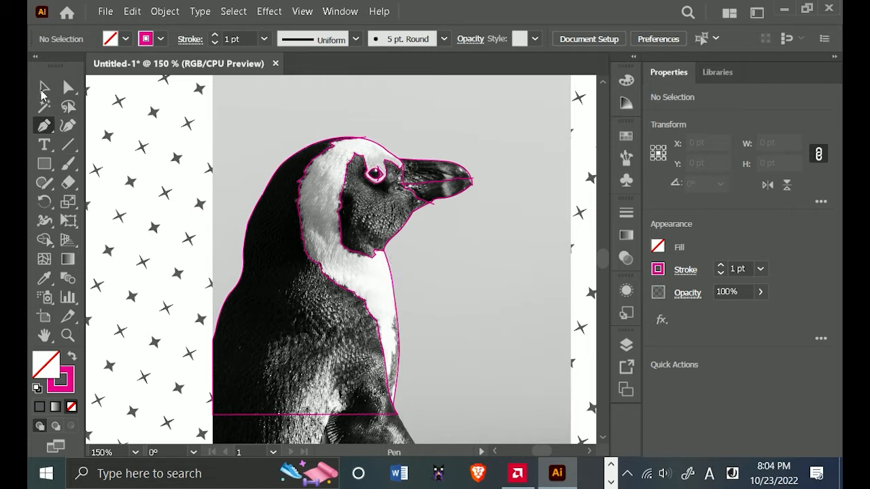
click(43, 89)
scroll(474, 338, down, 2)
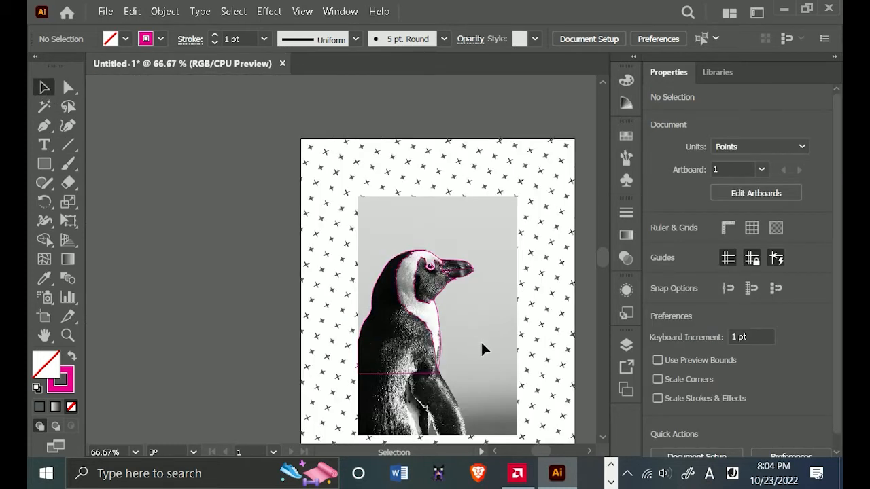
drag(482, 344, 412, 291)
drag(429, 181, 271, 358)
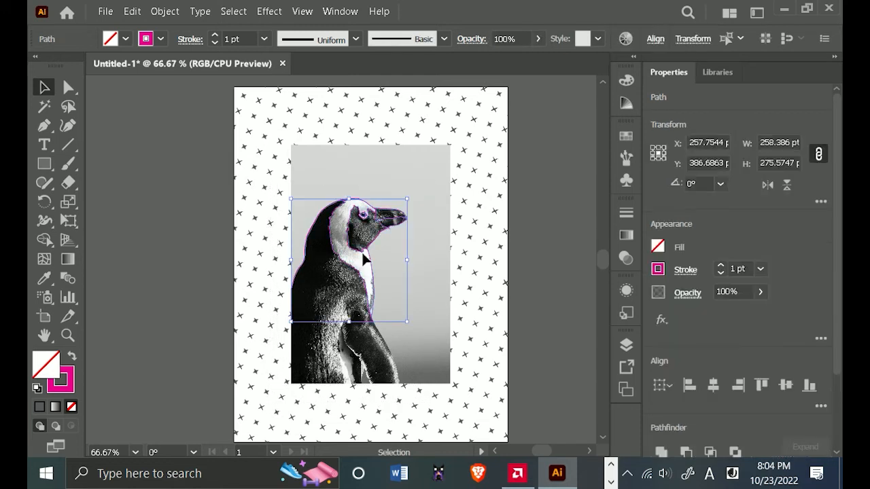
Use the Shape Builder to make separate shapes from the dark body, the white band and the dark face patch.
scroll(390, 233, up, 2)
drag(324, 326, 400, 267)
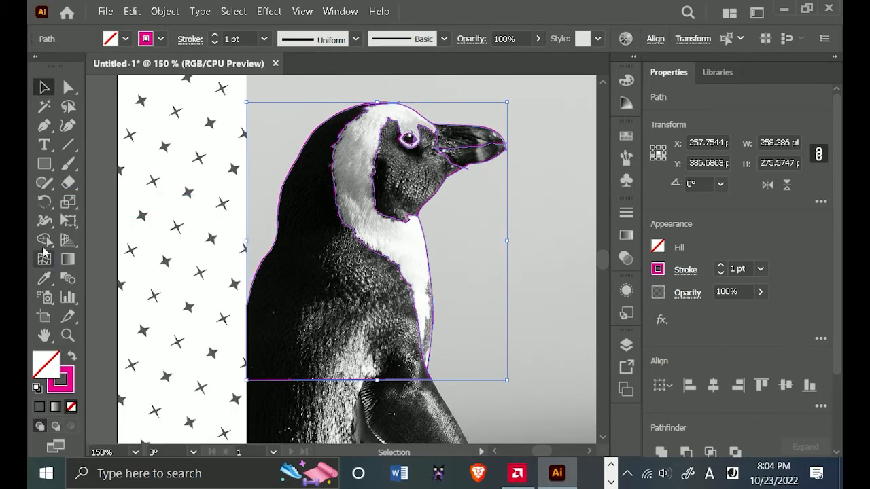
click(44, 239)
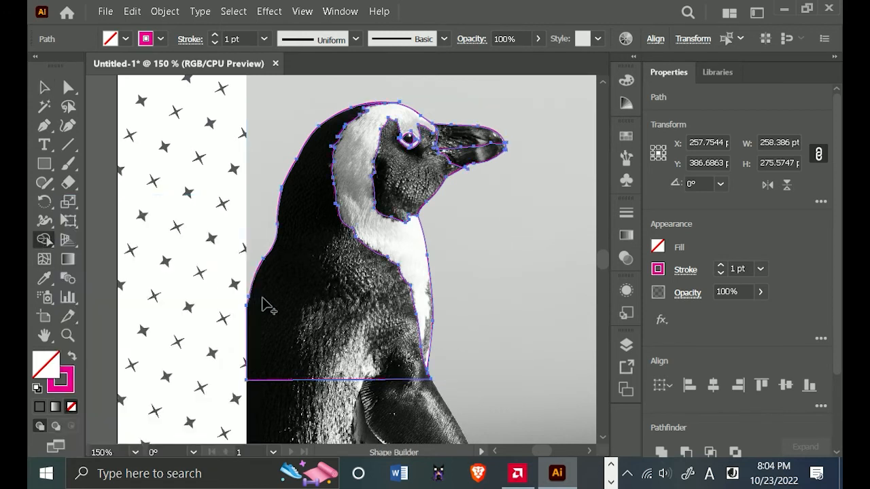
click(336, 328)
click(384, 247)
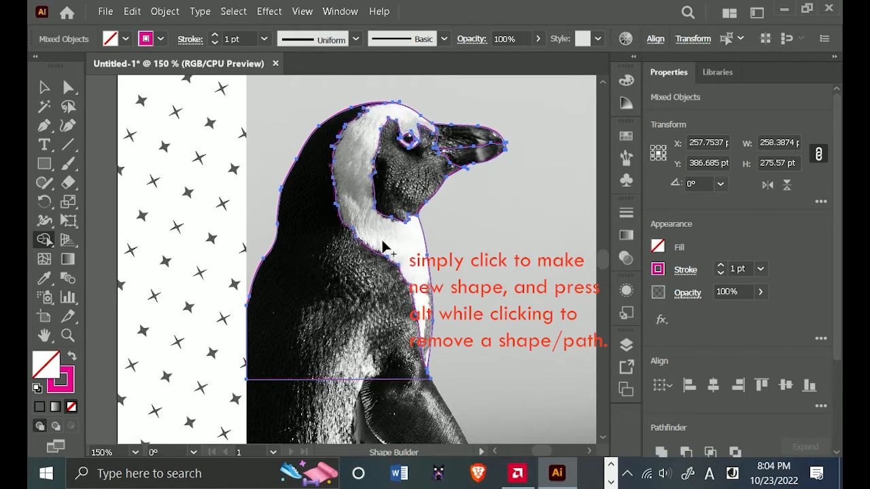
click(408, 182)
Make separate shapes from the dark part of the eye and the upper beak with the Shape Builder.
scroll(464, 127, up, 3)
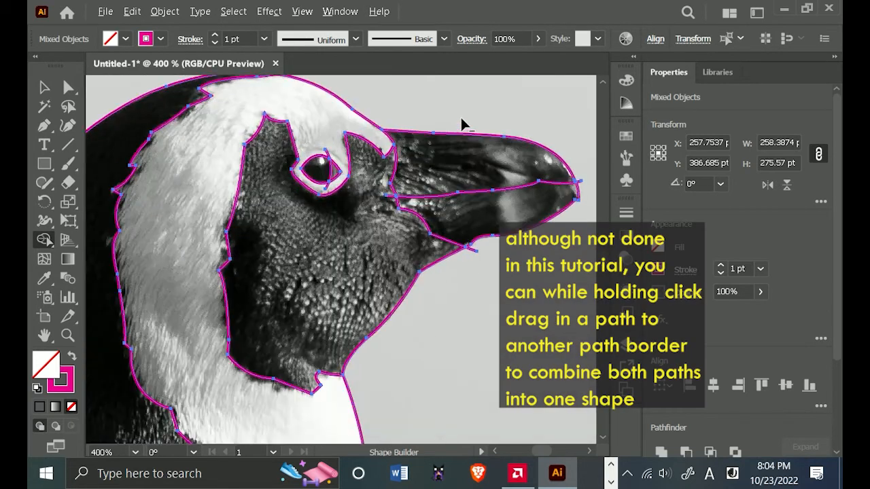
scroll(399, 136, up, 1)
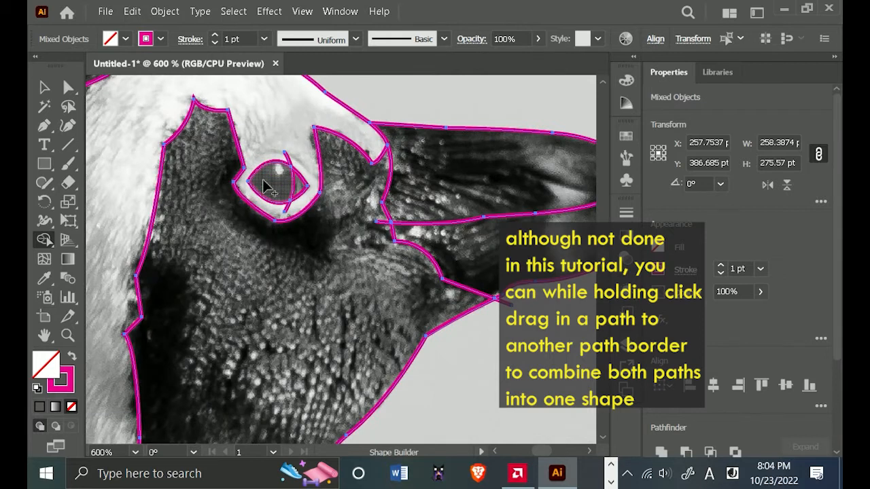
click(265, 182)
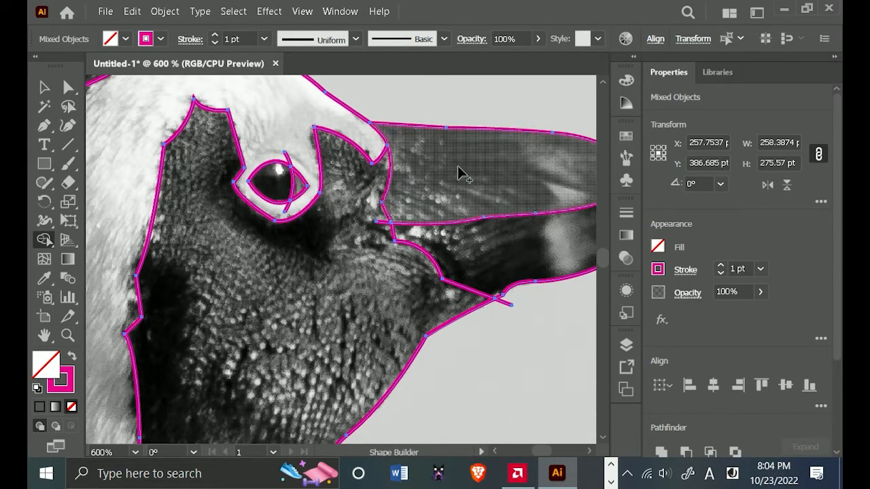
click(490, 189)
Remove the overshooting line ends below the throat and behind the beak's mouth line.
alt+click(506, 304)
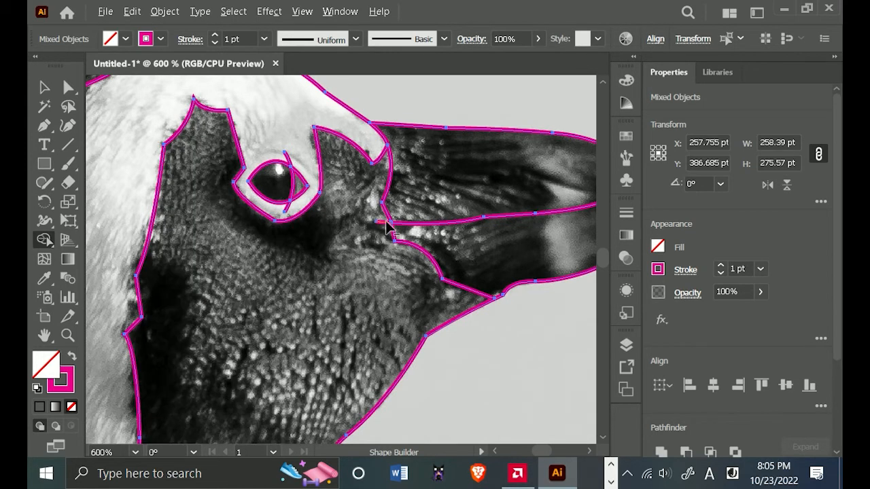
scroll(387, 221, up, 4)
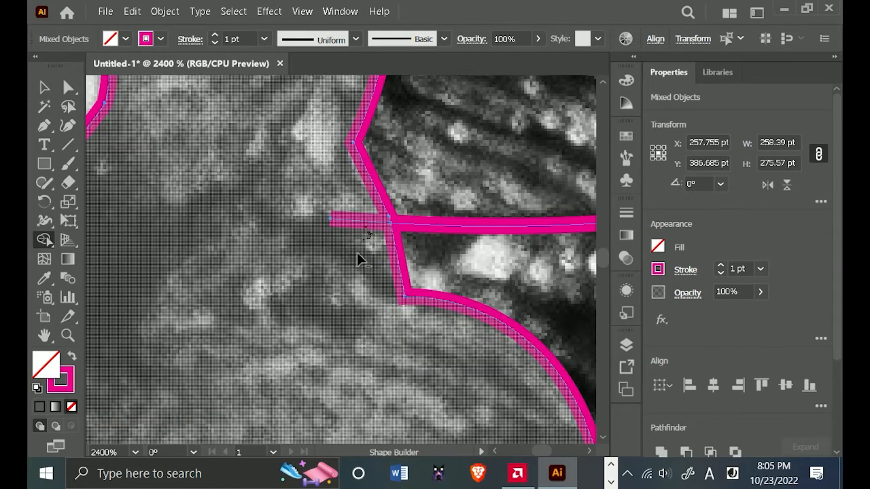
key(ctrl+z)
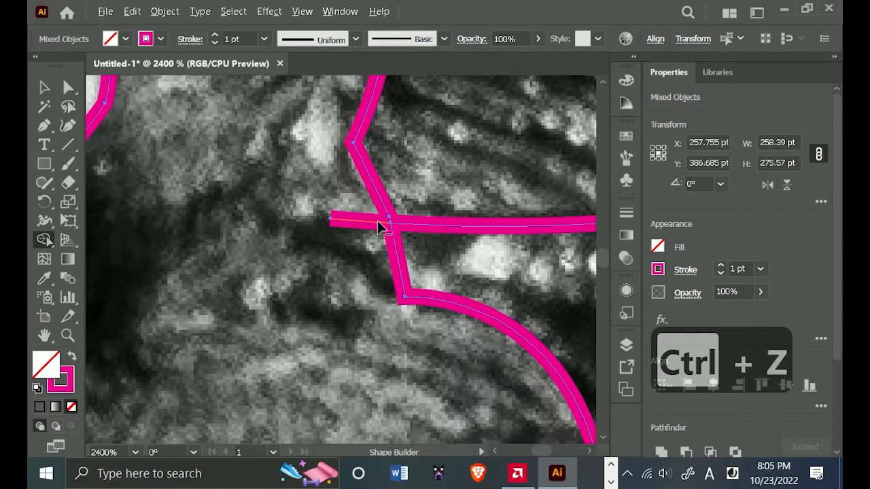
alt+click(377, 221)
Remove both ends of the iris curve that stick out above and below the eye, undoing any wrongly removed shape.
scroll(363, 199, down, 4)
drag(330, 157, 409, 338)
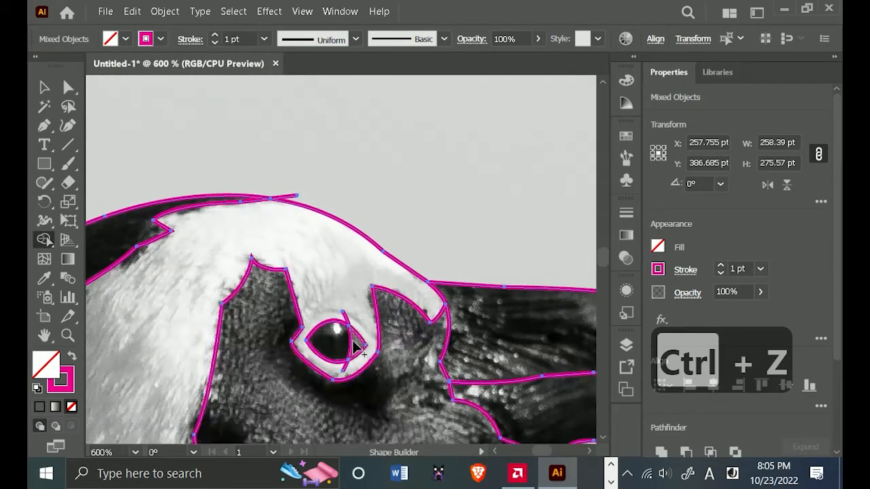
scroll(351, 347, up, 3)
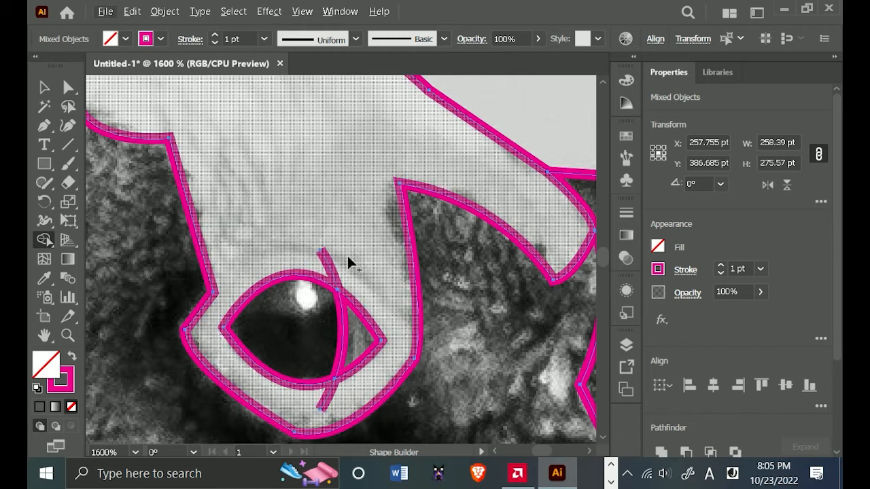
click(330, 273)
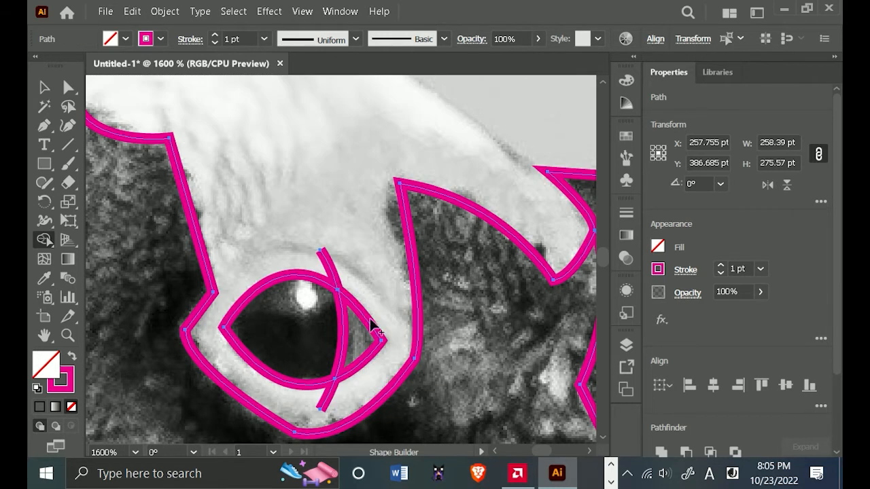
key(ctrl+z)
alt+click(331, 274)
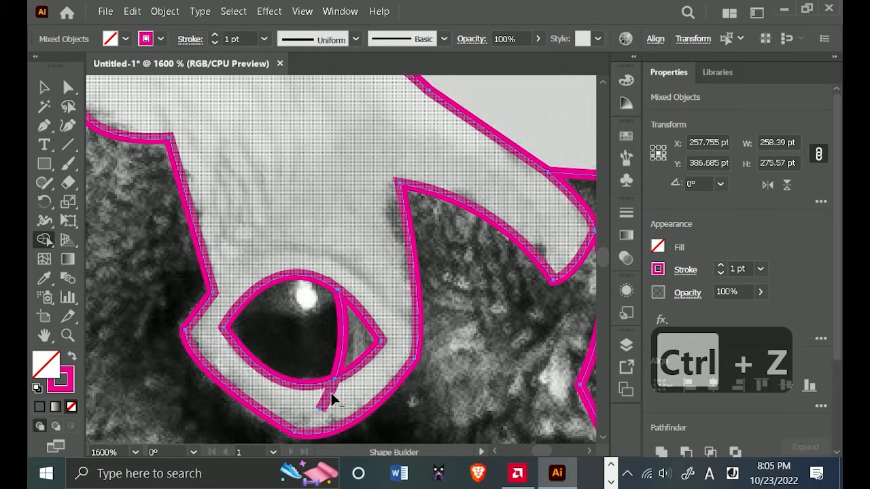
alt+click(329, 401)
Remove the stray line end sticking out above the crown of the head.
scroll(336, 284, down, 3)
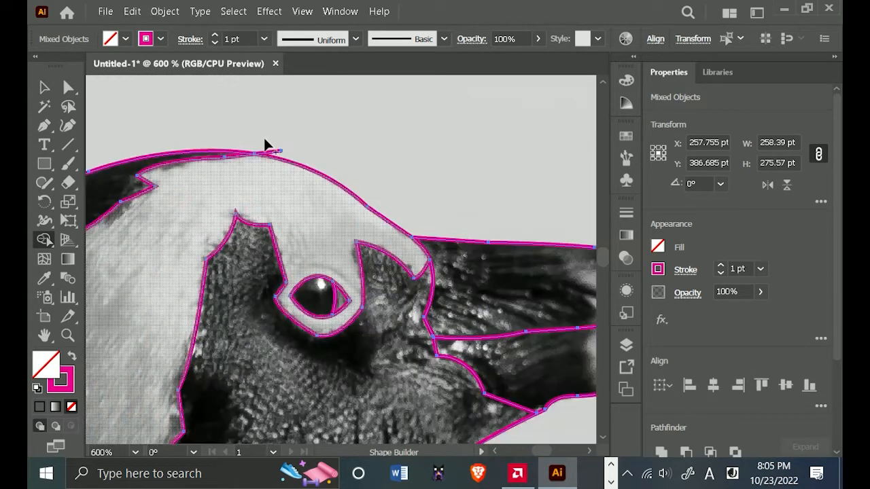
scroll(268, 142, up, 5)
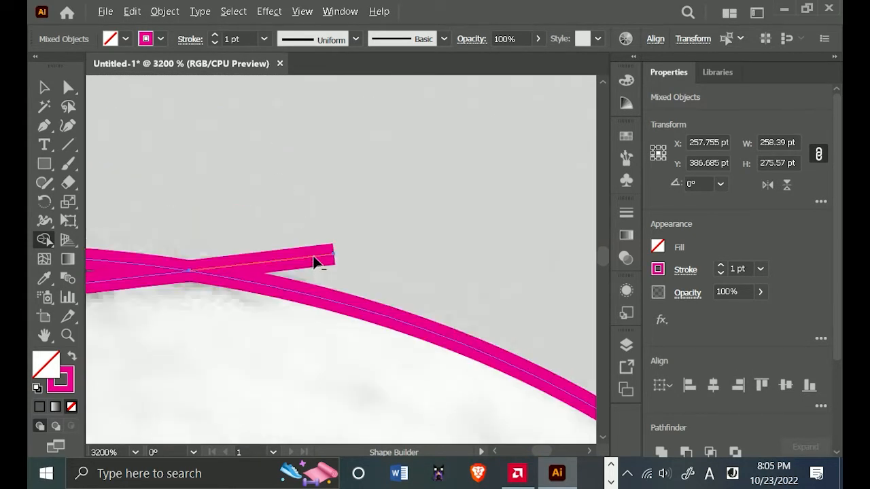
alt+click(314, 258)
scroll(316, 265, down, 5)
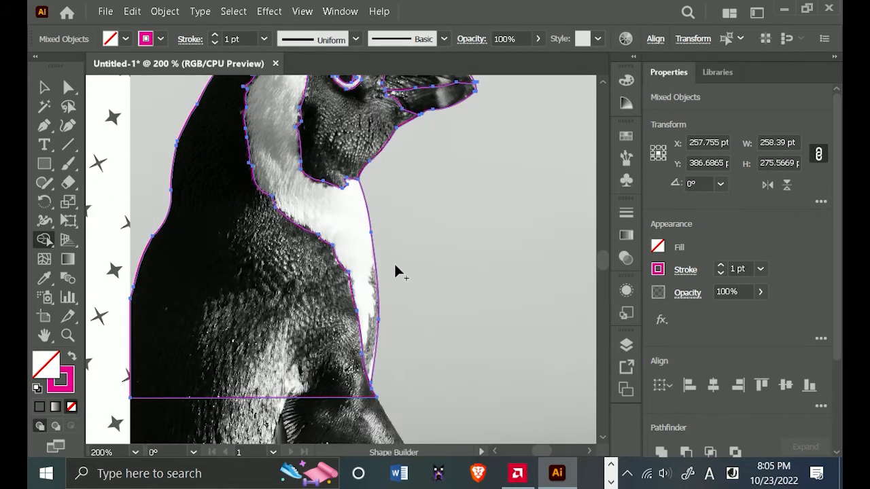
scroll(384, 412, up, 3)
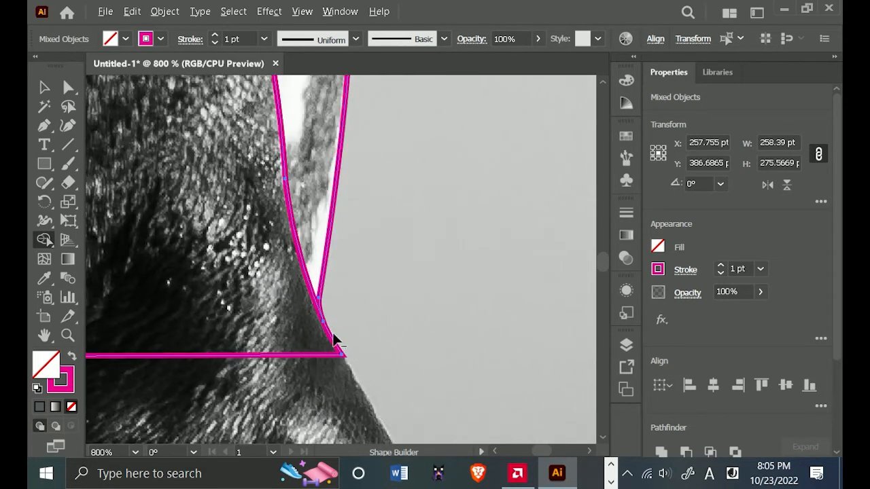
scroll(334, 337, up, 2)
scroll(336, 338, down, 5)
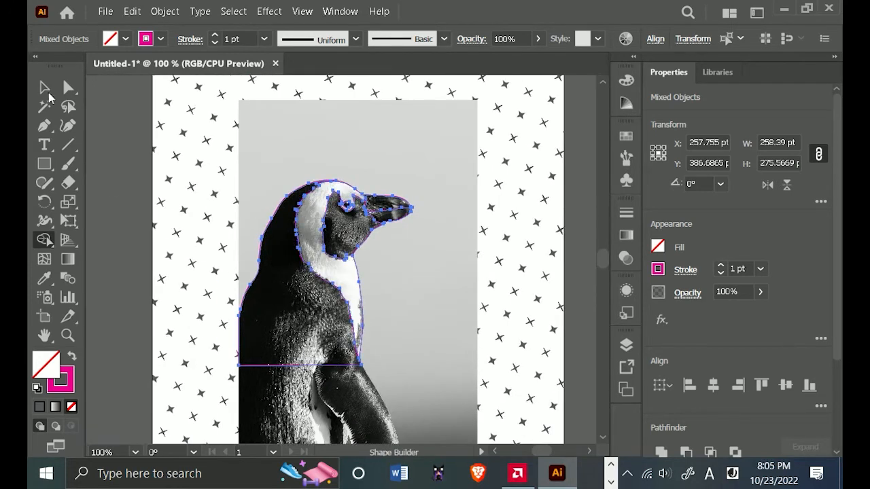
Delete the tiny leftover path at the tip of the beak from Layer 1, checking the remaining paths in the layer.
click(45, 88)
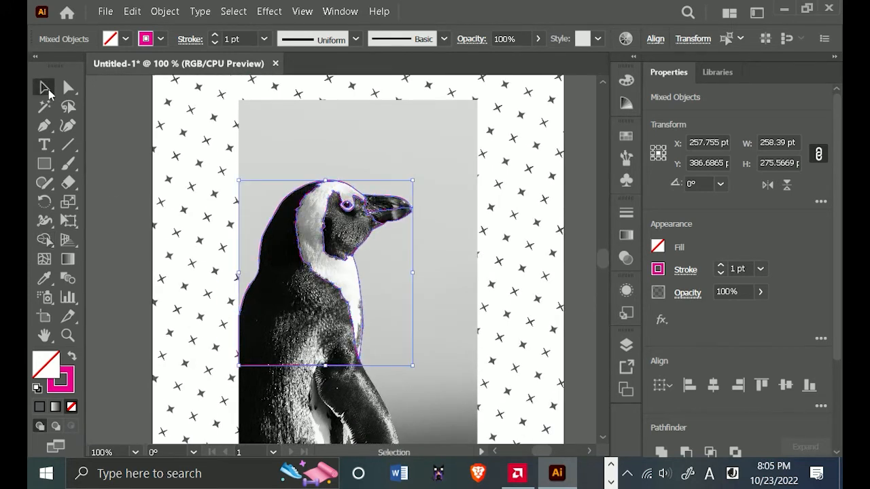
drag(445, 162, 250, 361)
click(627, 345)
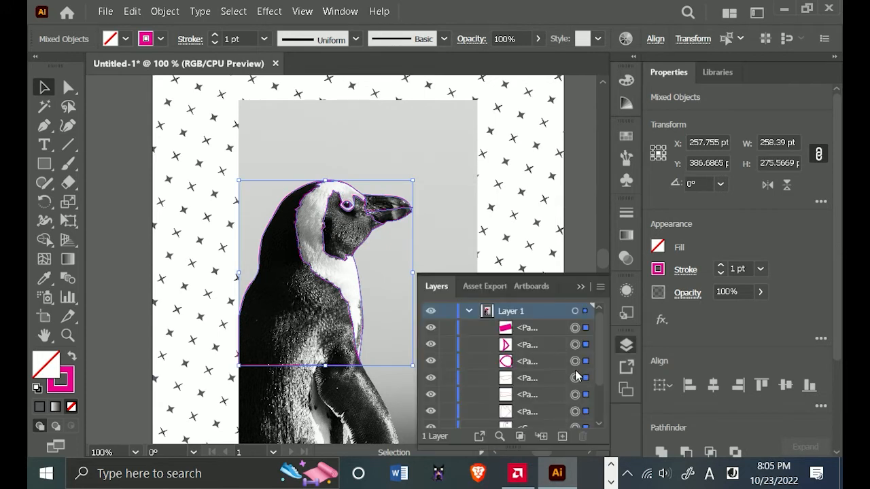
scroll(567, 366, down, 3)
scroll(553, 377, up, 5)
click(576, 328)
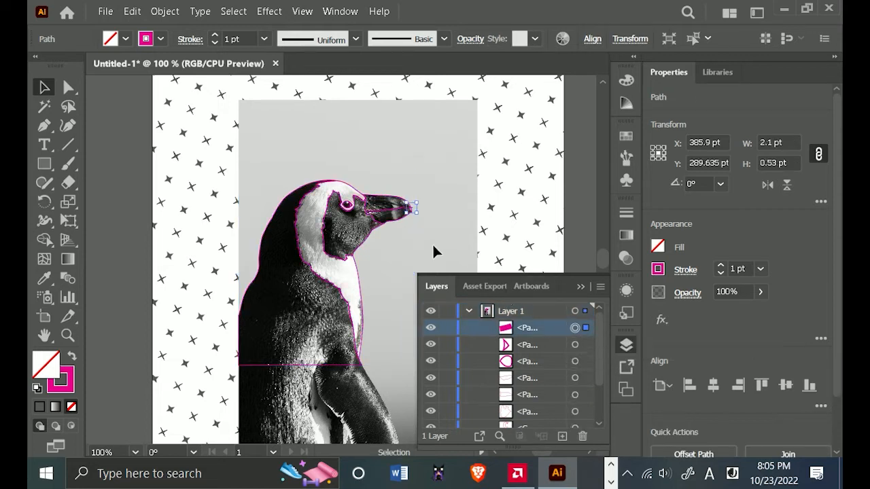
scroll(574, 407, down, 3)
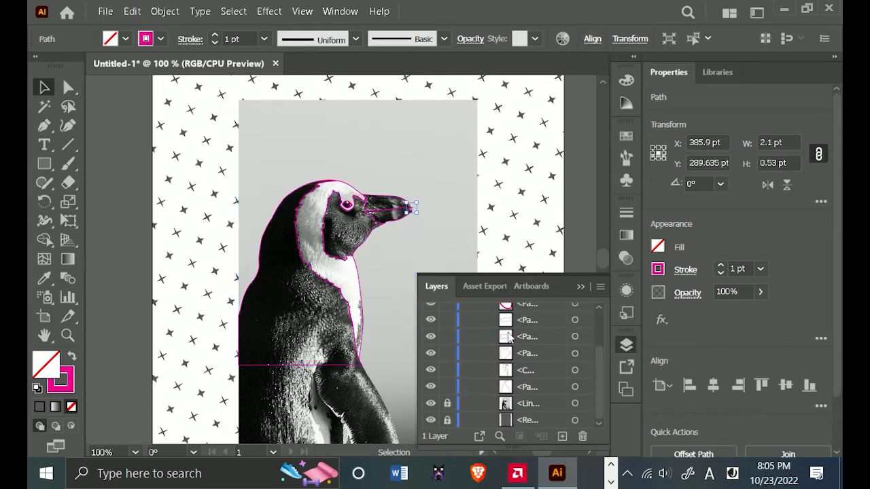
scroll(509, 338, up, 5)
click(585, 438)
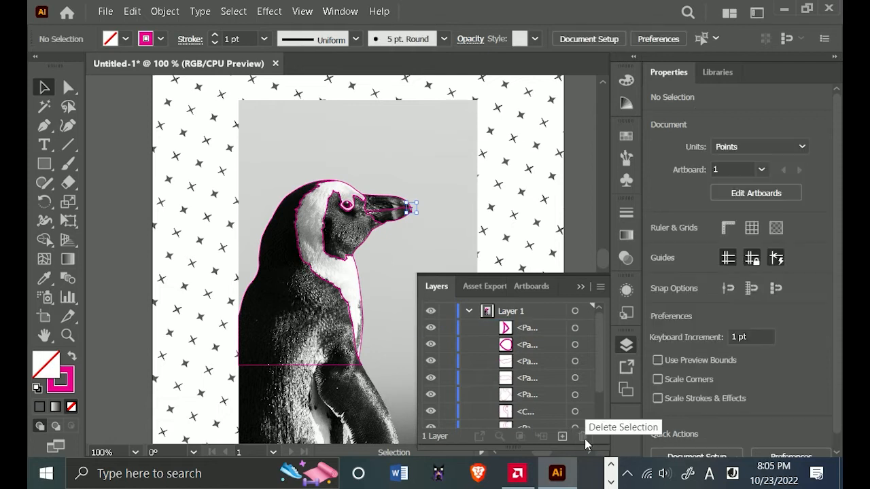
scroll(533, 330, down, 3)
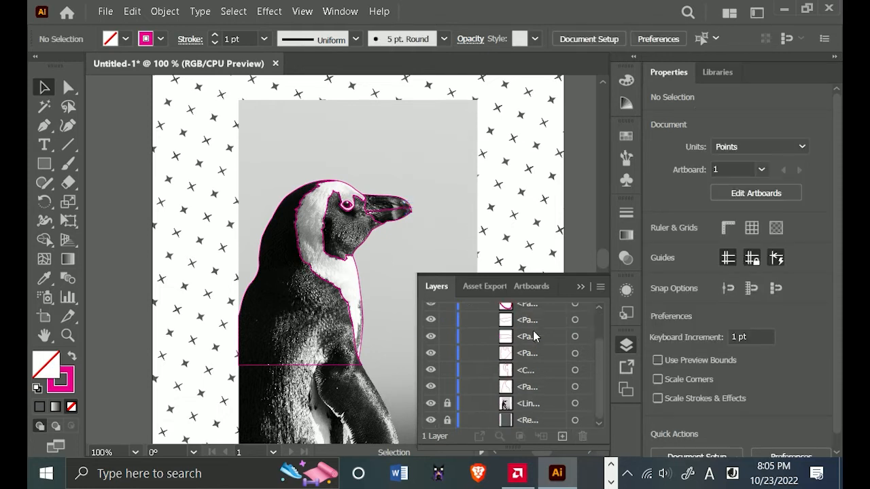
click(581, 287)
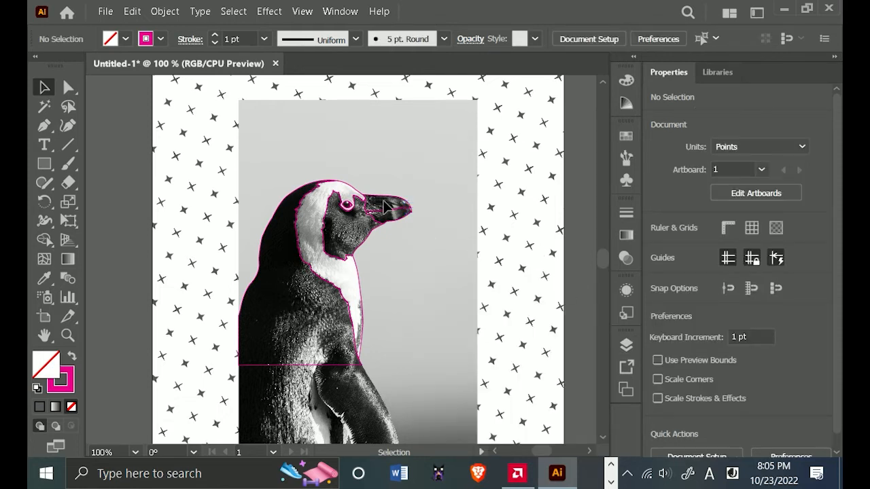
scroll(383, 198, up, 6)
scroll(423, 231, down, 2)
scroll(419, 197, down, 1)
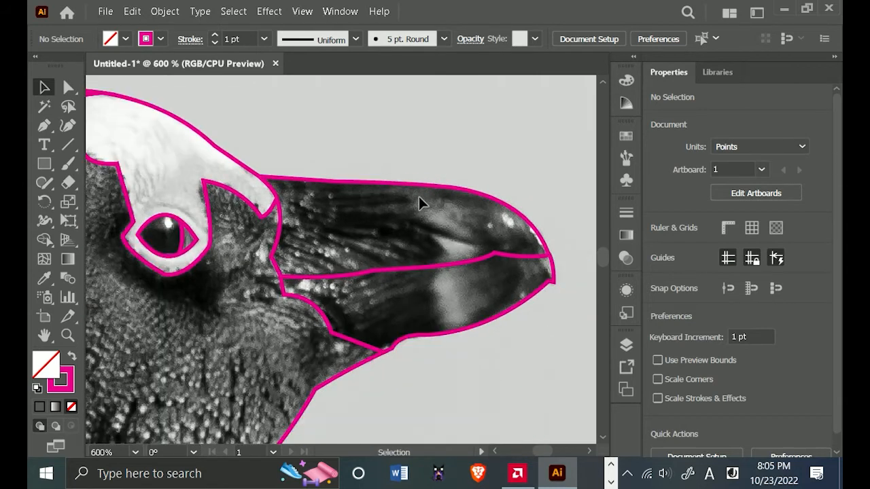
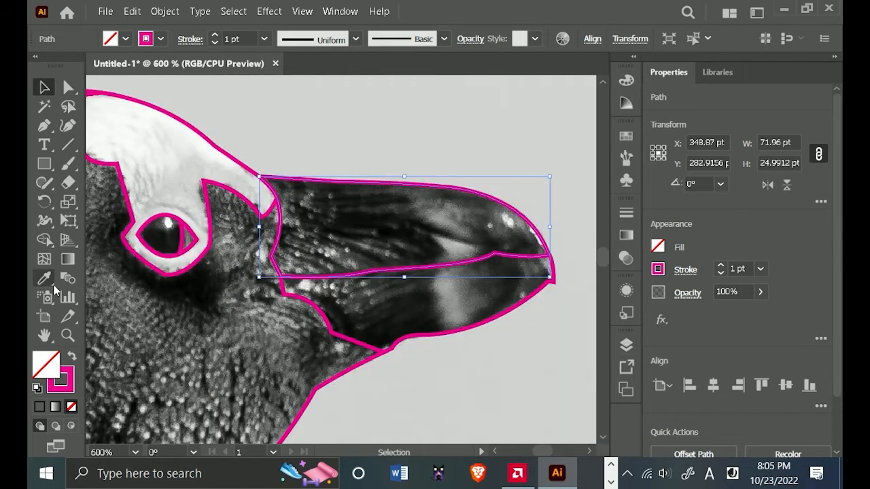
Fill the upper beak shape with a dark grey sampled from the beak in the photo using the Eyedropper.
click(47, 275)
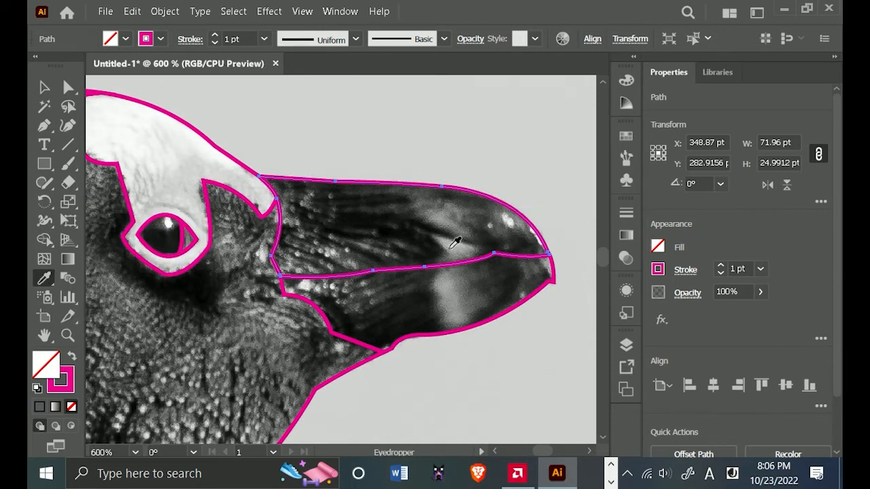
click(446, 251)
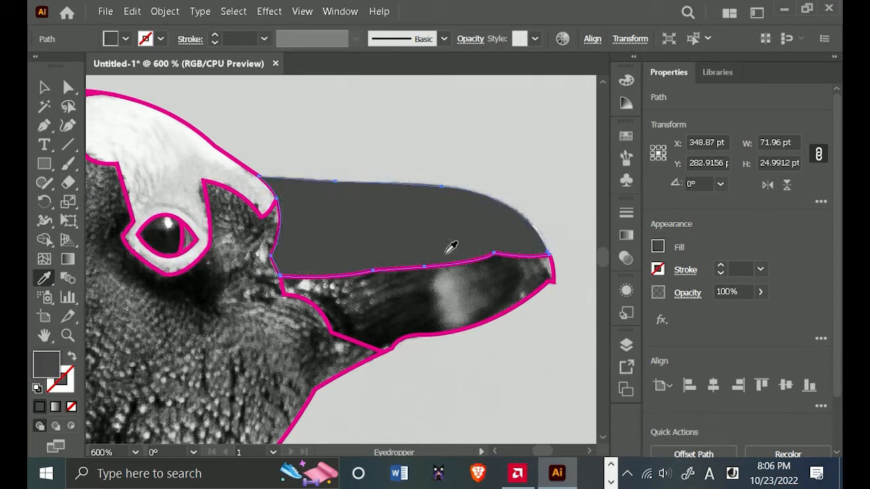
click(45, 92)
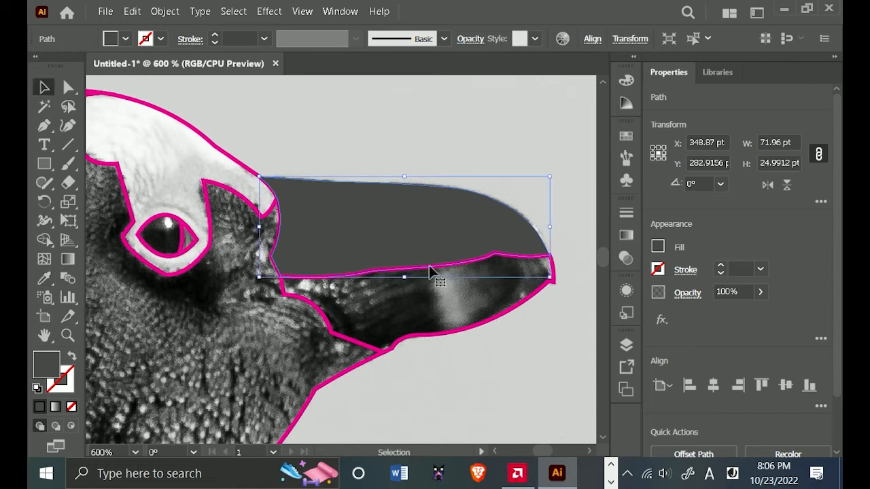
Give the lower beak shape the same dark grey fill as the upper beak using the Eyedropper.
click(479, 333)
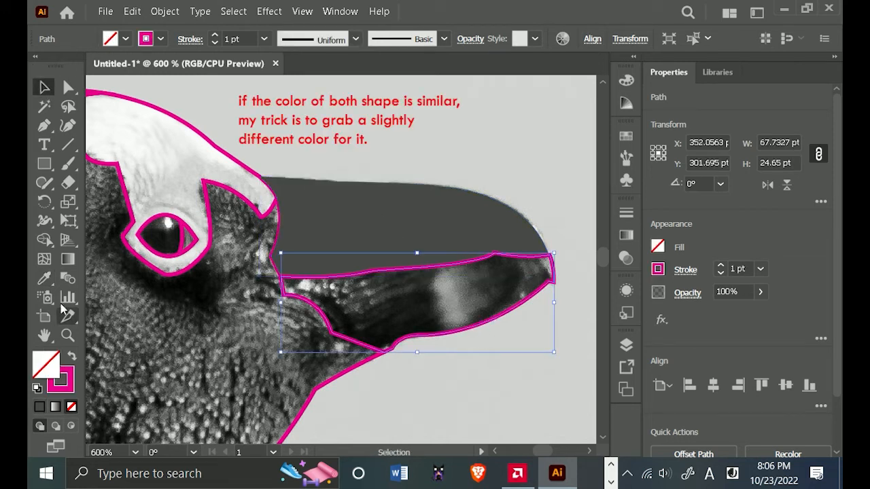
click(44, 278)
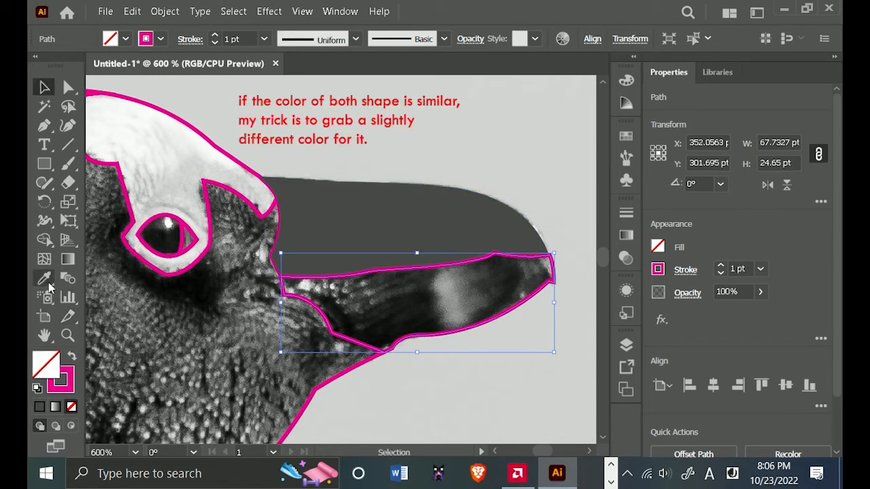
click(355, 244)
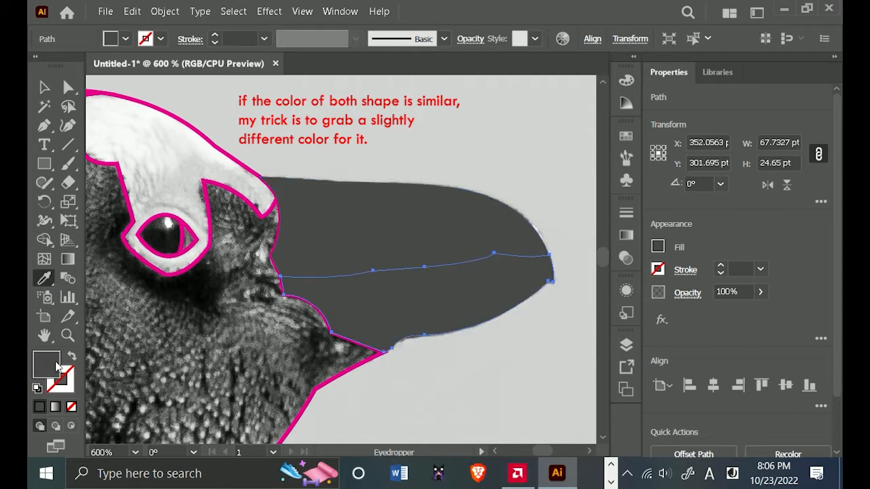
Change the lower beak's fill to a slightly lighter neutral grey so it differs from the upper beak, and deselect it.
double_click(57, 367)
click(383, 370)
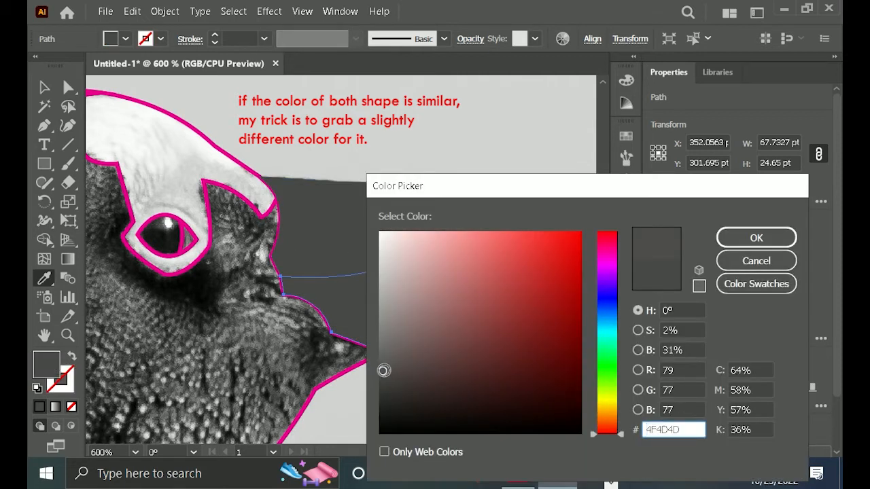
mouse_move(384, 371)
mouse_down()
mouse_move(383, 361)
mouse_move(374, 362)
mouse_up()
click(756, 236)
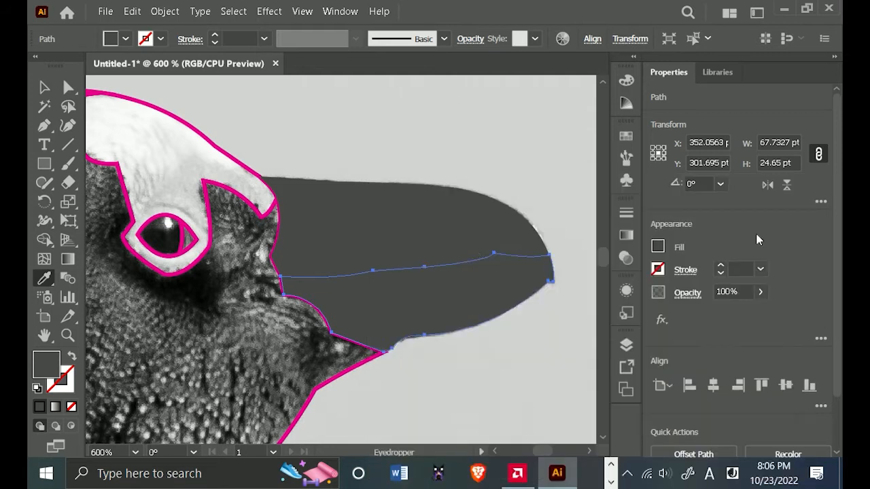
click(44, 86)
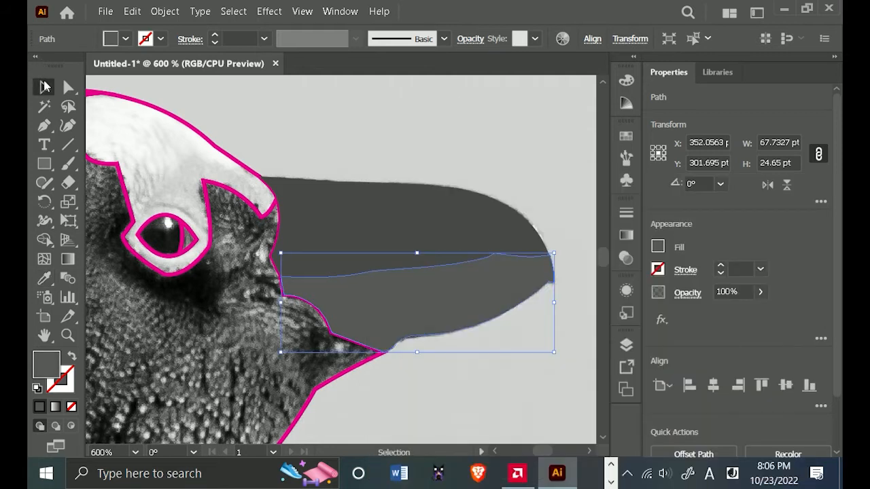
click(347, 102)
Fill the large iris shape of the eye with the near-black sampled from the eye in the photo.
scroll(170, 230, up, 3)
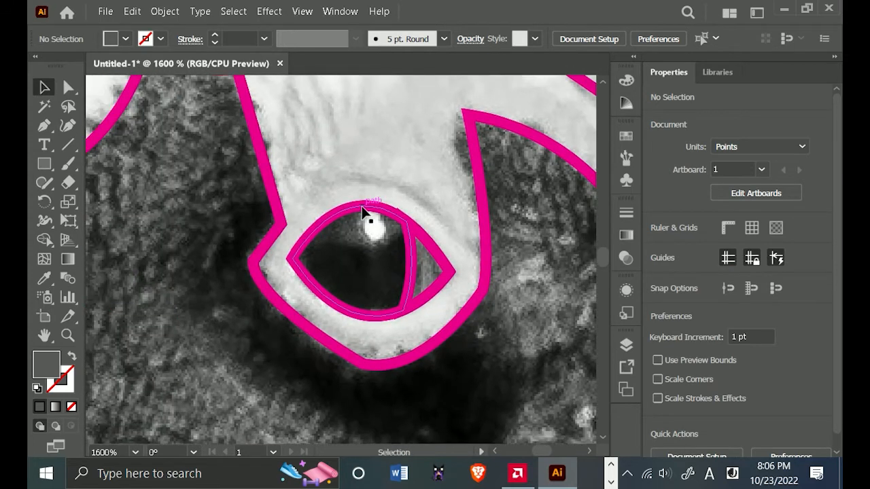
click(362, 210)
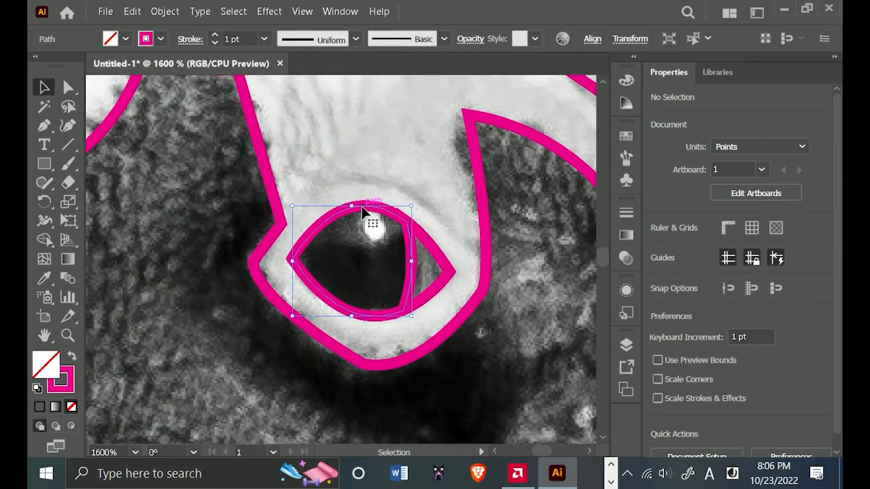
click(44, 278)
click(392, 251)
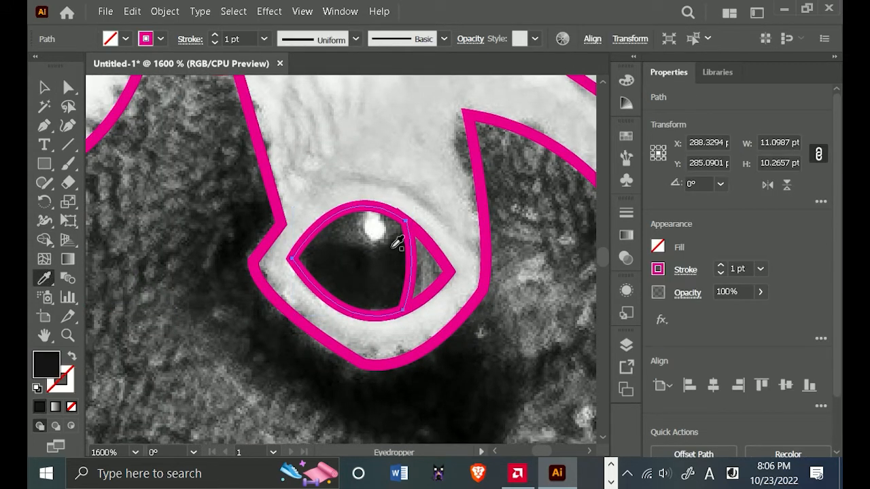
click(44, 87)
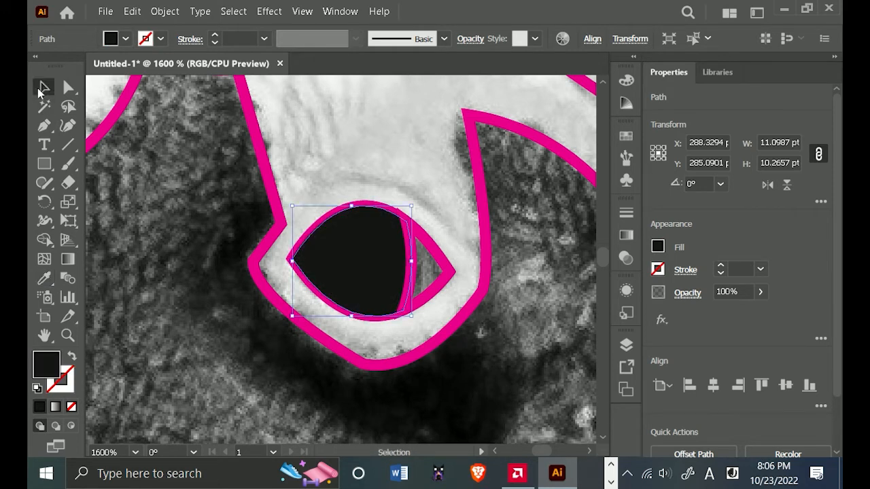
Fill the small corner shape of the eye beside the iris with the mid grey sampled from the photo.
click(441, 267)
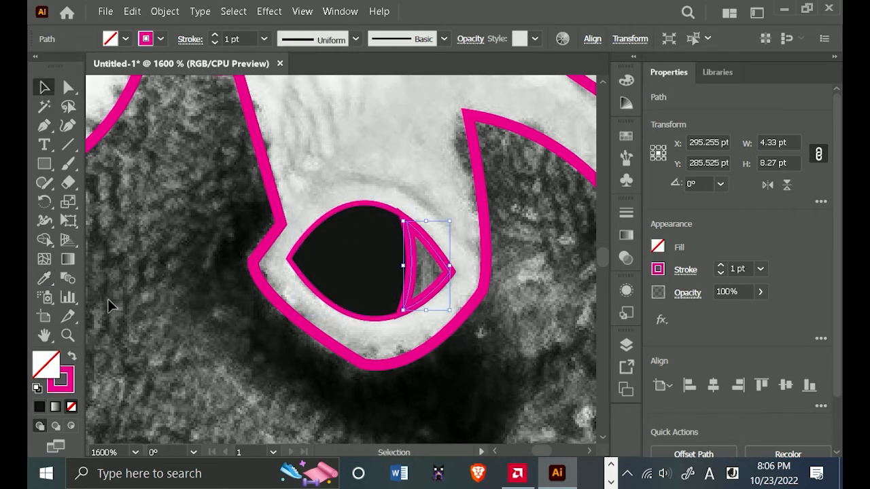
click(44, 277)
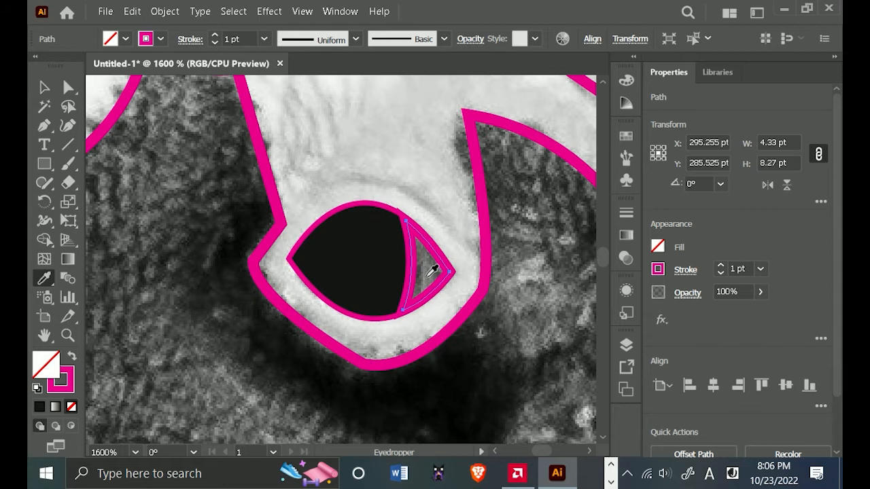
click(431, 273)
scroll(460, 238, down, 4)
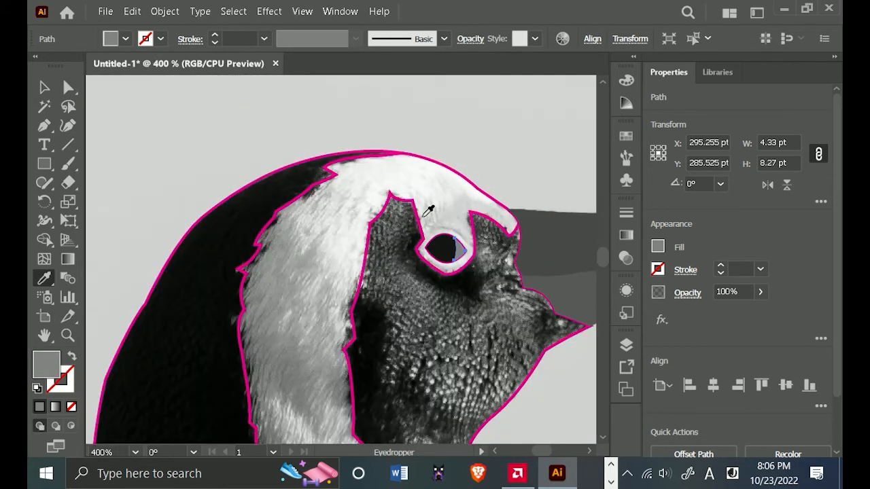
Fill the penguin's back and body shape with a very dark grey sampled from the photo's feathers, undoing the first colour pick.
click(43, 87)
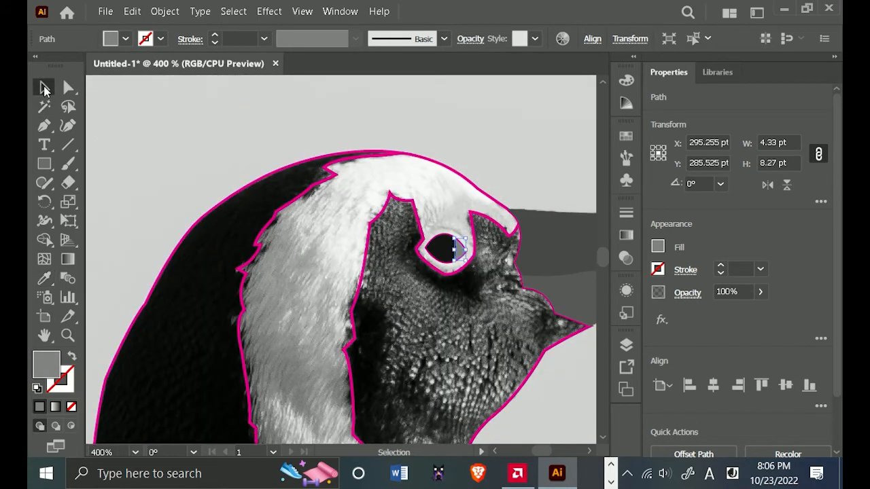
click(240, 191)
drag(235, 429, 357, 254)
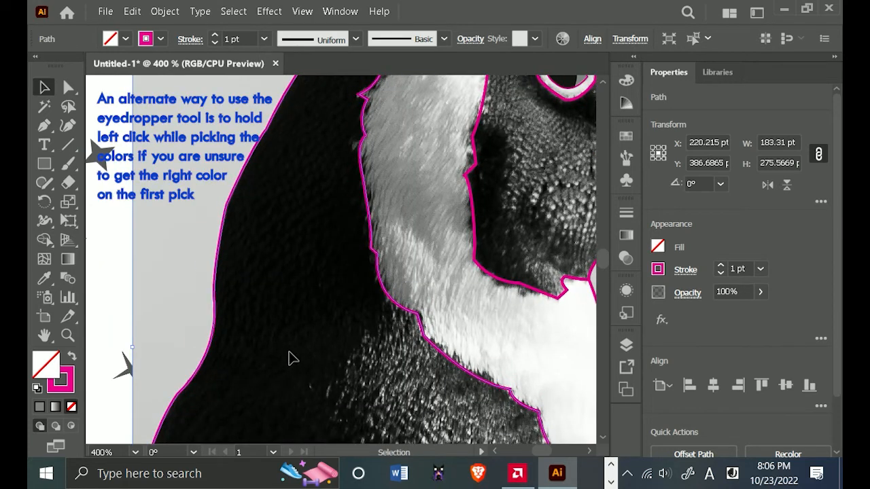
click(46, 278)
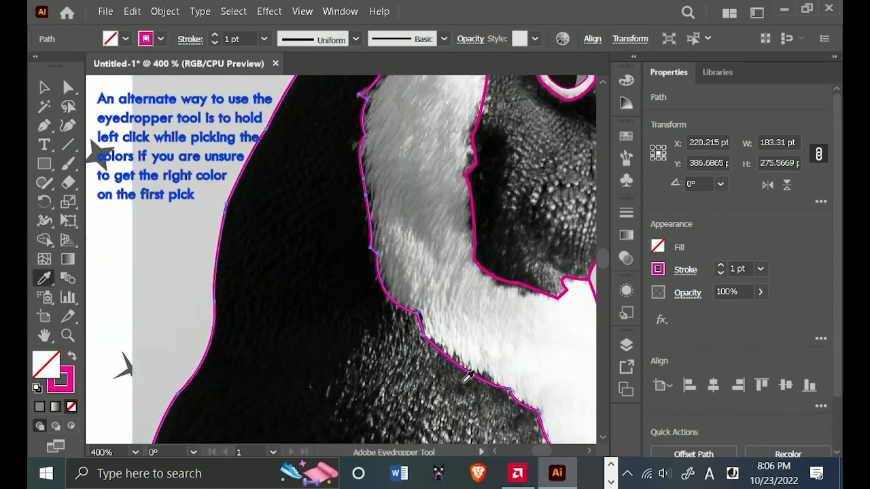
drag(366, 356, 372, 360)
scroll(371, 361, down, 2)
drag(452, 387, 405, 241)
scroll(373, 297, up, 2)
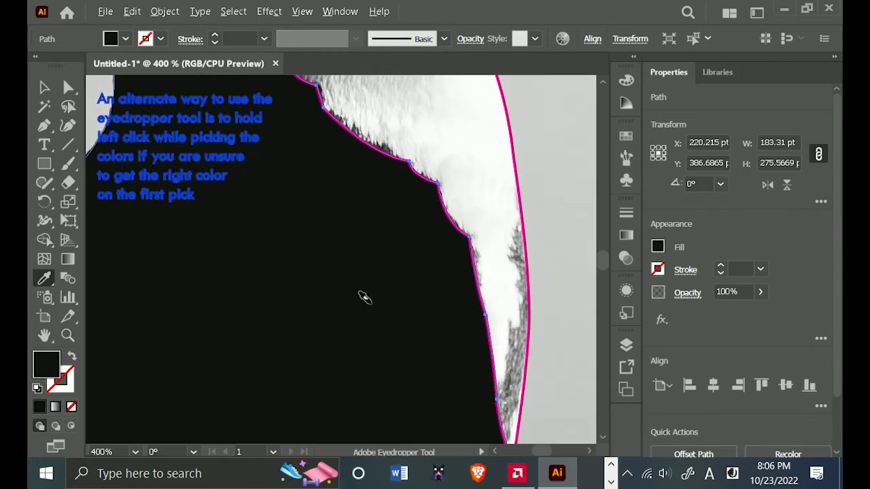
key(ctrl+z)
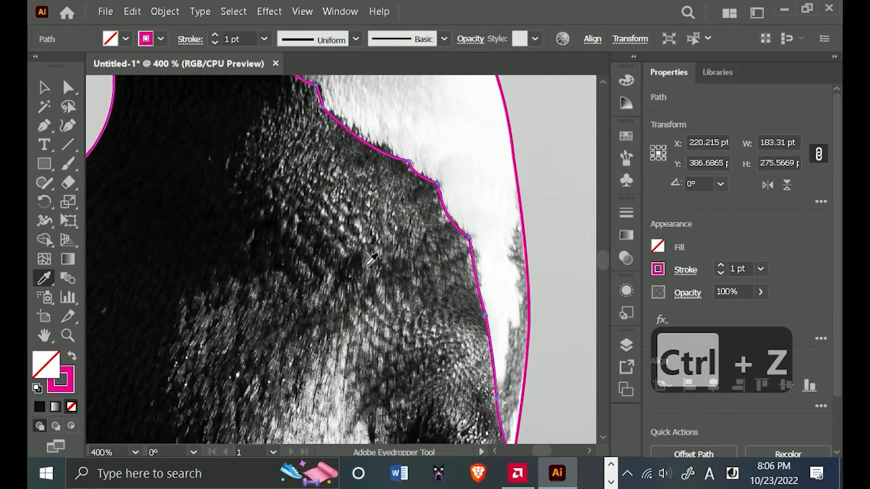
drag(371, 257, 378, 232)
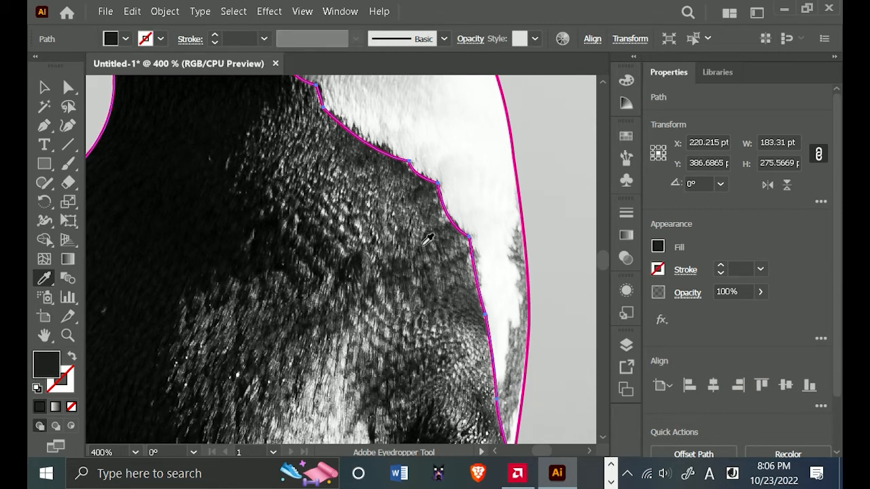
scroll(428, 238, down, 2)
click(44, 88)
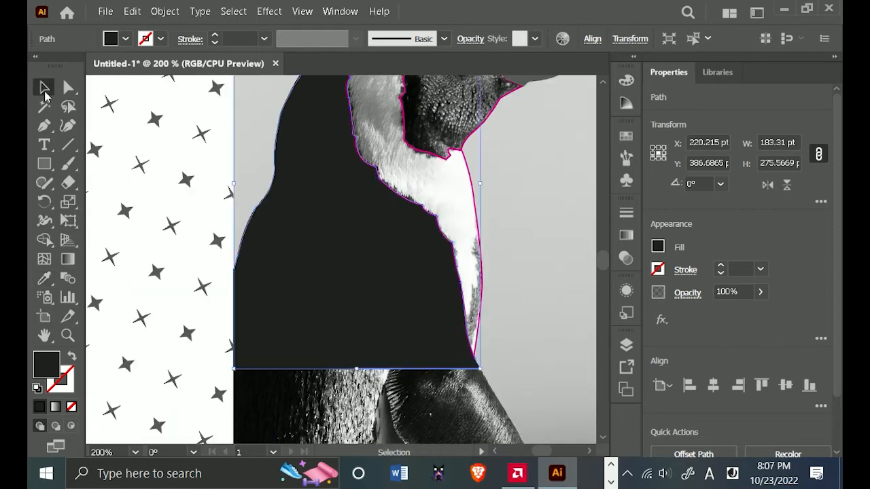
Fill the white head band and chest compound path with an off-white sampled from the neck feathers, and deselect it.
click(446, 179)
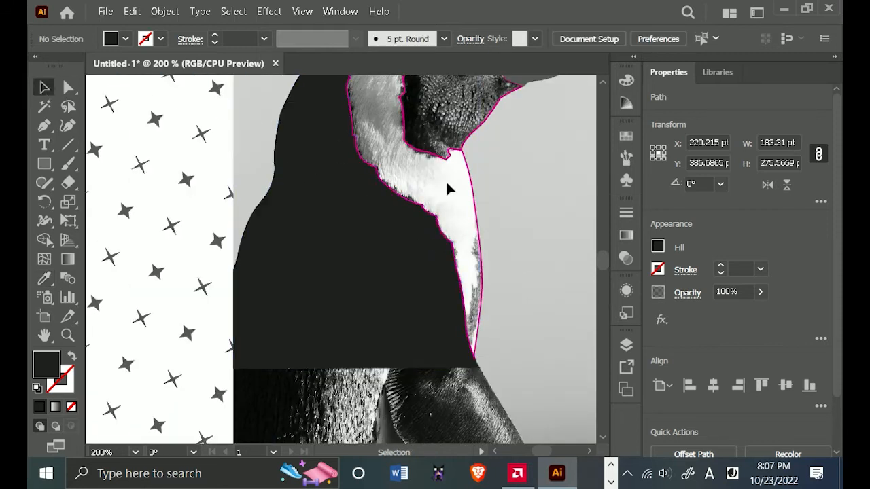
click(474, 218)
scroll(397, 153, up, 4)
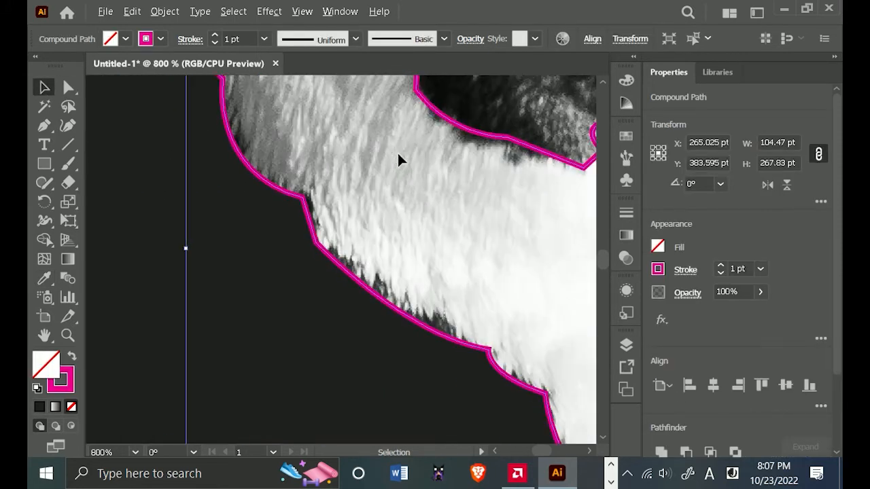
click(45, 279)
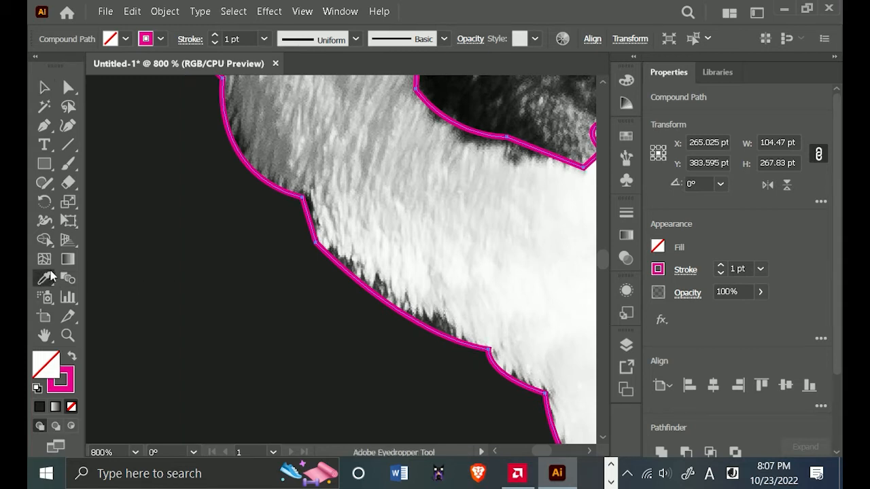
click(348, 204)
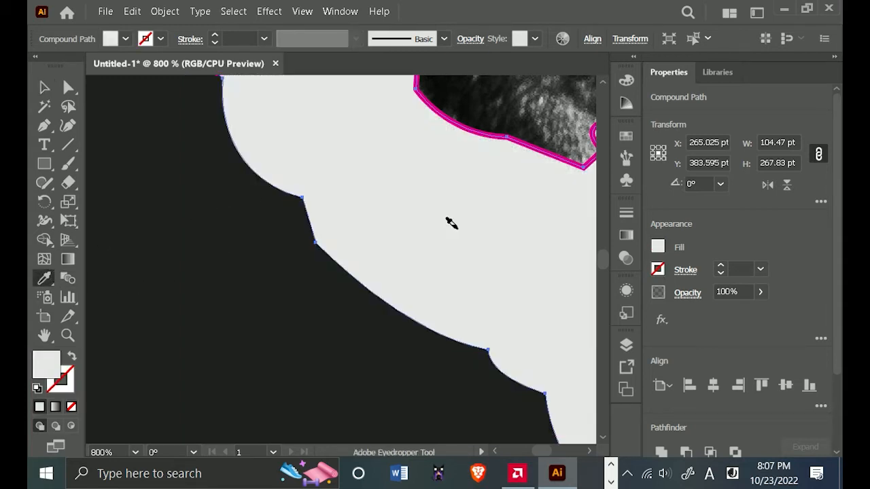
scroll(454, 225, down, 3)
drag(540, 290, 503, 305)
drag(414, 170, 266, 332)
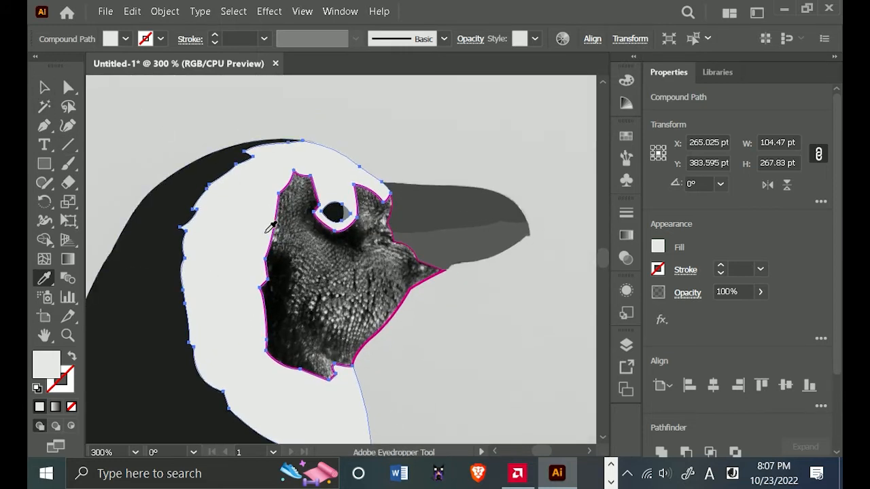
click(52, 89)
click(468, 356)
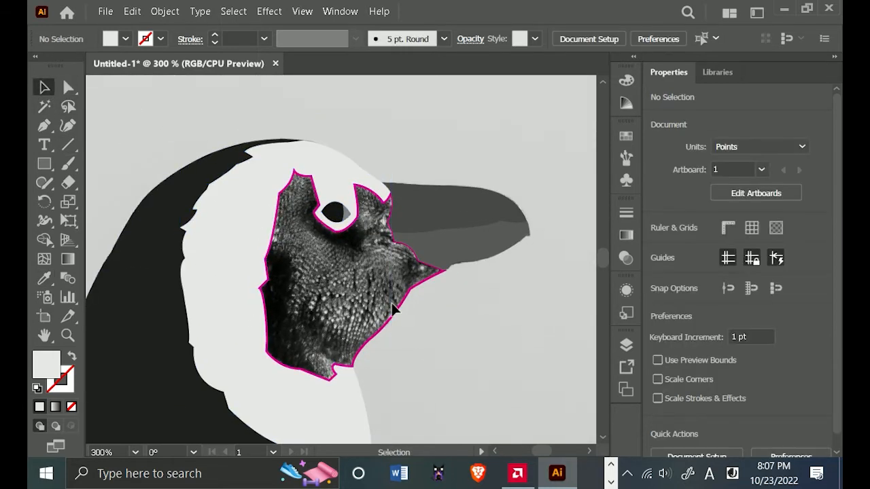
Fill the penguin's face shape with a dark grey sampled near the beak's base, and deselect it.
click(399, 309)
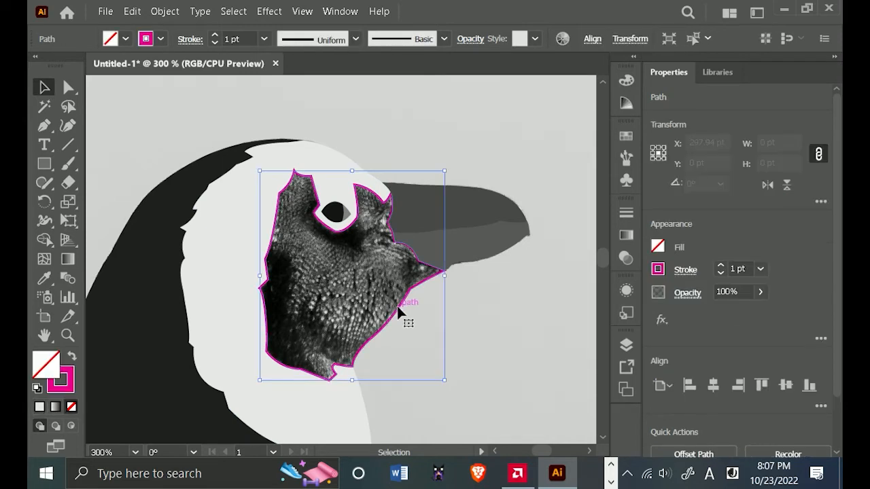
click(44, 278)
scroll(363, 299, up, 2)
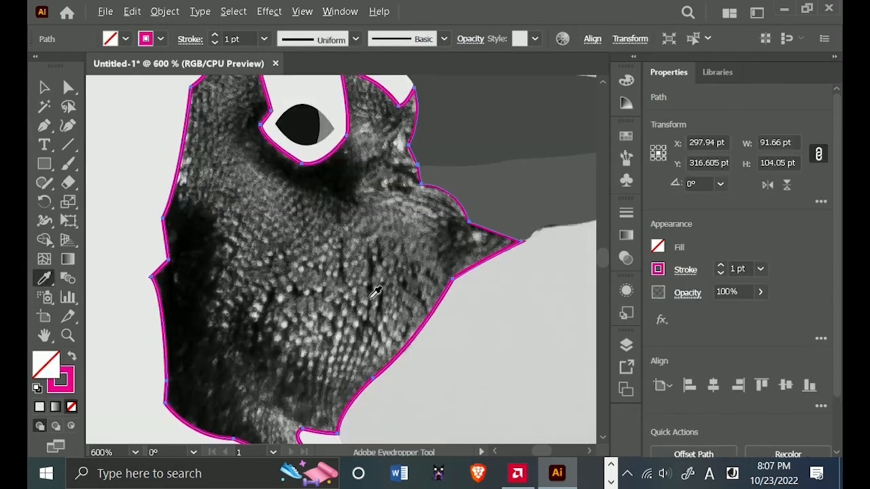
click(449, 264)
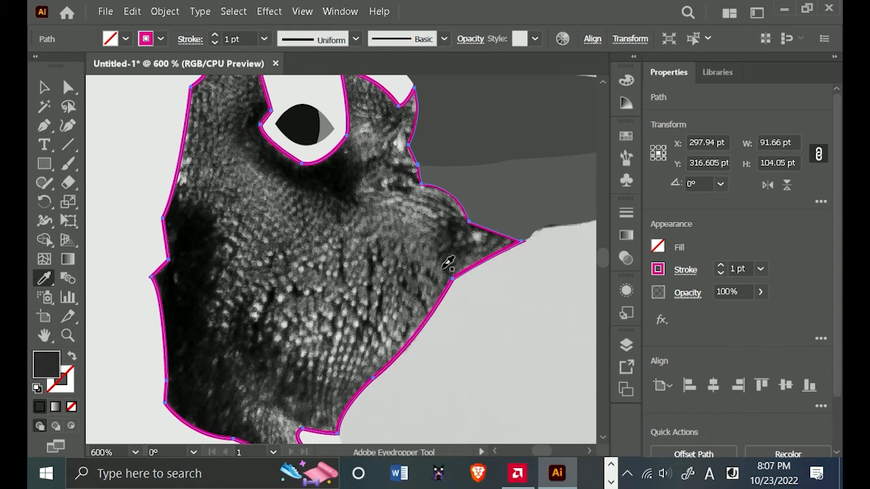
scroll(445, 262, down, 2)
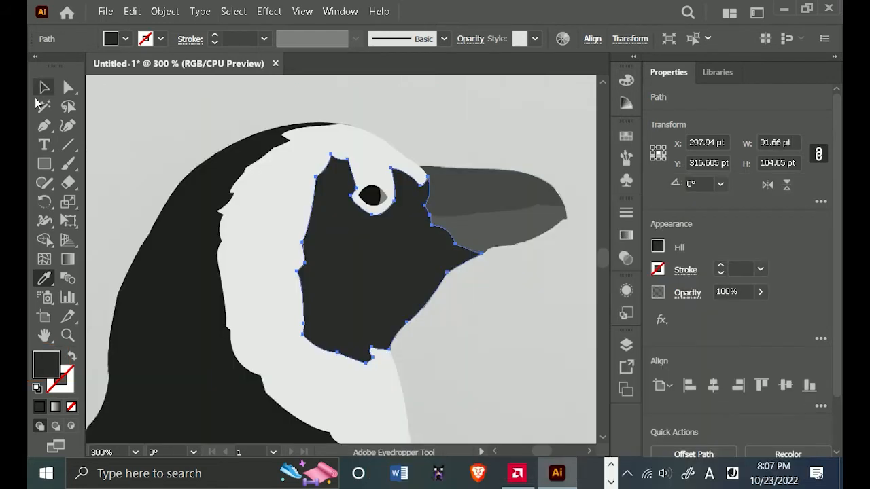
click(43, 88)
scroll(382, 198, down, 2)
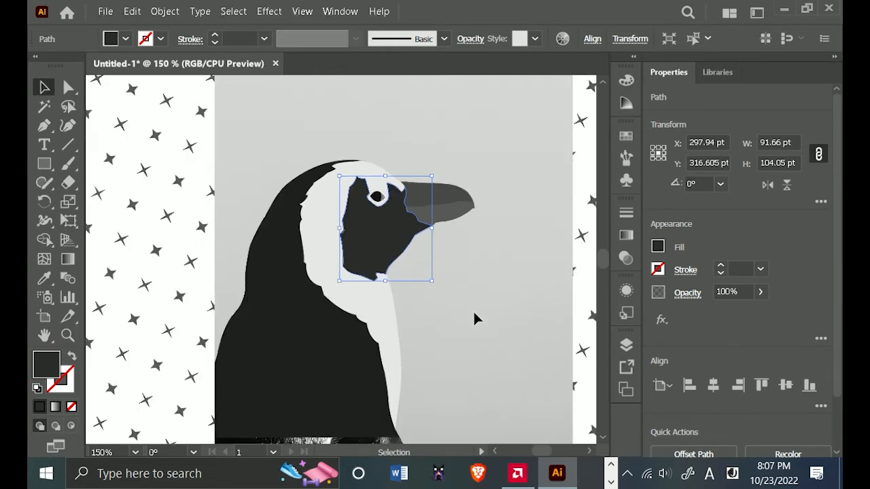
click(473, 311)
drag(478, 318, 456, 289)
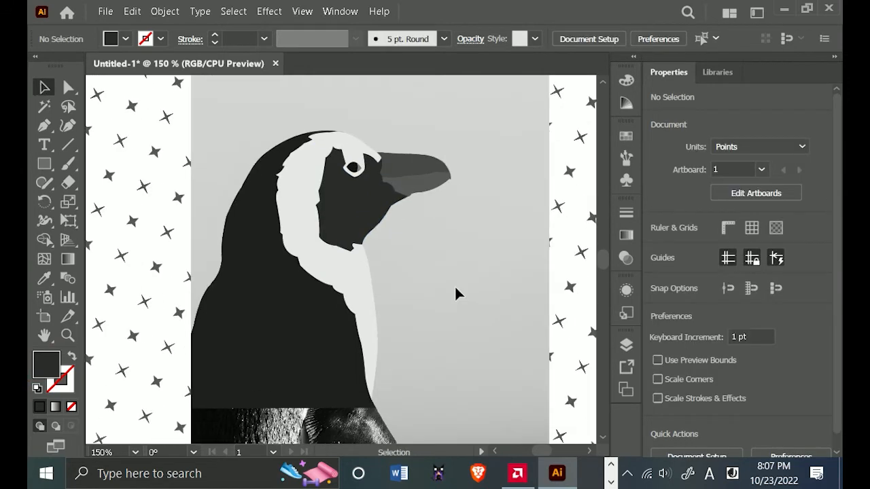
Group all the traced penguin shapes into one object and deselect it.
drag(471, 127, 234, 365)
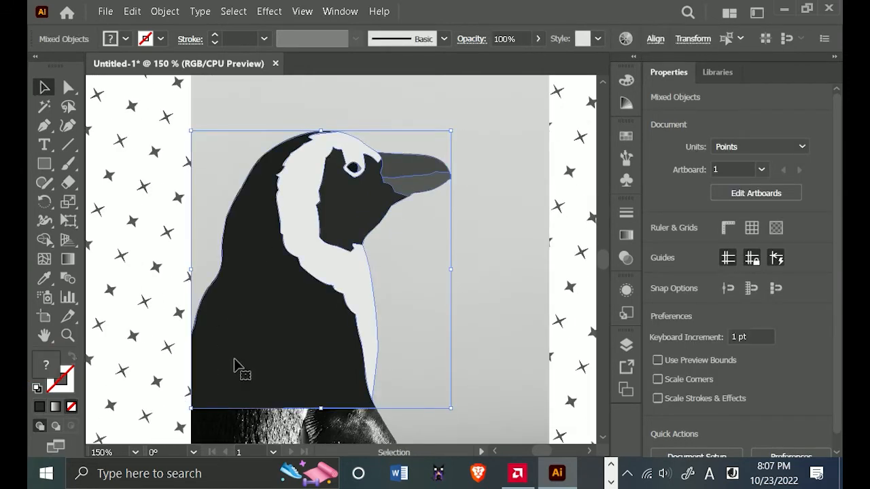
key(a)
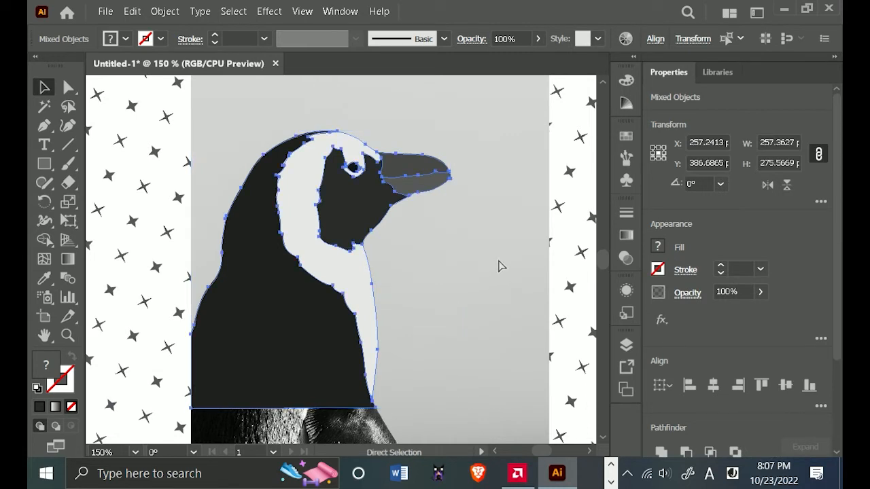
key(ctrl+g)
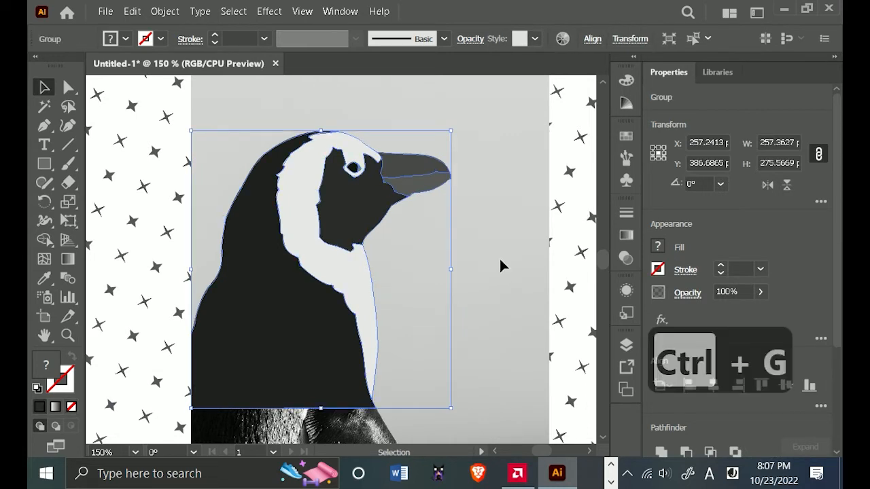
click(535, 308)
scroll(535, 301, down, 2)
drag(535, 301, 468, 263)
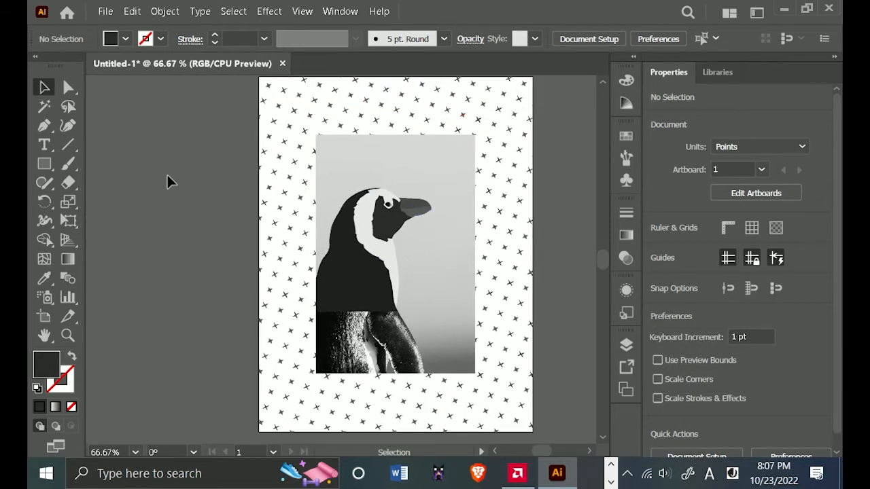
Draw a circle about 383 pt in diameter over the penguin and swap its fill and stroke, leaving only a dark outline.
drag(48, 167, 95, 204)
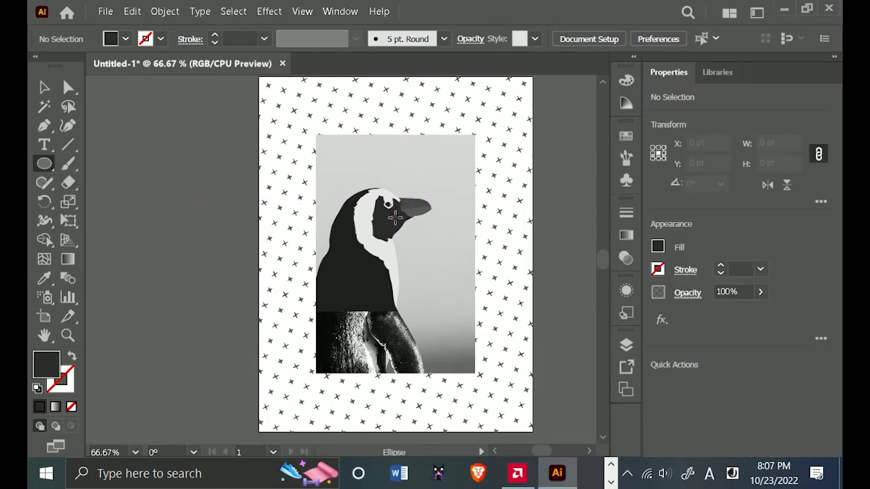
drag(386, 220, 454, 304)
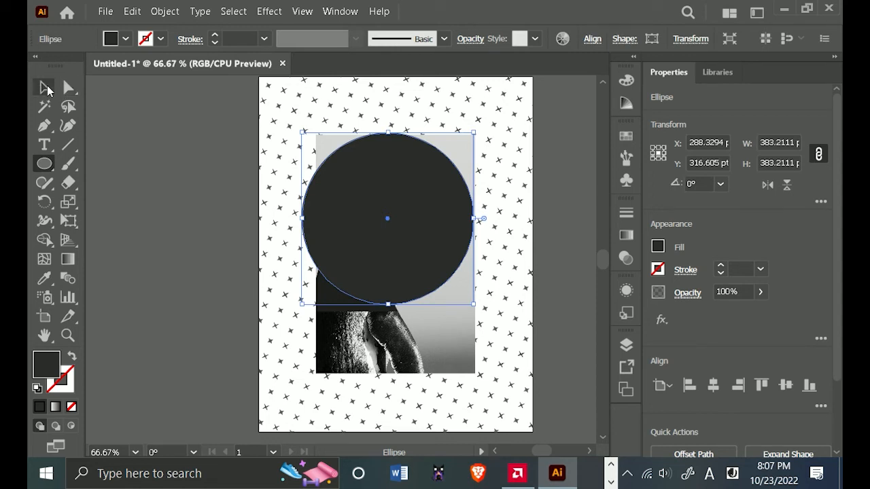
click(45, 87)
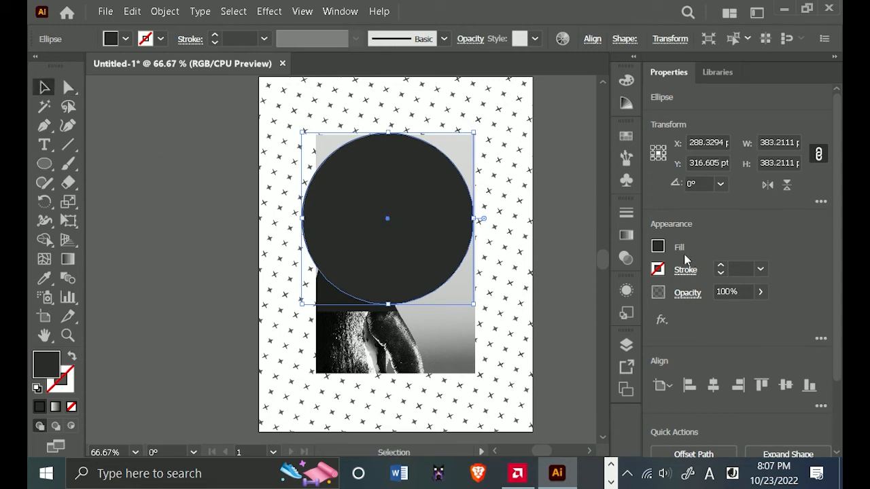
click(71, 358)
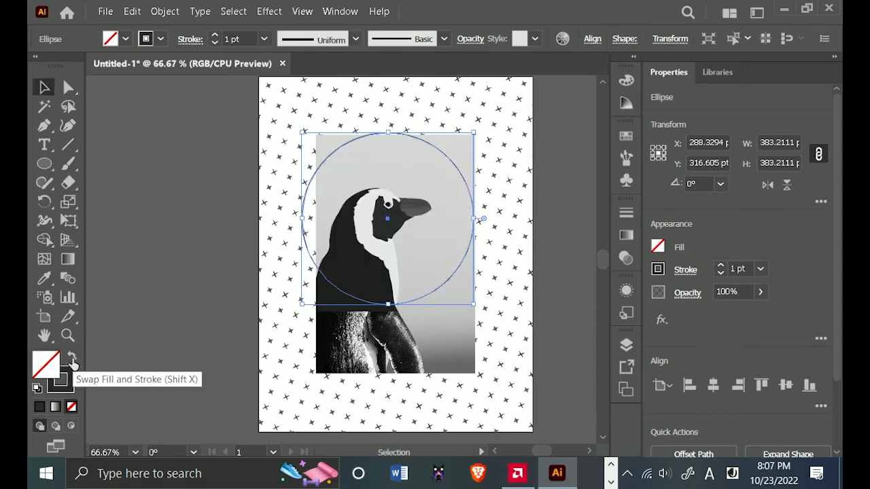
click(164, 326)
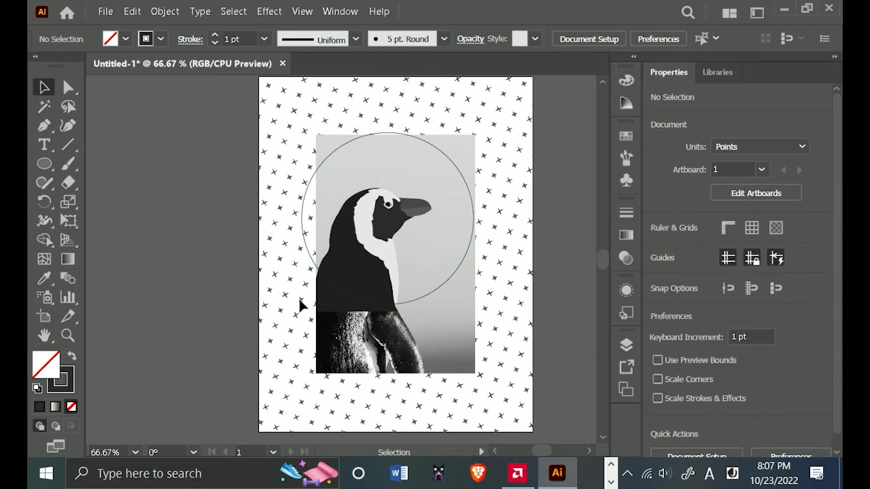
Center the outlined circle on the artboard both horizontally and vertically.
click(452, 277)
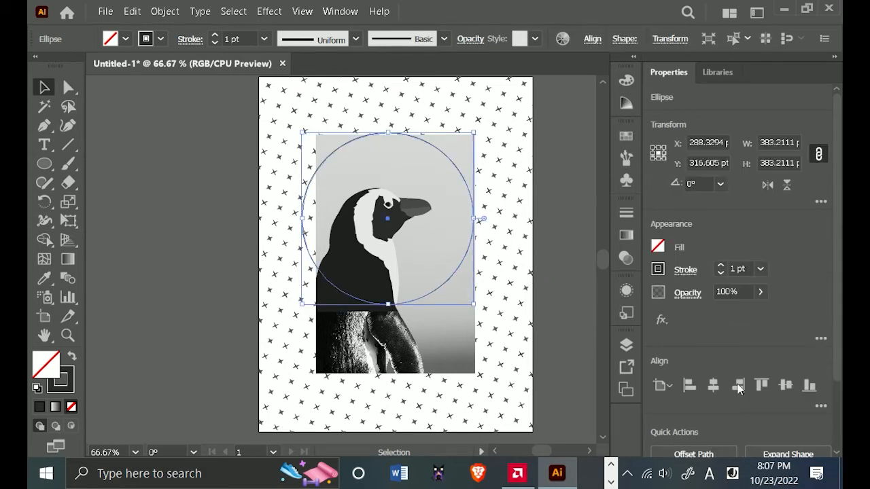
click(713, 385)
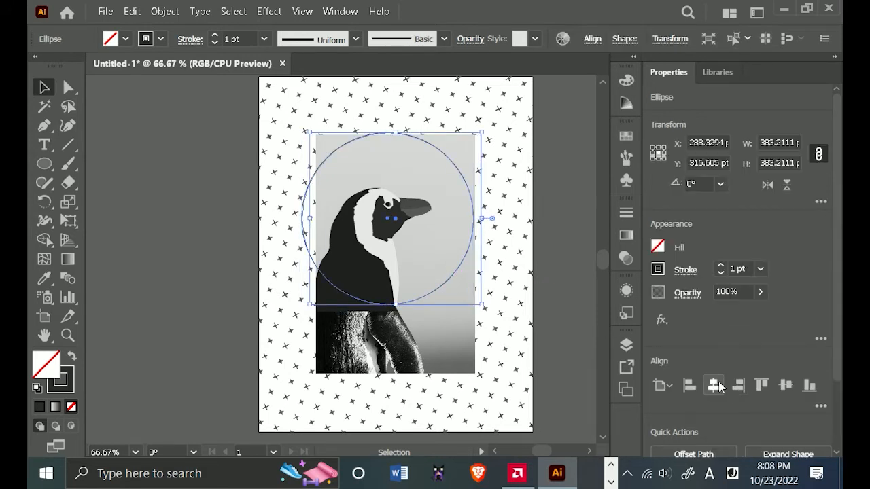
click(785, 385)
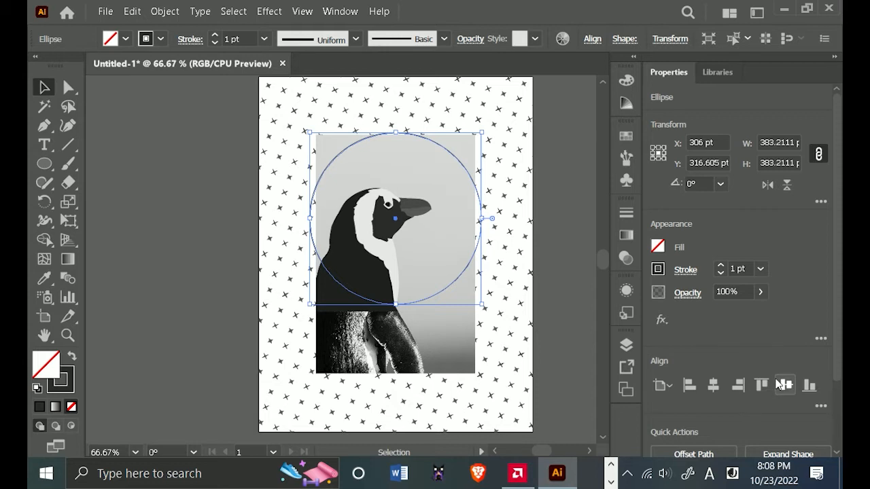
Select the penguin group together with the linked photo and move both down and right so the penguin sits inside the circle, undoing stray changes.
click(361, 287)
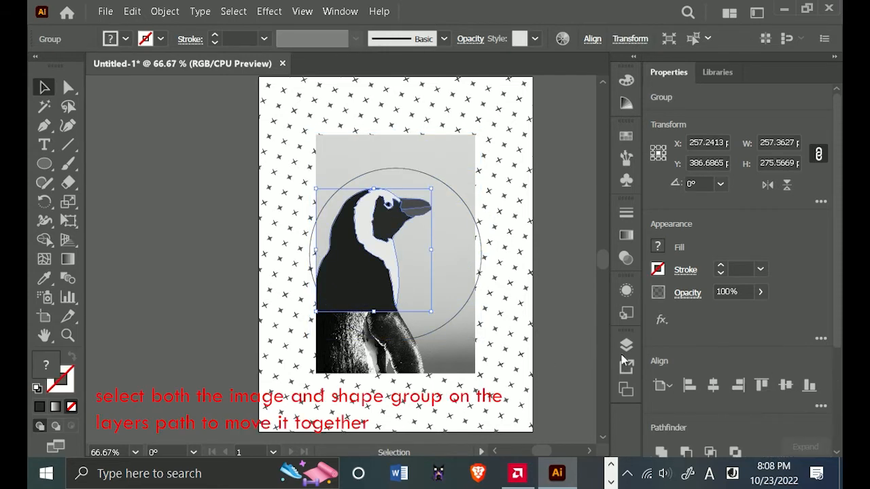
click(627, 345)
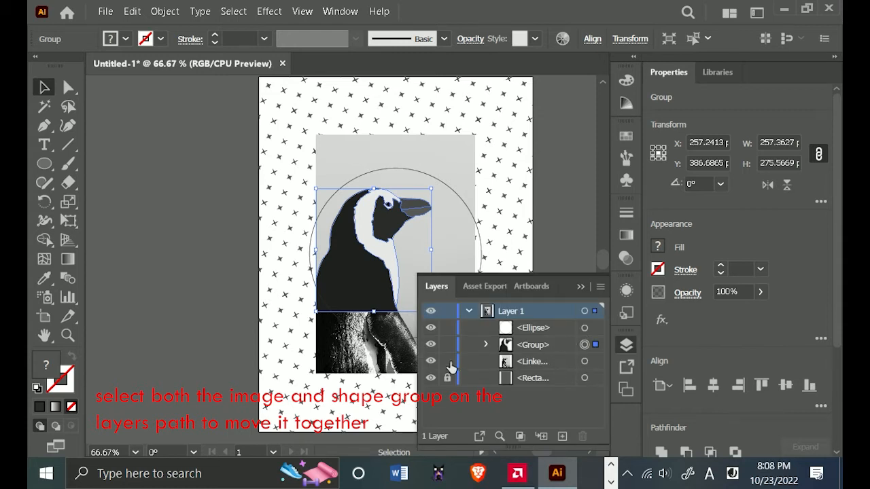
shift+click(593, 361)
click(581, 287)
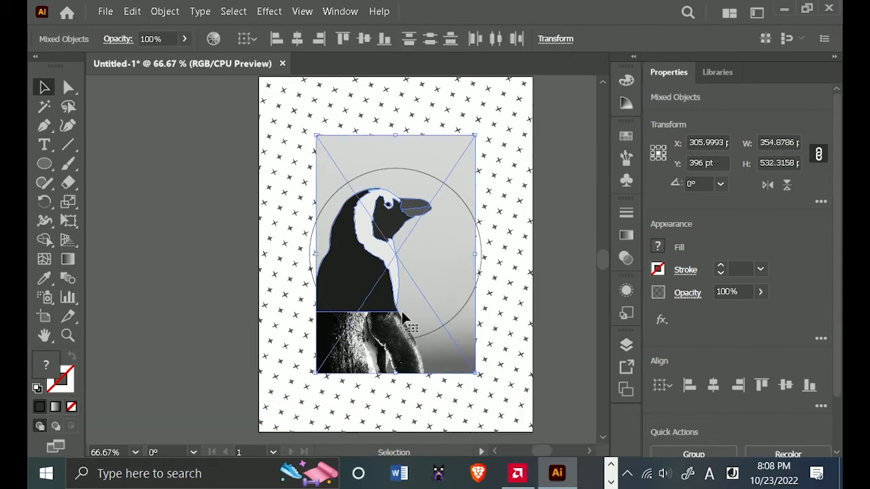
drag(385, 303, 408, 325)
key(ctrl+z)
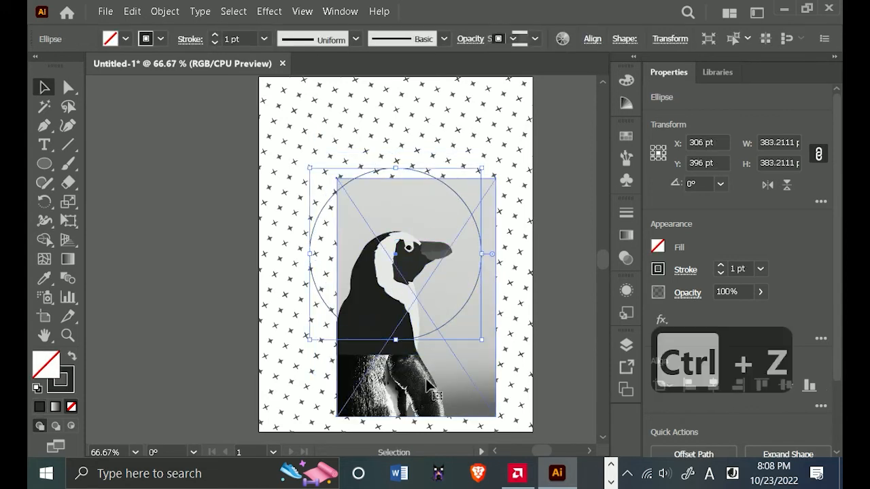
click(389, 347)
shift+click(357, 355)
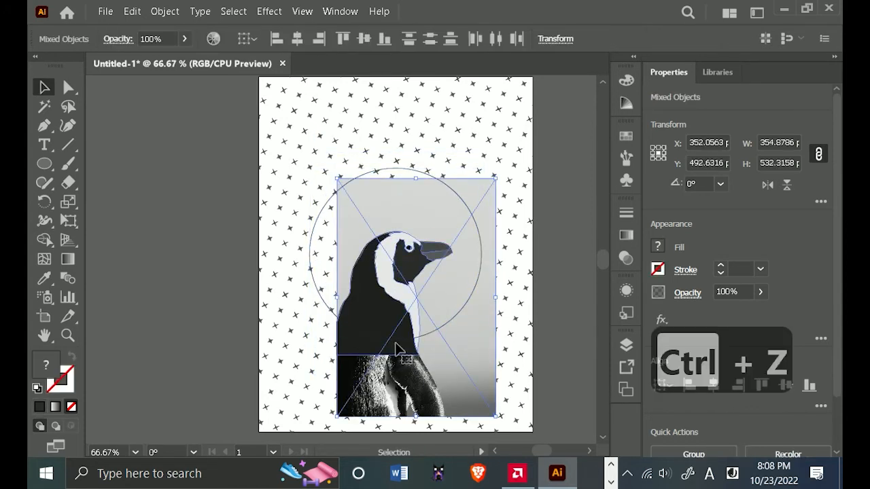
drag(363, 354, 359, 342)
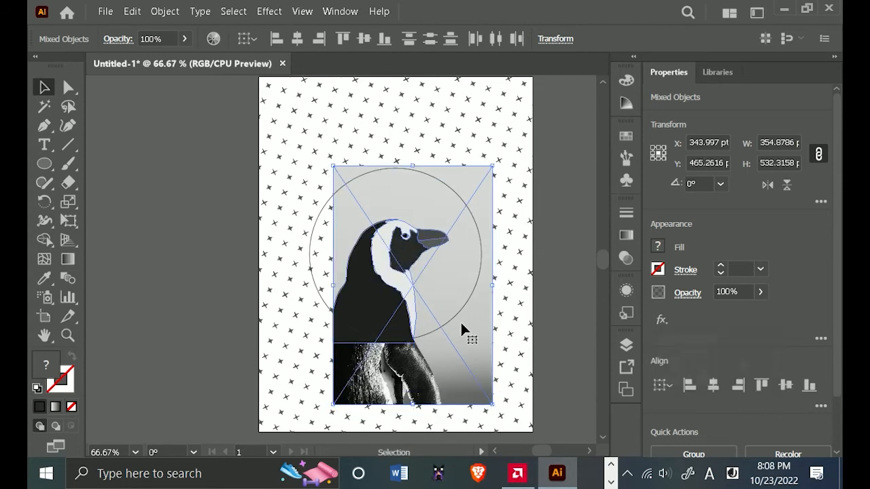
Nudge the photo and penguin group up 5 pt and slightly right within the circle, and deselect them.
key(Right)
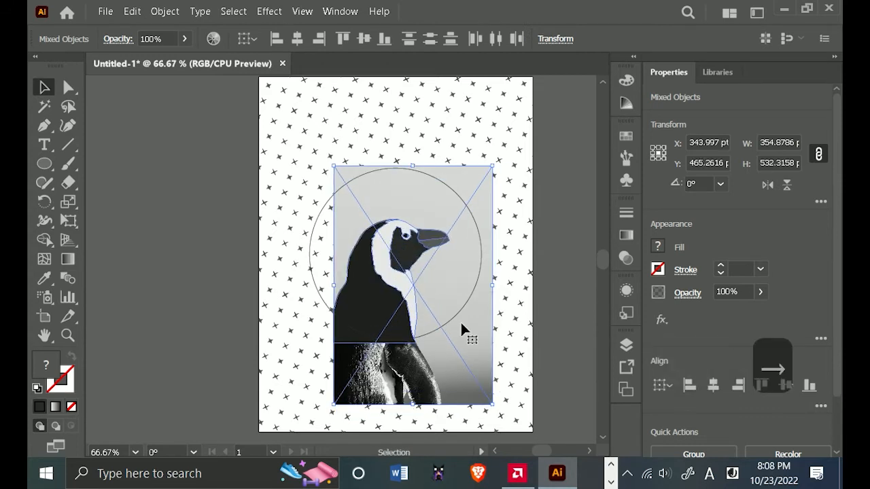
key(Up)
key(Up)
key(Up)
key(Up)
key(Up)
key(Right)
key(Right)
key(Right)
key(Right)
key(Right)
key(Right)
key(Right)
key(Right)
key(Right)
key(Right)
key(Right)
key(Right)
key(Right)
key(Right)
key(Right)
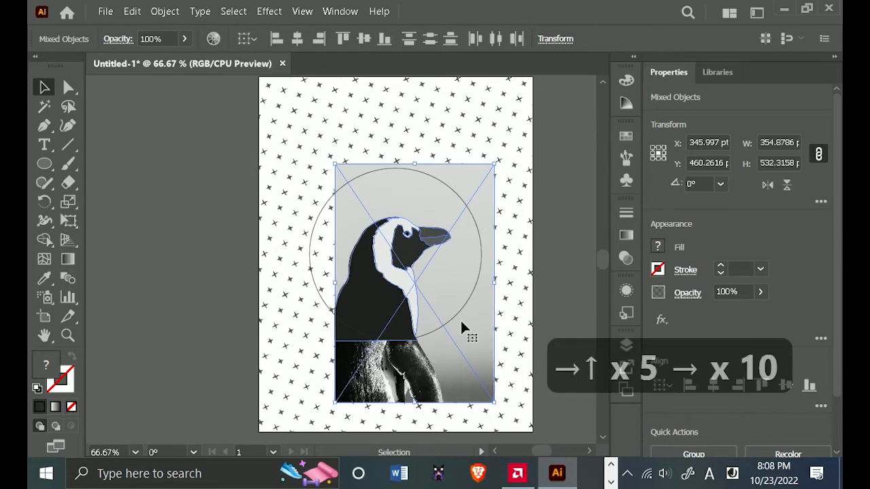
key(Left)
key(Left)
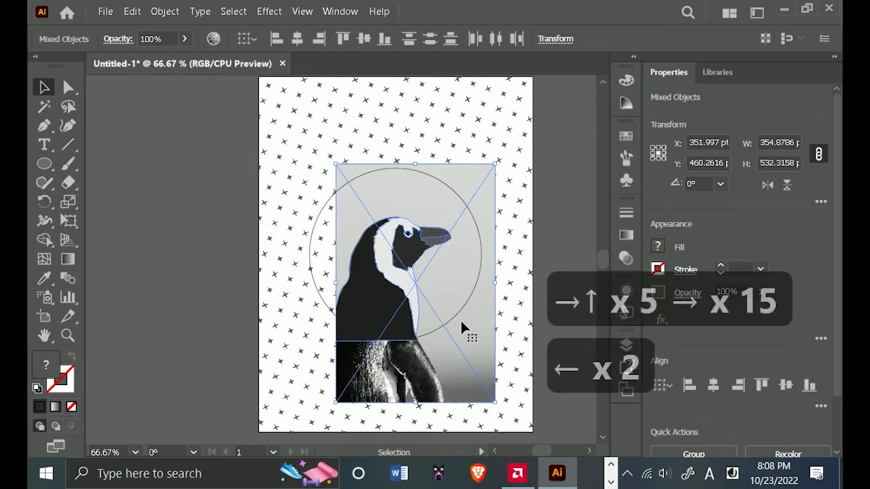
click(563, 187)
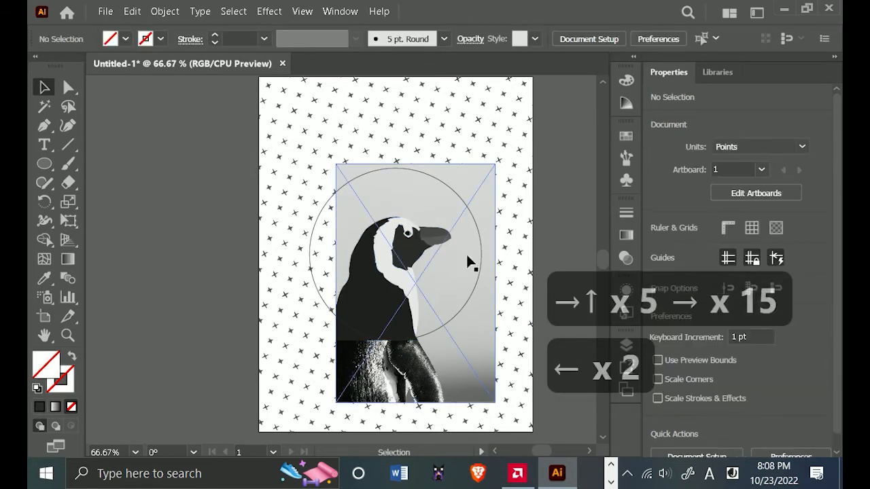
Lock the circle so it stays fixed, and select the penguin group.
scroll(476, 253, up, 1)
scroll(495, 268, down, 2)
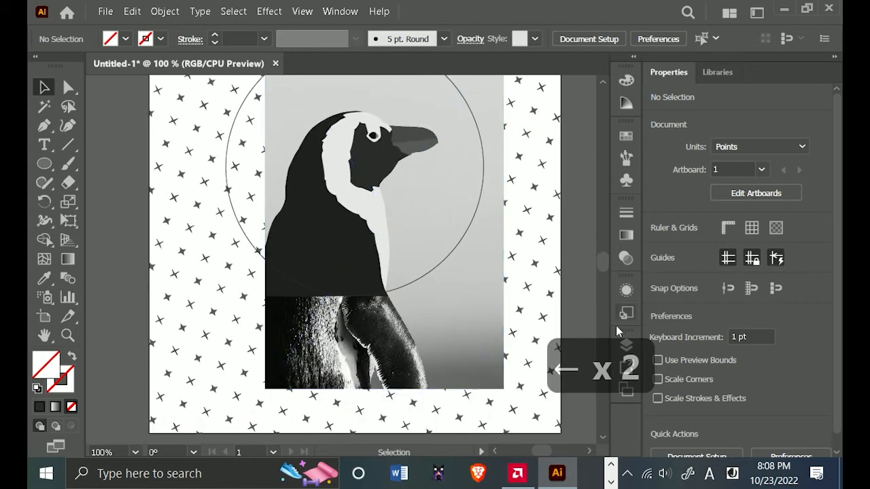
click(625, 350)
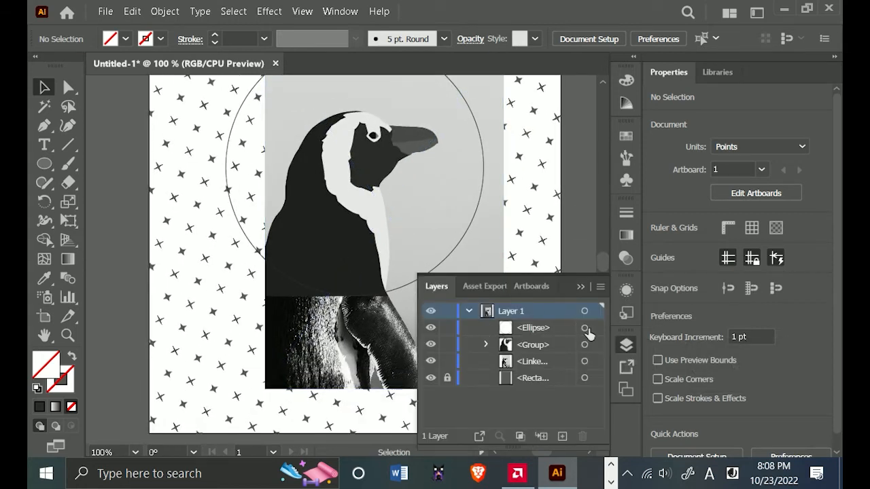
click(585, 328)
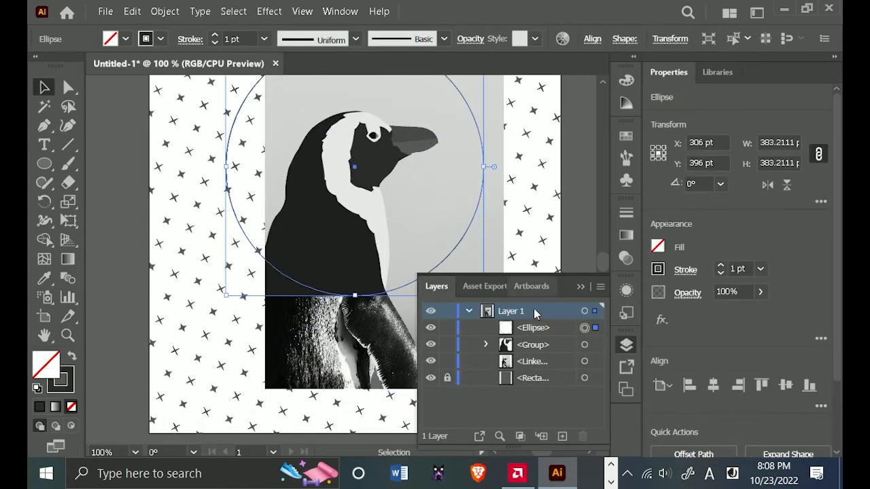
click(585, 345)
scroll(472, 207, down, 1)
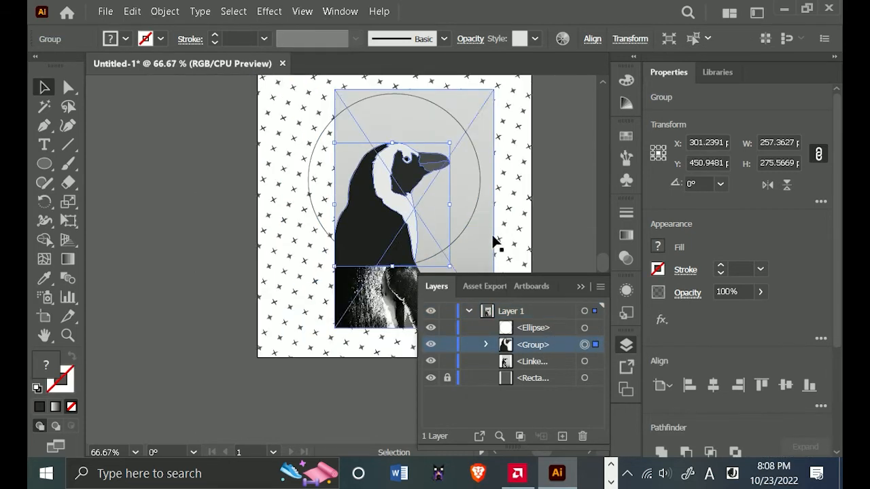
click(447, 328)
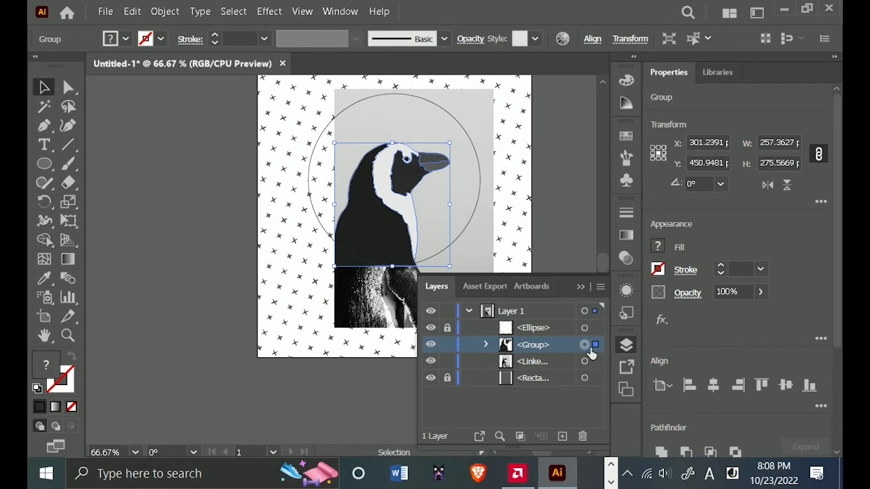
Duplicate the penguin group in place in front and unite the copy into a single silhouette path.
click(550, 227)
click(410, 227)
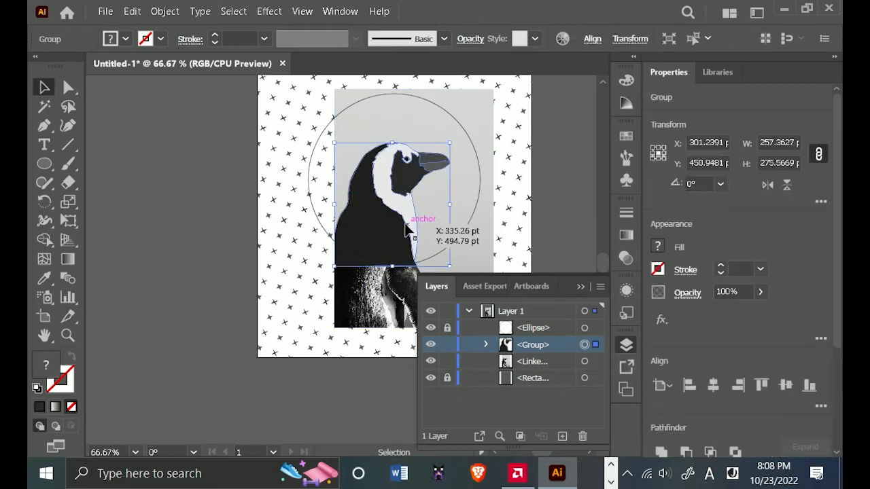
key(ctrl+c)
key(ctrl+f)
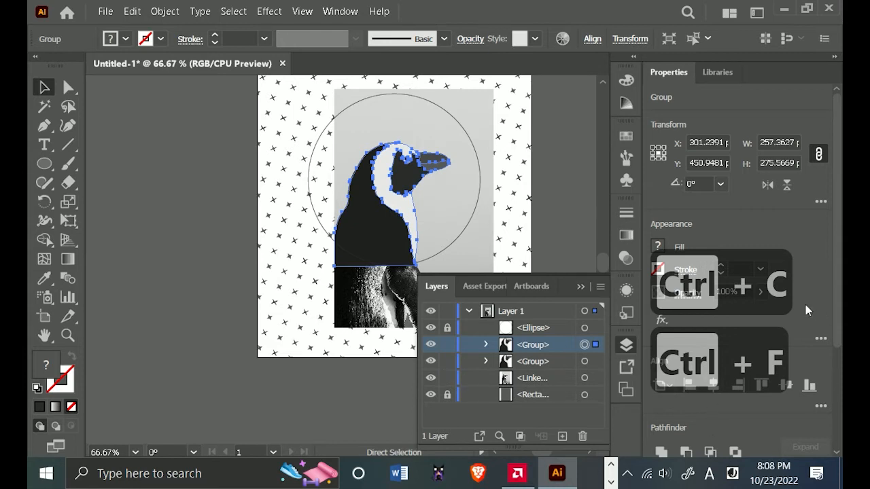
scroll(675, 438, down, 4)
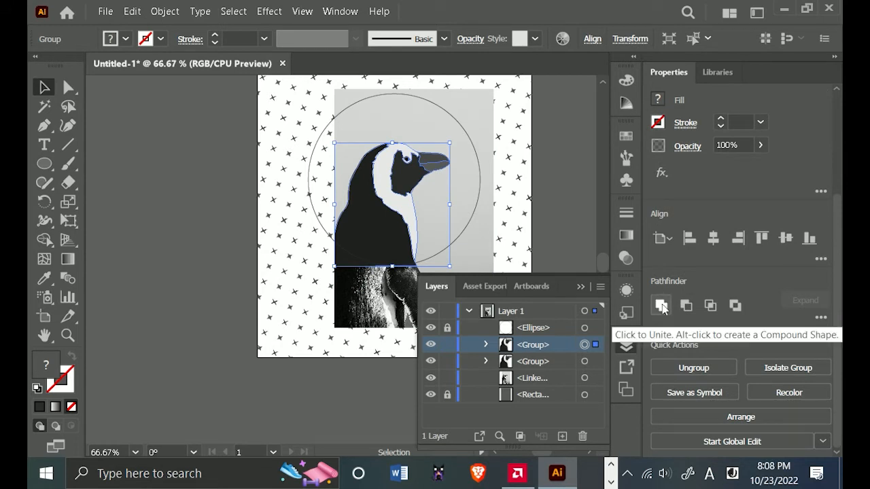
click(662, 306)
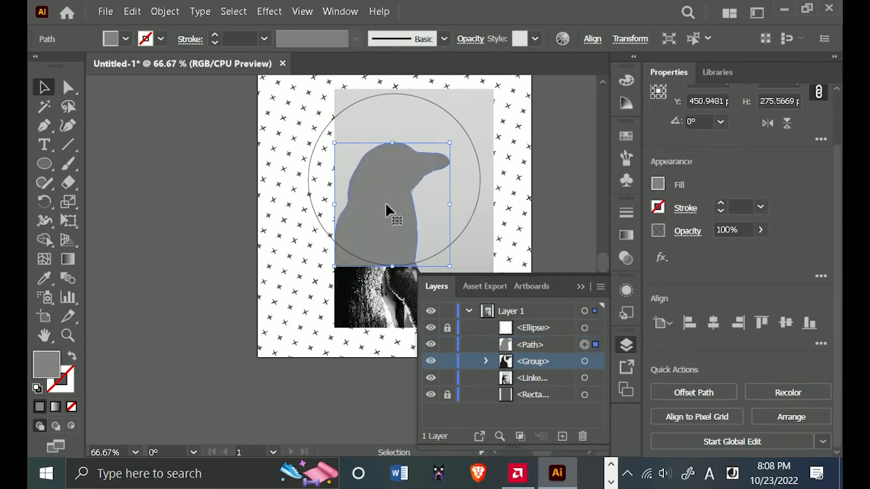
Move the united silhouette path beneath the penguin group in the stacking order, and hide the group and the circle.
click(573, 346)
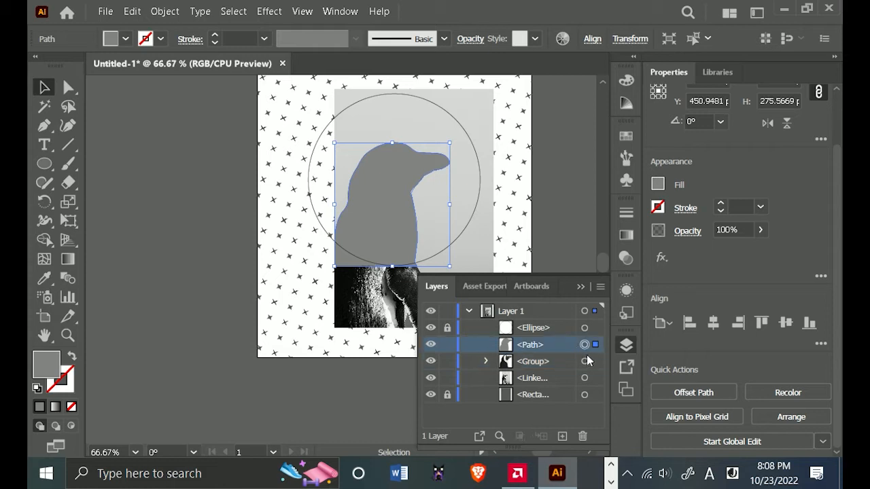
drag(530, 346, 534, 366)
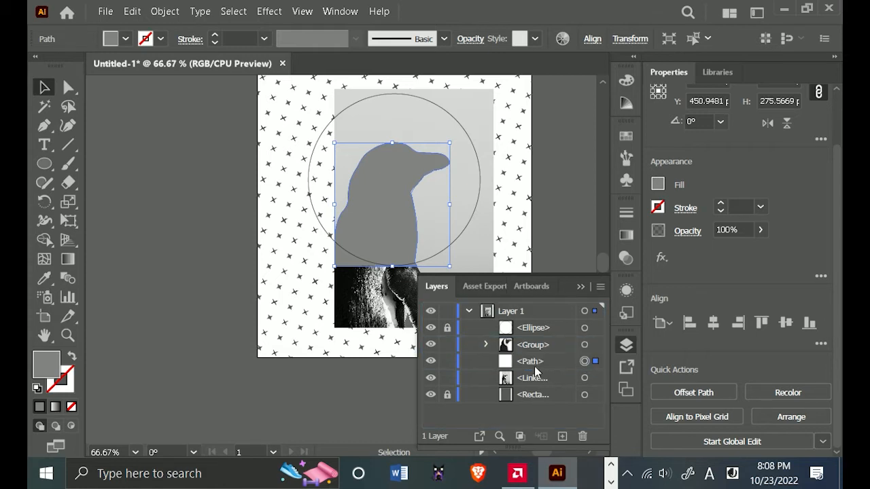
click(431, 345)
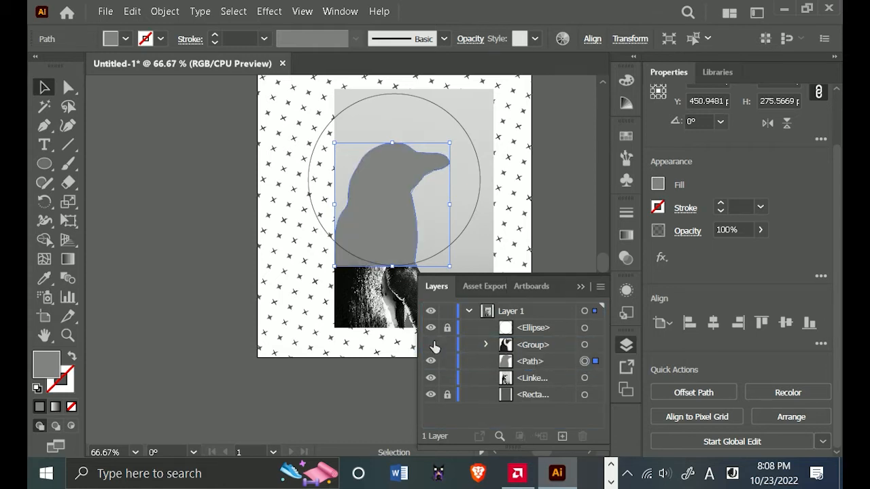
click(432, 329)
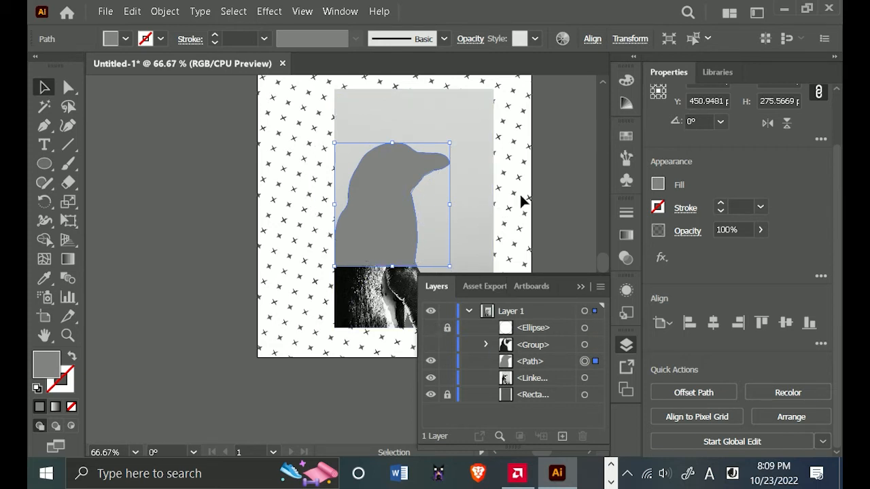
Select the penguin silhouette and the photo, and clip the photo to the silhouette with a clipping mask.
click(231, 213)
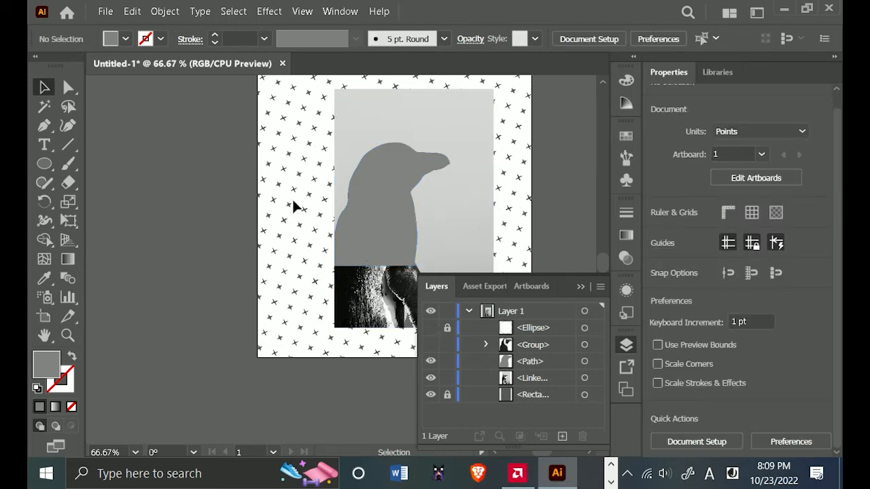
drag(293, 204, 409, 289)
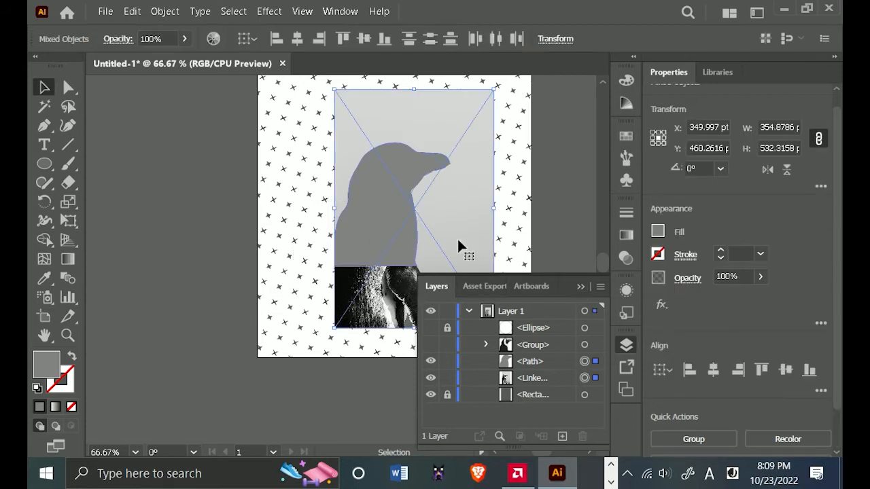
right_click(393, 215)
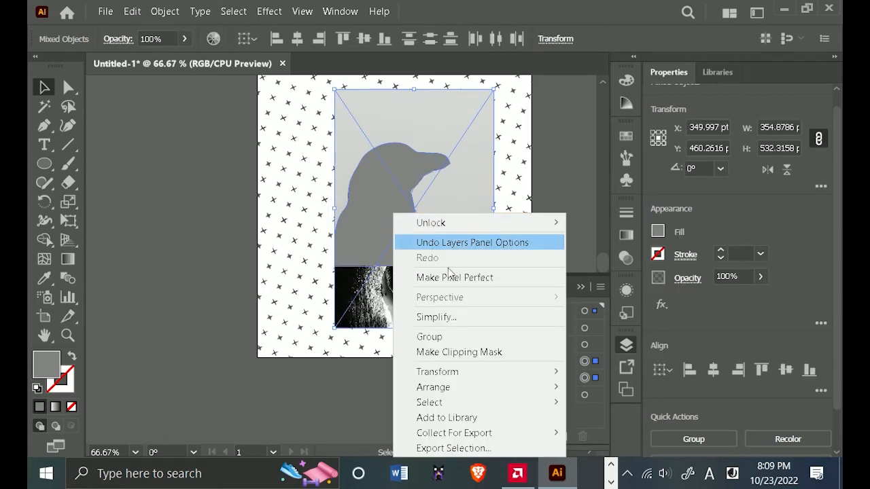
click(456, 352)
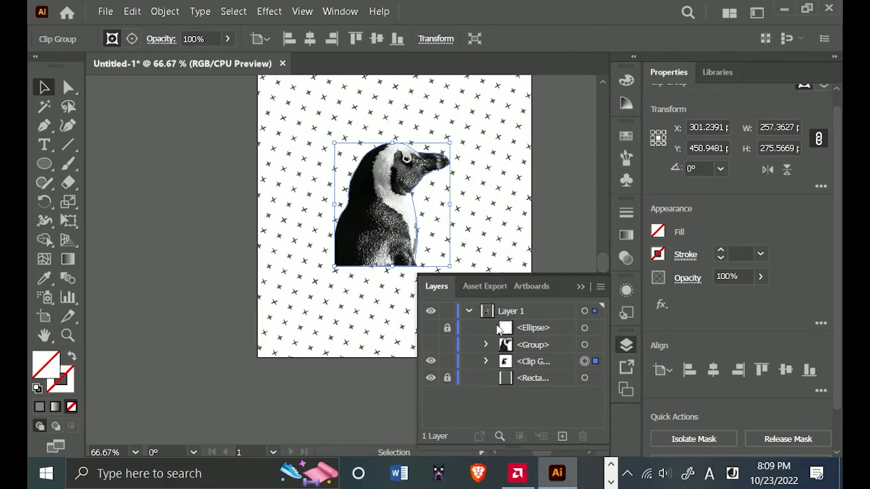
Stack the clipped penguin photo above the unhidden penguin group, and unlock the circle.
click(431, 345)
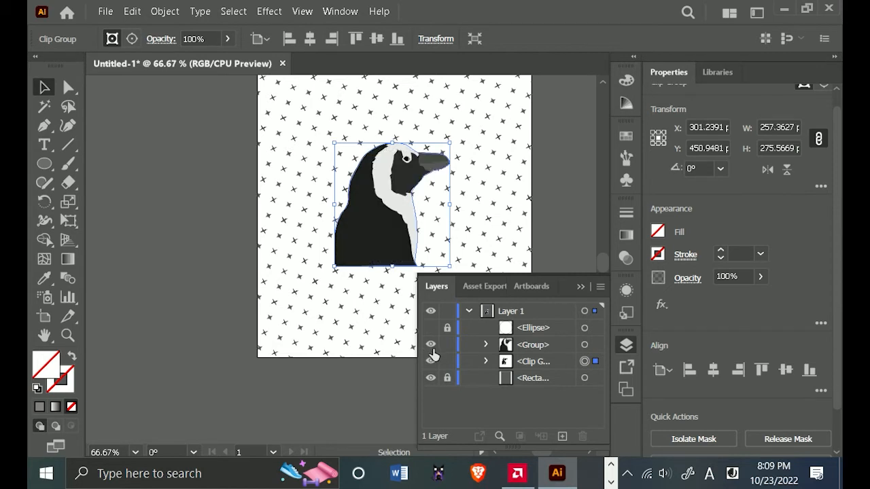
drag(513, 366, 536, 338)
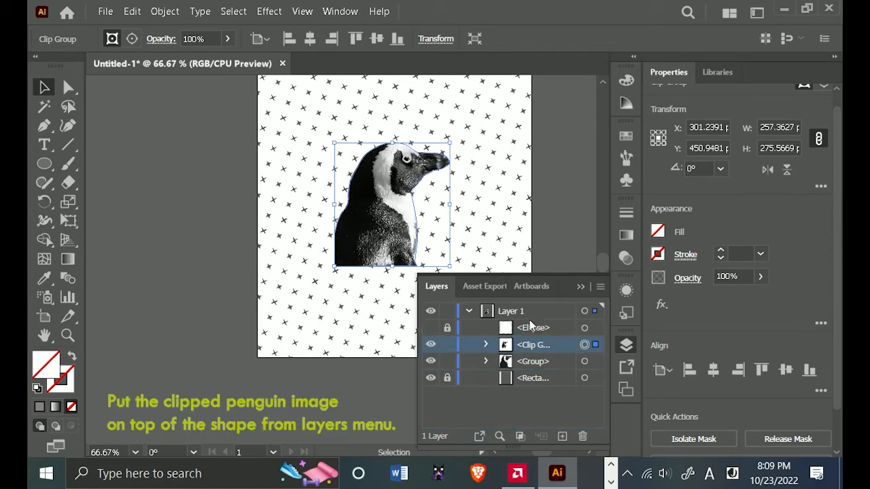
click(447, 329)
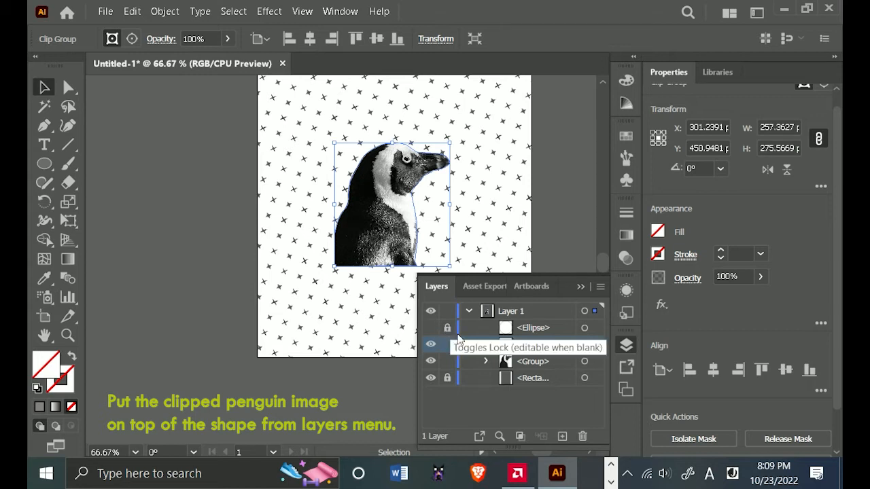
click(447, 328)
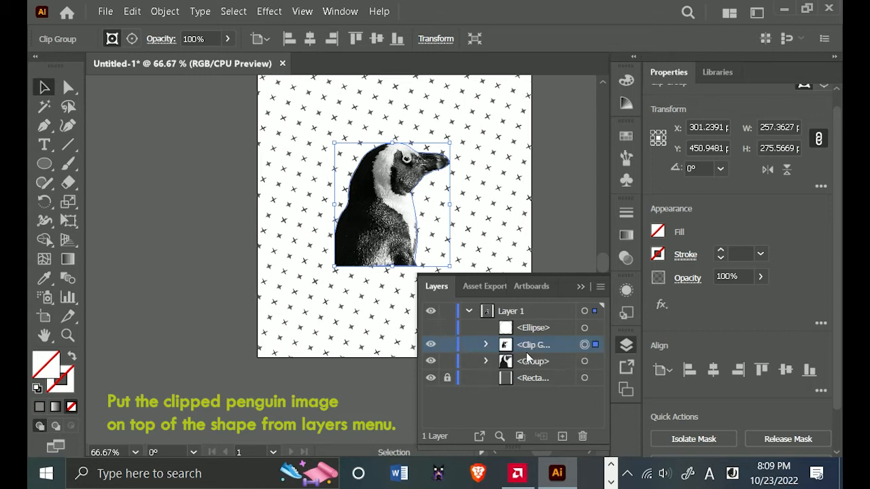
Select the clipped penguin photo and set its opacity to 21%.
click(431, 346)
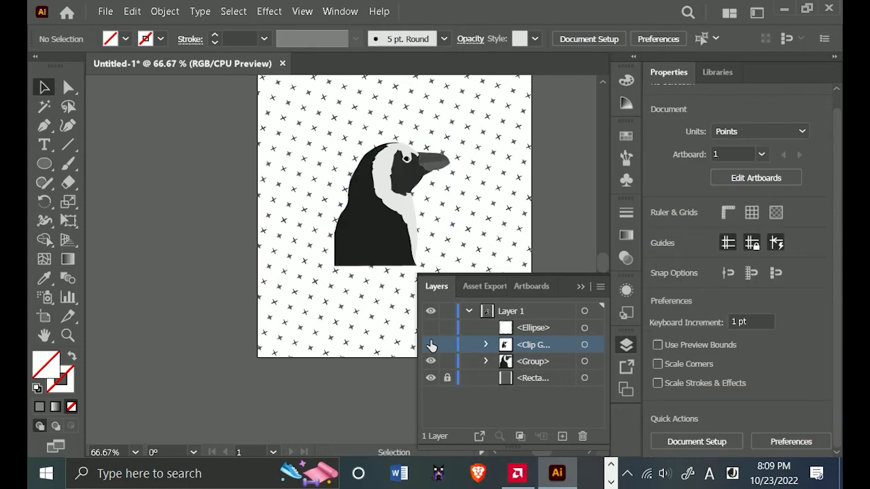
click(431, 346)
click(537, 362)
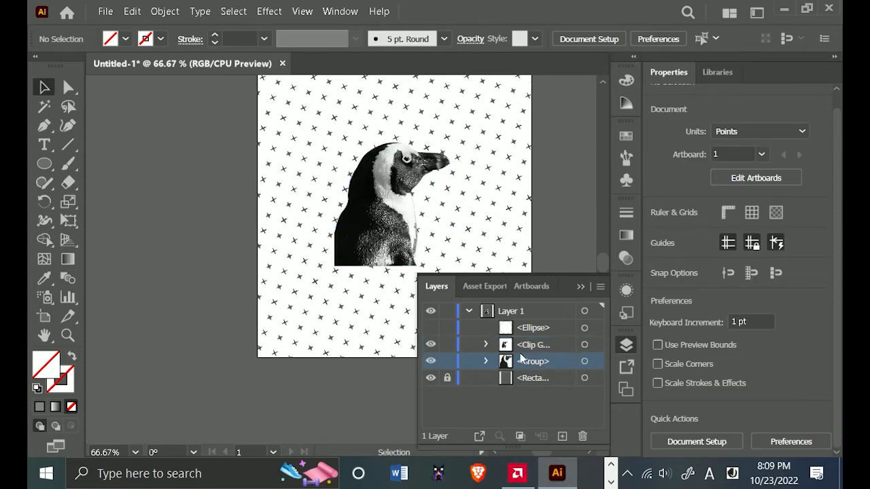
click(533, 346)
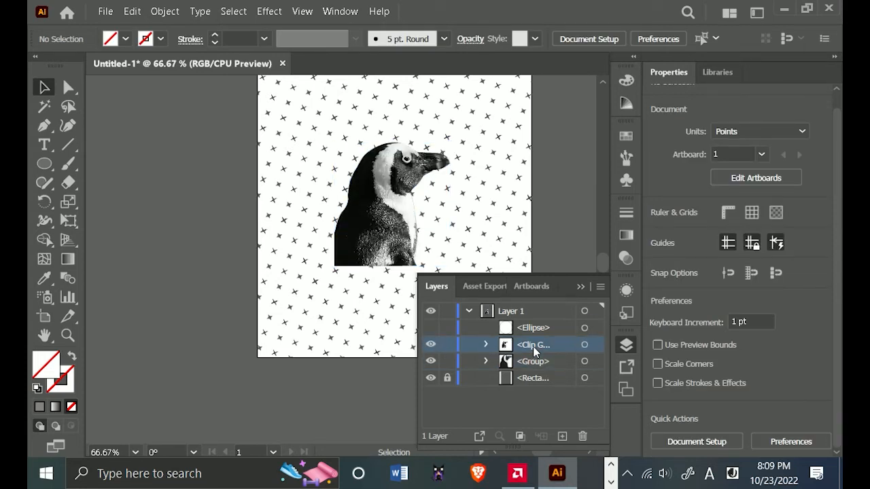
click(597, 346)
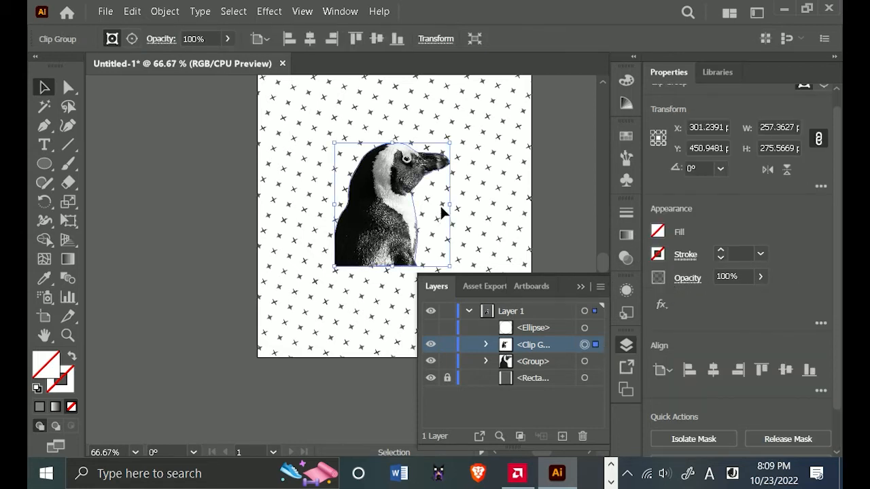
scroll(440, 204, up, 2)
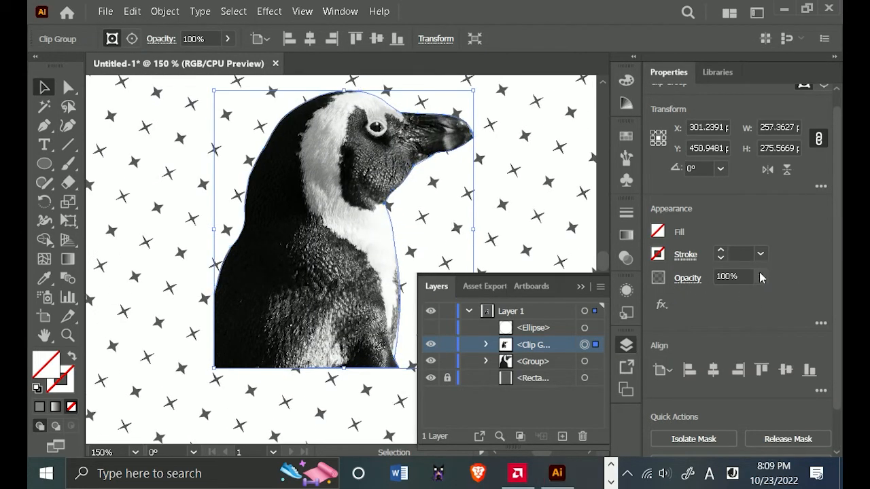
click(760, 277)
click(727, 299)
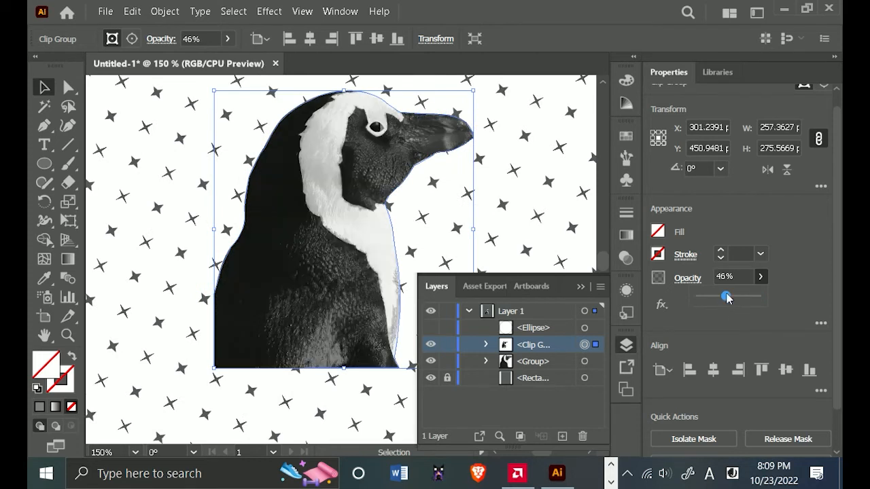
mouse_move(727, 299)
mouse_down()
mouse_move(719, 298)
mouse_move(735, 301)
mouse_move(723, 308)
mouse_move(711, 300)
mouse_up()
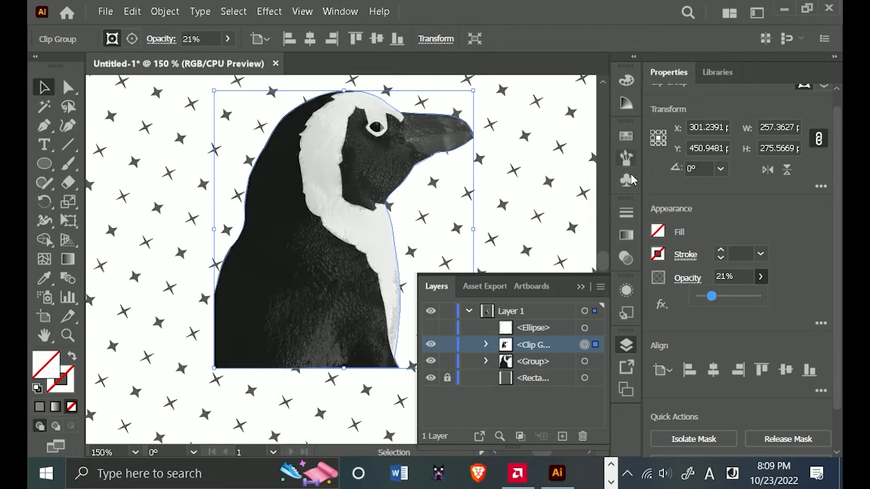
Set the blending mode of the clipped penguin photo to Overlay.
click(627, 213)
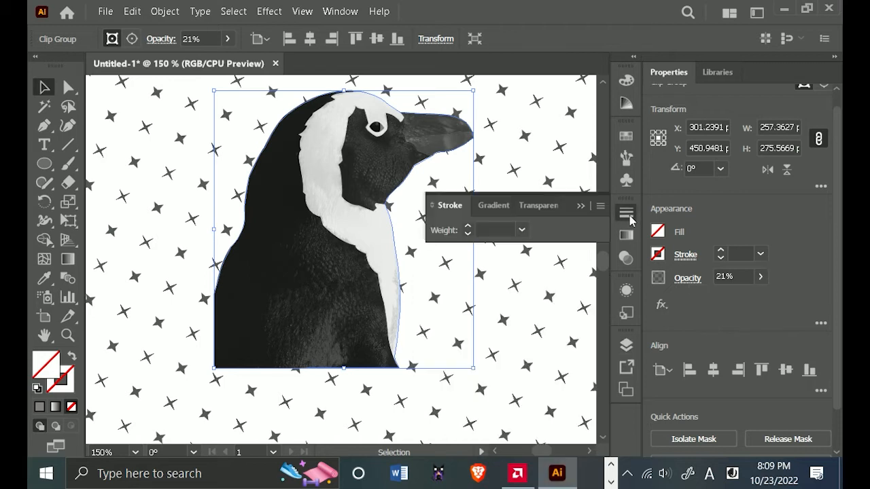
click(539, 205)
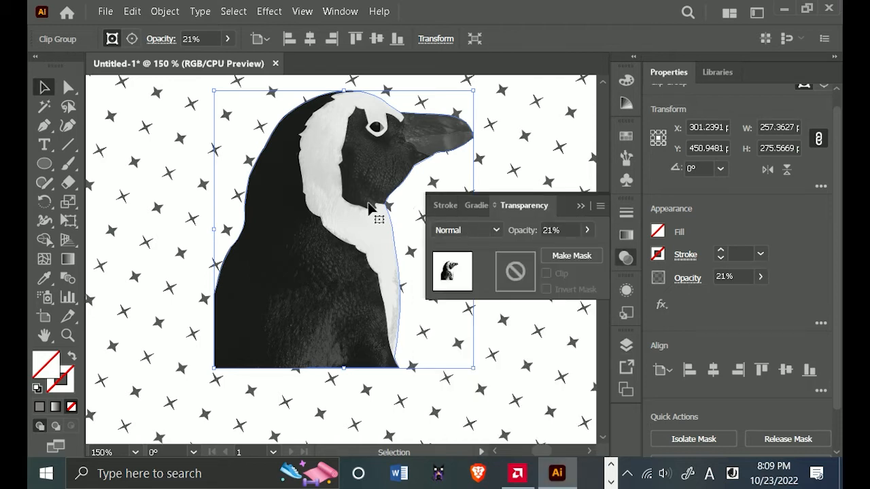
click(491, 231)
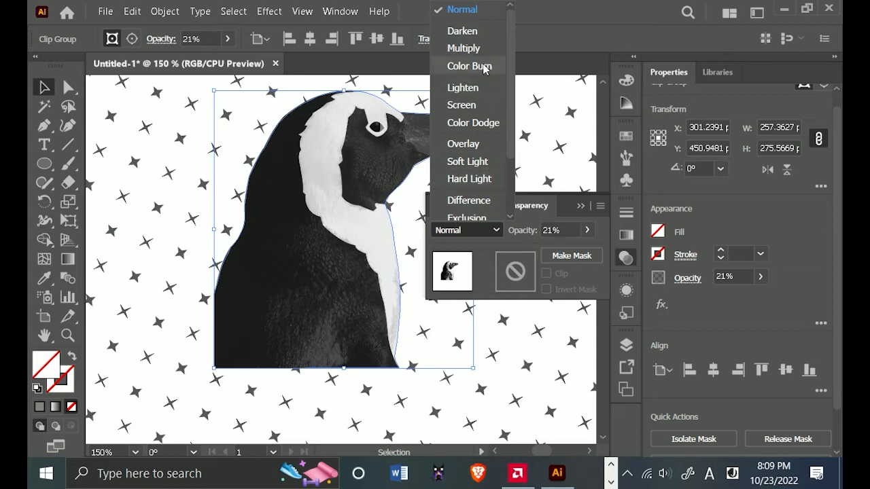
click(475, 144)
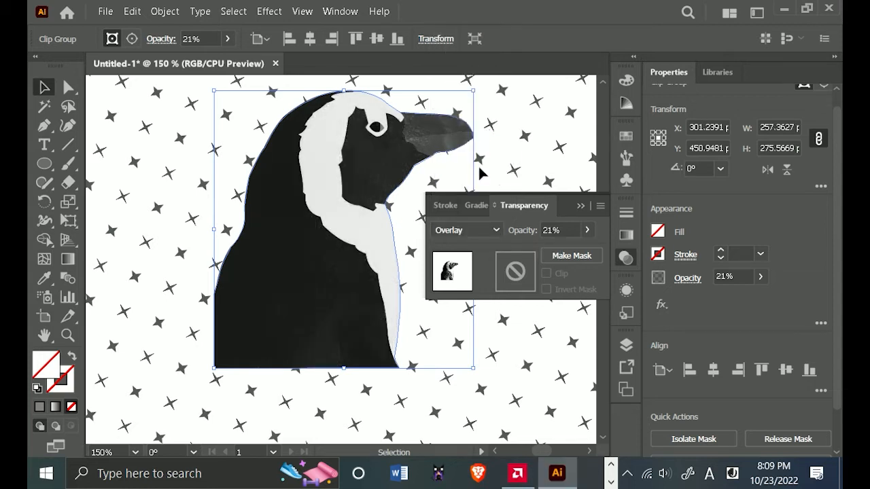
click(580, 207)
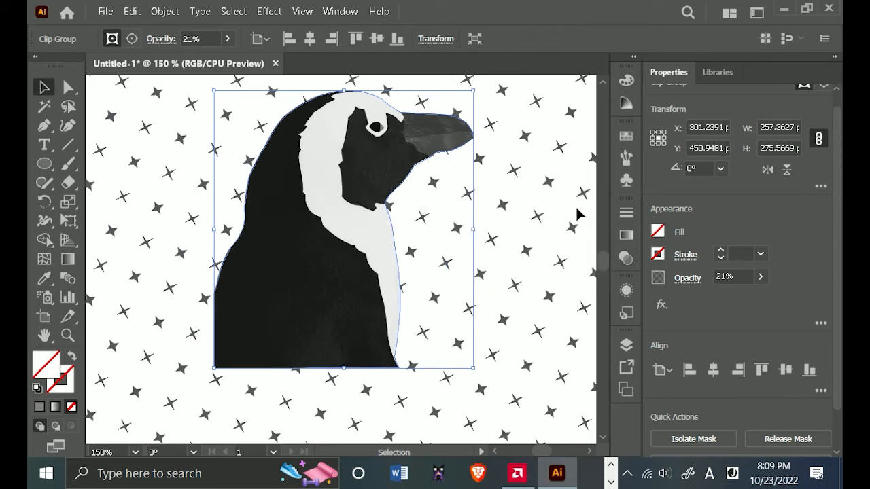
Unhide the circle and duplicate it in place in front.
click(626, 345)
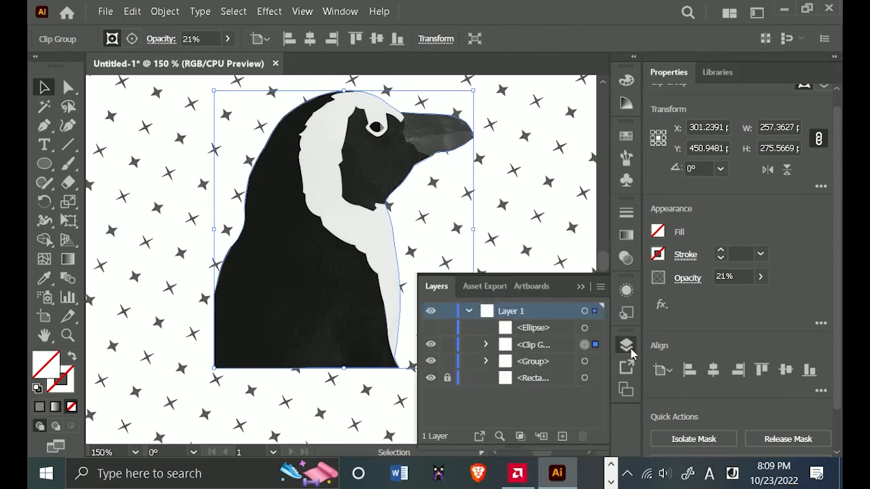
click(431, 327)
click(576, 286)
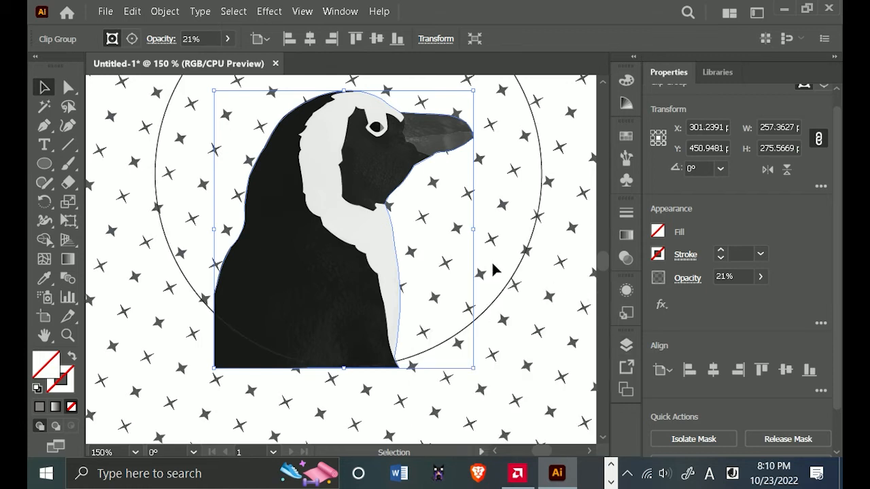
scroll(493, 269, down, 1)
click(519, 243)
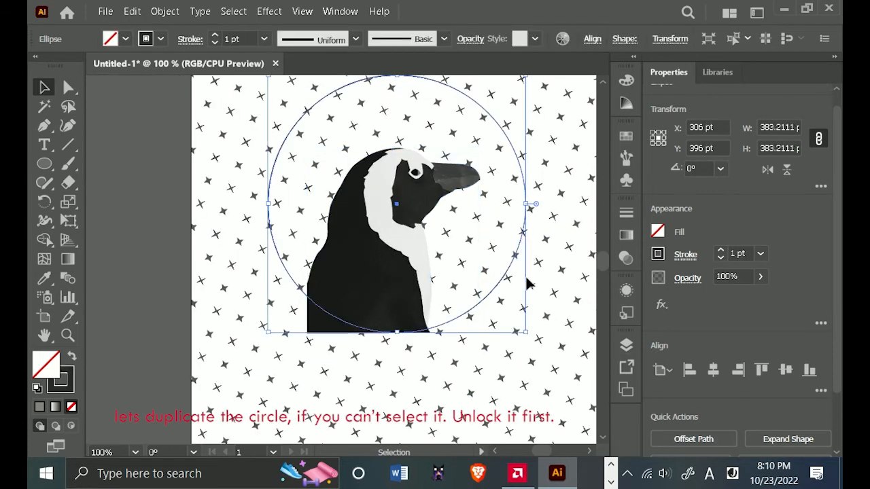
key(ctrl+c)
key(ctrl+f)
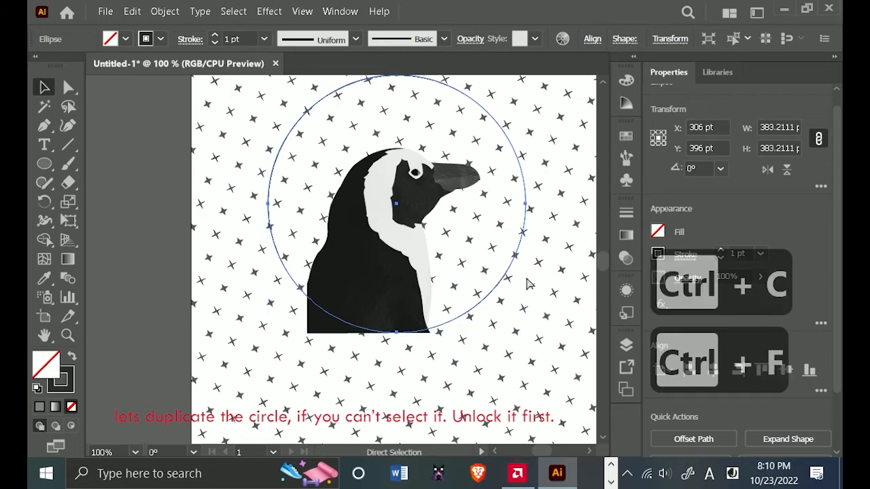
Move one of the two circles between the clipped photo and the penguin group in the stacking order, and lock it.
click(627, 345)
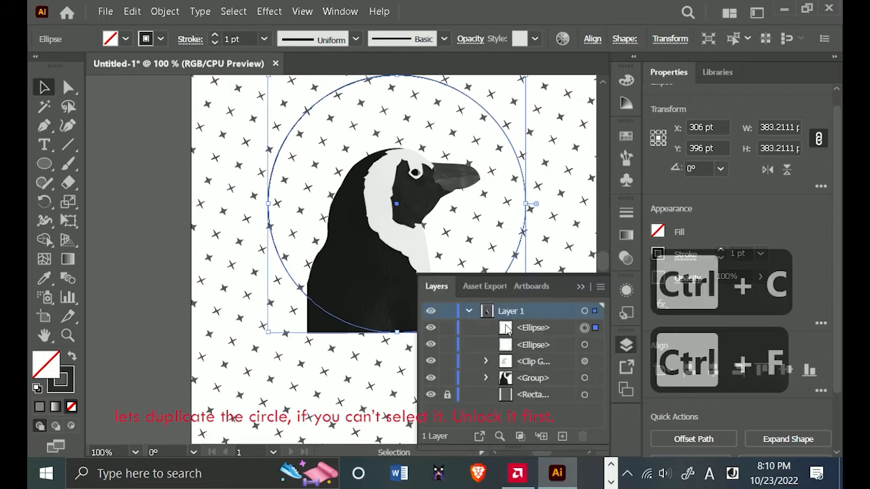
click(541, 329)
drag(544, 338, 542, 371)
click(447, 362)
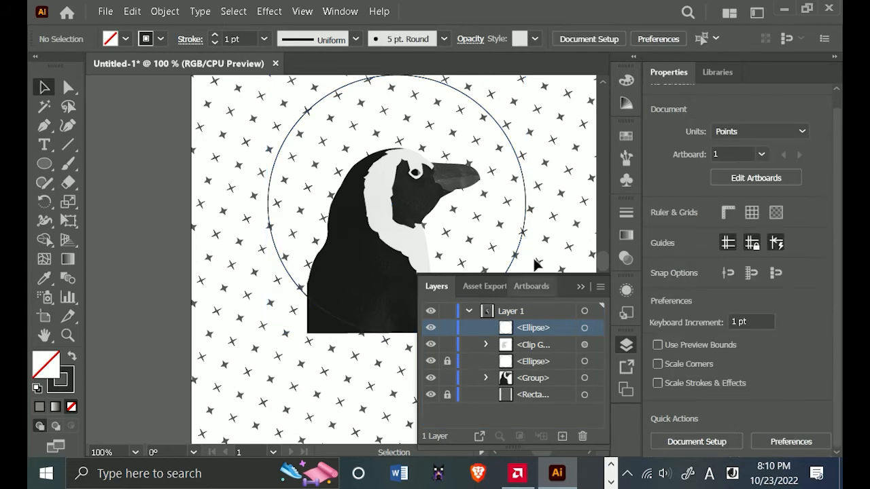
Remove the stroke from the unlocked front circle, keeping it centered on the locked one.
drag(552, 161, 382, 248)
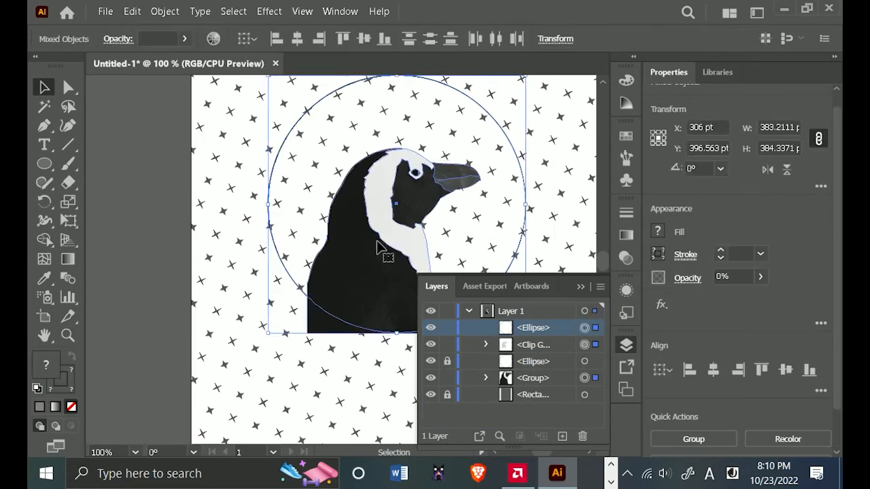
click(578, 223)
click(522, 229)
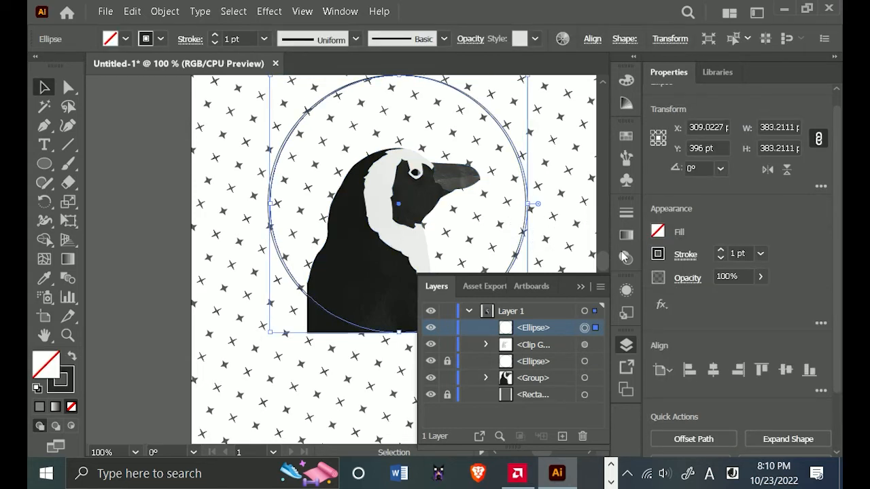
key(ctrl+z)
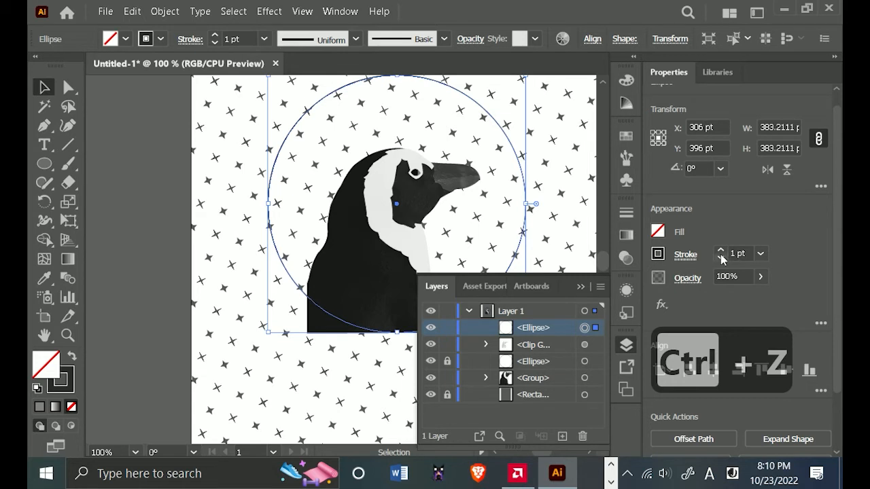
click(722, 258)
click(721, 258)
click(721, 258)
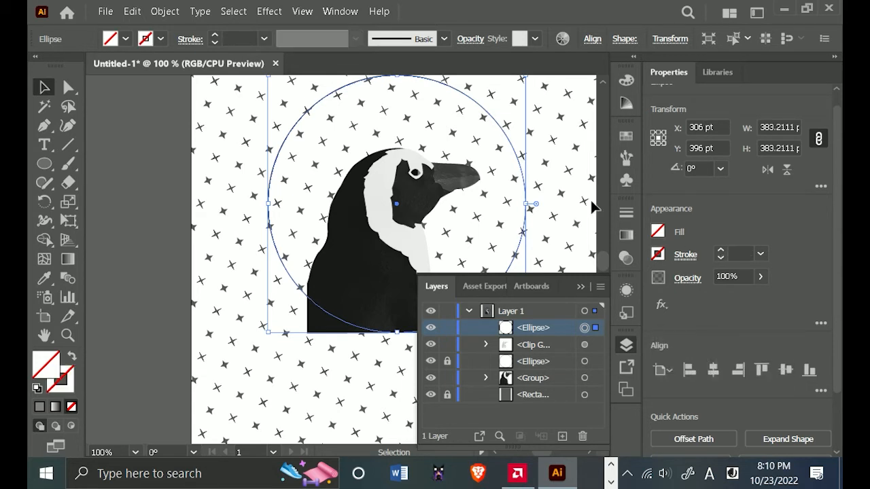
Clip the penguin group and the textured photo inside the front circle with a clipping mask.
drag(558, 175, 363, 263)
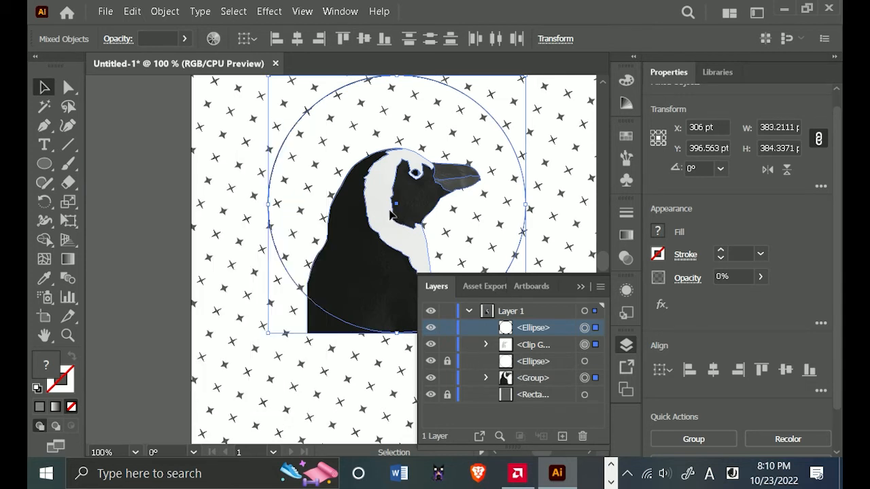
right_click(463, 338)
click(463, 350)
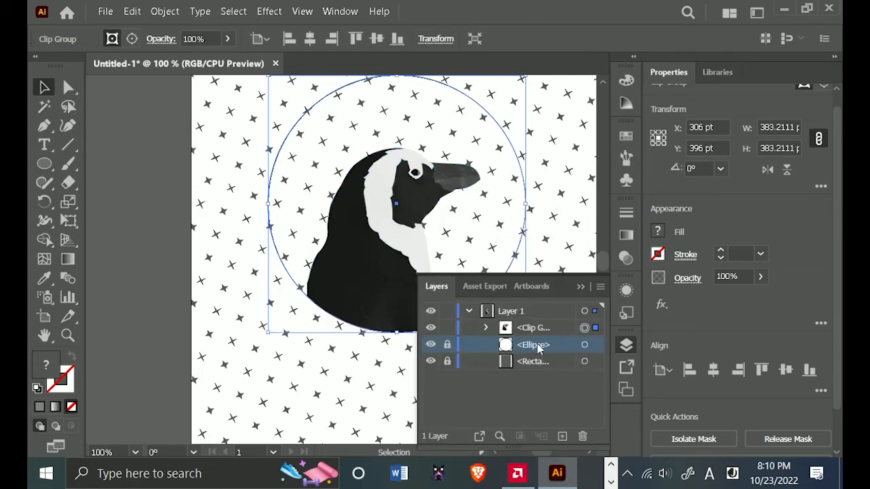
Unlock the remaining circle behind the clipped penguin and fill it with white.
click(447, 344)
click(585, 345)
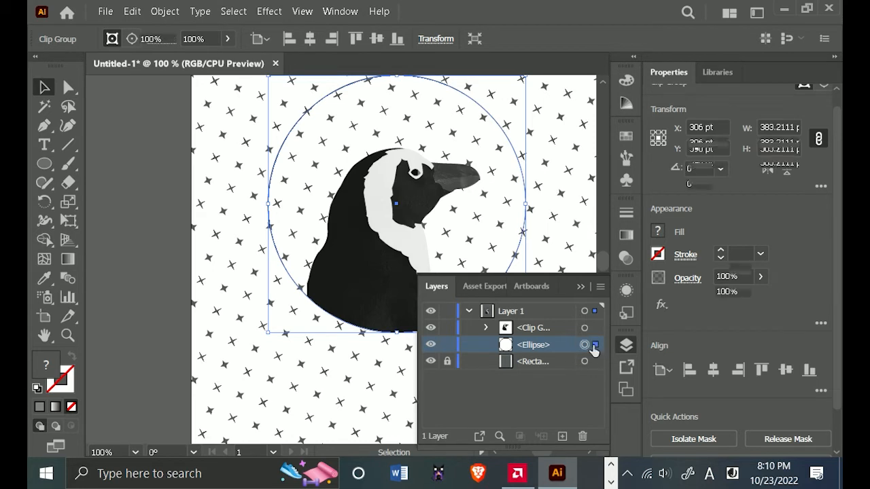
click(658, 232)
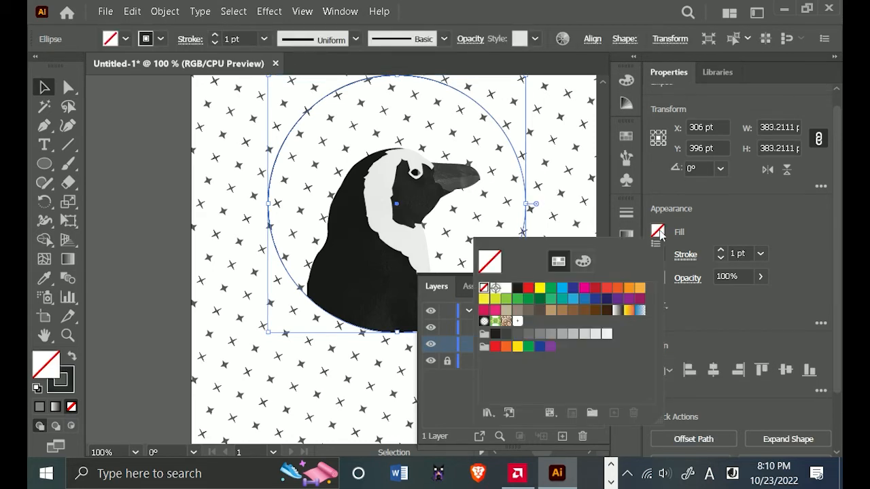
click(506, 289)
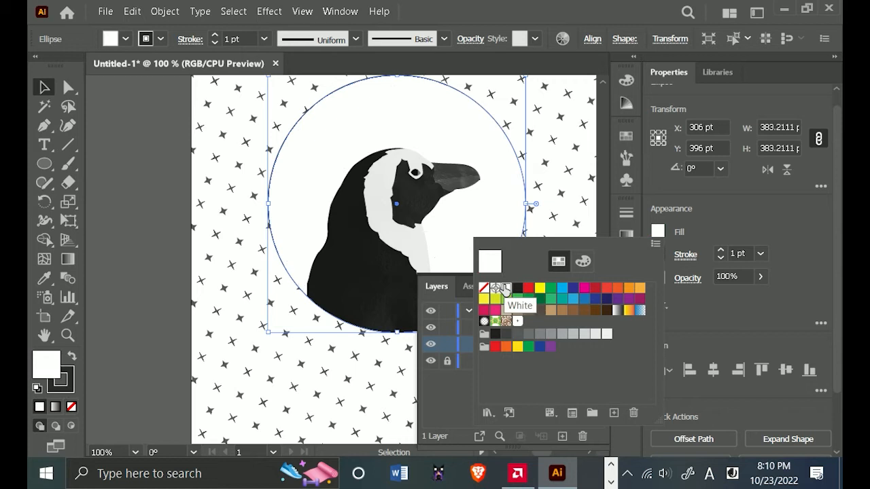
click(732, 209)
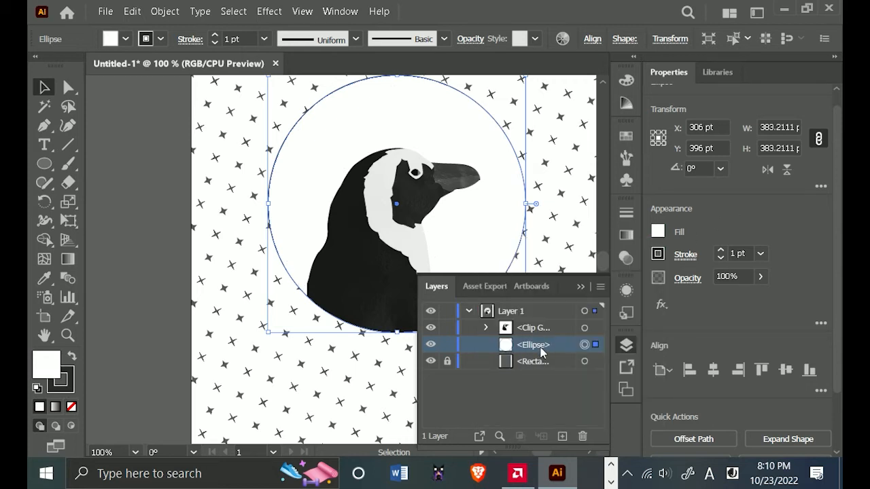
click(595, 328)
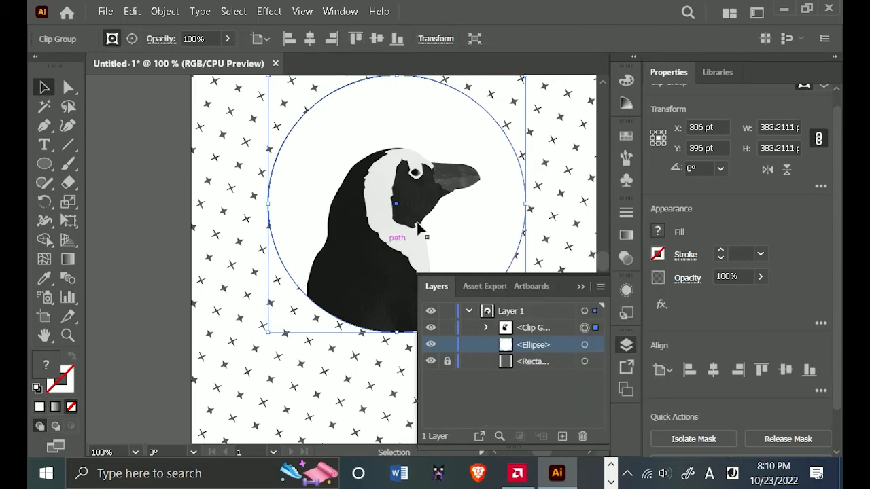
click(580, 286)
scroll(445, 315, down, 1)
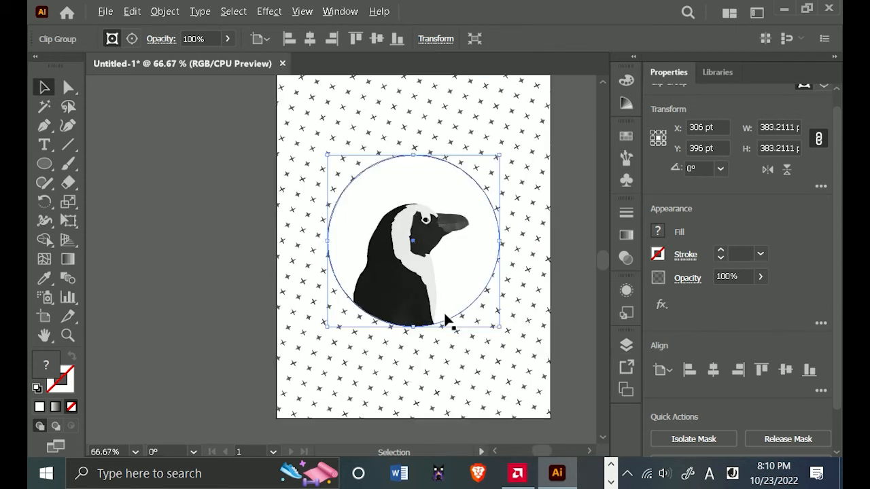
drag(468, 345, 414, 372)
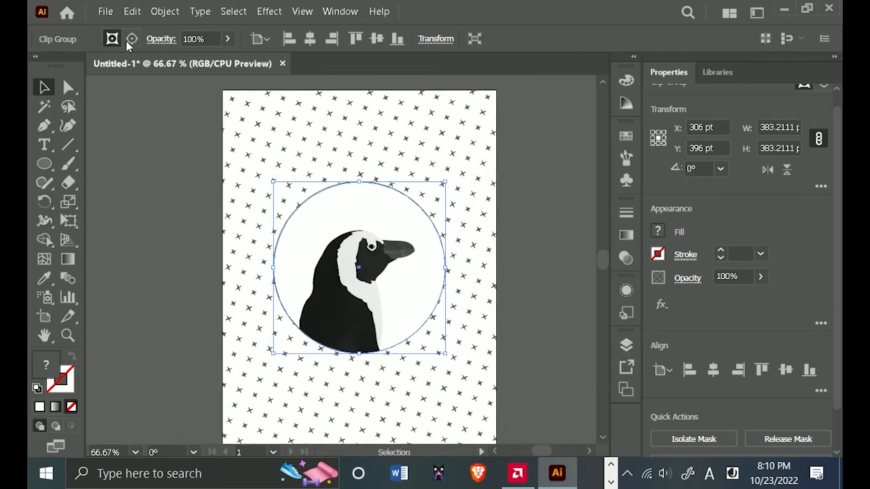
Save the document to the Desktop as Penguin Tutorial.ai, replacing the existing file and accepting the Illustrator 2020 save options.
click(105, 10)
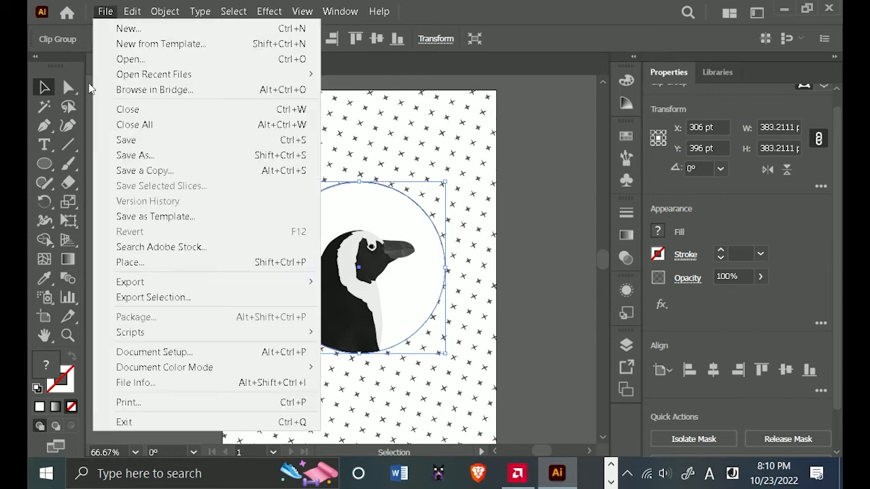
click(193, 155)
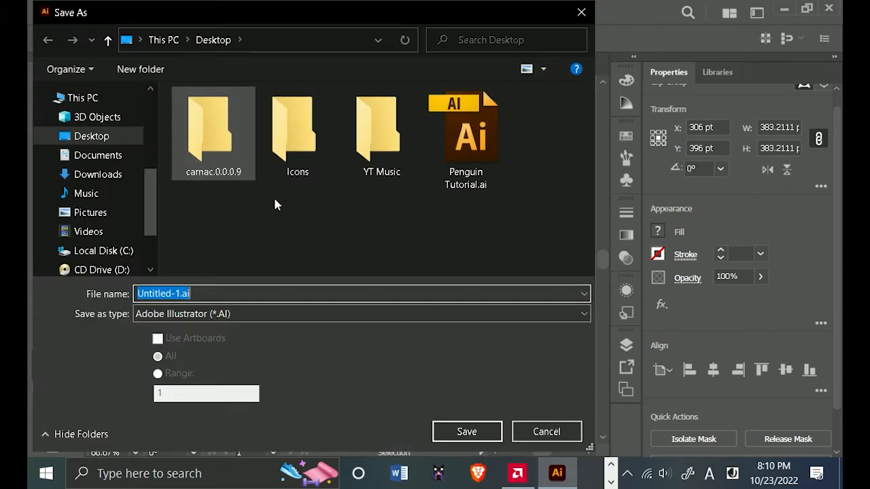
click(451, 169)
click(480, 429)
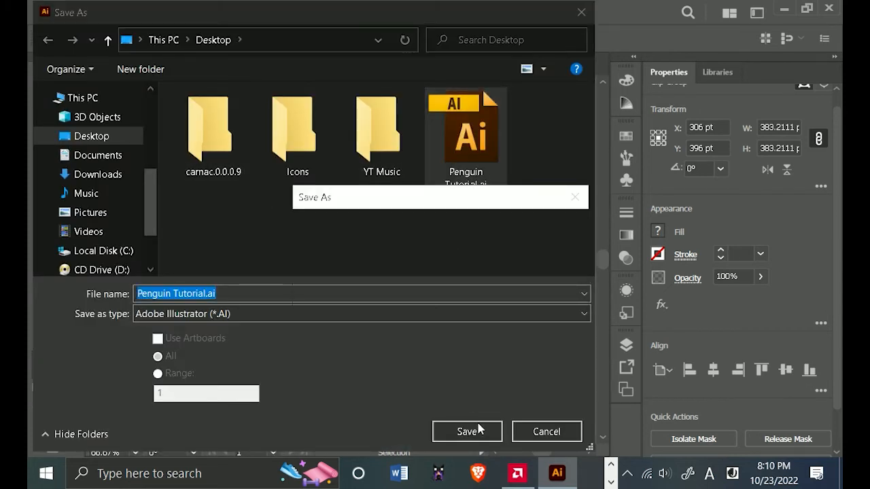
click(463, 298)
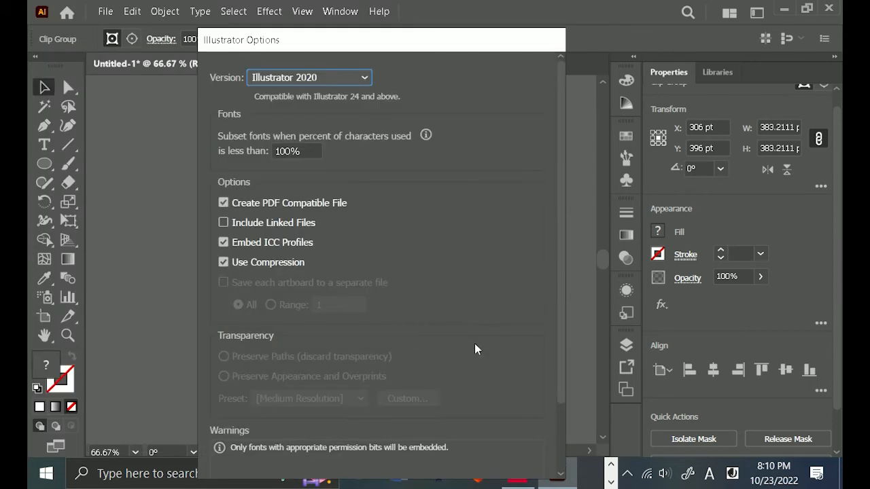
scroll(475, 347, down, 3)
scroll(373, 248, up, 3)
scroll(456, 312, down, 5)
click(418, 449)
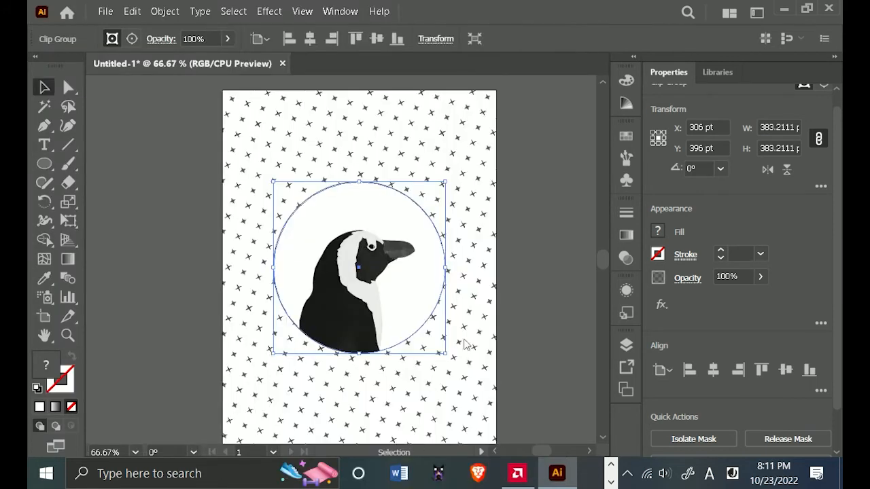
Unlock the star-pattern background rectangle and paste a copy of it in place directly in front.
key(ctrl+minus)
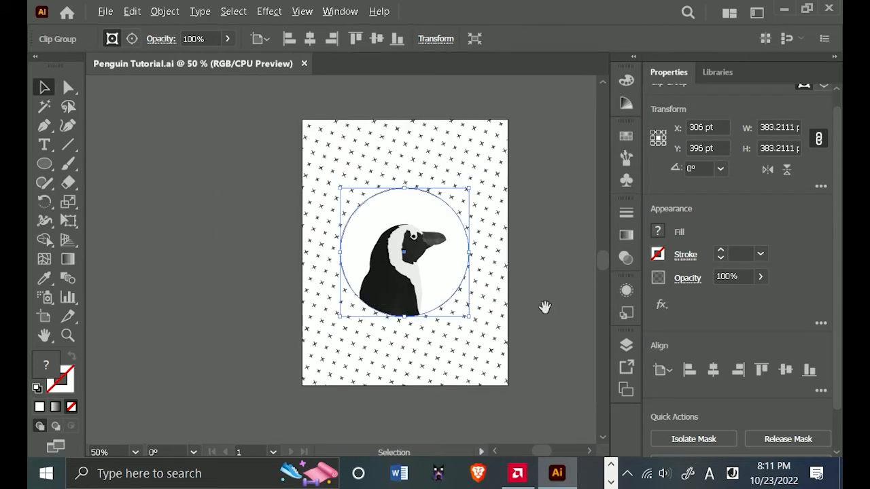
click(626, 344)
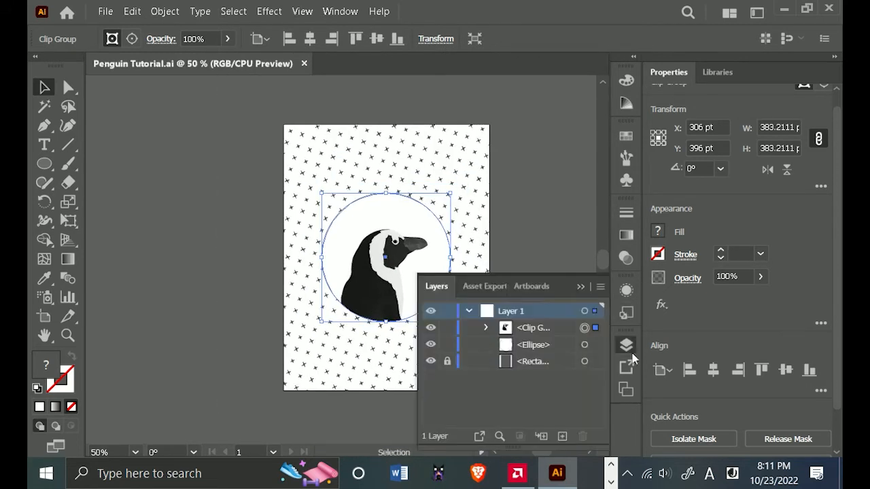
click(448, 361)
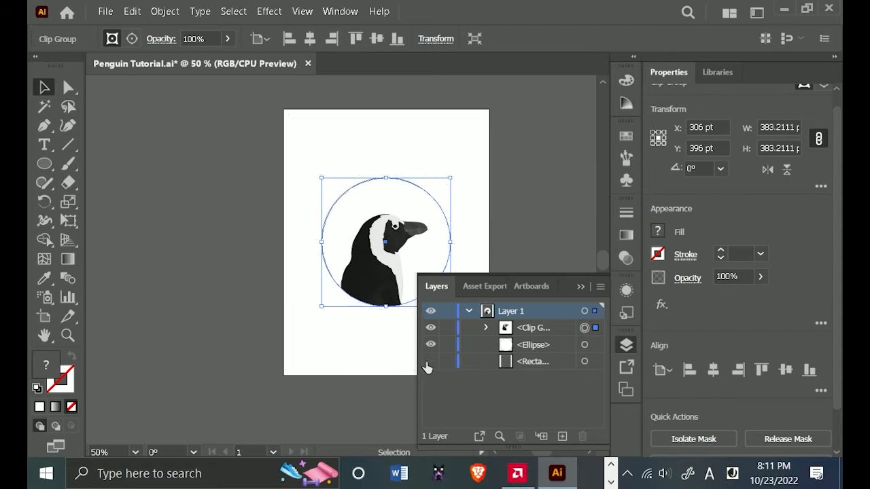
click(585, 361)
click(581, 287)
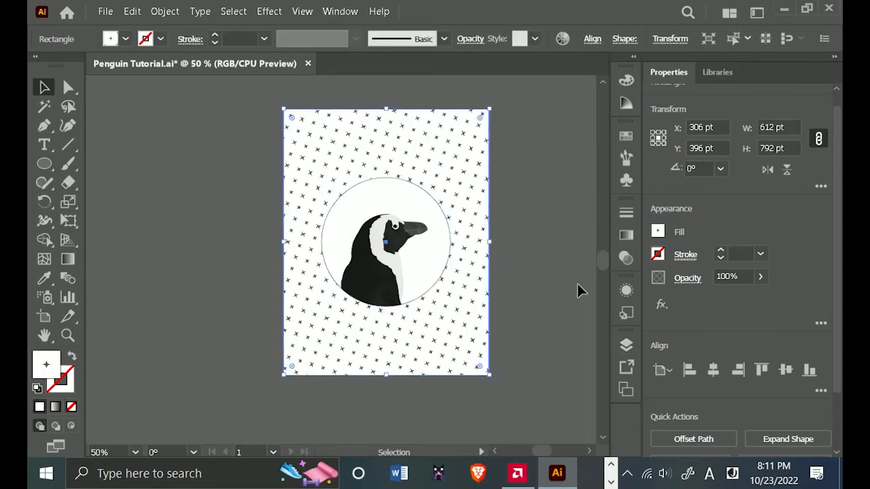
key(ctrl+c)
key(ctrl+f)
Fill the rear background rectangle with black behind the star pattern.
click(626, 344)
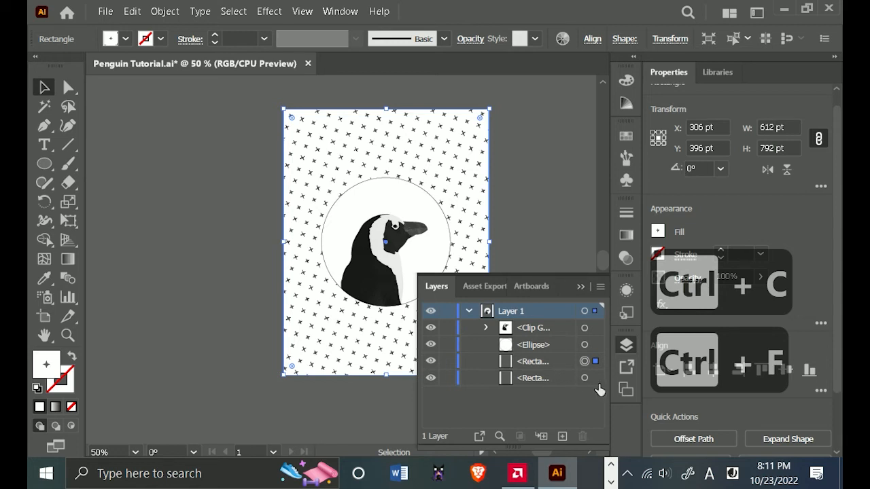
click(585, 378)
click(659, 233)
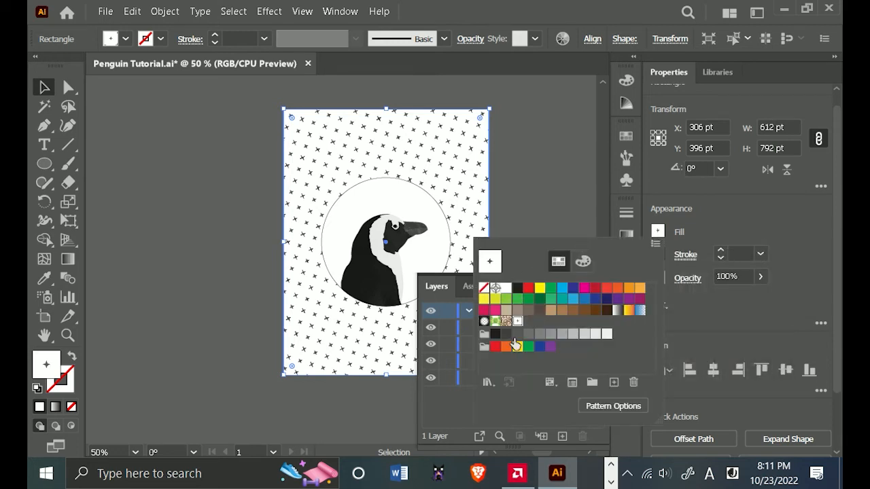
click(517, 288)
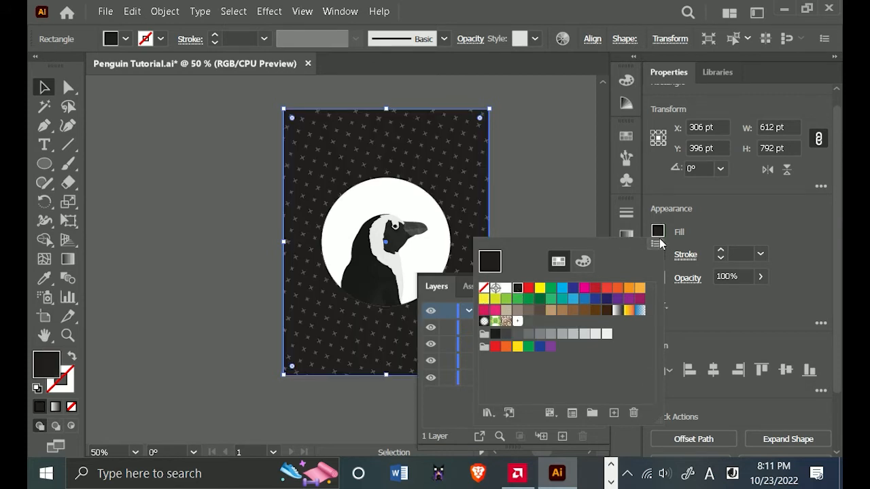
click(718, 223)
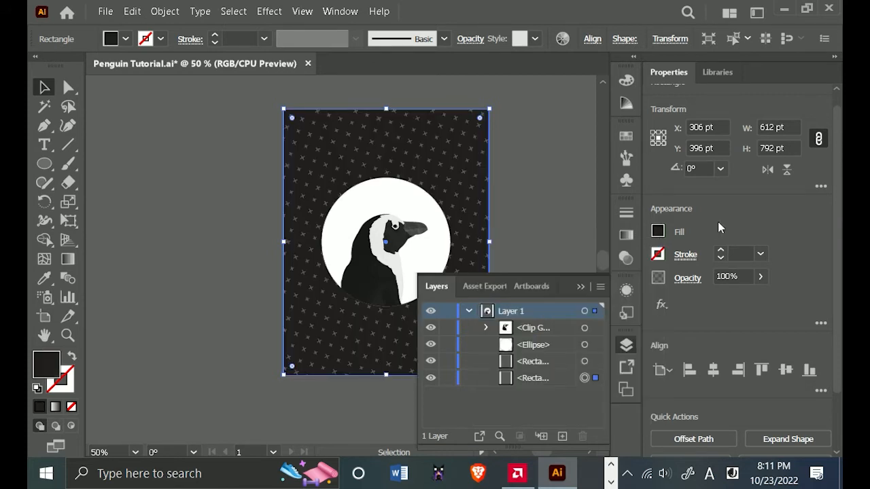
Lock both background rectangles, the black one and the star-pattern one.
click(447, 379)
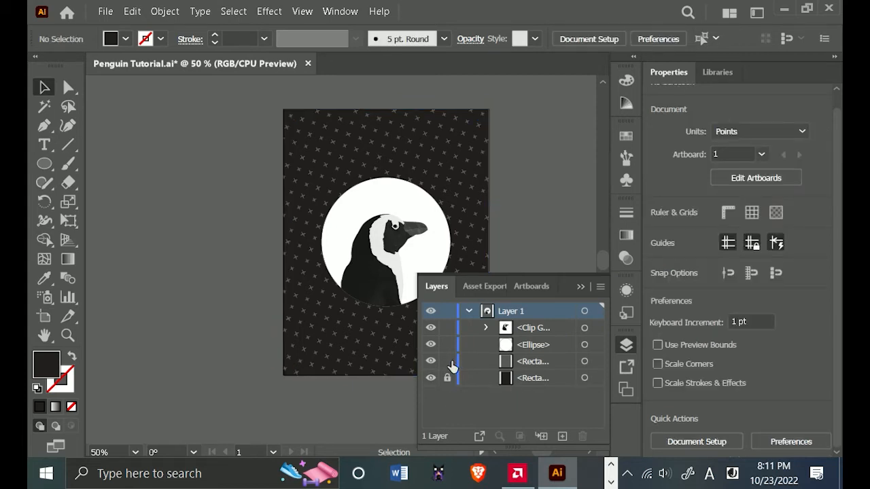
click(447, 361)
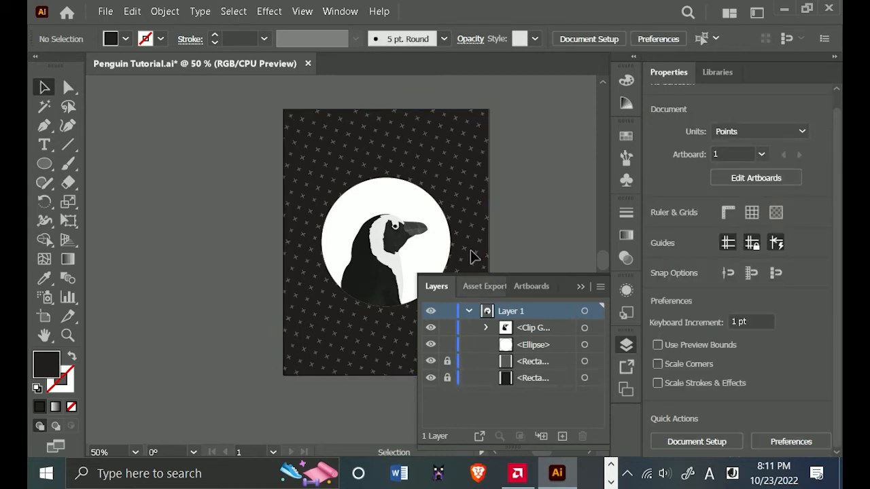
click(581, 286)
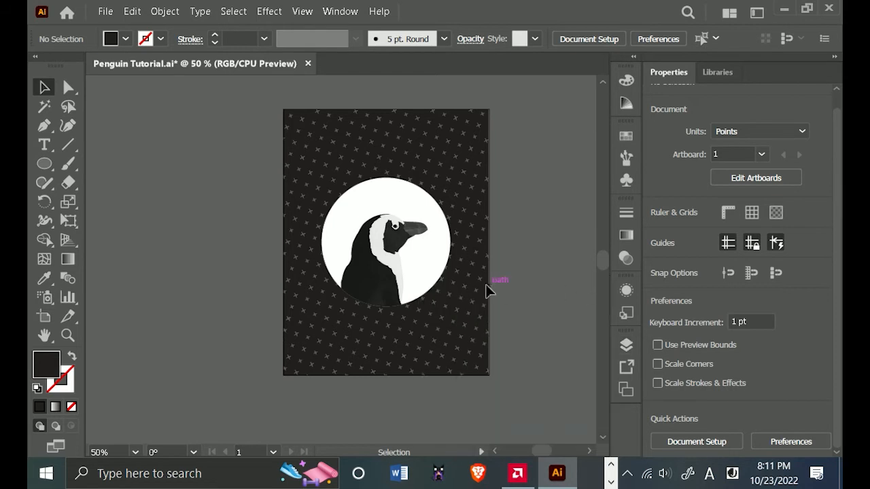
Select the white circle behind the penguin and set its stroke color to White.
scroll(422, 303, up, 2)
key(space)
drag(543, 218, 545, 227)
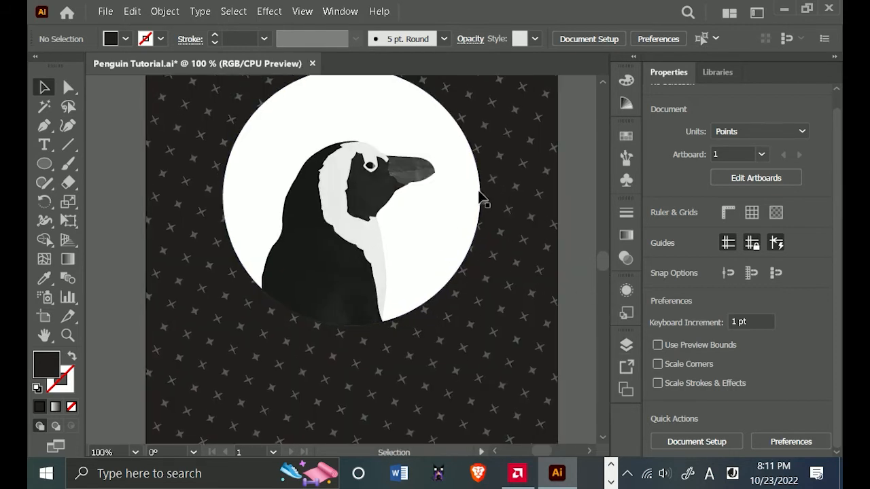
drag(482, 200, 511, 272)
click(460, 270)
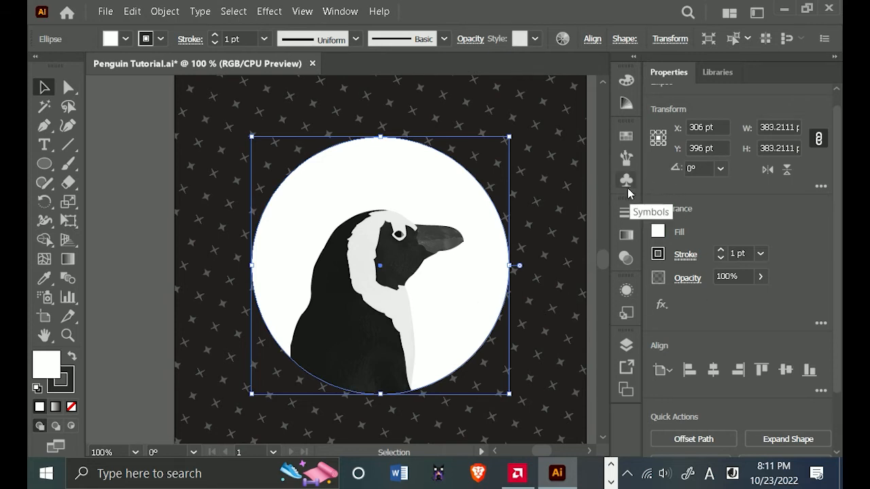
click(627, 291)
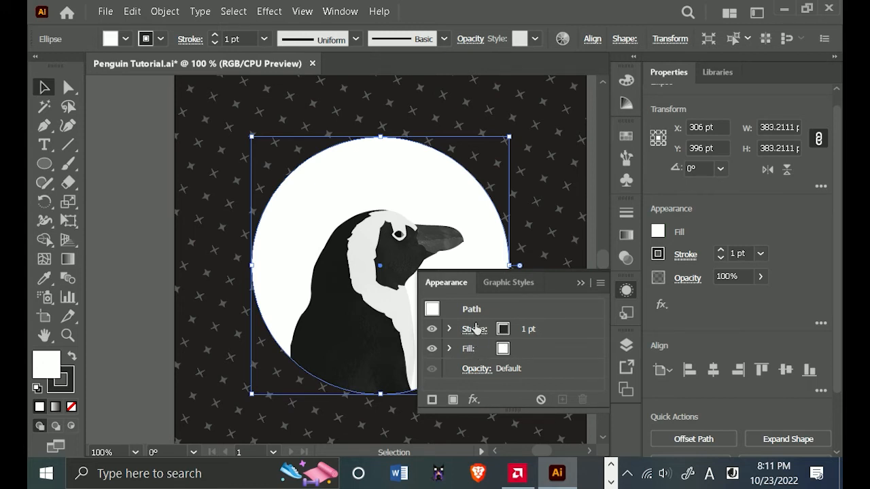
click(530, 331)
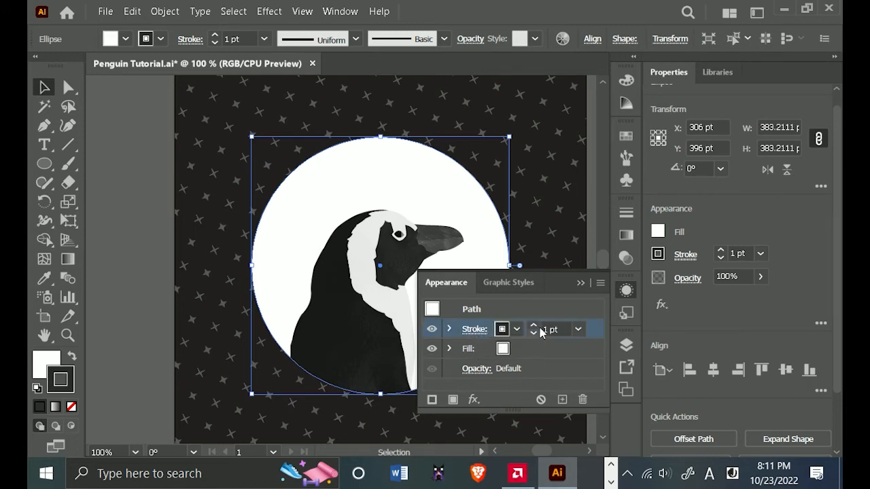
click(504, 330)
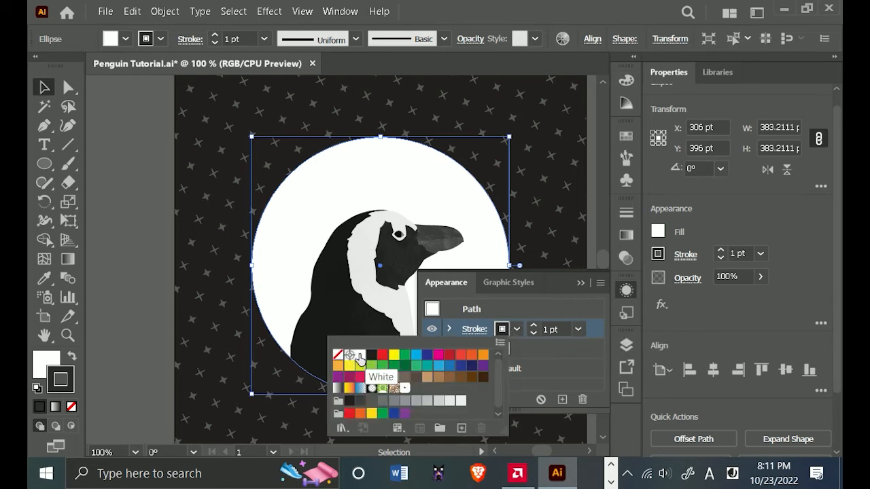
click(360, 360)
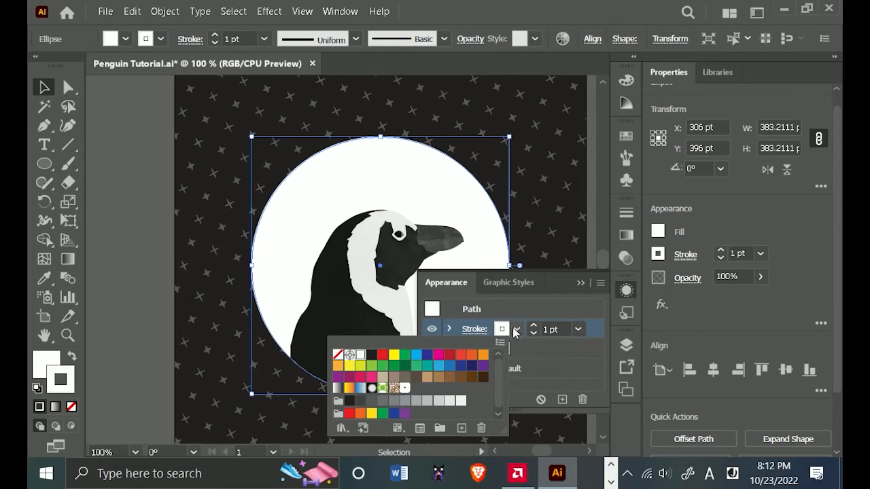
Set the circle's white stroke weight to 8 pt.
click(534, 326)
click(534, 326)
click(534, 325)
click(535, 325)
click(534, 325)
click(534, 325)
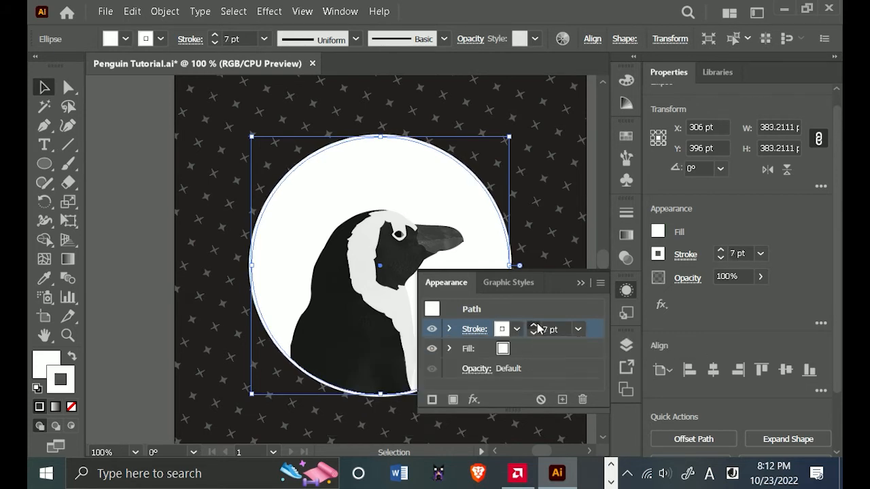
click(535, 325)
click(534, 326)
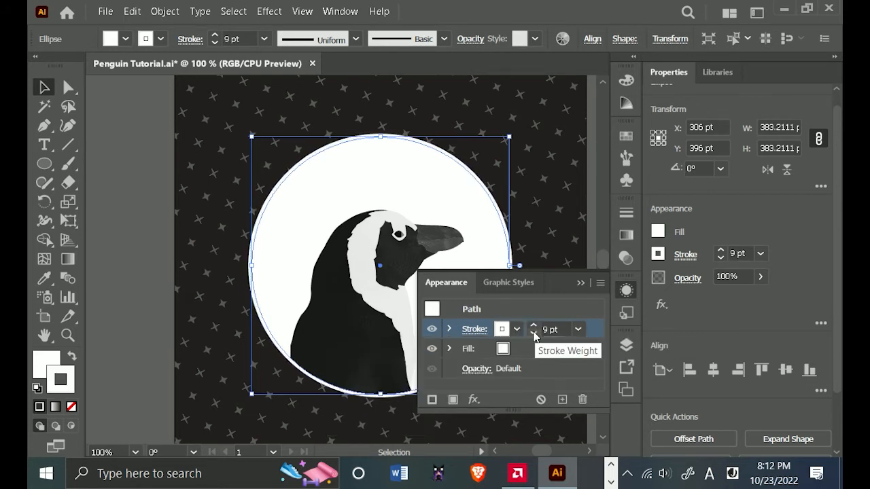
click(534, 333)
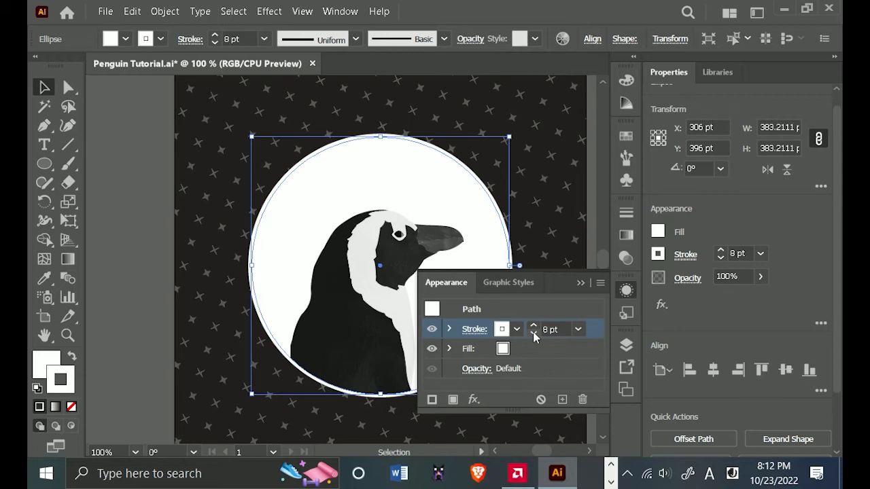
Try the inside alignment for the circle's white stroke, and align it to the outside of the path.
click(484, 331)
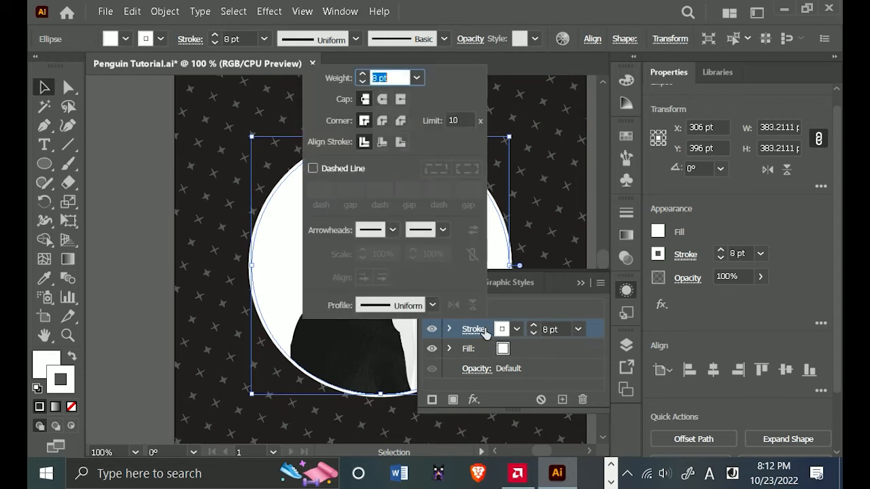
click(399, 142)
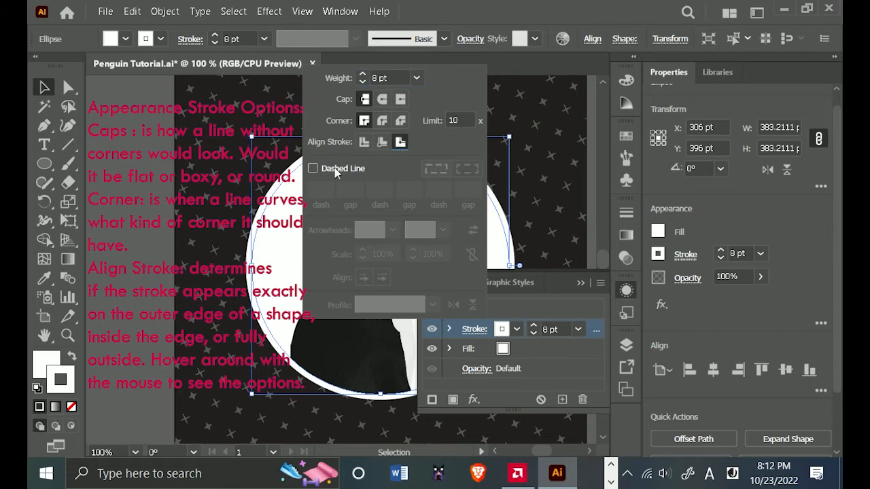
click(381, 145)
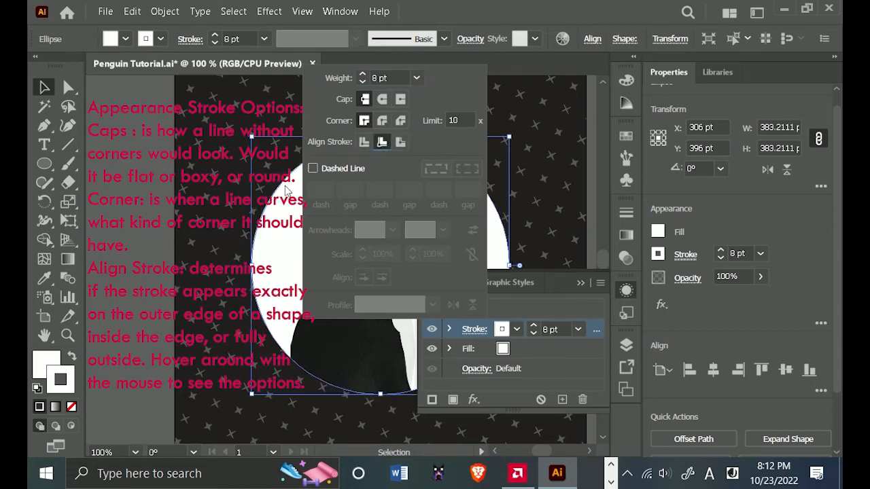
click(402, 142)
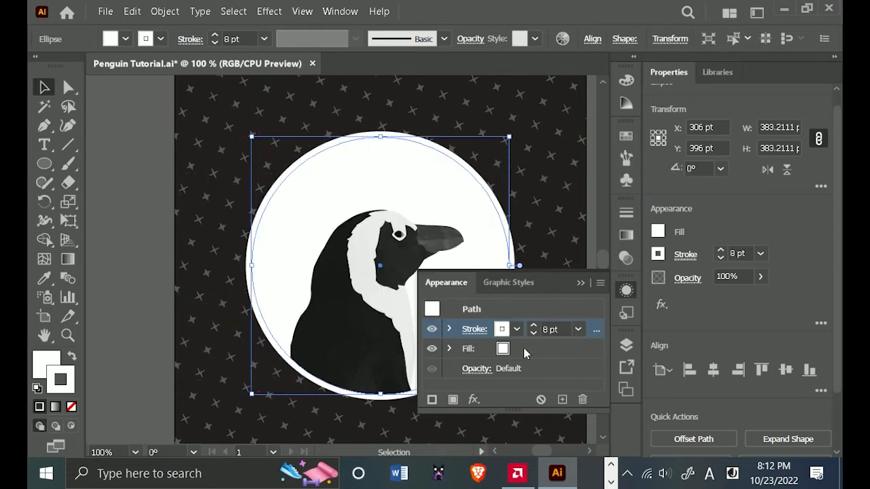
Duplicate the circle's white stroke in its appearance and color the upper copy black.
click(563, 399)
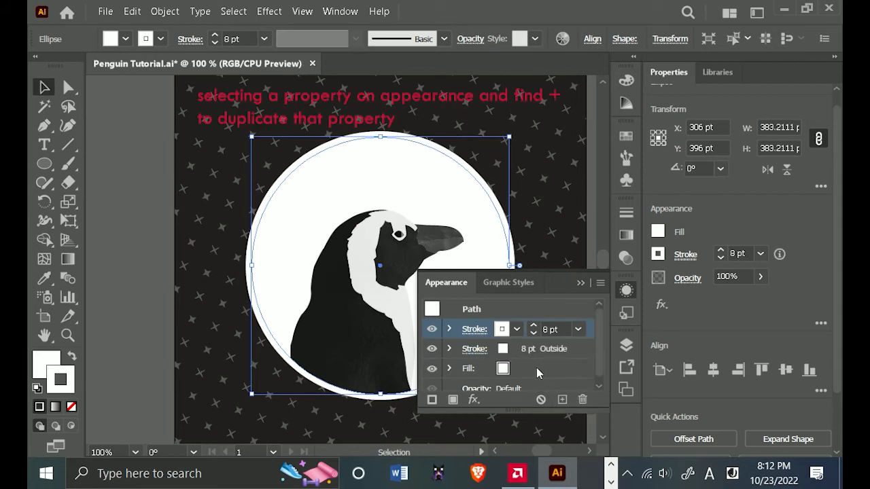
click(511, 332)
click(387, 358)
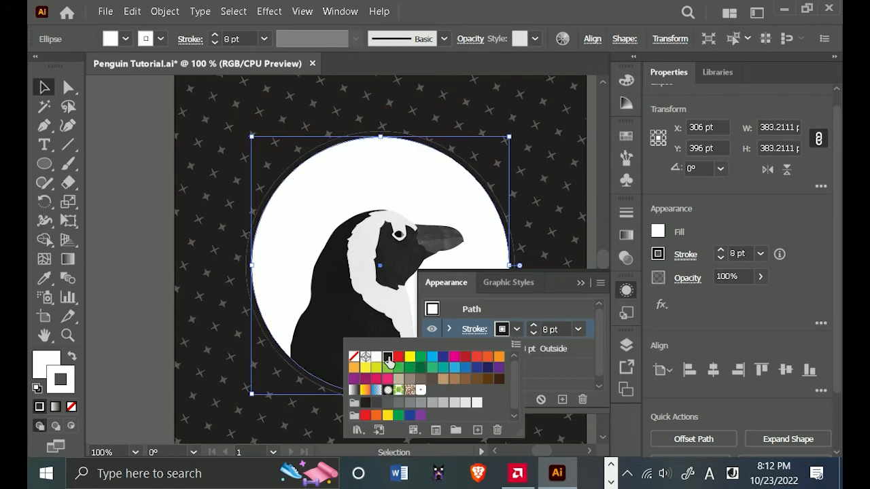
Set the weight of the circle's upper black stroke to 6 pt.
click(543, 318)
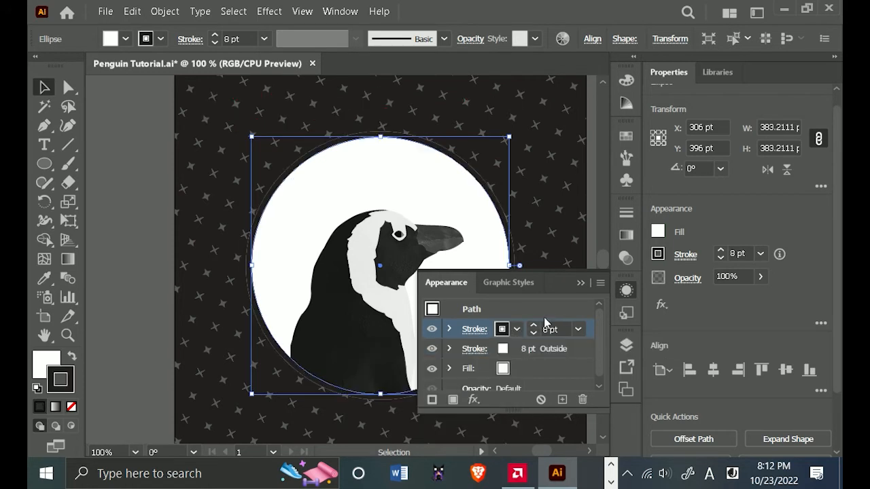
click(475, 329)
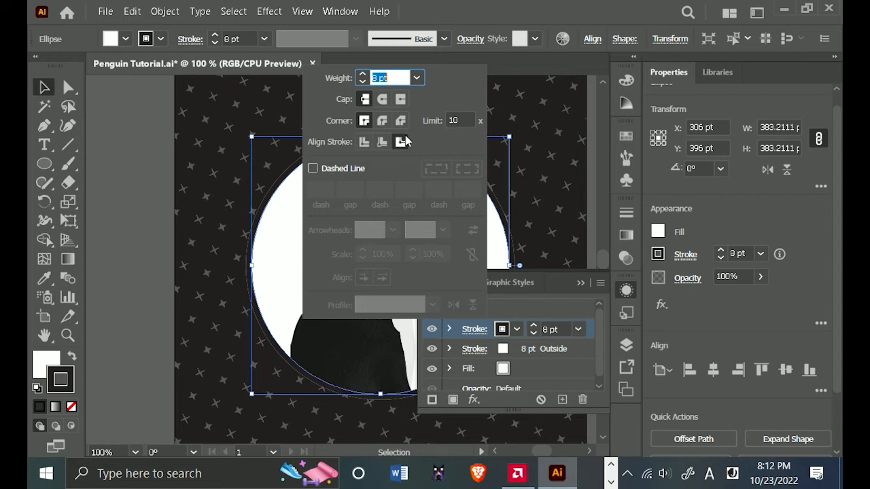
click(543, 316)
click(542, 333)
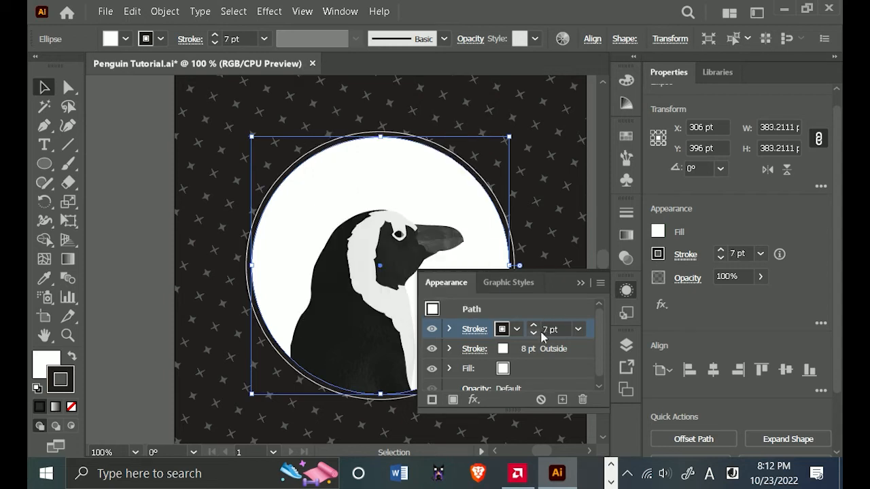
click(538, 333)
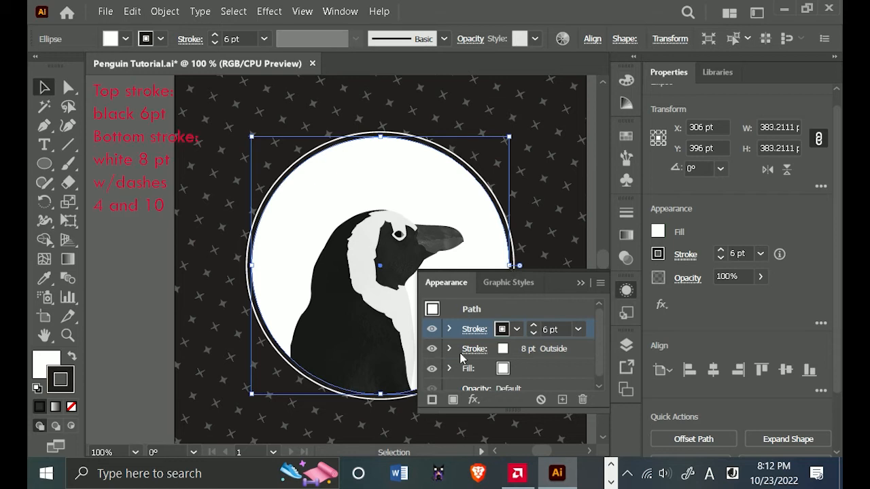
Make the circle's lower 8 pt white stroke a dashed line with a 4 pt dash and a 10 pt gap.
click(584, 357)
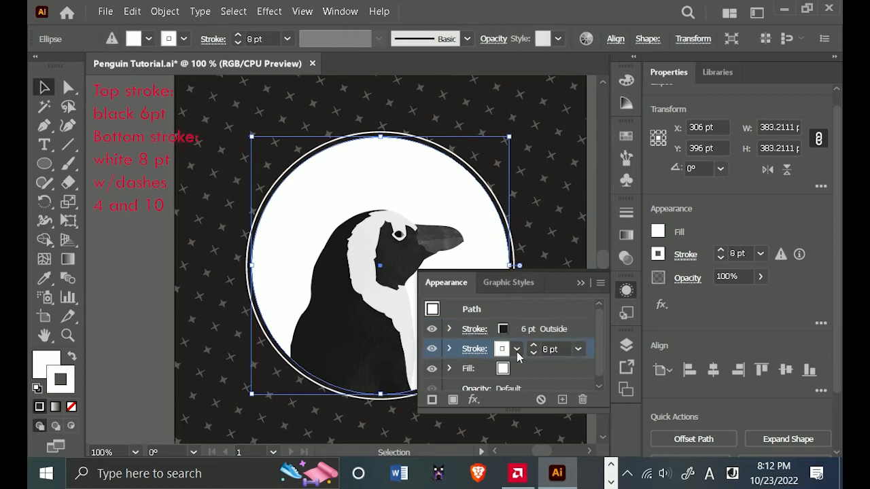
click(474, 349)
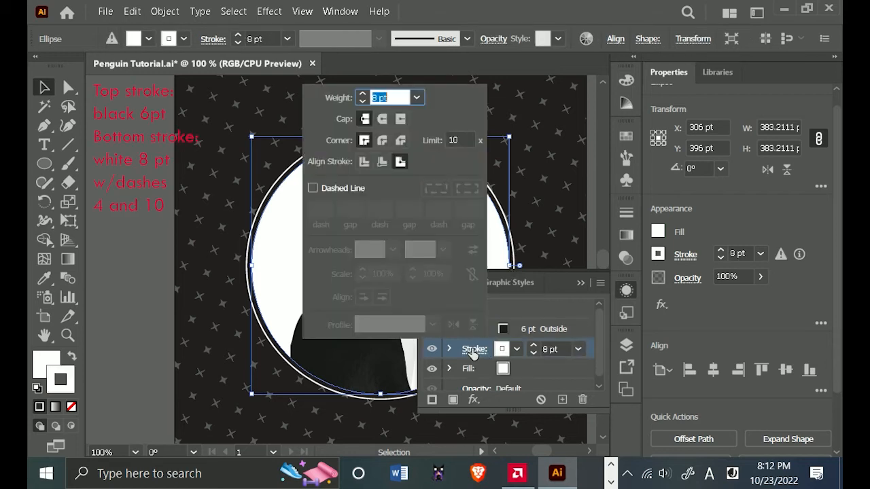
click(338, 189)
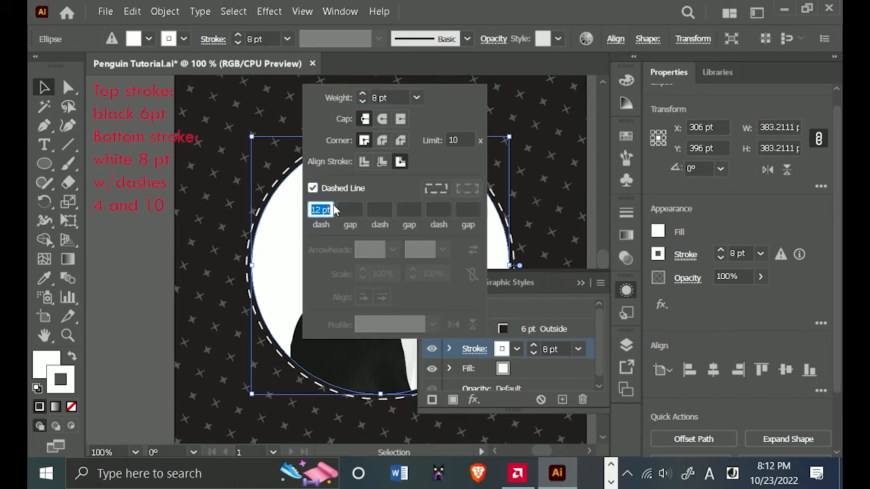
text(4)
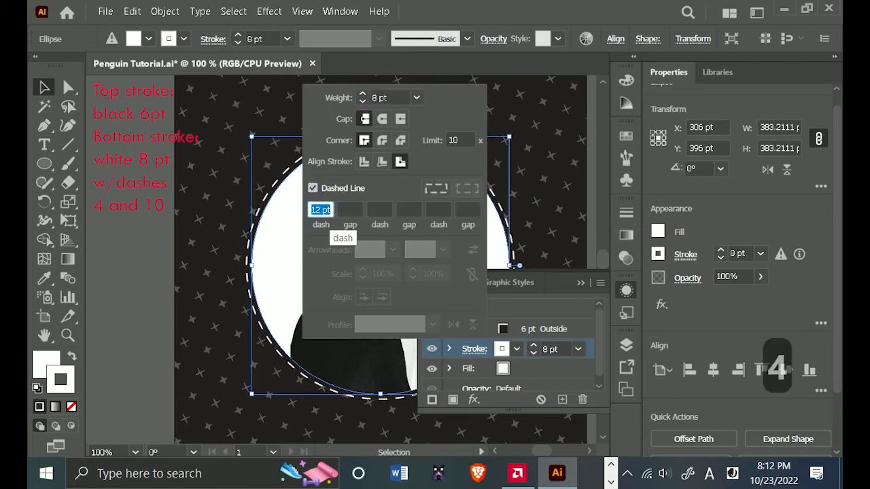
click(353, 209)
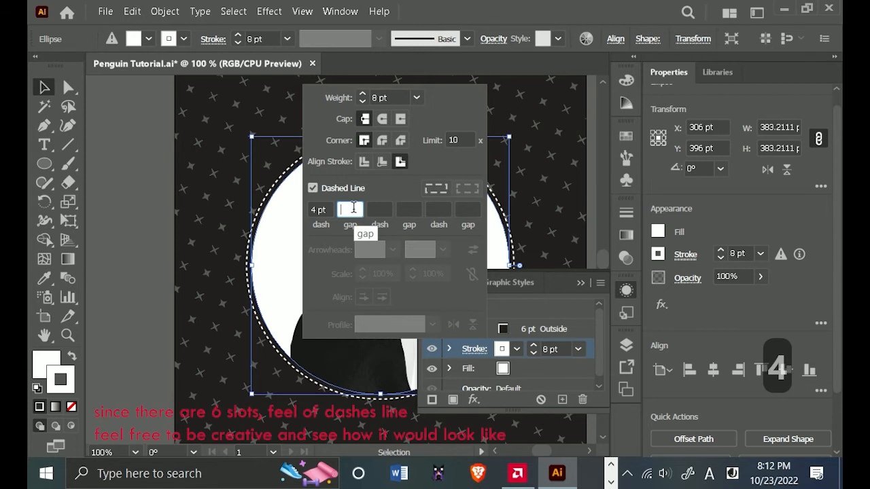
text(10)
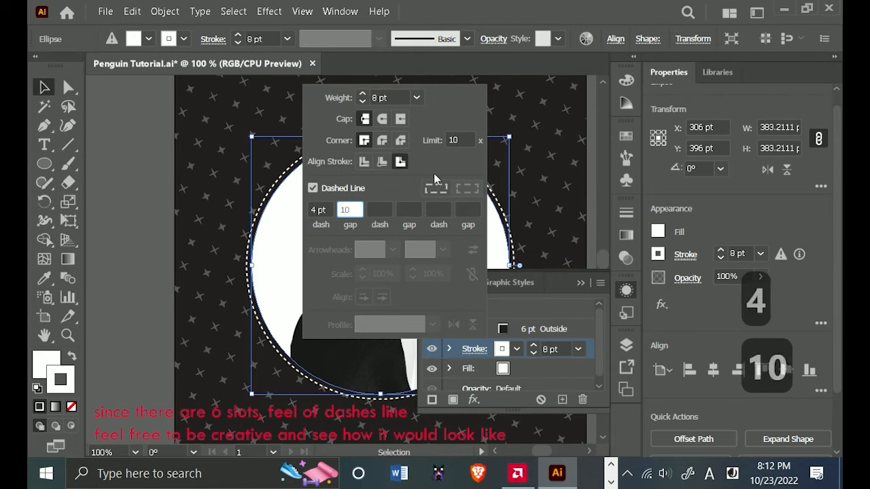
key(Tab)
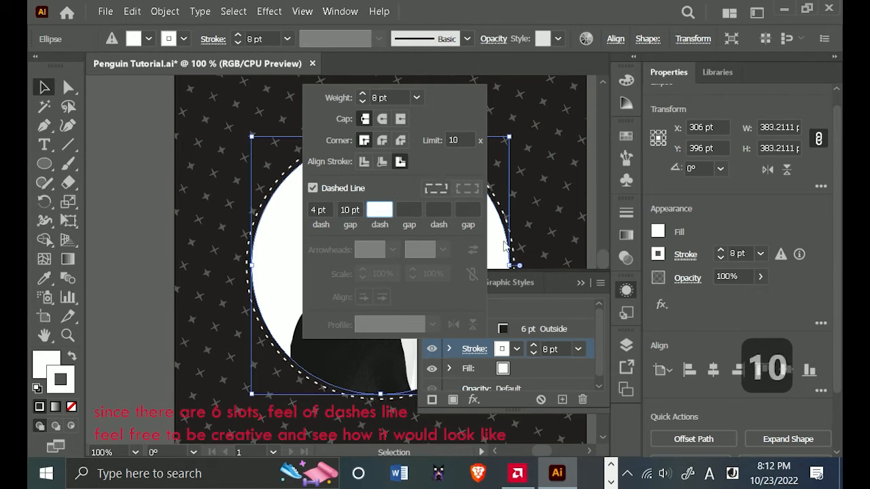
click(577, 285)
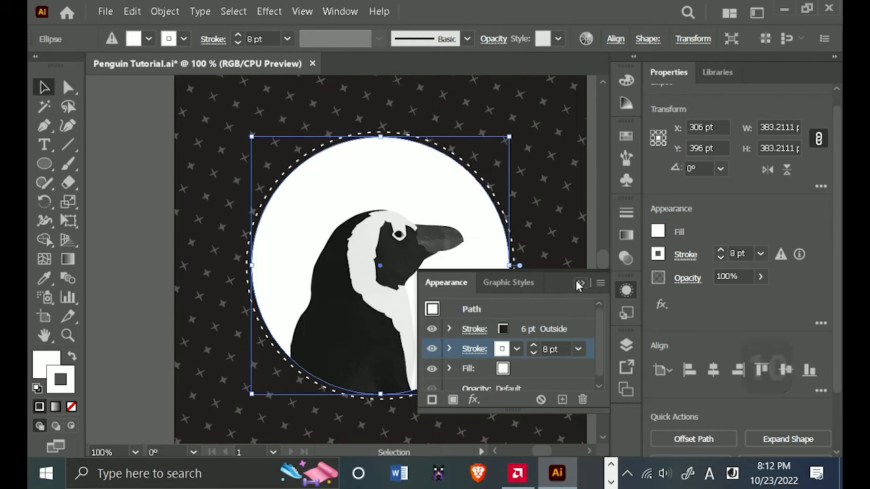
click(578, 284)
click(153, 286)
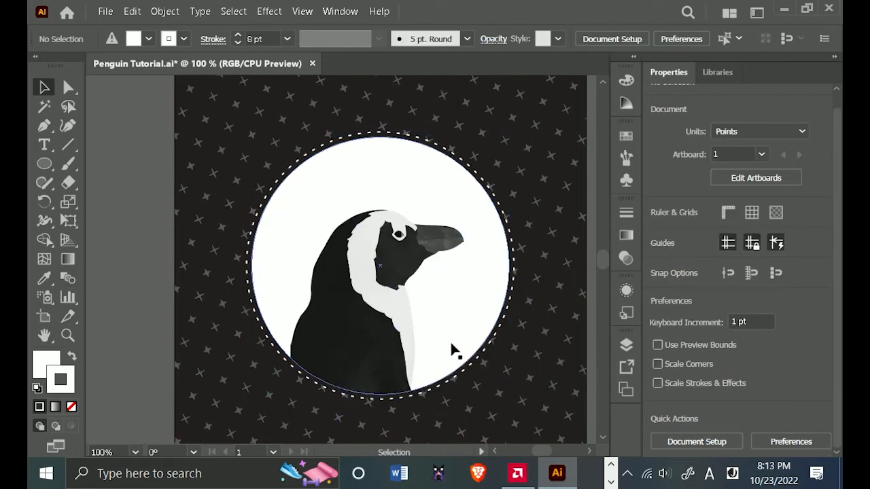
key(a)
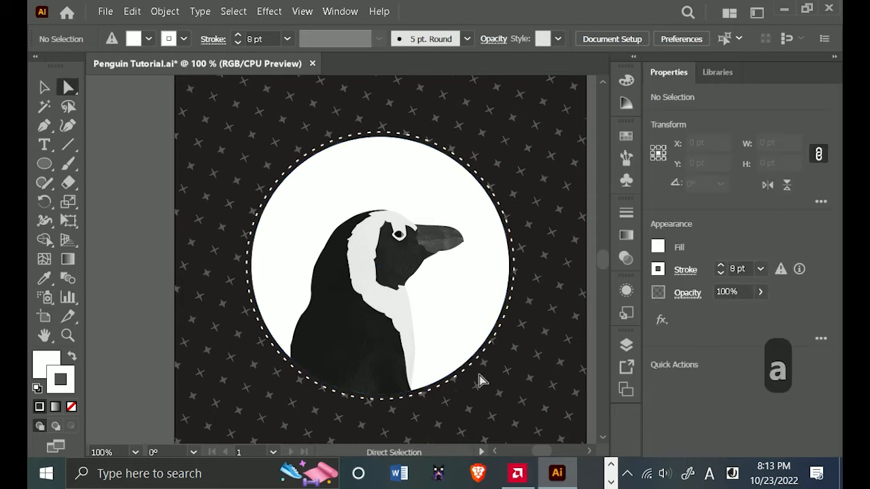
click(466, 346)
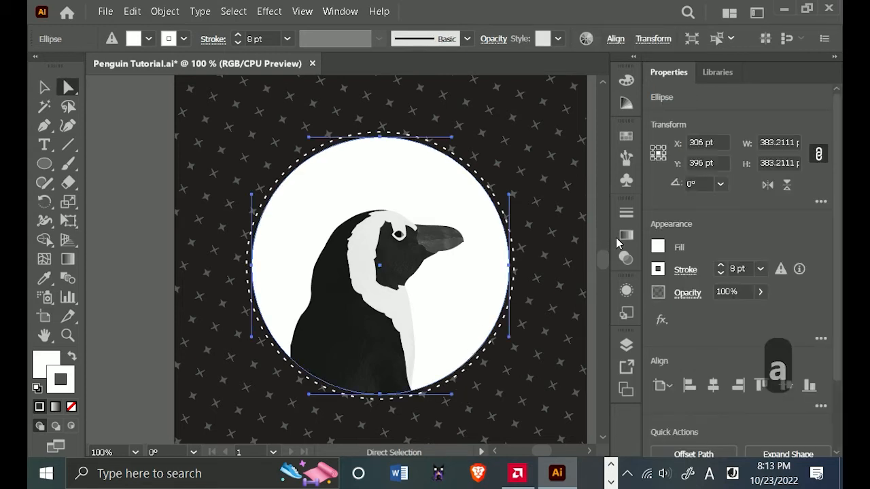
drag(480, 289, 444, 296)
click(593, 287)
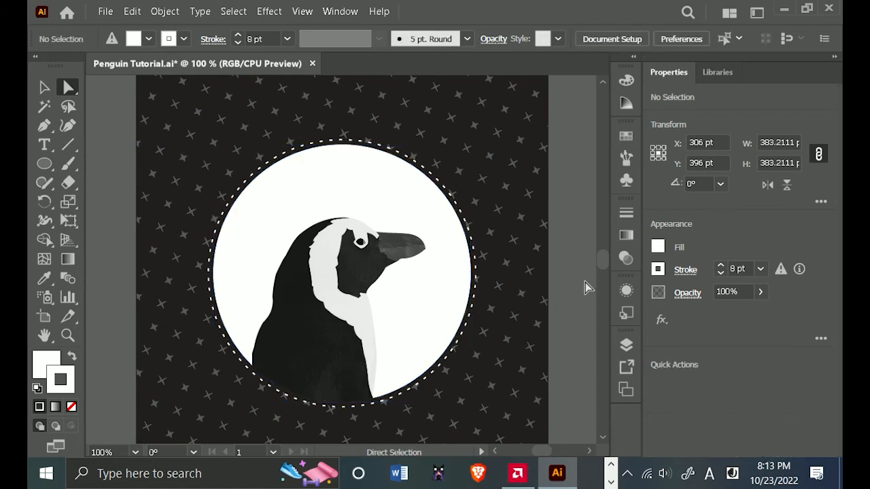
Start a point text above the penguin circle and switch the keyboard input language to English (United States).
scroll(450, 291, down, 1)
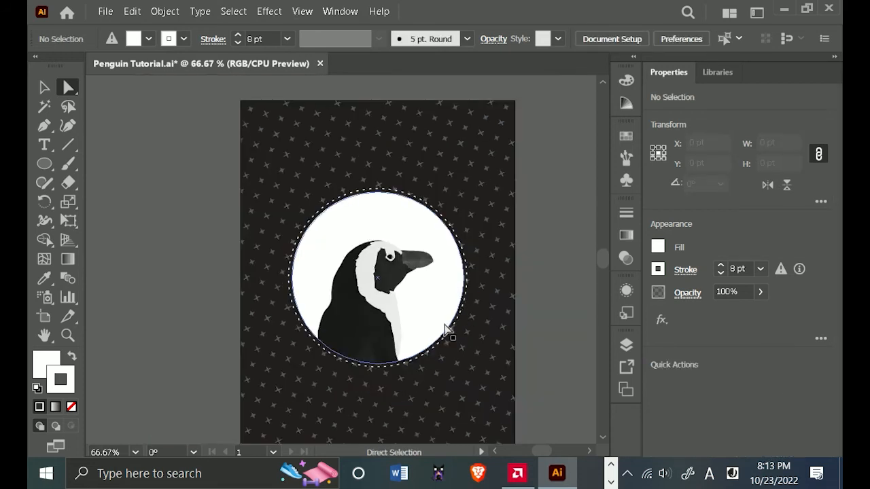
drag(538, 315, 530, 298)
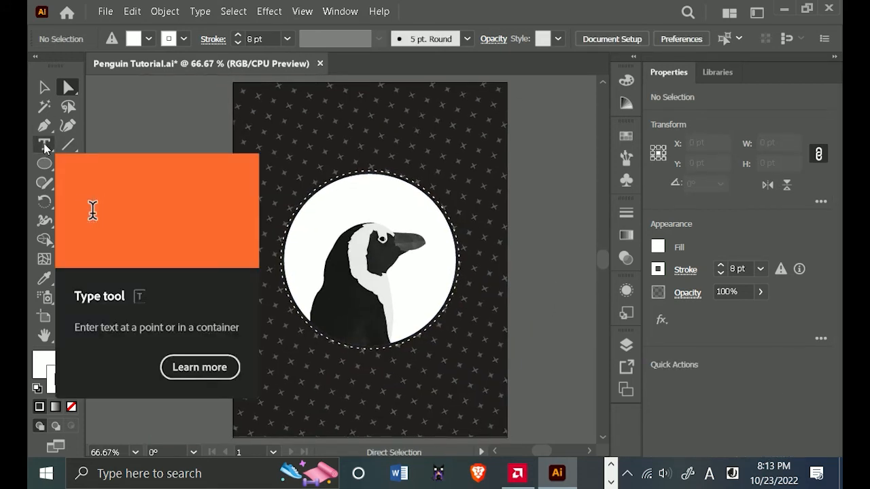
click(44, 144)
click(818, 384)
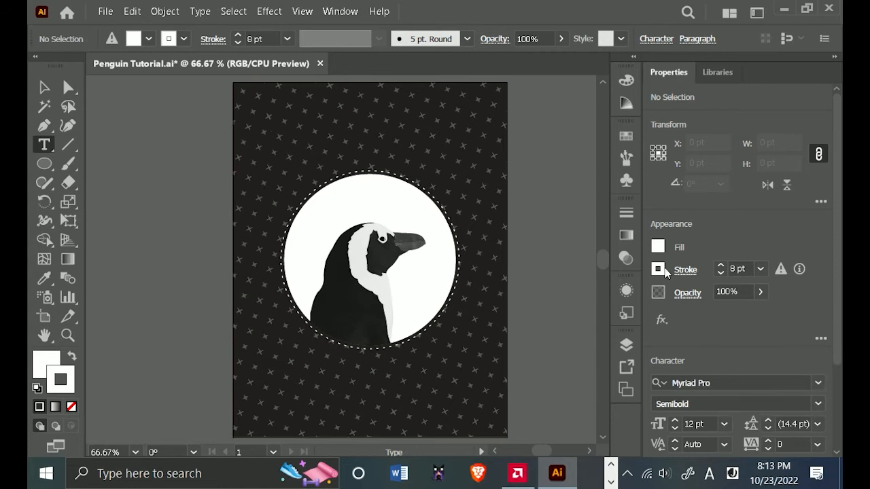
click(658, 270)
click(658, 246)
click(293, 144)
text(penguin)
click(732, 474)
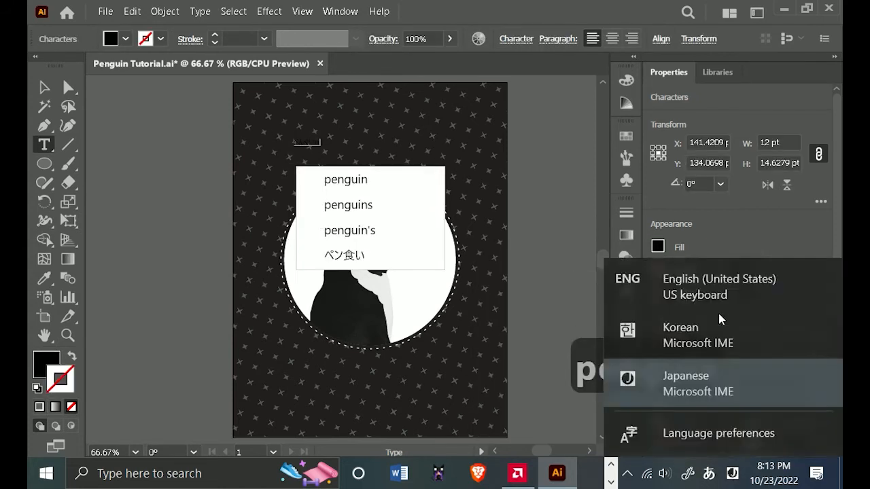
click(718, 284)
Replace the started text above the circle with "PENGUIN" in capital letters.
scroll(315, 141, up, 2)
double_click(297, 143)
text(p)
key(BackSpace)
key(Caps_Lock)
text(PENM)
key(BackSpace)
text(GUIN)
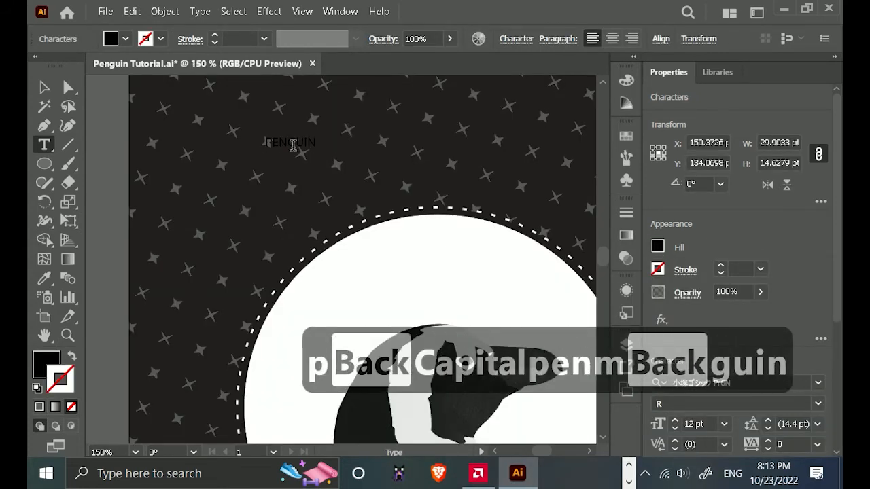
Enlarge the PENGUIN text to about 49 pt in white and position it above the circle.
key(ctrl+z)
drag(317, 151, 472, 242)
scroll(428, 221, down, 1)
drag(390, 186, 345, 162)
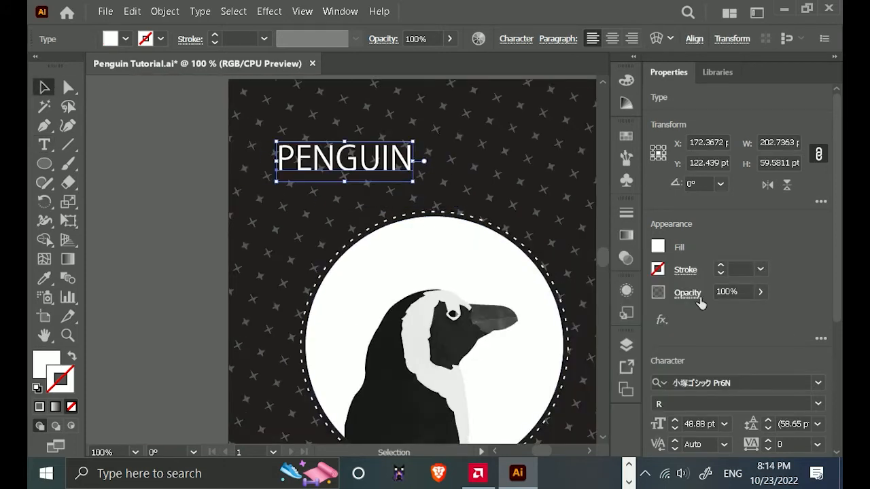
click(789, 381)
text(oPEN)
click(697, 458)
click(731, 383)
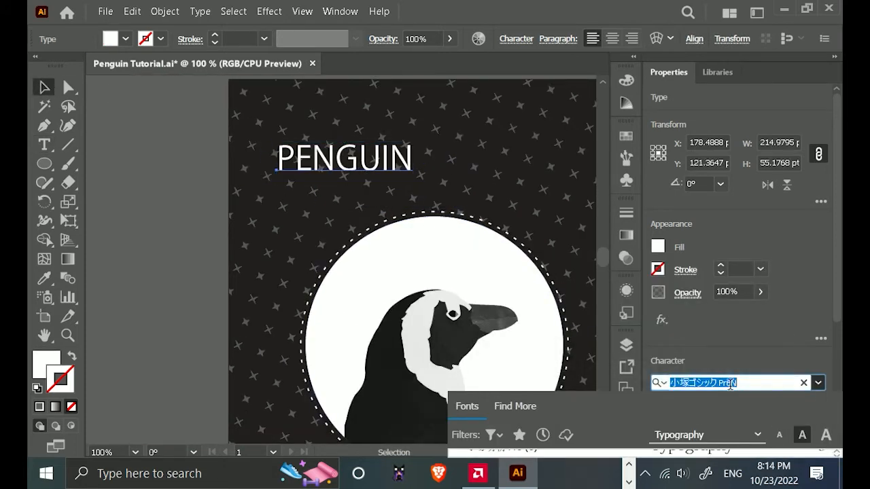
Reduce the program window and collapse the docked panels to reach the PENGUIN text's character settings.
click(807, 9)
drag(144, 31, 70, 17)
drag(421, 262, 292, 232)
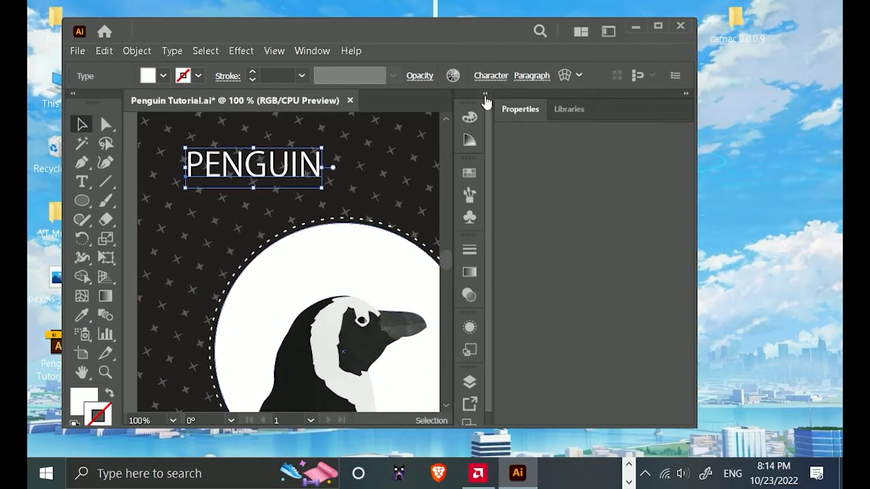
click(686, 93)
double_click(253, 165)
key(Escape)
click(685, 118)
scroll(631, 210, down, 4)
Set the PENGUIN text's font to Open Sans with the Bold style.
click(638, 204)
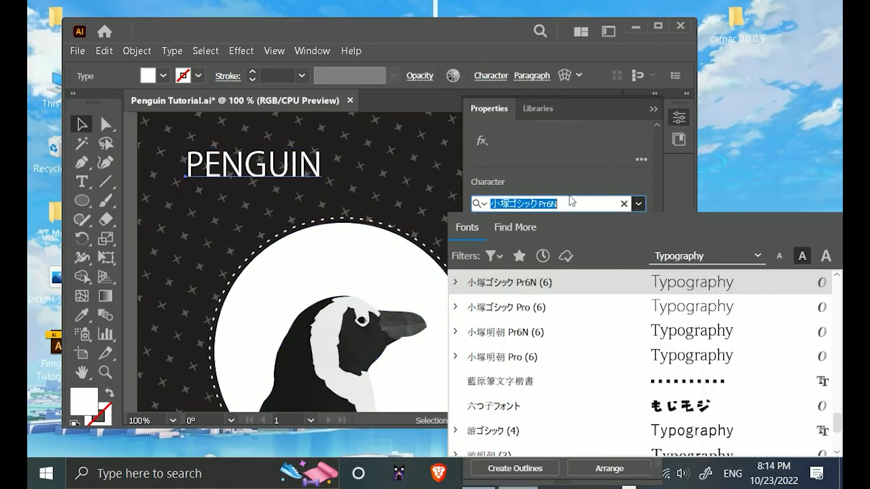
text(open)
key(Tab)
click(618, 226)
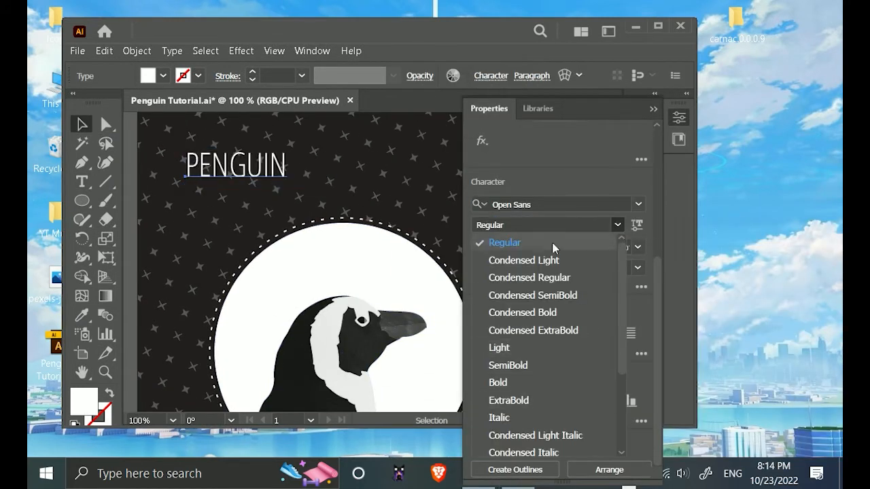
scroll(556, 407, down, 3)
scroll(534, 306, up, 2)
click(503, 324)
Maximize the program window and restore the docked panel layout.
click(658, 25)
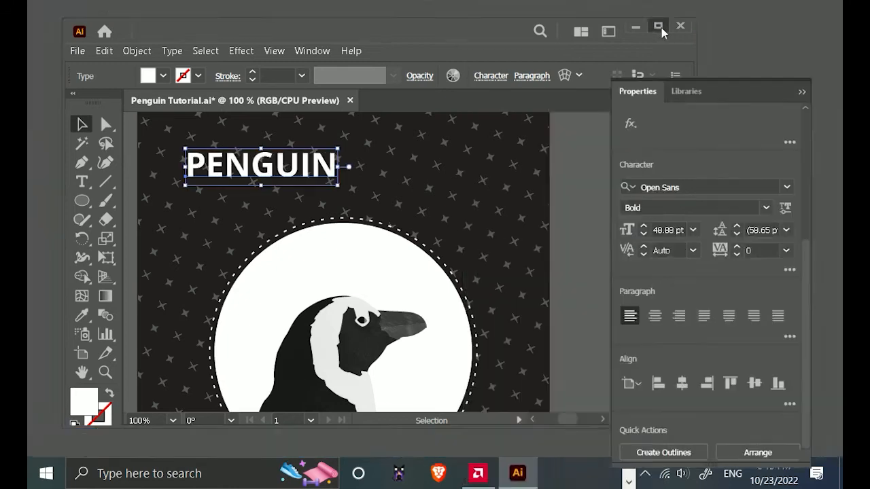
click(802, 74)
click(730, 13)
click(681, 174)
click(820, 385)
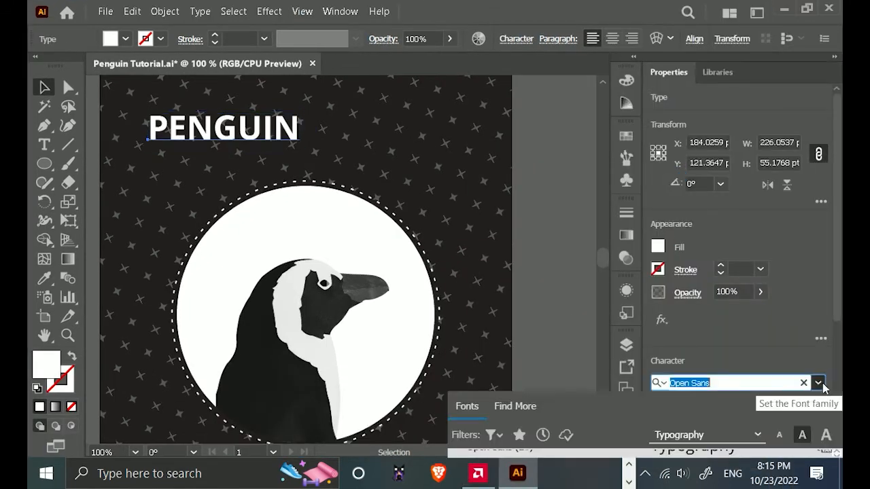
click(807, 8)
click(658, 26)
scroll(249, 92, down, 2)
drag(248, 87, 418, 205)
click(825, 38)
click(757, 13)
click(680, 175)
Move the PENGUIN text slightly down and bring its text properties back into display.
drag(419, 205, 339, 134)
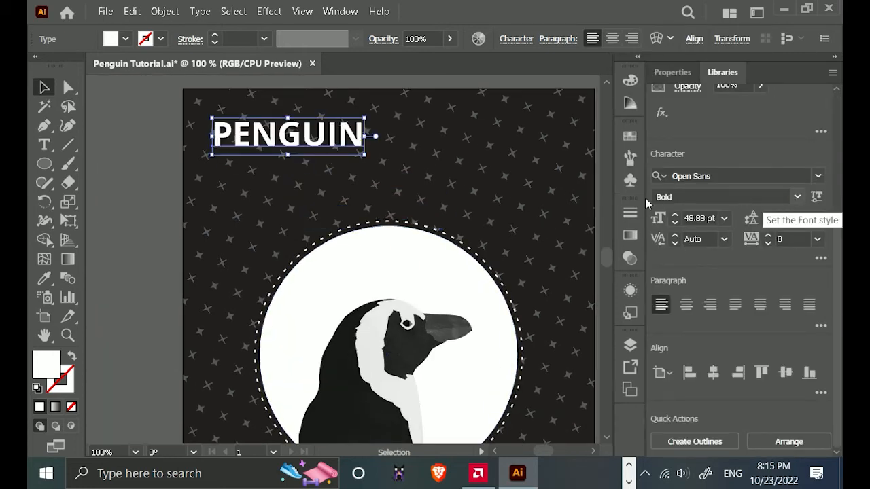
drag(303, 134, 320, 151)
click(675, 82)
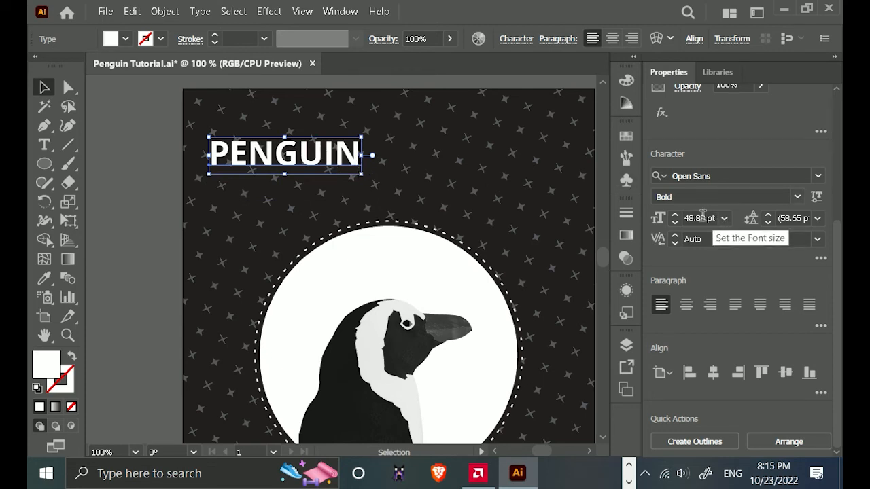
Duplicate the PENGUIN text directly below itself and swap the copy's fill and stroke to get a white 1 pt outline.
drag(278, 158, 276, 183)
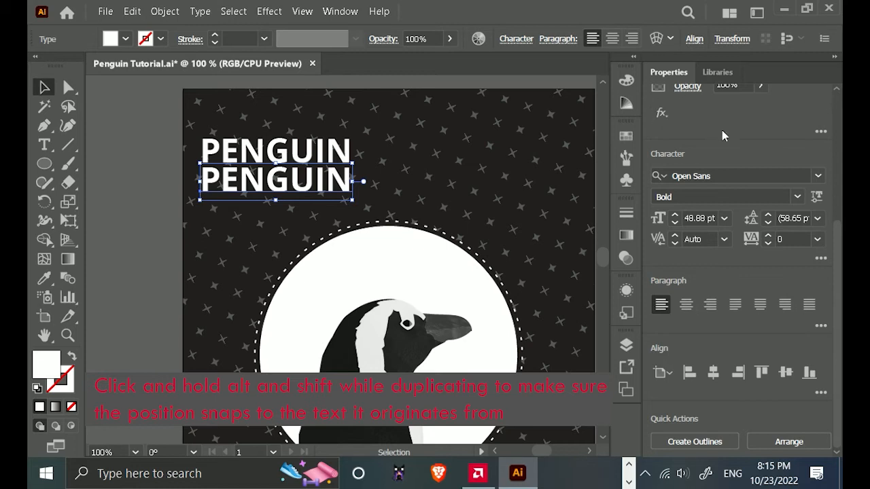
scroll(722, 136, up, 3)
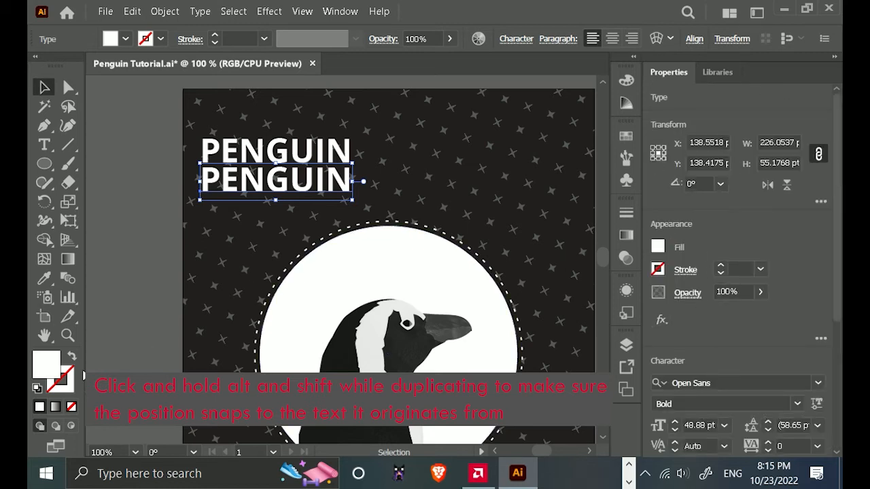
click(72, 359)
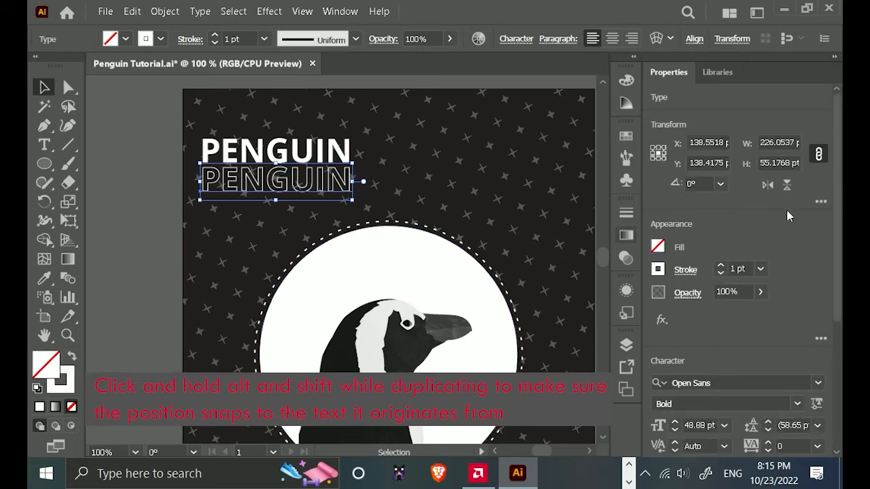
click(126, 136)
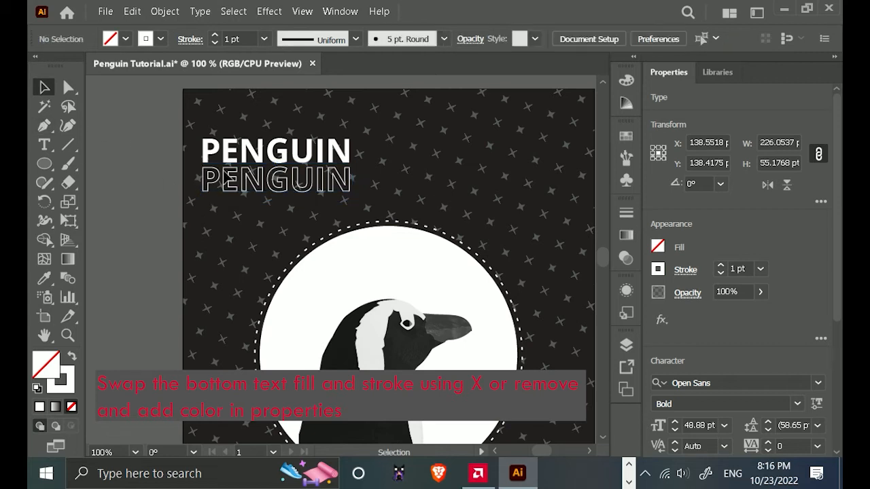
scroll(261, 182, up, 2)
drag(515, 157, 514, 208)
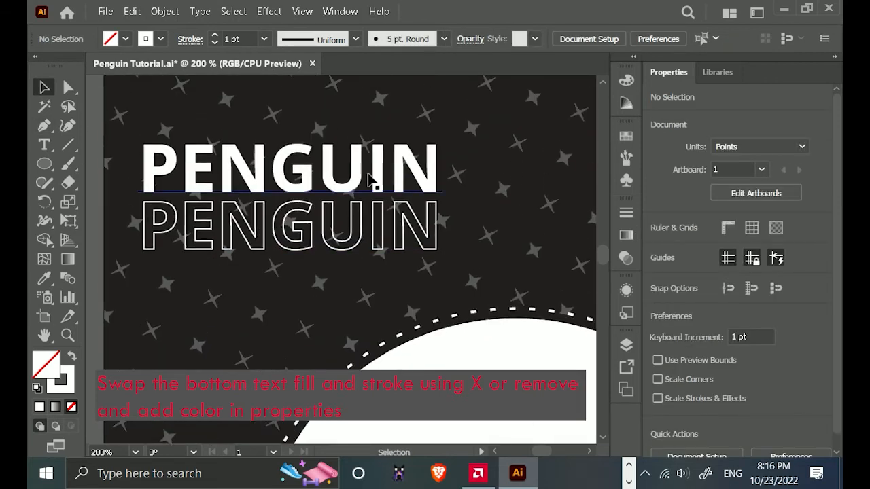
Shift the filled PENGUIN text slightly down toward the outlined copy and clear the selection.
mouse_move(350, 173)
mouse_down()
mouse_move(351, 185)
mouse_move(352, 177)
mouse_up()
click(345, 230)
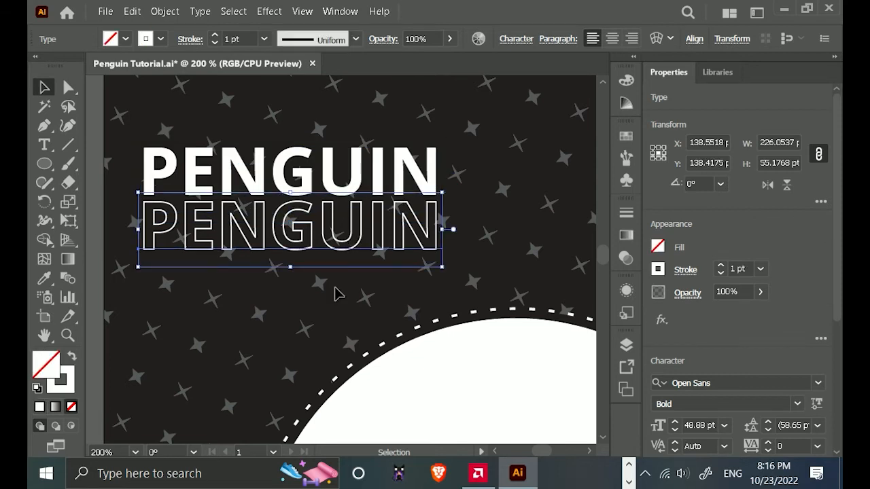
click(339, 294)
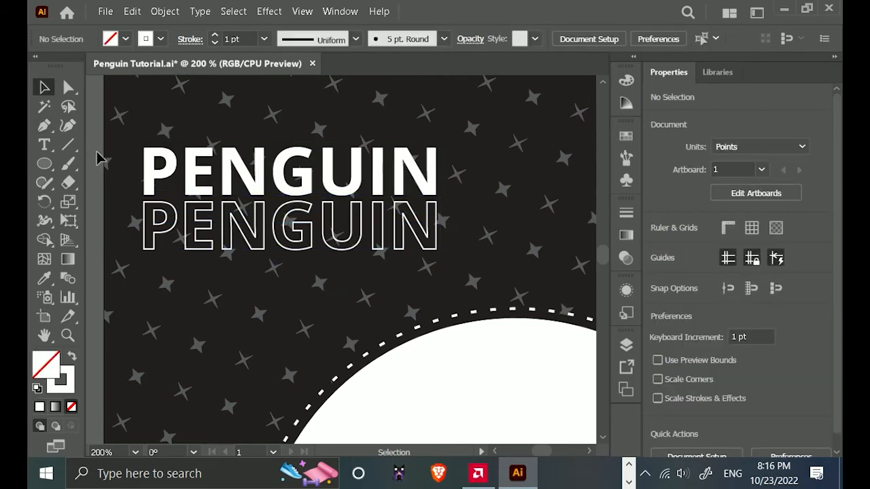
Draw a rectangle about 226 by 50 pt over the outlined PENGUIN, with a linear white-to-black gradient fill and no stroke.
drag(42, 166, 138, 163)
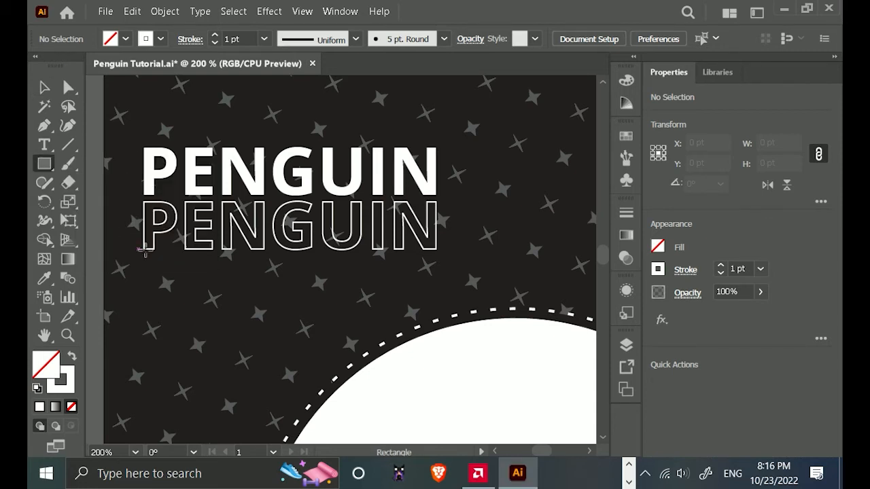
drag(139, 262, 444, 195)
click(625, 238)
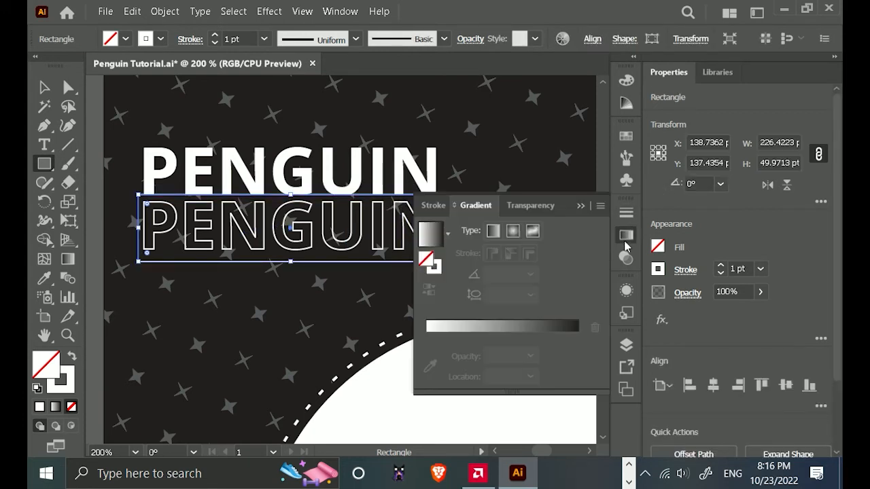
click(515, 336)
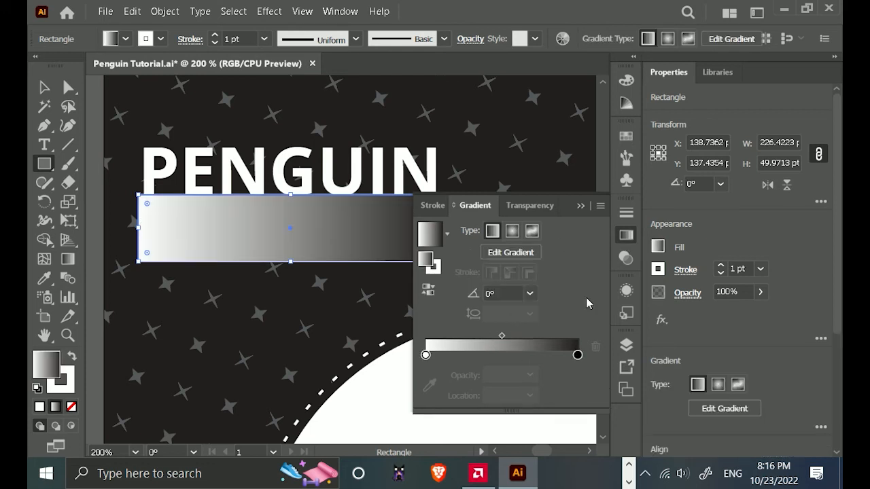
click(721, 273)
click(721, 273)
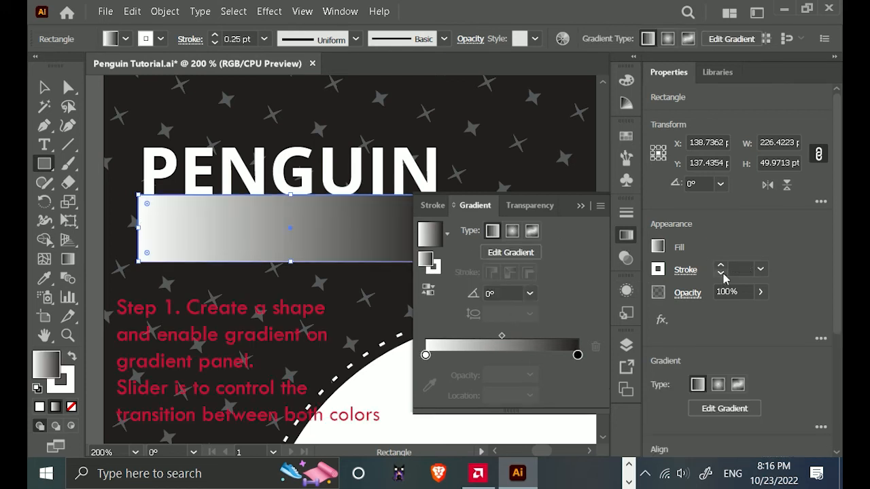
click(721, 273)
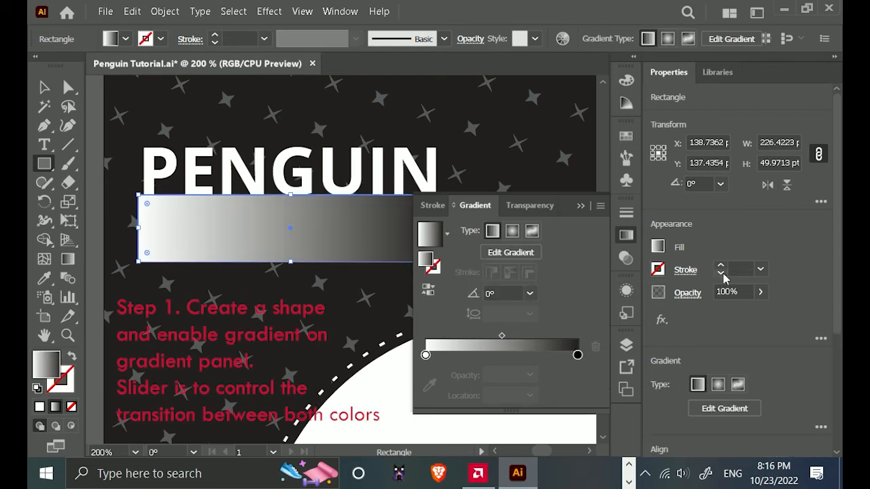
Set the rectangle's gradient angle to 90° and reverse it so white is at the upper edge.
click(531, 294)
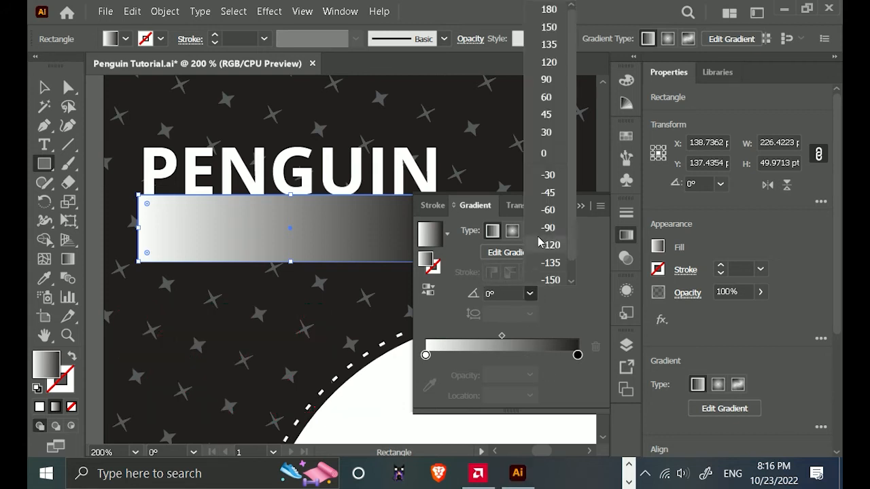
click(546, 80)
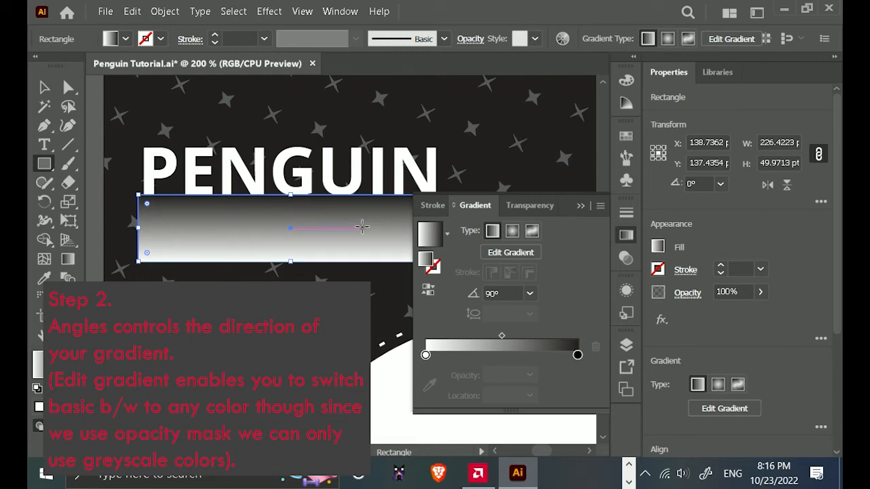
click(427, 294)
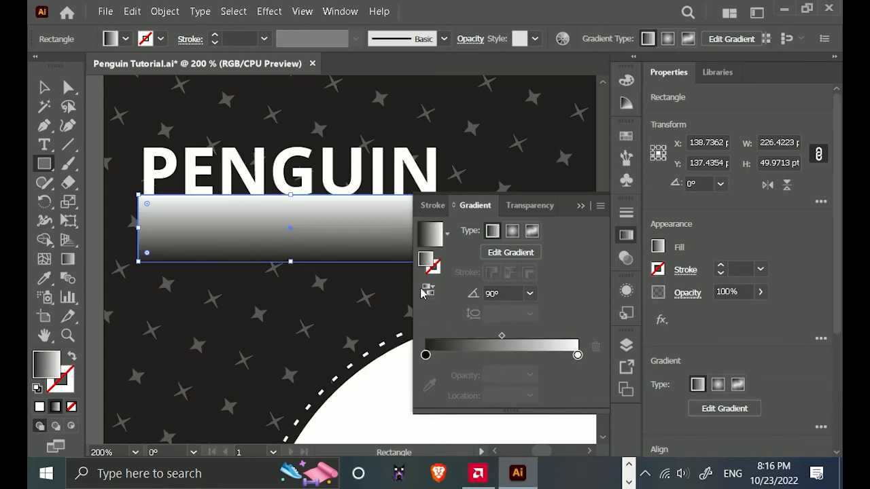
click(427, 291)
click(427, 290)
Edit the gradient directly on the rectangle, extending its span and shifting it so the black end lies below the shape.
click(517, 253)
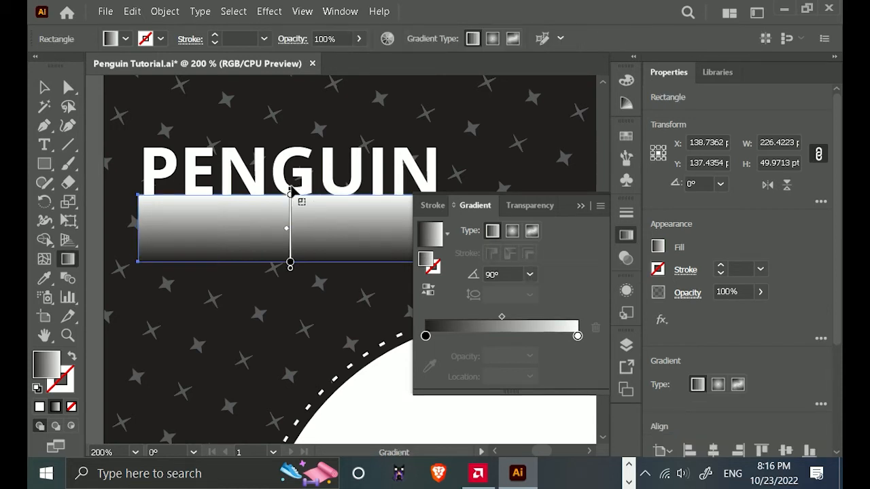
drag(292, 194, 291, 159)
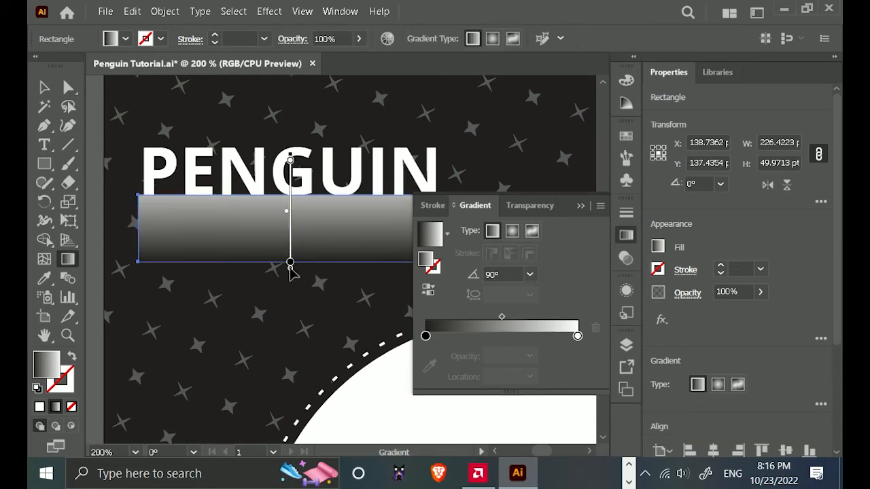
mouse_move(290, 265)
mouse_down()
mouse_move(324, 274)
mouse_move(297, 312)
mouse_move(306, 381)
mouse_move(290, 363)
mouse_up()
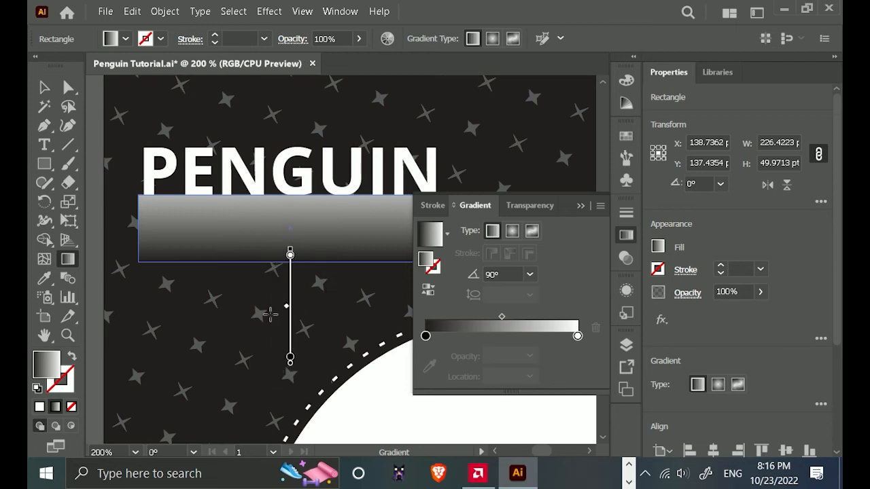
drag(291, 313, 291, 238)
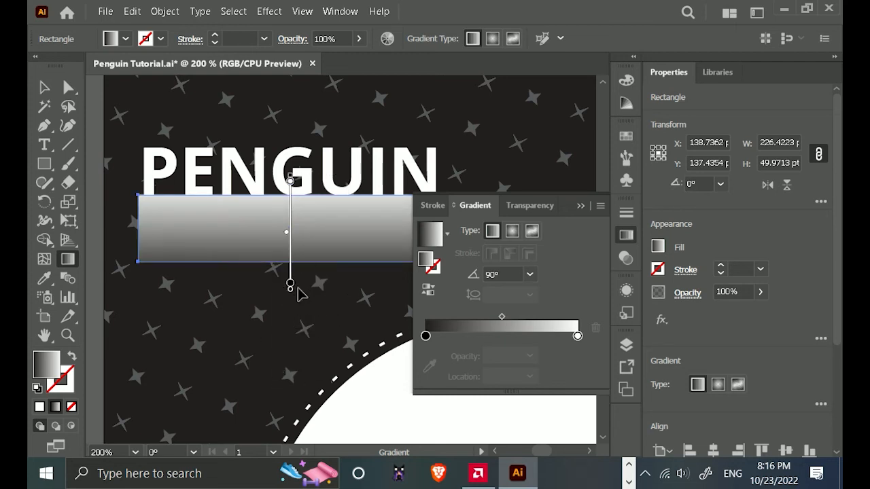
scroll(290, 297, up, 1)
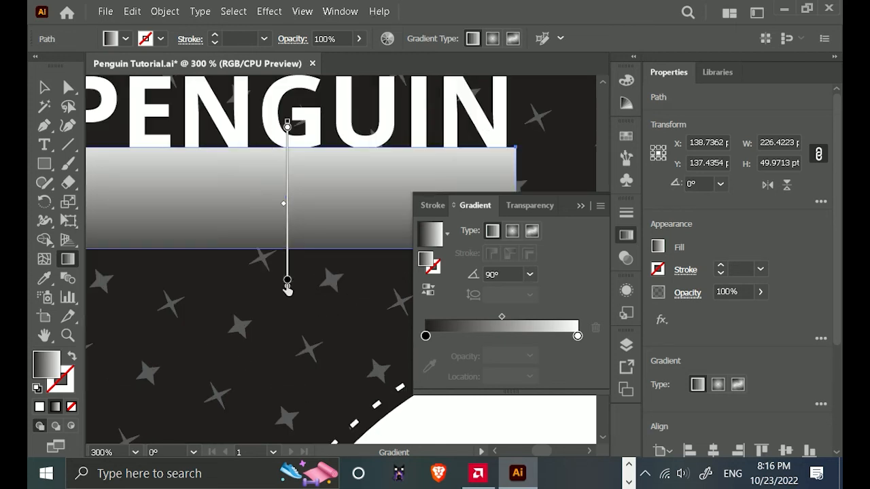
drag(288, 288, 307, 315)
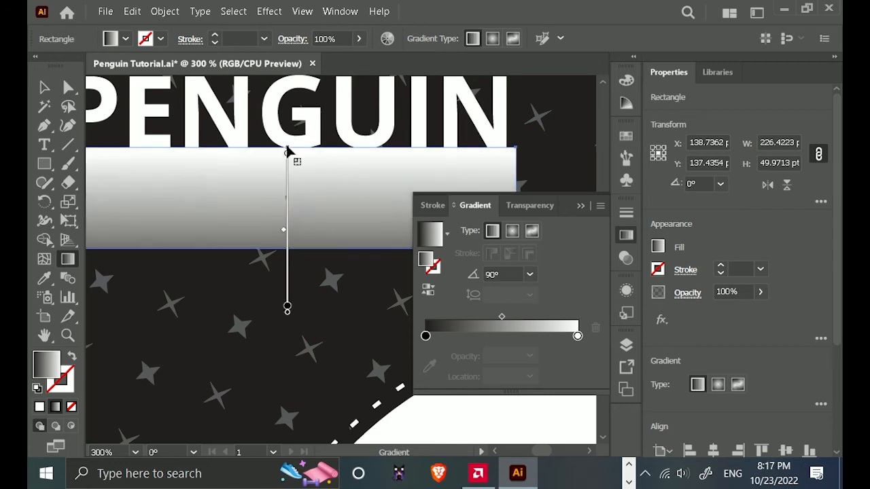
Try adjusting the gradient's white end, reset its angle to 90°, and shift the midpoint to 74.2052% toward white.
mouse_move(286, 147)
mouse_down()
mouse_move(284, 101)
mouse_move(236, 125)
mouse_move(361, 136)
mouse_move(377, 146)
mouse_up()
scroll(302, 144, down, 1)
click(529, 274)
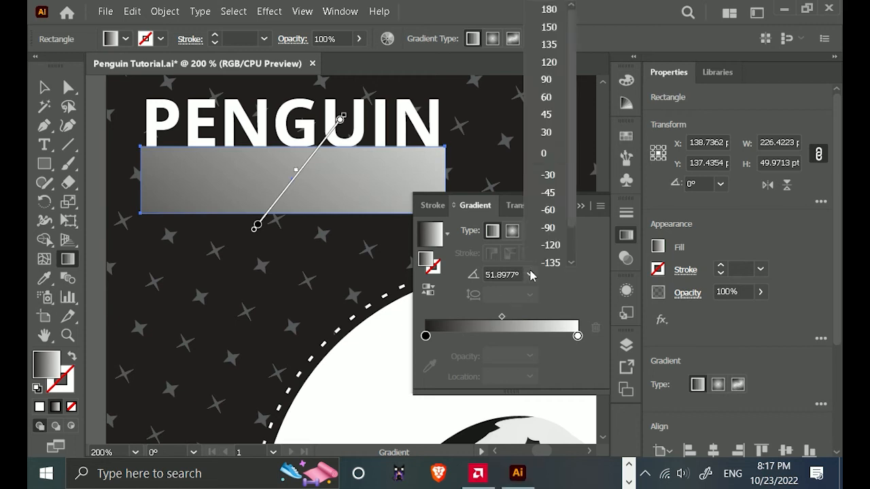
click(547, 81)
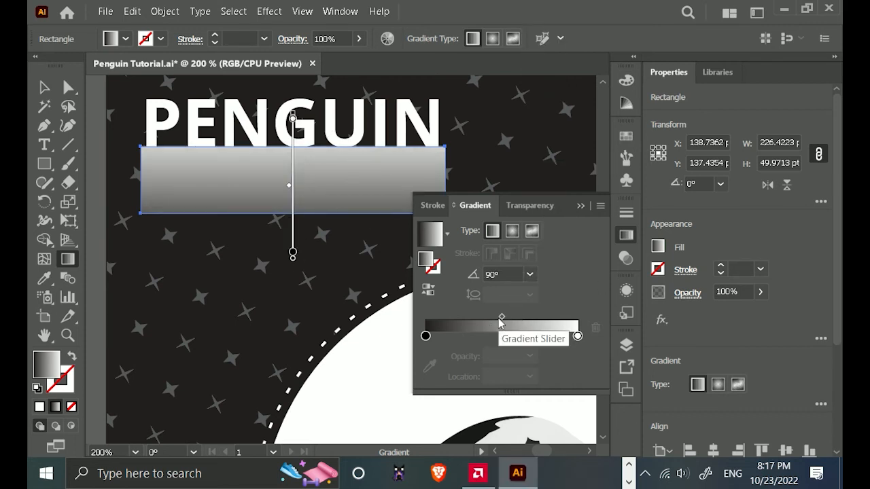
drag(501, 316, 540, 318)
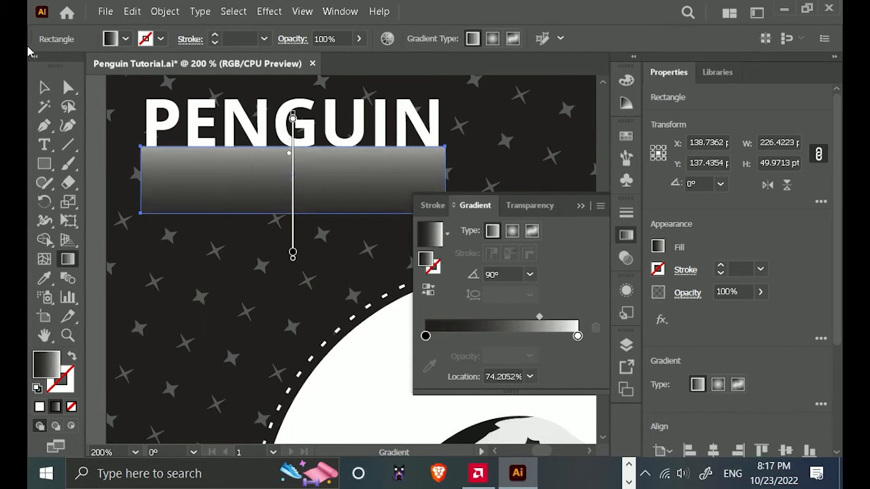
Select the gradient rectangle together with the outlined PENGUIN text and make an opacity mask from them.
click(38, 91)
drag(478, 169, 359, 197)
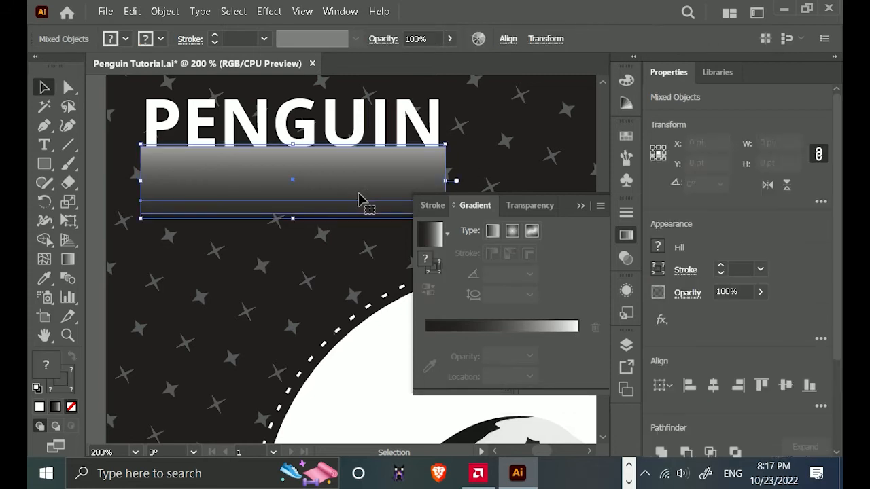
click(527, 207)
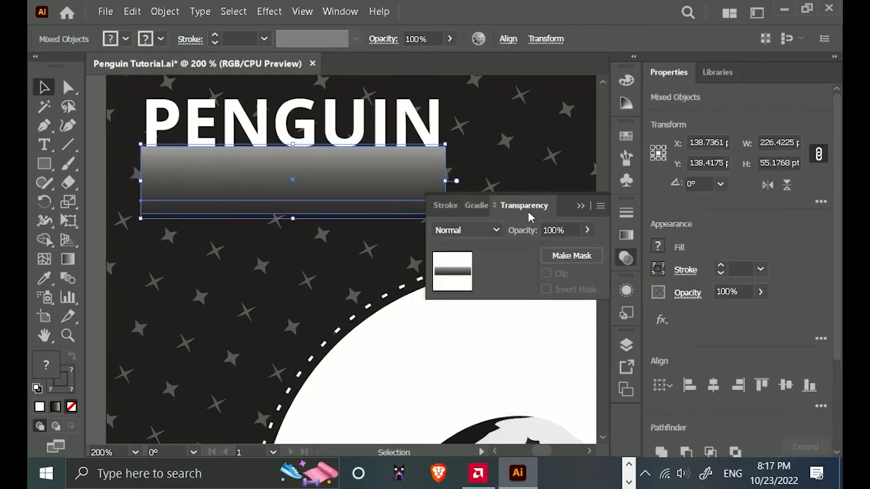
click(572, 256)
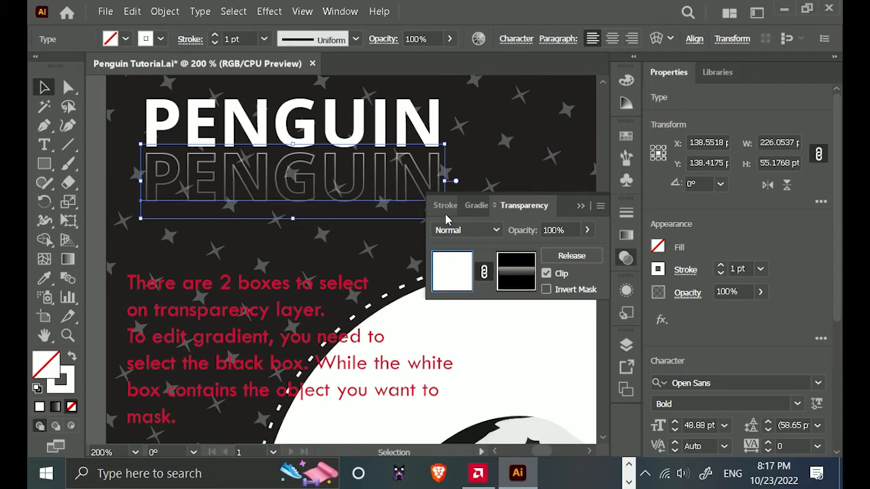
Edit the opacity mask's gradient by reversing it, moving the white stop inward and readjusting the midpoint.
click(515, 272)
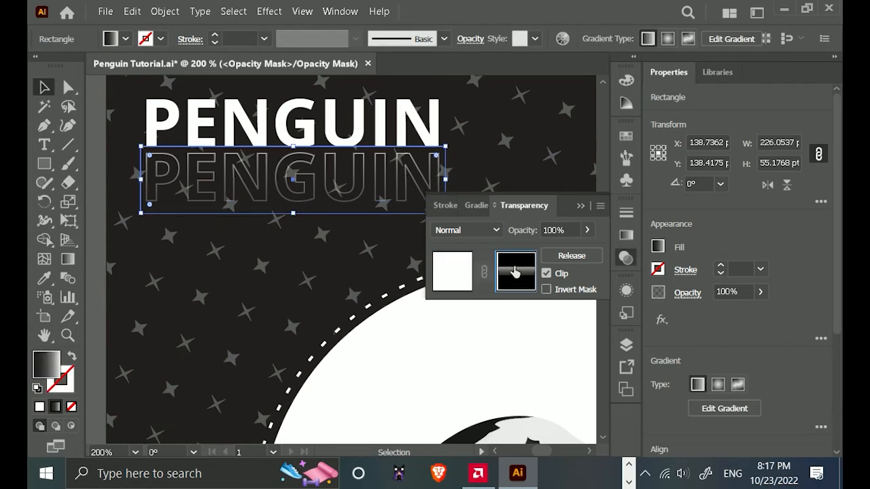
click(476, 206)
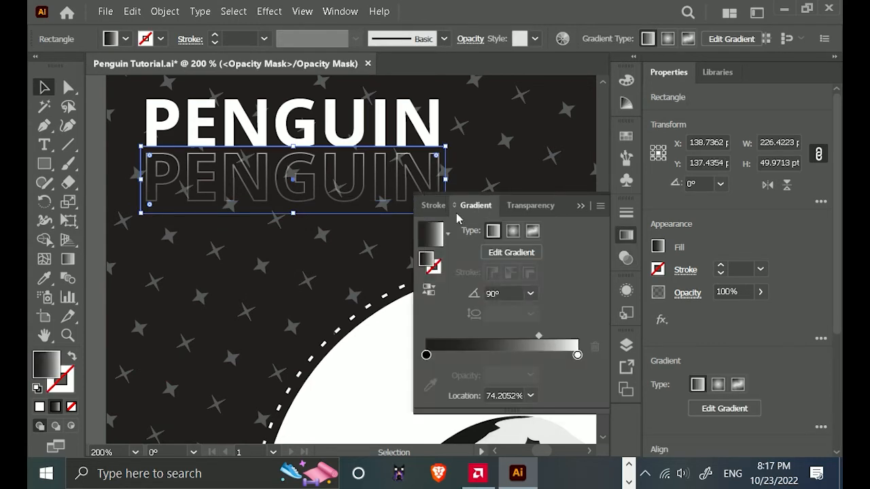
click(428, 292)
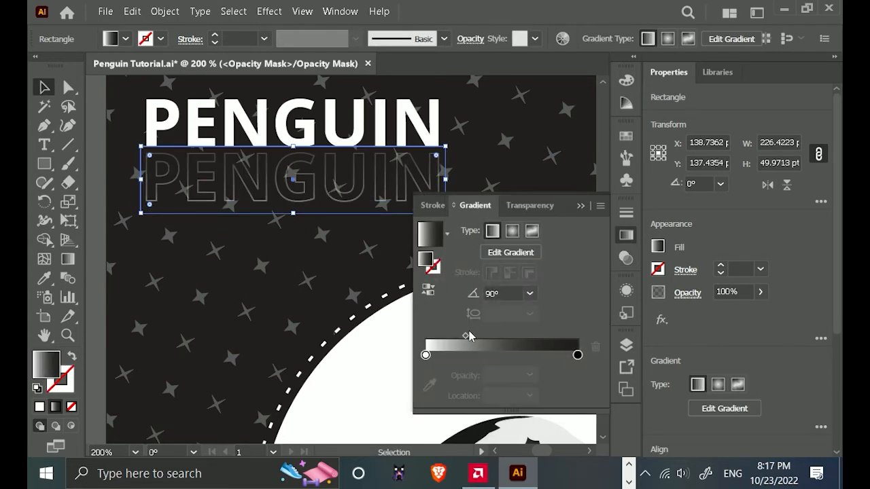
drag(469, 336, 509, 341)
drag(427, 357, 475, 358)
mouse_move(530, 336)
mouse_down()
mouse_move(493, 338)
mouse_move(494, 357)
mouse_move(516, 337)
mouse_up()
click(582, 206)
Try moving the mask rectangle down, undo it, and nudge the rectangle 2 pt up.
drag(344, 186, 363, 258)
key(ctrl+z)
key(Up)
key(Up)
key(Up)
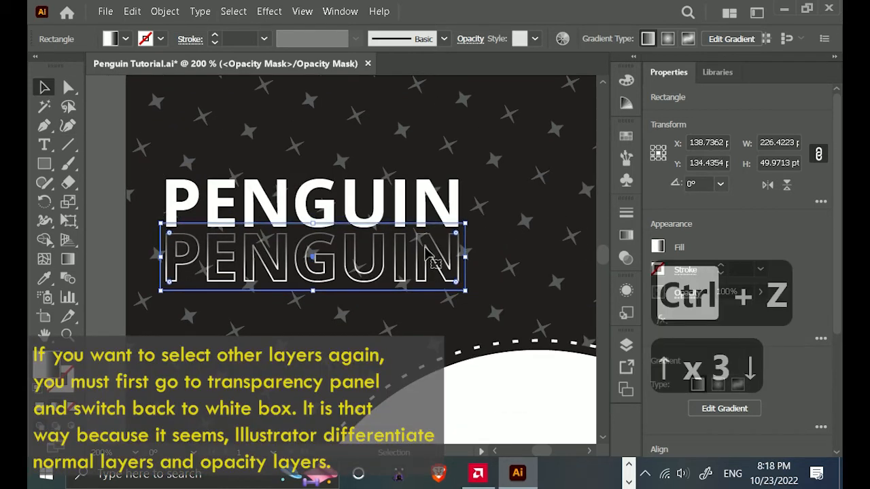
key(Down)
Leave opacity mask editing by switching back to the outlined text artwork, and check the objects in Layer 1.
click(626, 346)
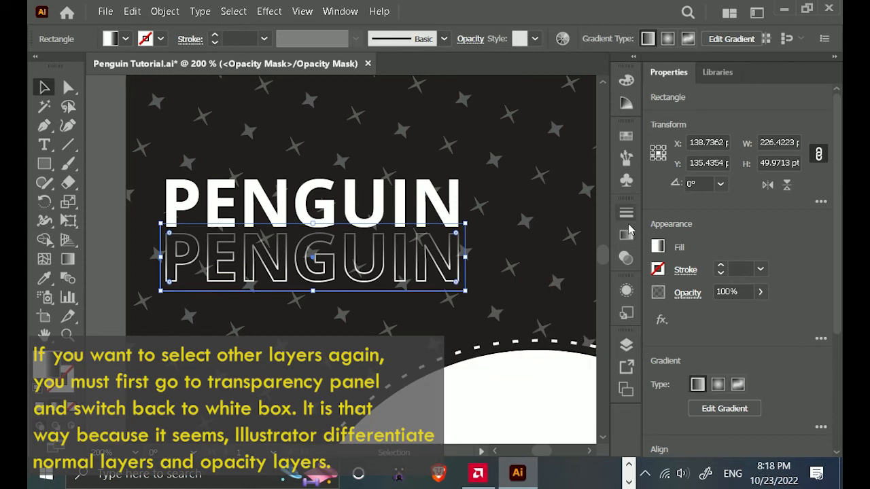
click(627, 234)
click(524, 205)
click(454, 273)
click(629, 346)
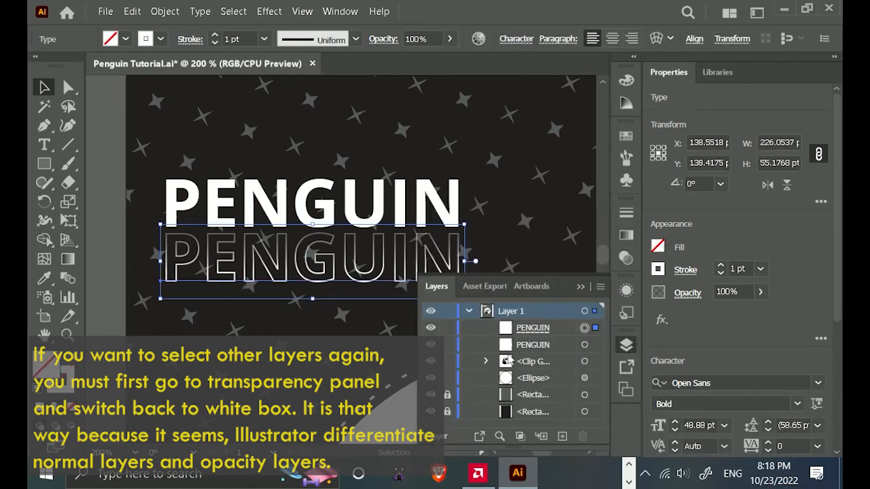
click(626, 345)
Duplicate the masked outlined PENGUIN text directly above the filled PENGUIN text.
click(338, 160)
click(324, 270)
drag(323, 269, 332, 160)
click(477, 242)
Select all three PENGUIN texts and set their font style to Regular.
click(462, 250)
key(ctrl+a)
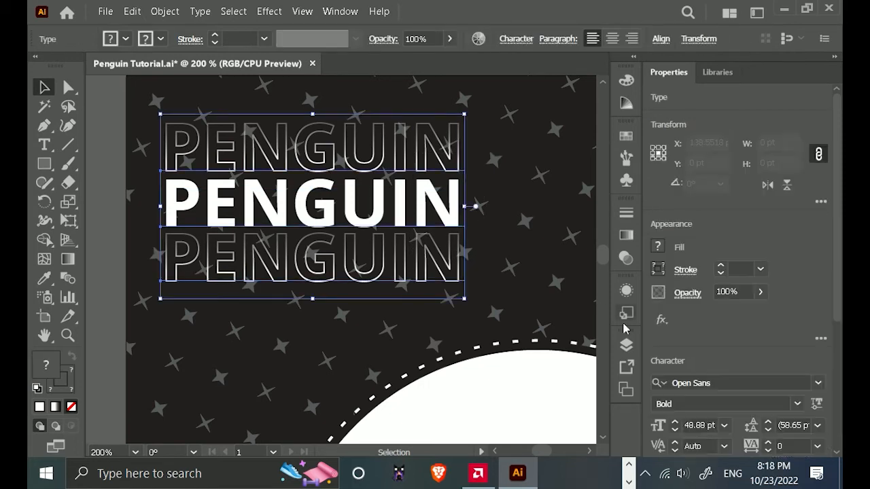
click(797, 406)
click(724, 372)
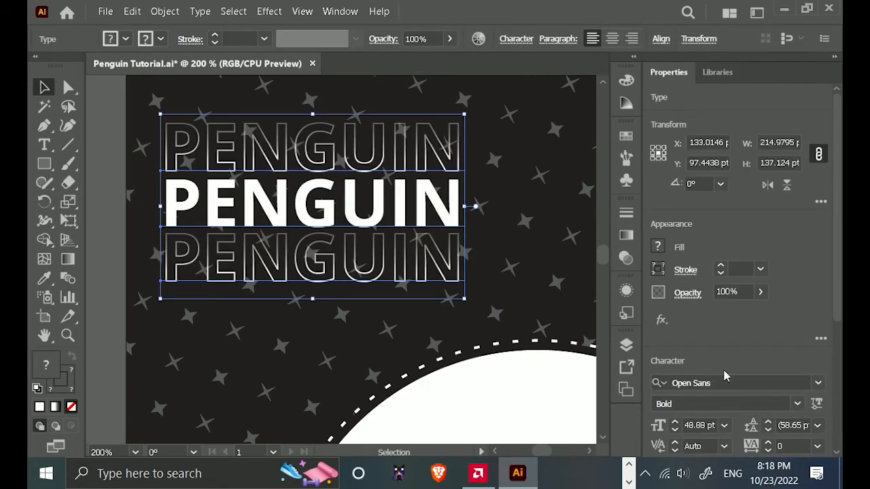
click(798, 404)
click(684, 51)
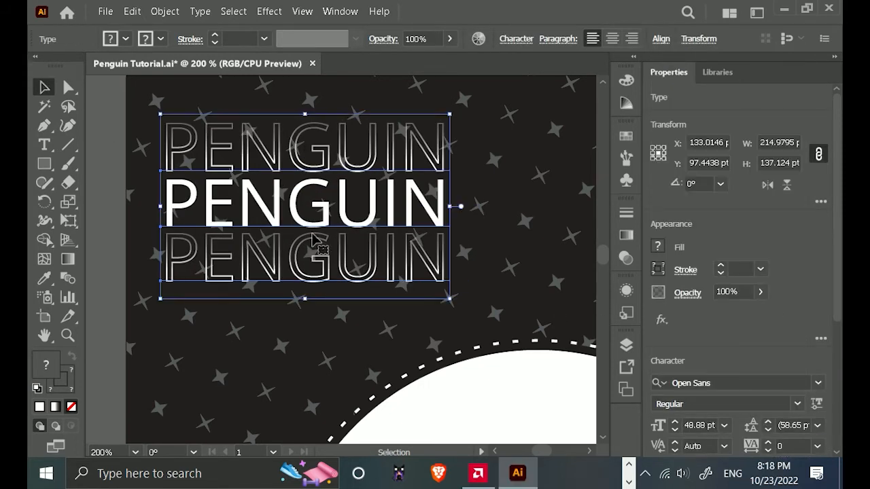
Release the opacity mask of the uppermost outlined PENGUIN text.
scroll(311, 236, down, 1)
click(326, 298)
click(329, 261)
click(331, 170)
scroll(332, 170, up, 1)
click(629, 236)
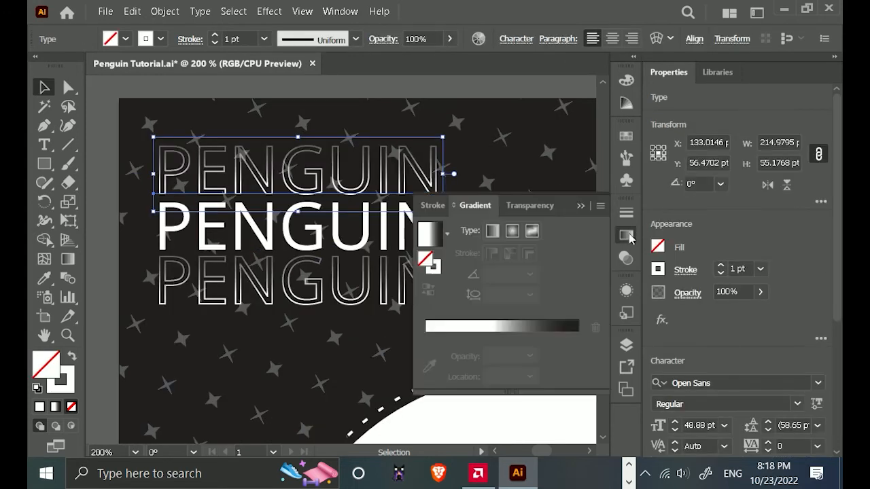
click(529, 205)
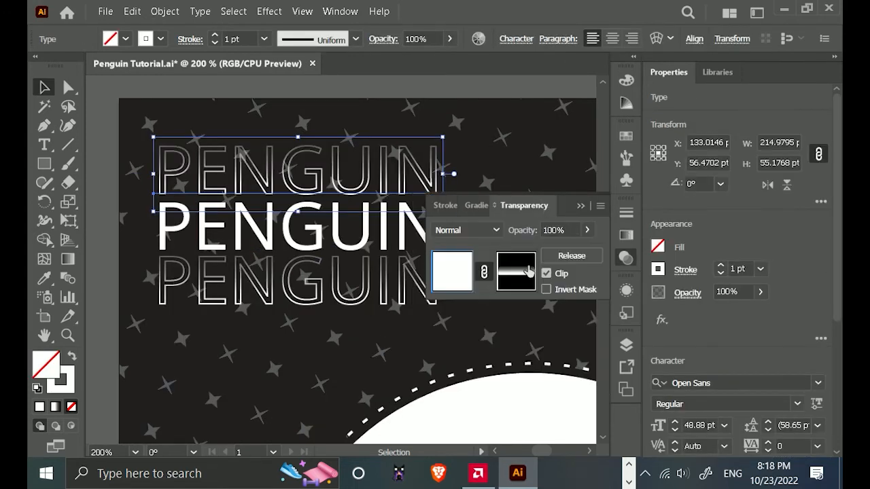
click(570, 257)
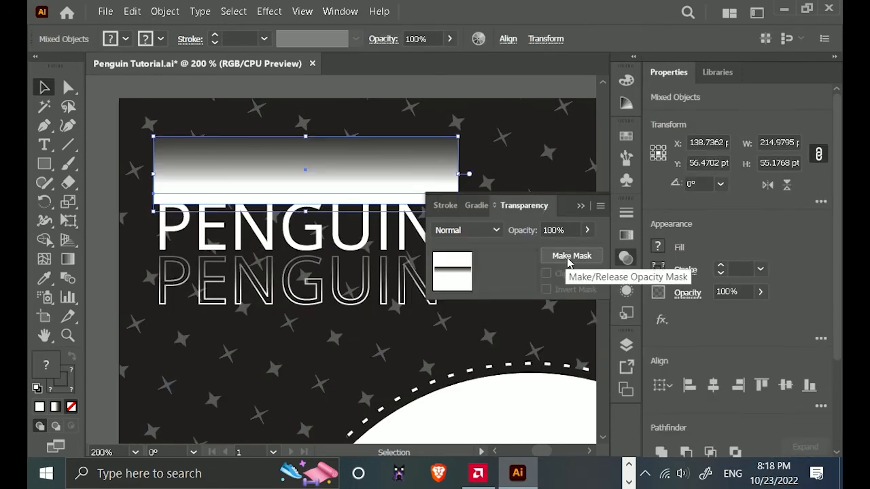
Reverse the gradient fill of the rectangle covering the uppermost outlined PENGUIN text.
click(496, 88)
click(398, 173)
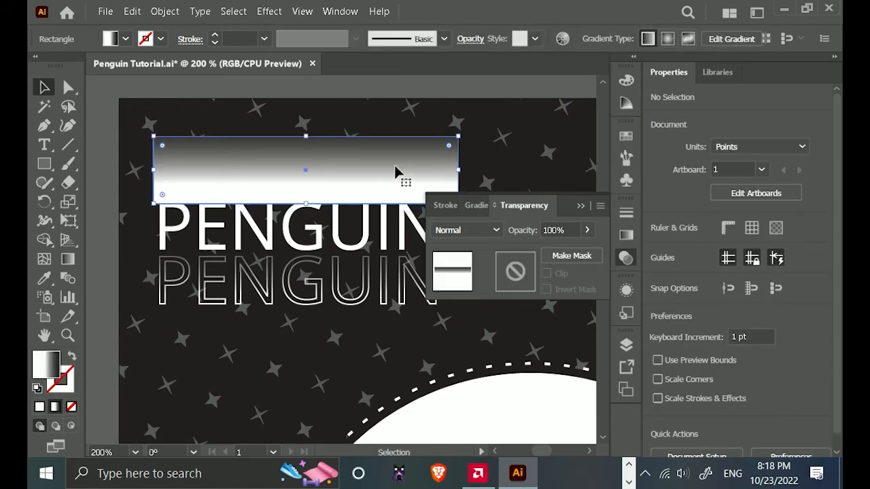
click(485, 211)
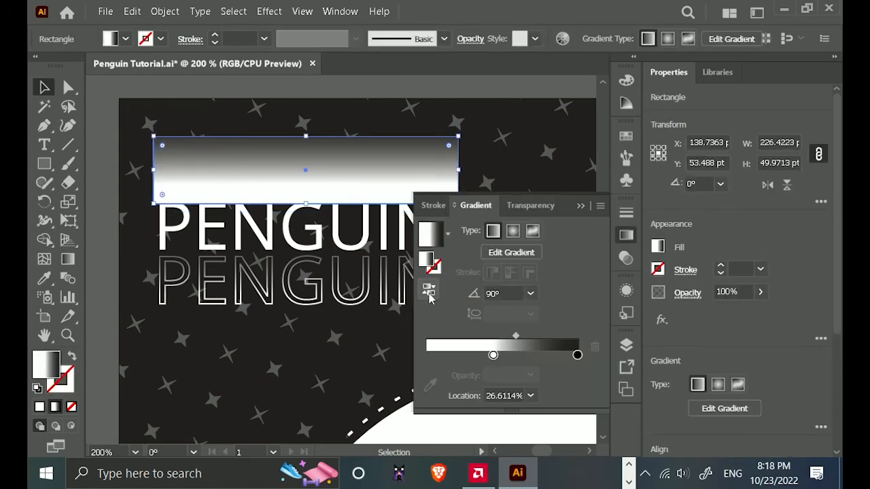
click(429, 296)
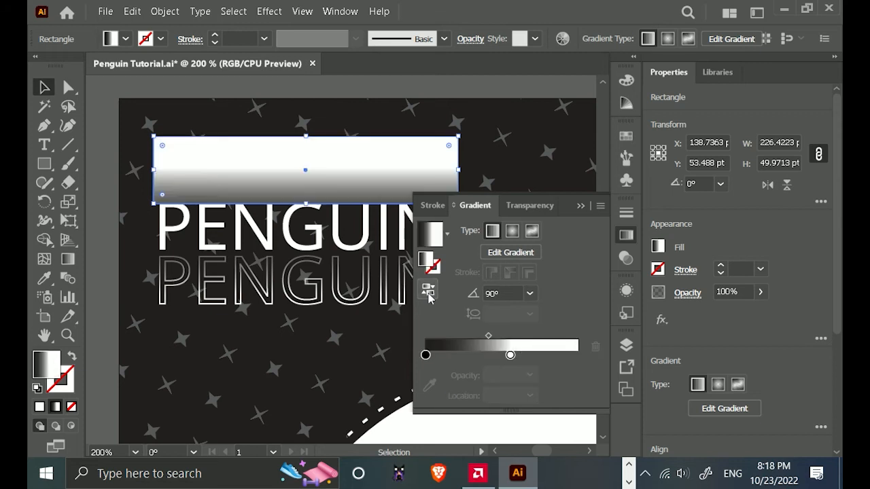
Make an opacity mask from the gradient rectangle and the uppermost outlined PENGUIN text.
click(499, 95)
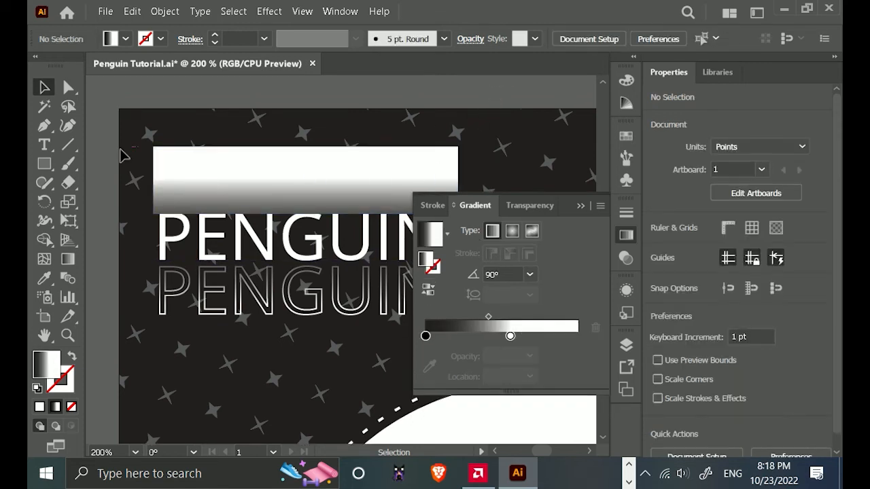
drag(220, 185, 220, 186)
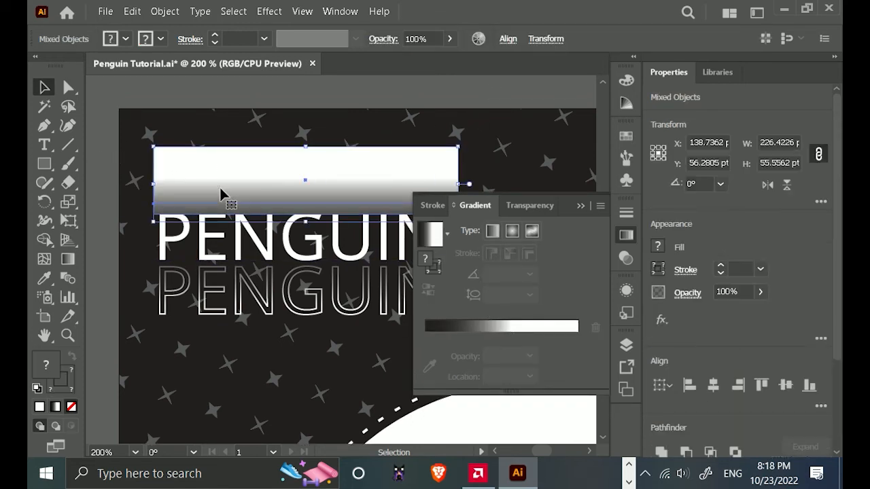
click(548, 210)
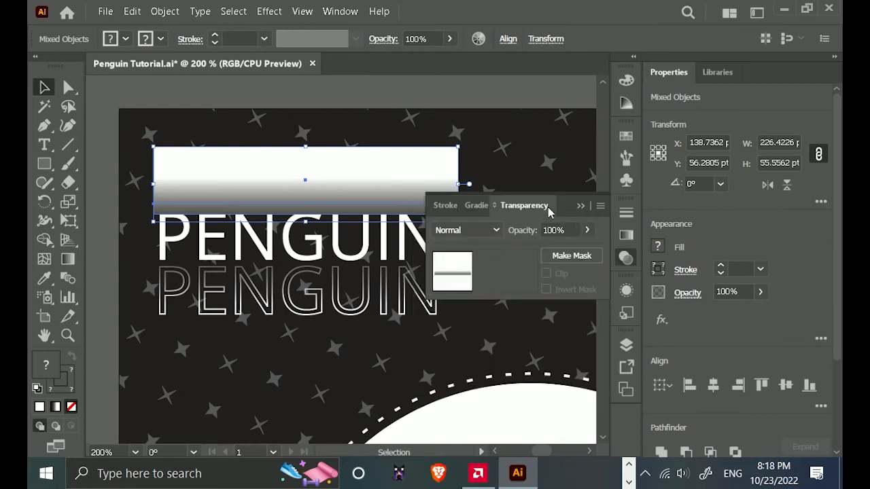
click(571, 256)
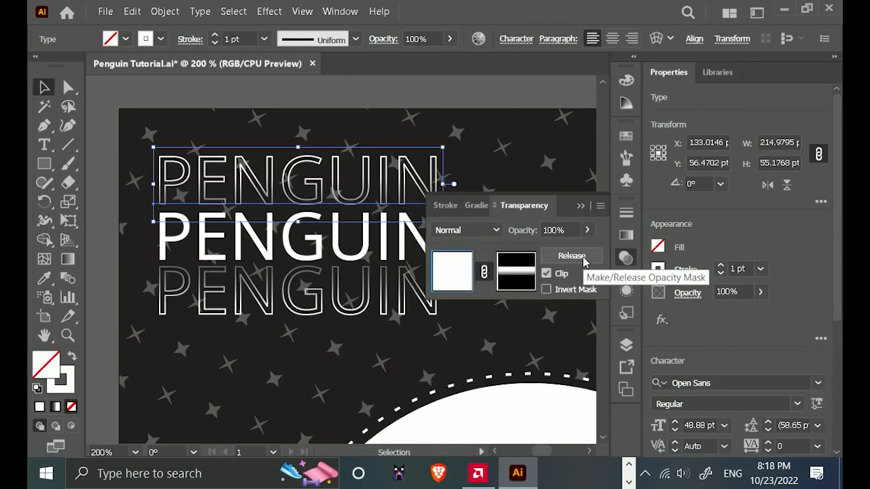
Shift the white stop in the upper outlined text's opacity mask gradient and set the gradient midpoint to about 77%.
click(470, 210)
drag(489, 317, 481, 317)
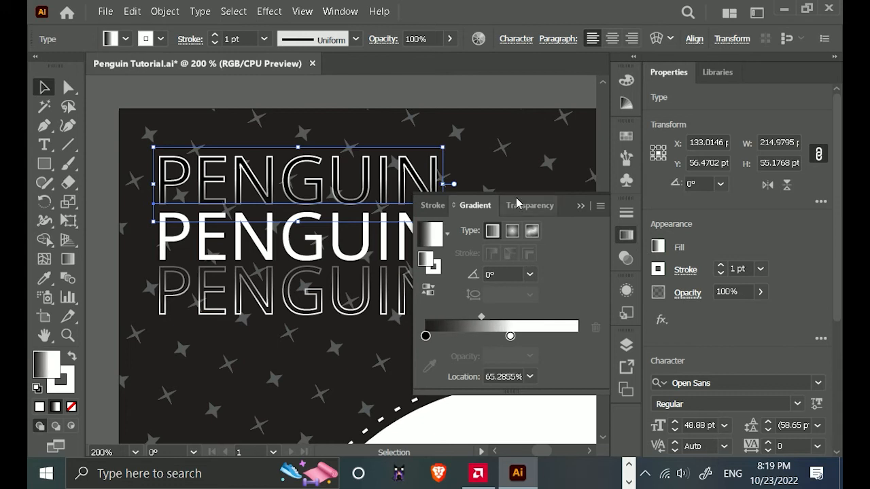
click(522, 206)
click(515, 272)
click(477, 207)
drag(511, 355, 535, 355)
mouse_move(505, 336)
mouse_down()
mouse_move(520, 344)
mouse_move(514, 353)
mouse_move(493, 336)
mouse_up()
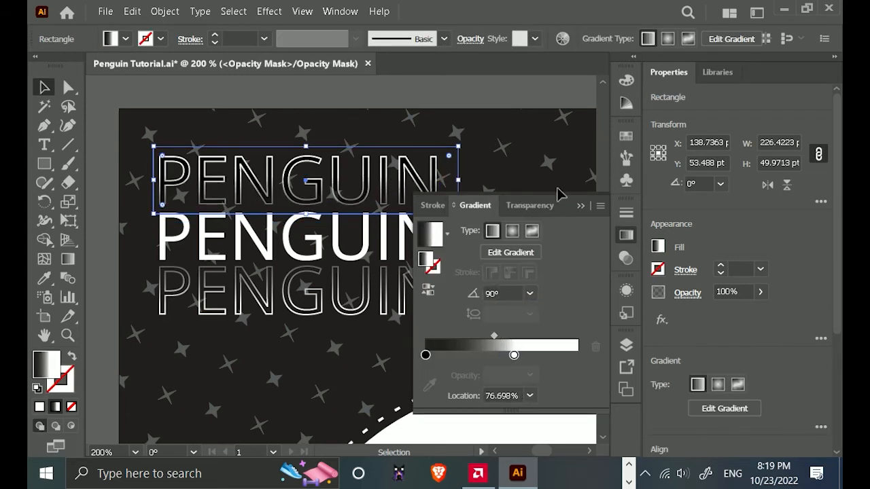
Leave opacity mask editing by switching back to the upper outlined text artwork.
click(581, 206)
key(alt)
scroll(420, 323, down, 1)
drag(132, 188, 286, 285)
click(626, 258)
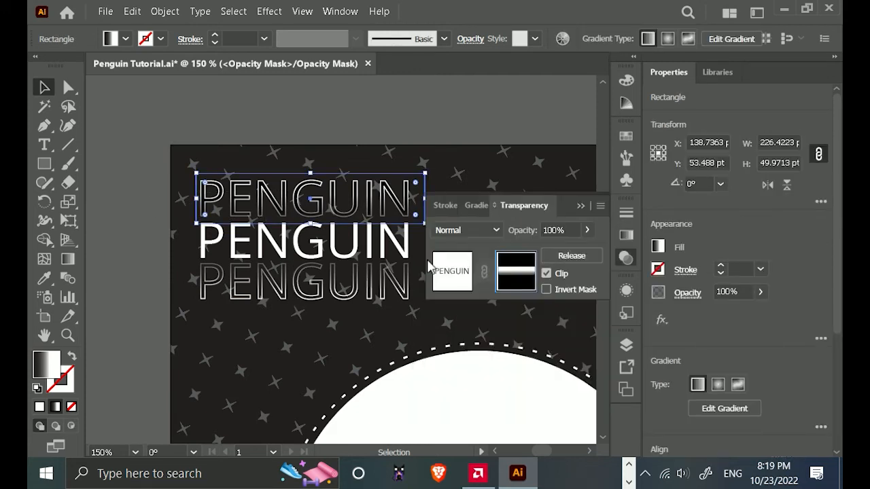
click(452, 271)
Select all three PENGUIN texts and nudge them left and down on the poster.
drag(135, 187, 315, 291)
key(Down)
key(Down)
key(Down)
key(Down)
key(Down)
key(Down)
key(Down)
key(Down)
key(Down)
key(Down)
key(Down)
key(Down)
key(Down)
key(Down)
key(Down)
key(Down)
key(Down)
key(Down)
key(Down)
key(Down)
key(Left)
key(Left)
key(Left)
key(Left)
key(Left)
key(Left)
key(Left)
key(Left)
key(Left)
key(Left)
key(Left)
key(Left)
key(Left)
key(Left)
key(Left)
Duplicate the outlined PENGUIN texts outward above and below, and distribute all five texts by their vertical centers.
click(141, 263)
scroll(141, 263, down, 1)
double_click(315, 291)
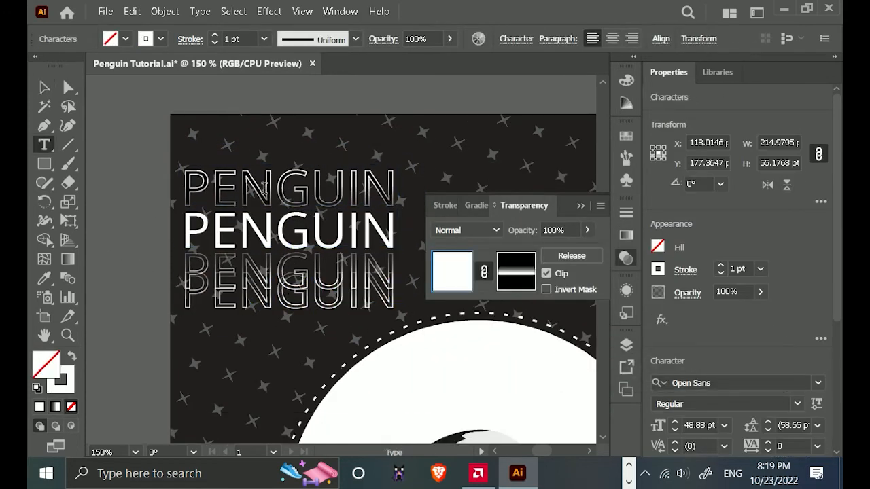
drag(319, 196, 319, 178)
drag(136, 153, 272, 296)
scroll(813, 286, down, 5)
click(822, 394)
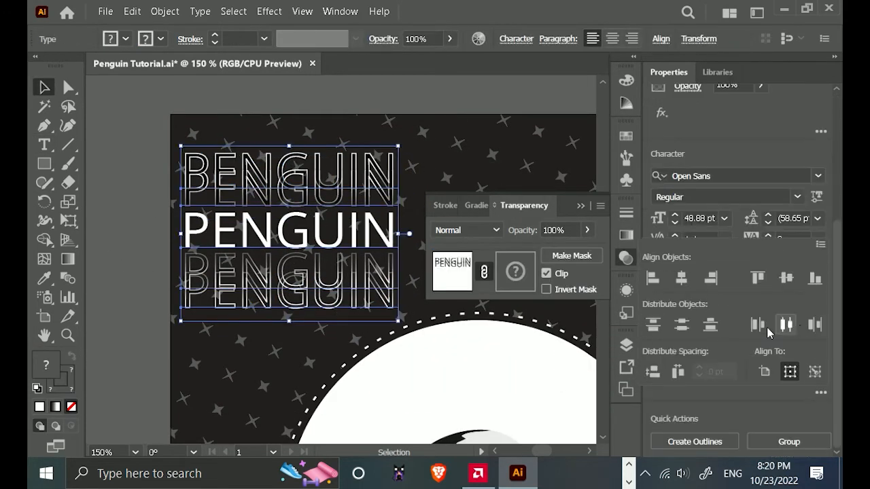
click(683, 326)
Undo the distribution and the duplication of the outlined PENGUIN texts.
click(452, 162)
click(304, 172)
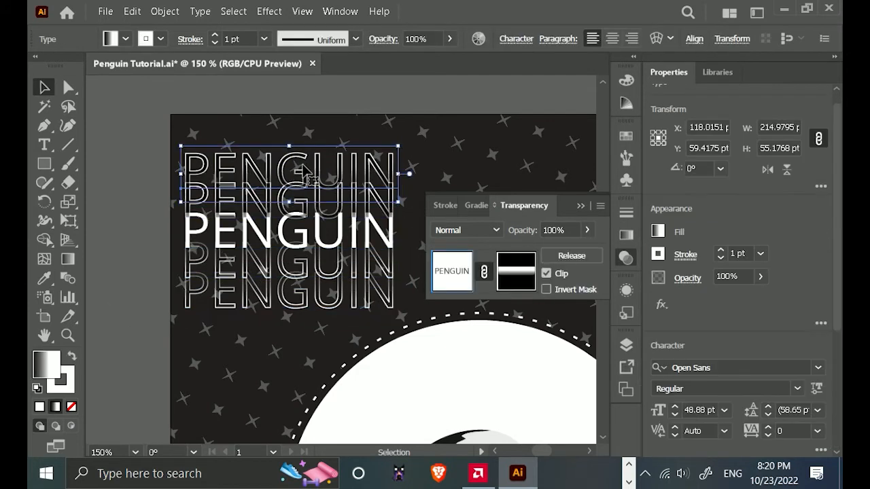
key(ctrl+z)
key(ctrl+z)
key(ctrl+z)
Open the opacity mask of the lower outlined PENGUIN text and try different gradient stop and midpoint positions.
click(522, 273)
click(478, 207)
drag(561, 355, 578, 355)
drag(518, 336, 484, 355)
drag(495, 336, 459, 356)
key(ctrl+z)
drag(485, 336, 502, 346)
click(472, 355)
key(ctrl+z)
key(ctrl+z)
click(595, 345)
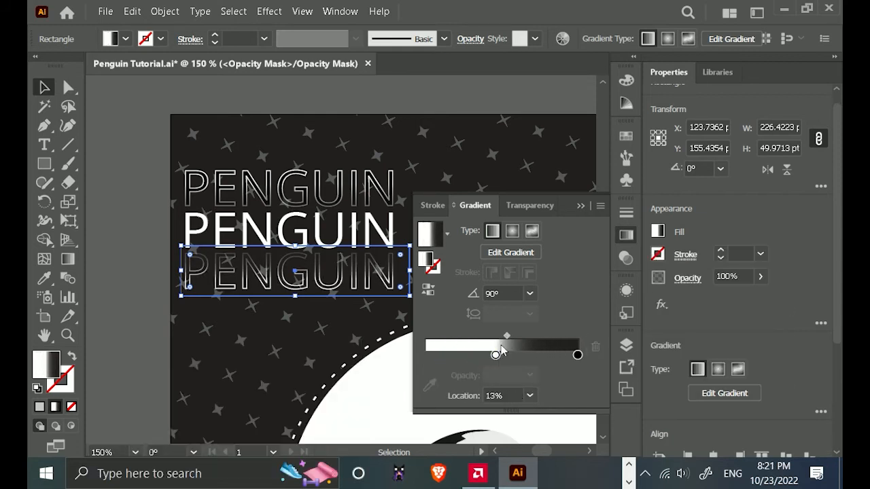
Bring the mask gradient's white and black stops closer, set their midpoint to about 50%, and add a black stop at about 93%.
drag(577, 356, 527, 356)
drag(501, 337, 479, 355)
mouse_move(499, 337)
mouse_down()
mouse_move(493, 337)
mouse_move(504, 337)
mouse_up()
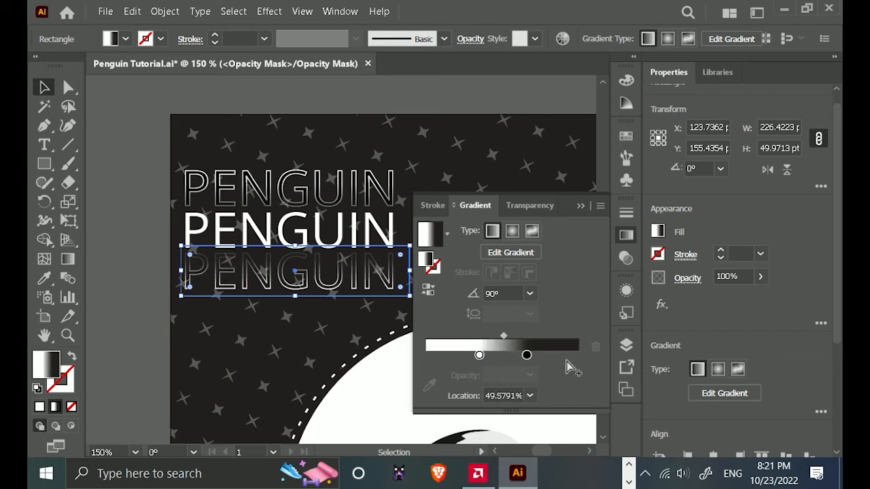
double_click(567, 355)
click(286, 250)
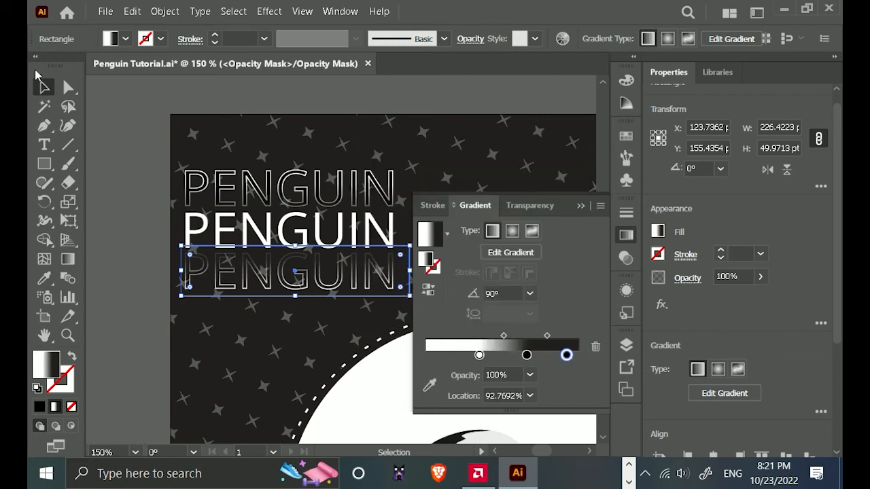
Leave opacity mask editing and nudge the lower outlined PENGUIN text up towards the filled text.
click(524, 207)
click(463, 267)
key(Up)
key(Up)
key(Up)
key(Up)
key(Up)
key(Up)
Replace the outlined PENGUIN text above the filled one with a copy of the lower outlined text.
click(323, 188)
key(Delete)
drag(315, 267, 315, 189)
Reverse the gradient in the upper copy's opacity mask and move its middle black stop to about 45%.
click(516, 272)
click(478, 206)
click(432, 292)
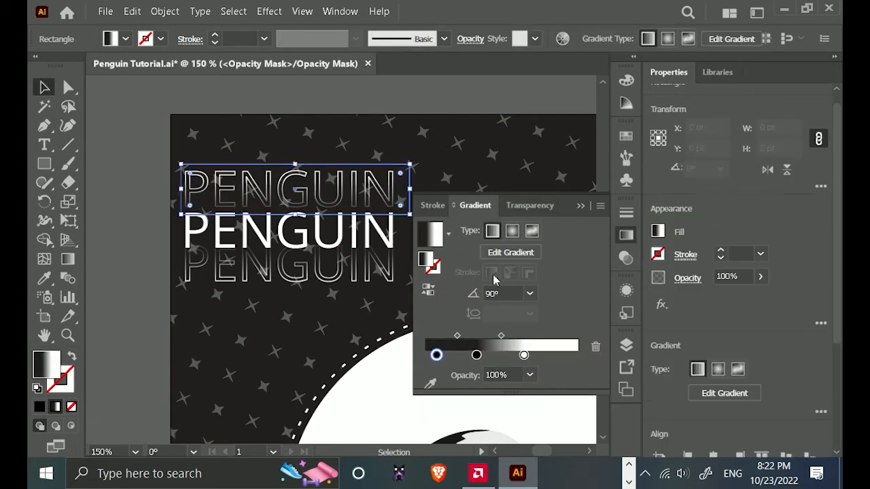
drag(477, 355, 498, 359)
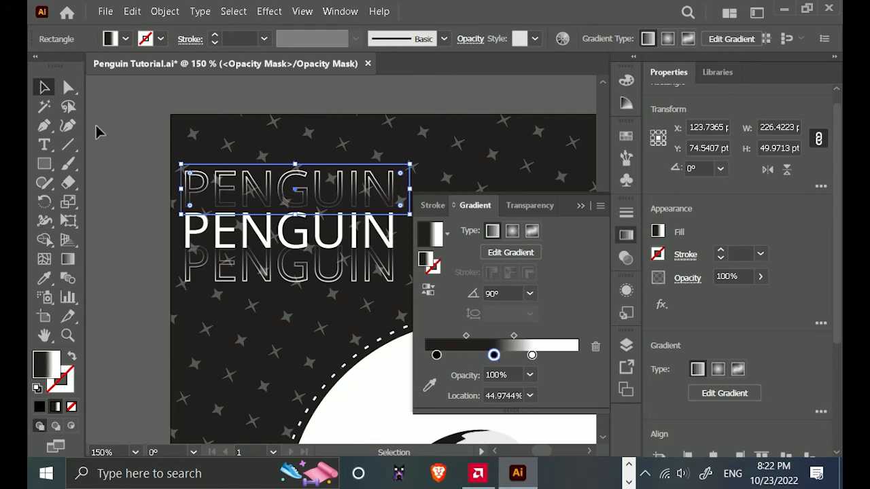
click(211, 84)
drag(295, 185, 295, 195)
key(ctrl+z)
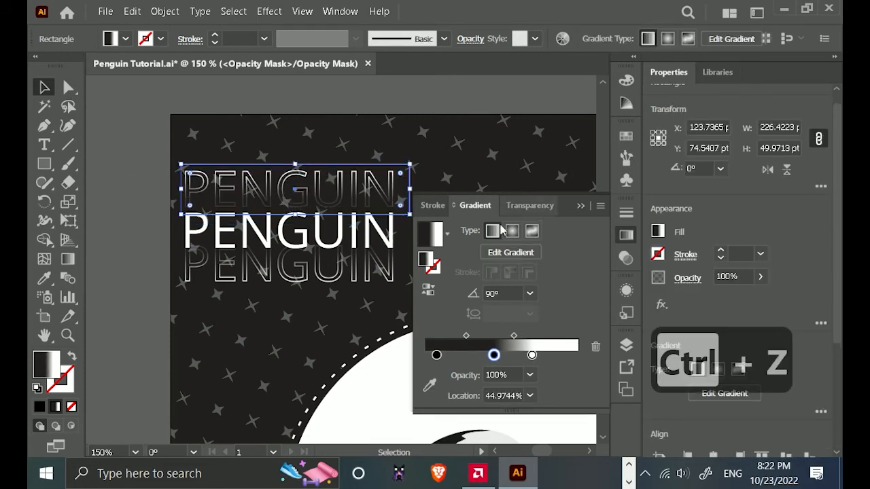
Leave opacity mask editing, and duplicate the upper outlined PENGUIN text upward and the lower one downward.
click(530, 205)
click(452, 272)
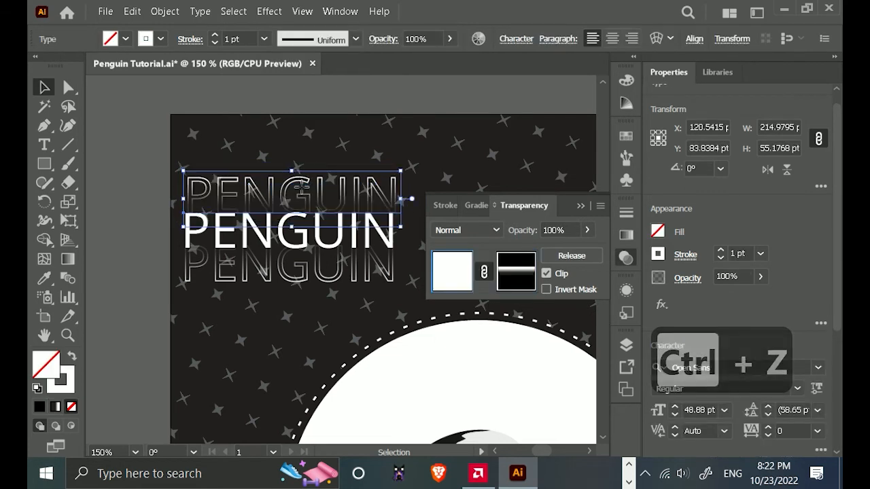
drag(302, 188, 299, 169)
click(304, 275)
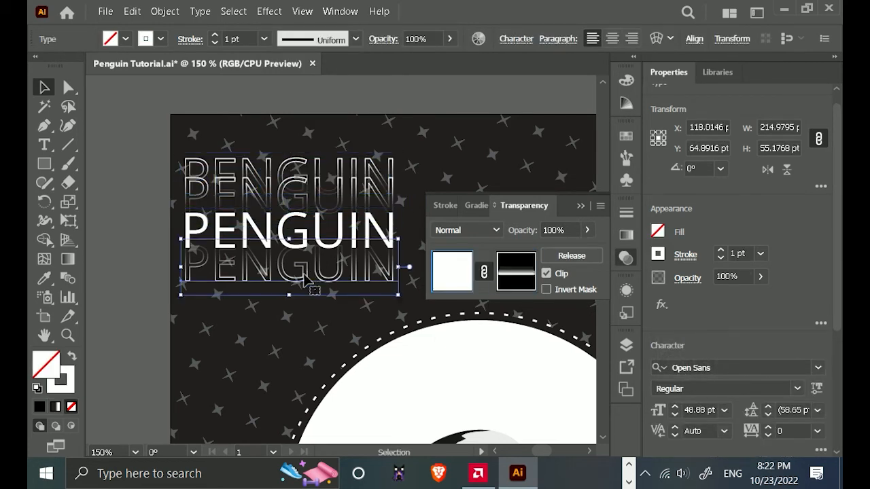
drag(304, 279, 304, 304)
Select all five PENGUIN texts and distribute them evenly by their vertical centers.
click(193, 203)
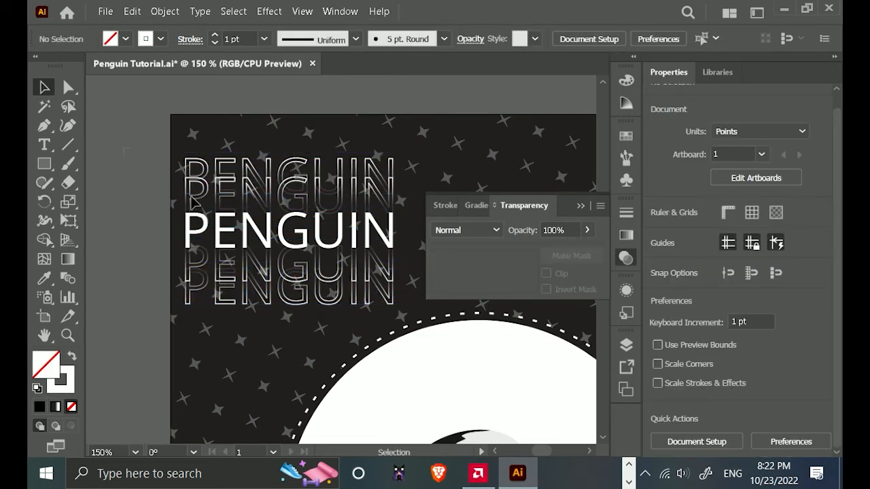
drag(192, 203, 323, 300)
scroll(779, 321, down, 5)
click(821, 392)
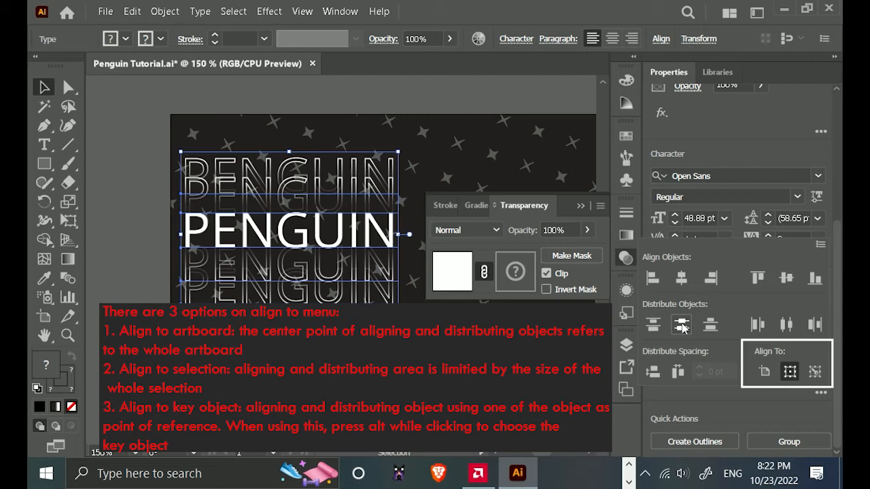
click(682, 325)
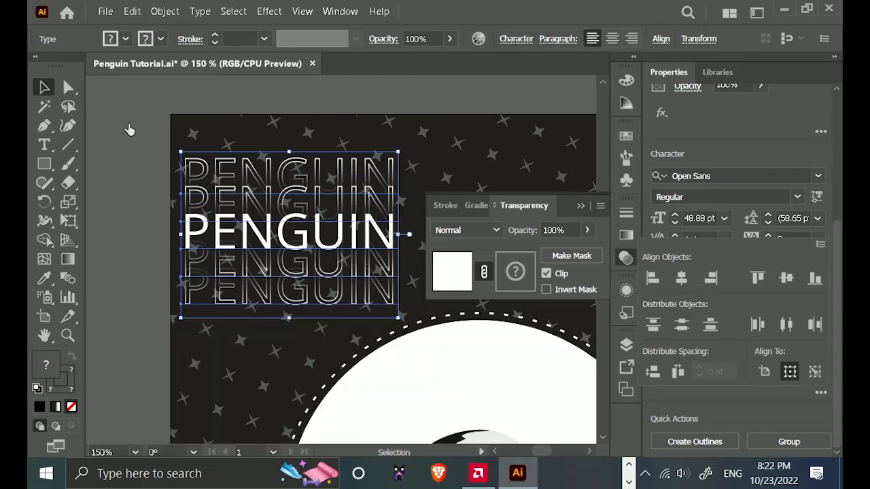
Group the five PENGUIN texts and move the group slightly up and to the right.
click(581, 206)
click(455, 91)
click(292, 170)
drag(103, 153, 325, 272)
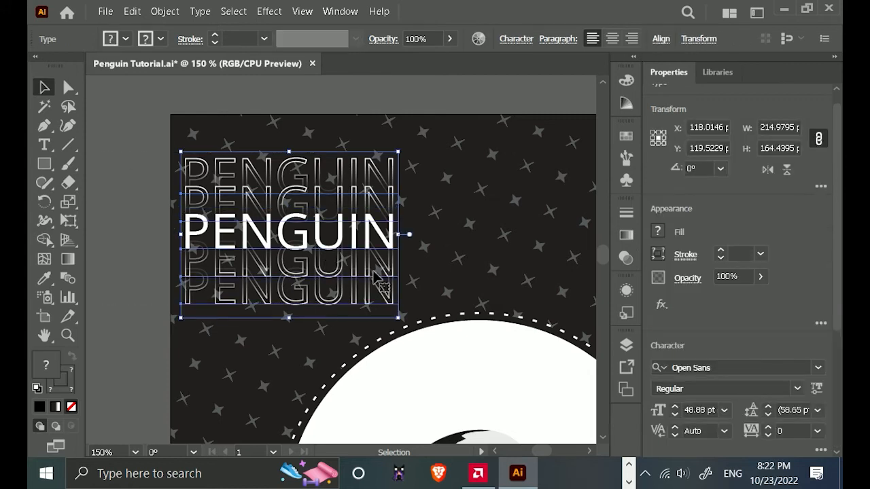
key(ctrl+g)
drag(275, 232, 287, 217)
Select the masked penguin with its white circle and dashed ring, and group them.
click(367, 276)
scroll(484, 282, down, 1)
drag(484, 281, 346, 237)
scroll(366, 208, down, 1)
click(309, 201)
click(508, 235)
scroll(492, 293, down, 1)
drag(521, 307, 492, 241)
drag(425, 212, 305, 280)
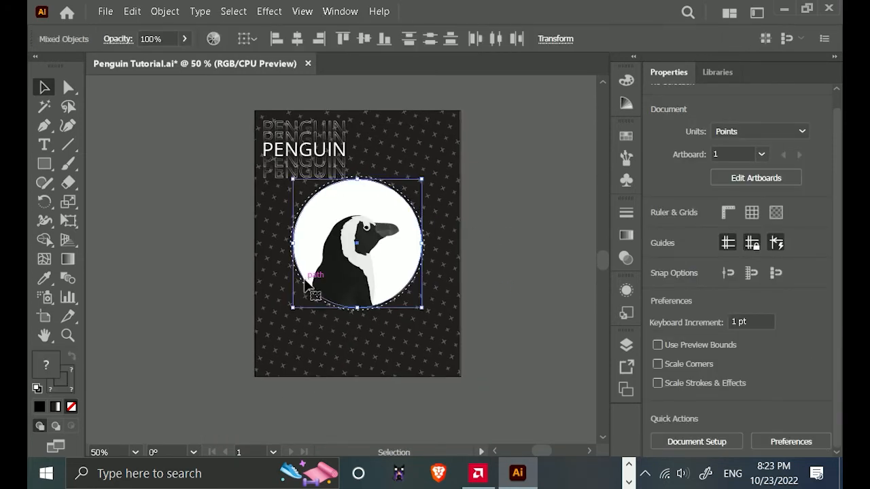
drag(442, 333, 402, 254)
key(ctrl+g)
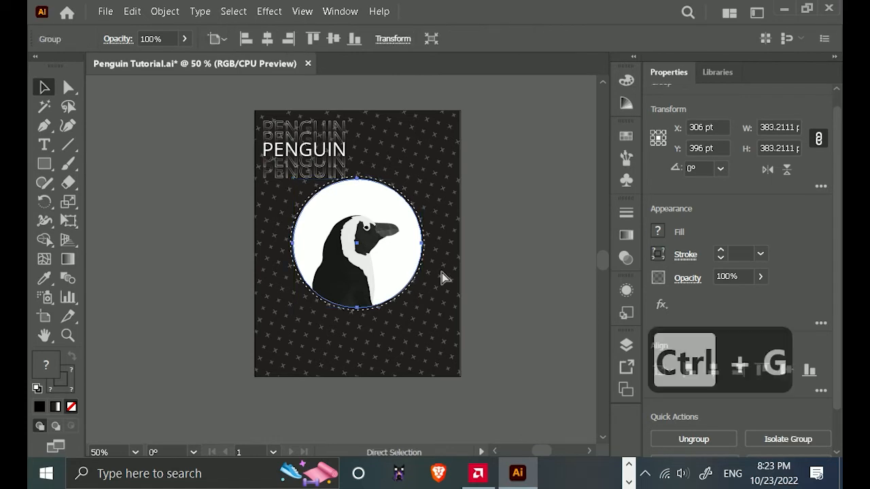
Enlarge the grouped penguin circle proportionally.
drag(423, 308, 454, 316)
click(495, 295)
scroll(363, 228, up, 2)
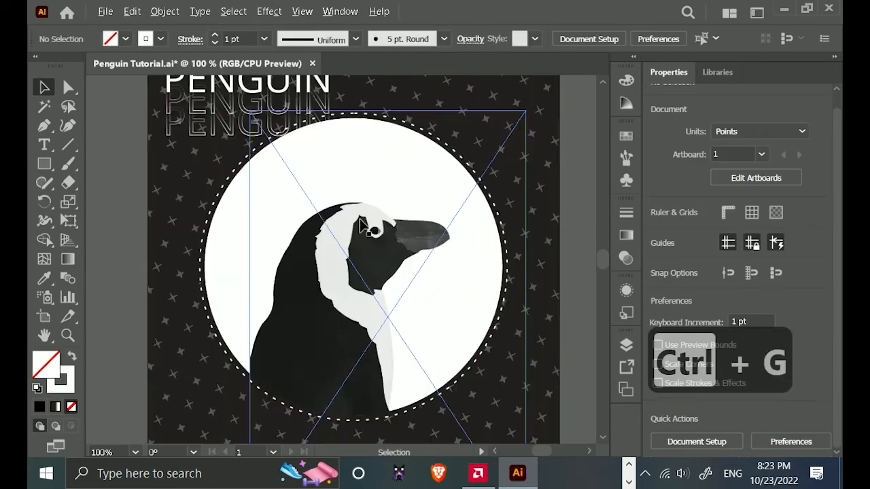
scroll(368, 160, down, 1)
drag(368, 163, 359, 287)
click(351, 278)
key(ctrl+z)
click(535, 292)
scroll(327, 280, up, 1)
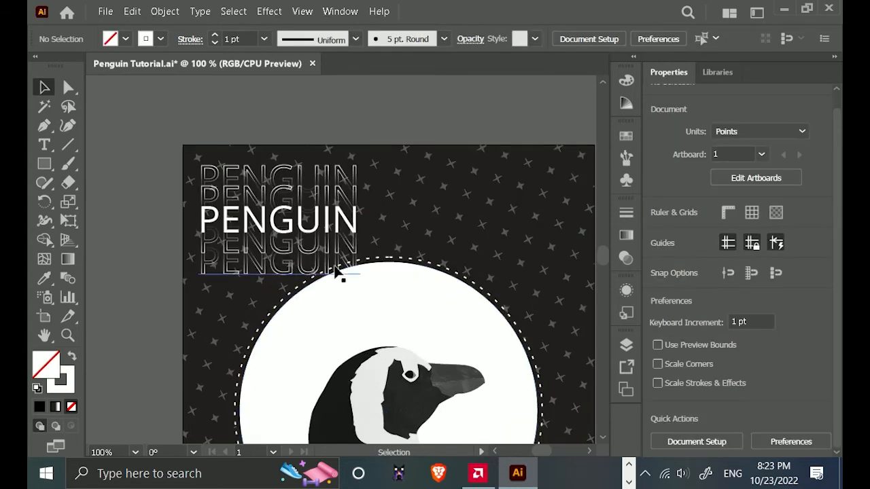
scroll(336, 274, up, 2)
click(348, 274)
key(ctrl+z)
Shrink the penguin circle group slightly about its centre so it clears more of the PENGUIN text.
scroll(431, 310, down, 2)
click(162, 242)
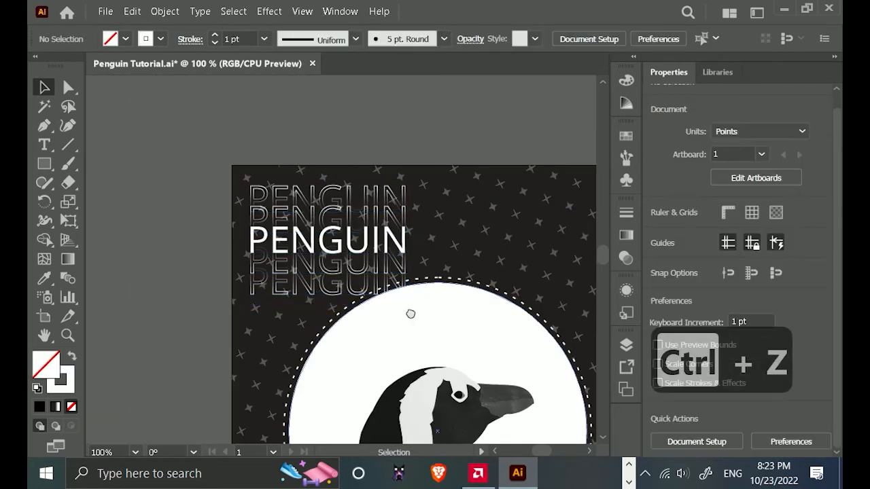
drag(410, 313, 386, 293)
scroll(443, 307, down, 1)
scroll(480, 319, down, 3)
scroll(476, 293, right, 2)
click(396, 286)
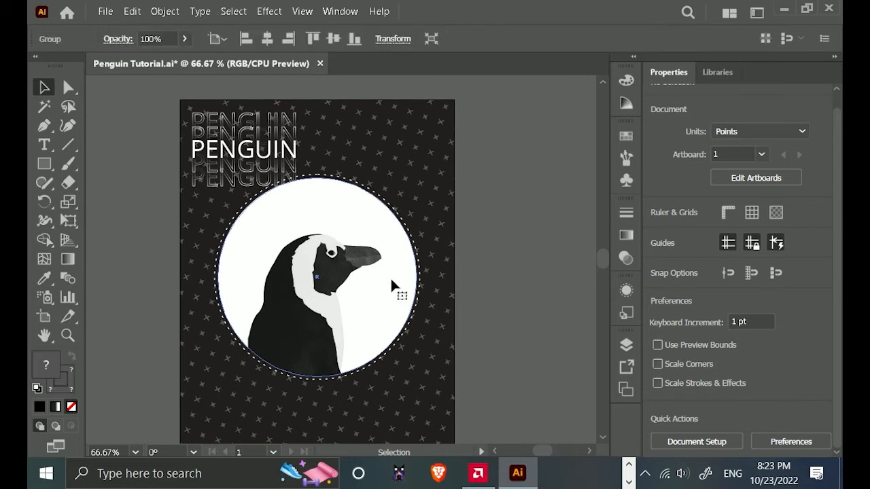
drag(416, 378, 408, 368)
click(536, 321)
Create a three-sided polygon with a 50 pt radius beside the penguin circle and set its stroke to 2 pt.
scroll(458, 251, down, 3)
scroll(459, 250, right, 1)
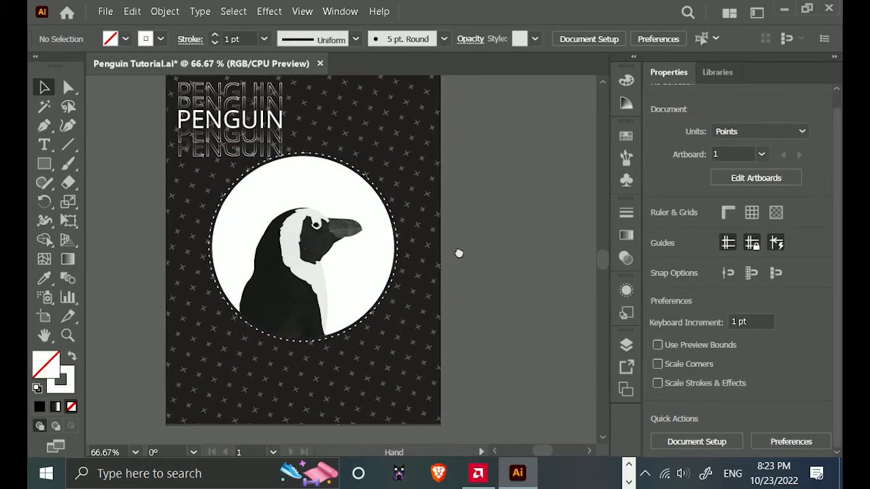
scroll(469, 231, up, 3)
scroll(449, 245, left, 1)
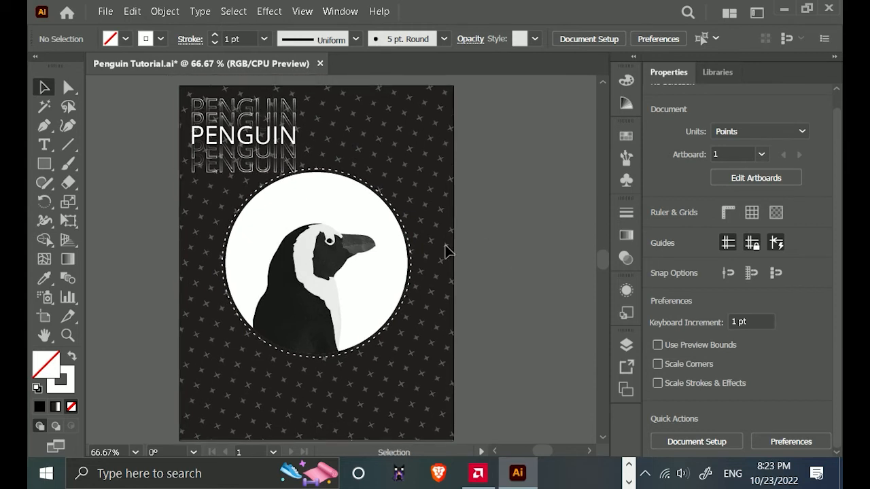
click(44, 167)
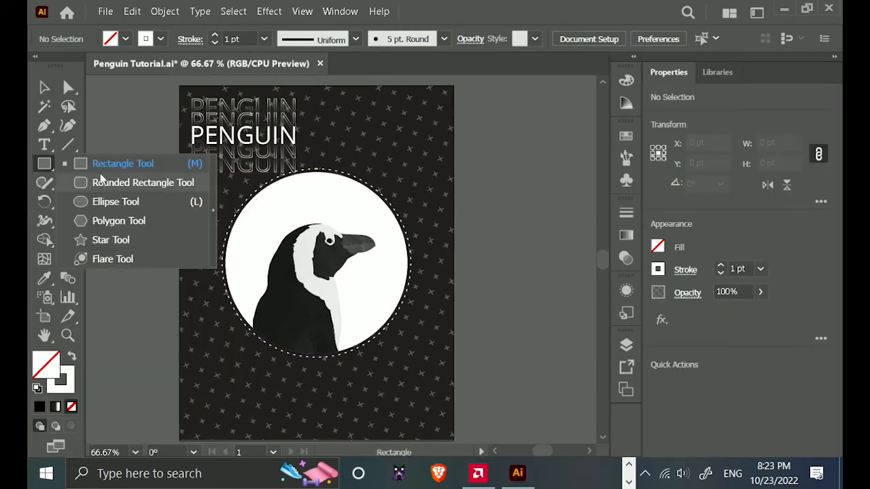
click(114, 222)
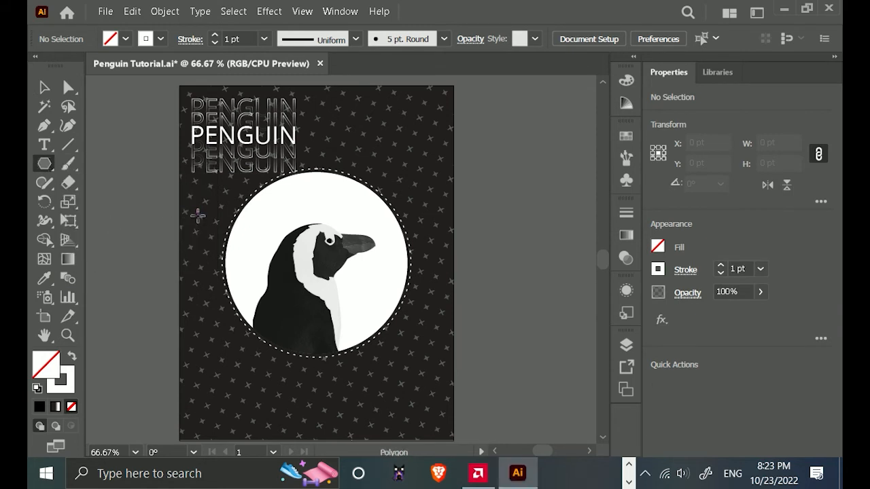
click(198, 215)
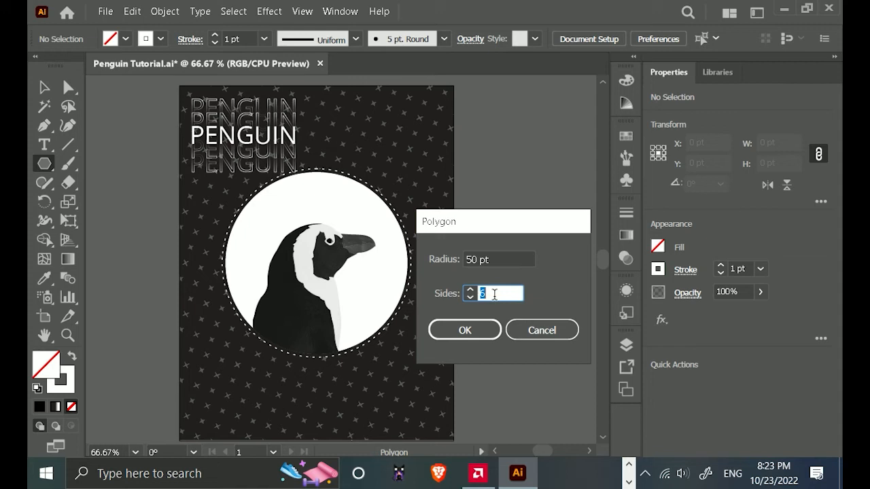
text(3)
key(Return)
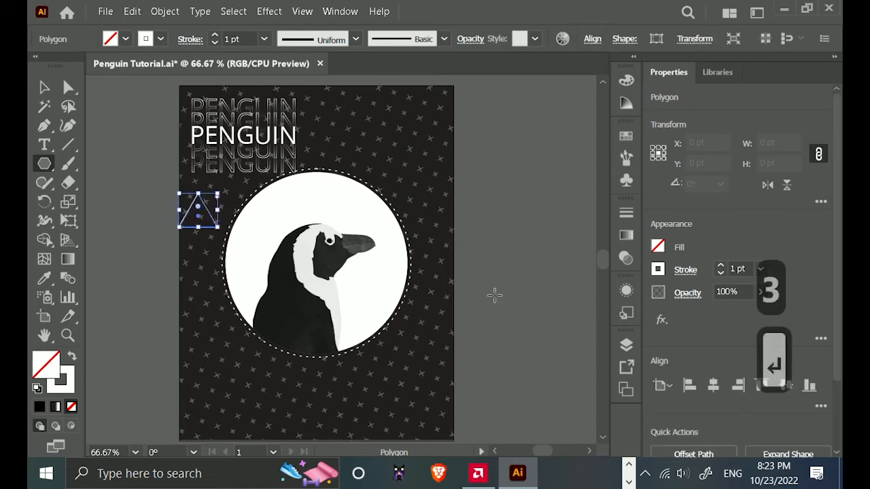
scroll(166, 174, up, 3)
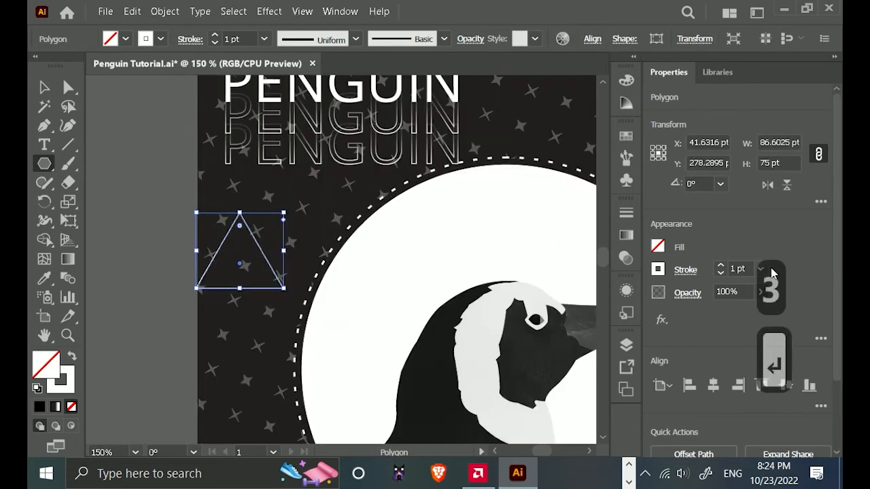
click(721, 267)
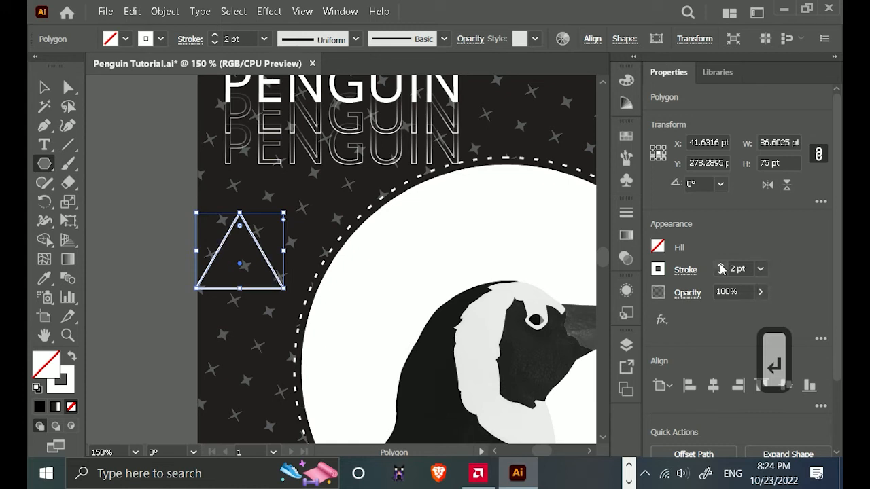
Move the triangle up beneath the PENGUIN texts and shrink it proportionally to about 60 pt wide.
click(41, 86)
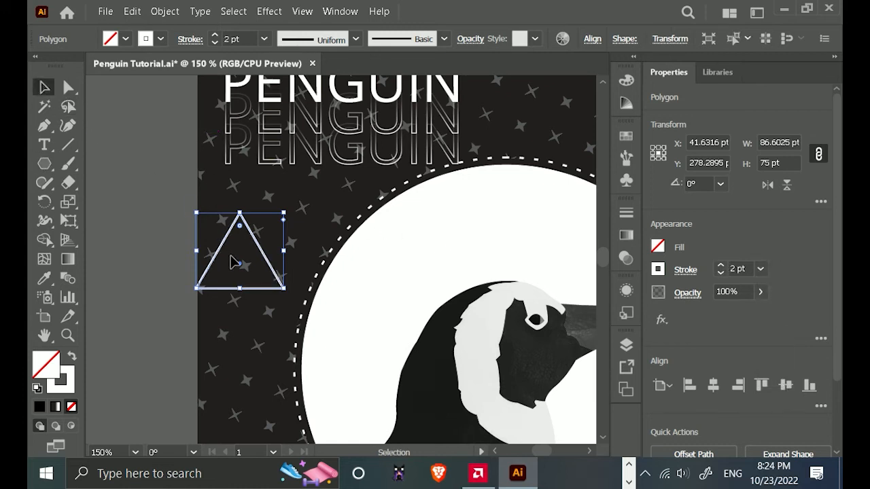
drag(242, 267, 267, 231)
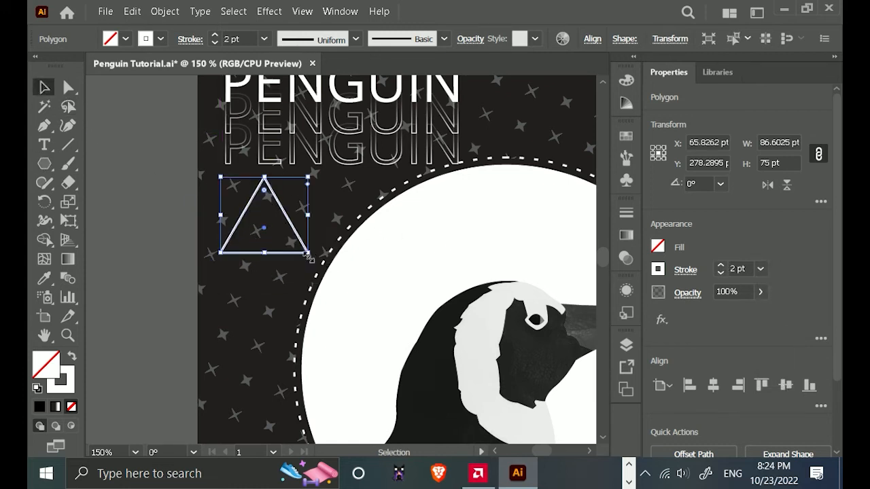
drag(308, 252, 258, 224)
alt+scroll(247, 225, up, 2)
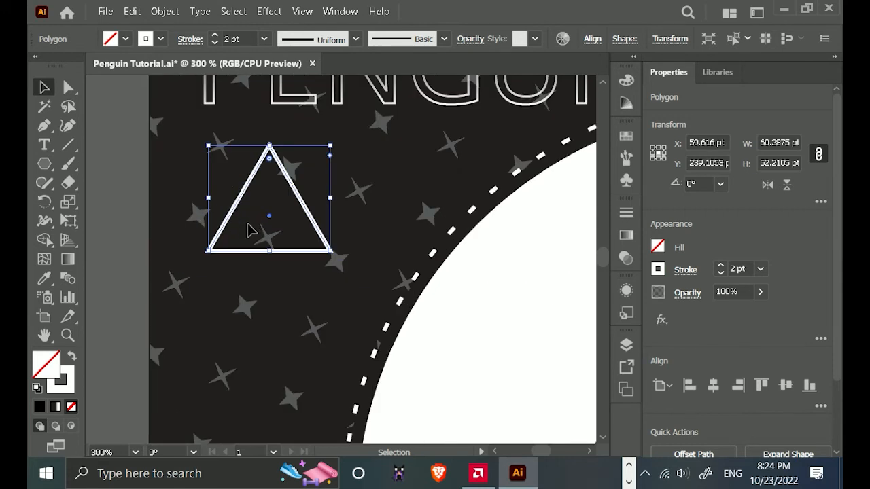
drag(231, 112, 229, 97)
click(220, 311)
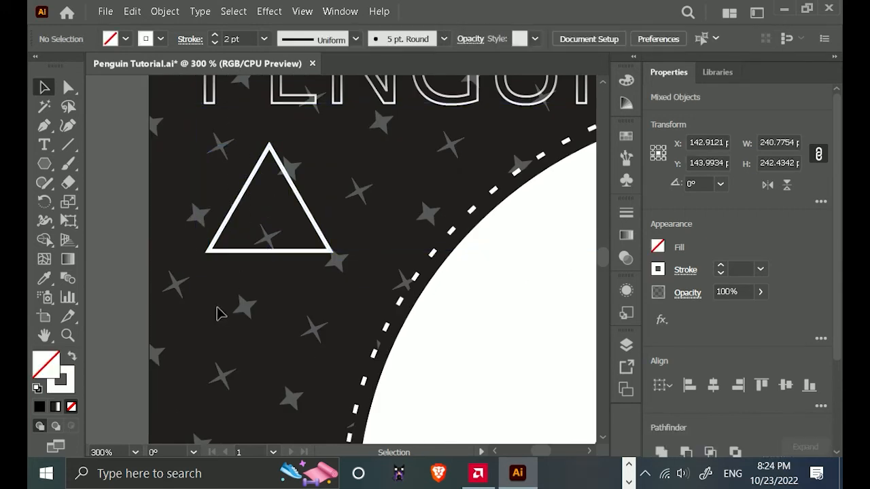
Shrink the triangle further, proportionally, to about 47 pt wide, keeping it lined up with the left edge of the PENGUIN text.
alt+scroll(204, 290, down, 1)
click(252, 267)
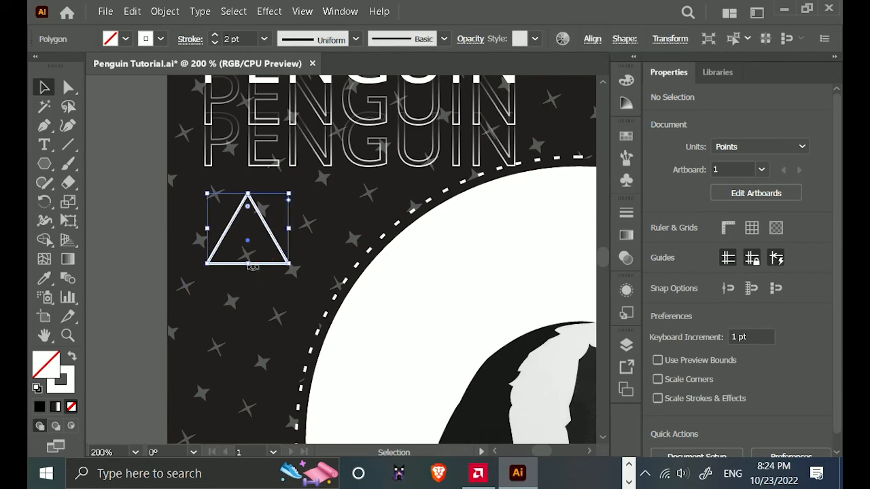
alt+scroll(259, 285, down, 2)
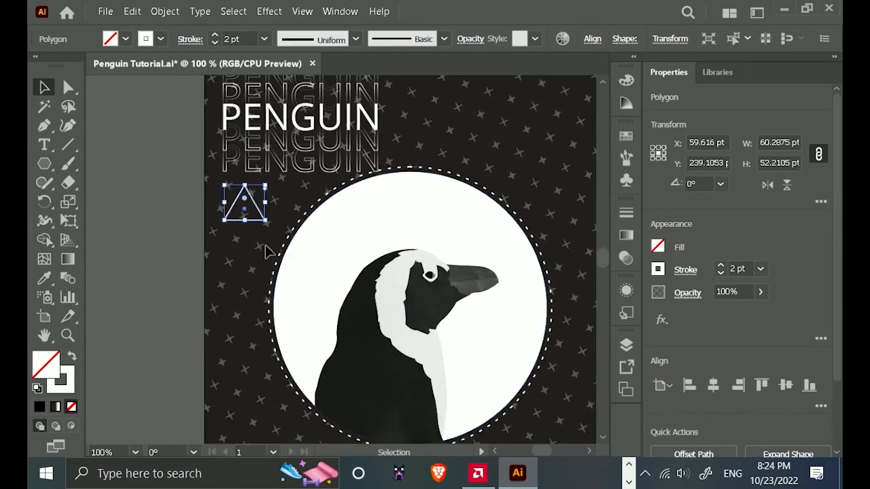
drag(265, 221, 259, 214)
alt+scroll(251, 262, down, 1)
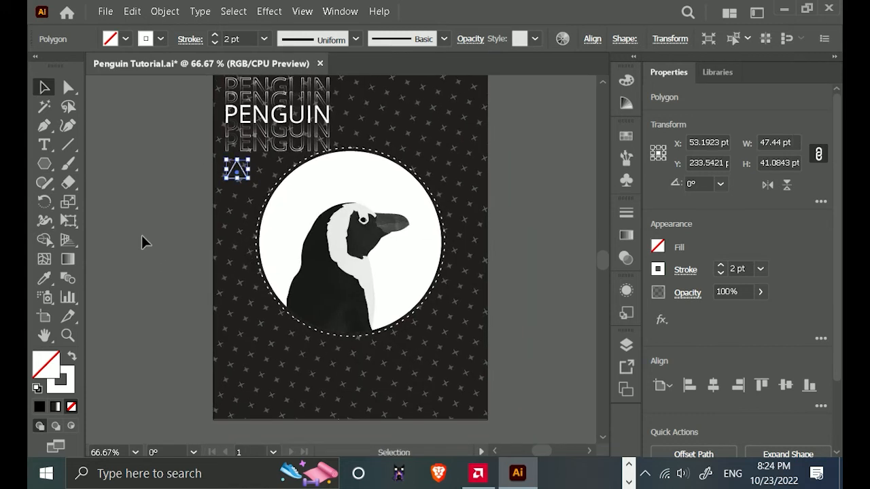
Draw a square about 58 pt wide with the Rectangle tool near the poster's lower-left corner.
drag(39, 165, 102, 163)
drag(232, 324, 259, 351)
click(44, 87)
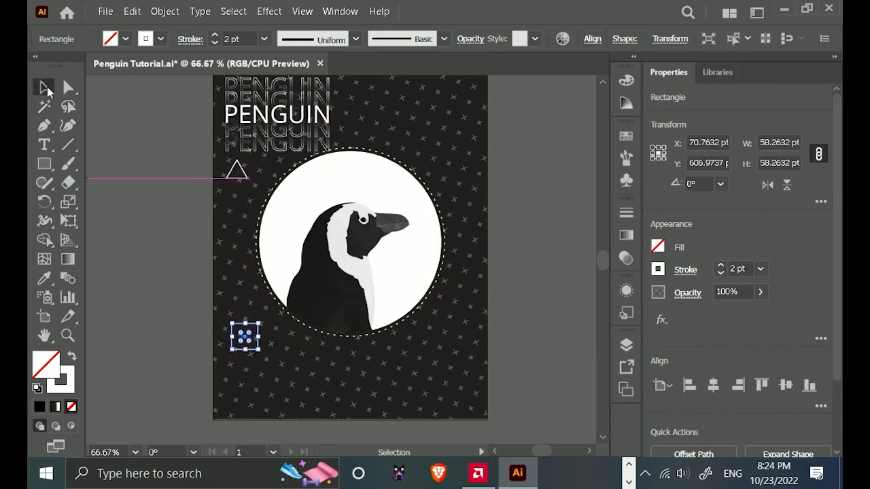
Copy the triangle's width to the square so that its sides measure 47.44 pt.
click(244, 175)
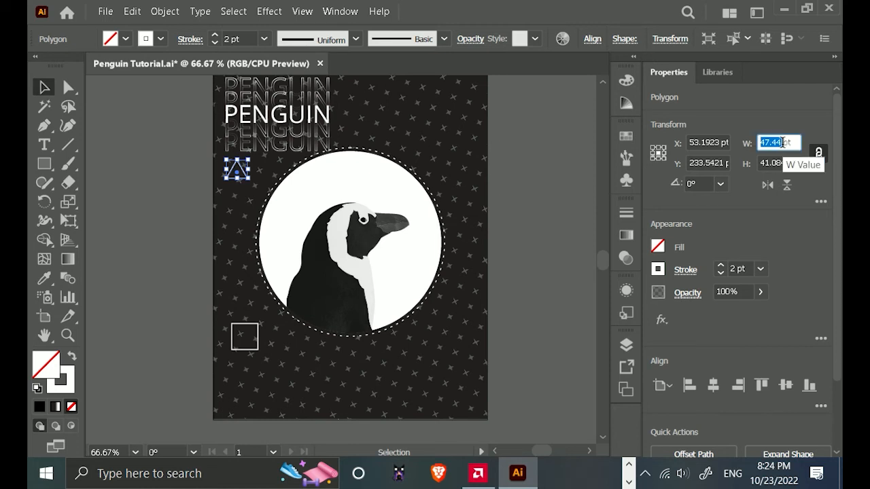
key(ctrl+c)
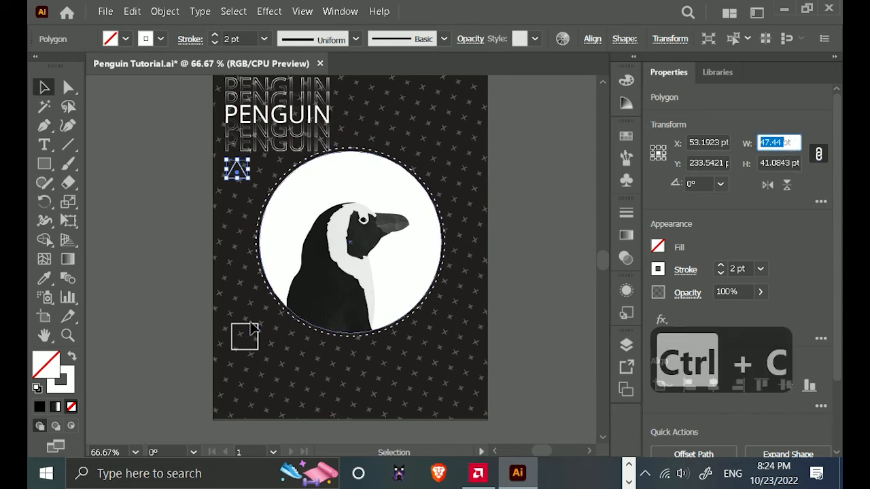
click(245, 337)
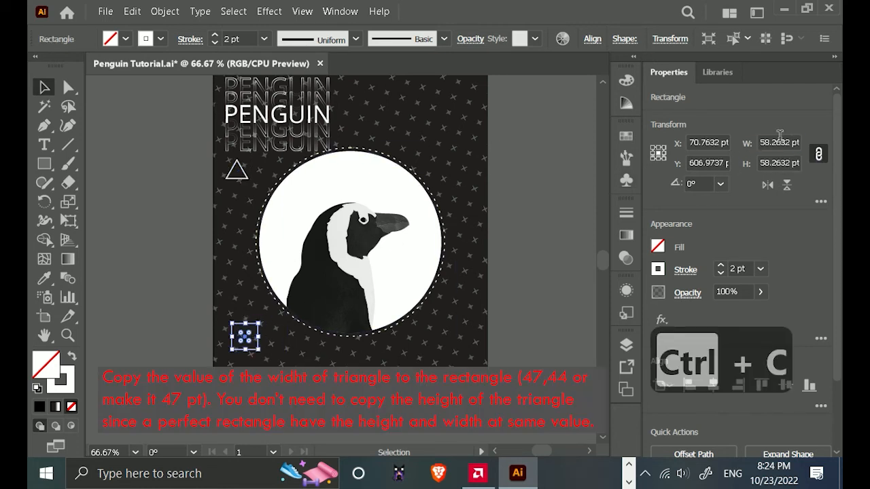
key(ctrl+v)
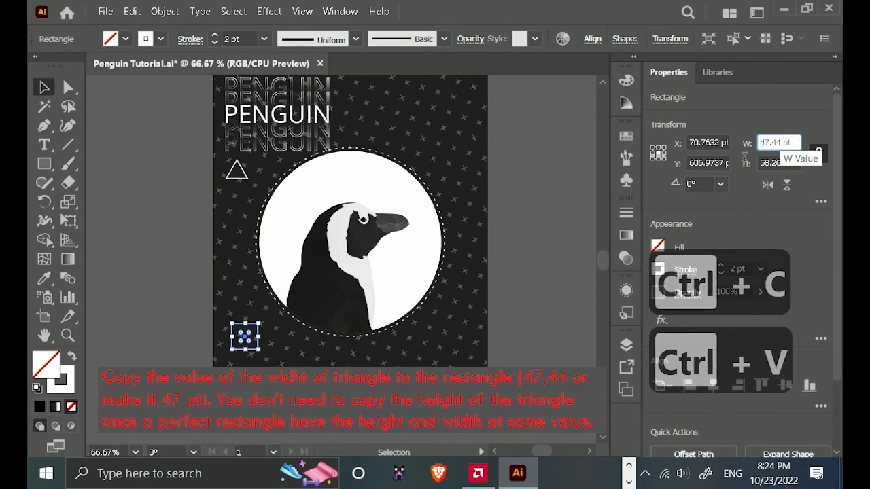
click(127, 270)
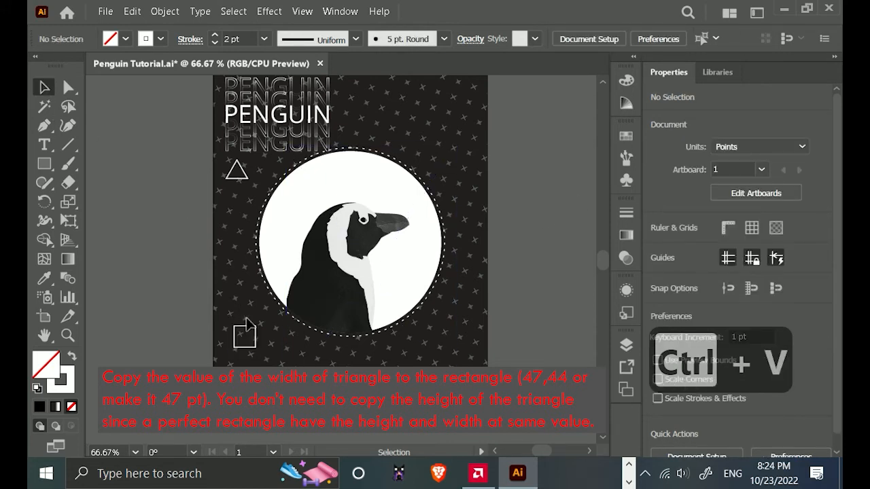
Move the square onto the triangle so that their centres line up.
drag(245, 337, 249, 177)
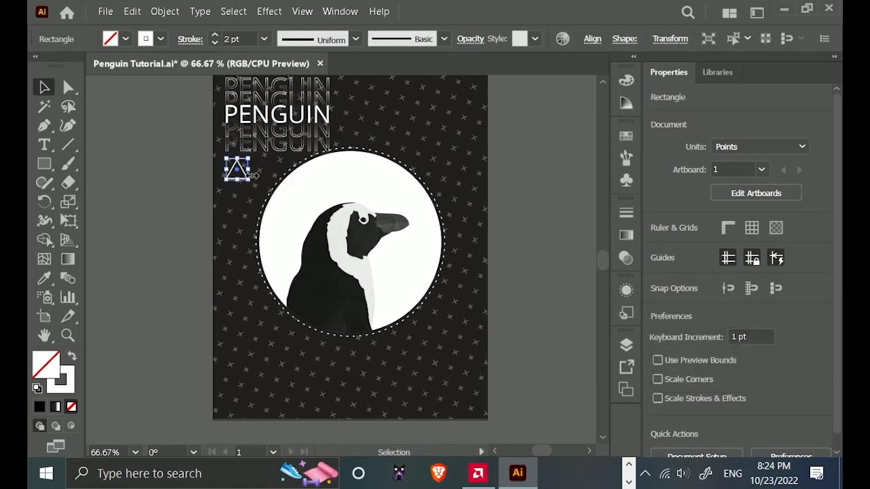
scroll(231, 175, up, 1)
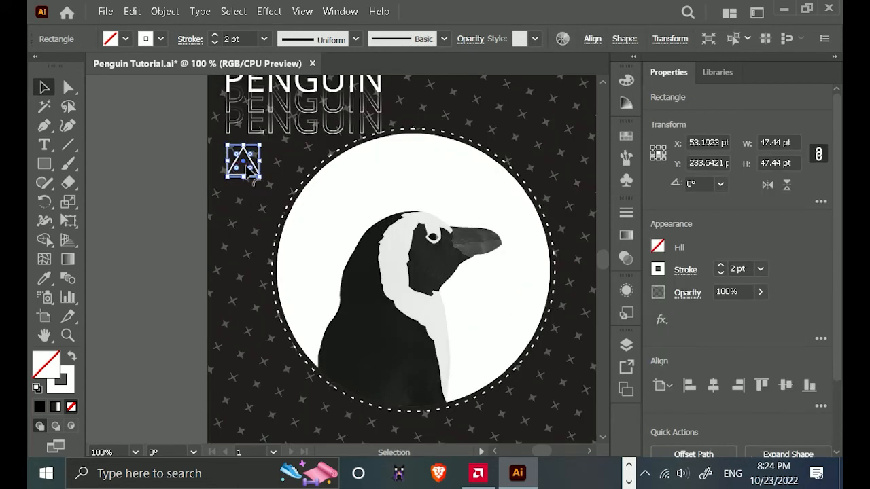
click(138, 172)
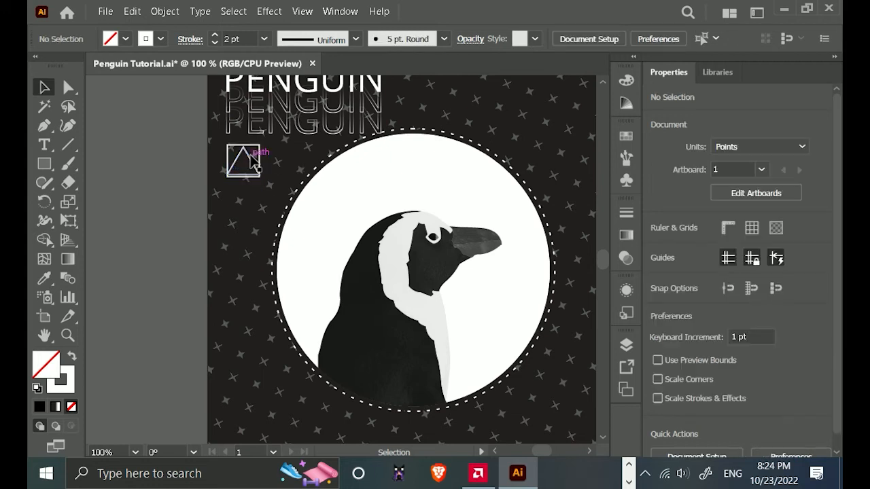
click(254, 143)
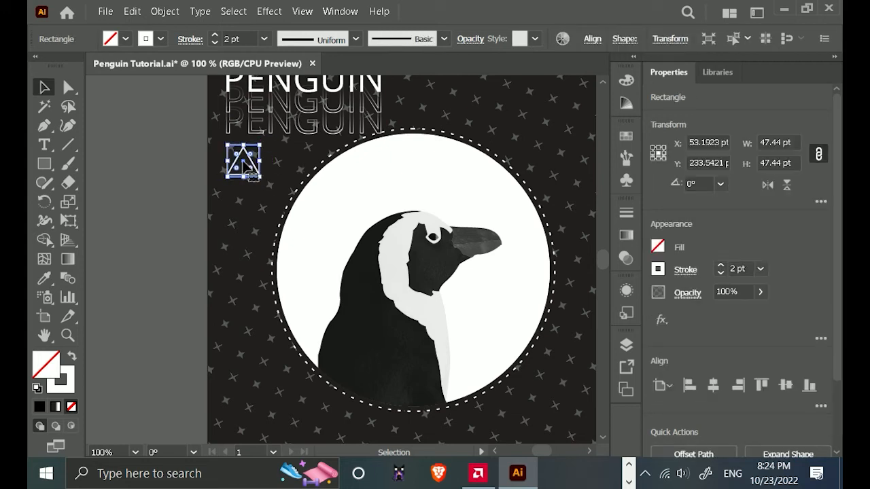
Move the square straight down to the poster's lower-left area, at a Y position of about 685 pt.
drag(248, 167, 251, 407)
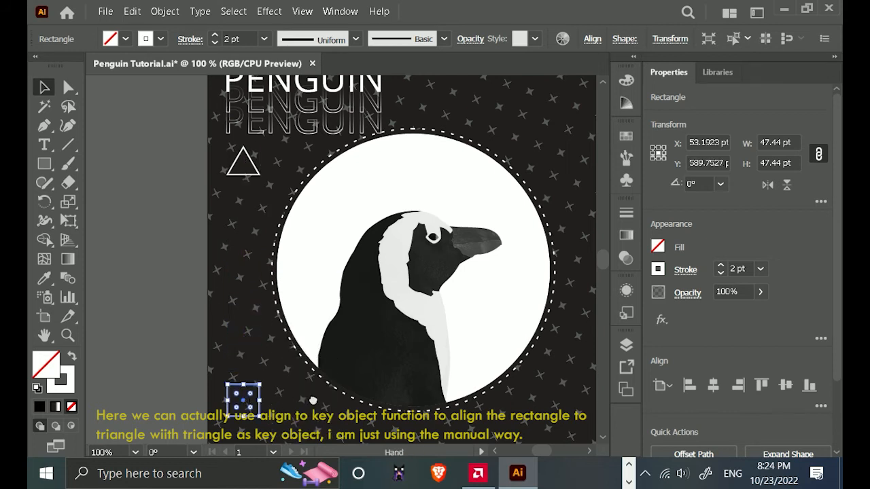
drag(312, 402, 316, 279)
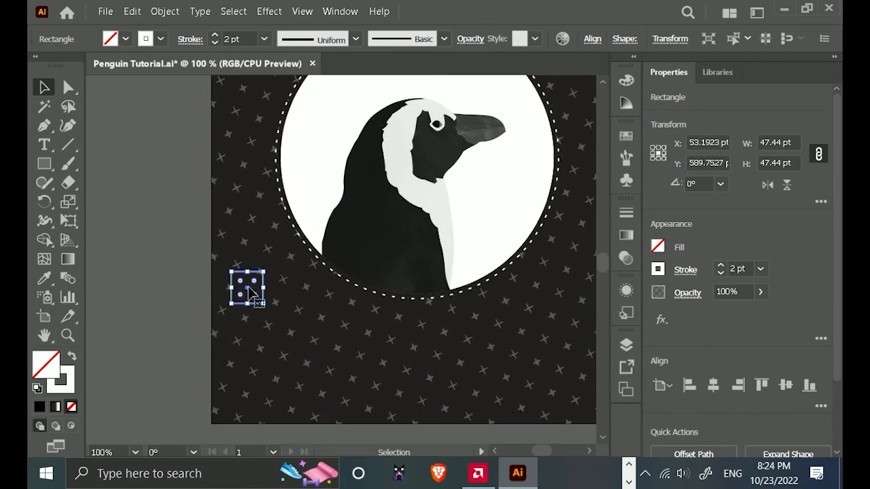
drag(251, 291, 253, 357)
scroll(362, 354, down, 1)
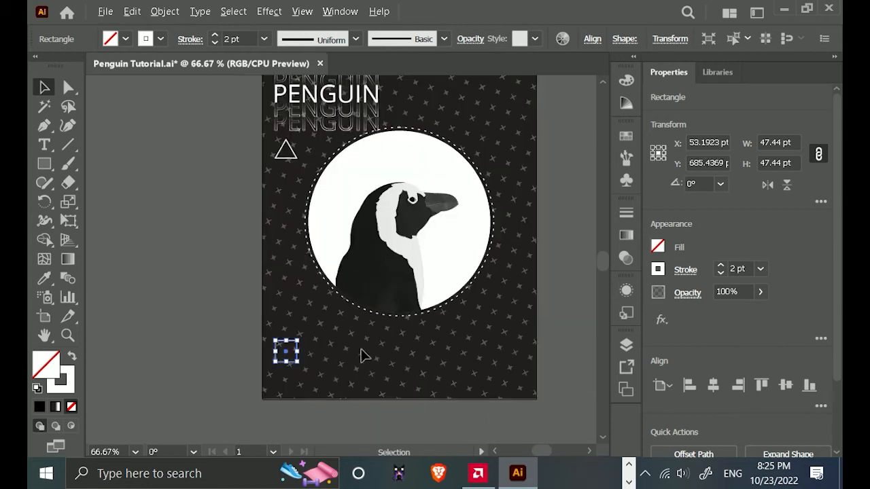
drag(363, 355, 334, 355)
click(145, 291)
Rotate the square 45° into a diamond.
click(253, 371)
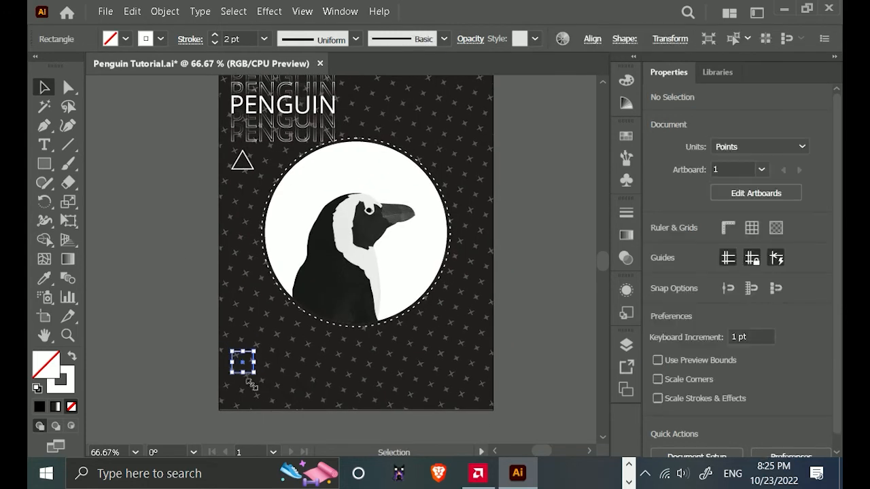
drag(271, 370, 271, 371)
click(137, 344)
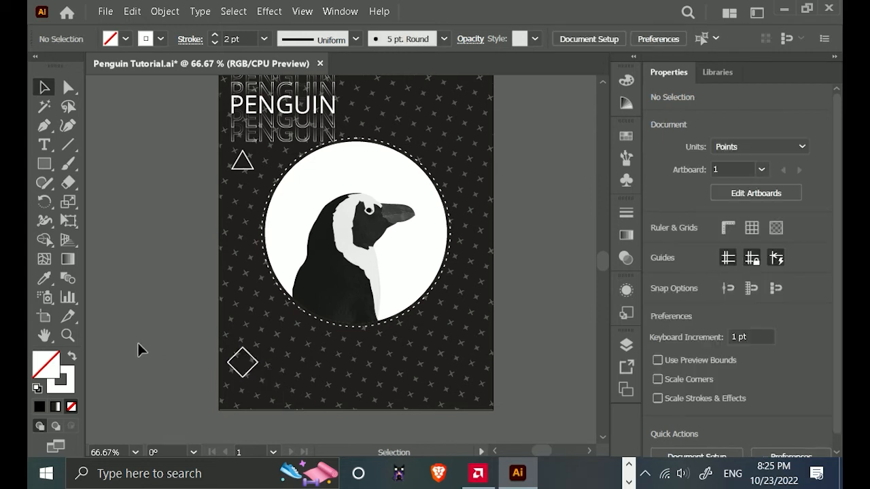
Scale the diamond proportionally so that its overall width matches the triangle's 47.44 pt.
click(247, 152)
shift+click(255, 361)
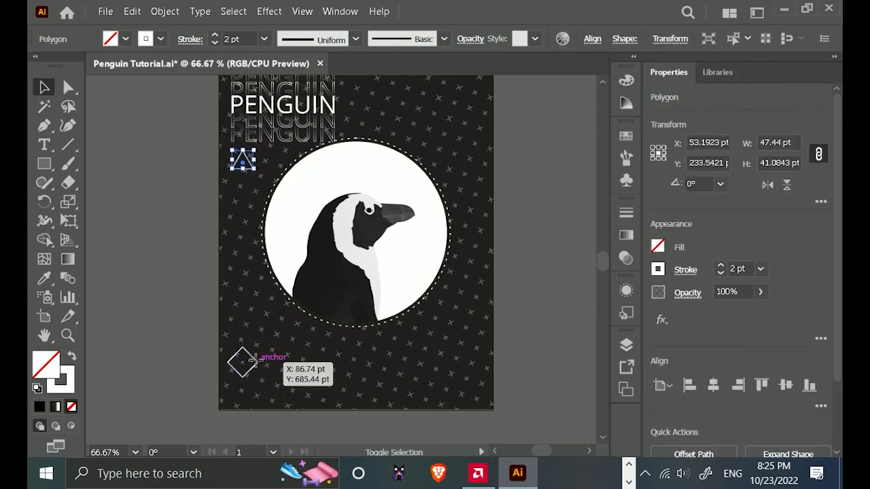
scroll(217, 223, up, 1)
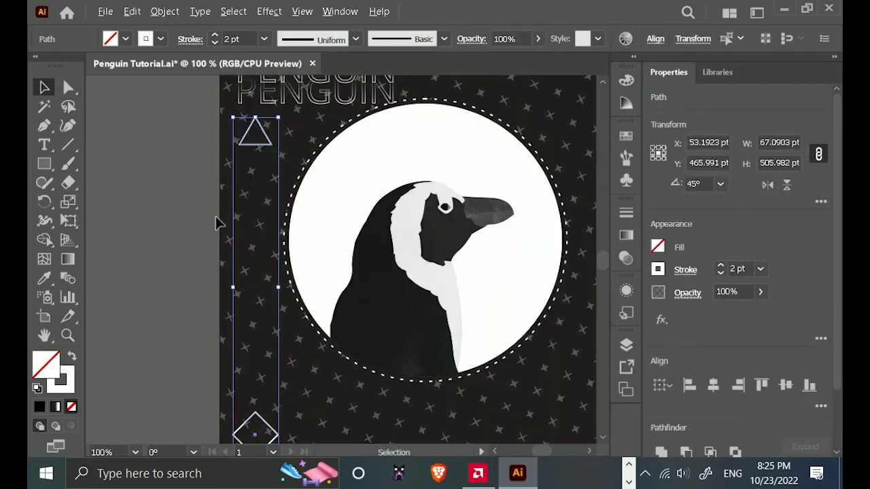
click(176, 314)
click(267, 422)
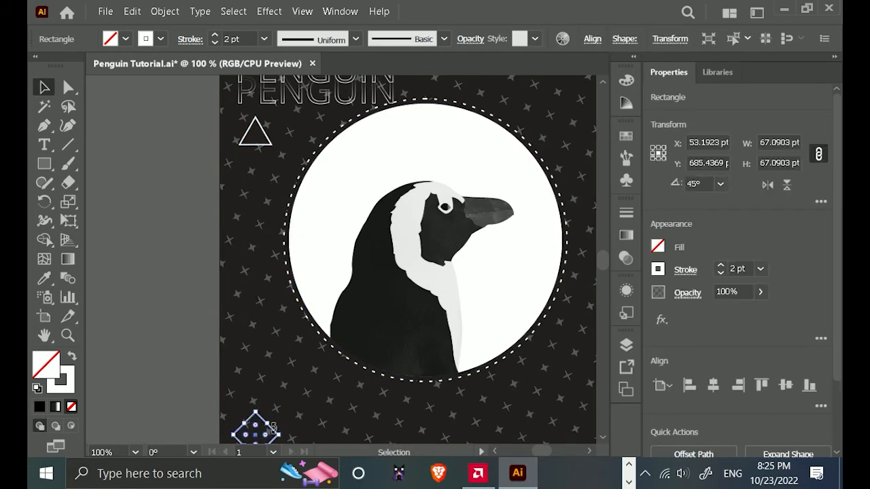
click(267, 146)
click(265, 153)
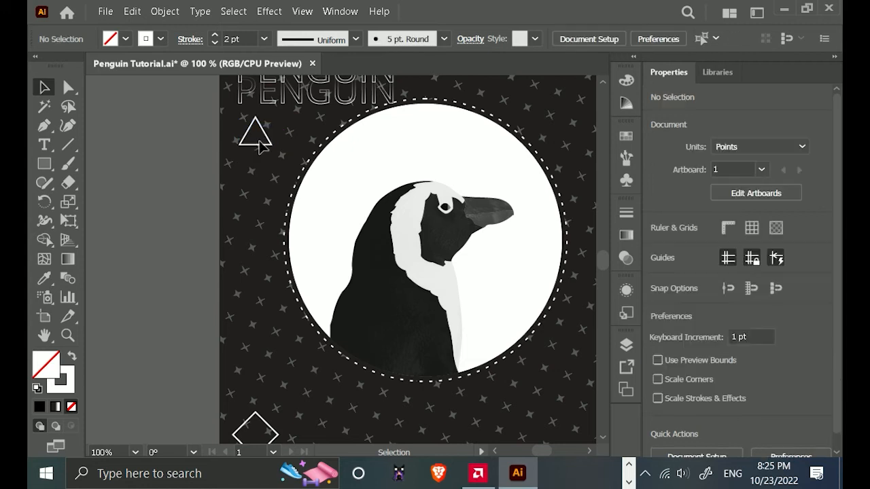
click(262, 149)
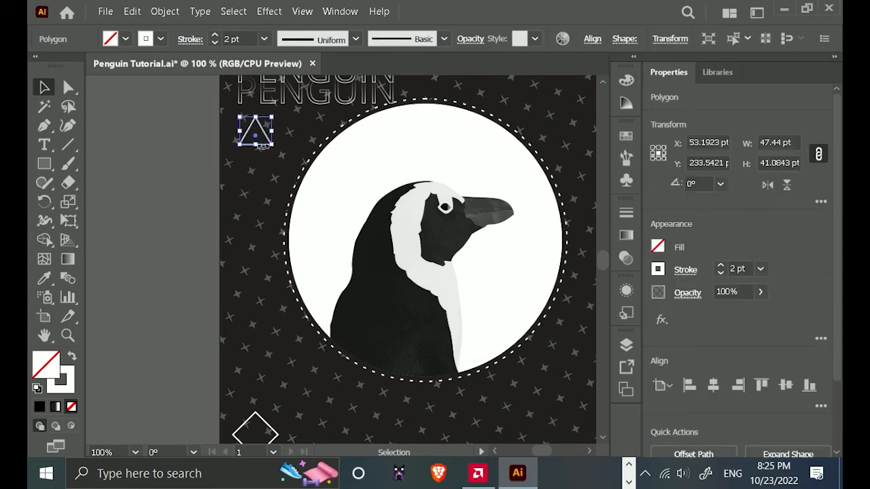
click(266, 420)
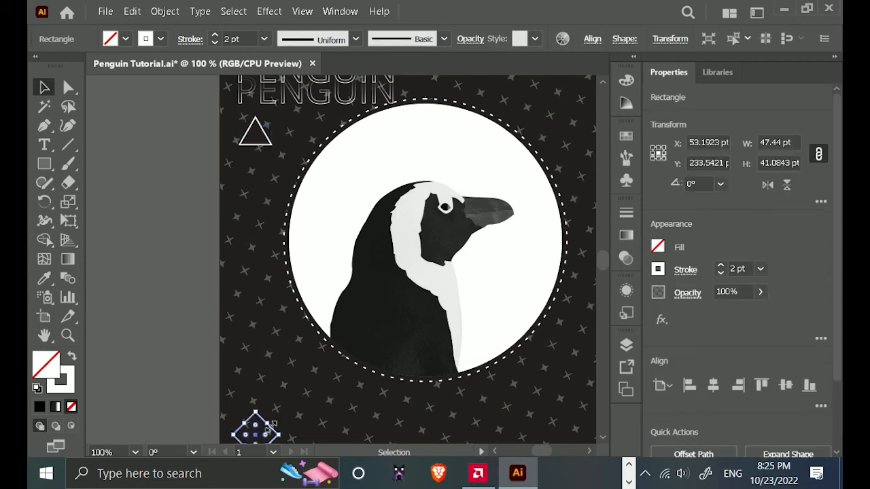
click(778, 143)
text(47.44 pt)
click(157, 227)
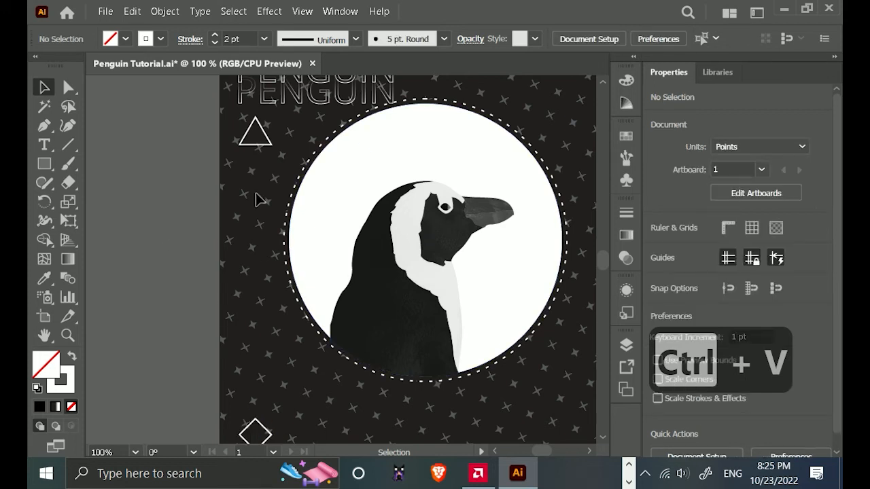
Make a blend between the triangle and the diamond along the poster's left side.
click(268, 141)
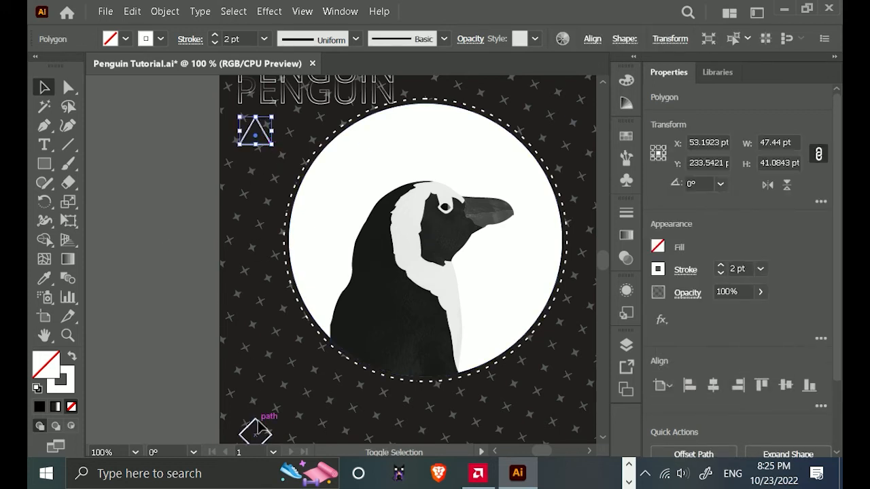
shift+click(265, 434)
scroll(323, 388, down, 1)
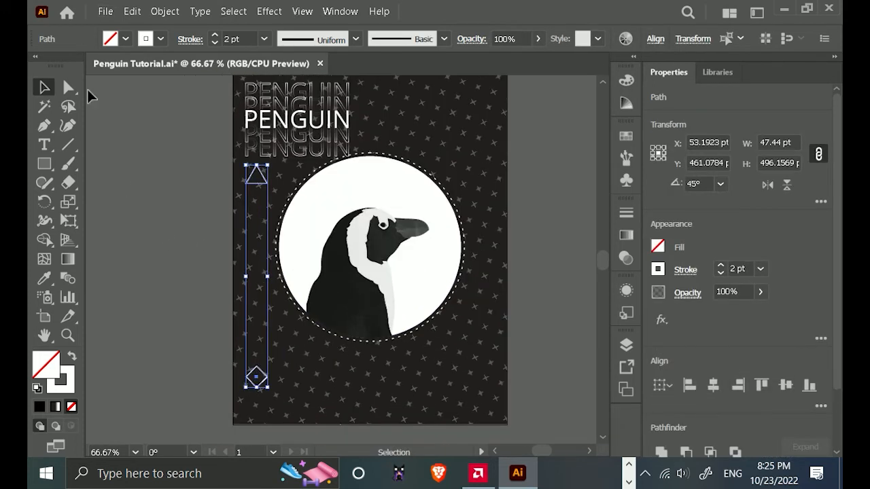
click(165, 12)
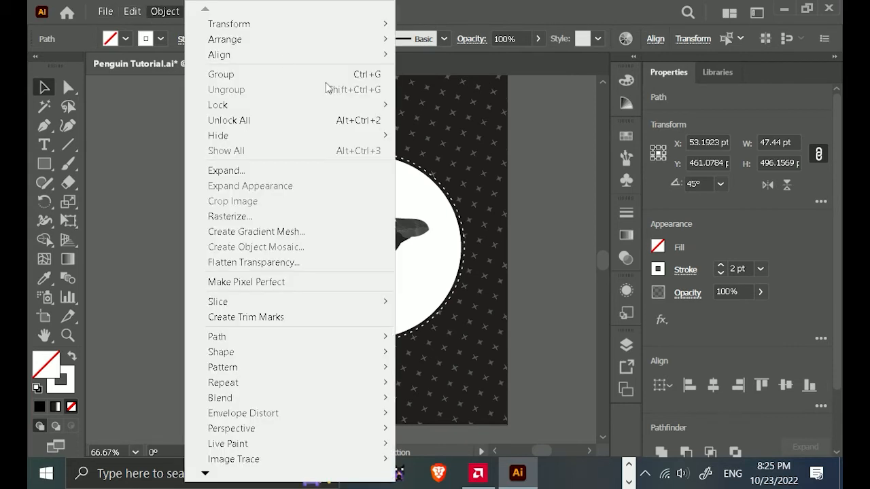
mouse_move(310, 395)
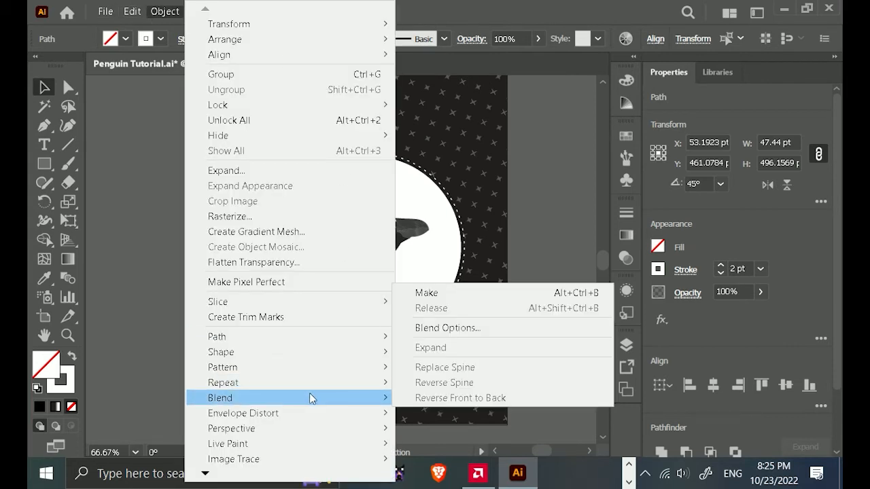
click(508, 294)
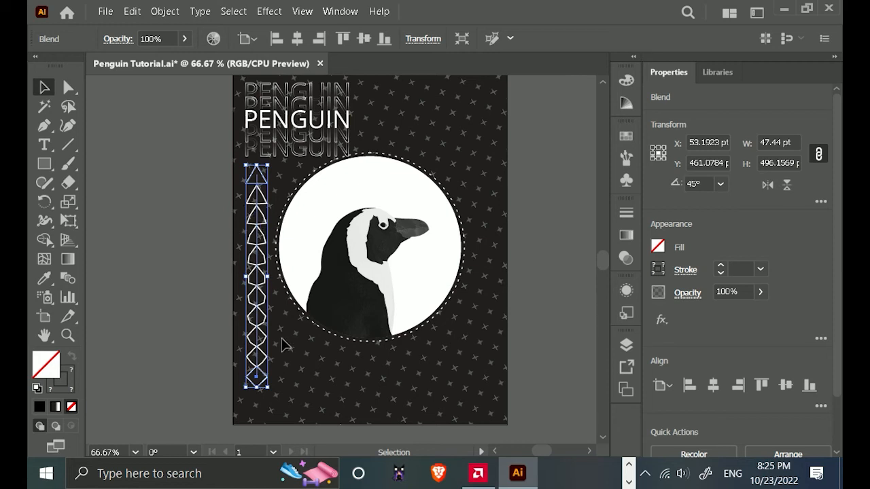
Set the blend's spacing to Specified Steps with 8 steps.
click(165, 13)
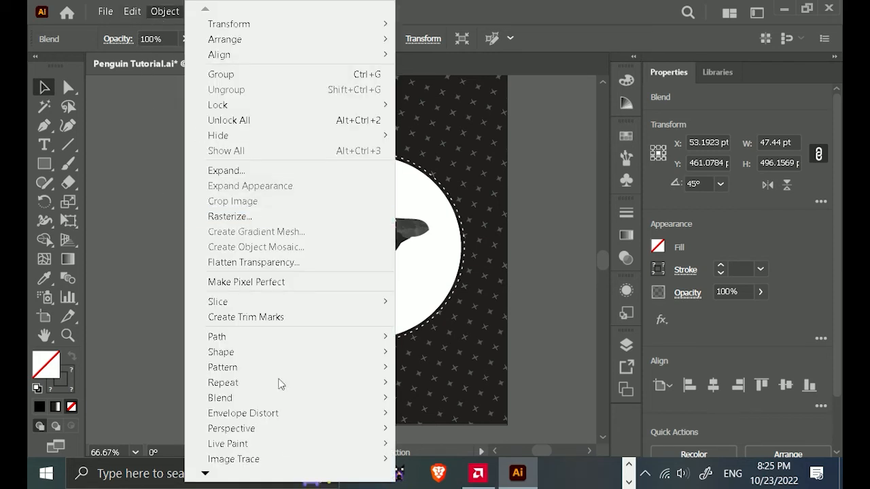
mouse_move(304, 398)
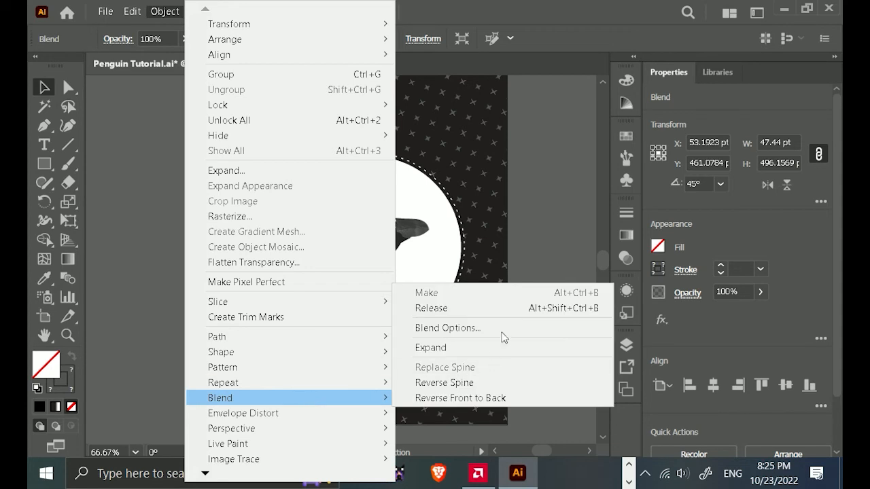
click(447, 328)
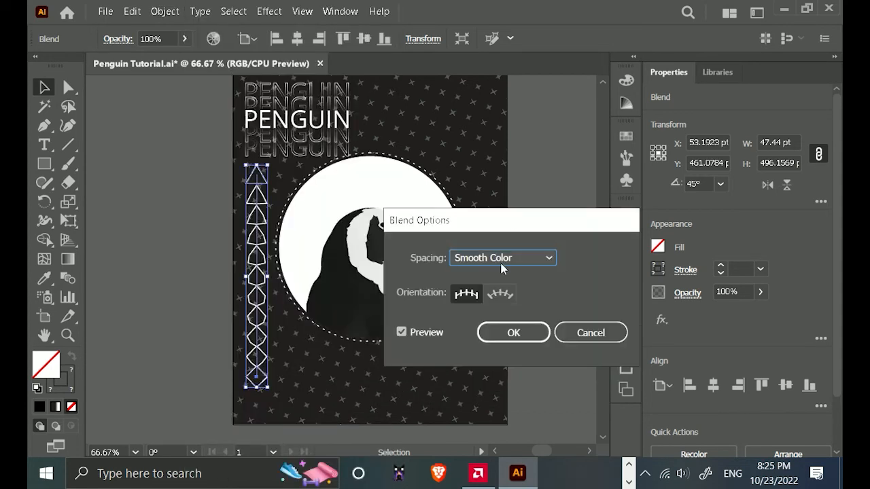
click(501, 266)
click(505, 293)
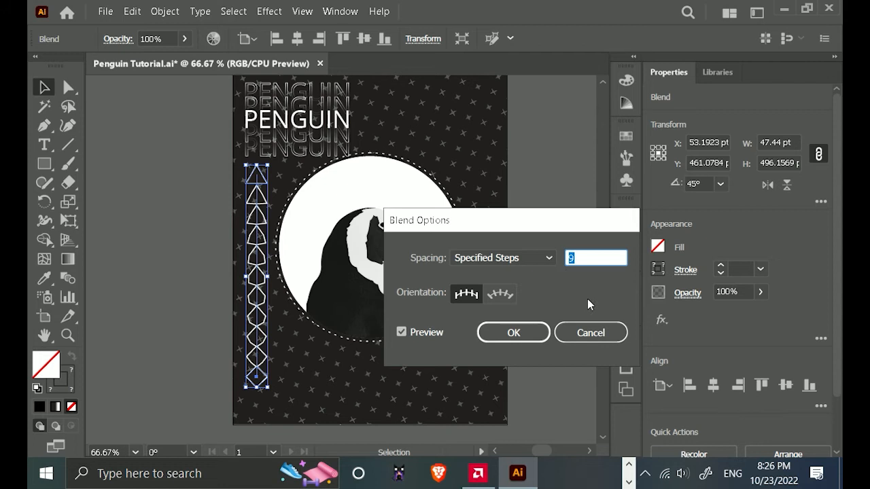
text(8)
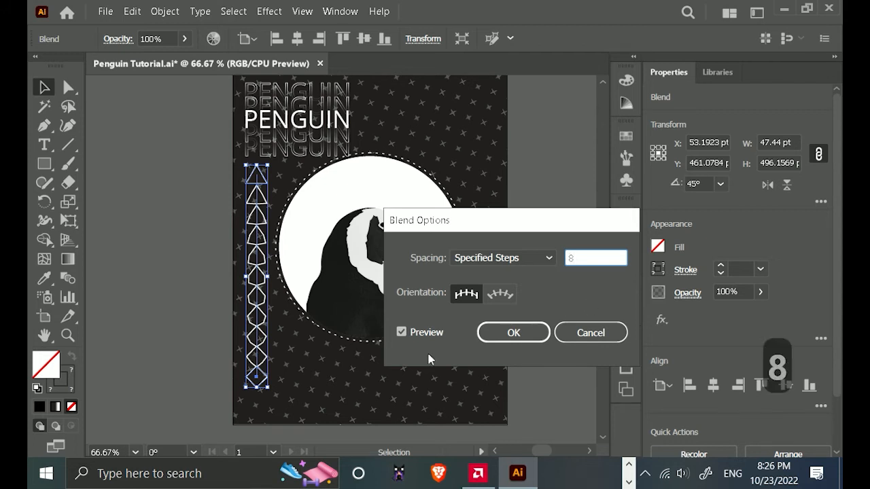
click(523, 327)
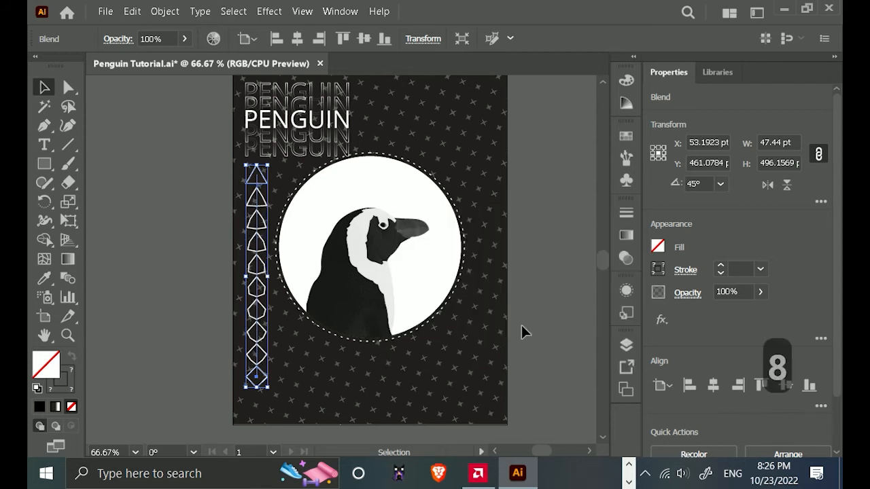
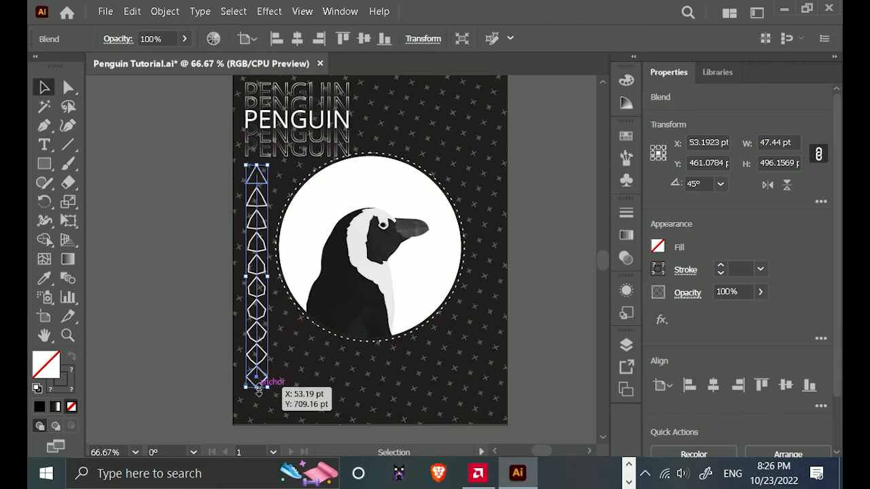
Duplicate the triangle-to-diamond blend horizontally to the poster's right side.
click(195, 389)
drag(450, 338, 384, 330)
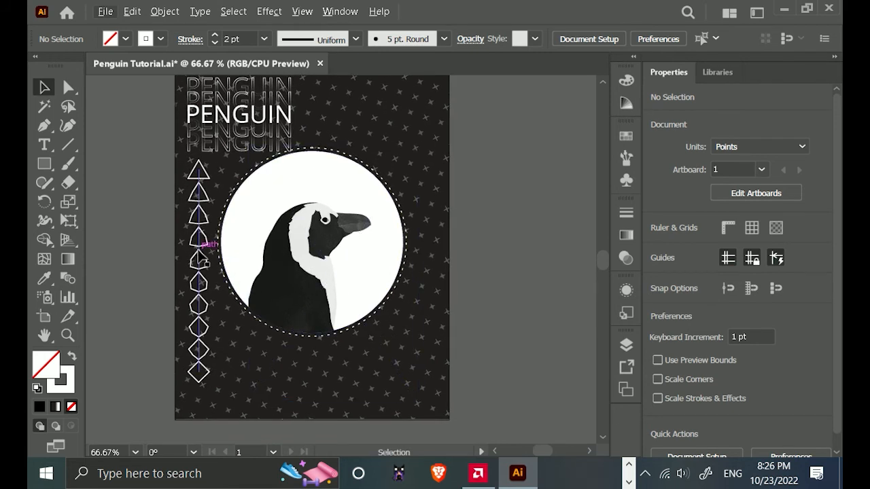
click(201, 258)
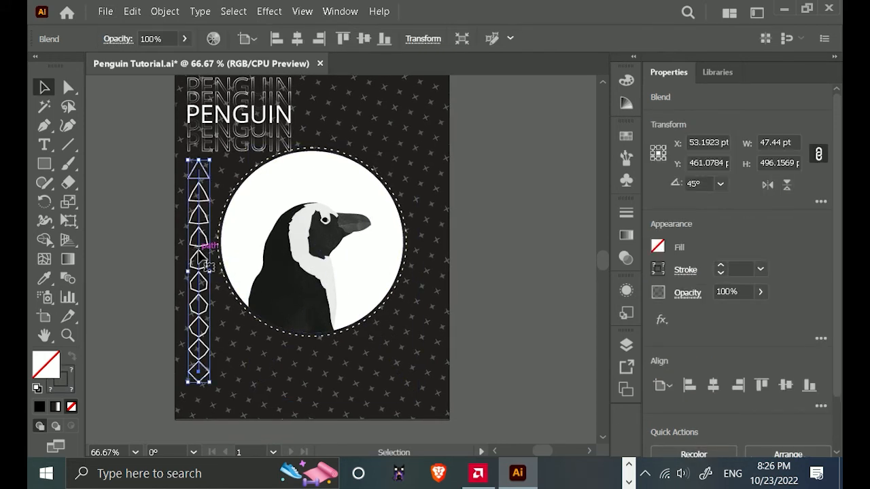
drag(199, 252, 427, 251)
drag(471, 231, 487, 238)
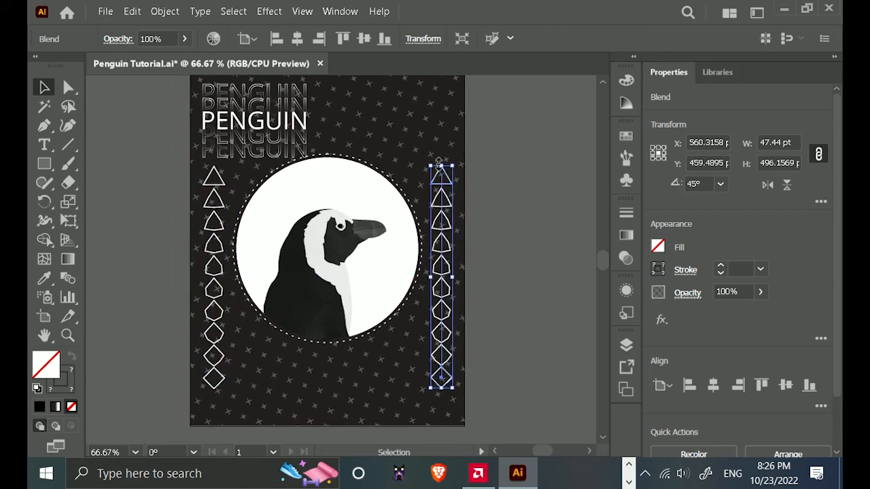
Enlarge the copied blend proportionally to about 63.6 × 665 pt and move it up slightly beside the stacked PENGUIN text.
drag(431, 166, 427, 87)
scroll(442, 218, up, 5)
key(ctrl+plus)
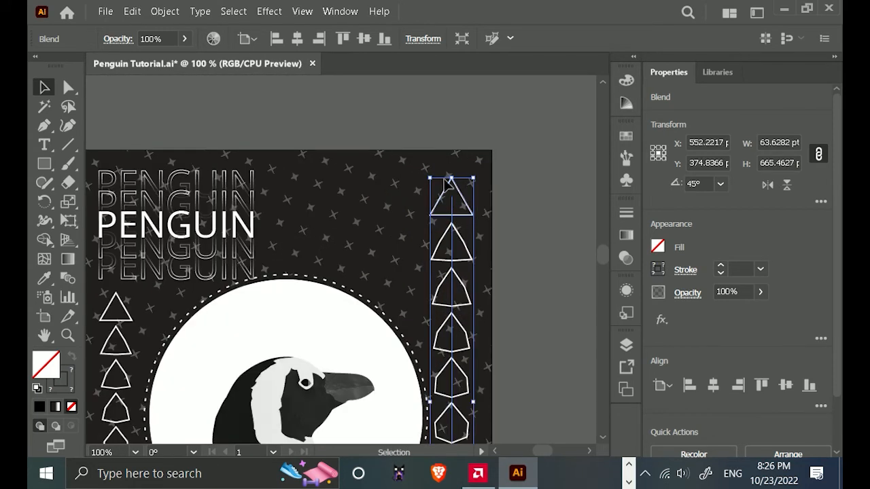
mouse_move(447, 217)
mouse_down()
mouse_move(451, 225)
mouse_move(447, 211)
mouse_up()
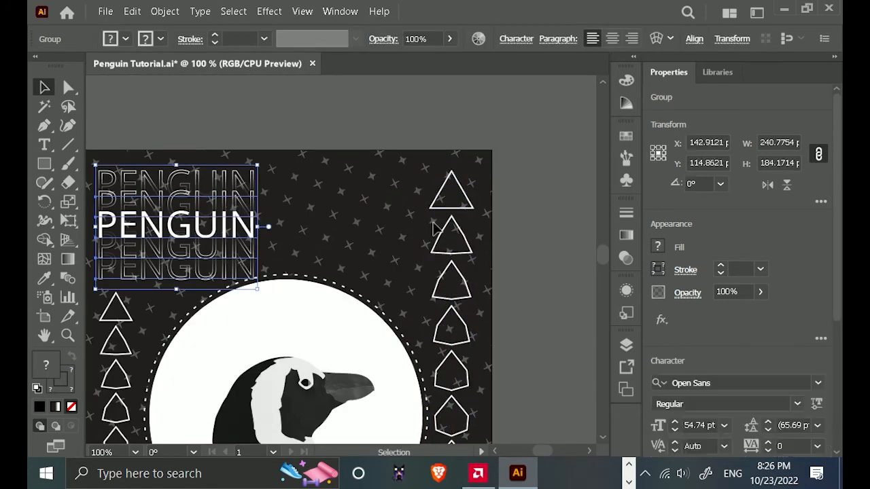
Nudge the right-hand blend slightly to the right and extend it down toward the bottom of the left-hand blend.
key(ctrl+minus)
drag(458, 311, 449, 336)
drag(530, 386, 524, 305)
key(Right)
key(Right)
mouse_move(426, 385)
mouse_down()
mouse_move(423, 400)
mouse_move(456, 375)
mouse_move(443, 375)
mouse_move(426, 412)
mouse_move(428, 398)
mouse_up()
key(ctrl+z)
Draw a horizontal helper line about 619 pt long across the poster, nudged up to the left-hand diamond's bottom tip.
click(357, 430)
drag(356, 427, 370, 351)
scroll(372, 352, up, 1)
key(backslash)
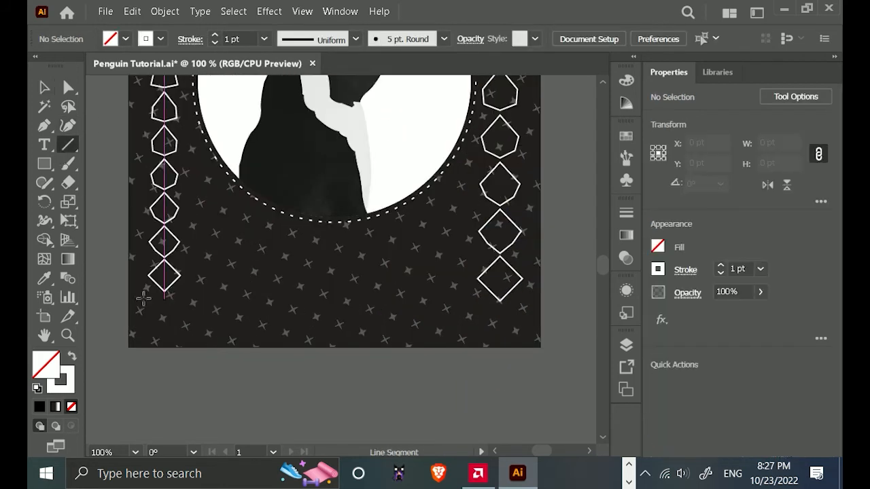
drag(132, 297, 548, 296)
key(Up)
key(Up)
key(Up)
key(Up)
key(Up)
key(Up)
key(v)
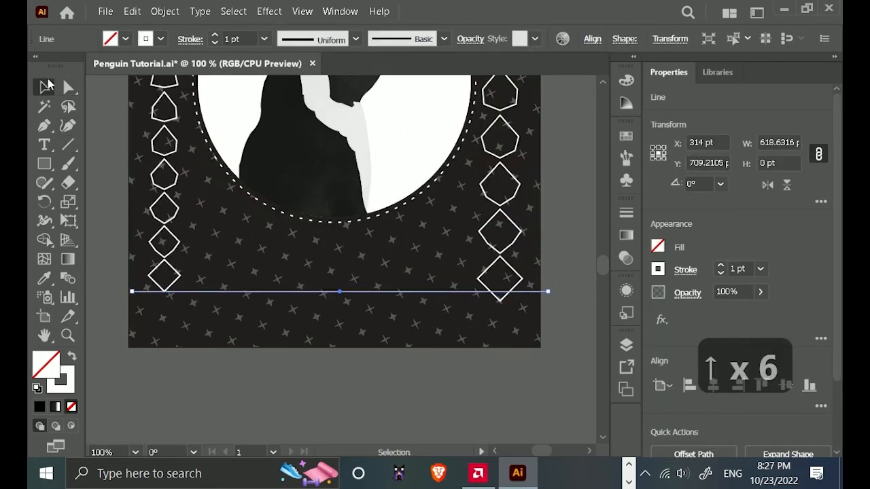
Scale the right-hand blend to about 65.2 × 681.8 pt so its bottom tip meets the helper line, and delete the line.
click(519, 280)
drag(478, 302, 478, 293)
click(408, 301)
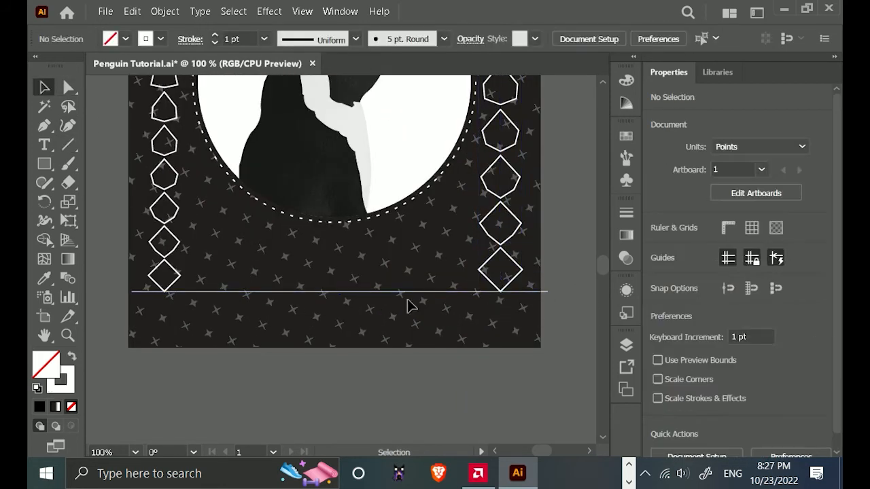
click(372, 293)
key(Delete)
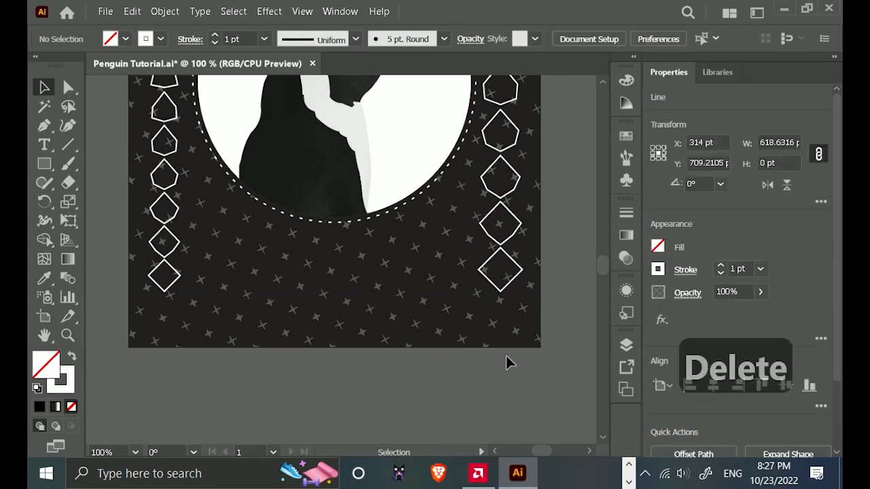
Reflect the right-hand blend across the horizontal axis so the diamond is at the top and the triangle at the bottom.
scroll(495, 385, down, 2)
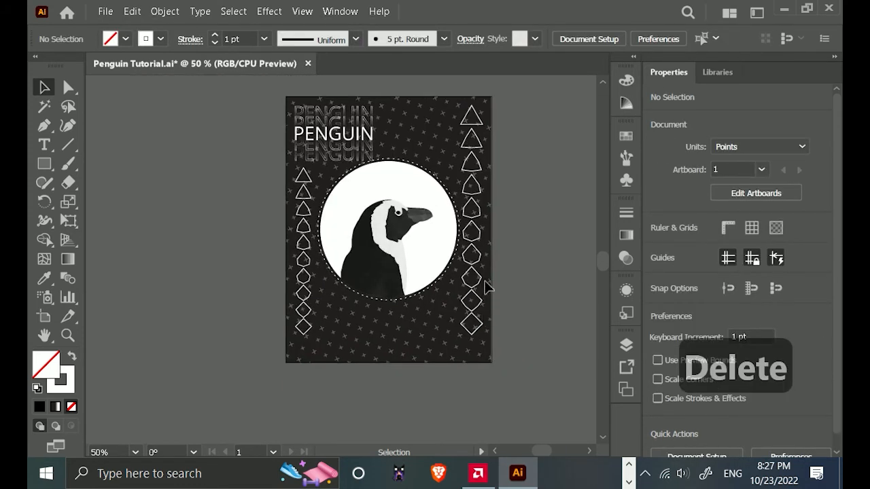
click(484, 281)
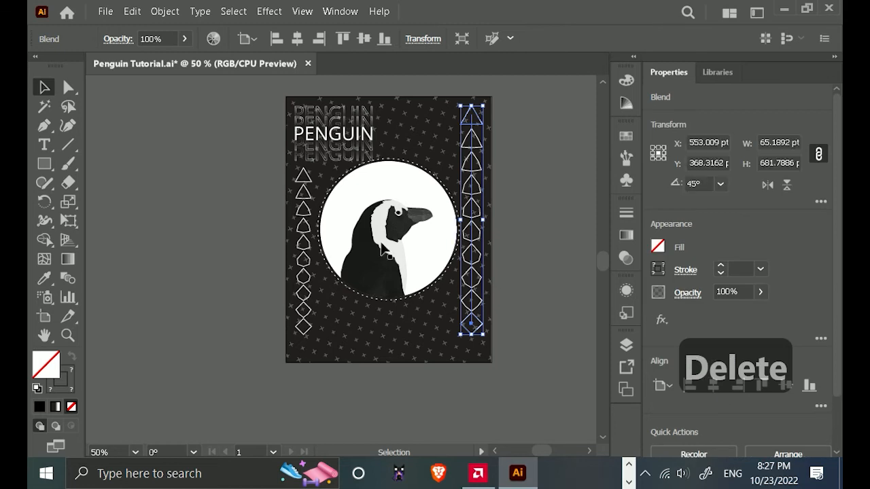
right_click(478, 210)
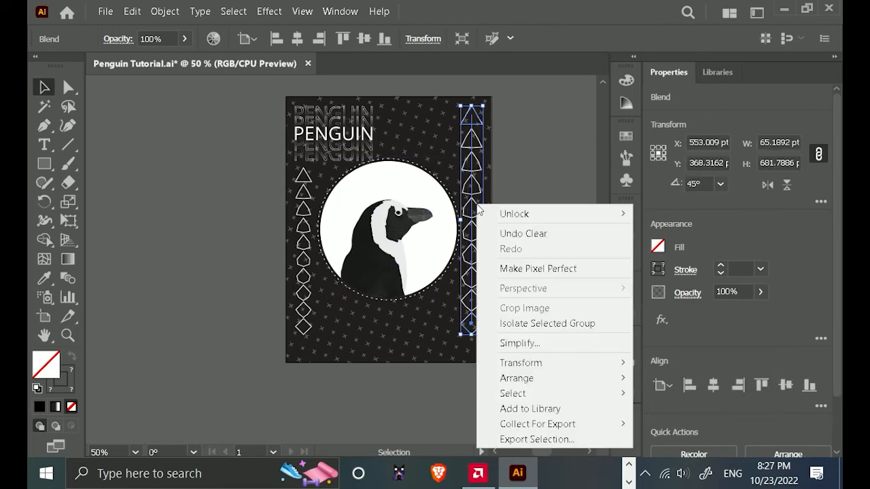
click(553, 121)
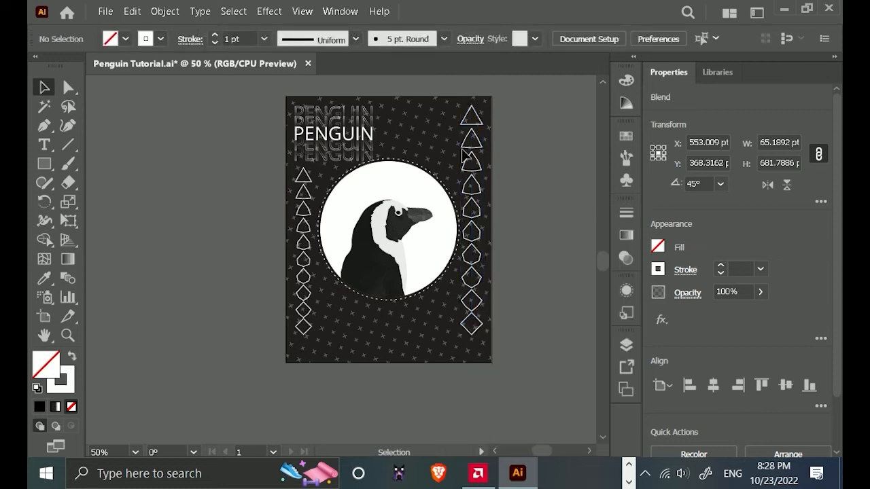
click(468, 184)
click(163, 13)
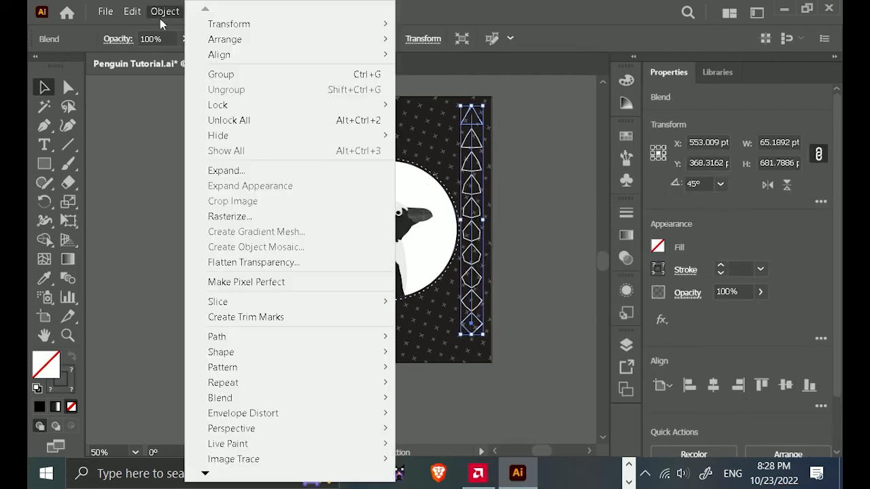
mouse_move(243, 23)
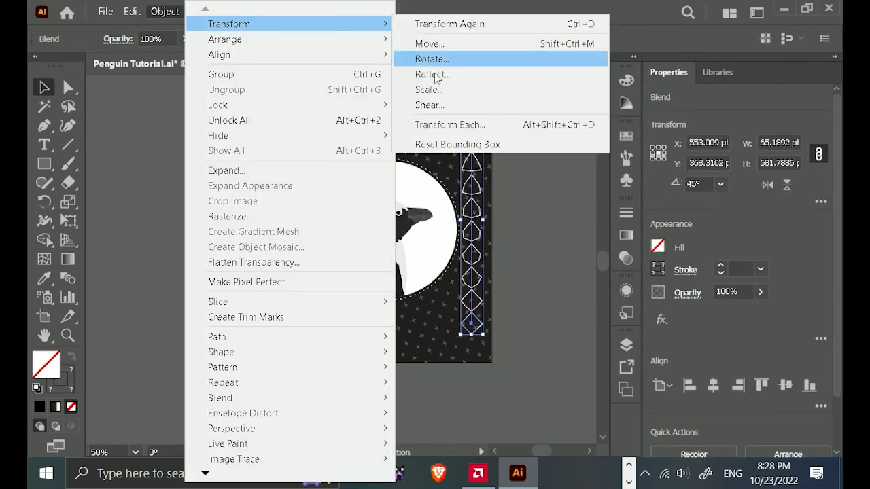
click(432, 74)
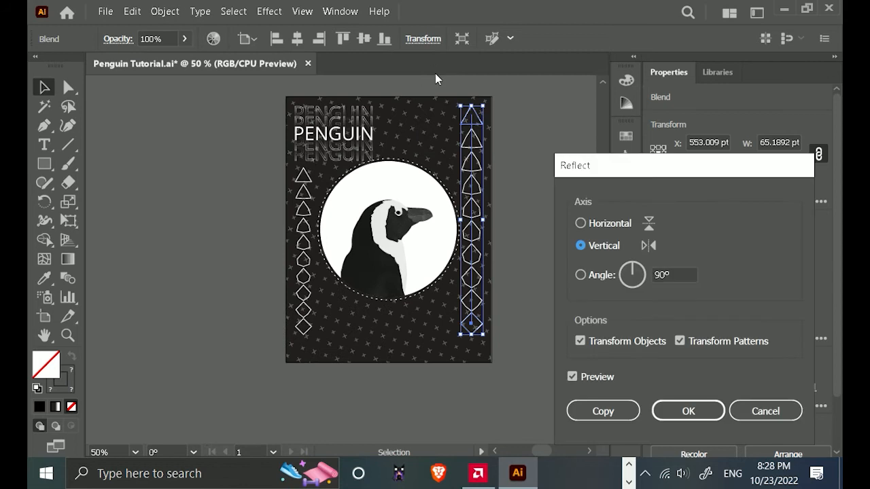
click(581, 224)
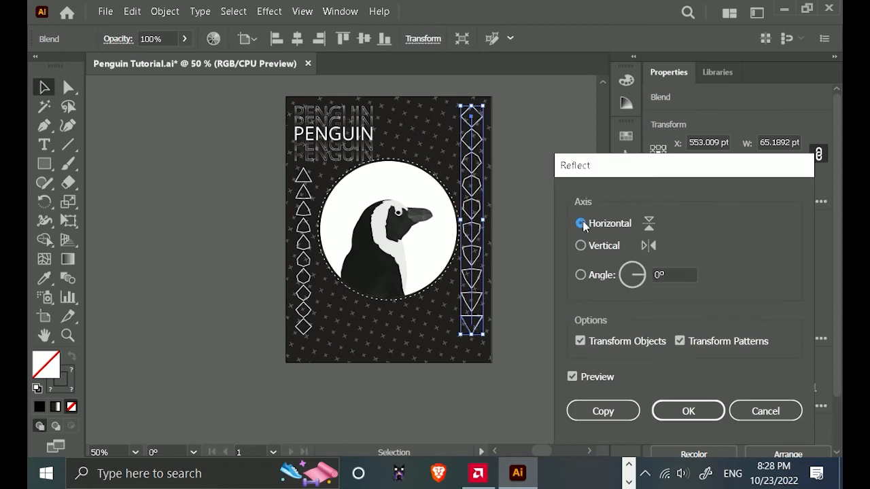
click(671, 416)
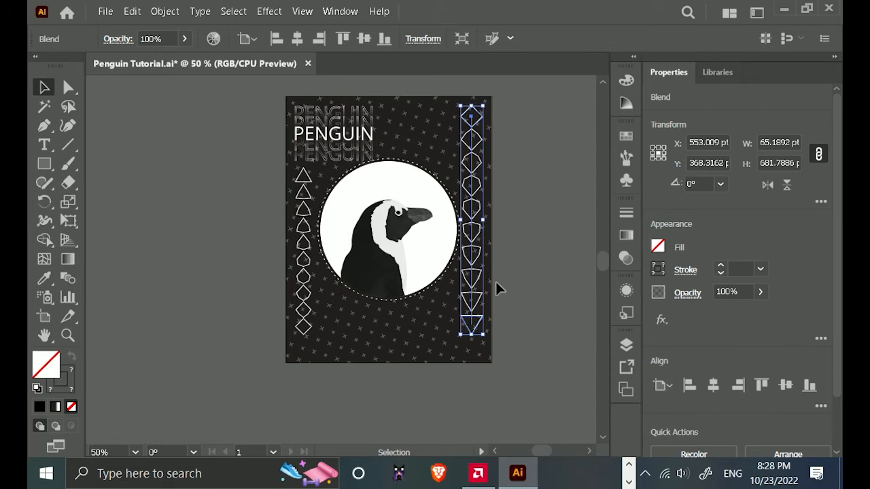
Release the right-hand blend and delete the leftover spine path between the diamond and the triangle.
click(165, 11)
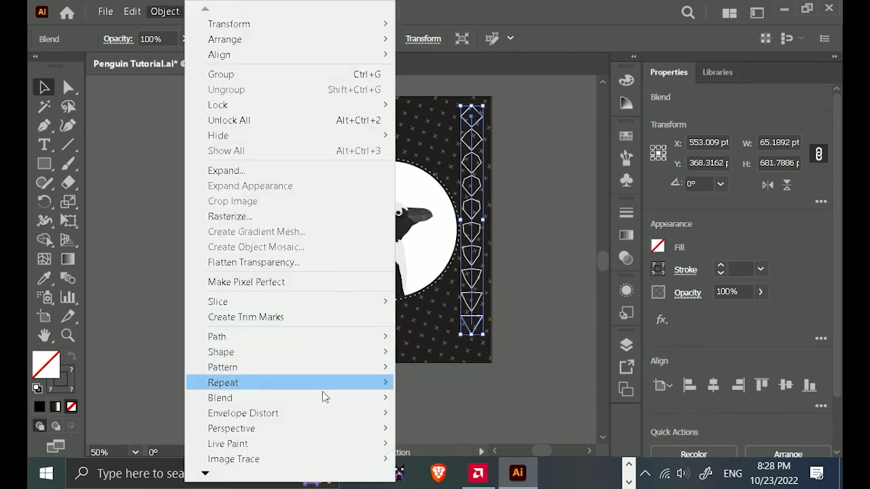
mouse_move(324, 396)
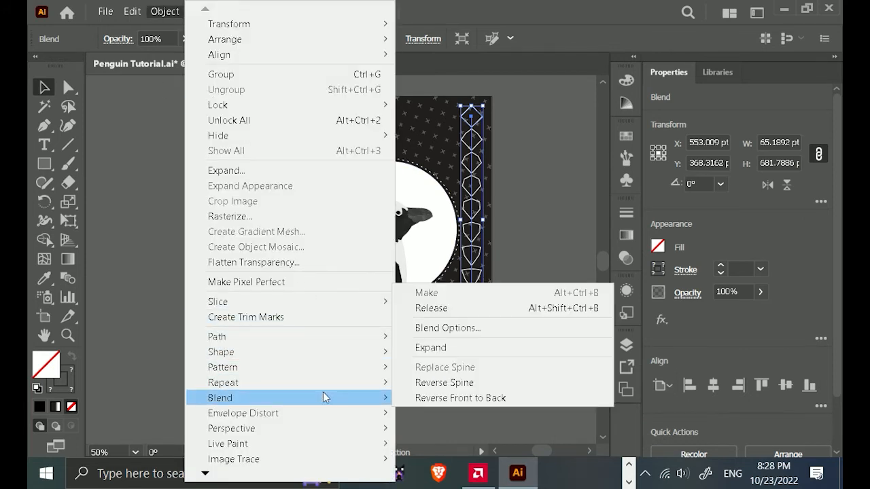
click(486, 308)
click(540, 321)
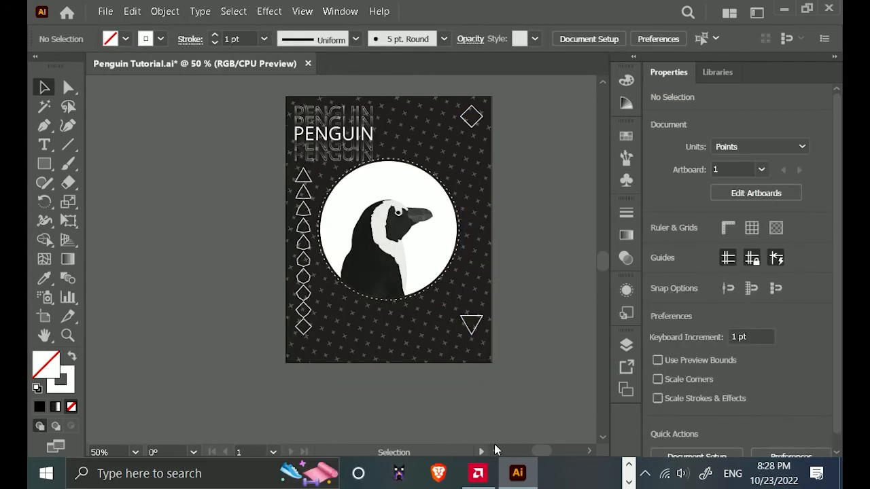
click(467, 325)
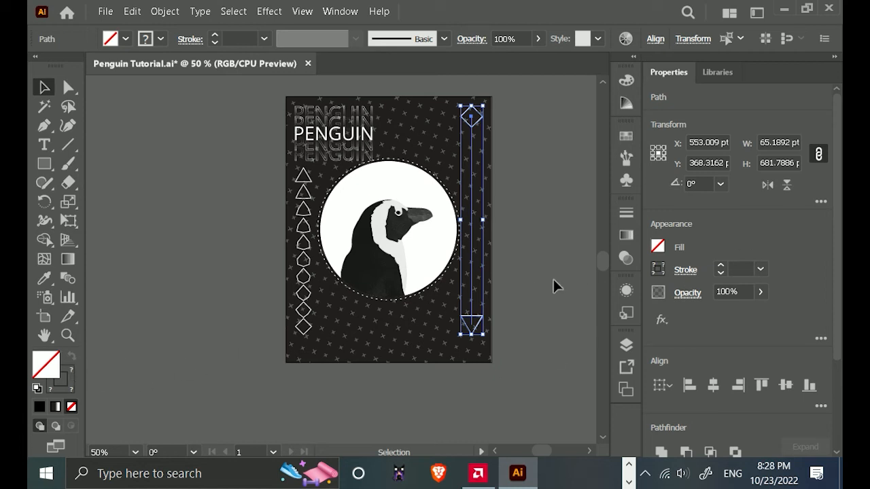
click(499, 321)
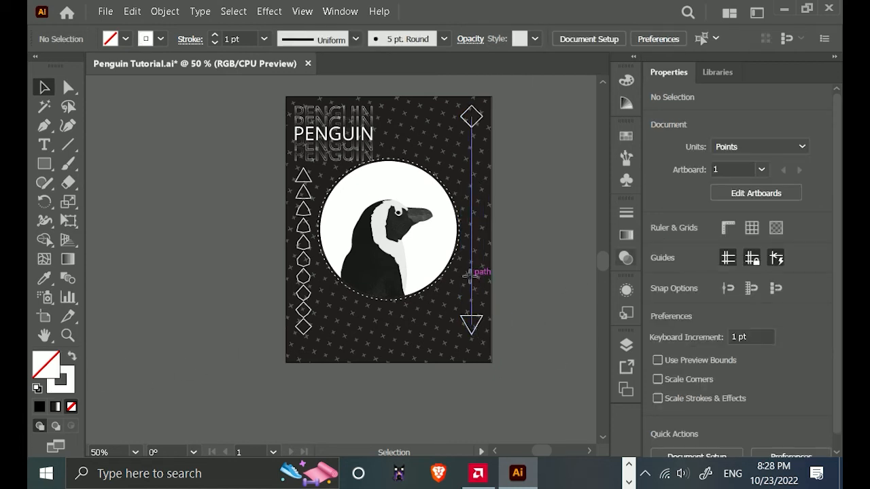
click(469, 273)
key(Delete)
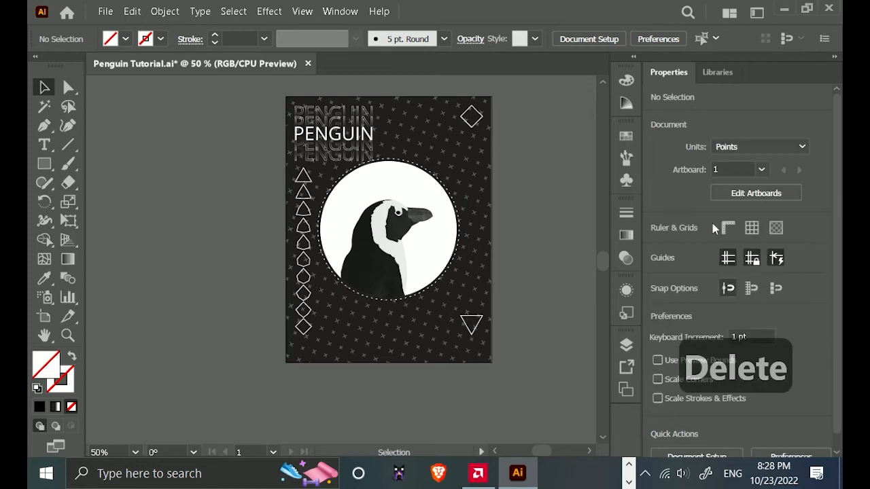
Swap fill and stroke on the right-hand diamond and triangle to give them a solid white fill without a stroke.
click(469, 330)
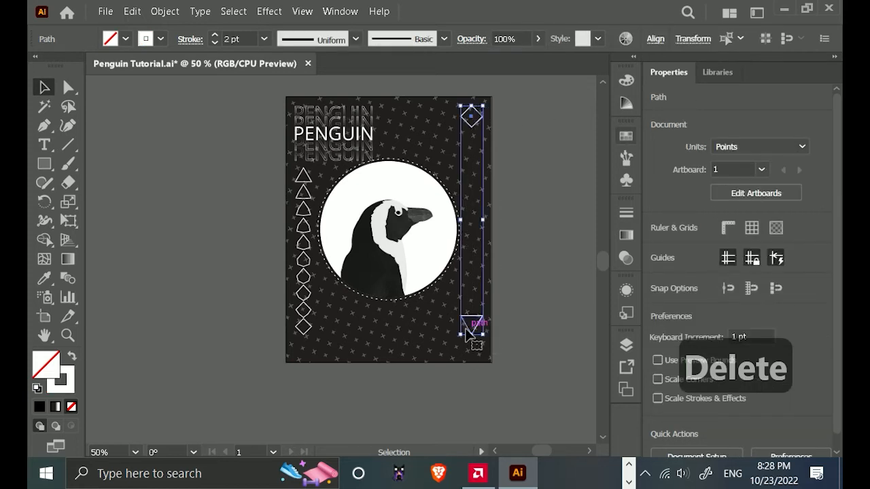
click(70, 357)
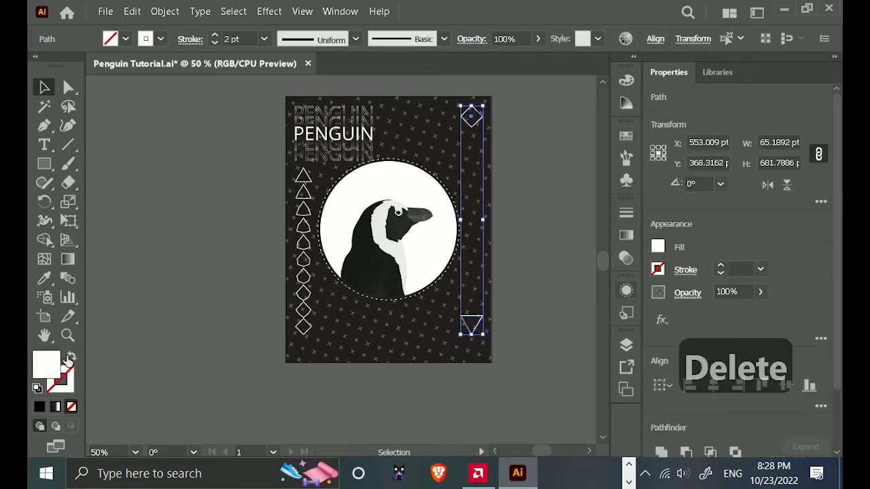
click(523, 288)
Make a new blend between the white-filled diamond and triangle on the poster's right side.
scroll(515, 310, up, 1)
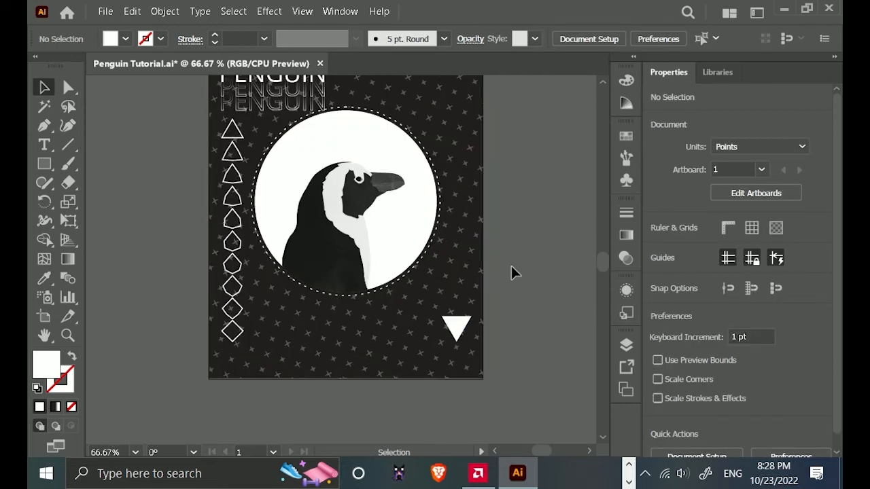
drag(517, 270, 486, 334)
drag(464, 87, 423, 385)
click(163, 10)
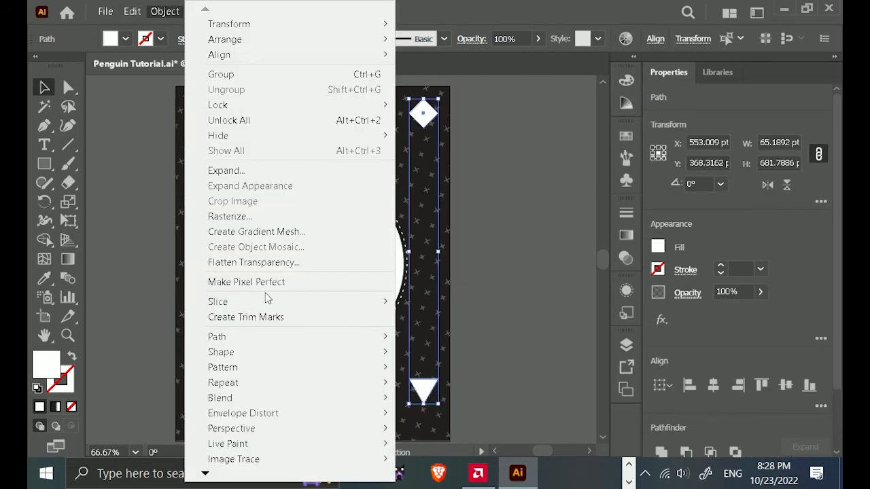
mouse_move(336, 397)
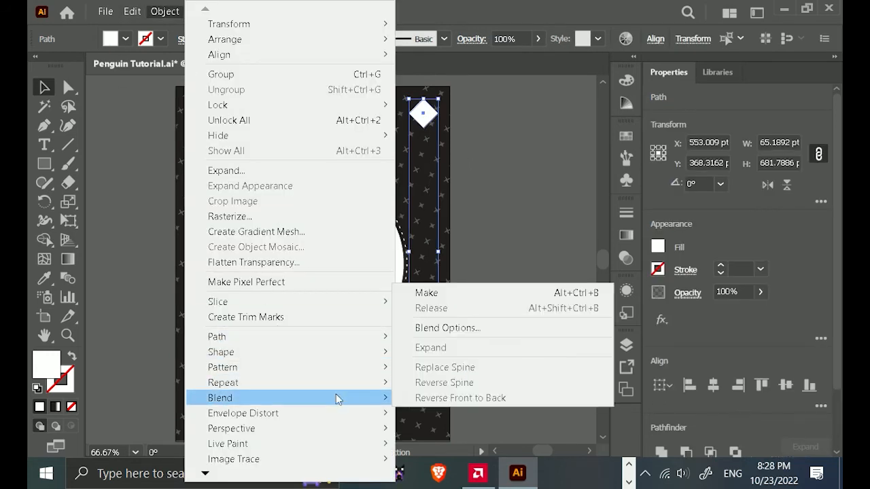
click(454, 300)
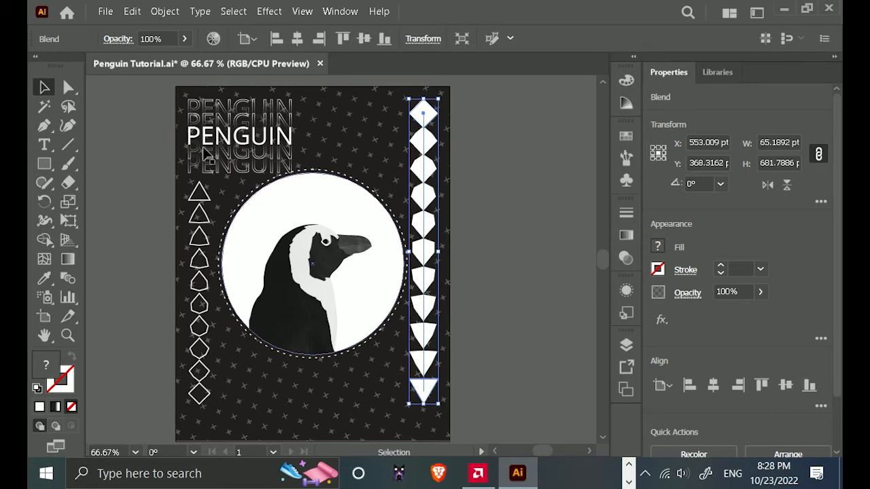
Set the right-hand blend's spacing to Specified Steps with 11 steps.
click(165, 11)
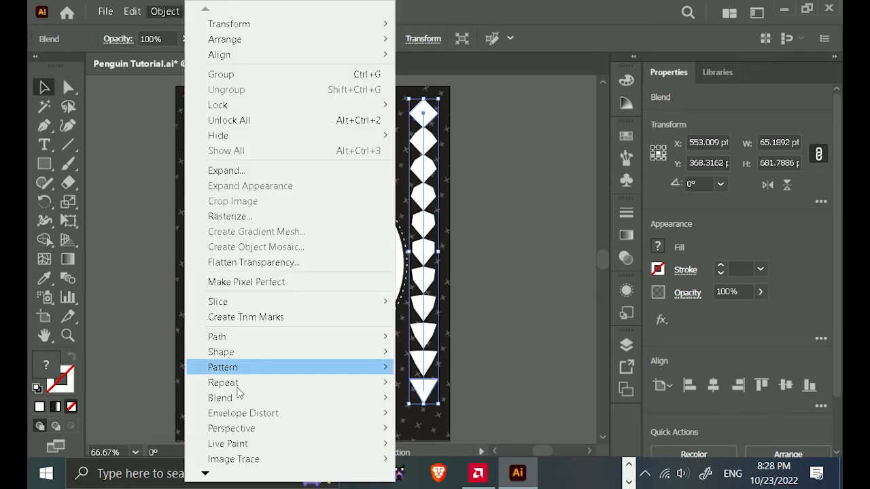
mouse_move(252, 399)
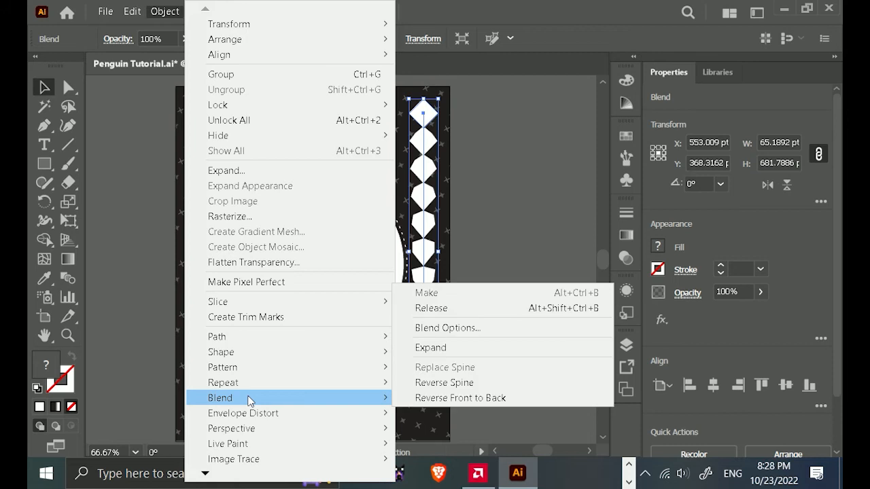
click(469, 332)
click(519, 264)
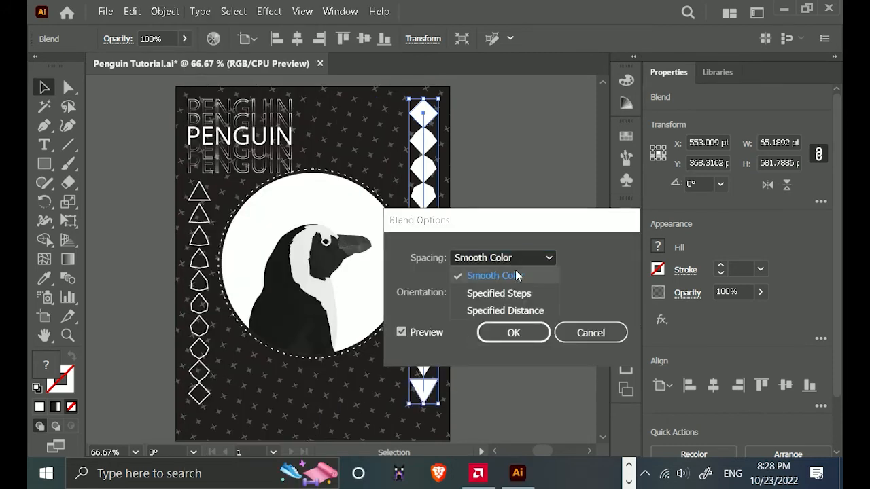
click(509, 291)
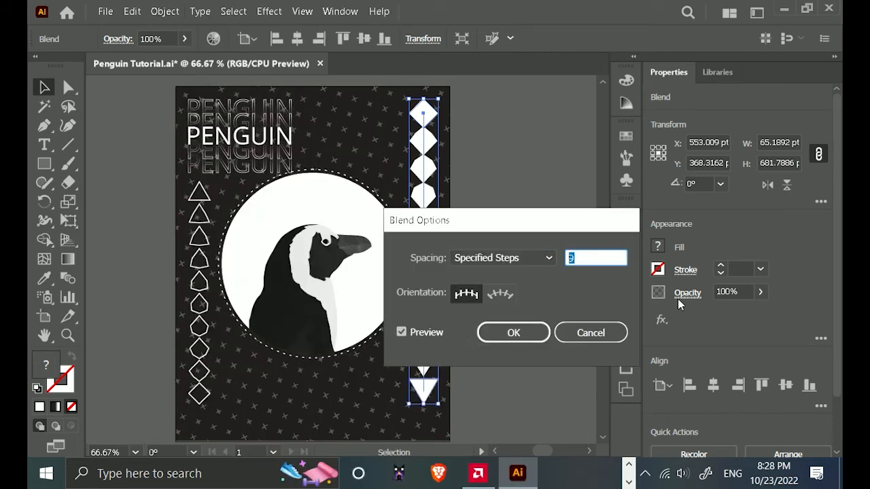
text(11)
click(523, 340)
click(501, 368)
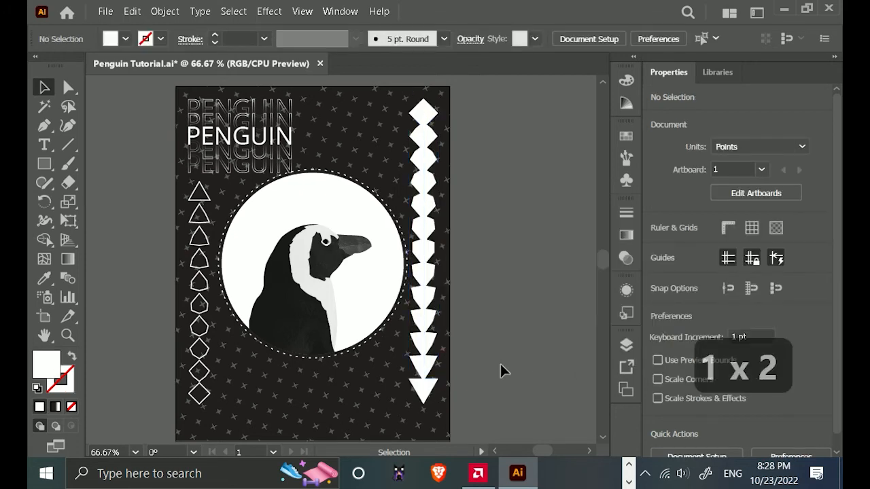
Save the poster document.
scroll(501, 367, down, 1)
scroll(356, 342, up, 2)
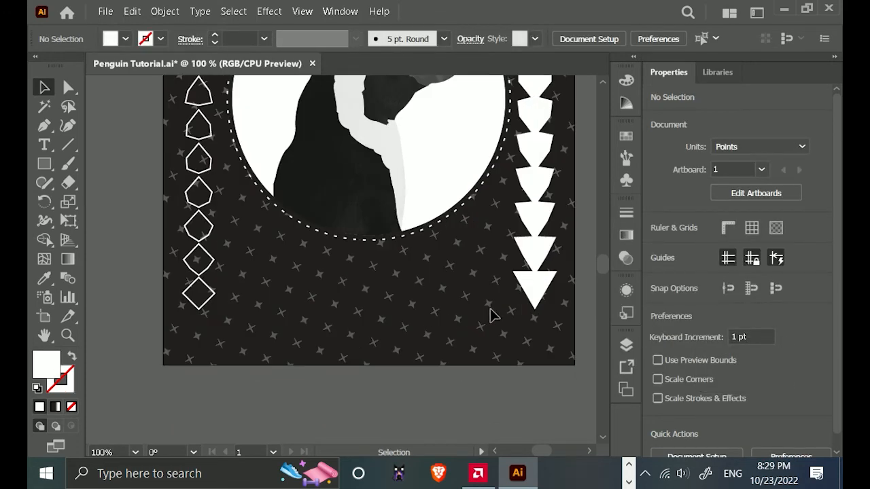
scroll(450, 304, down, 1)
drag(442, 305, 414, 379)
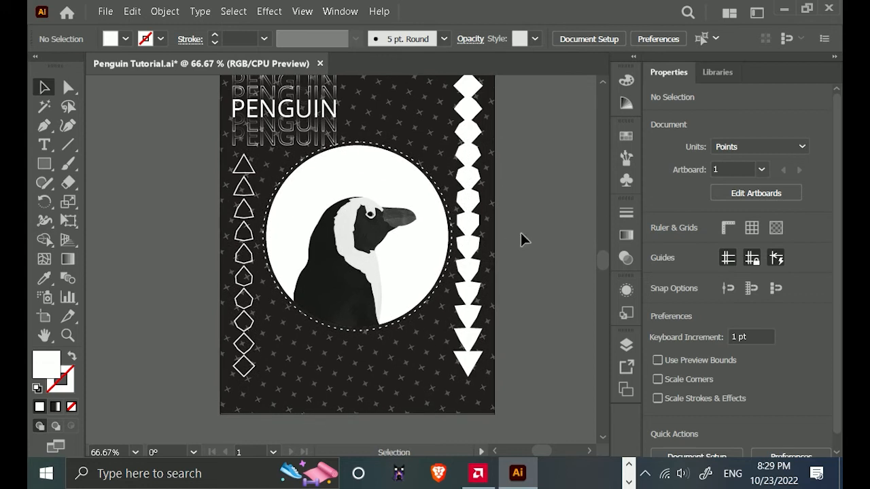
scroll(523, 236, up, 1)
key(a)
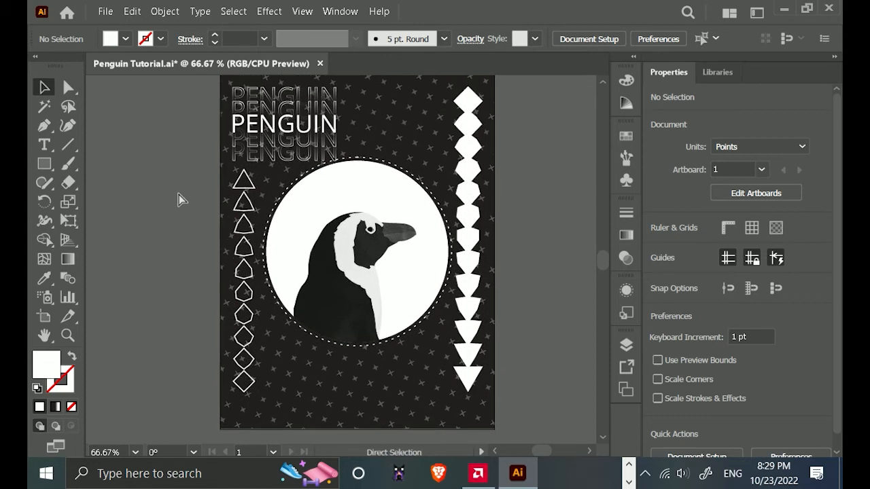
key(ctrl+s)
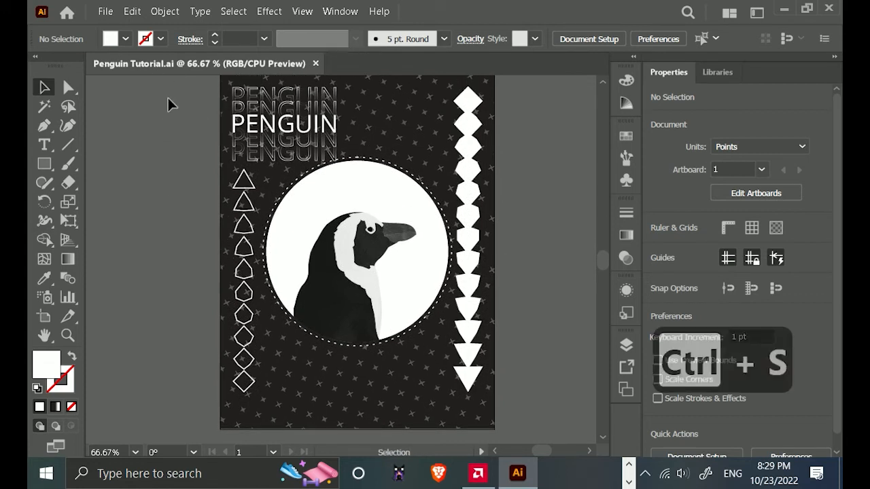
Set the right-hand diamond-to-triangle blend to 9 specified steps.
click(479, 248)
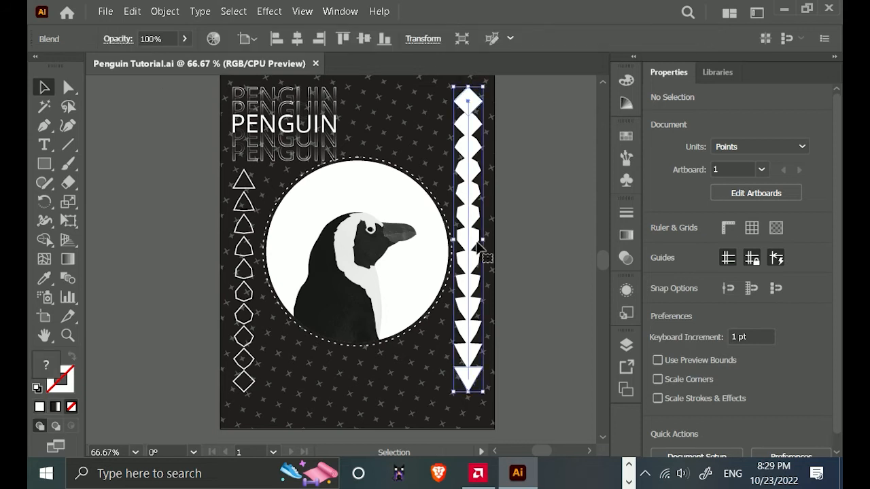
click(165, 11)
mouse_move(272, 397)
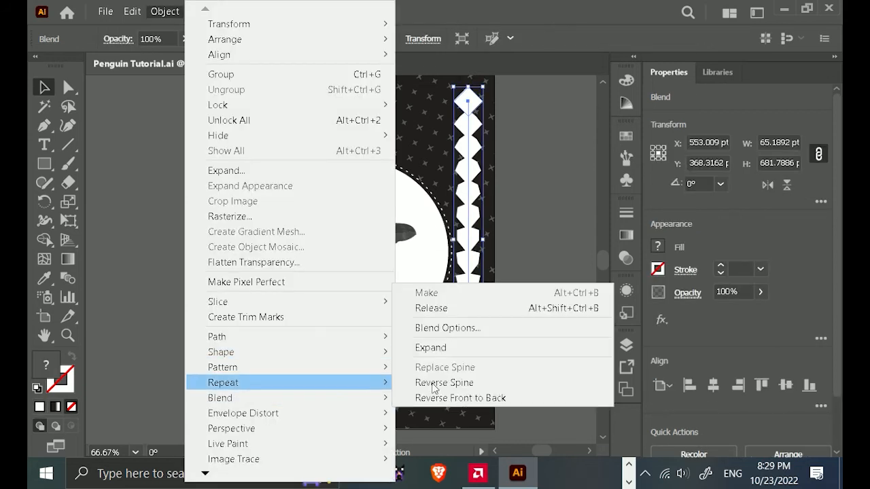
click(493, 329)
double_click(570, 259)
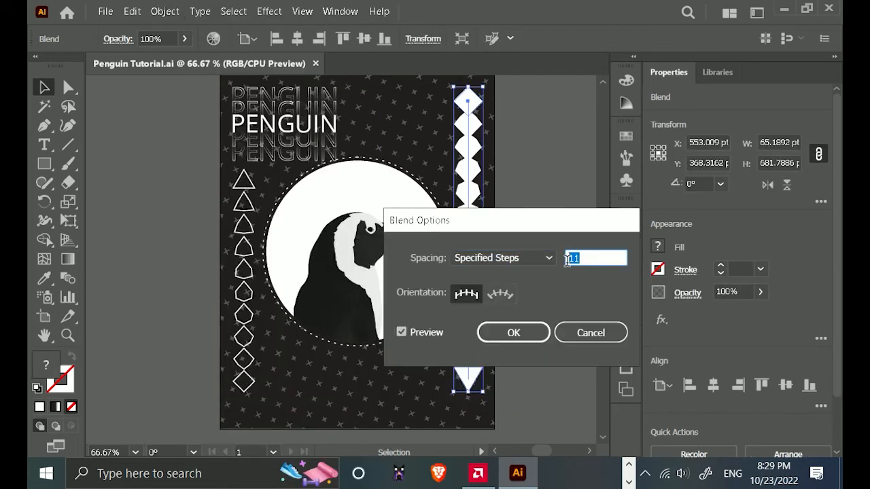
text(9)
key(Return)
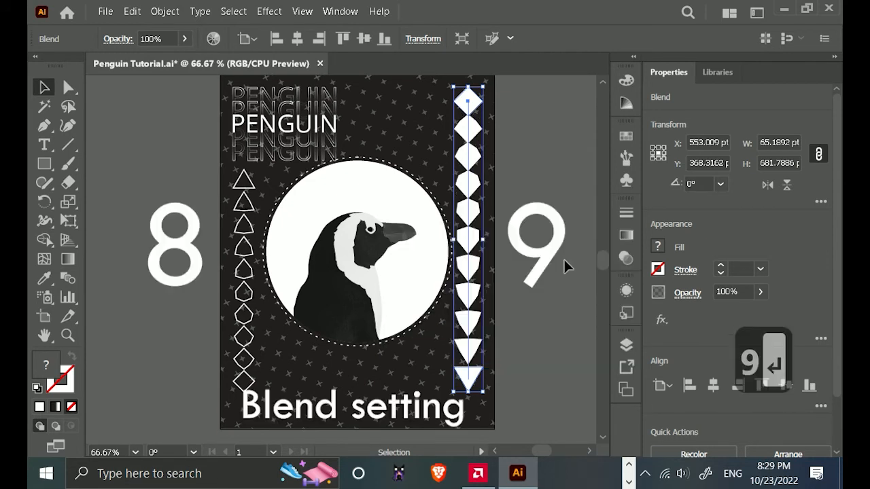
click(562, 260)
drag(528, 320, 515, 314)
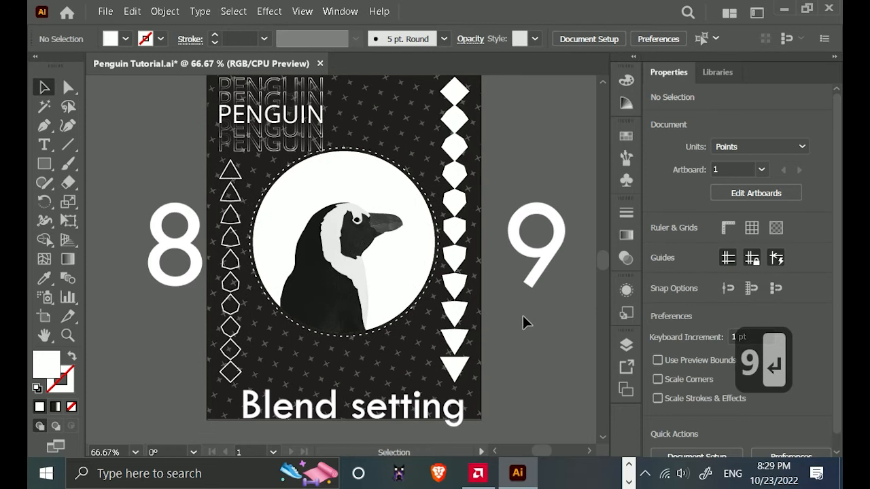
mouse_move(512, 265)
mouse_down()
mouse_move(512, 327)
mouse_move(519, 268)
mouse_up()
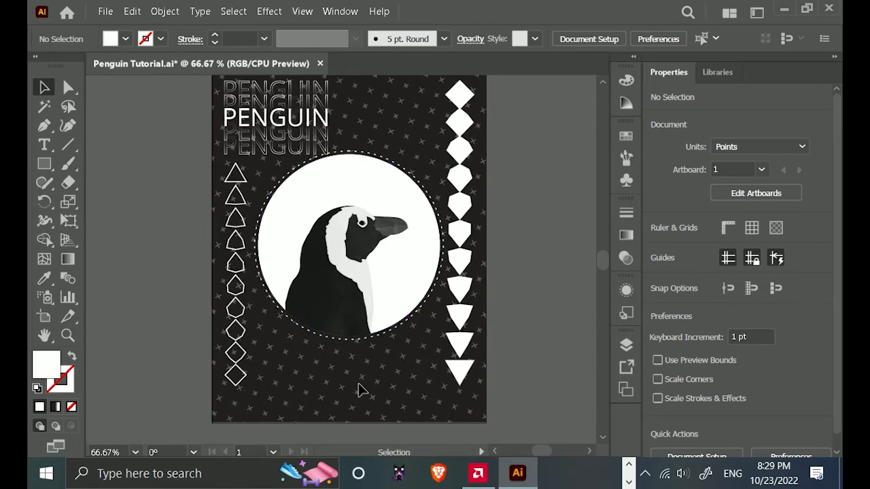
Switch to the desktop file penguin.txt in Notepad and copy its entire penguin definition text.
scroll(361, 396, up, 1)
drag(361, 396, 367, 352)
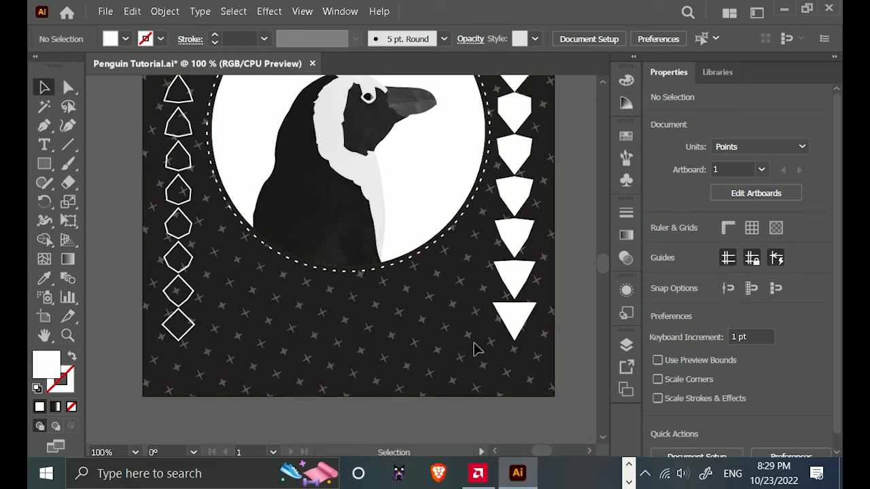
click(46, 147)
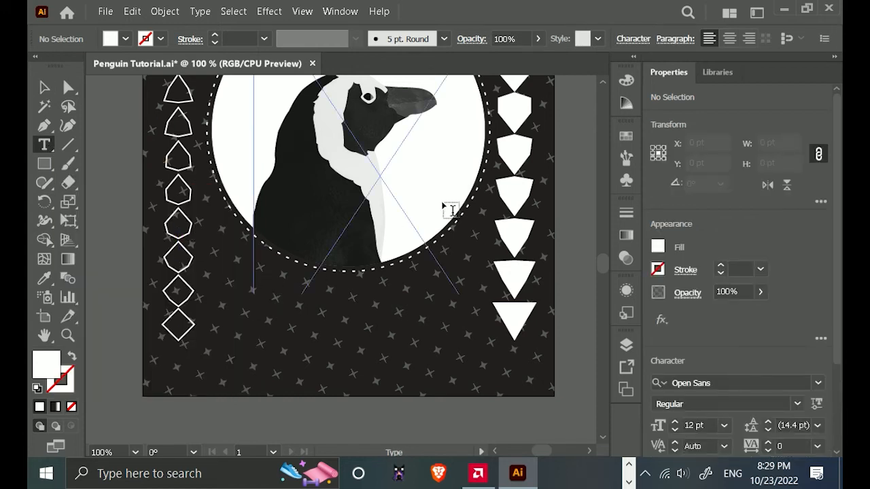
click(786, 9)
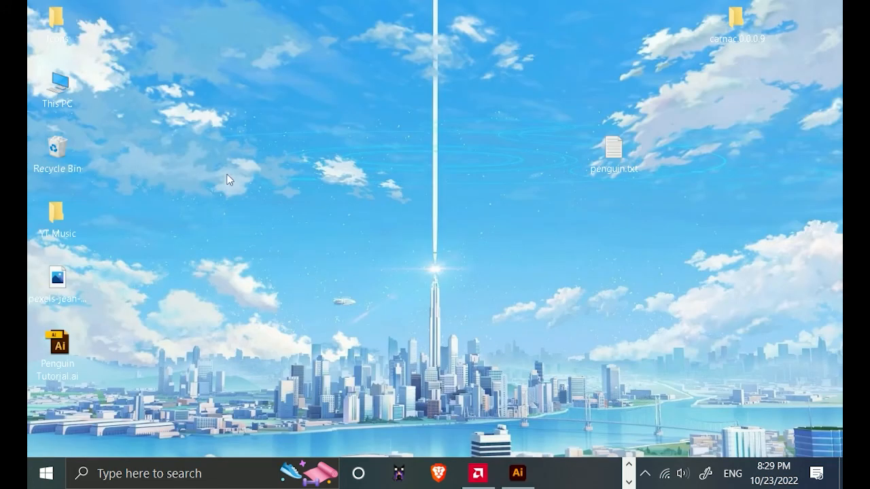
double_click(603, 161)
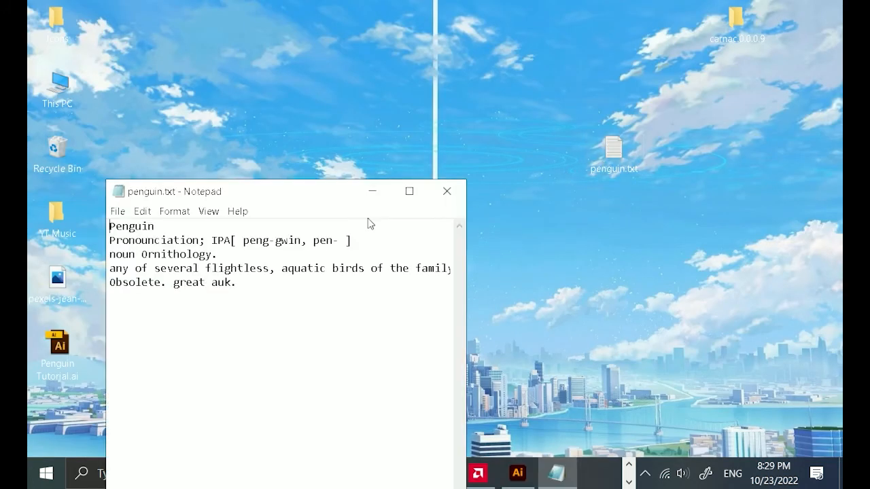
drag(280, 297, 85, 223)
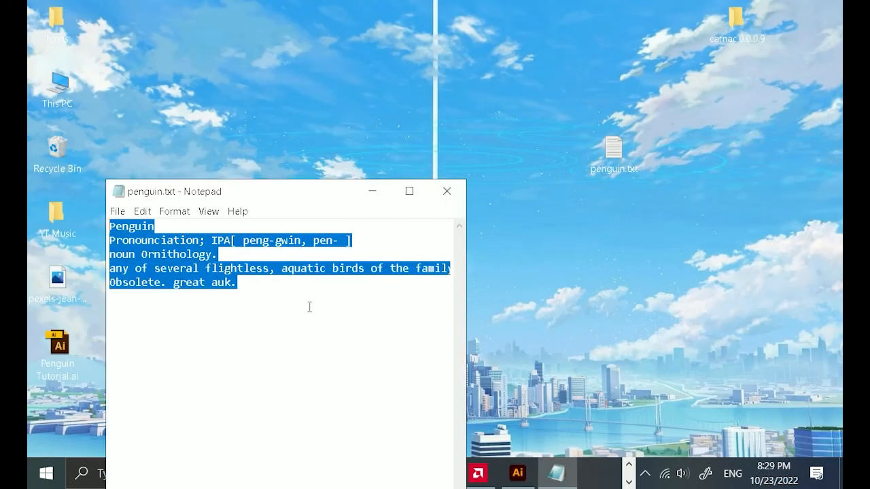
key(ctrl+c)
click(373, 191)
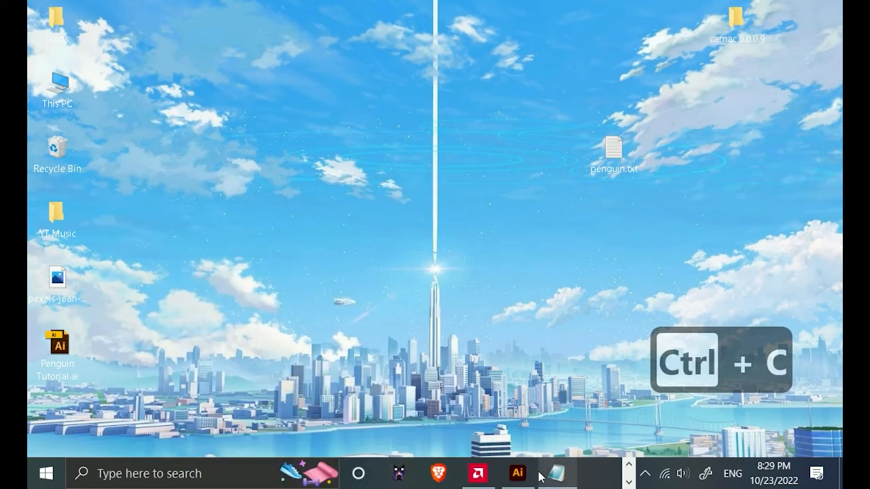
Return to Illustrator and paste the copied penguin definition as point text below the dashed circle.
click(518, 474)
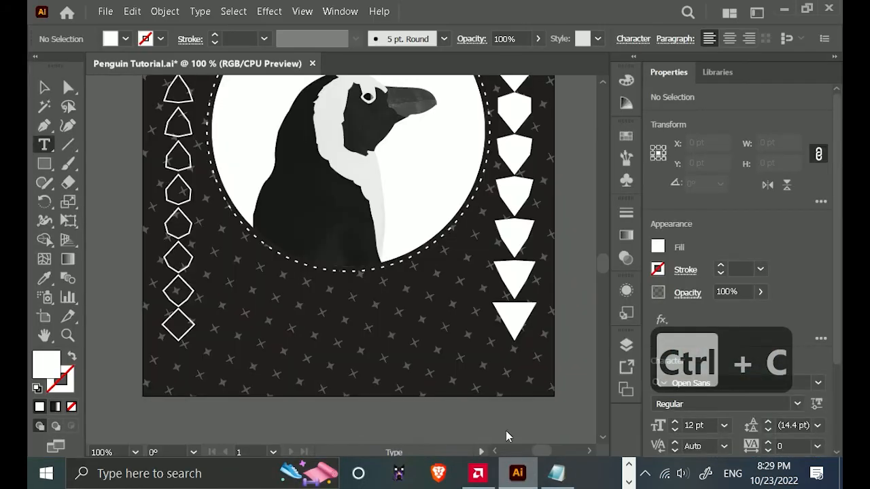
click(285, 293)
key(ctrl+v)
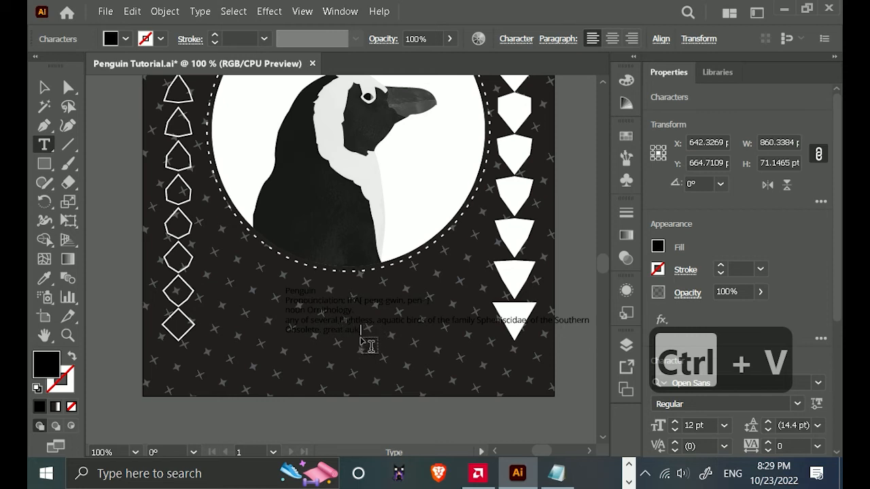
key(Escape)
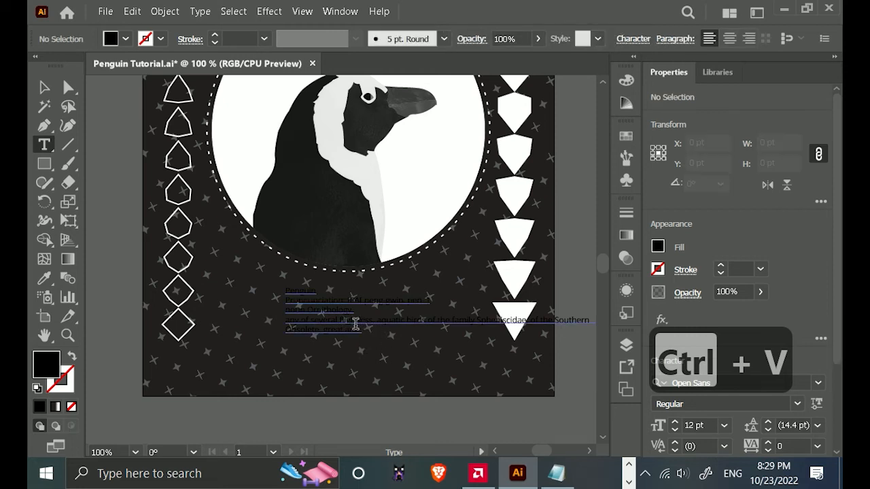
Give the whole pasted definition text a white fill and the Gill Sans MT font.
click(355, 325)
scroll(363, 331, up, 1)
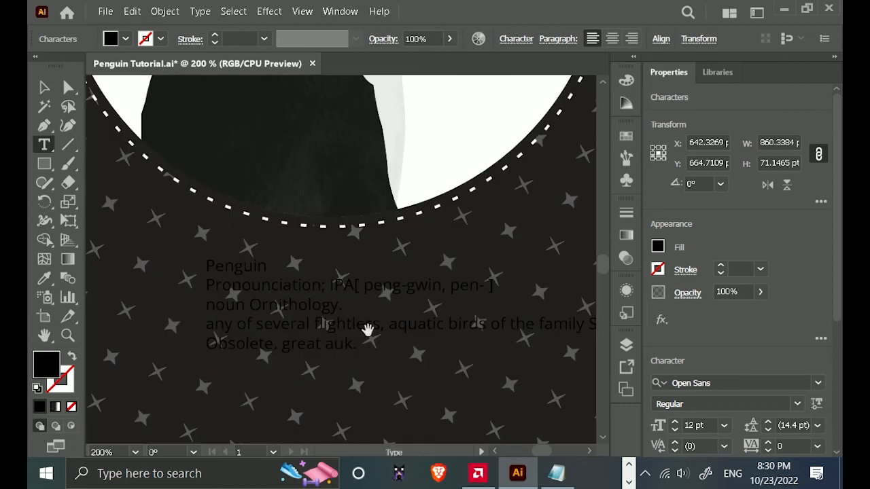
drag(355, 342, 197, 267)
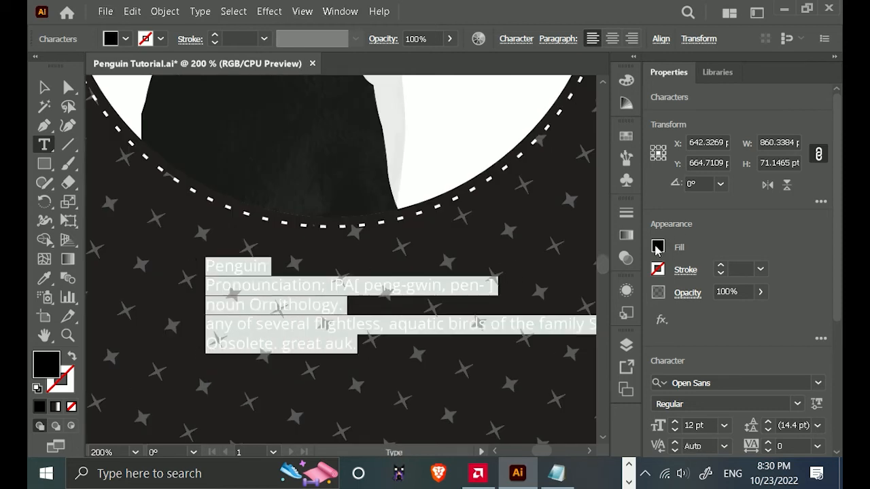
click(658, 248)
click(495, 299)
click(782, 383)
text(gill)
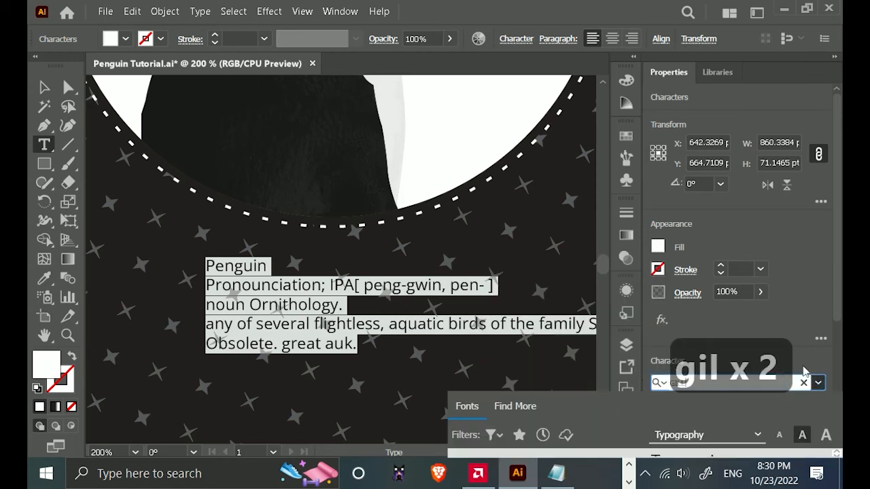
text( sans)
key(Return)
scroll(430, 304, down, 2)
click(451, 269)
click(45, 87)
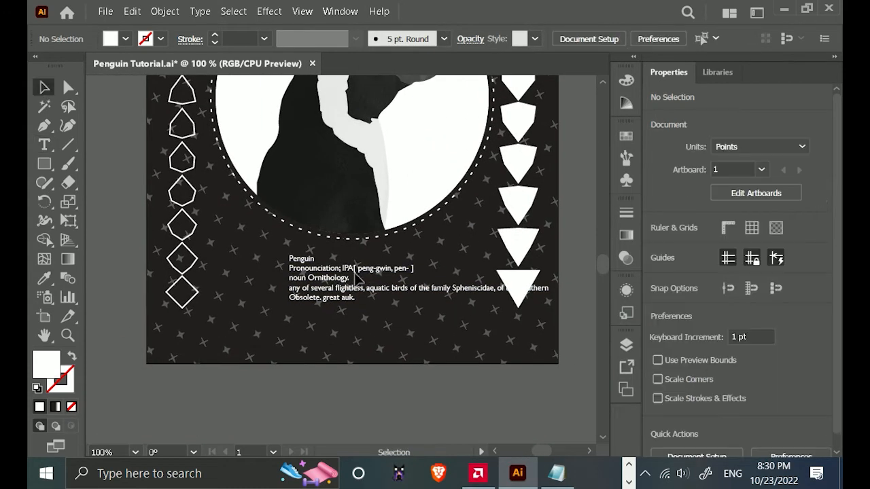
Replace the gap before "Hemisphere" in the definition with a line break so the long sentence continues directly beneath.
double_click(361, 292)
key(Right)
key(Right)
key(Right)
key(Right)
key(Right)
key(Right)
key(Right)
key(Right)
key(Right)
key(Right)
key(Right)
key(Right)
key(Right)
key(Right)
key(Right)
key(Left)
key(Left)
key(Left)
key(Left)
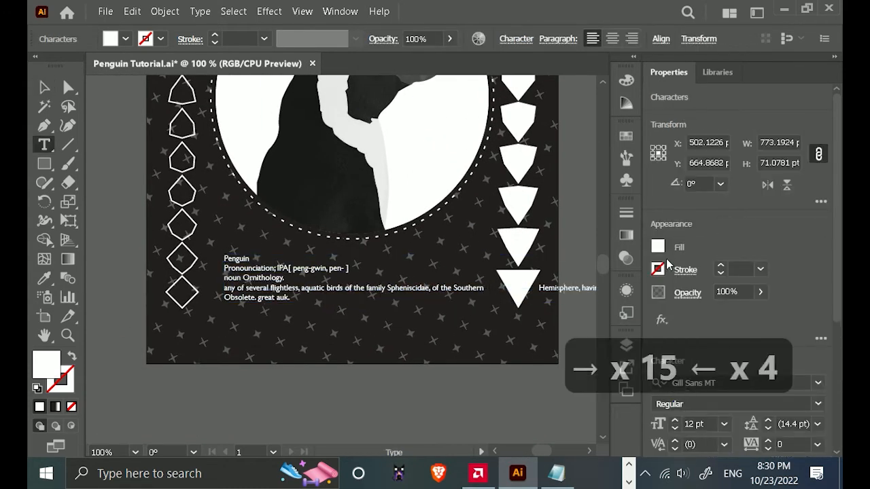
key(Left)
key(Left)
key(Left)
key(Left)
key(Left)
key(BackSpace)
key(BackSpace)
key(BackSpace)
key(BackSpace)
key(BackSpace)
key(Return)
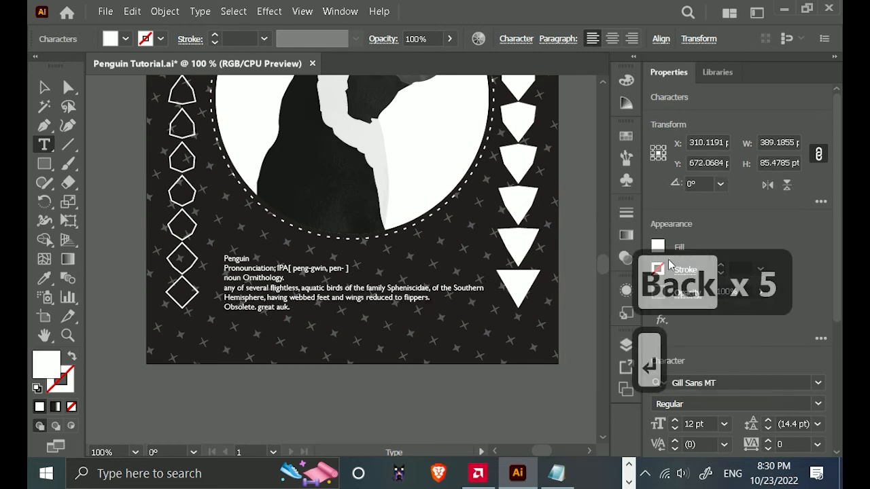
key(Escape)
Centre the definition text horizontally on the artboard and move it slightly lower beneath the circle.
scroll(801, 271, down, 3)
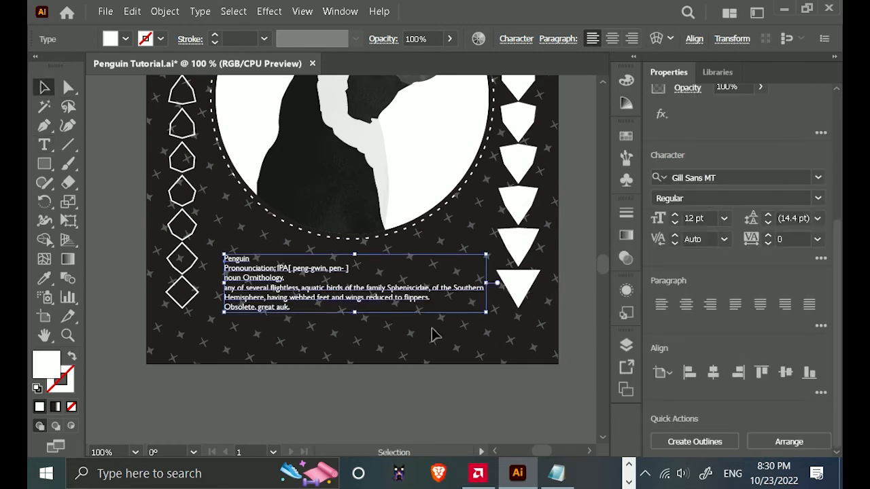
click(713, 374)
drag(356, 298, 351, 307)
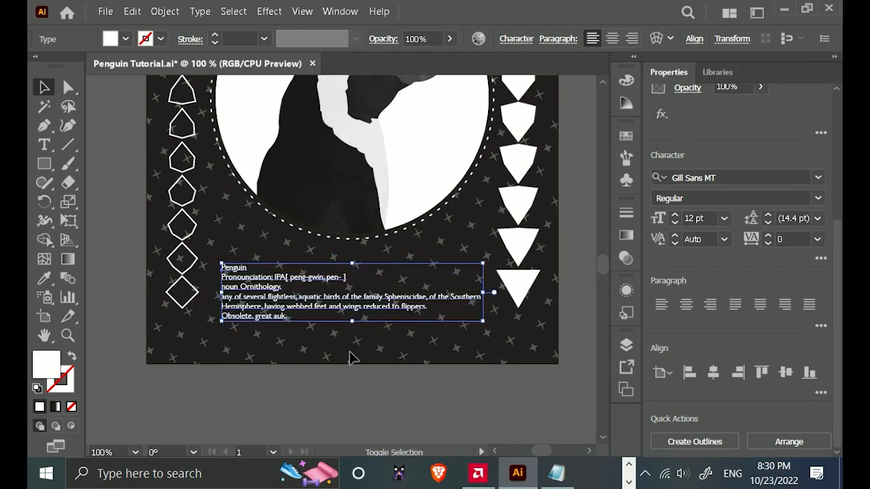
click(349, 351)
Insert a blank line between the pronunciation line and "noun Ornithology." in the definition text.
scroll(273, 288, up, 1)
double_click(200, 306)
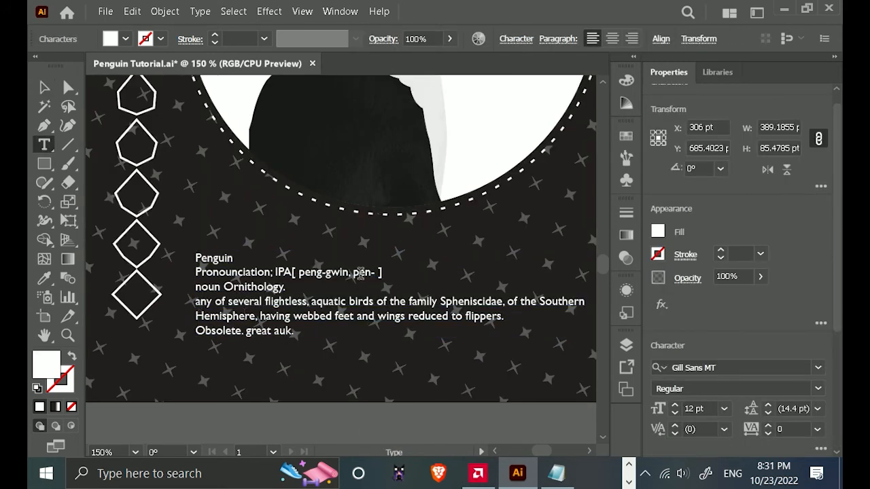
key(Up)
key(Left)
key(Return)
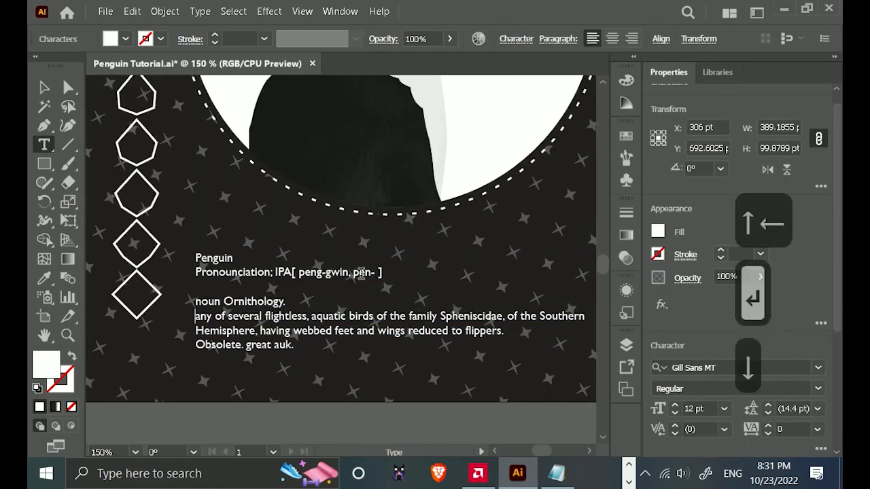
Number the "any of several flightless" line with "1." followed by a tab gap.
key(Down)
text(1)
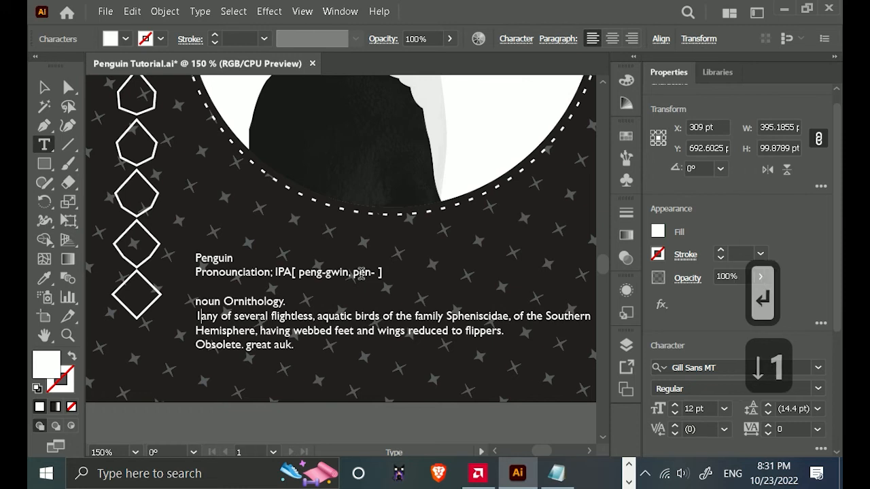
text( .)
key(Tab)
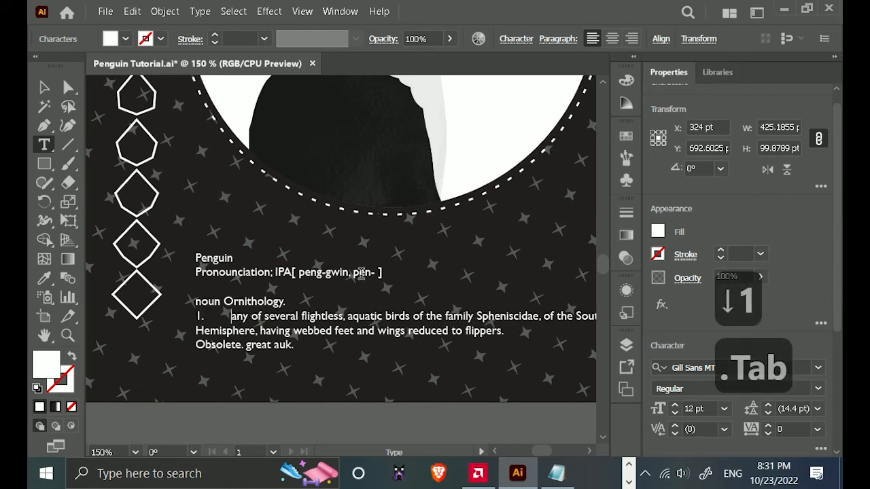
Number the "Obsolete. great auk." line with "2." followed by a tab gap and finish editing the text.
key(Down)
key(Left)
key(Left)
key(Left)
key(Left)
key(Left)
key(Left)
key(Left)
key(Down)
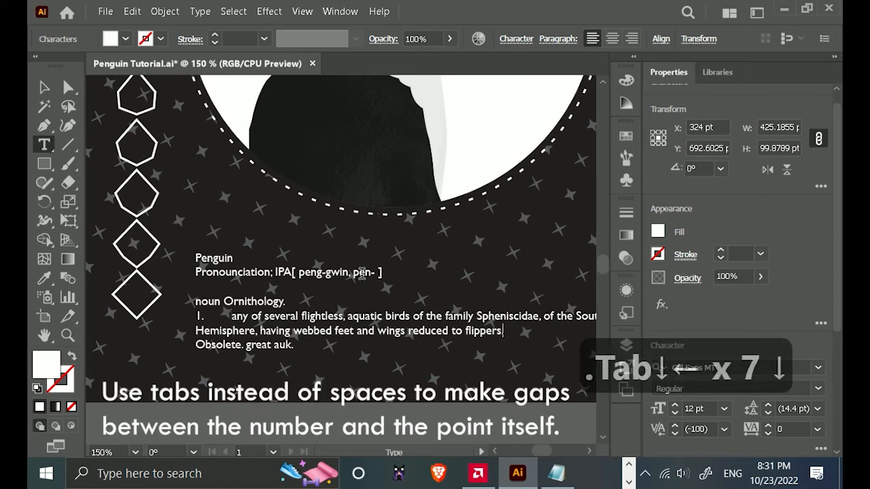
key(Right)
text(2)
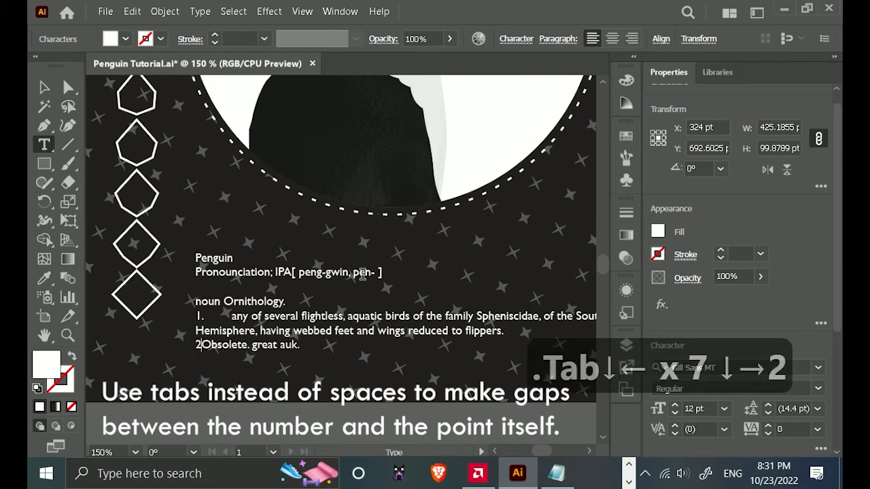
text(.)
key(Tab)
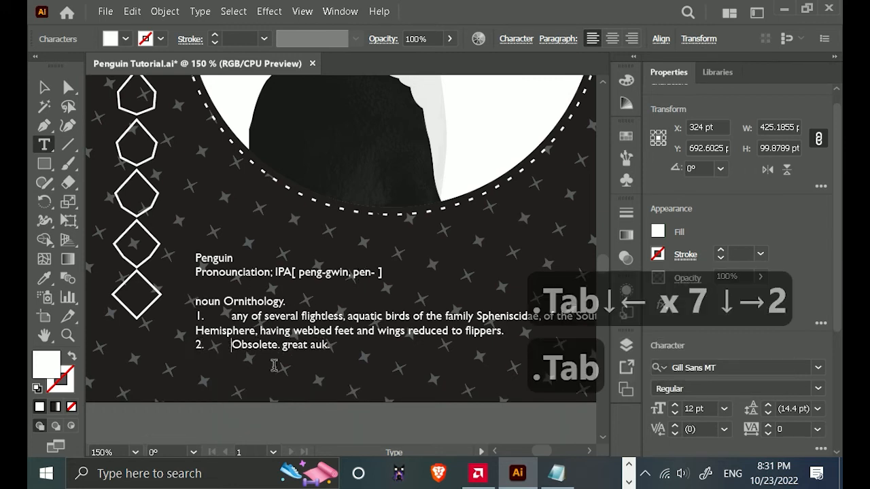
scroll(373, 369, down, 1)
click(404, 366)
scroll(344, 369, up, 1)
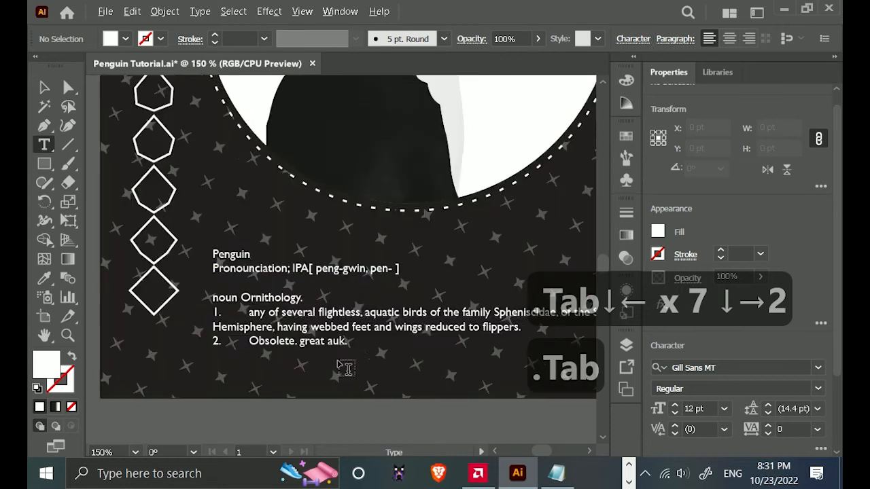
click(350, 345)
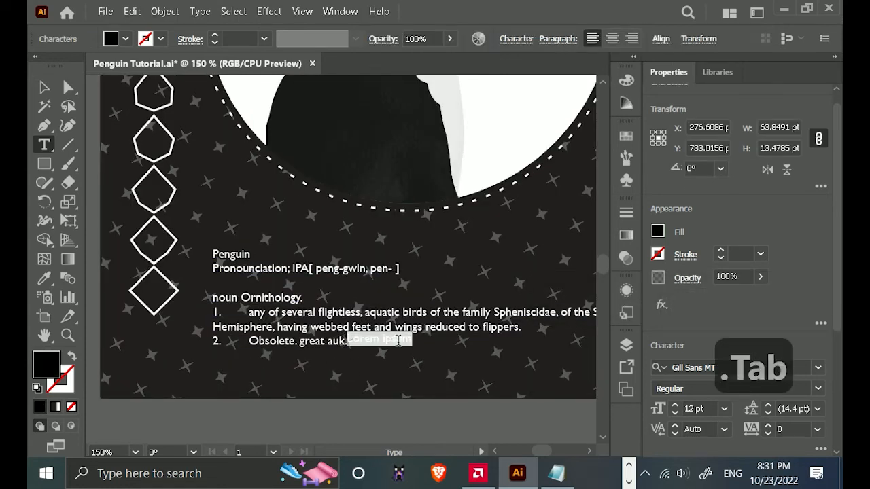
key(ctrl+z)
double_click(246, 324)
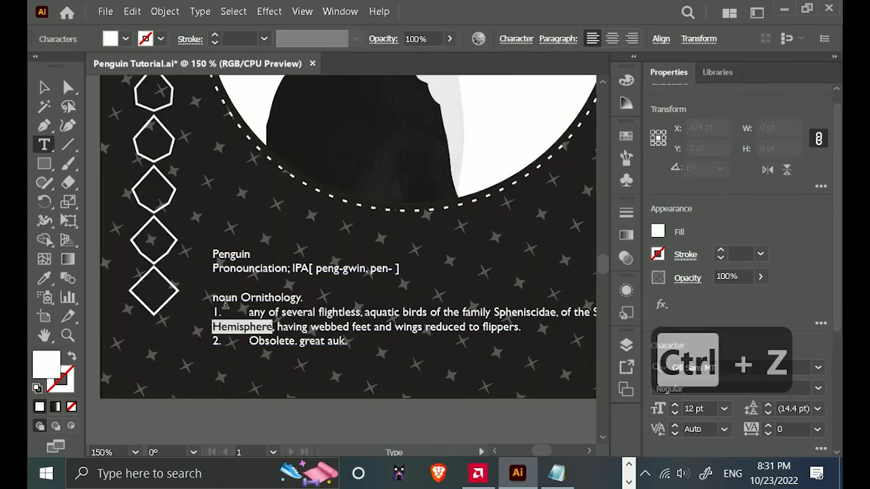
drag(217, 311, 199, 313)
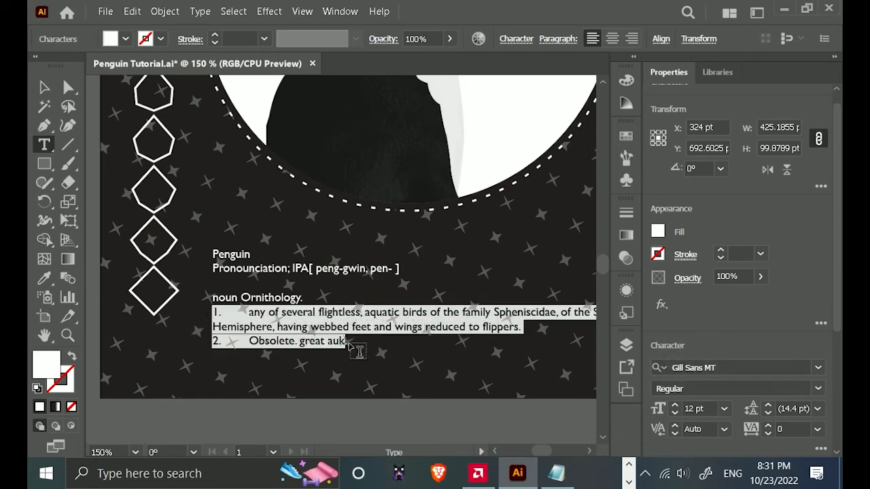
click(342, 340)
scroll(340, 337, down, 1)
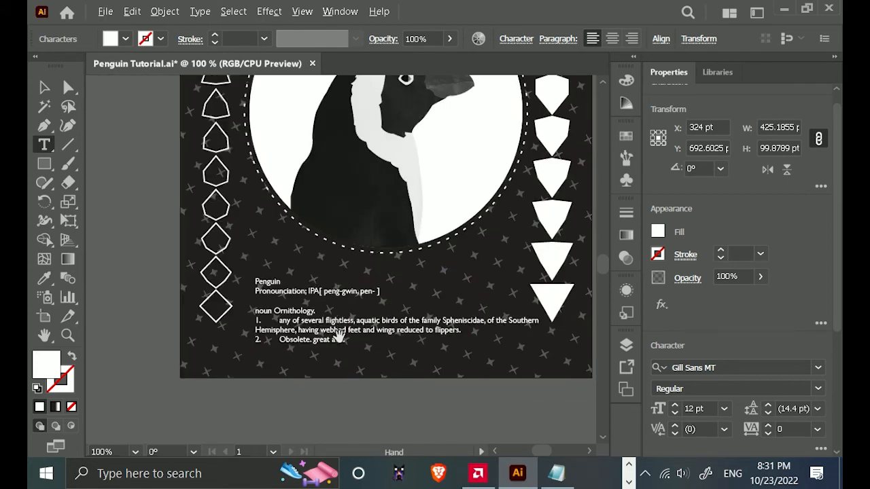
key(ctrl+shift+a)
drag(443, 409, 386, 323)
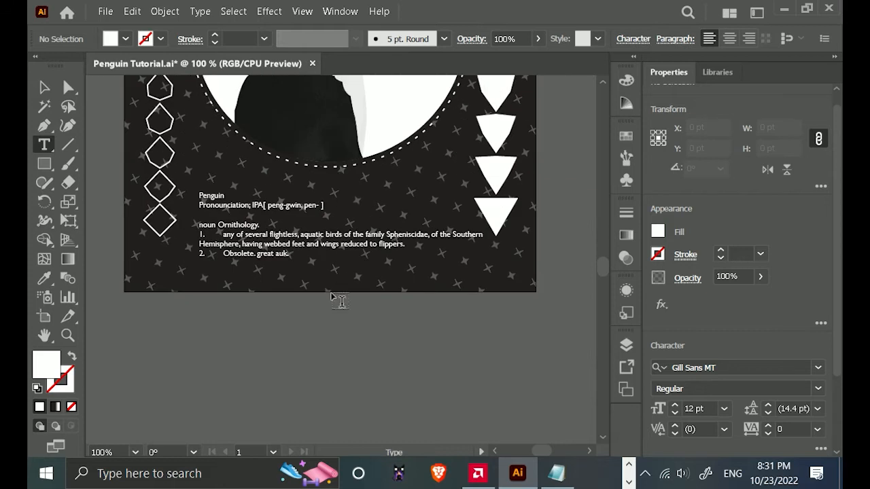
Convert the definition text to area type and resize its text box to about 390 by 85 pt.
click(46, 89)
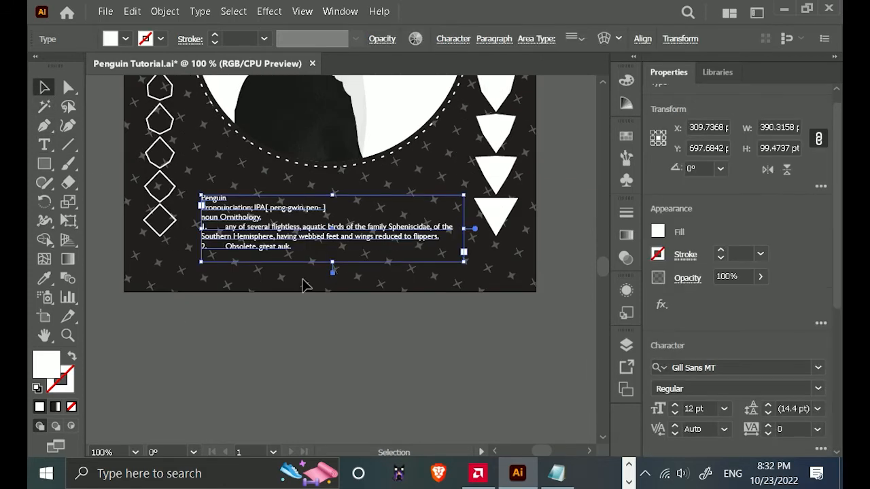
scroll(274, 240, up, 1)
drag(300, 276, 305, 333)
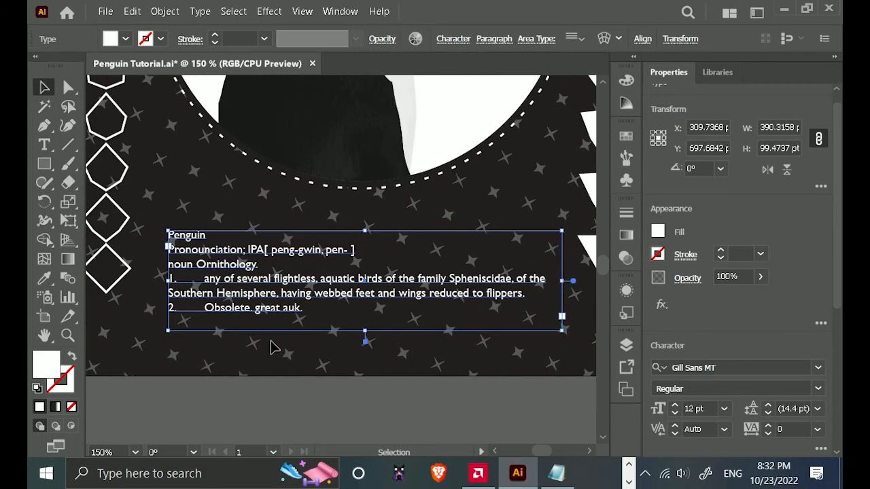
drag(391, 343, 343, 348)
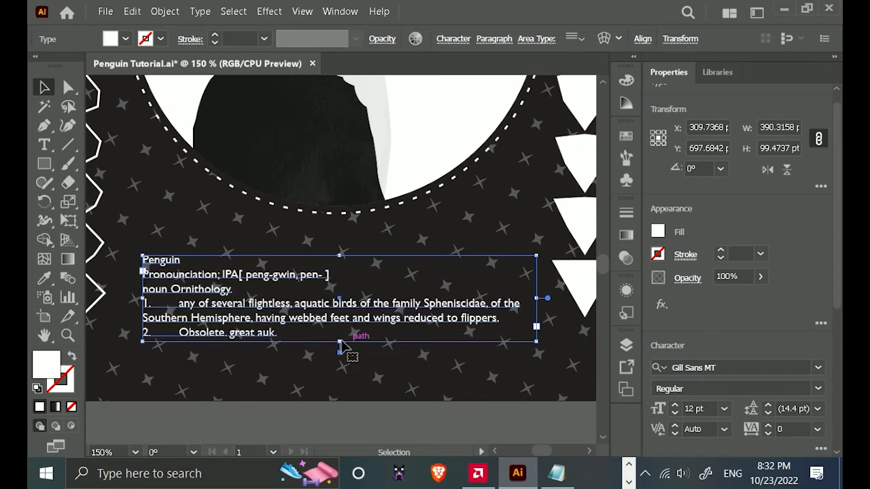
scroll(312, 333, down, 3)
click(309, 336)
Select the two numbered definition lines and display the tab ruler clear of them.
double_click(296, 331)
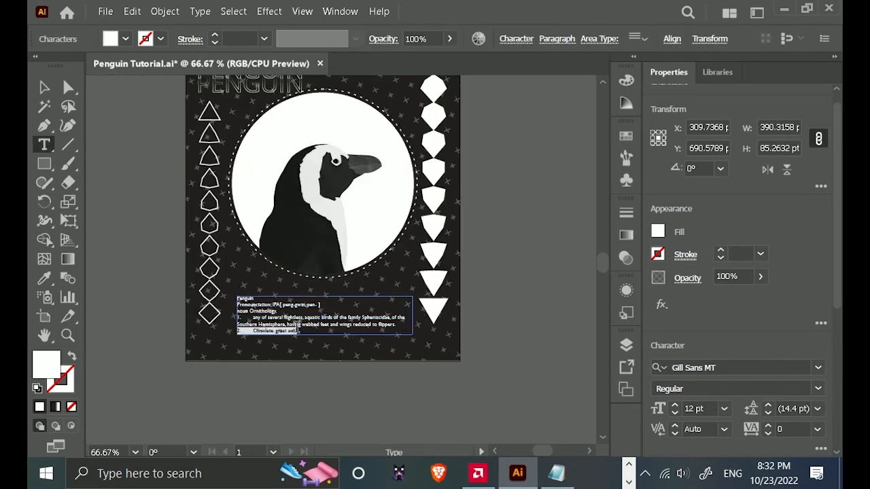
drag(299, 333, 218, 314)
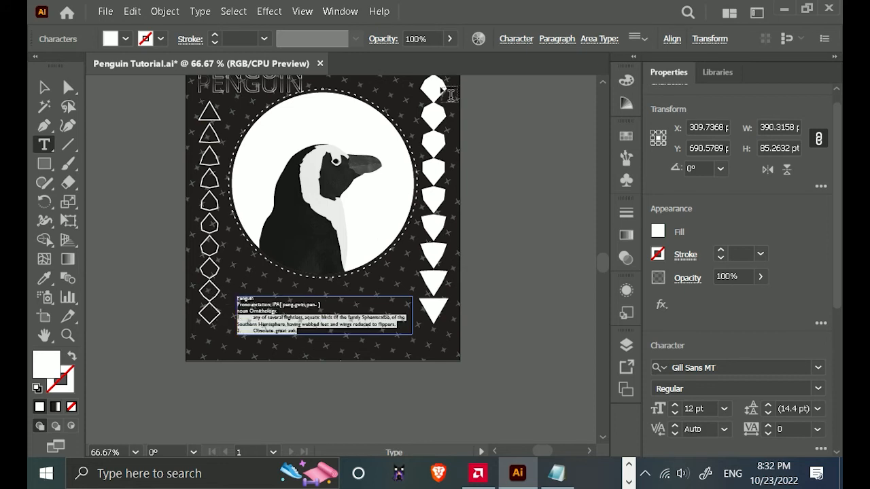
click(339, 12)
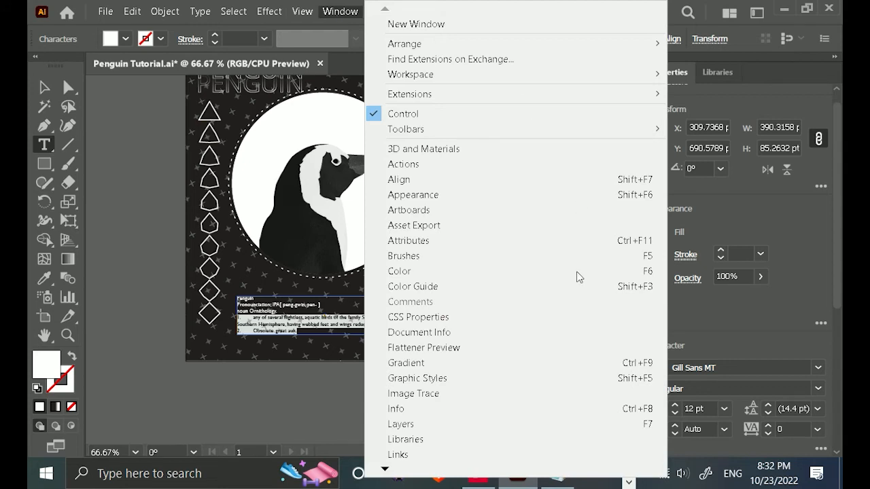
mouse_move(387, 470)
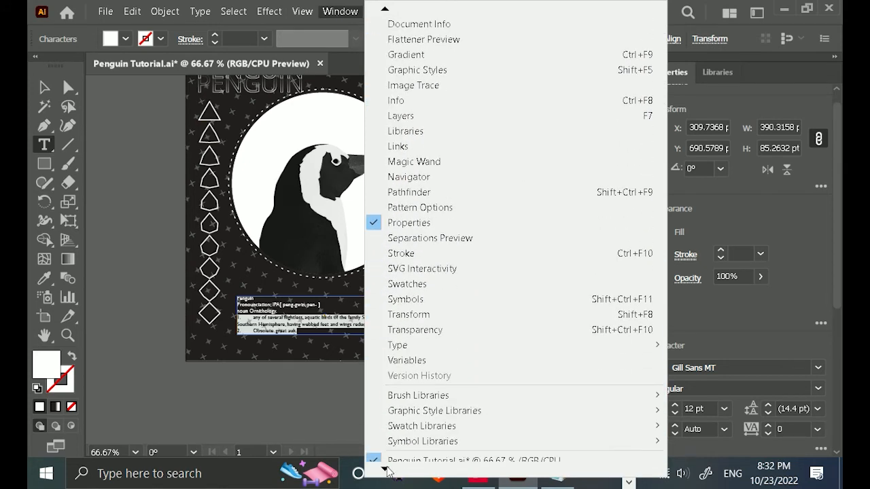
mouse_move(486, 334)
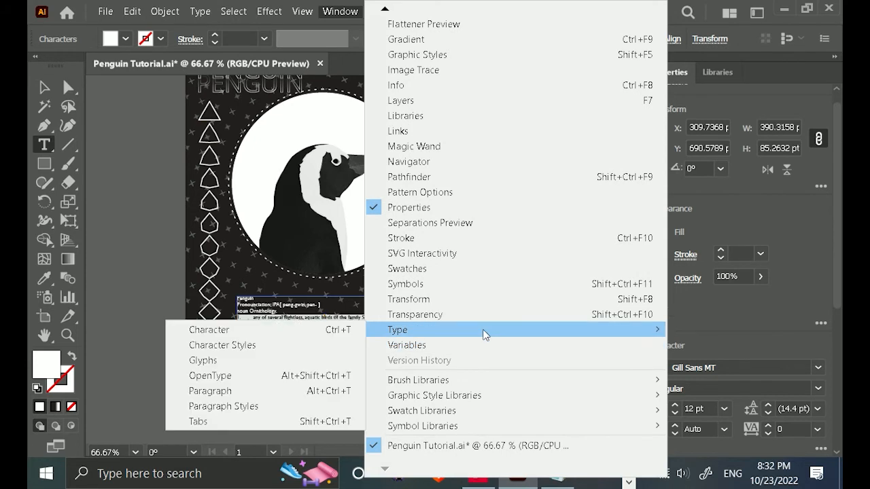
click(222, 422)
scroll(268, 332, up, 4)
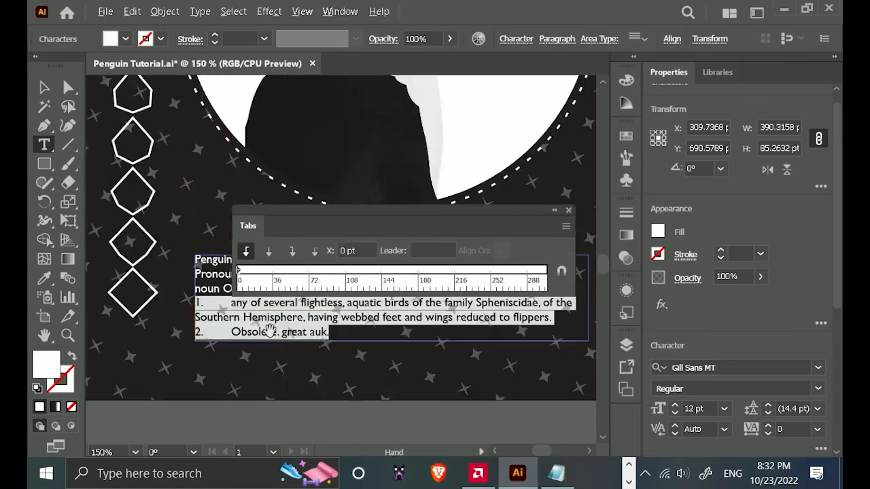
drag(308, 214, 256, 119)
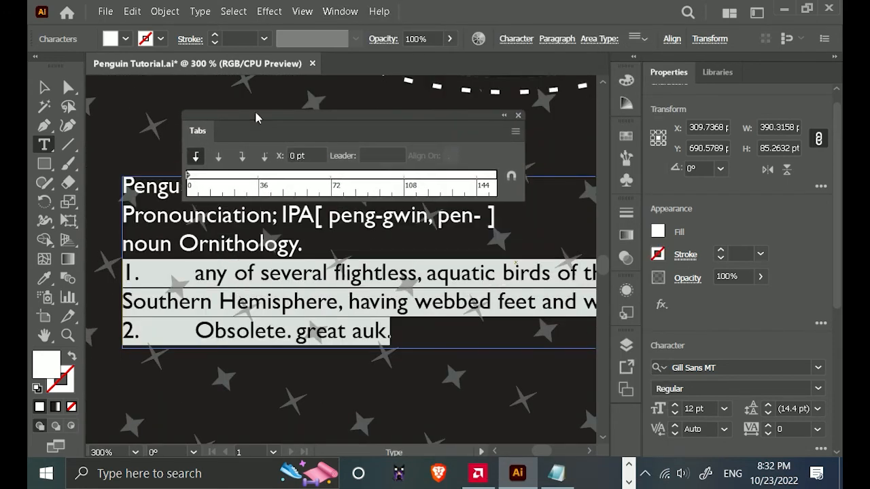
click(192, 269)
key(Tab)
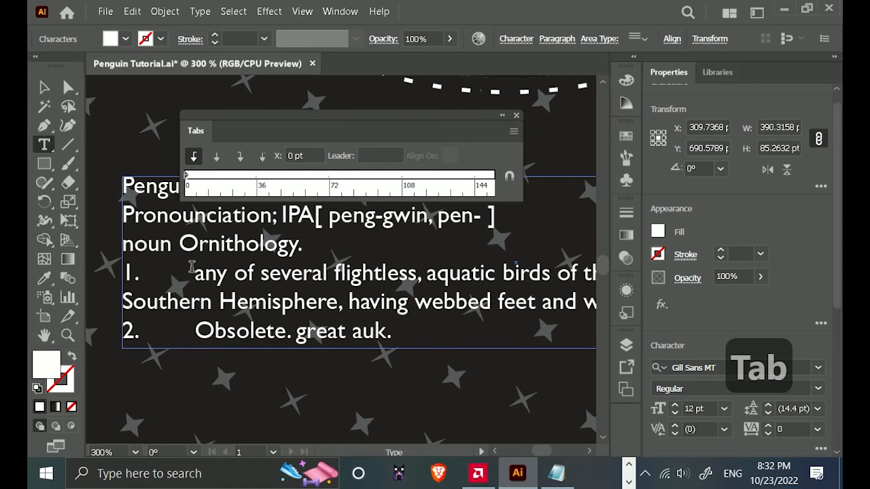
key(Tab)
key(BackSpace)
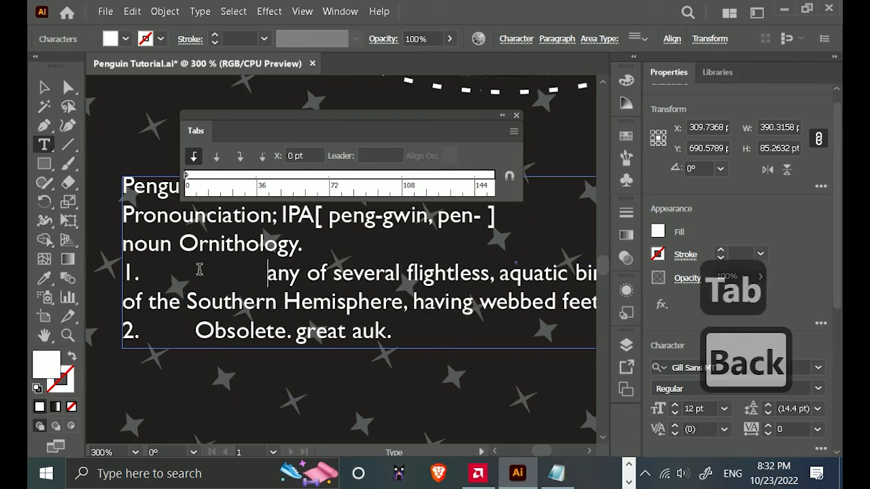
scroll(331, 269, left, 6)
scroll(367, 267, down, 2)
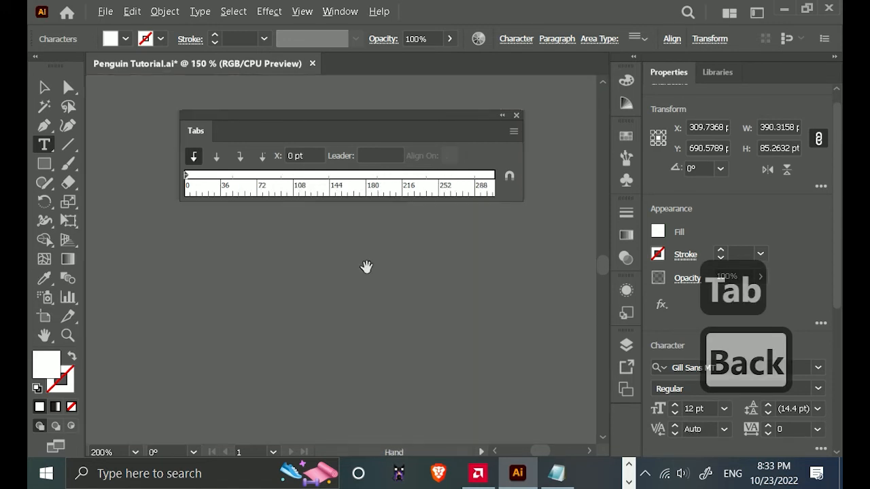
scroll(367, 267, down, 3)
click(509, 331)
drag(503, 301, 360, 308)
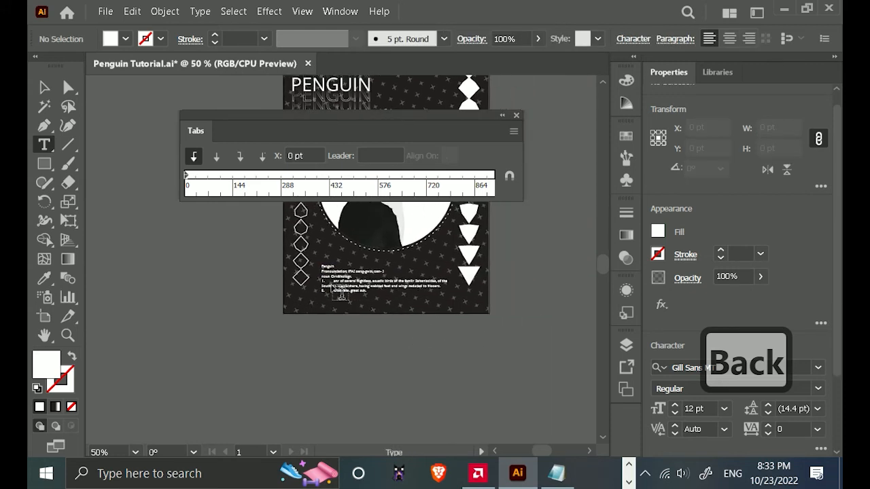
Set a left-aligned tab stop at about 14 pt for the two numbered definition lines and finish editing the text.
scroll(340, 295, up, 3)
drag(419, 301, 268, 271)
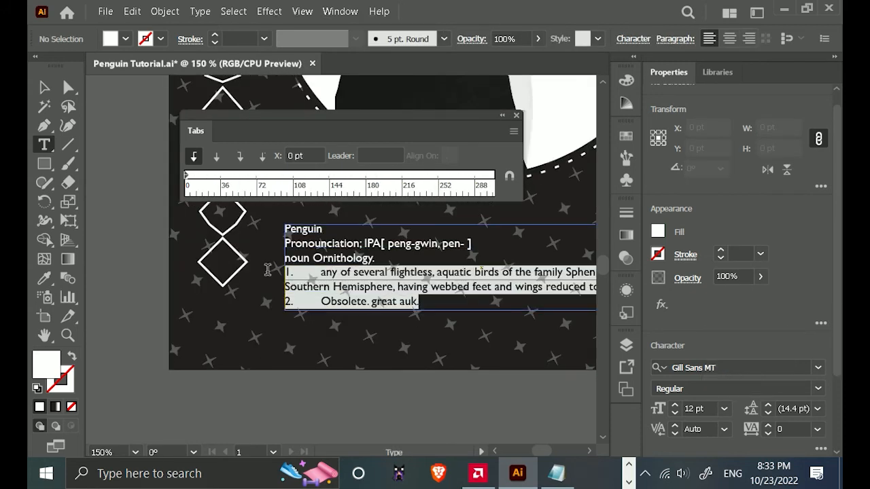
drag(192, 175, 200, 175)
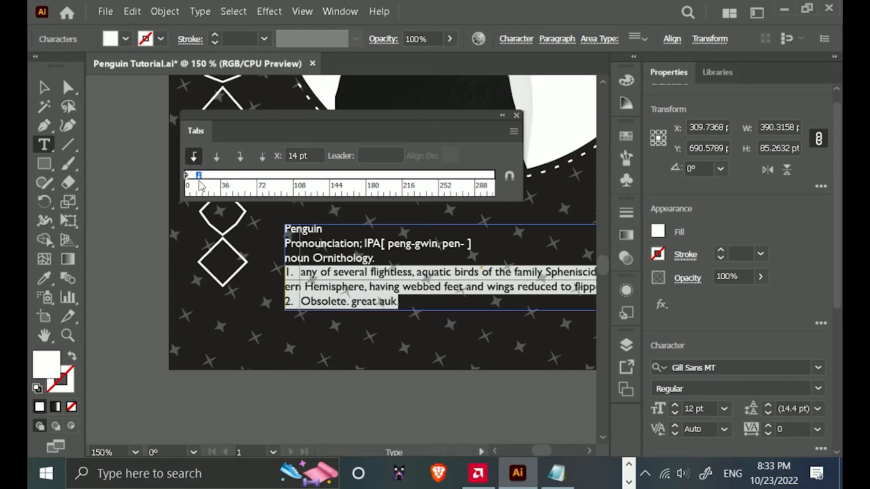
drag(200, 175, 200, 185)
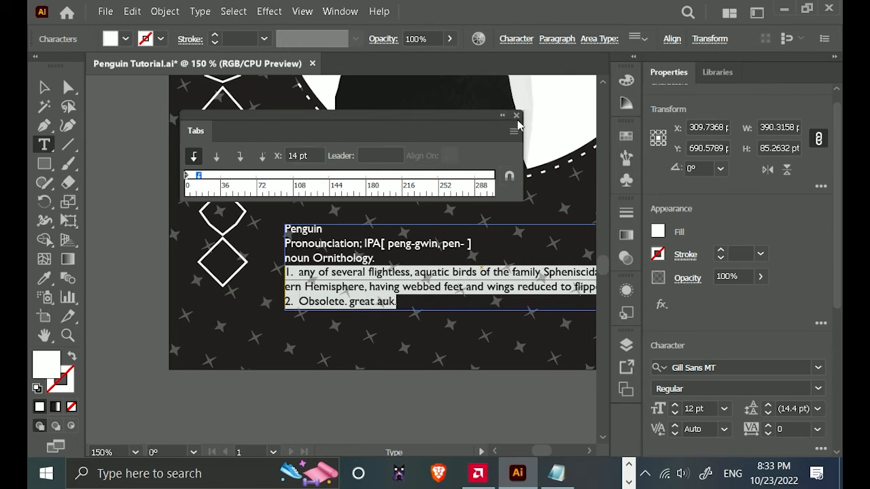
scroll(468, 286, down, 1)
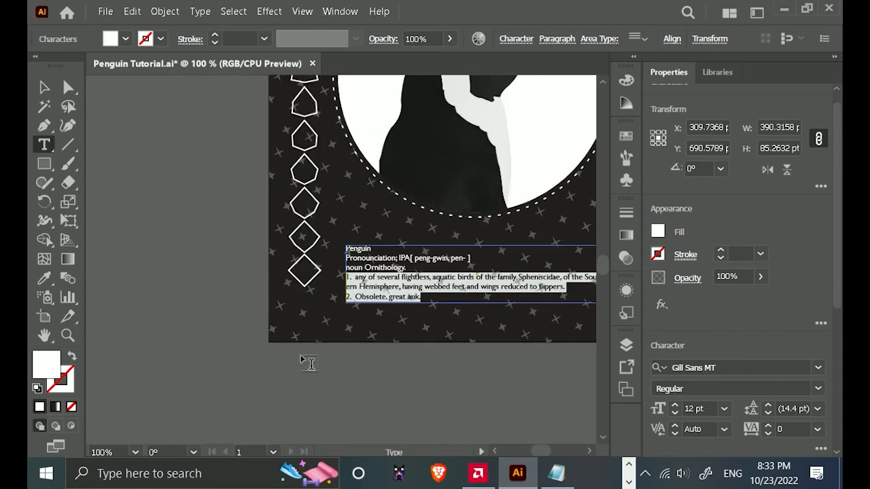
click(361, 410)
click(43, 87)
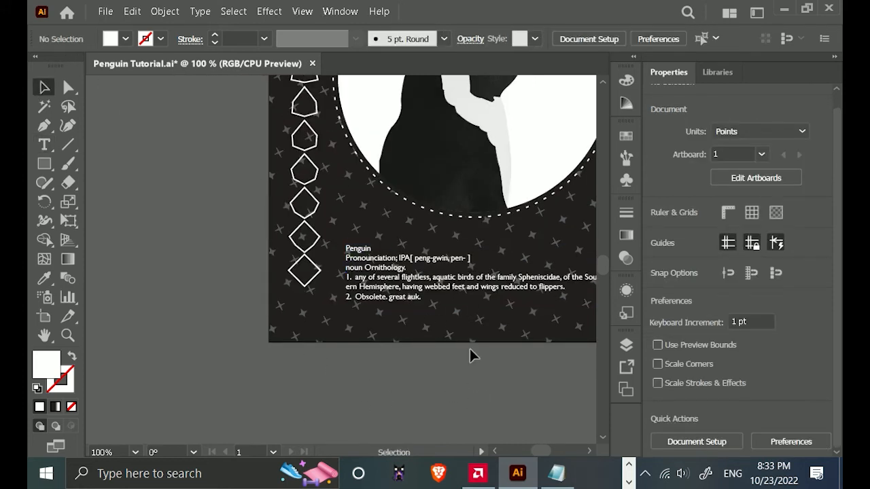
Set the first-line indent of the two numbered definition lines to 4 pt.
drag(470, 379, 264, 402)
drag(223, 375, 324, 381)
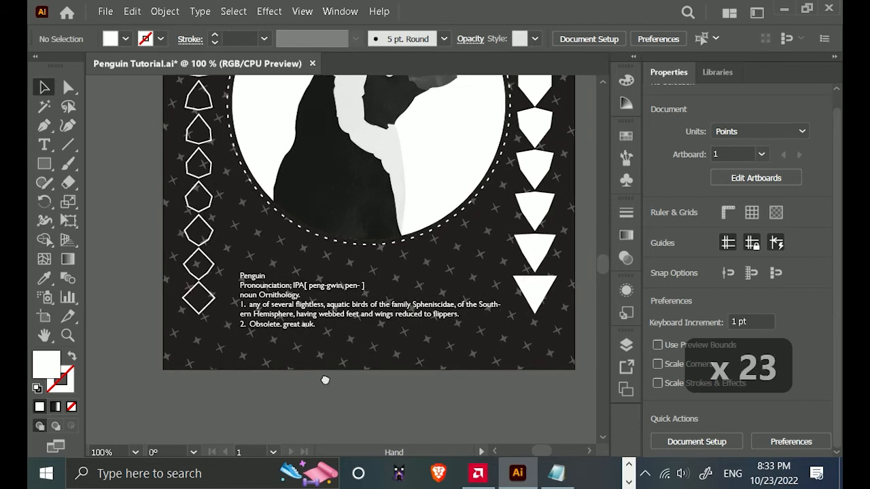
click(321, 328)
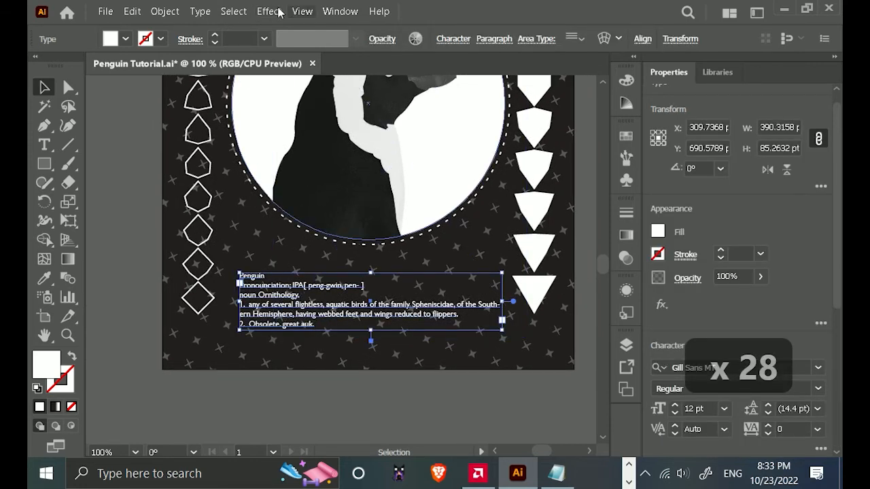
click(340, 13)
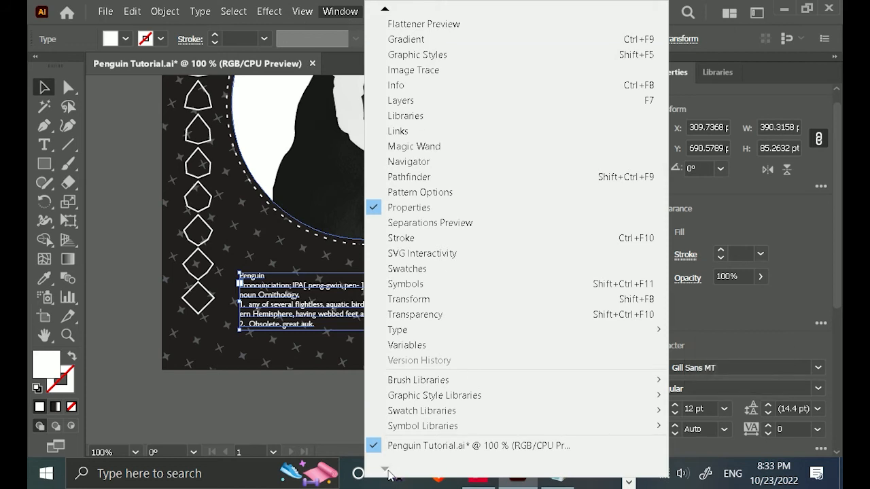
mouse_move(414, 330)
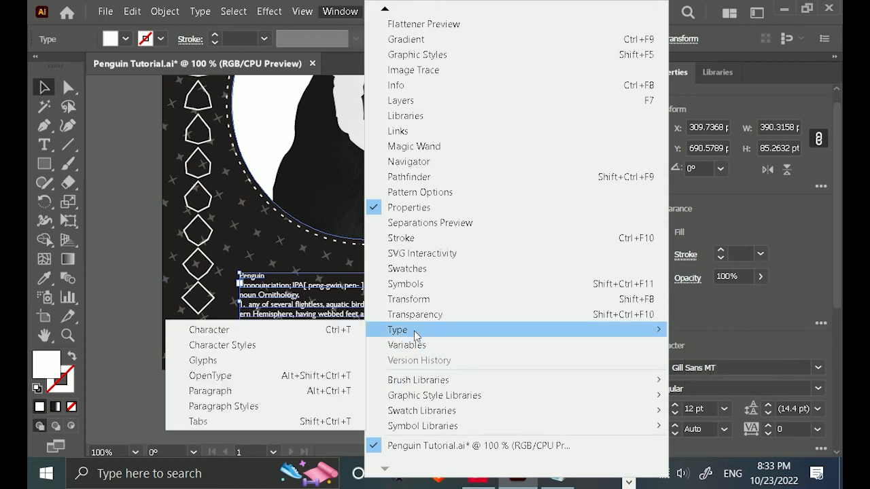
click(265, 391)
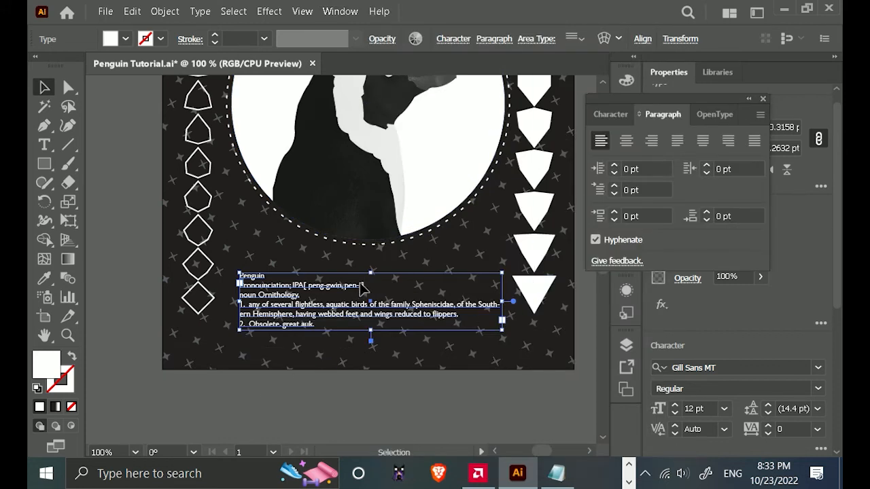
click(317, 331)
triple_click(317, 326)
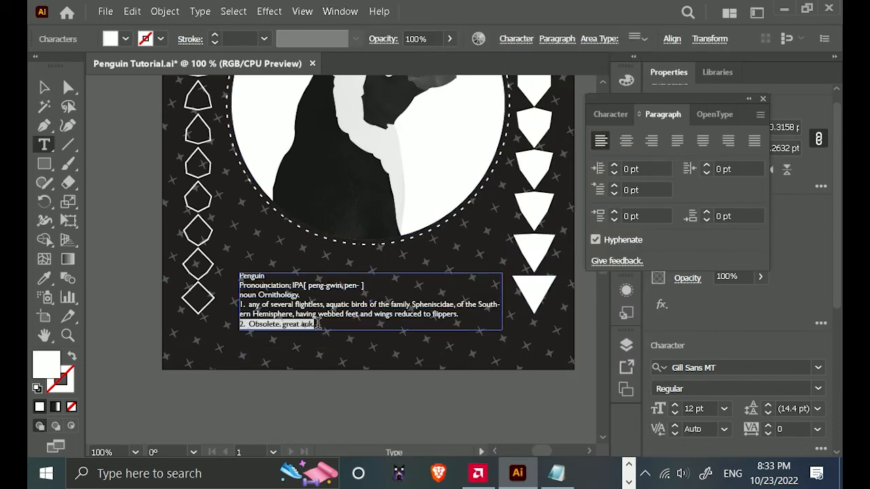
drag(318, 326, 235, 304)
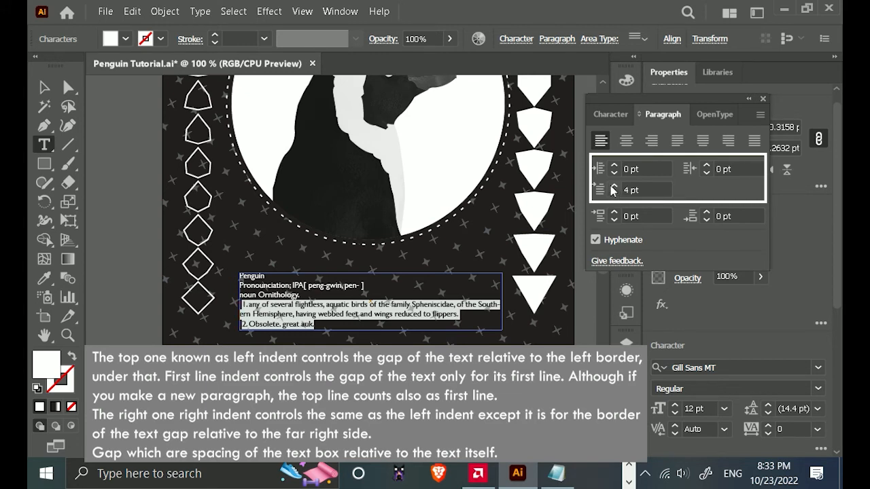
Insert a tab before "ern Hemisphere" so the wrapped line aligns with the text of item 1.
click(370, 289)
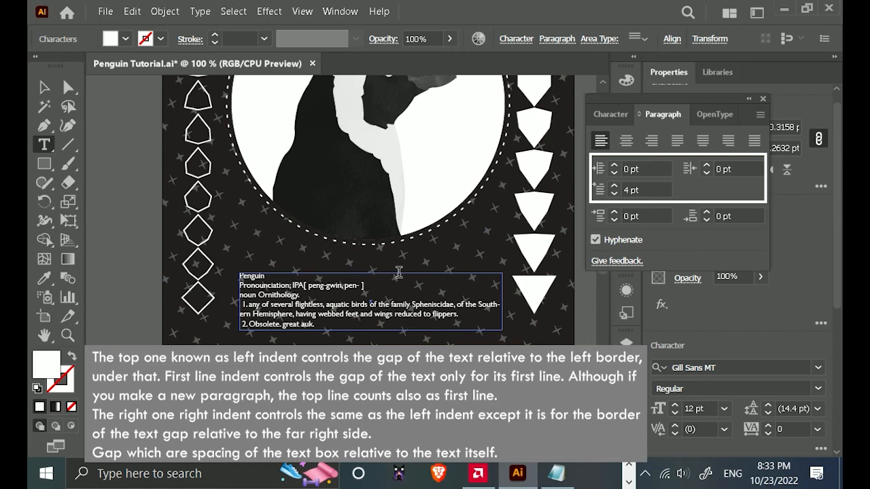
key(Left)
key(Left)
key(Left)
key(Left)
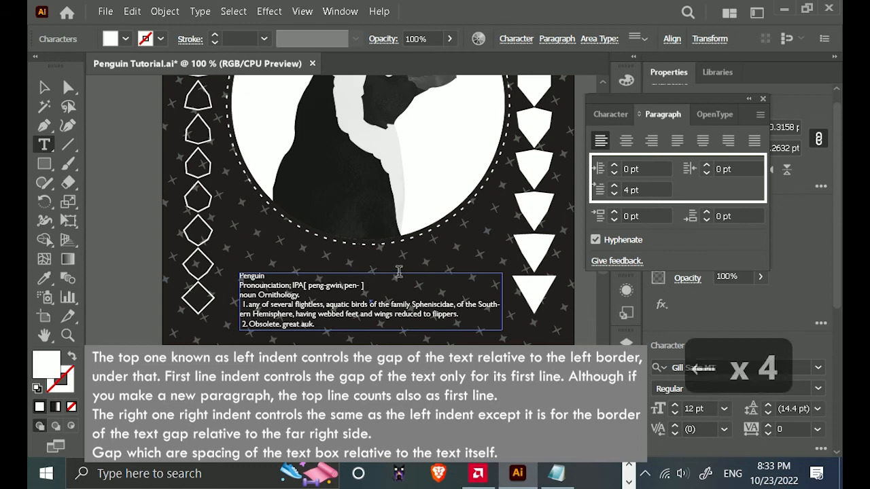
key(Tab)
key(Tab)
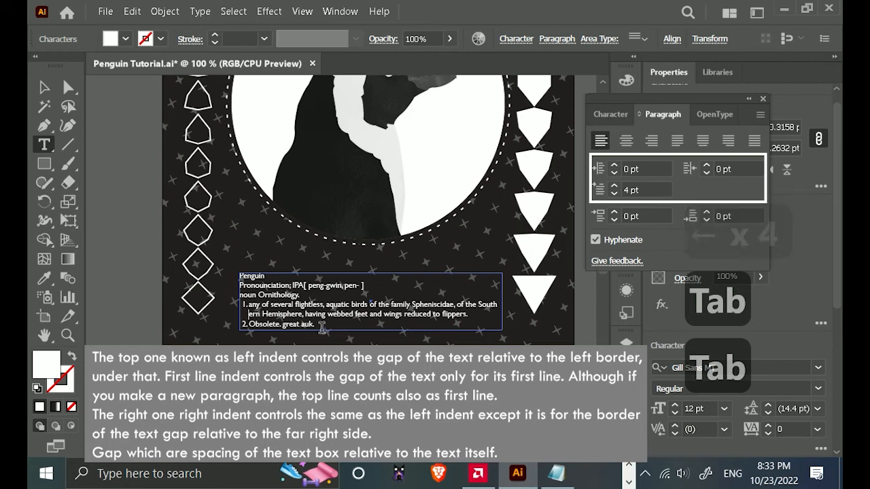
Set the first-line indent of the two numbered definition lines to 2 pt and close the paragraph settings.
drag(316, 325, 242, 305)
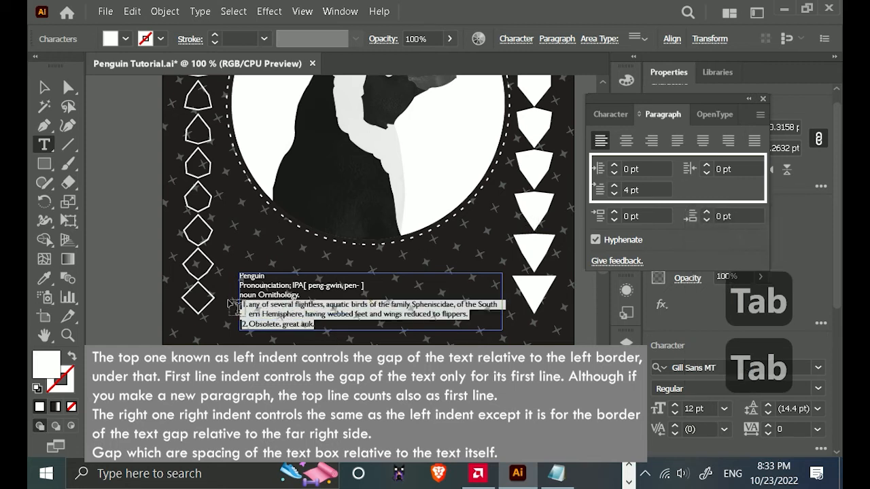
click(615, 195)
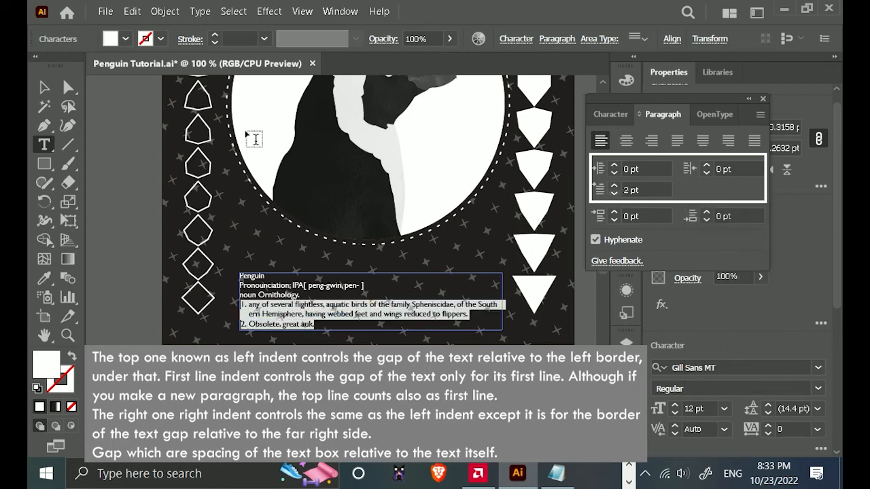
click(44, 87)
click(412, 424)
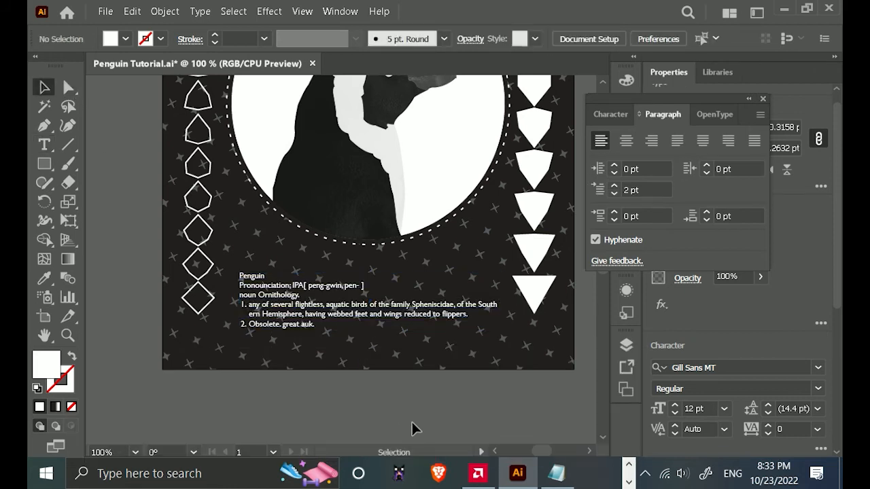
click(764, 100)
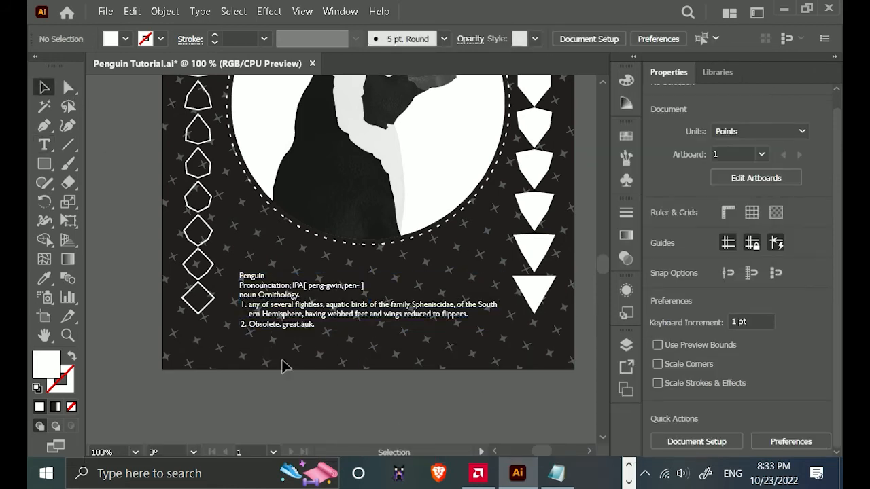
Remove the "P" from "Penguin" in the definition and paste it as separate point text above the definition.
scroll(245, 313, up, 1)
click(255, 267)
double_click(255, 266)
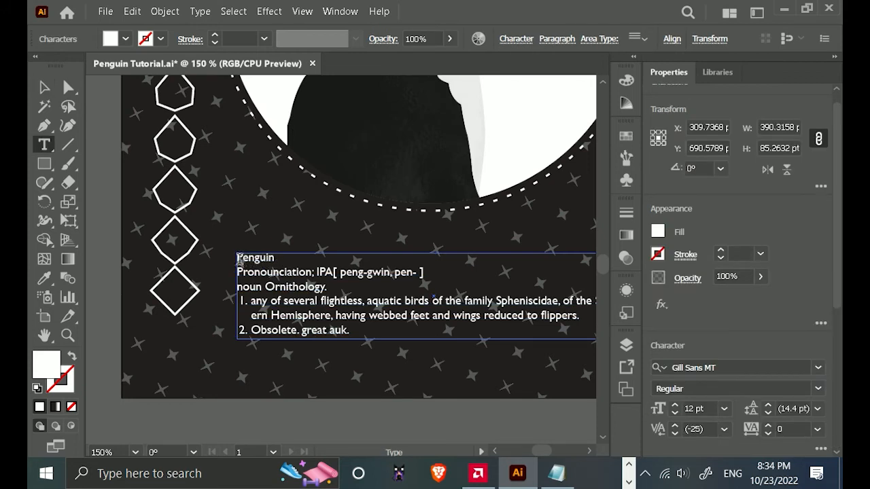
click(239, 258)
key(ctrl+c)
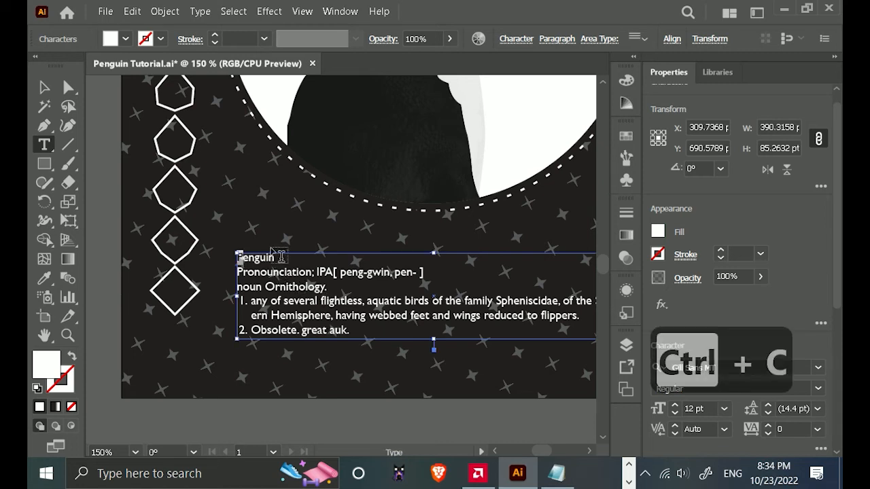
key(BackSpace)
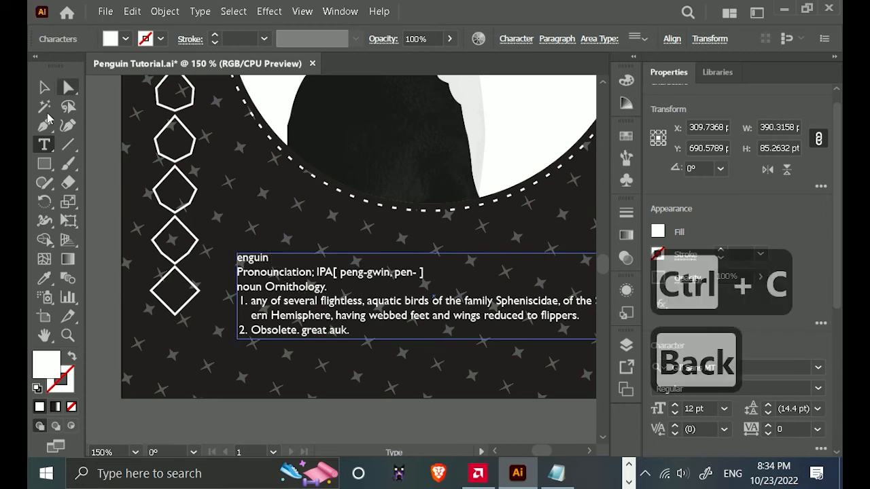
click(42, 144)
click(246, 219)
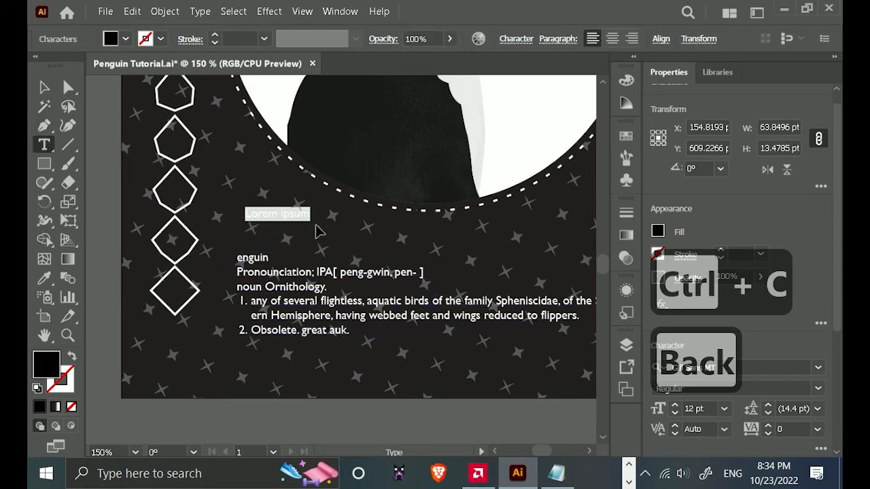
key(ctrl+v)
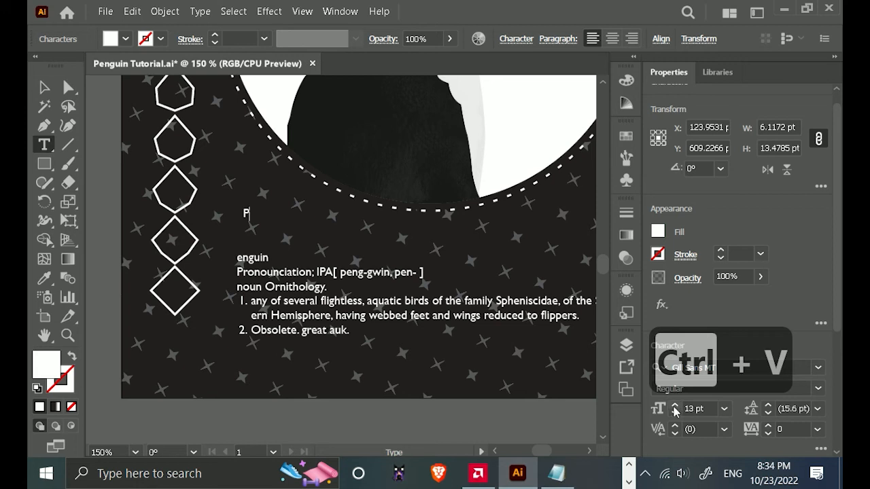
click(45, 88)
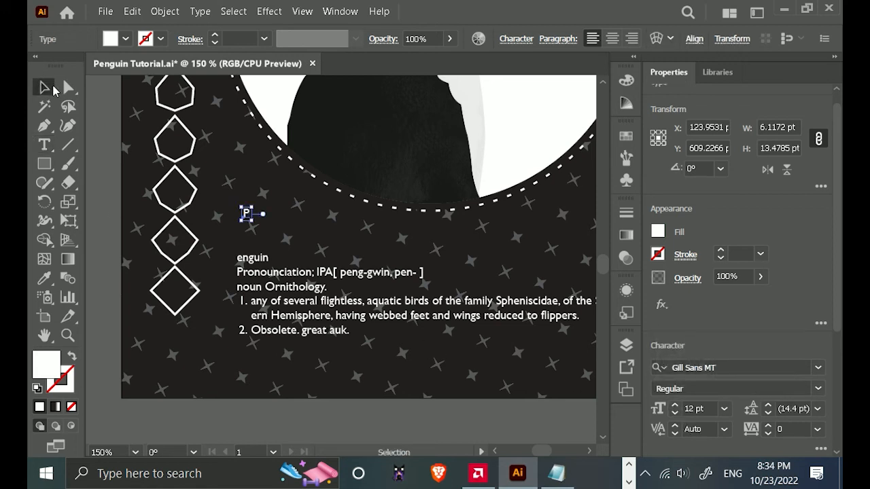
Enlarge the separate "P" to 24 pt and move it over the start of the definition's first line.
key(ctrl+equal)
key(ctrl+equal)
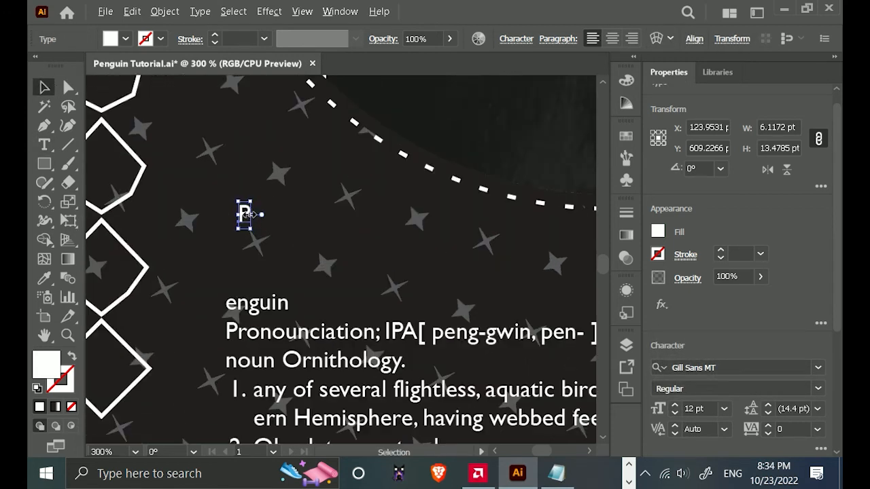
click(674, 407)
click(673, 407)
click(674, 407)
click(674, 407)
click(674, 406)
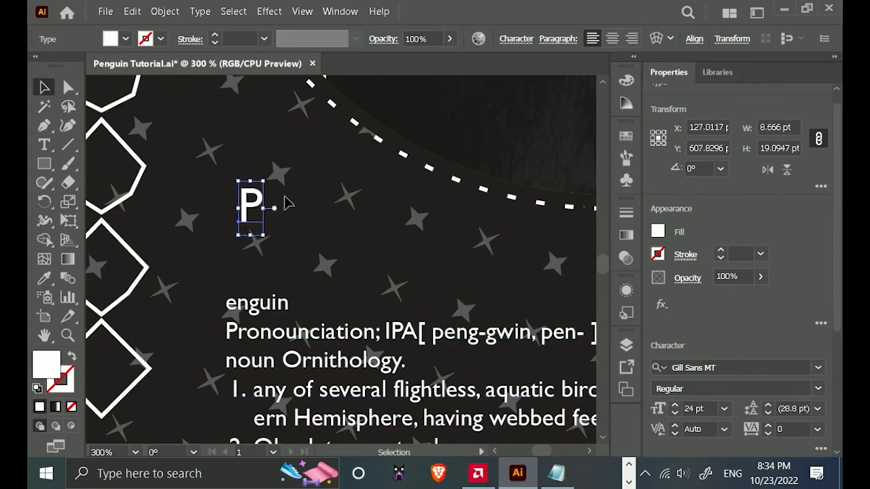
drag(257, 201, 243, 305)
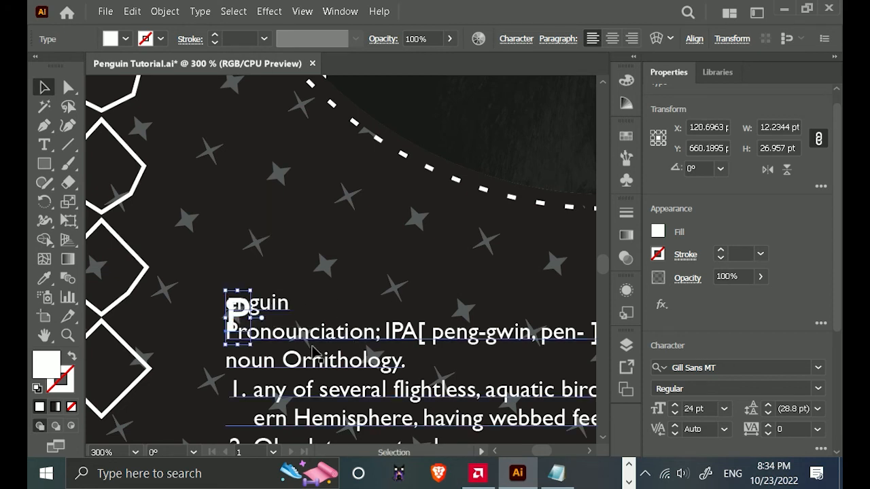
Place the "P" just left of "enguin" as a two-line drop cap and set its font size to 29 pt.
click(675, 406)
click(675, 407)
click(675, 406)
click(676, 406)
scroll(245, 329, up, 2)
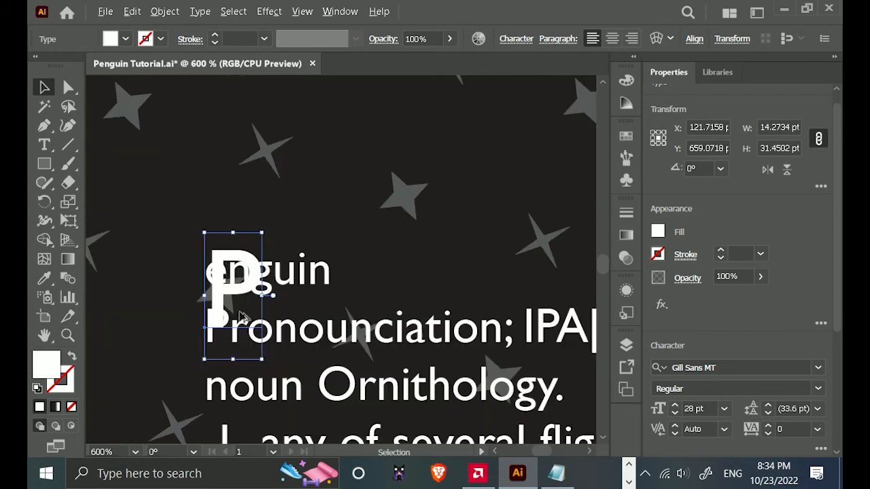
drag(251, 279, 200, 290)
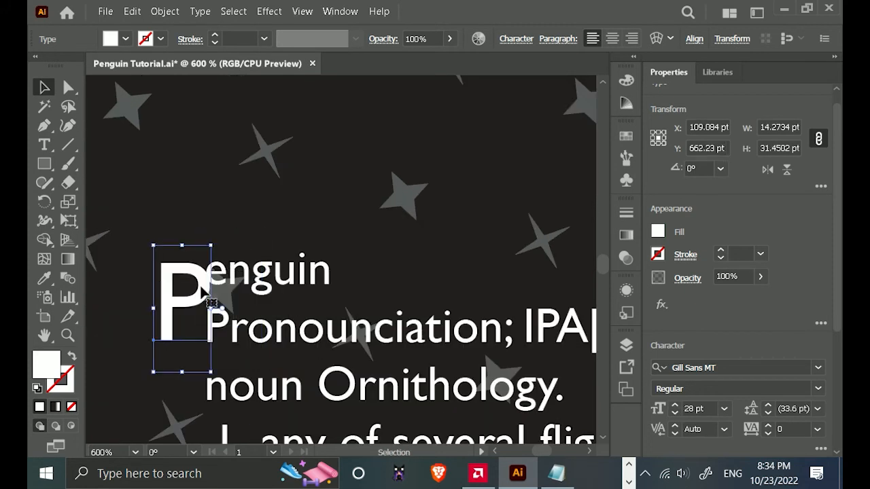
key(Up)
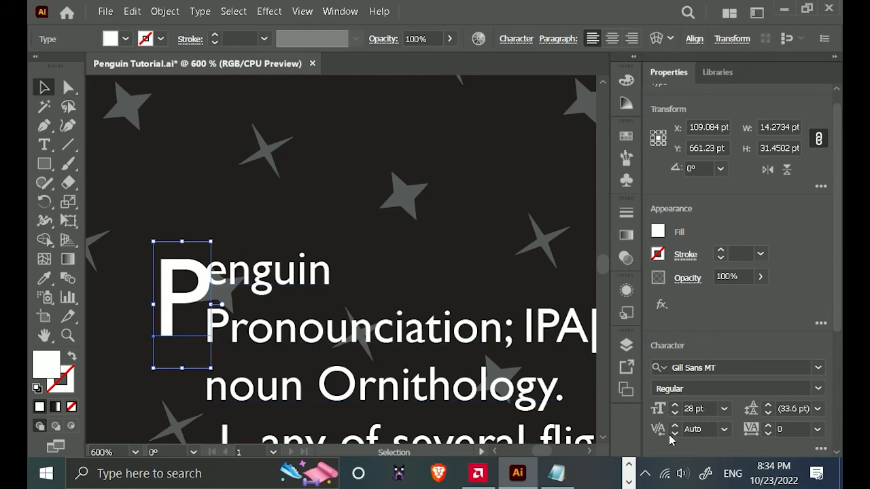
click(676, 406)
click(676, 406)
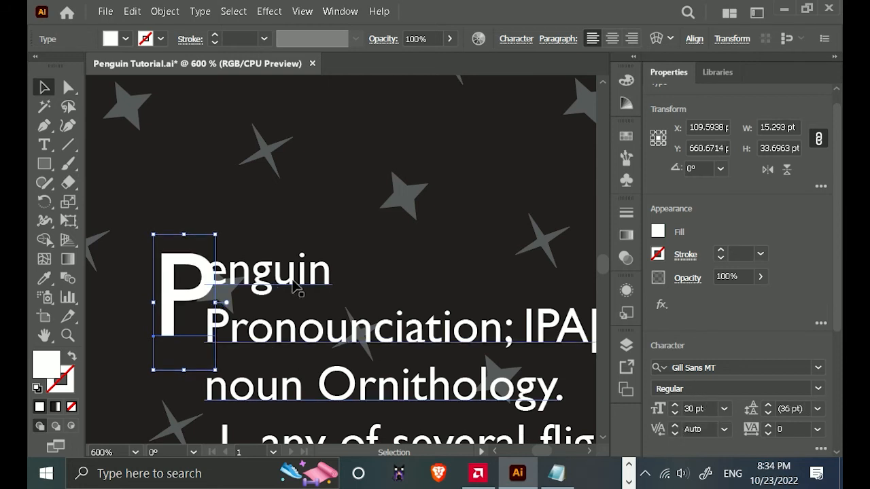
key(Left)
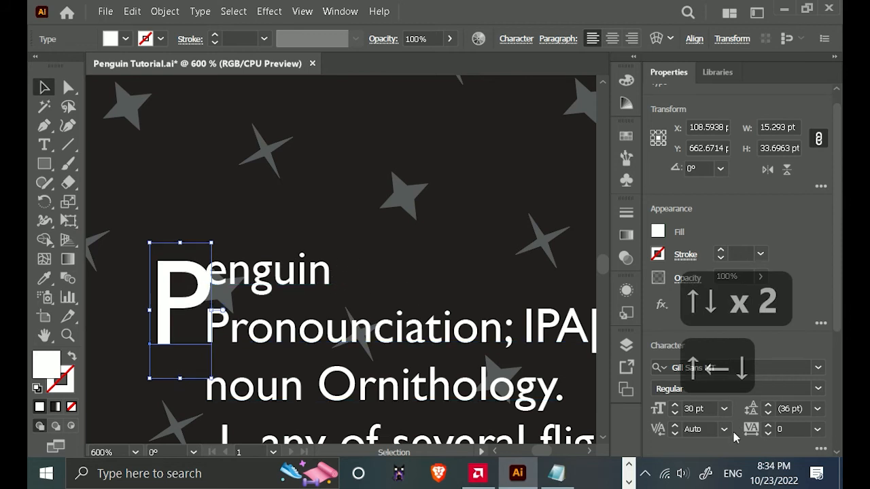
click(676, 413)
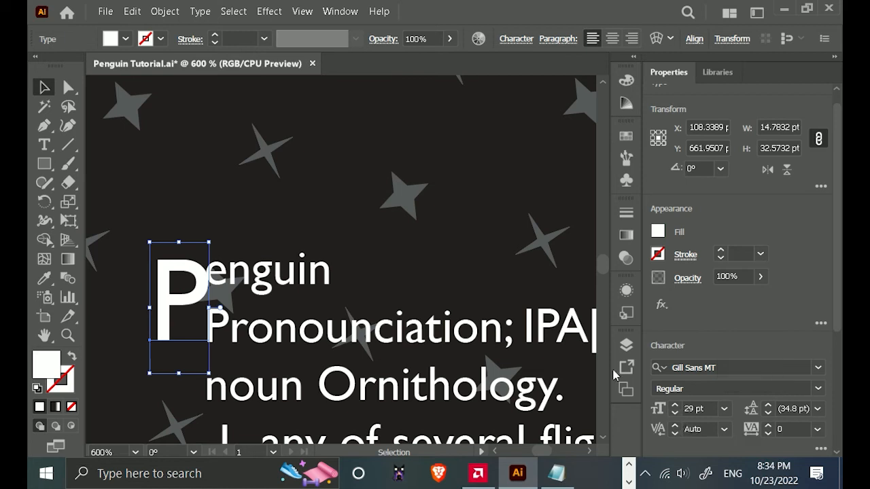
Apply Text Wrap to the large "P" so the definition text flows around it.
scroll(596, 361, down, 2)
drag(459, 333, 270, 242)
scroll(338, 246, down, 1)
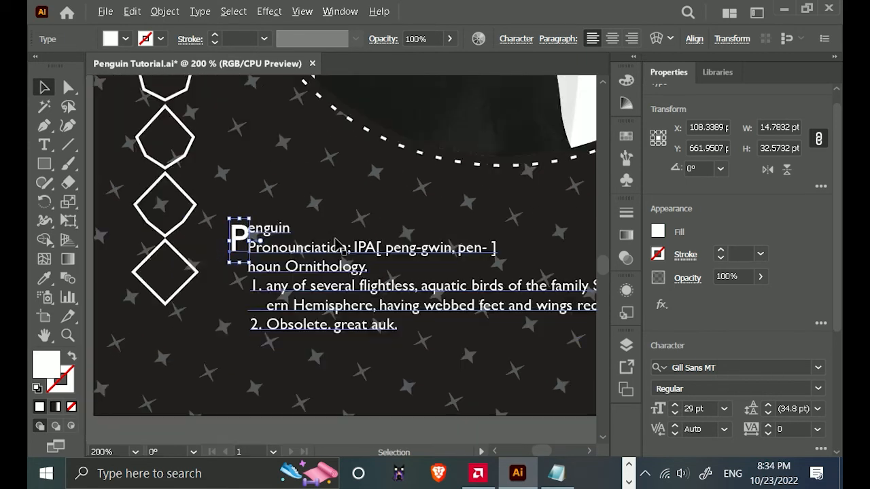
drag(394, 285, 340, 298)
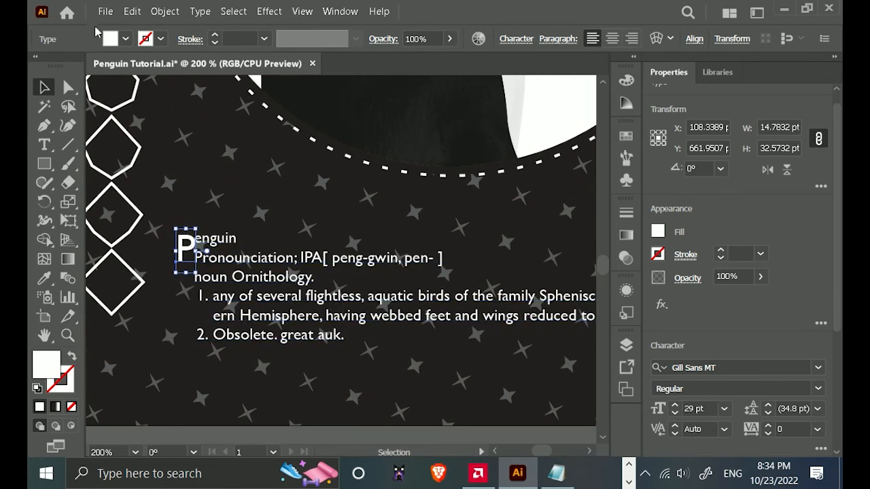
click(164, 11)
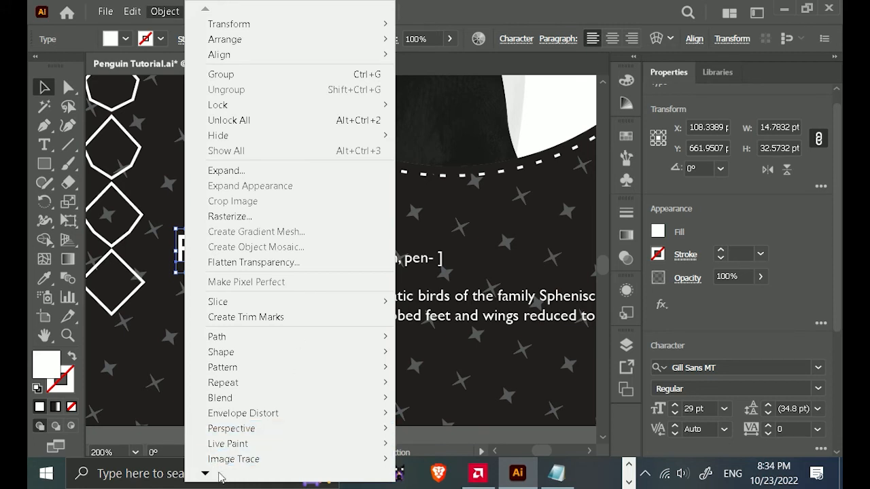
mouse_move(207, 474)
mouse_move(252, 399)
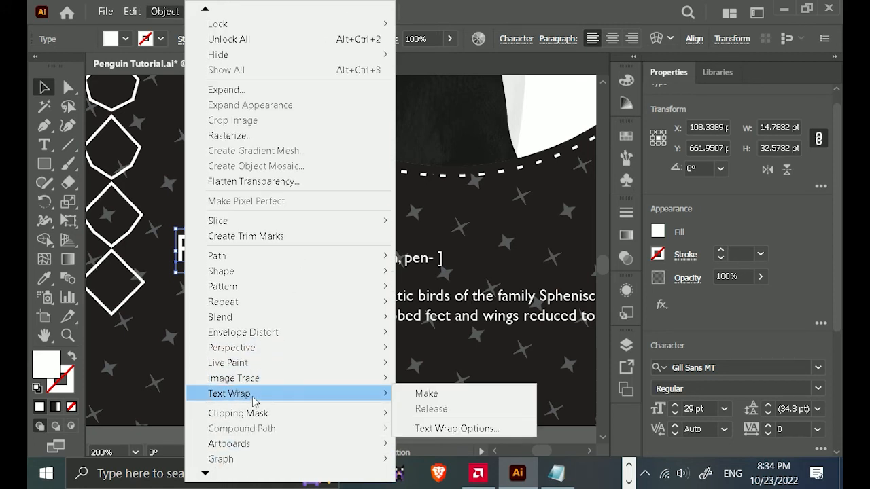
click(432, 396)
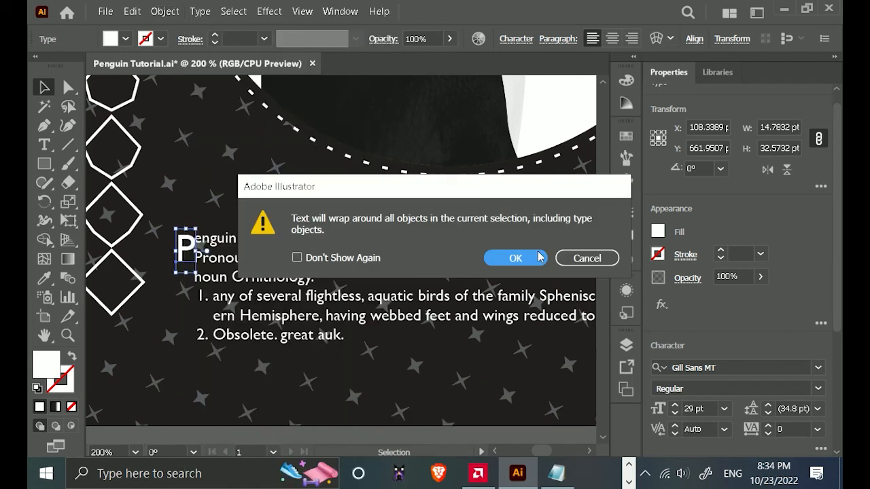
click(516, 258)
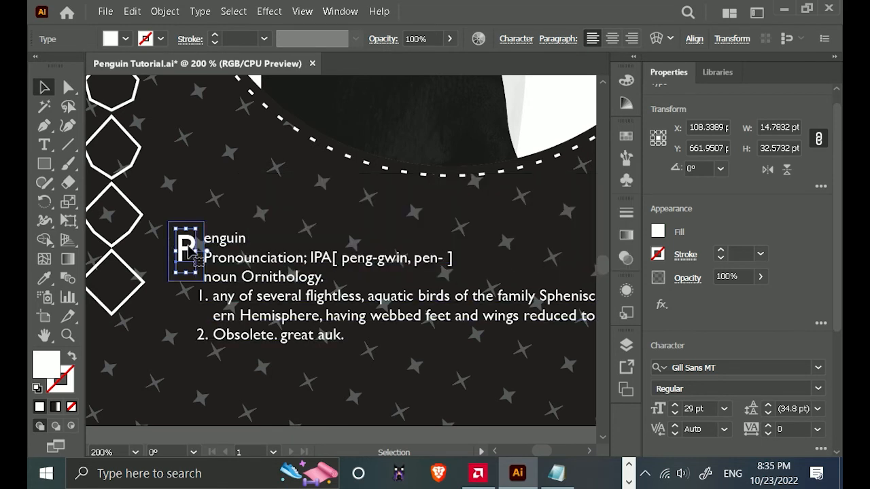
Set the text wrap offset of the large "P" to 1 pt.
click(164, 12)
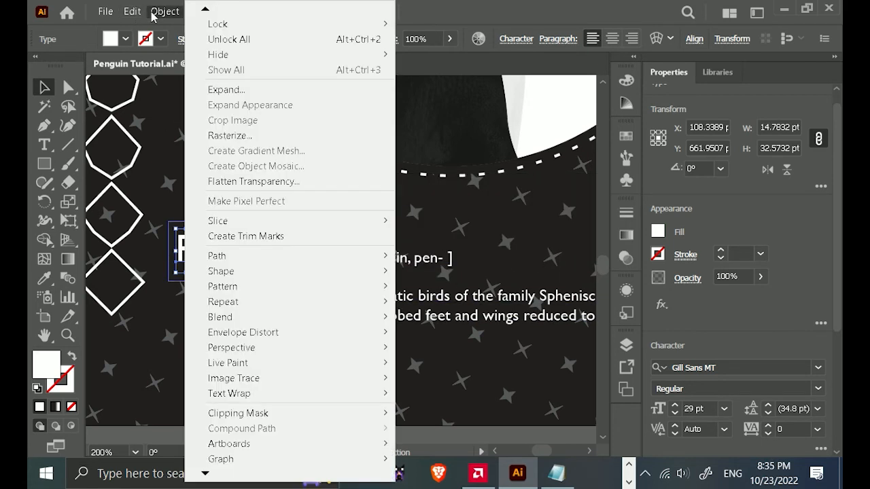
mouse_move(260, 398)
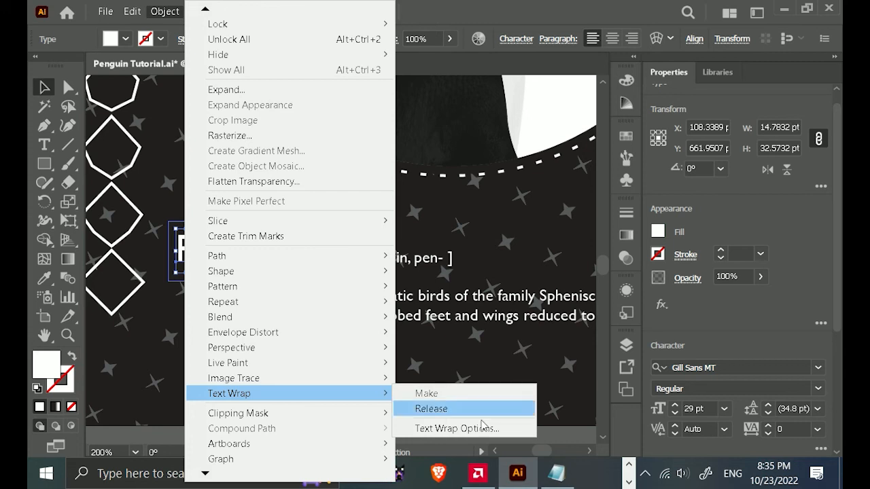
click(482, 428)
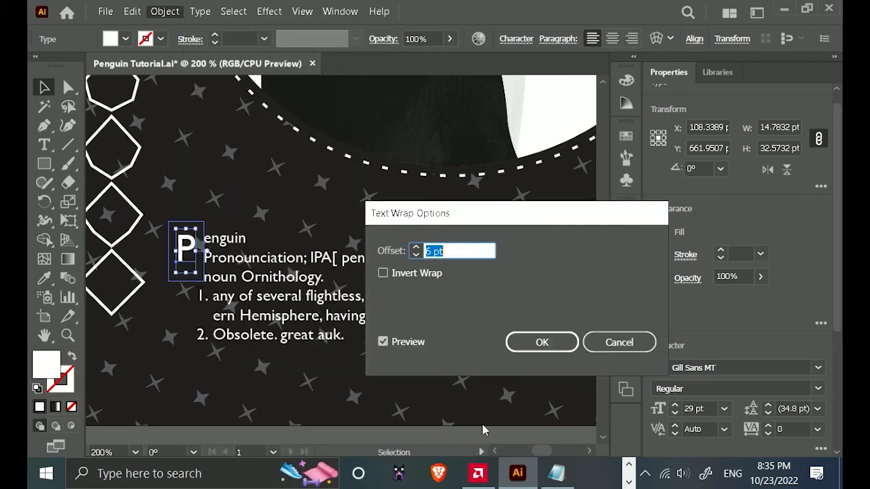
click(415, 256)
click(415, 256)
click(416, 256)
click(415, 256)
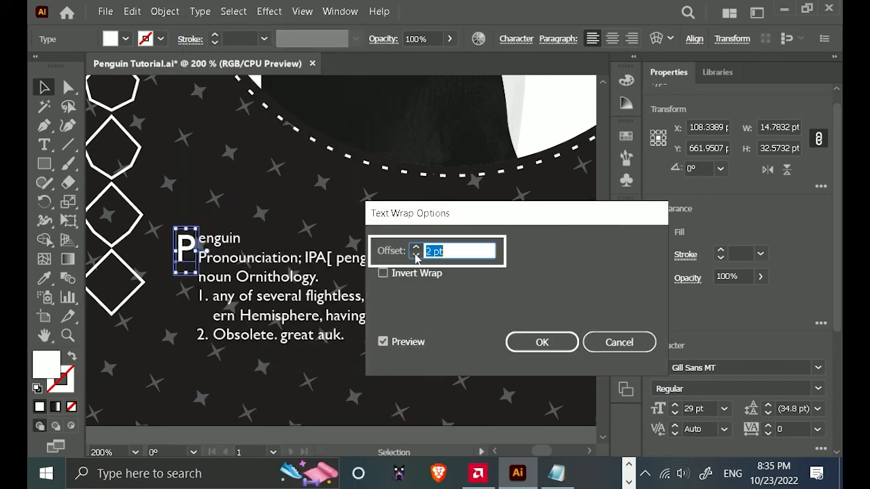
click(416, 257)
click(415, 256)
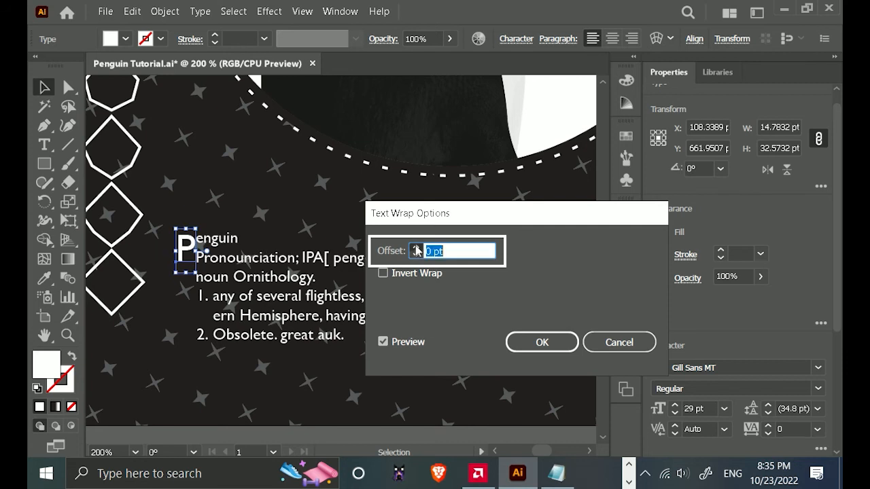
click(416, 247)
click(560, 348)
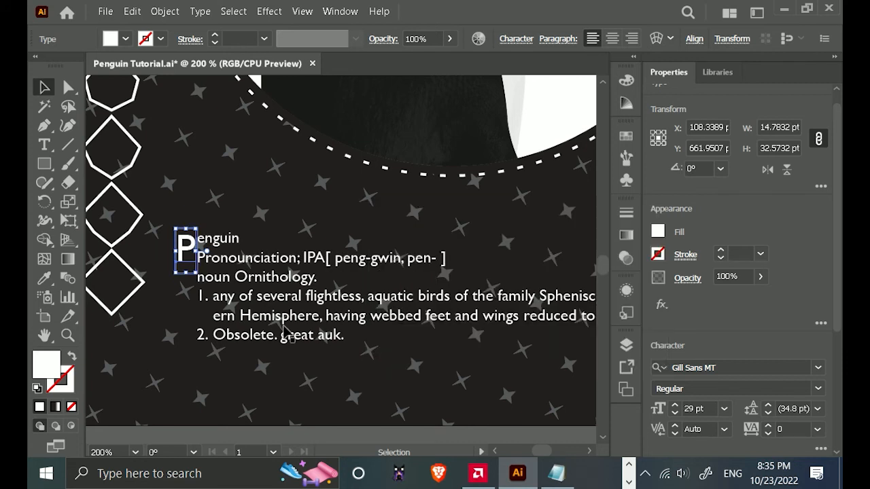
Move the large "P" into the definition's text frame, aligning its left edge with the item numbers and its top with "enguin".
scroll(234, 322, up, 2)
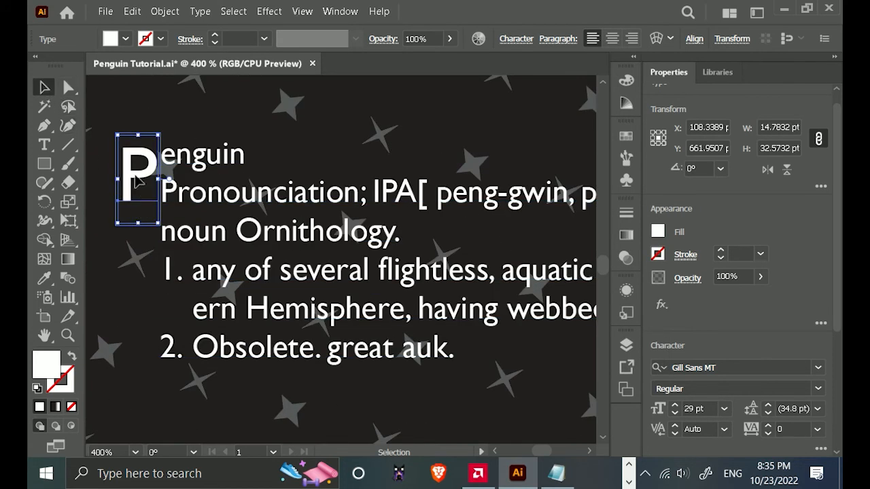
drag(126, 182, 174, 180)
key(Left)
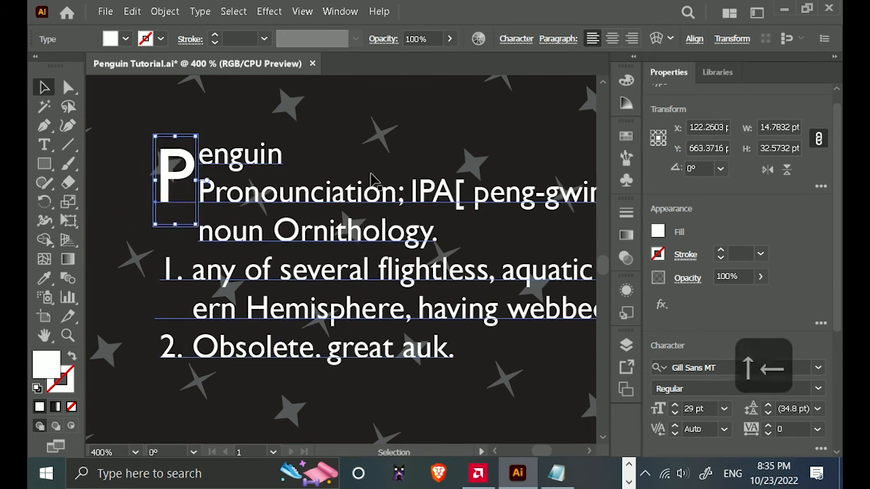
key(Up)
key(Right)
key(Right)
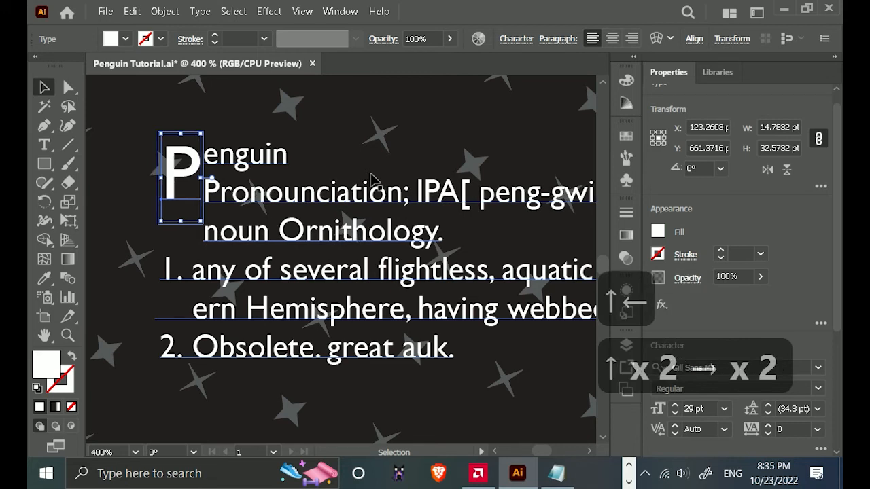
key(Left)
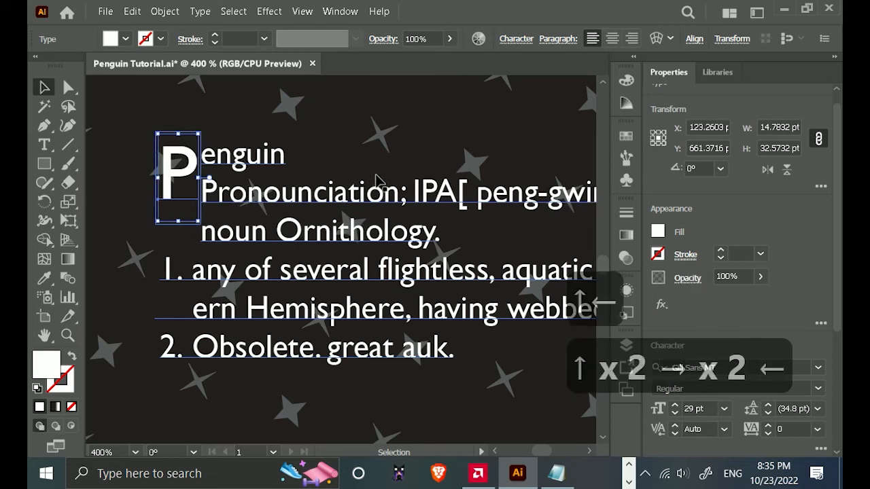
Insert an empty line above "noun Ornithology." in the definition text.
key(ctrl+minus)
key(ctrl+minus)
key(ctrl+minus)
click(373, 397)
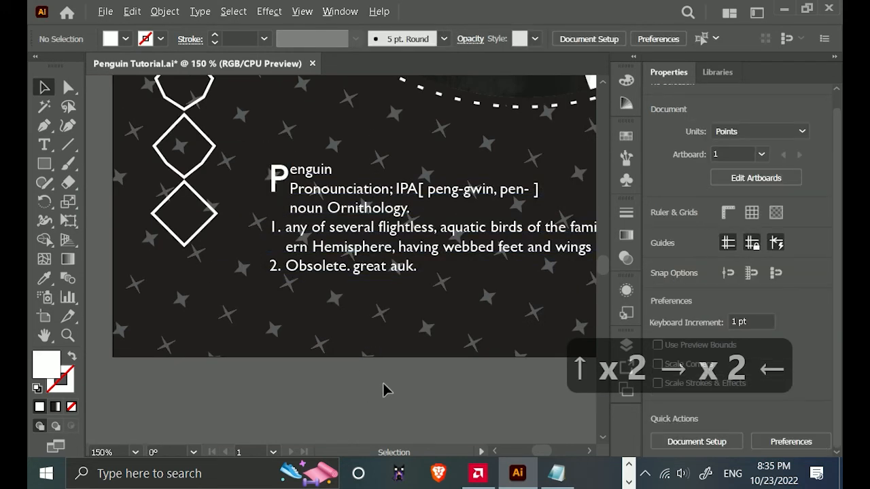
drag(430, 363, 238, 381)
drag(326, 344, 110, 242)
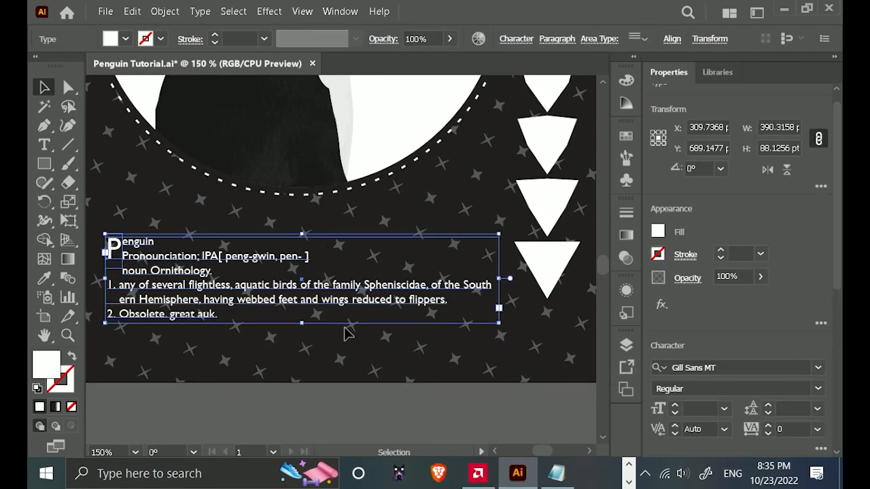
double_click(143, 288)
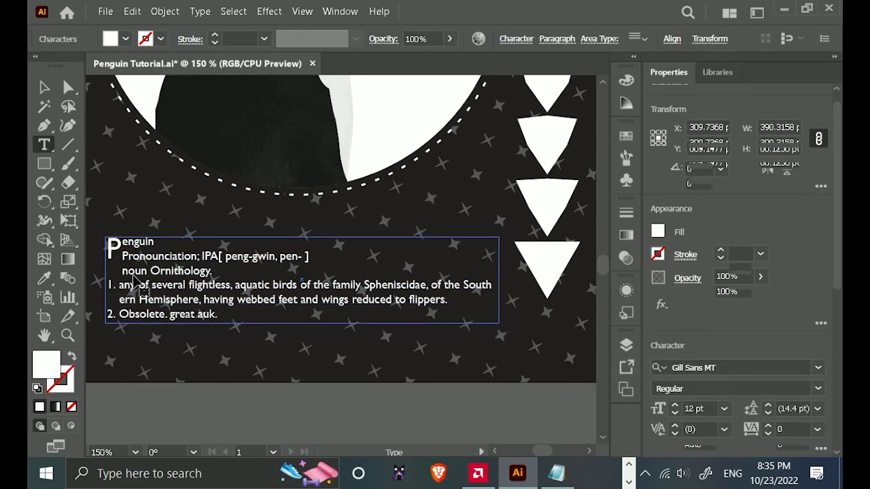
key(BackSpace)
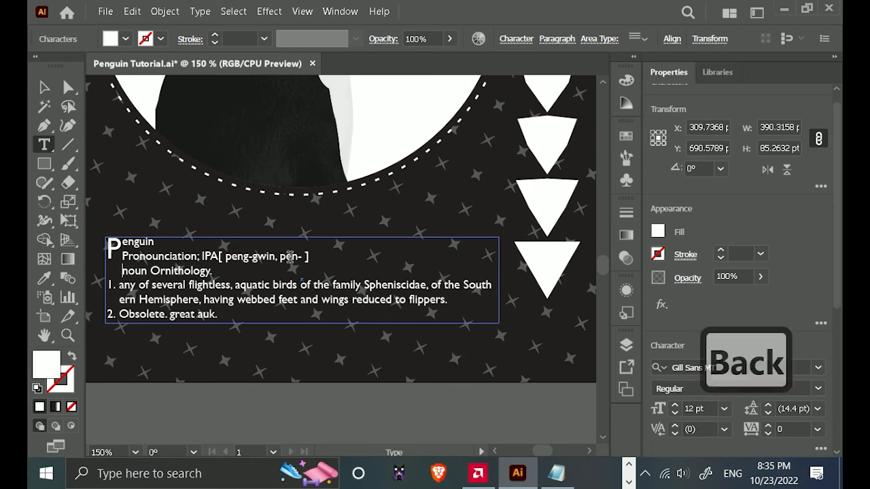
key(ctrl+z)
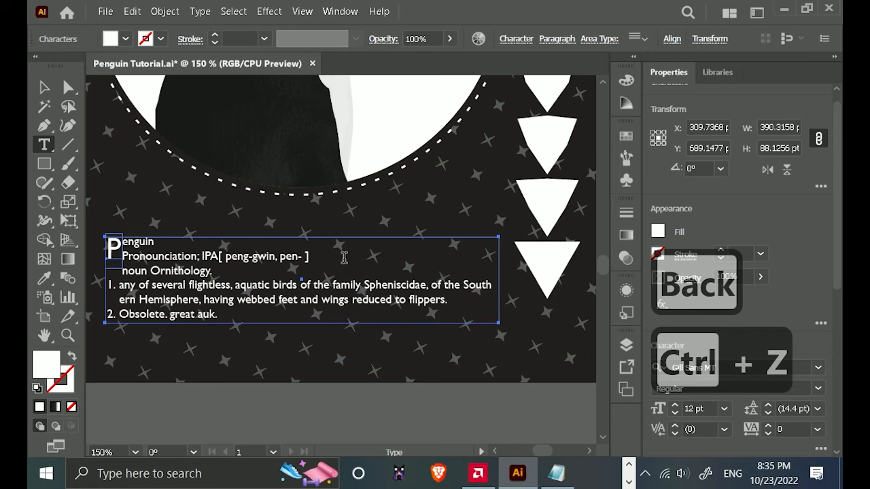
key(Return)
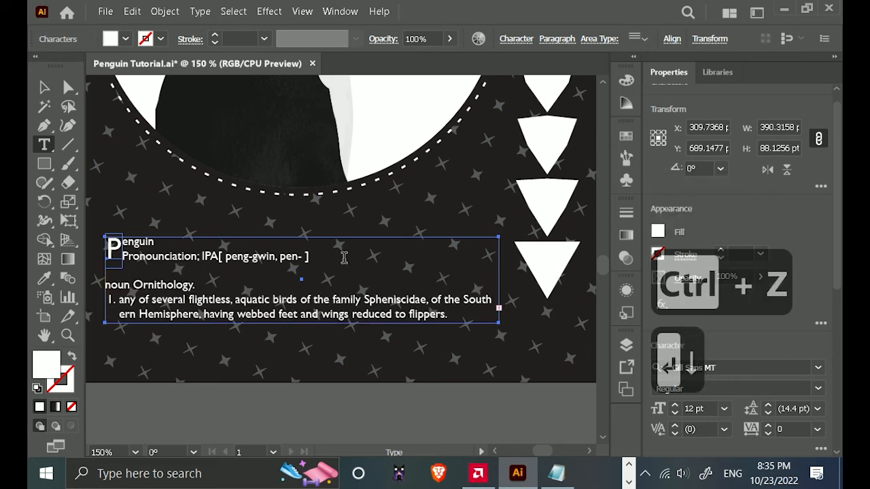
Extend the definition's text frame downward to a height of about 107 pt without scaling the text.
click(39, 89)
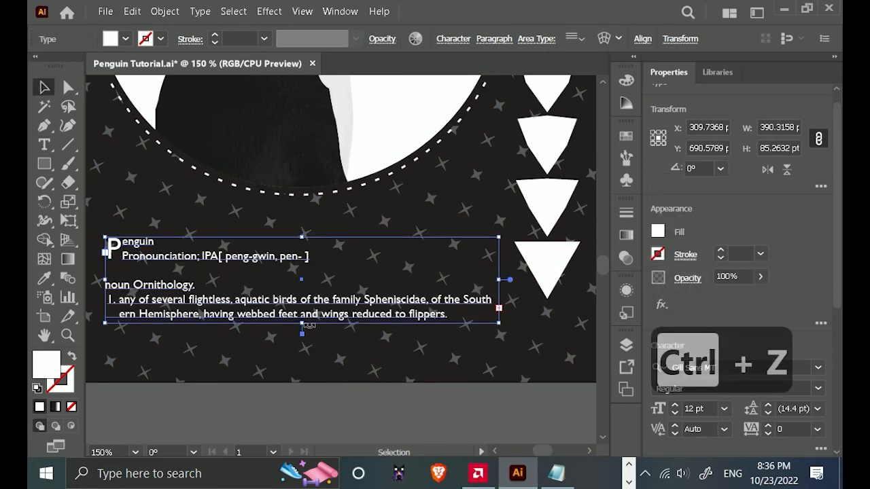
drag(303, 324, 302, 345)
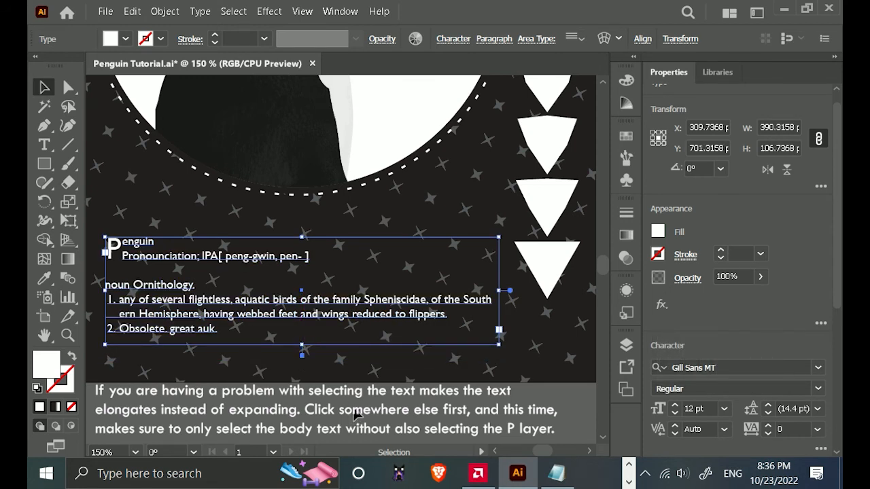
scroll(353, 410, down, 1)
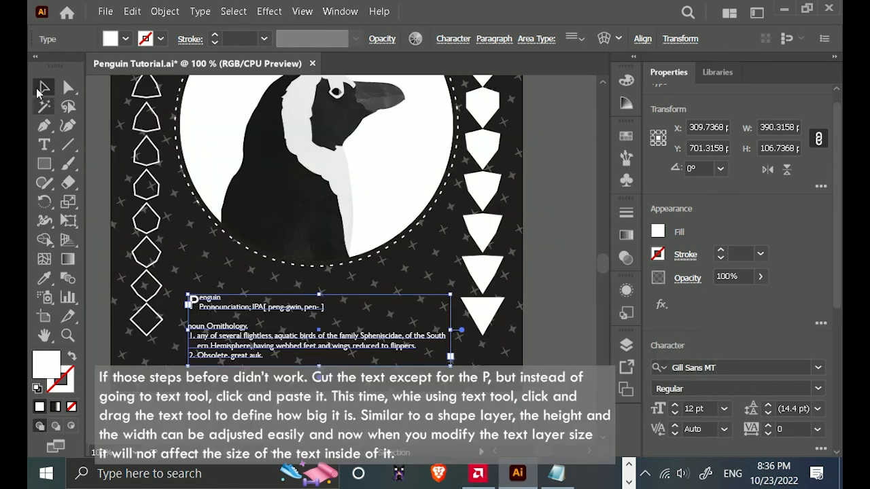
click(491, 410)
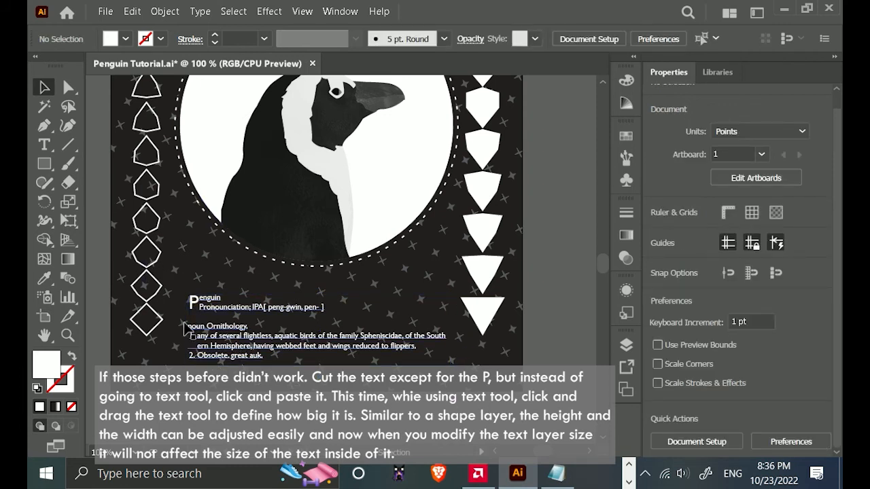
Change the font of the large "P" to Minion Variable Concept.
click(192, 299)
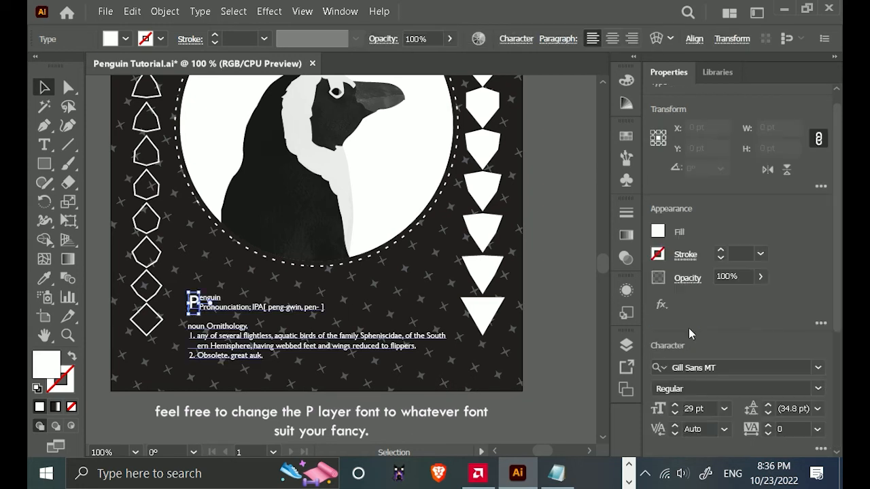
click(820, 368)
scroll(517, 451, down, 3)
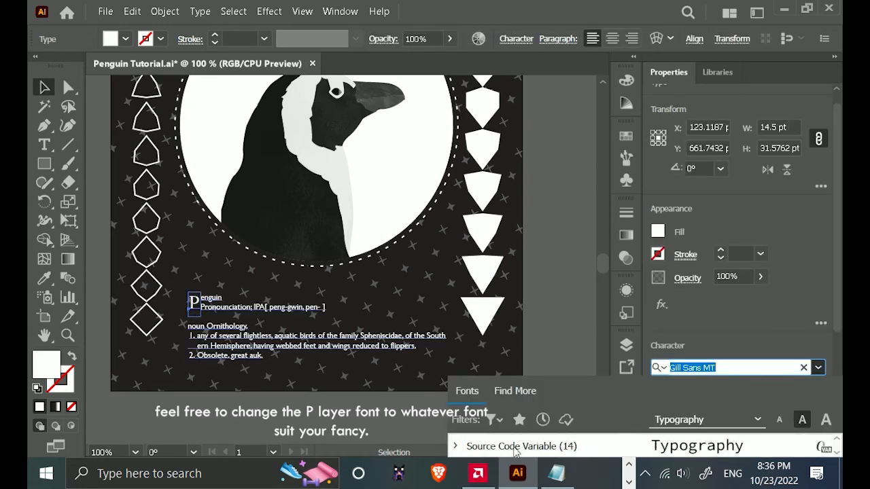
scroll(520, 450, up, 2)
click(521, 448)
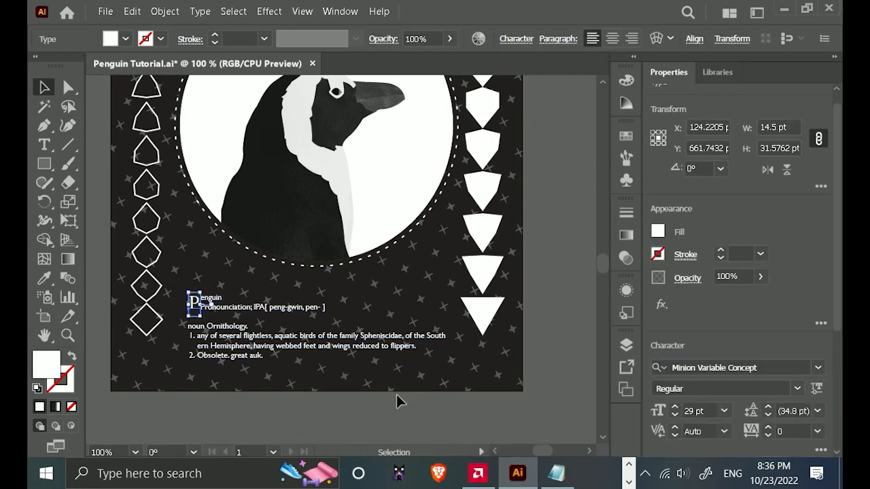
Set the large "P" to 31 pt and nudge it down by 1 pt.
click(396, 396)
scroll(224, 314, up, 2)
click(164, 292)
click(676, 407)
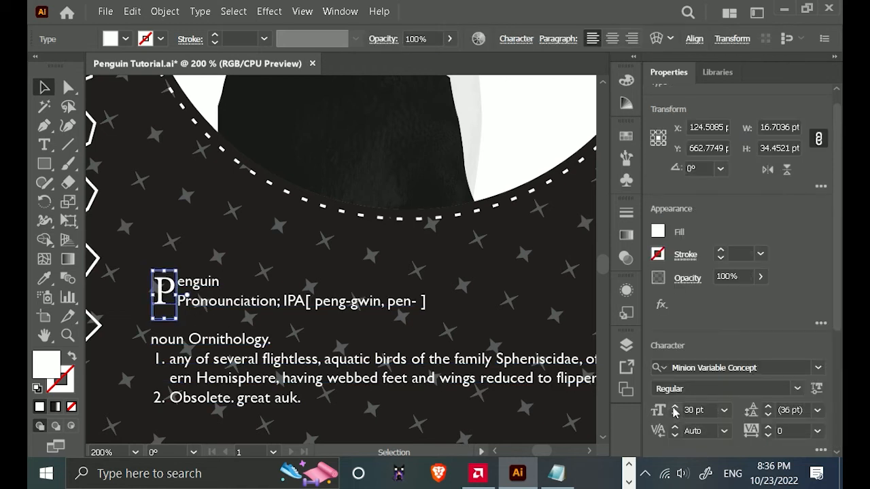
click(676, 407)
click(401, 278)
click(165, 291)
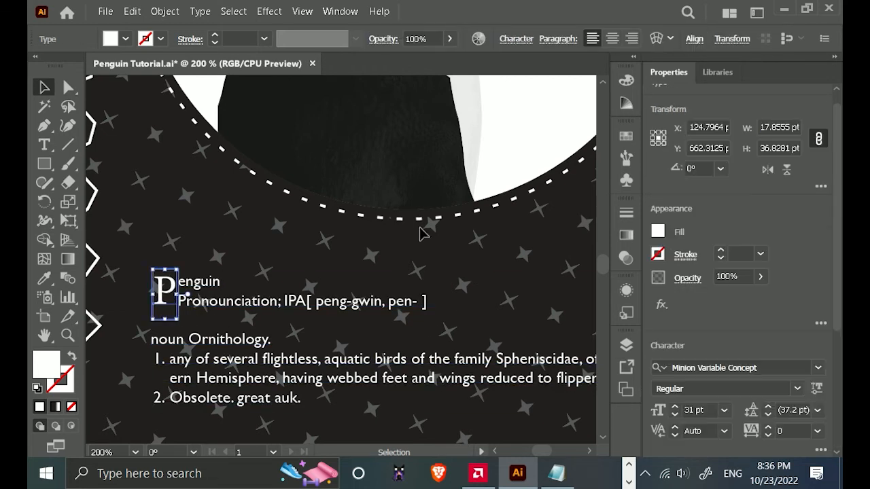
key(Down)
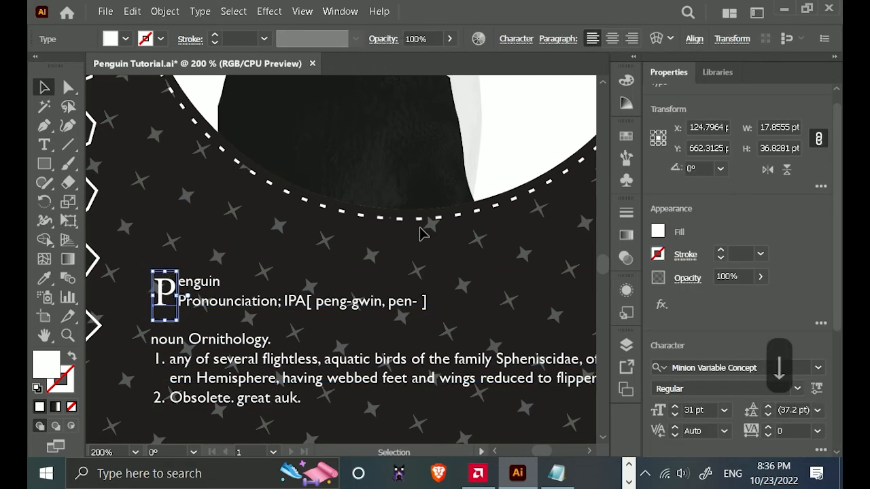
scroll(365, 268, down, 1)
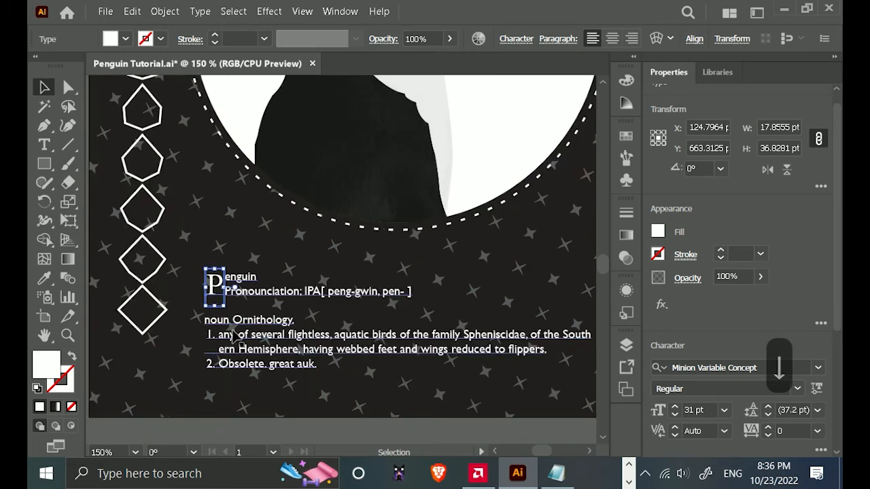
click(461, 431)
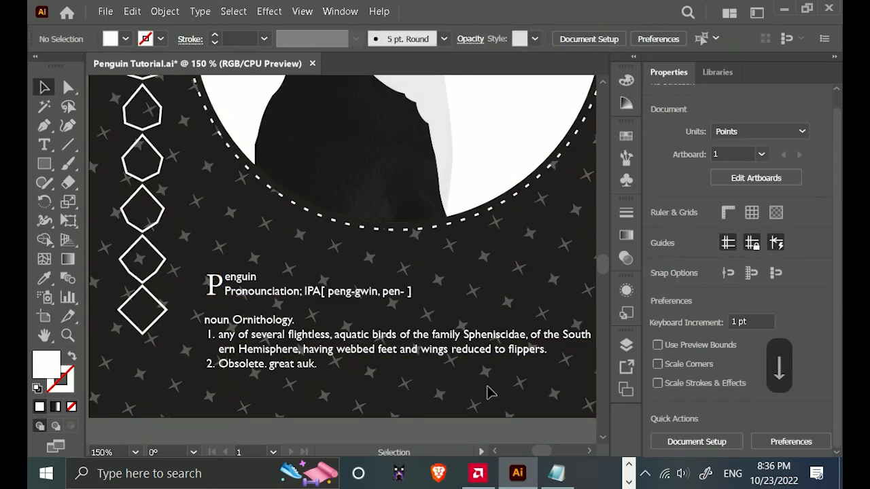
Group the large "P" with the definition text.
scroll(501, 356, down, 1)
drag(501, 355, 374, 340)
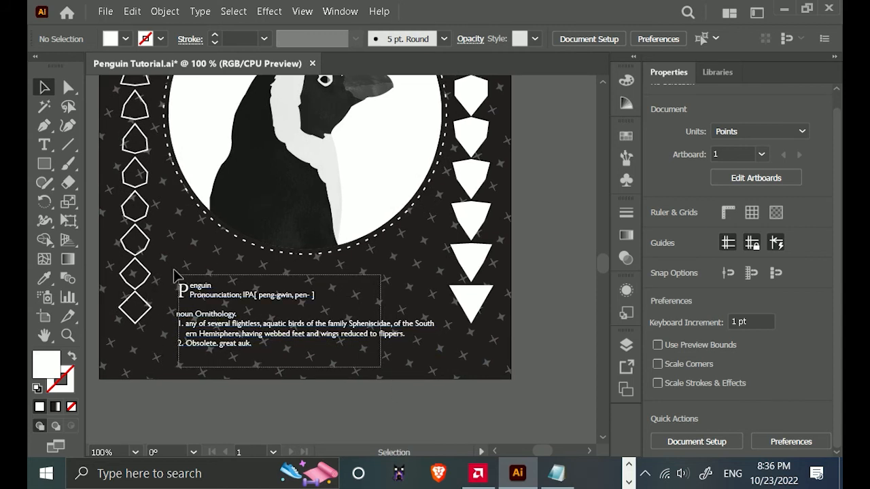
click(326, 355)
key(ctrl+g)
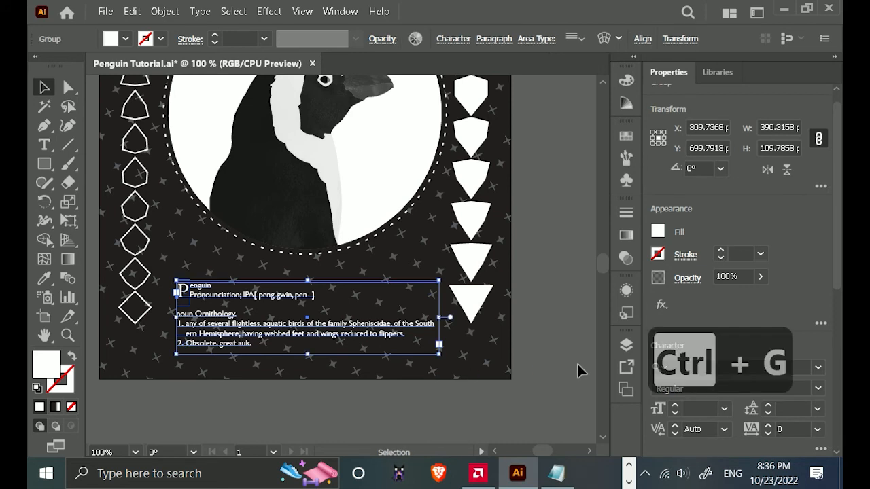
click(576, 326)
Move the grouped definition straight up to a Y position of about 684 pt, closer to the dashed circle.
scroll(575, 318, down, 1)
drag(573, 320, 525, 397)
drag(560, 344, 521, 330)
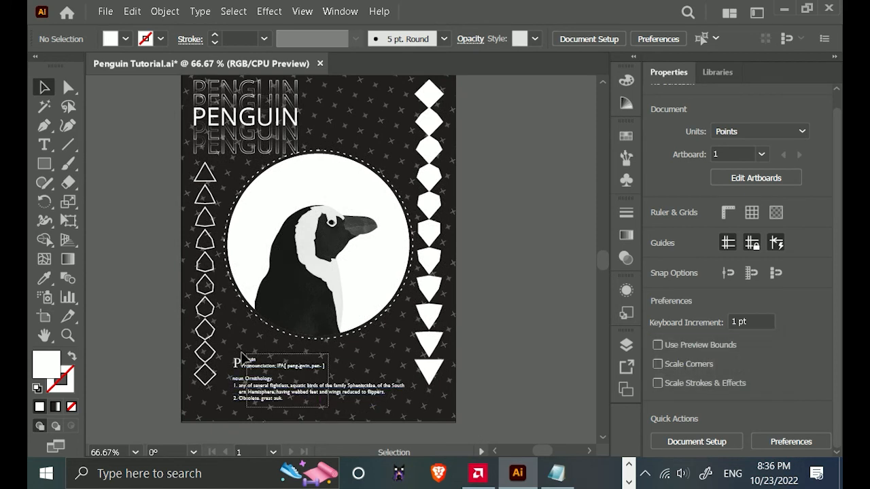
click(289, 387)
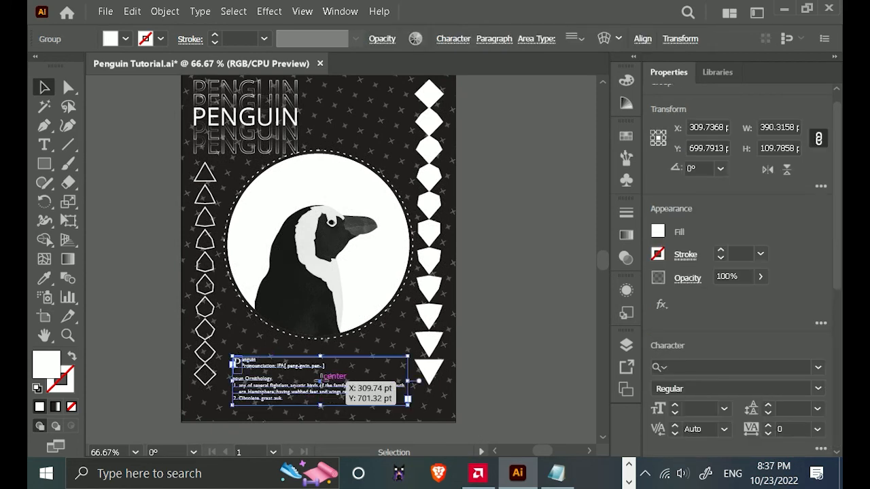
drag(333, 376, 394, 368)
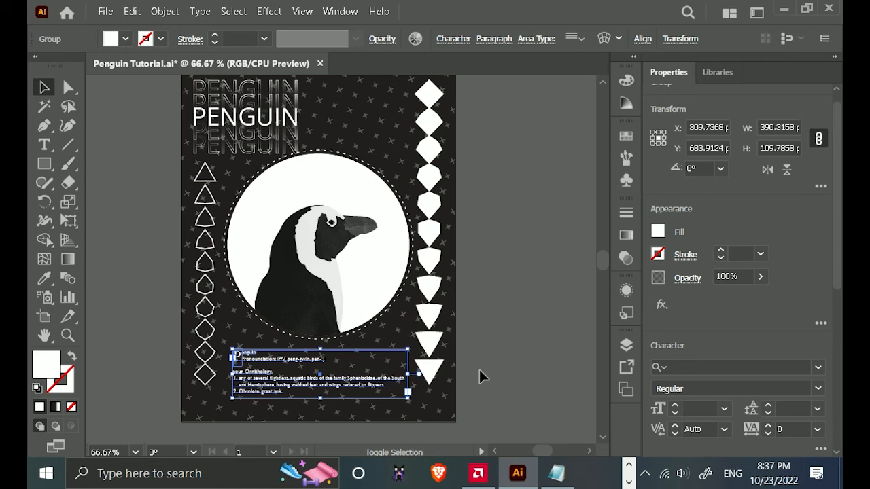
click(523, 370)
scroll(478, 391, down, 1)
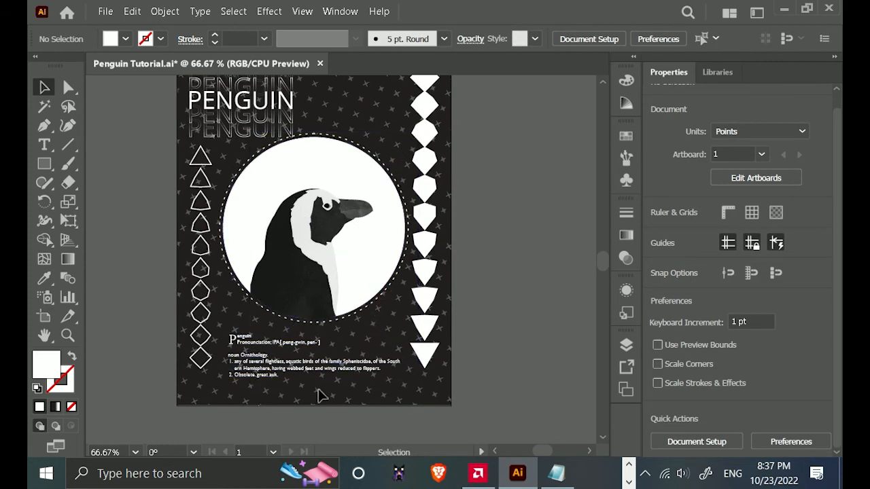
Draw a vertical line about 421.5 pt long in the empty area beside the poster, roughly half the artboard's height.
key(ctrl+minus)
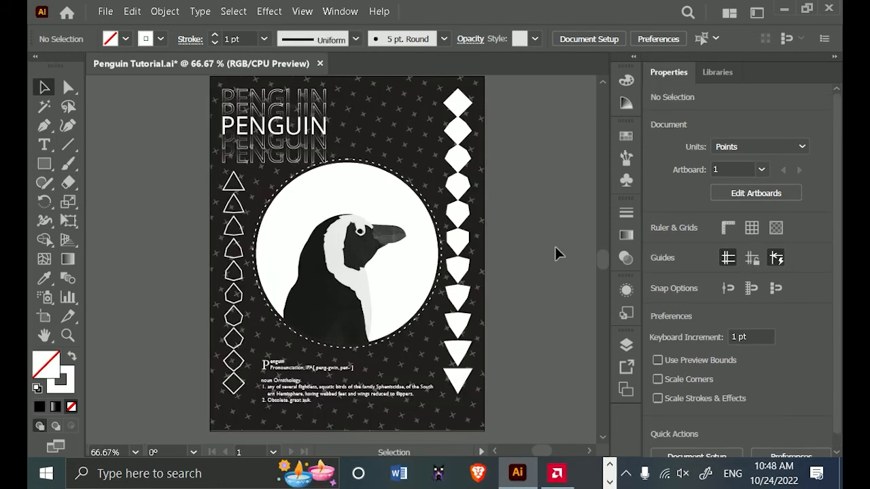
key(ctrl+minus)
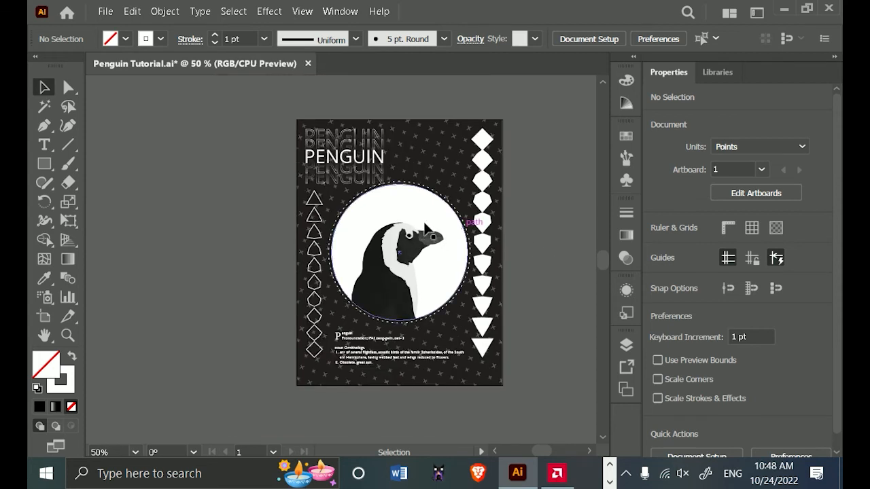
key(space)
drag(576, 289, 373, 276)
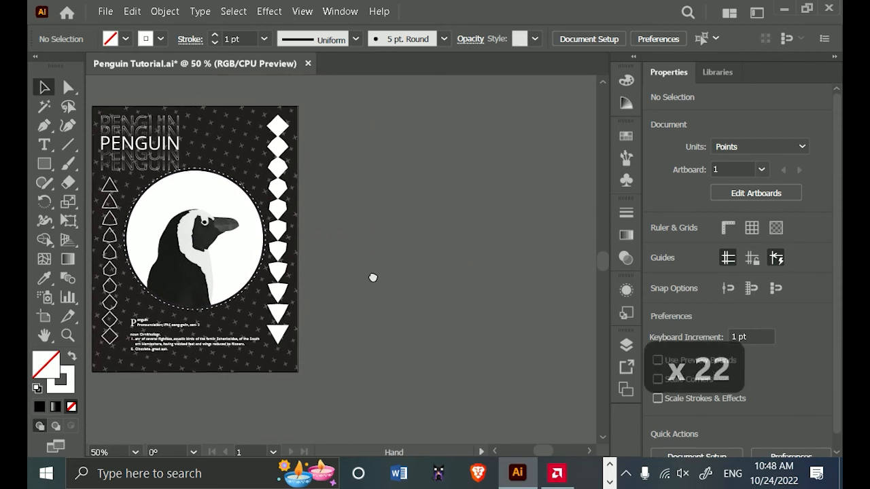
click(68, 145)
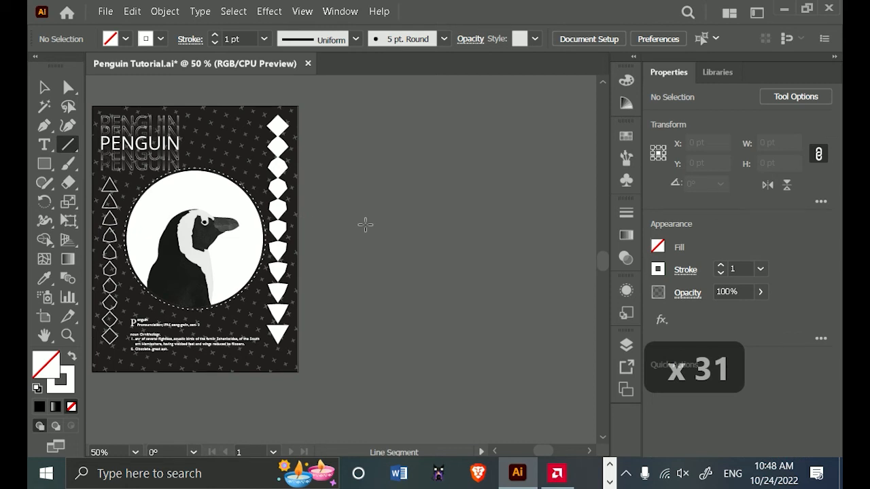
mouse_move(369, 232)
mouse_down()
mouse_move(369, 379)
mouse_move(369, 371)
mouse_up()
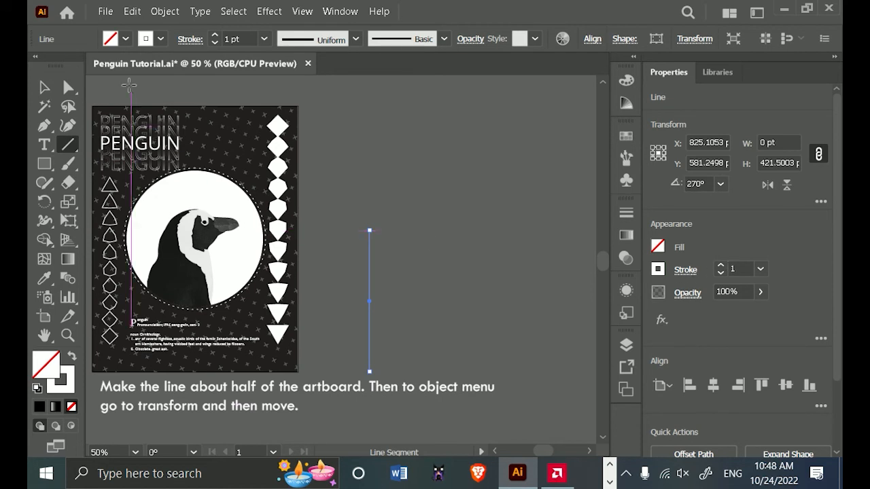
Make a copy of the vertical line using Move with a horizontal offset of 20 pt and a vertical offset of 0.
click(167, 13)
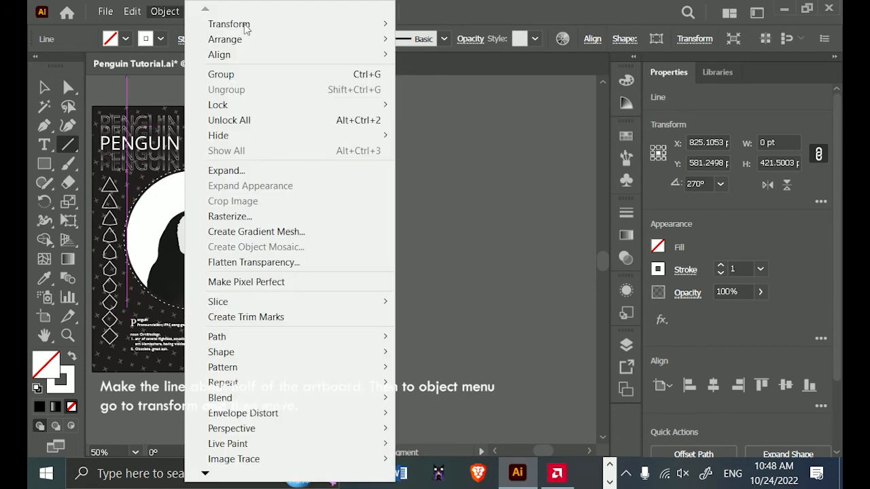
mouse_move(246, 27)
click(478, 41)
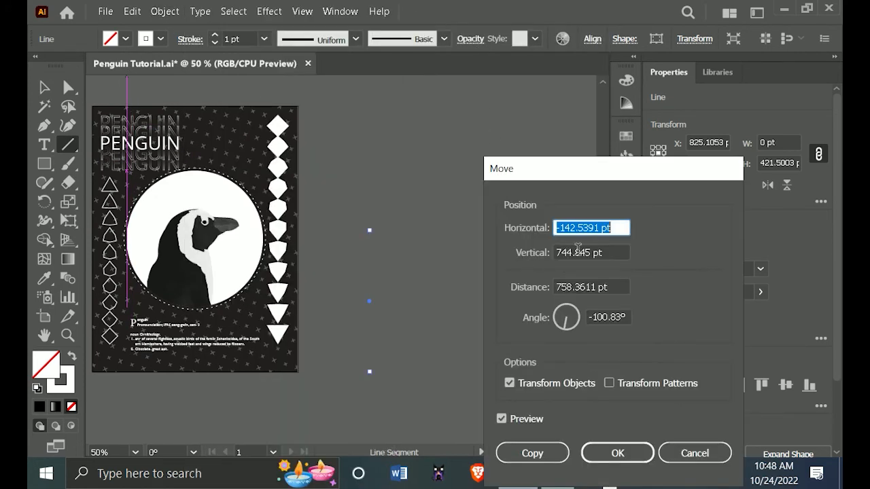
text(20)
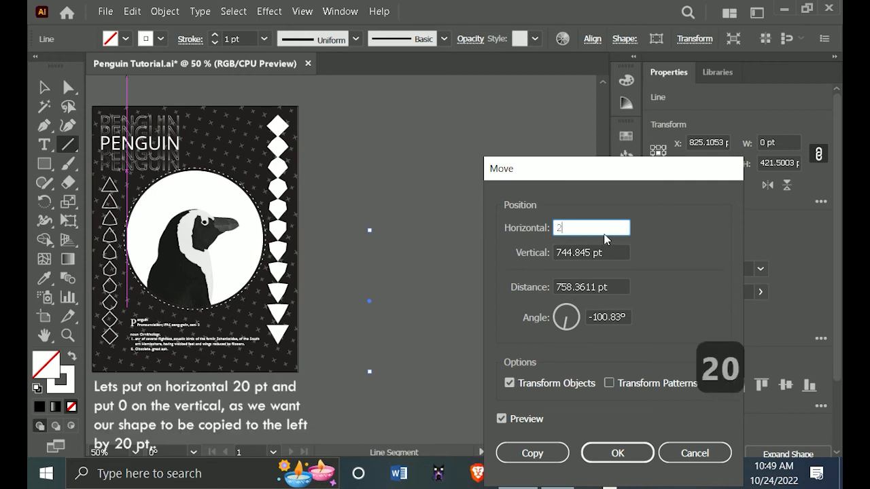
key(Tab)
text(0)
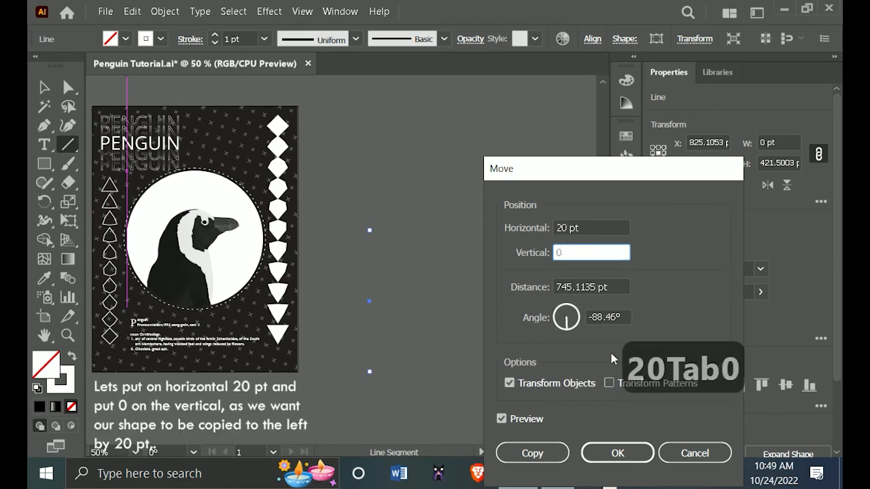
click(548, 454)
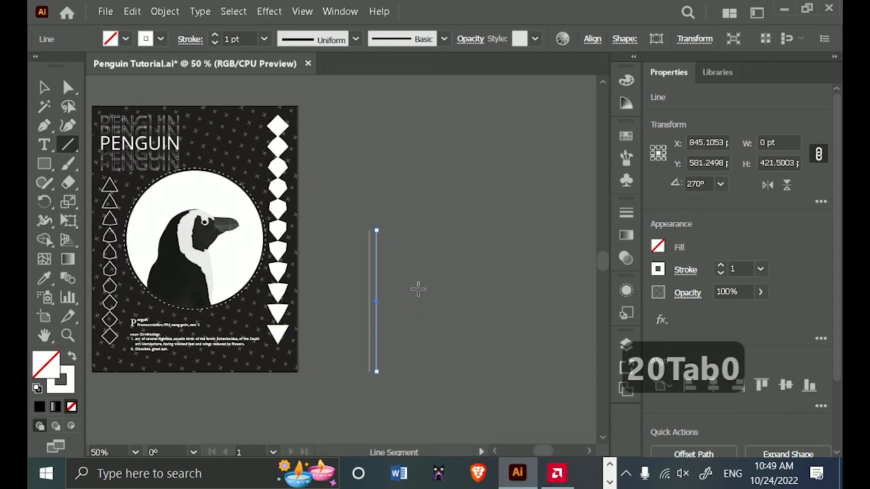
click(165, 11)
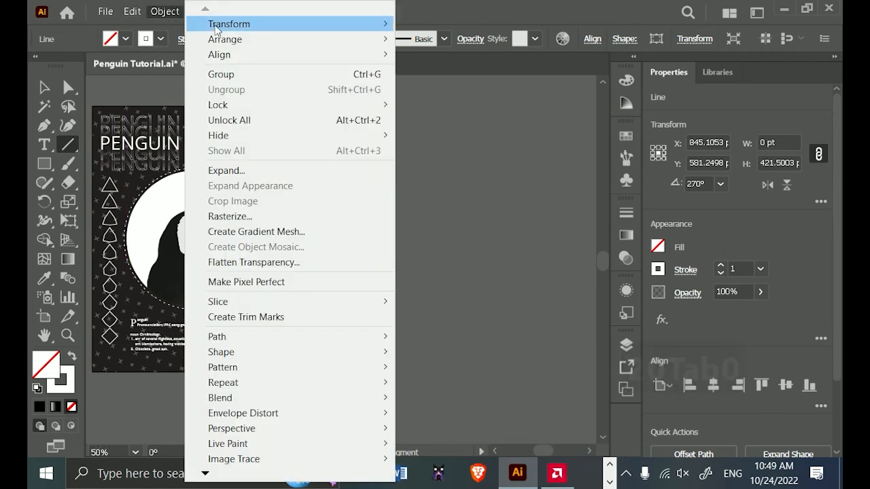
mouse_move(221, 26)
click(459, 26)
click(460, 321)
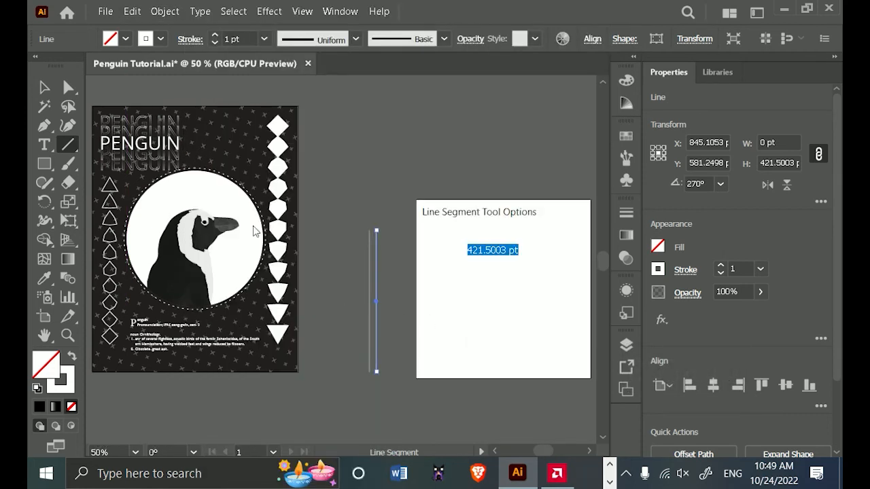
click(549, 345)
Repeat the 20 pt horizontal copy of the line until there are 20 evenly spaced vertical lines.
click(44, 87)
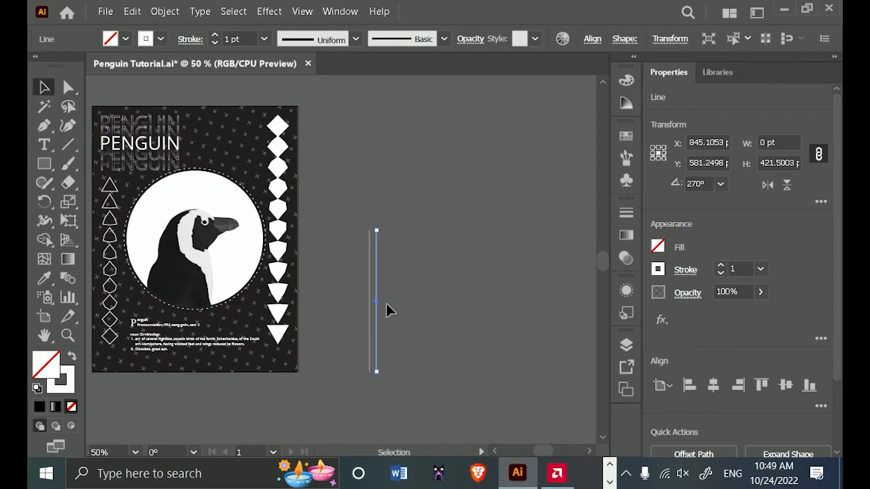
key(ctrl+d)
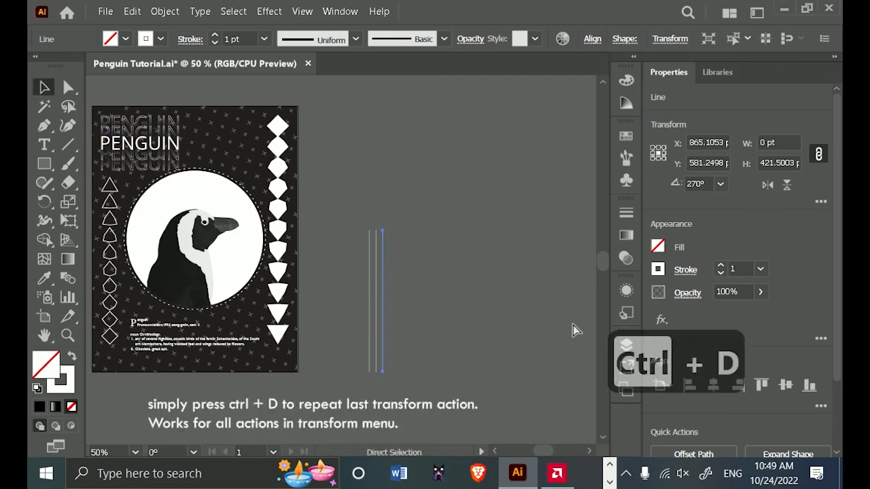
key(ctrl+d)
key(ctrl+d)
key(ctrl+d)
key(ctrl+d)
key(ctrl+d)
key(ctrl+d)
key(ctrl+d)
key(ctrl+d)
key(ctrl+d)
key(ctrl+d)
key(ctrl+d)
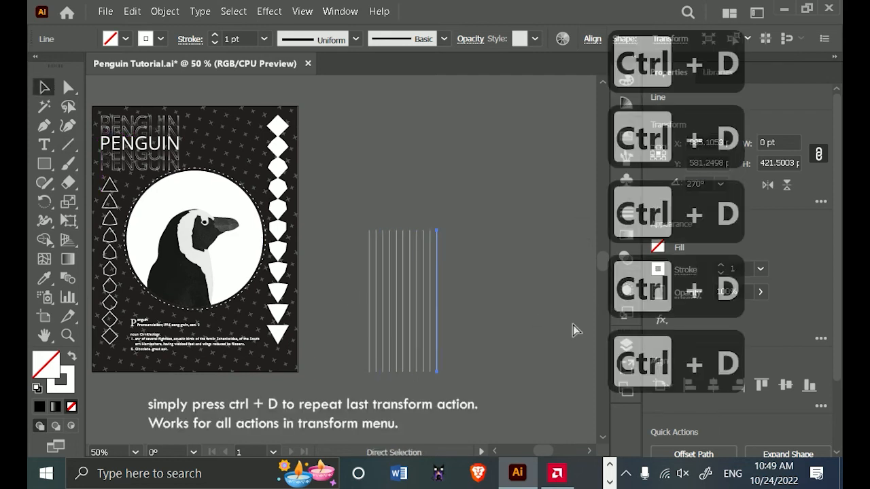
key(ctrl+d)
key(ctrl+d)
key(ctrl+d)
key(ctrl+d)
key(ctrl+d)
key(ctrl+d)
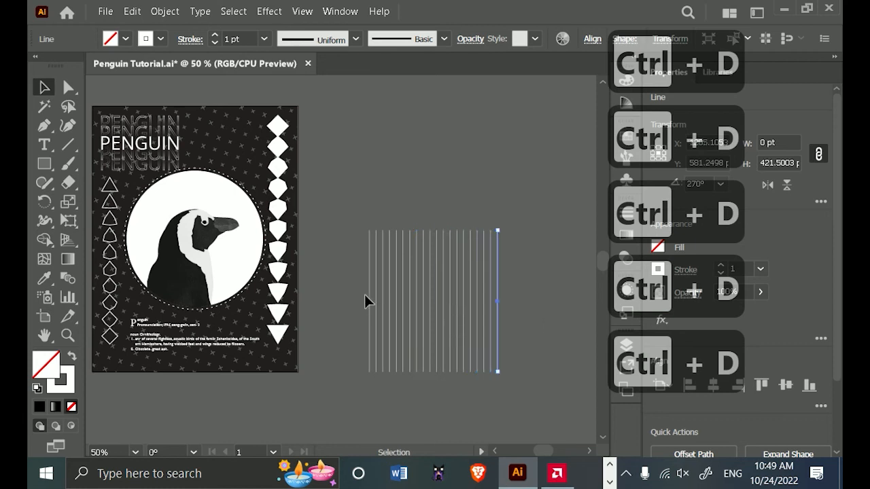
Make a copy of the first vertical line rotated by 90° using Rotate.
click(366, 288)
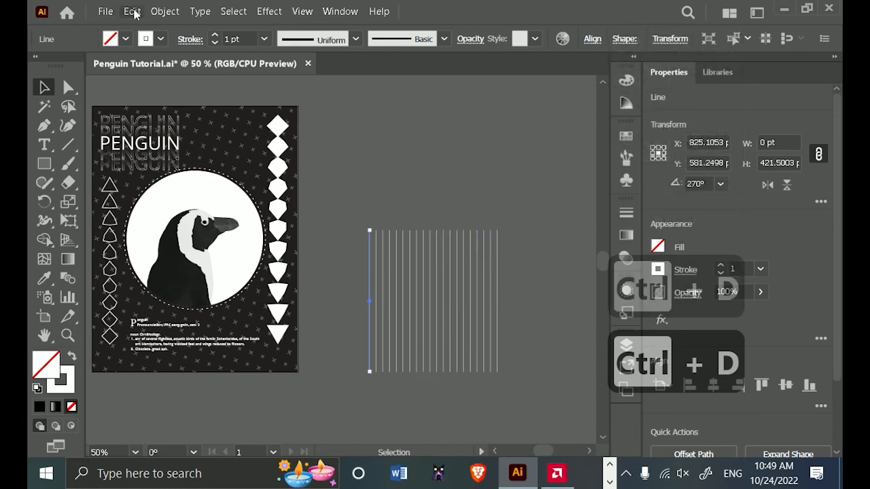
click(164, 12)
mouse_move(245, 24)
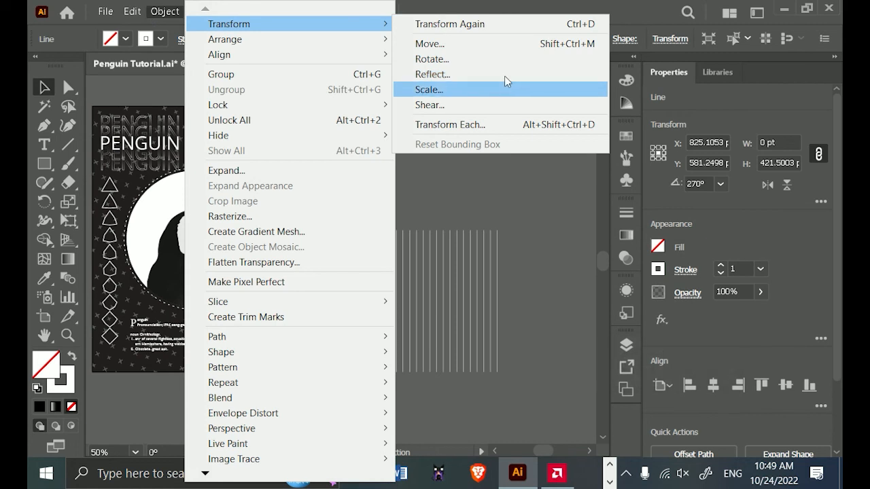
click(506, 60)
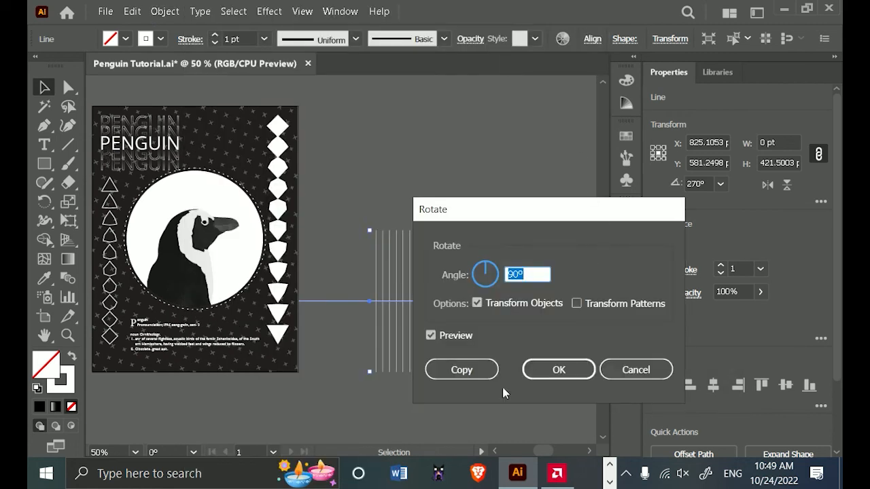
click(484, 370)
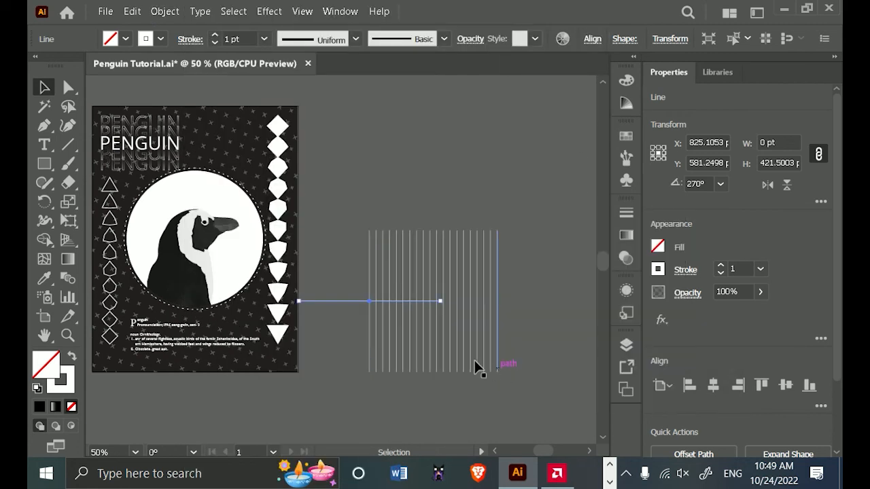
Move the horizontal line across the upper ends of the vertical lines, to about X 1015.9 pt and Y 396 pt.
drag(343, 302, 426, 244)
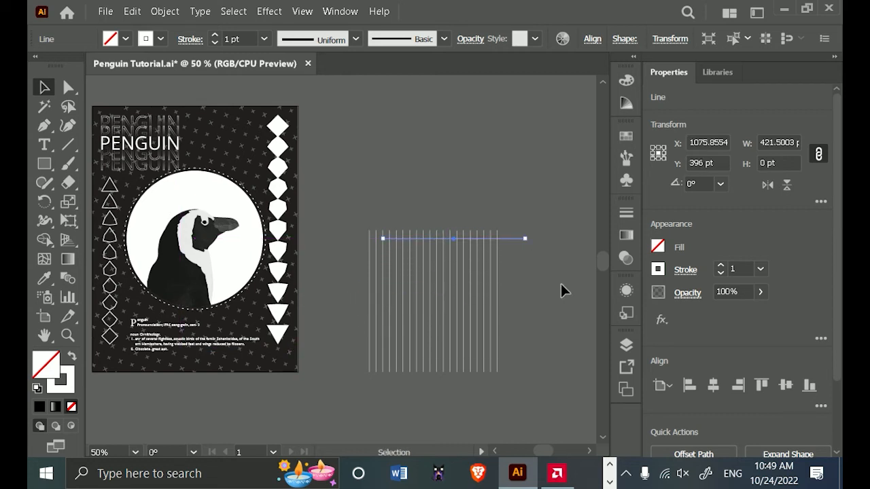
key(Left)
key(Left)
key(Left)
key(Left)
key(Left)
key(Left)
key(Left)
key(Left)
key(Left)
key(Left)
key(Left)
key(Left)
key(Left)
key(Left)
key(Left)
key(Left)
key(Left)
key(Left)
key(Left)
key(Left)
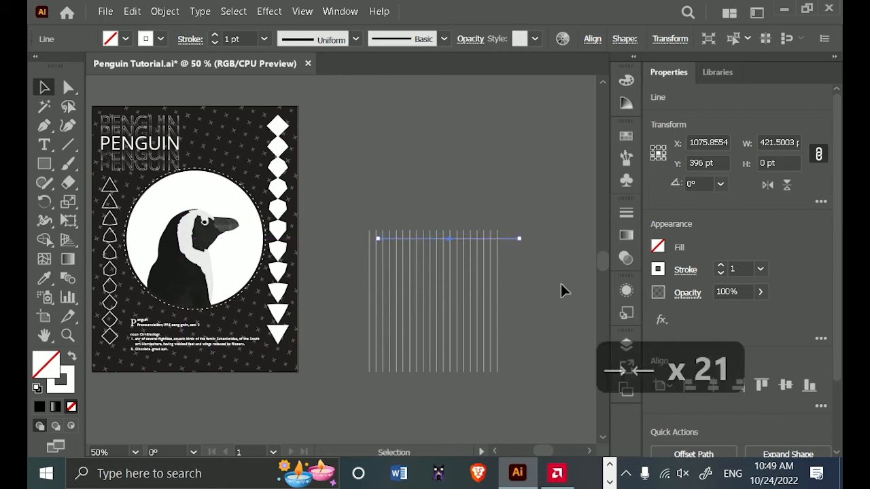
key(Left)
key(Left)
key(Left)
key(Left)
key(Left)
key(Left)
key(Left)
key(Left)
key(Left)
key(Left)
key(Left)
key(Left)
key(Left)
key(Left)
key(Left)
key(Left)
key(Left)
key(Left)
key(Left)
key(Left)
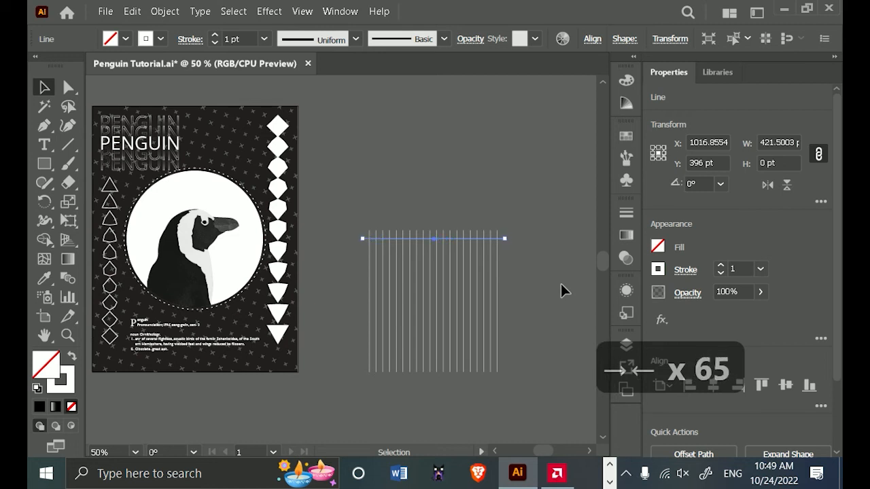
Make a copy of the horizontal line using Move with a horizontal offset of 0 and a vertical offset of 20 pt.
click(160, 11)
mouse_move(214, 23)
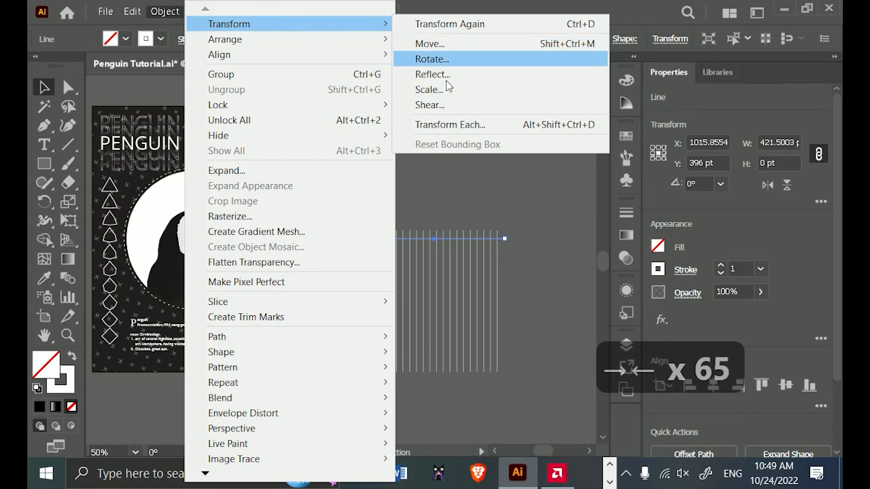
click(445, 42)
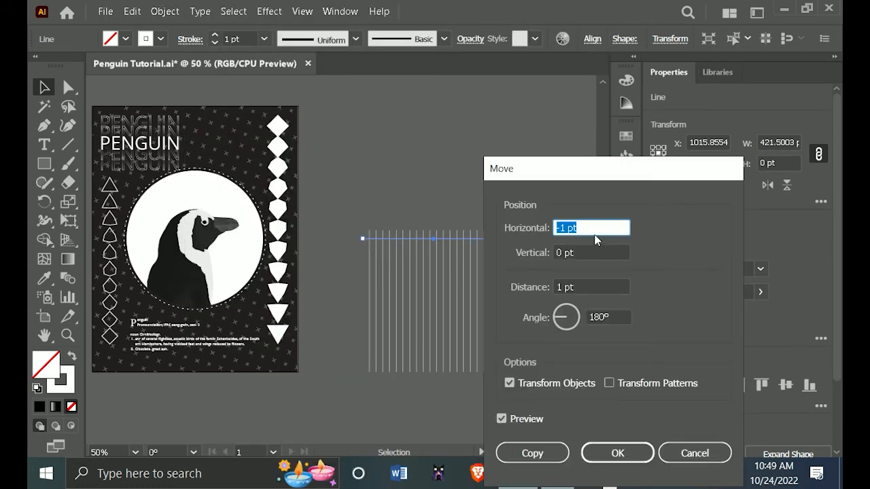
text(0)
key(Tab)
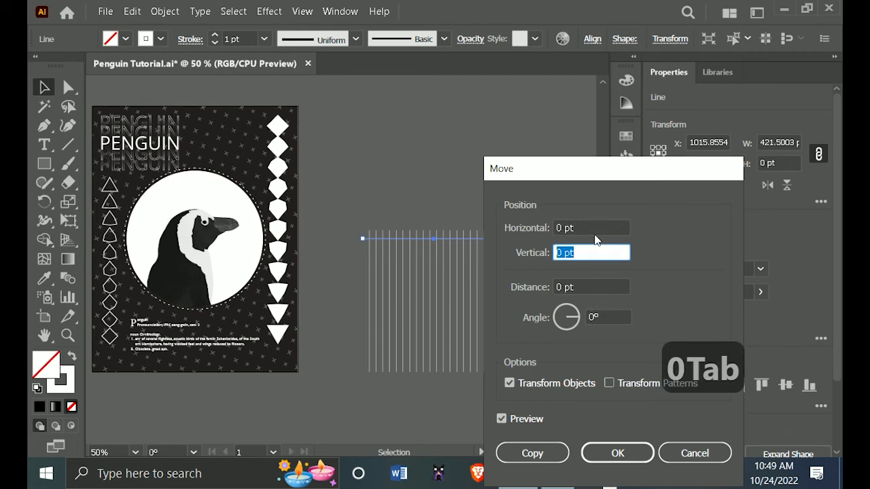
text(20)
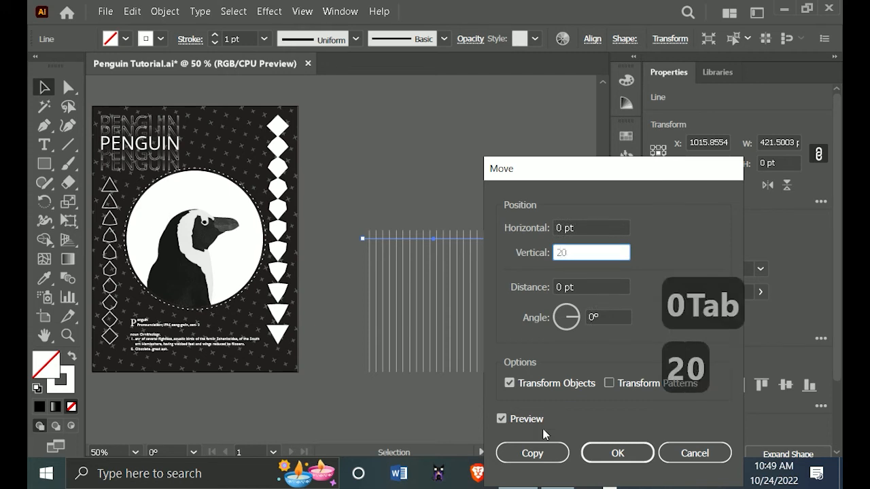
click(548, 457)
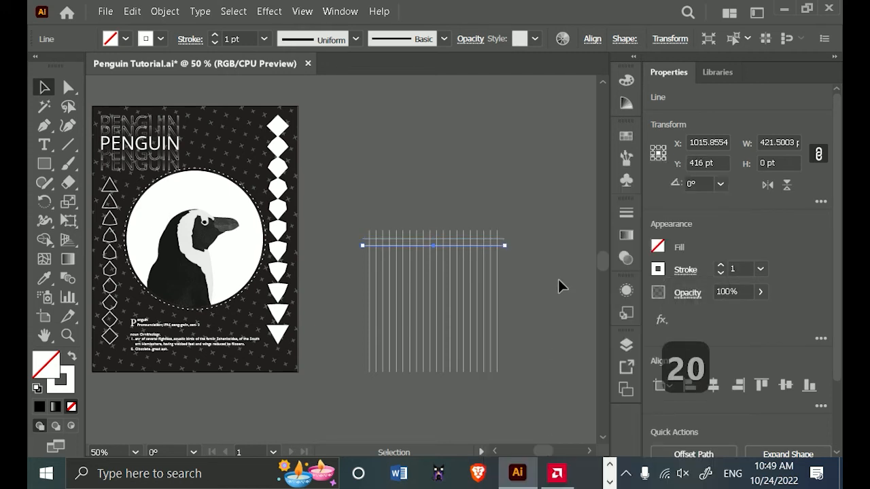
Repeat the 20 pt vertical copy until the horizontal lines reach the lower ends of the vertical lines, at Y 776 pt, and deselect.
key(ctrl+d)
key(ctrl+d)
key(ctrl+d)
key(ctrl+d)
key(ctrl+d)
key(ctrl+d)
key(ctrl+d)
key(ctrl+d)
key(ctrl+d)
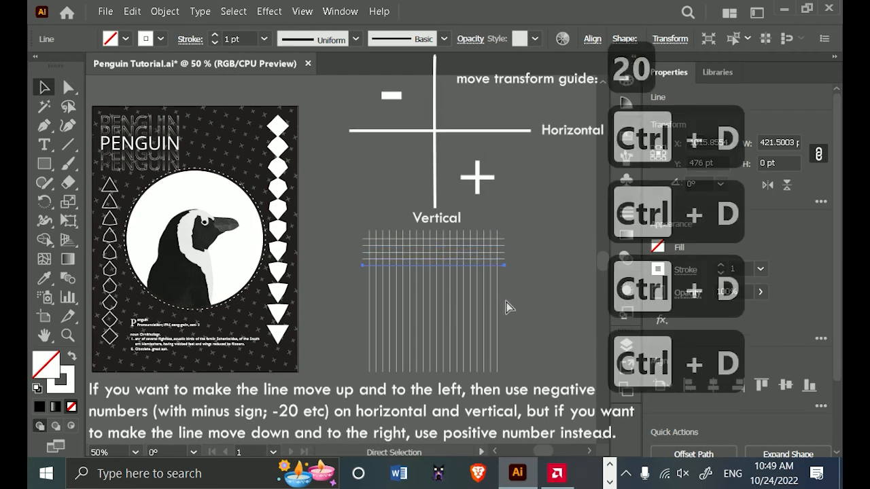
key(ctrl+d)
key(ctrl+d)
key(ctrl+d)
key(ctrl+d)
key(ctrl+d)
key(ctrl+d)
key(ctrl+d)
key(ctrl+d)
key(ctrl+d)
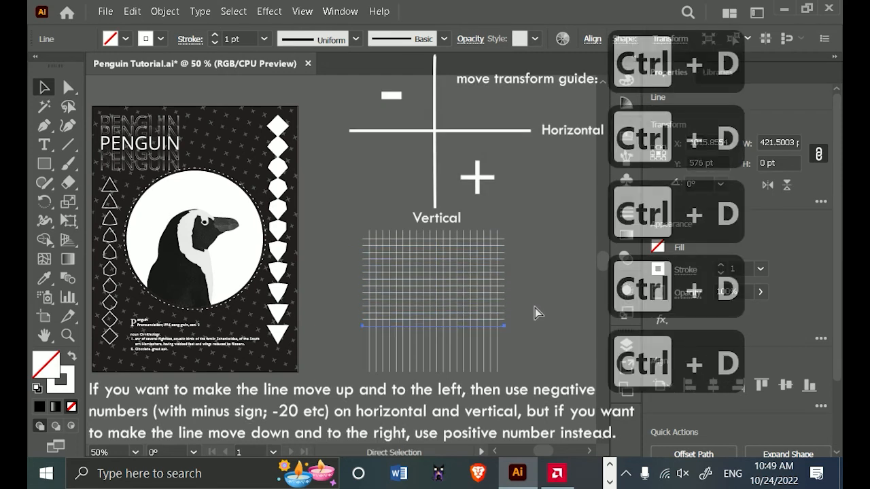
key(ctrl+d)
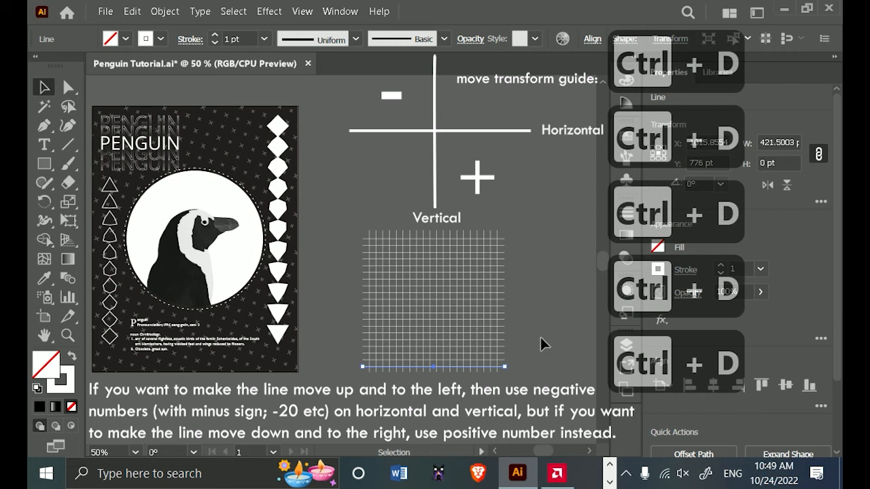
click(533, 369)
Draw a rectangle about 627 by 645 pt that encloses the whole line grid.
scroll(519, 361, down, 2)
drag(512, 355, 475, 311)
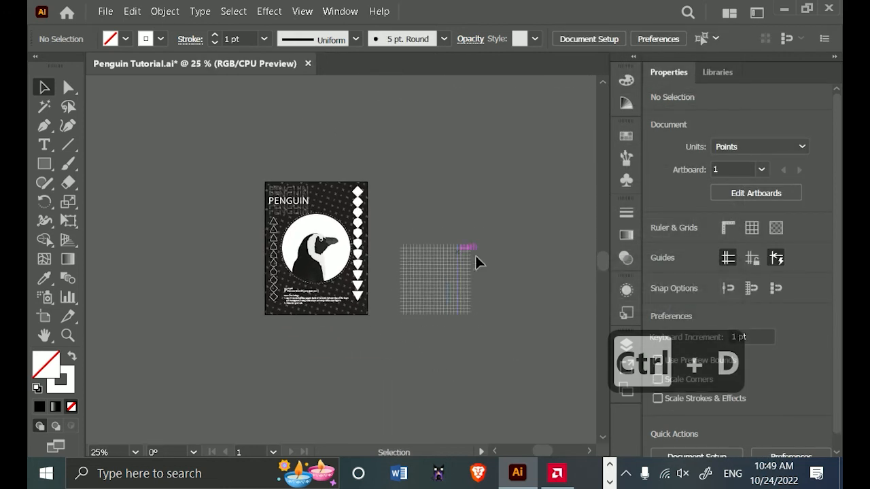
scroll(432, 251, up, 3)
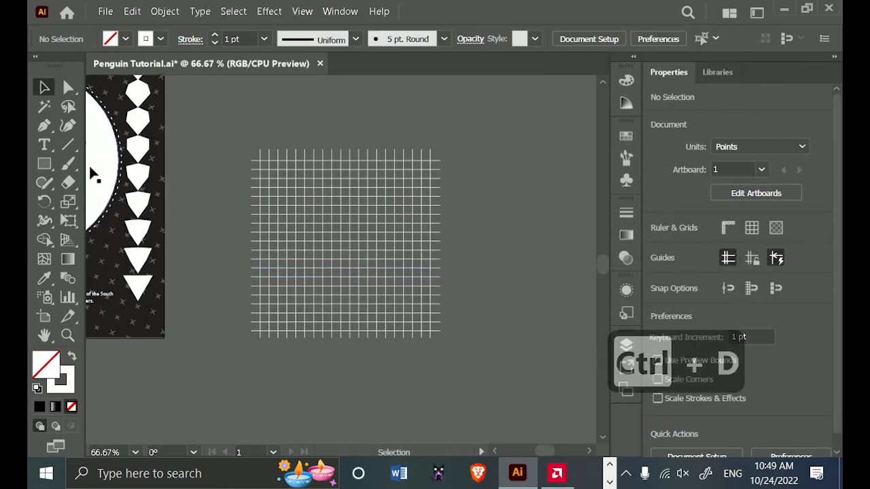
click(45, 163)
drag(249, 136, 528, 426)
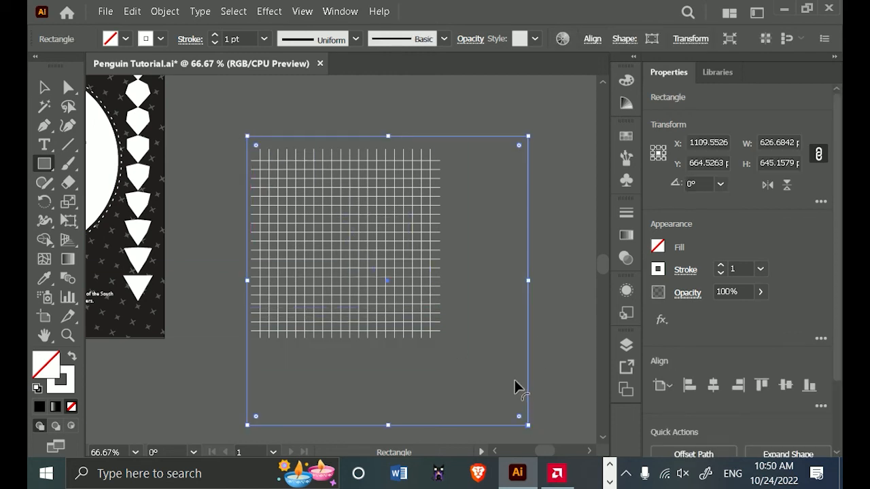
Move the rectangle up until it is clear of the line grid.
scroll(514, 381, down, 1)
key(v)
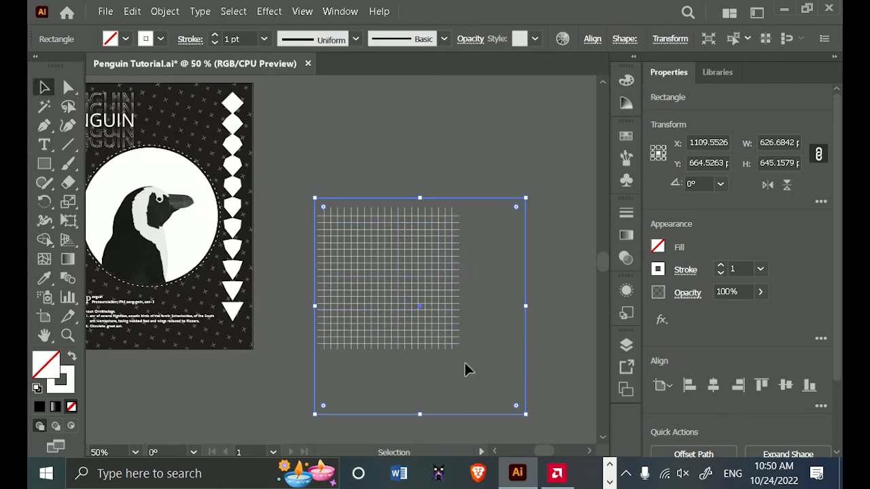
scroll(503, 378, down, 2)
drag(523, 366, 527, 219)
Group all the vertical and horizontal lines of the grid and deselect them.
drag(415, 430, 443, 350)
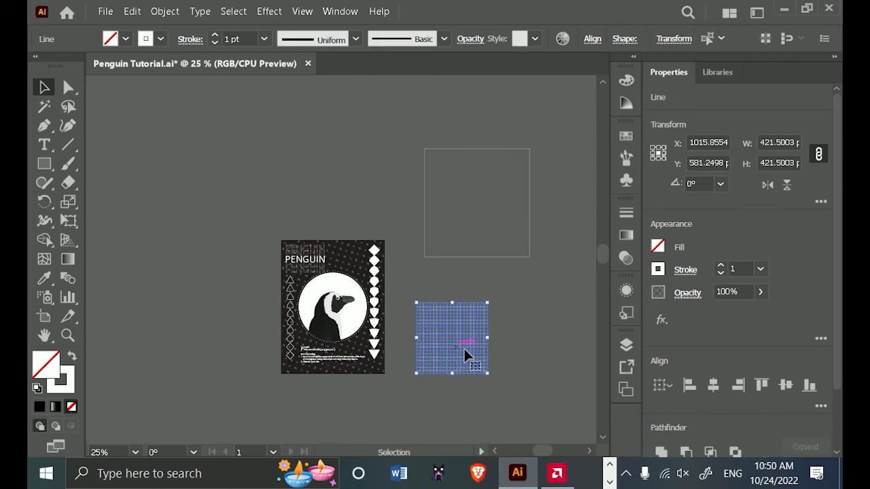
key(ctrl+g)
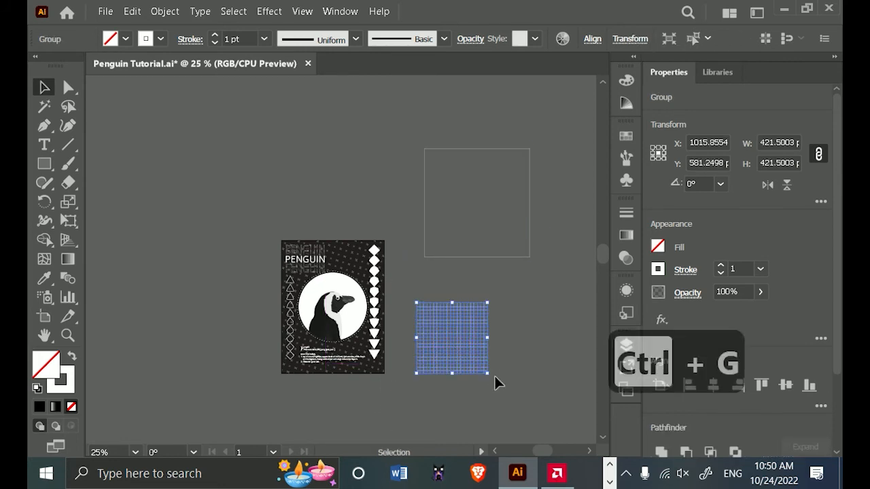
click(524, 366)
Move the rectangle back down over the upper part of the grid and remove its stroke.
scroll(520, 372, up, 2)
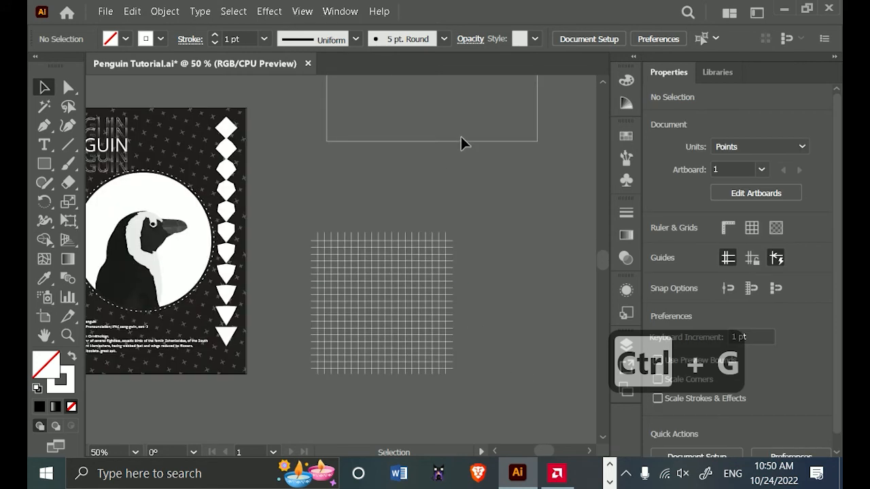
drag(465, 144, 443, 328)
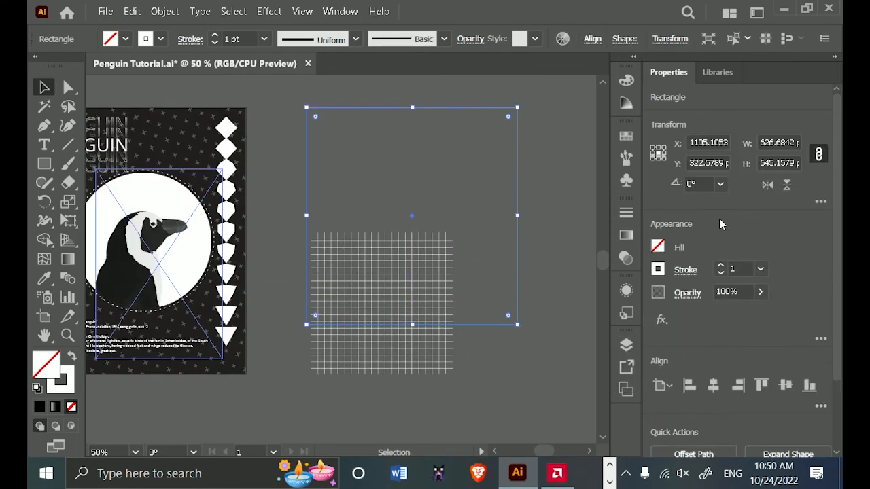
click(721, 272)
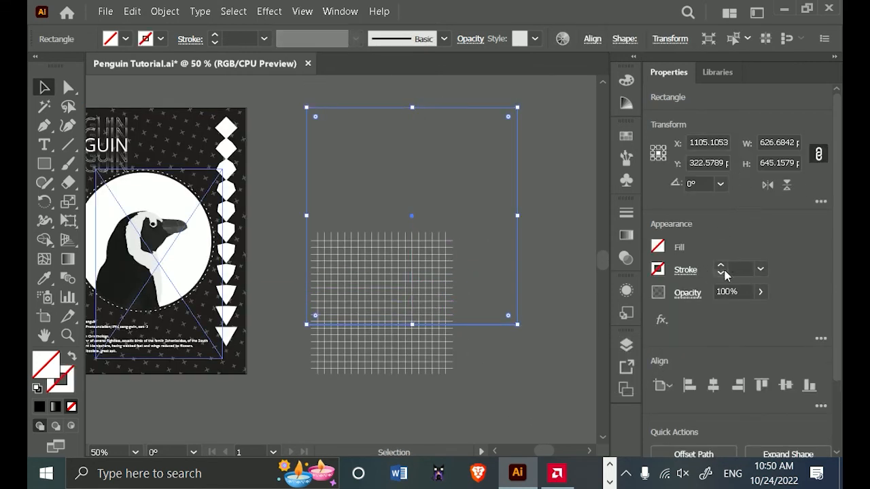
Fill the rectangle with the white-to-black linear gradient and set the gradient angle to -90°.
click(627, 236)
click(518, 344)
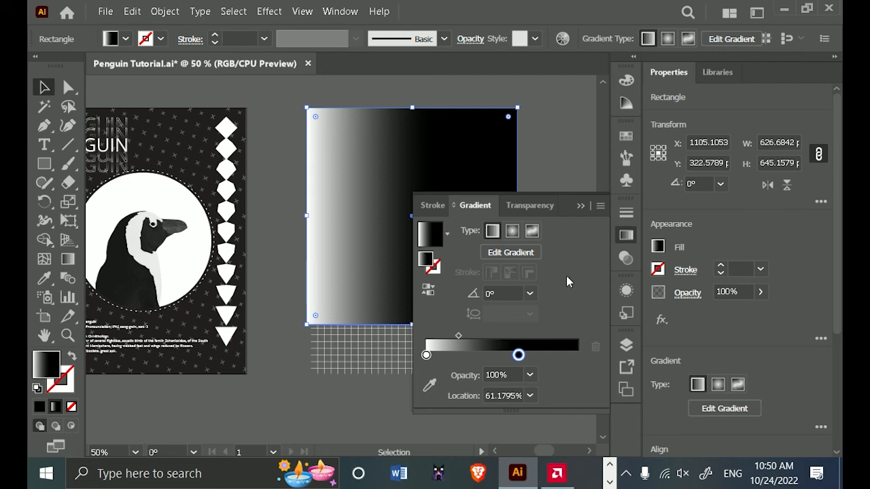
click(529, 294)
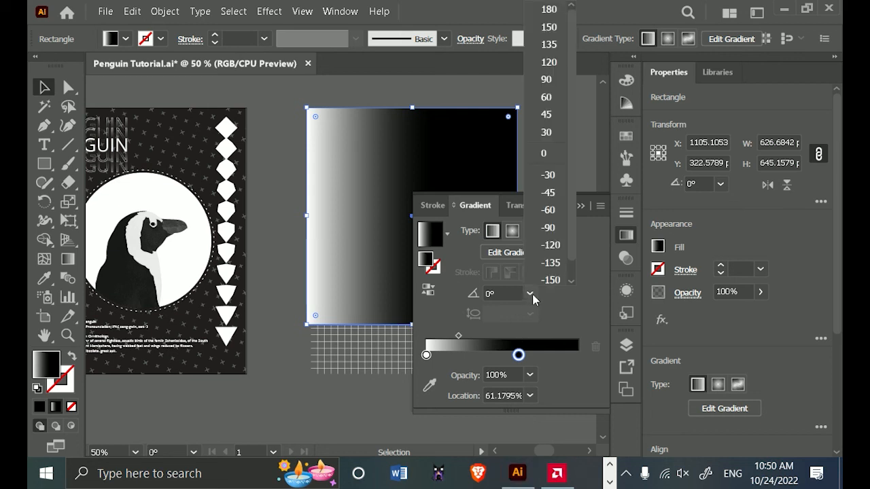
click(552, 228)
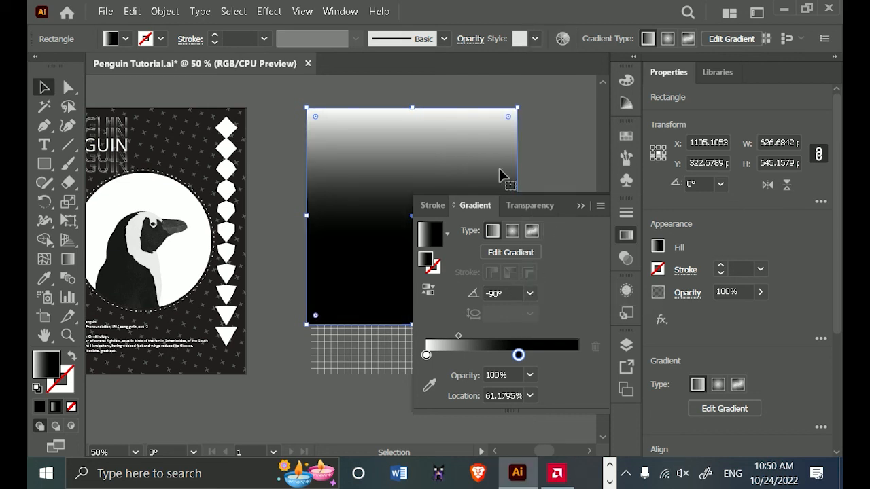
Reposition the gradient stops, with the white stop at about 29% and the black stop at about 82%.
drag(519, 356, 492, 357)
drag(450, 336, 557, 357)
drag(482, 337, 492, 337)
drag(426, 357, 469, 359)
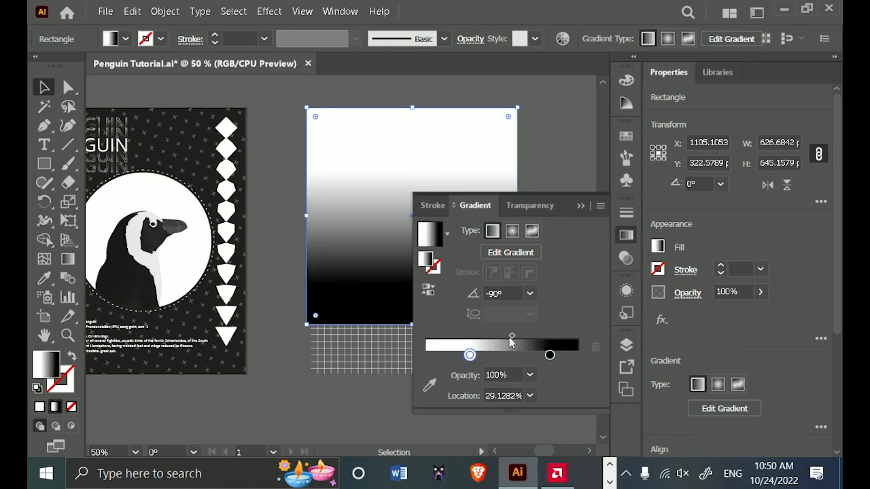
Set the gradient's dark stop to true black, RGB 0, 0, 0 (hex 000000).
double_click(550, 355)
click(373, 213)
click(373, 185)
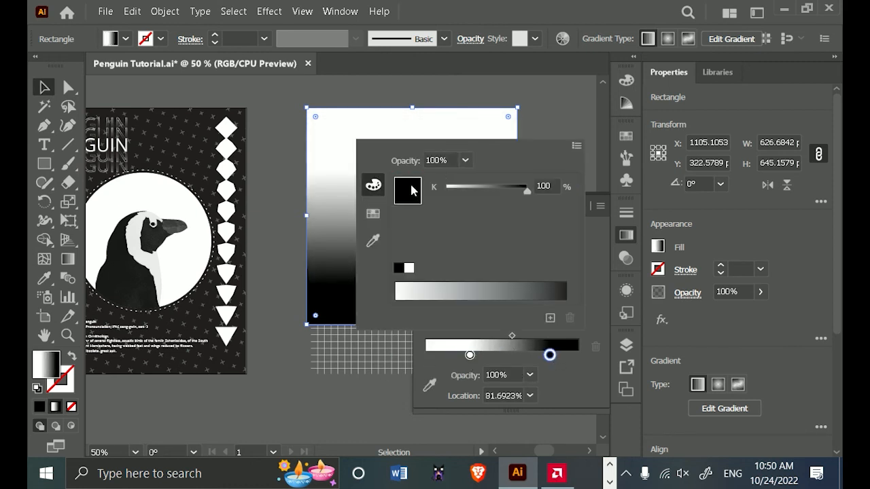
click(375, 215)
click(410, 178)
click(375, 191)
drag(458, 193, 436, 193)
drag(456, 218, 445, 244)
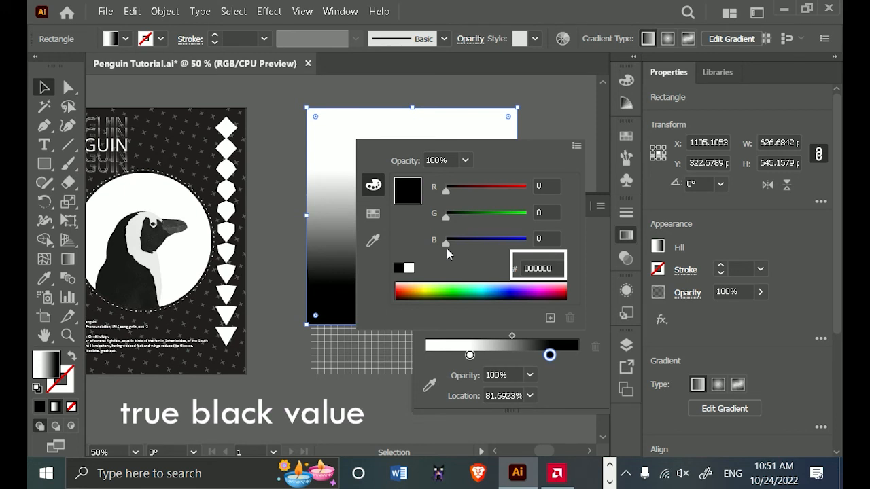
key(Escape)
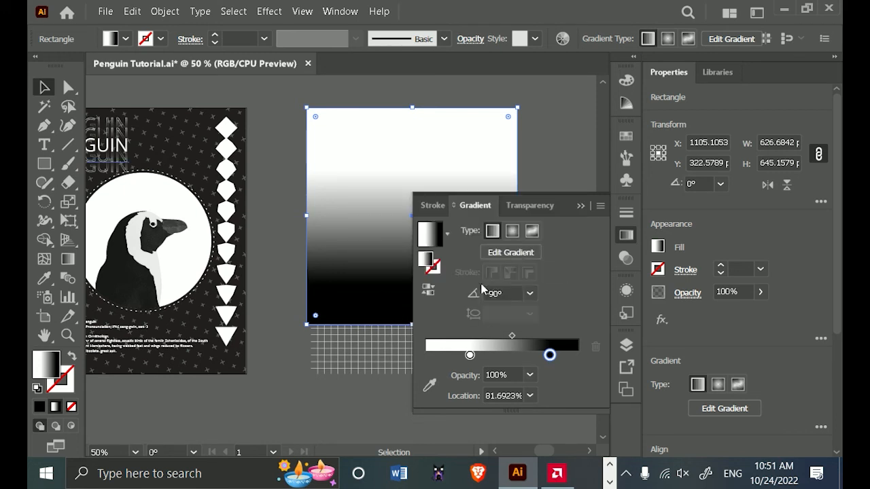
click(580, 206)
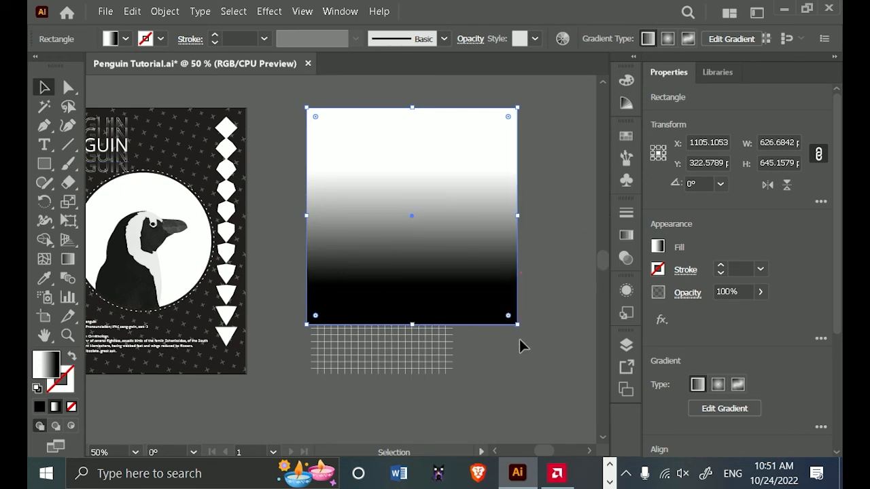
Rotate the gradient rectangle by 45° and move it over the line grid so it covers nearly all of it.
drag(525, 327, 543, 235)
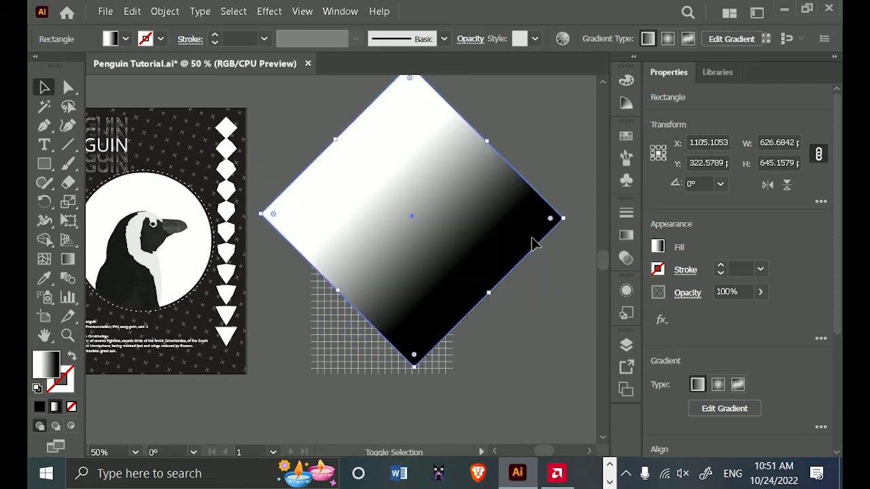
drag(494, 246, 442, 286)
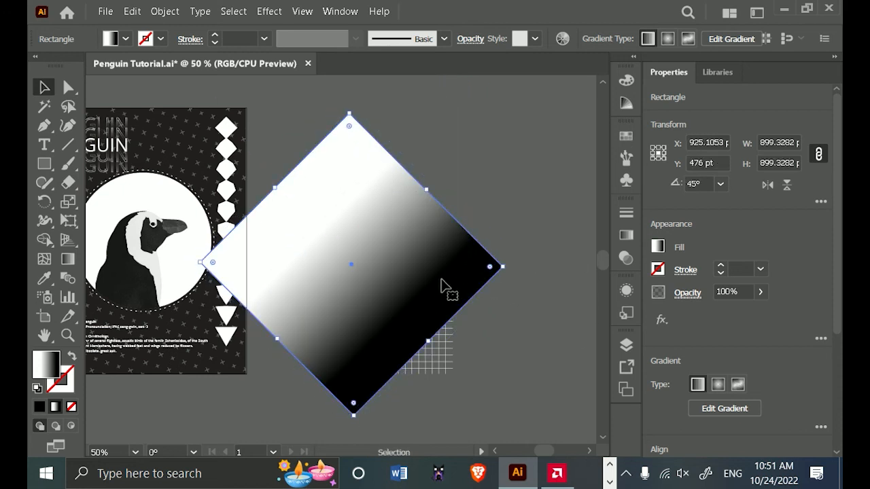
Select the gradient rectangle together with the line grid and make an opacity mask from them.
drag(353, 220, 353, 219)
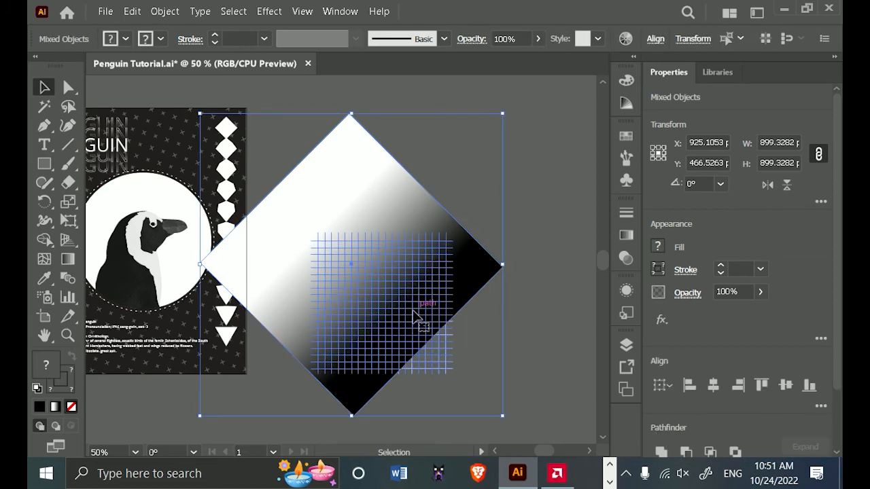
click(626, 236)
click(529, 206)
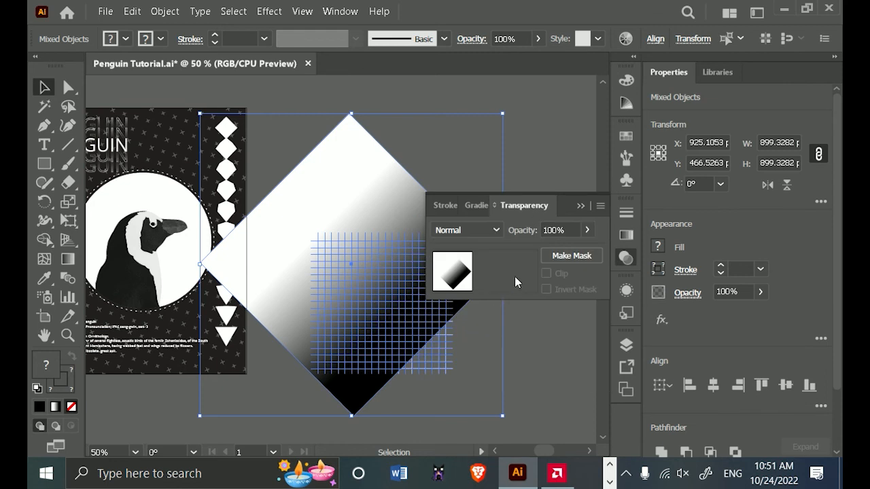
click(569, 260)
click(414, 358)
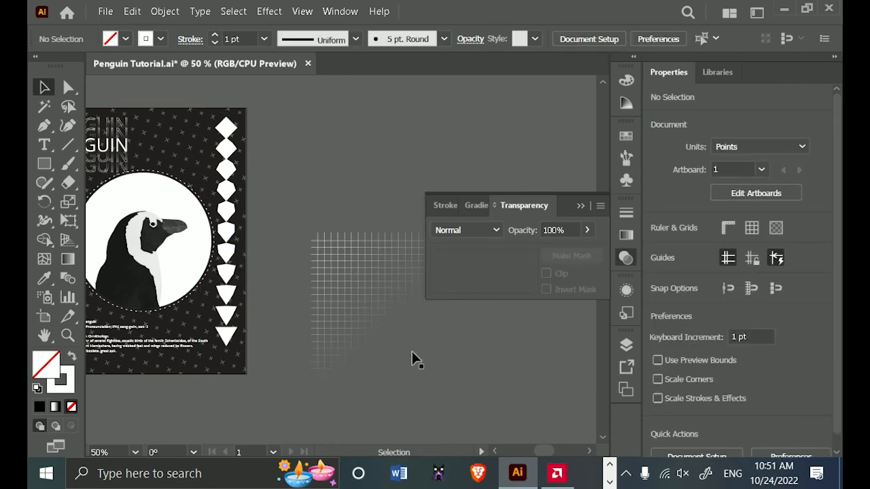
Reverse the gradient in the grid's opacity mask, with the black stop near the middle, the midpoint at about 78% and the white stop at the end.
click(398, 329)
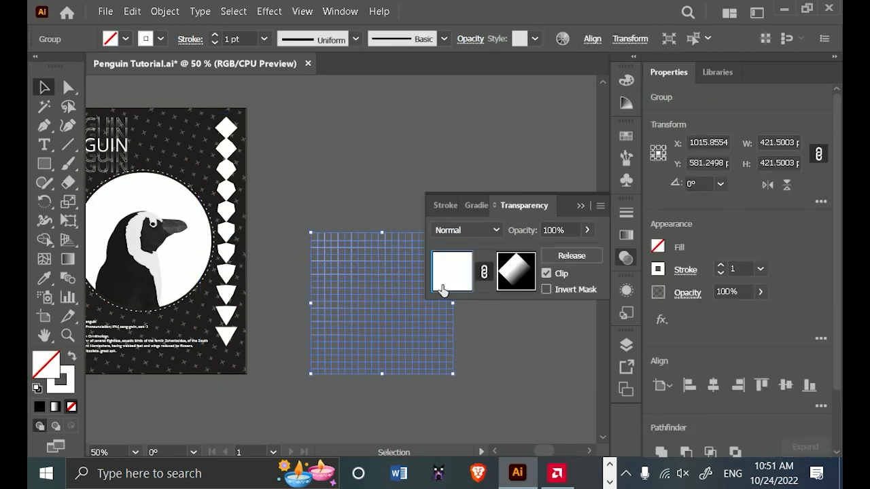
click(522, 282)
click(476, 205)
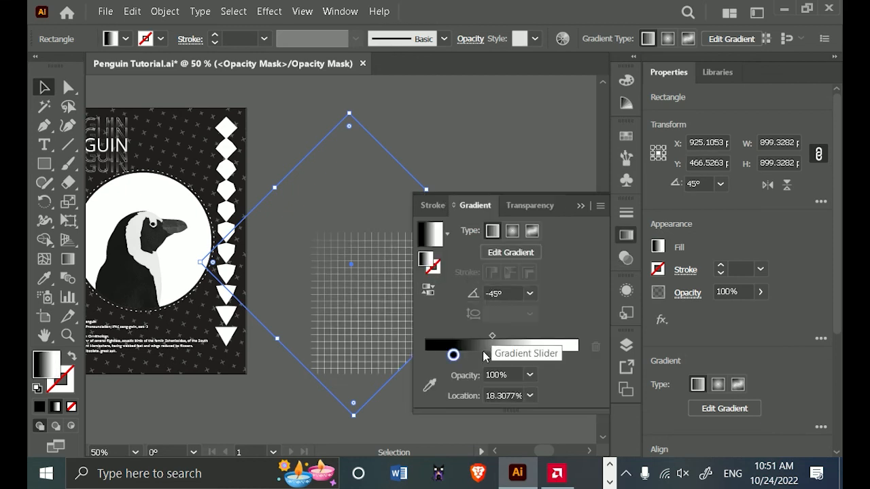
drag(454, 358, 576, 355)
mouse_move(486, 355)
mouse_down()
mouse_move(559, 355)
mouse_move(495, 355)
mouse_move(517, 337)
mouse_move(548, 339)
mouse_move(476, 354)
mouse_up()
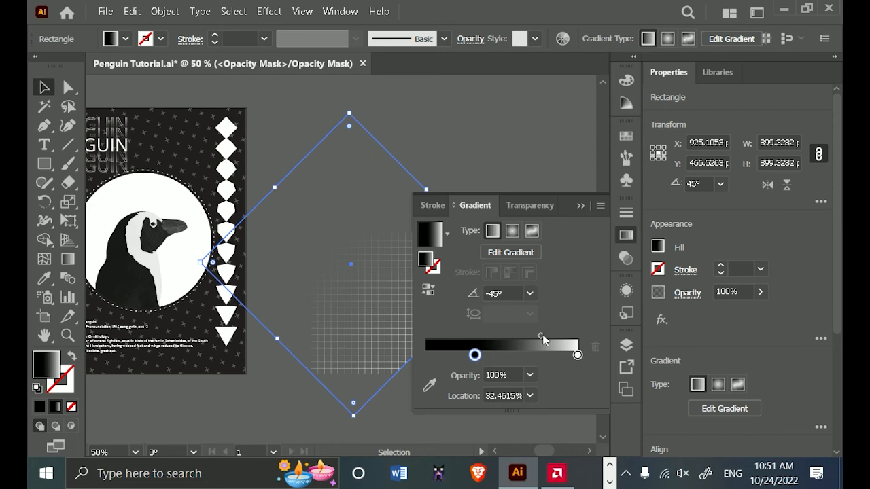
drag(541, 338, 558, 338)
drag(476, 355, 500, 355)
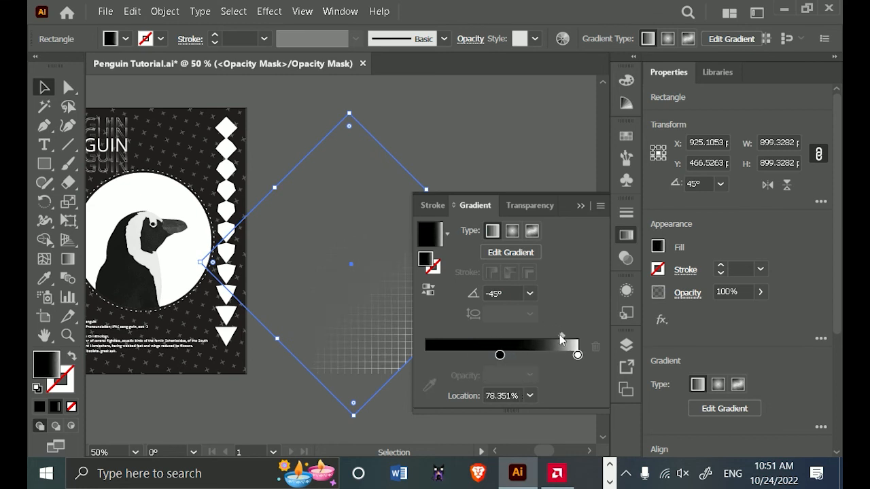
click(582, 207)
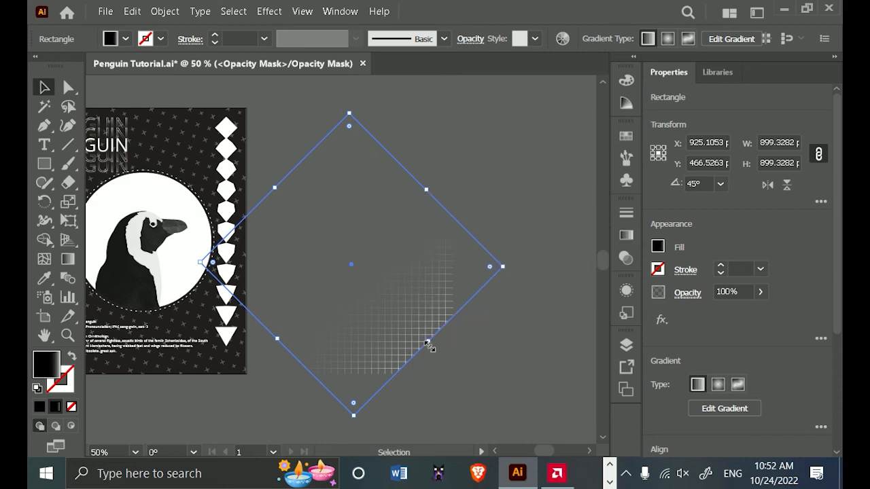
Enlarge the mask's gradient rectangle to about 1124 pt wide and return from the opacity mask to the artwork.
drag(428, 345, 466, 378)
scroll(449, 390, down, 1)
drag(502, 406, 566, 293)
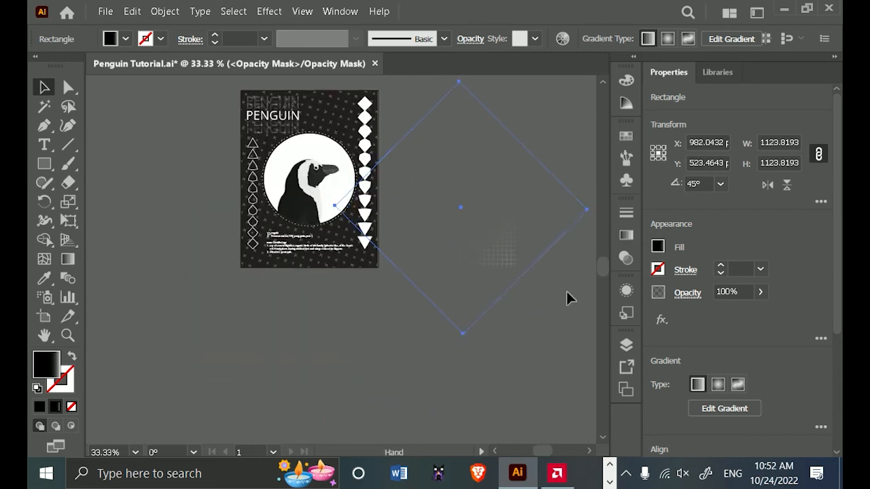
click(627, 236)
click(529, 208)
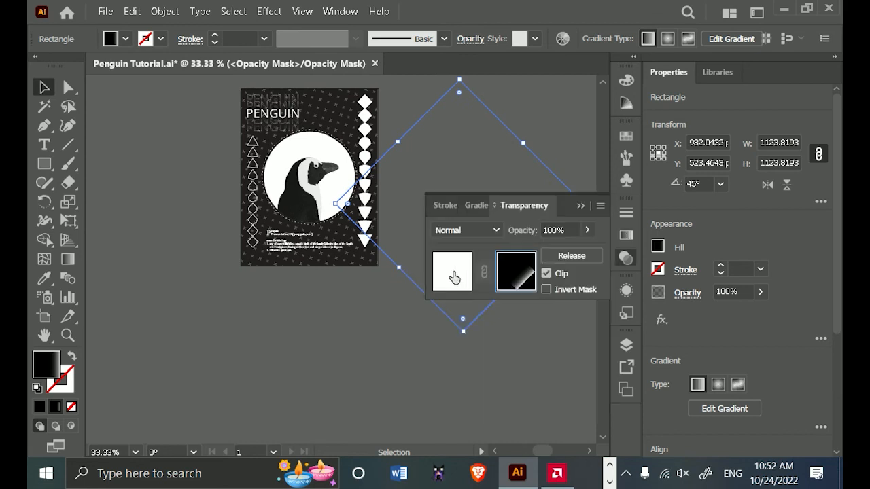
click(454, 275)
click(581, 205)
Enlarge the masked grid to about 706 pt wide, place it over the poster and deselect it.
click(497, 238)
drag(517, 266, 416, 262)
click(544, 364)
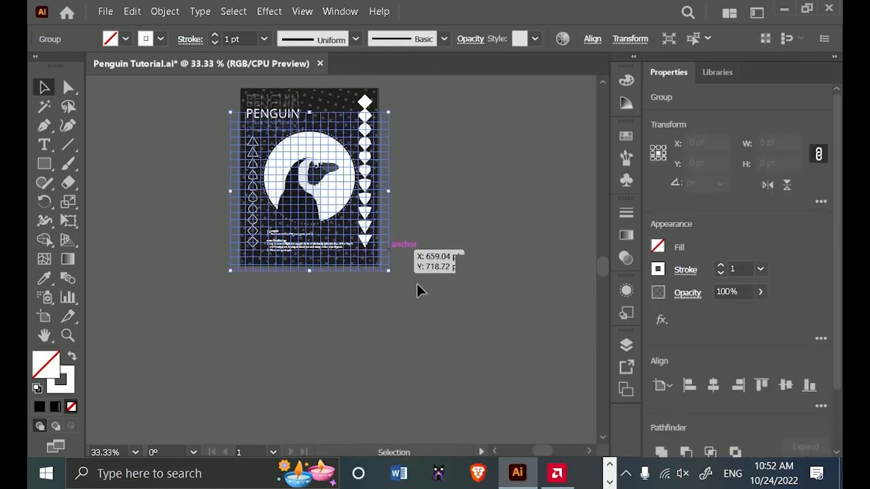
click(418, 291)
Nudge the masked grid left and slightly up to align its lines with the poster's lower-right corner, and deselect it.
scroll(418, 291, up, 2)
scroll(448, 231, up, 1)
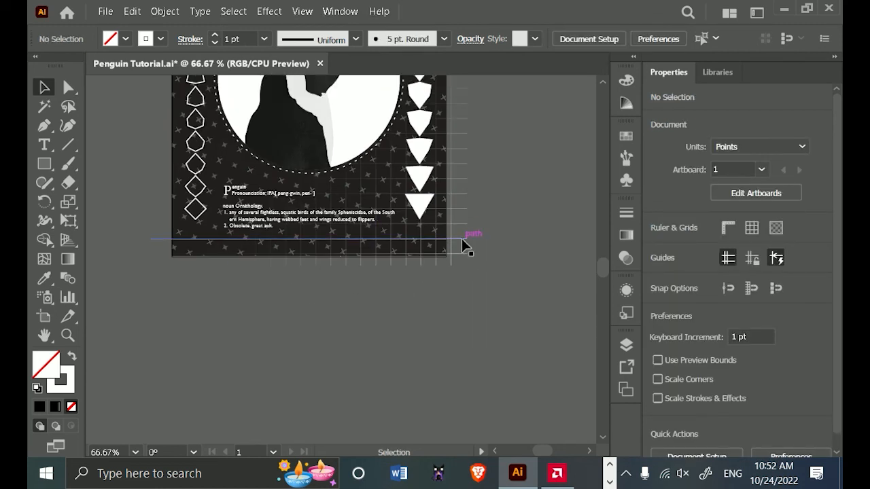
click(461, 238)
key(Left)
key(Left)
key(Left)
key(Left)
key(Left)
key(Left)
key(Left)
key(Left)
key(Left)
key(Left)
key(Left)
key(Left)
key(Left)
key(Left)
key(Left)
key(Left)
key(Left)
key(Left)
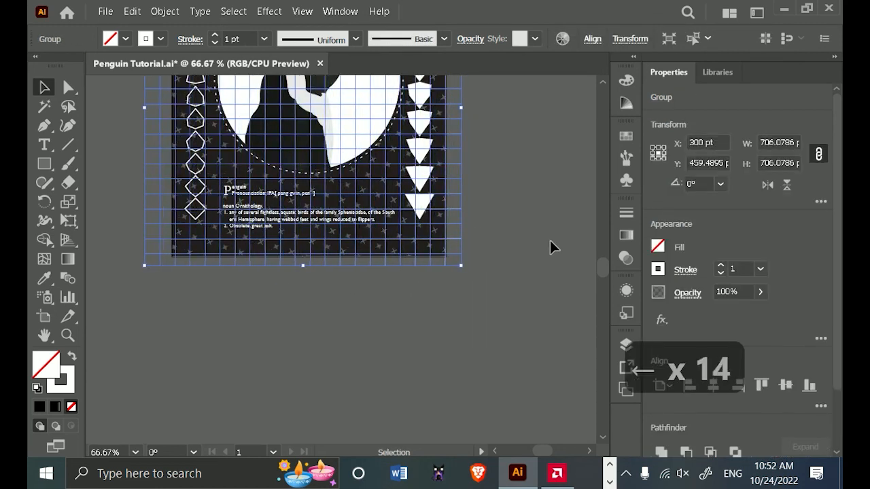
key(Up)
key(Up)
key(Left)
key(Left)
key(Left)
key(Left)
key(Left)
key(Left)
key(Left)
key(Up)
key(Up)
key(Up)
key(Up)
key(Up)
key(Up)
key(Up)
key(Up)
key(Up)
key(Up)
key(Up)
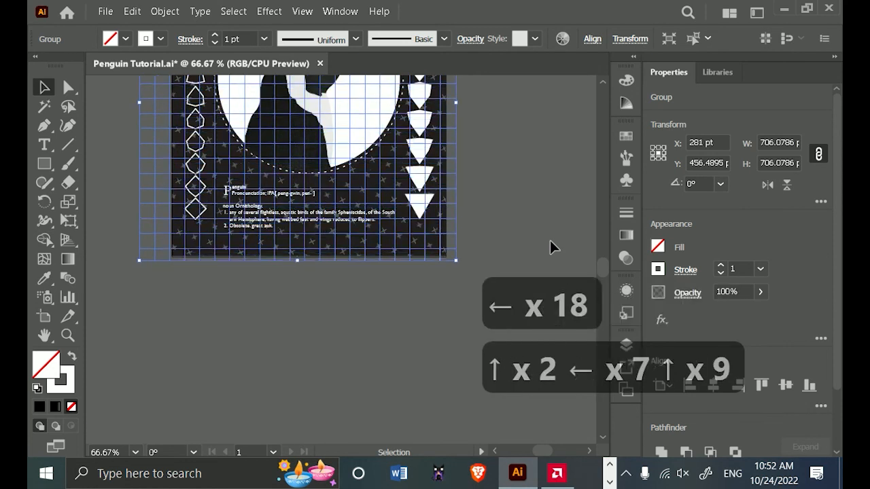
key(Left)
key(Left)
key(Left)
key(Down)
key(Down)
click(289, 278)
scroll(289, 277, up, 3)
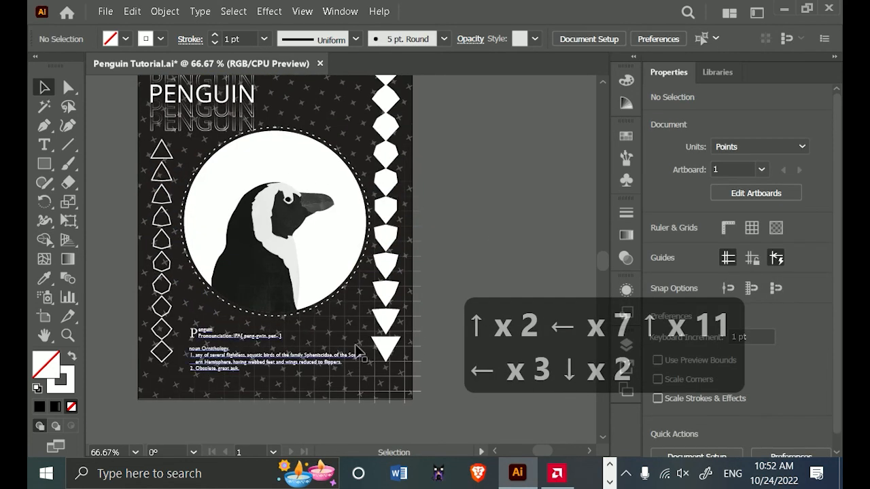
scroll(466, 172, down, 1)
scroll(490, 229, up, 1)
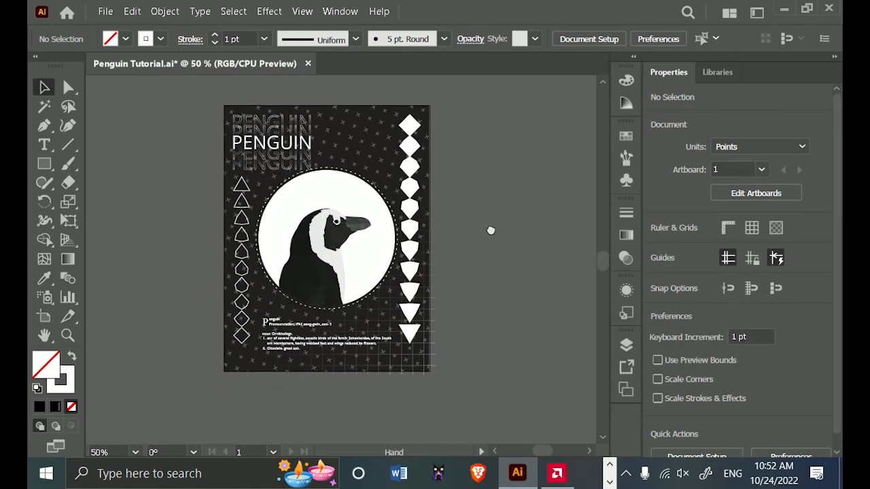
Draw a circle about 170 pt in diameter on the empty area beside the poster with the Ellipse tool.
drag(44, 164, 178, 242)
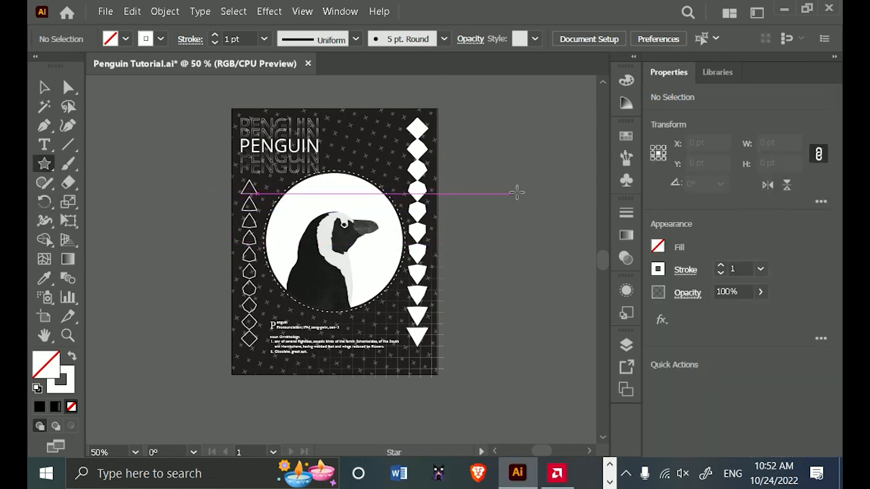
drag(45, 166, 102, 164)
drag(43, 169, 95, 201)
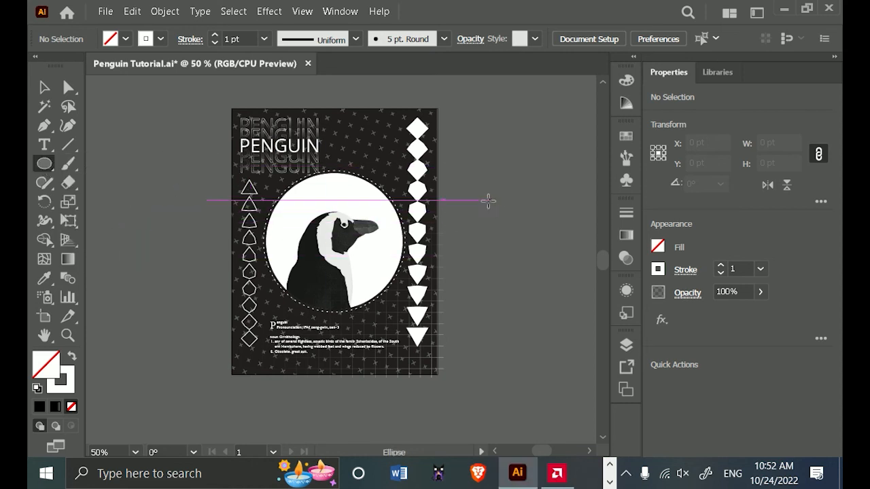
drag(486, 198, 520, 252)
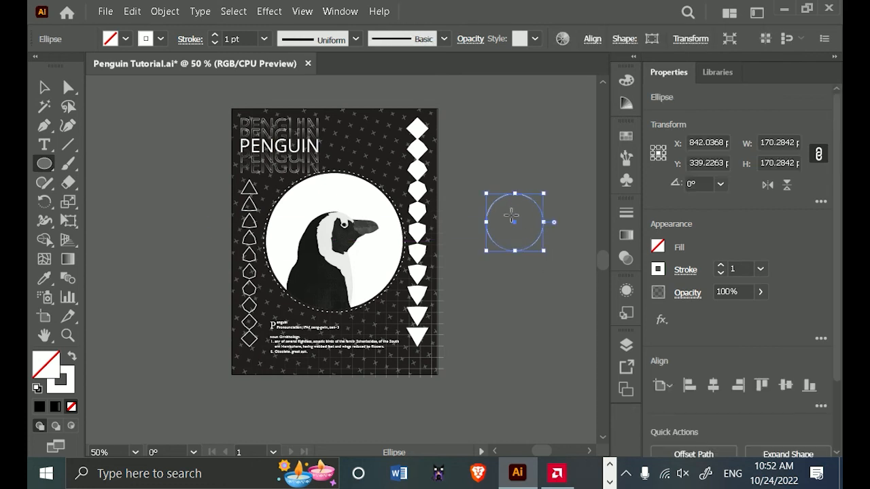
Remove the circle's stroke and fill it with the black swatch.
click(658, 271)
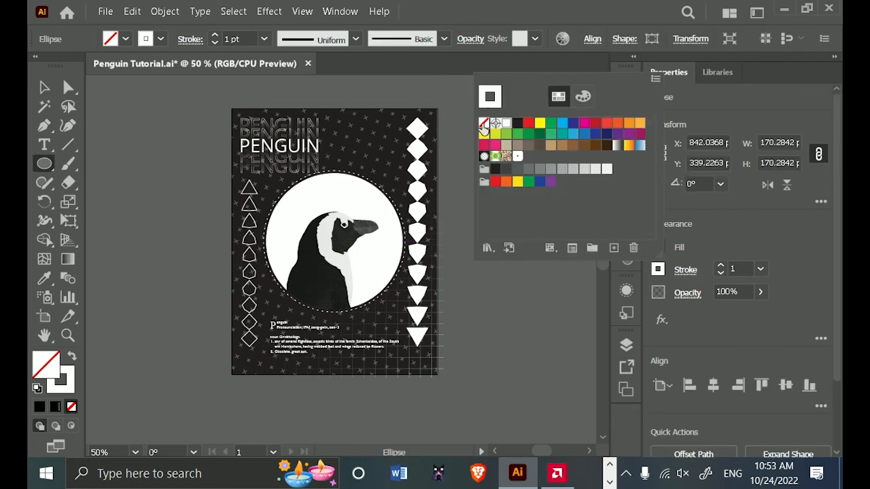
click(483, 126)
click(658, 248)
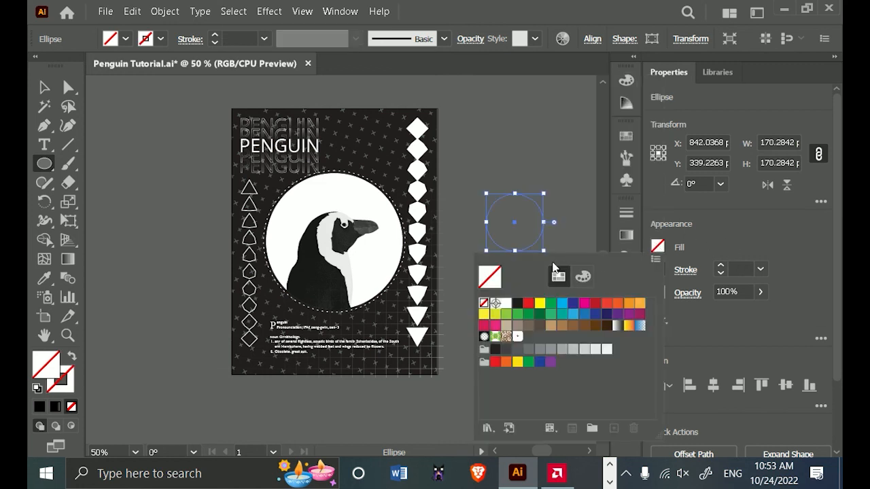
click(516, 304)
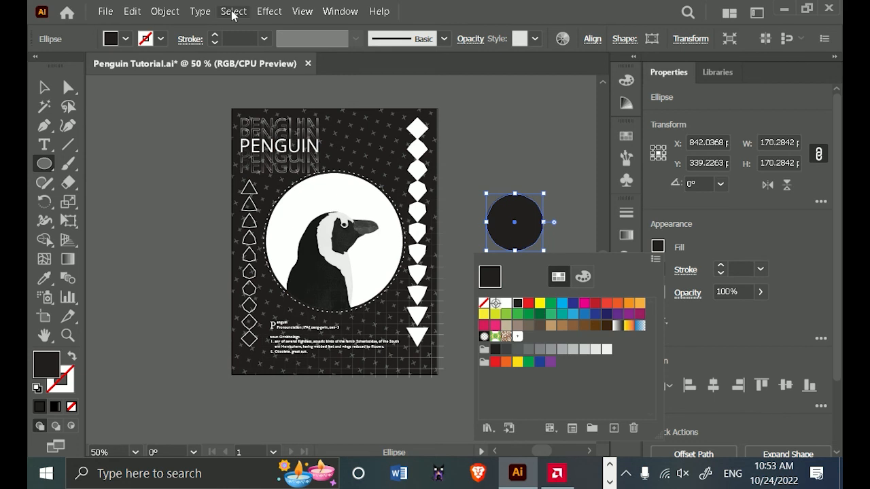
Bring up the Distort & Transform effects for the black circle.
click(289, 14)
mouse_move(261, 15)
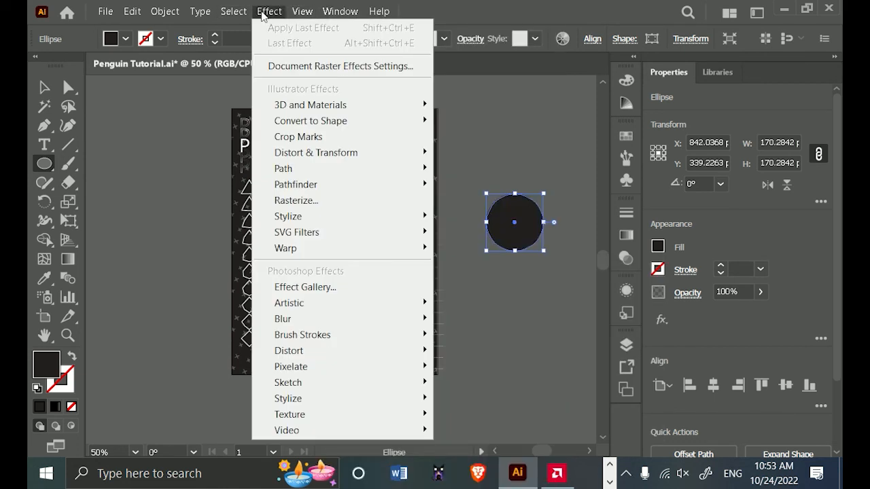
mouse_move(357, 160)
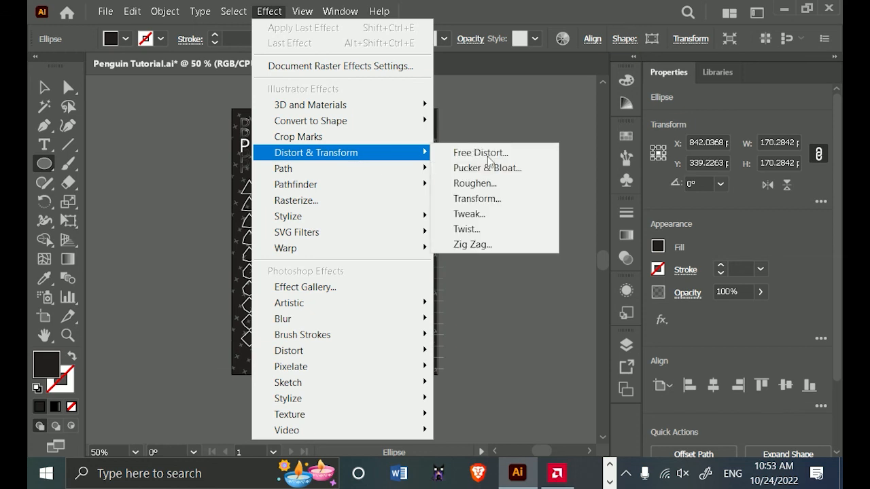
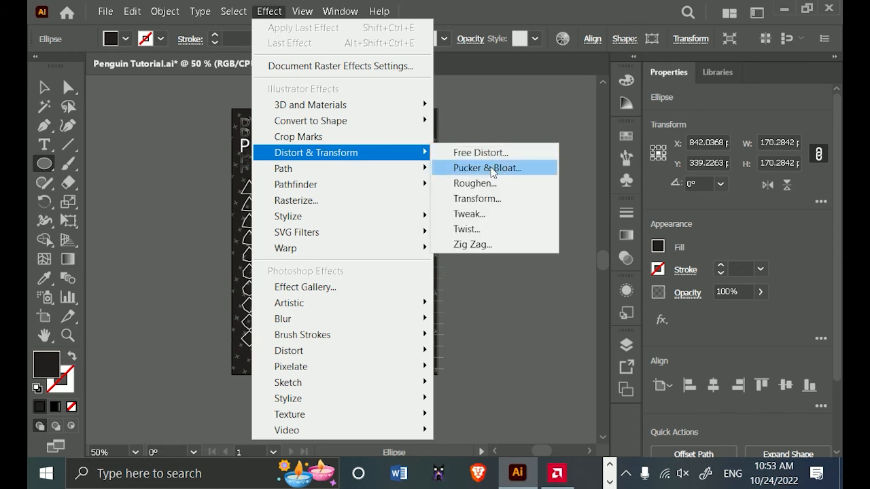
Apply a Pucker & Bloat effect of -81% to the black circle beside the artboard.
click(488, 168)
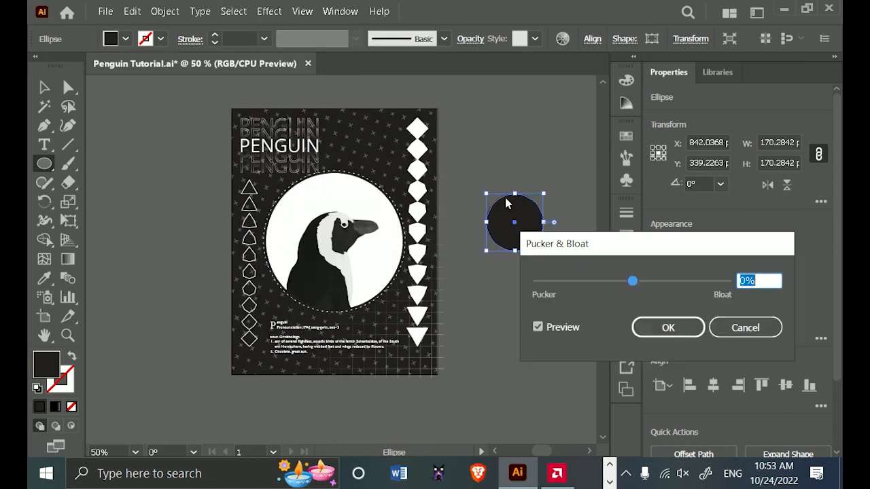
drag(630, 280, 595, 292)
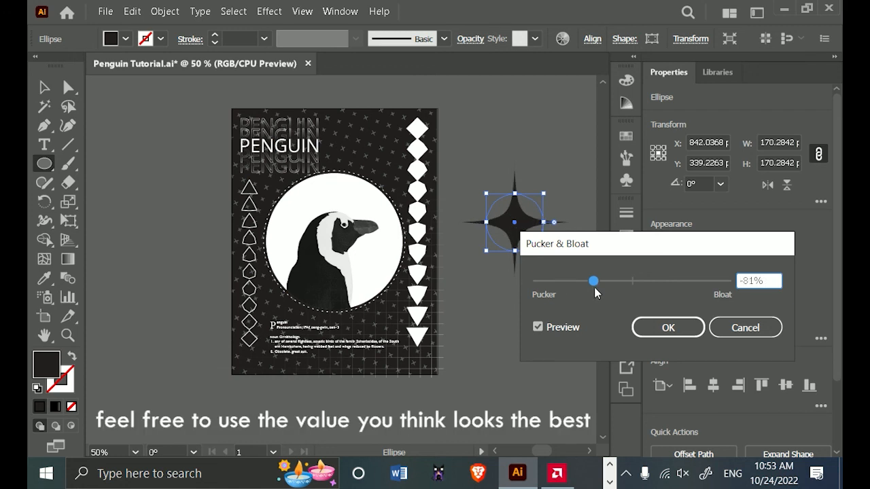
click(670, 327)
Scale the four-pointed star down to about 93 pt and rotate it 45°.
drag(549, 197, 518, 220)
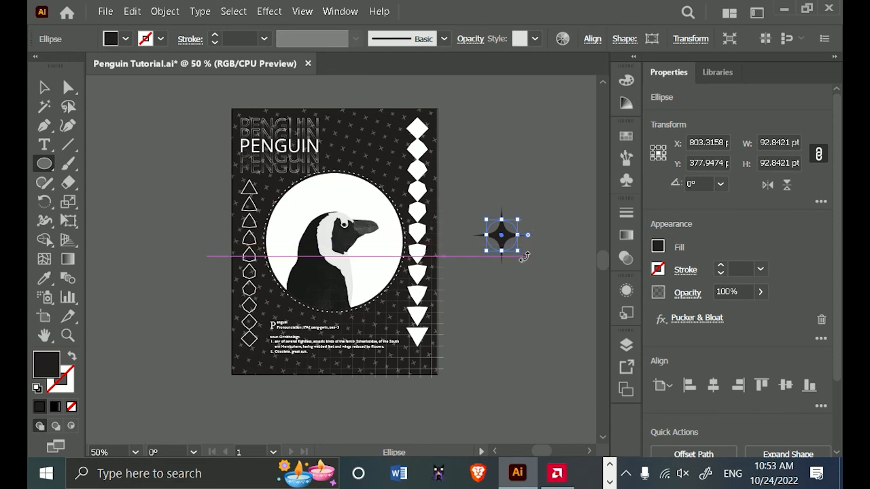
drag(524, 257, 547, 240)
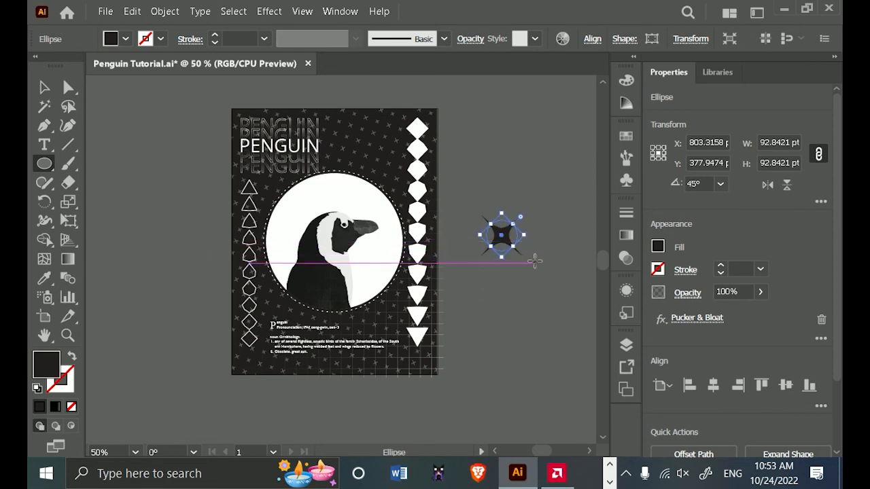
click(45, 88)
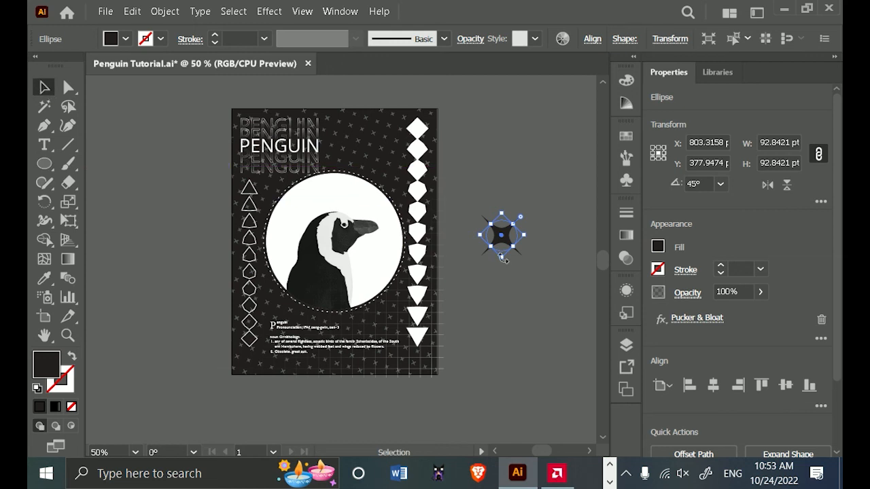
Move the star onto the upper edge of the white circle above the penguin's head.
scroll(515, 262, up, 1)
drag(503, 234, 306, 166)
click(567, 208)
scroll(314, 175, up, 2)
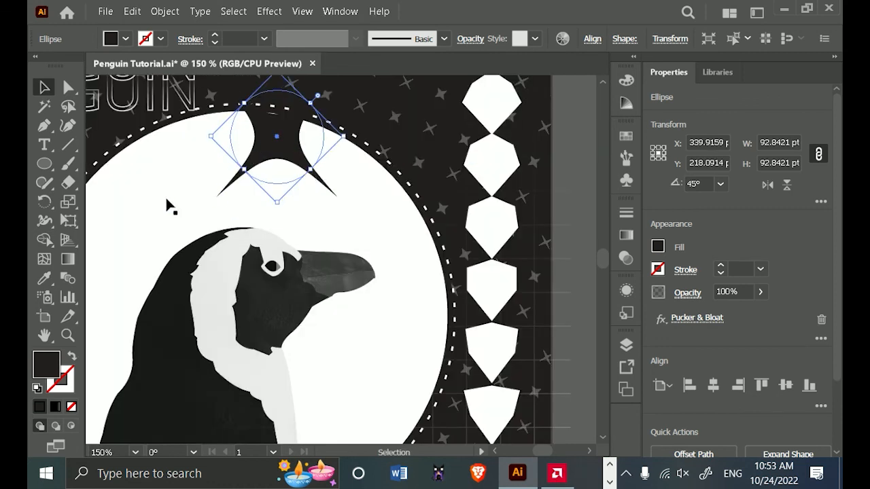
click(44, 278)
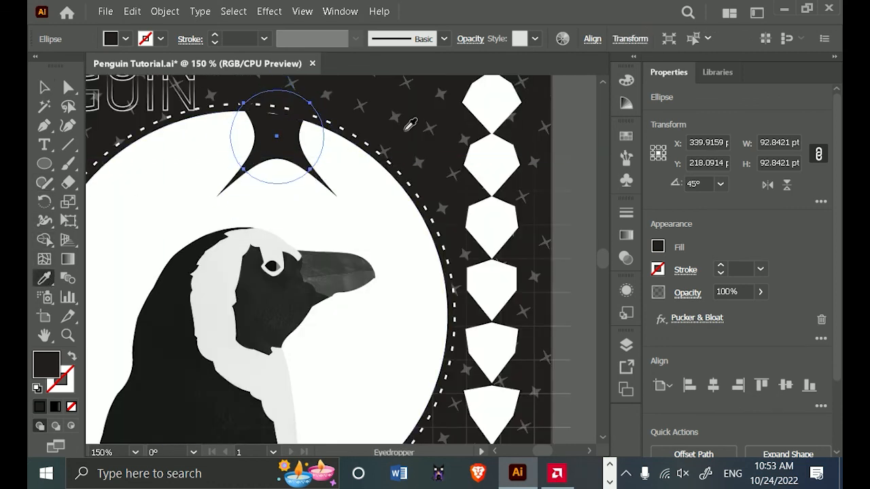
click(380, 148)
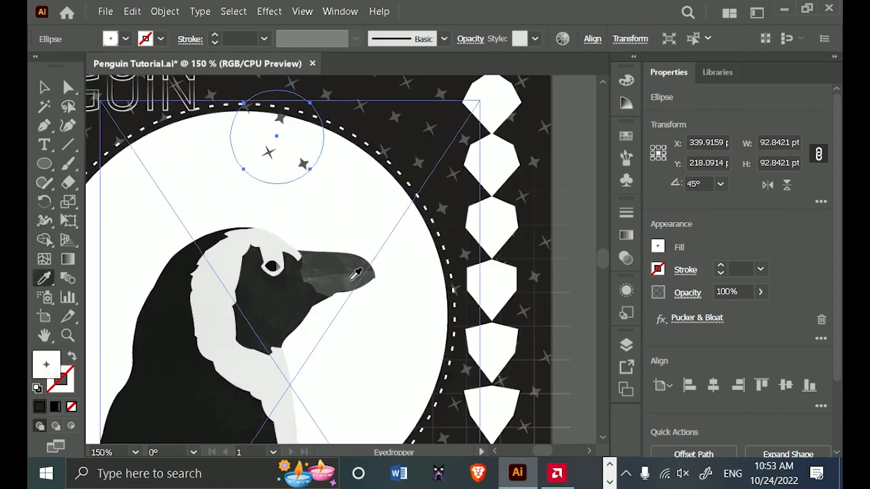
key(ctrl+z)
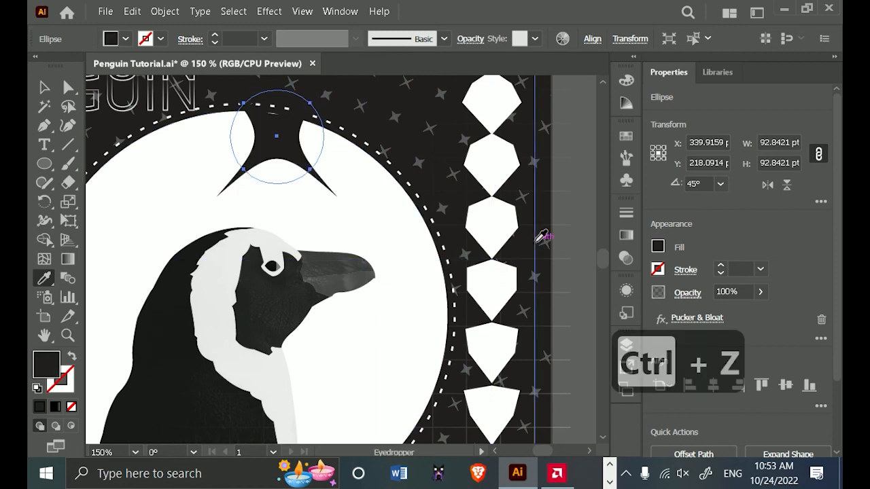
scroll(529, 241, down, 2)
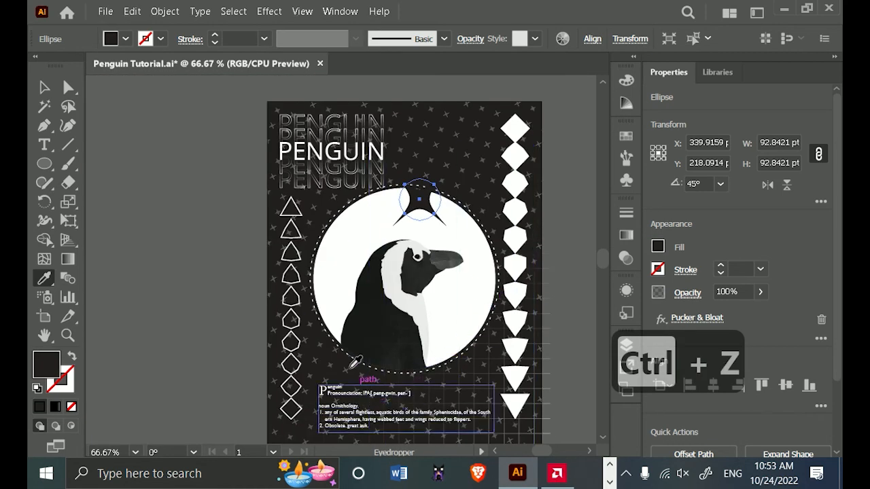
scroll(418, 238, up, 1)
scroll(486, 172, up, 1)
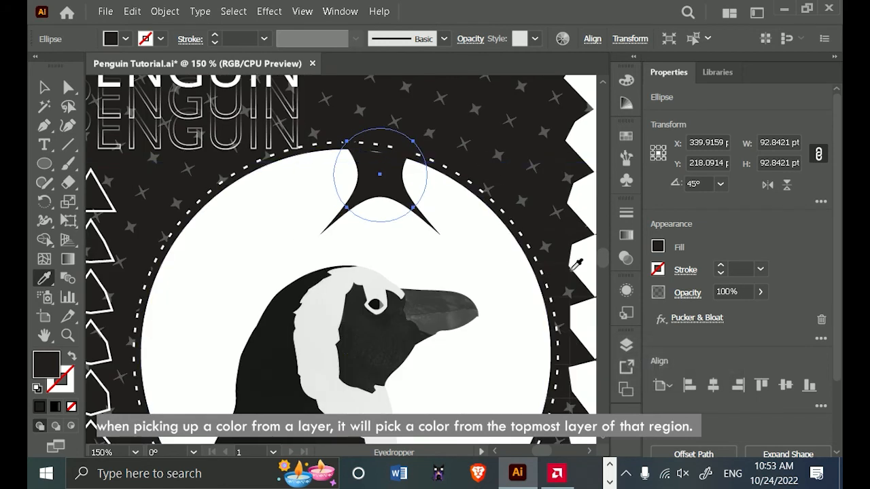
Hide the plus-pattern rectangle in the layers and try to sample the background colour onto the star.
click(627, 346)
scroll(578, 375, down, 1)
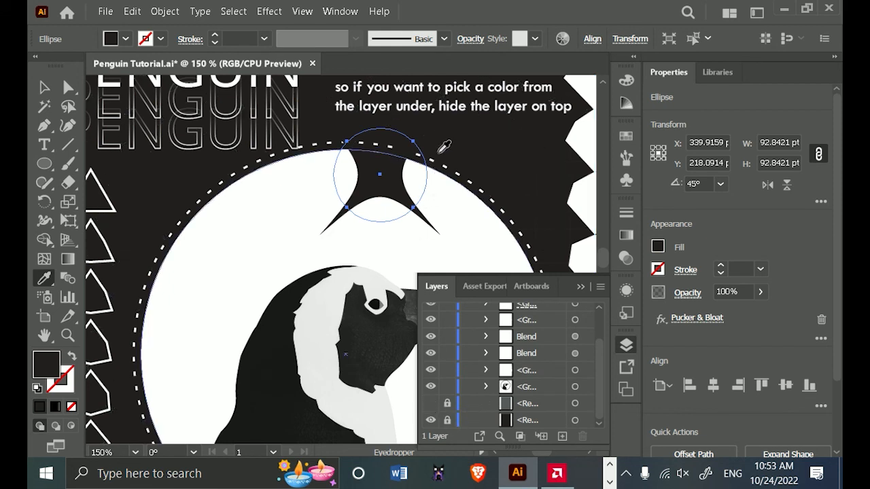
click(449, 127)
key(ctrl+z)
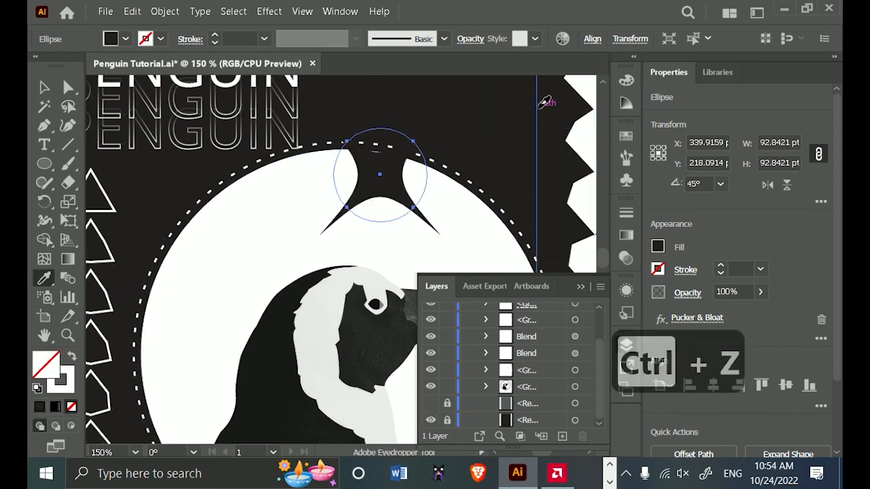
key(ctrl+z)
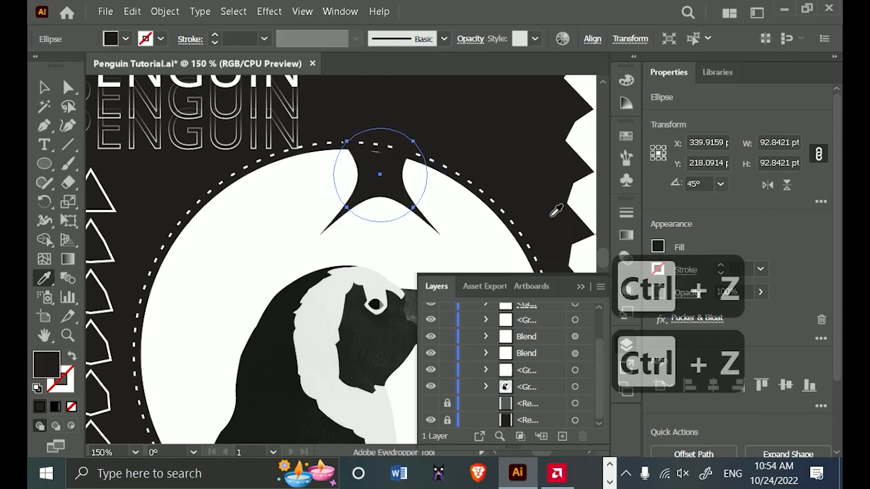
Unlock the hidden plus-pattern rectangle and deselect the star.
click(446, 404)
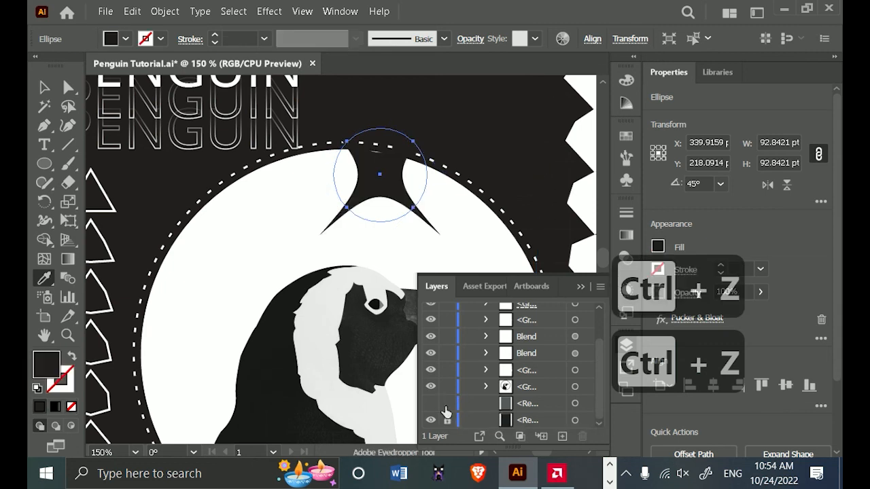
click(589, 422)
scroll(475, 185, down, 2)
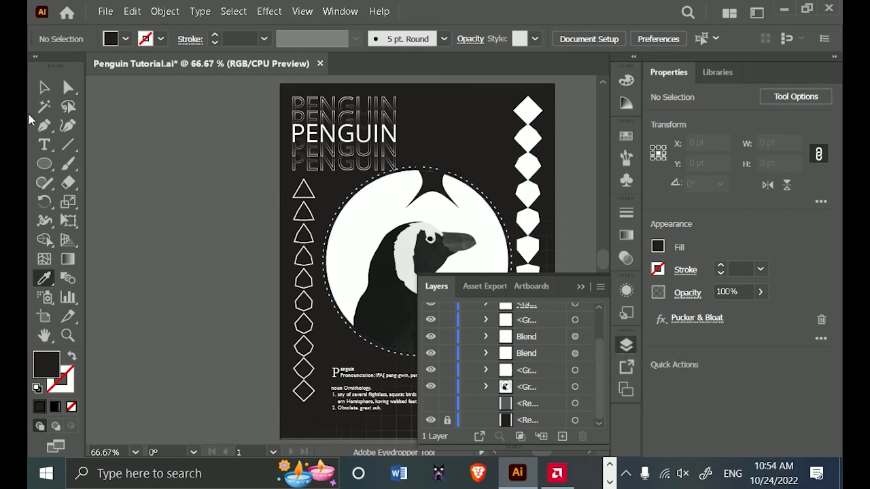
click(43, 87)
click(582, 287)
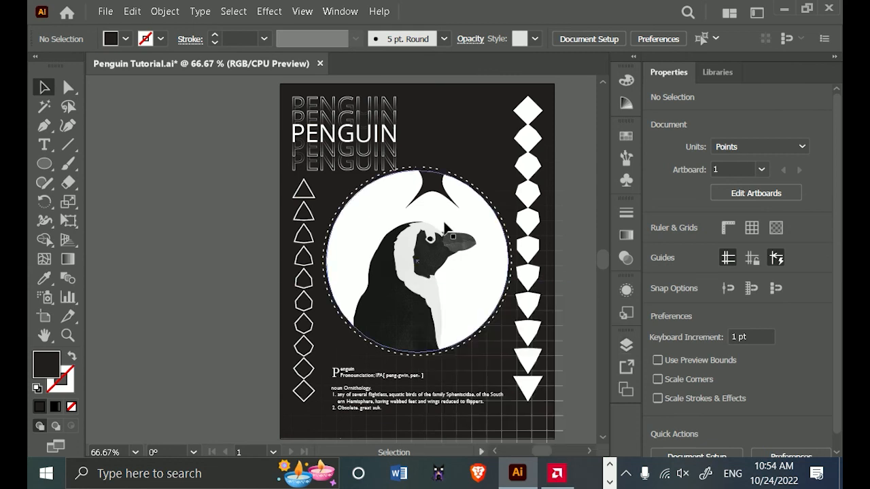
Scale the black star down slightly and place a smaller copy of it beside it on the circle's upper right edge.
scroll(445, 217, up, 2)
click(419, 146)
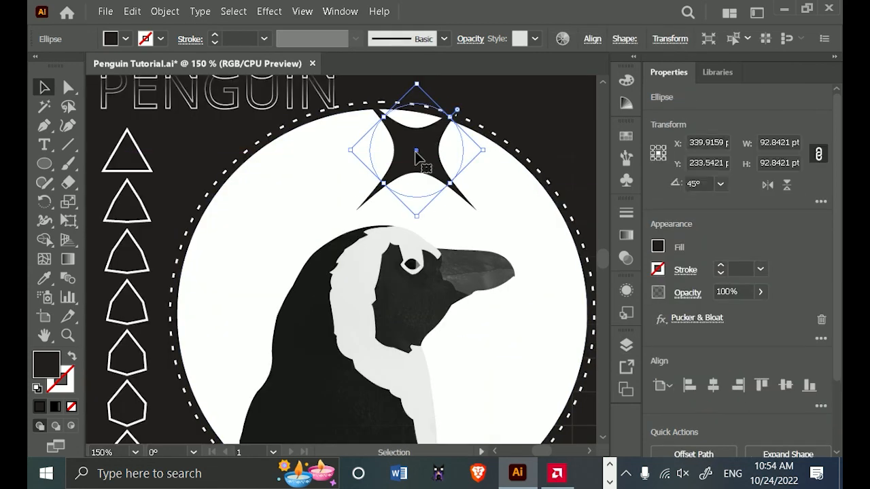
drag(452, 184, 438, 170)
drag(414, 137, 455, 151)
drag(356, 208, 370, 200)
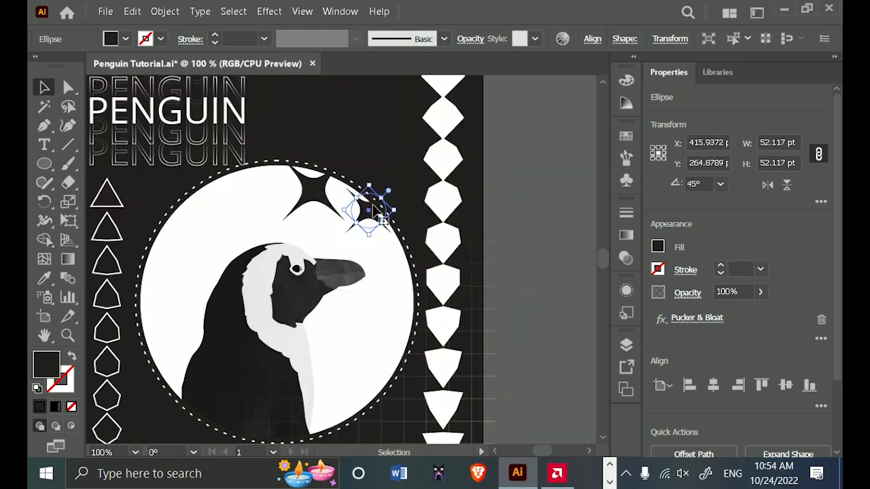
click(524, 234)
Nudge the smaller black star 3 pt to the right and 3 pt down.
key(Right)
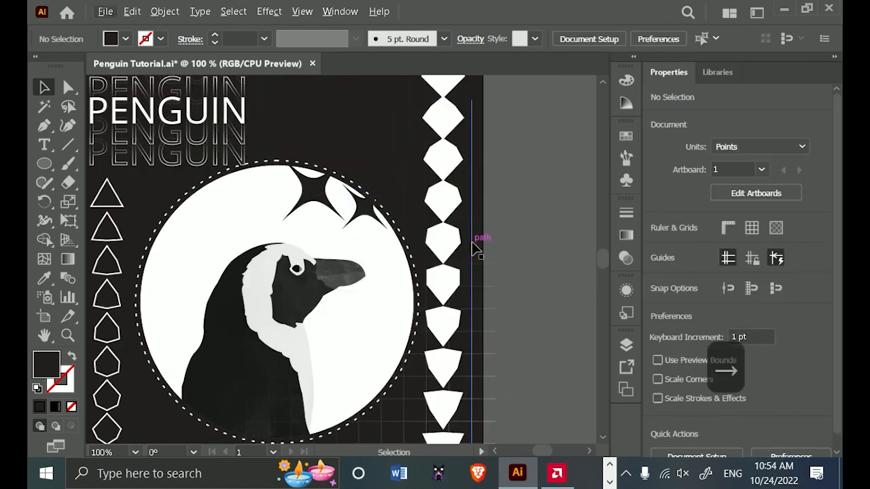
click(372, 204)
key(Right)
key(Down)
key(Right)
key(Right)
key(Down)
key(Down)
scroll(533, 203, down, 1)
click(531, 204)
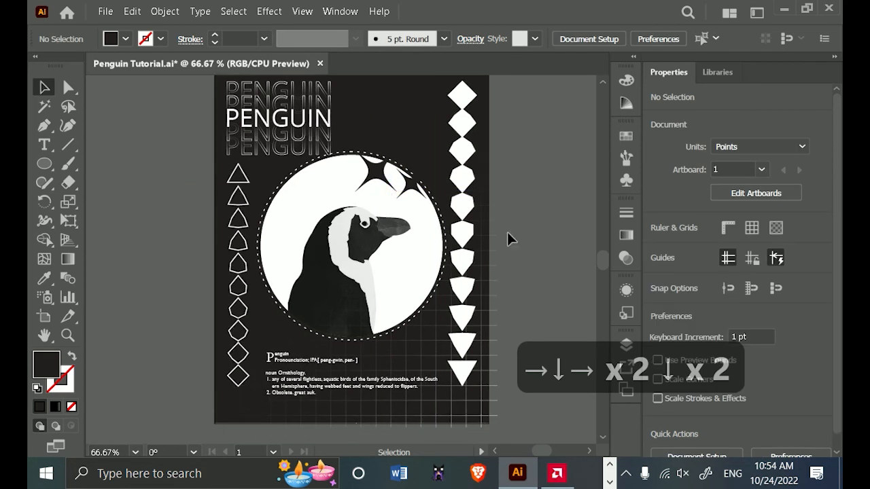
Copy the larger star to the circle's lower left edge and fill the copy with white.
scroll(507, 232, right, 1)
drag(340, 147, 231, 298)
click(658, 247)
click(510, 309)
click(518, 338)
Make the plus-pattern rectangle visible again in the layers.
click(627, 345)
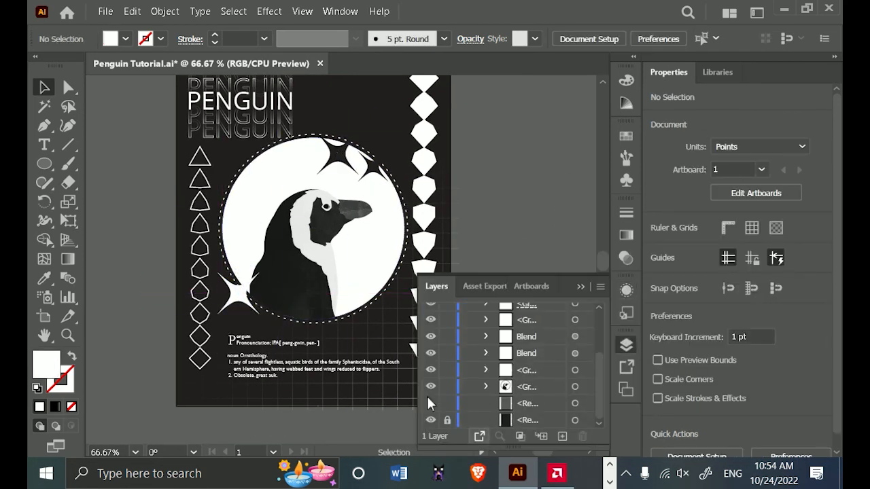
click(430, 402)
click(583, 287)
Add two smaller copies of the white star around it at the circle's lower left edge.
scroll(266, 283, up, 2)
drag(294, 230, 361, 253)
drag(361, 302, 361, 278)
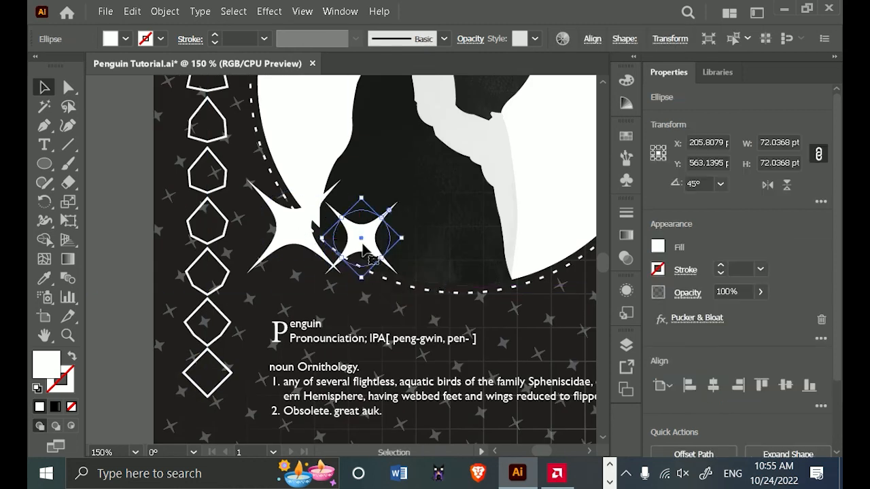
mouse_move(362, 238)
mouse_down()
mouse_move(314, 276)
mouse_move(364, 240)
mouse_move(389, 240)
mouse_move(353, 229)
mouse_move(361, 231)
mouse_up()
scroll(409, 306, down, 2)
click(495, 322)
drag(497, 322, 425, 367)
scroll(382, 292, down, 1)
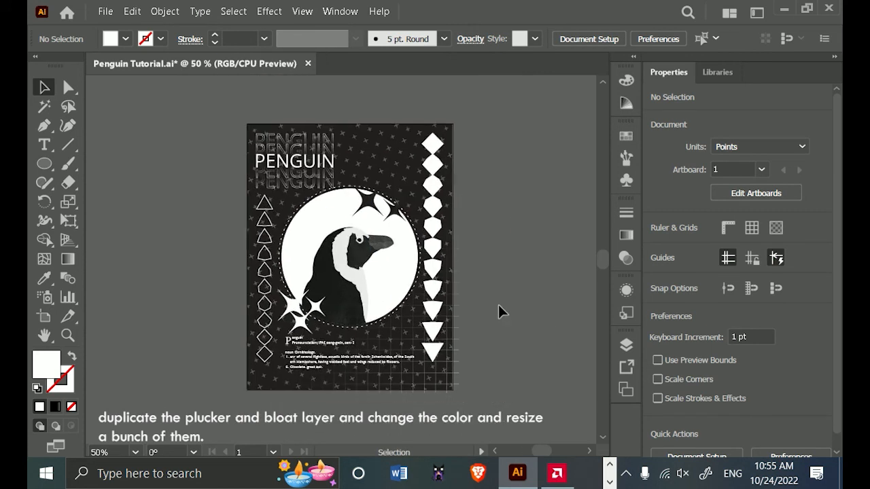
Lock the plus-pattern rectangle in the layers.
click(626, 345)
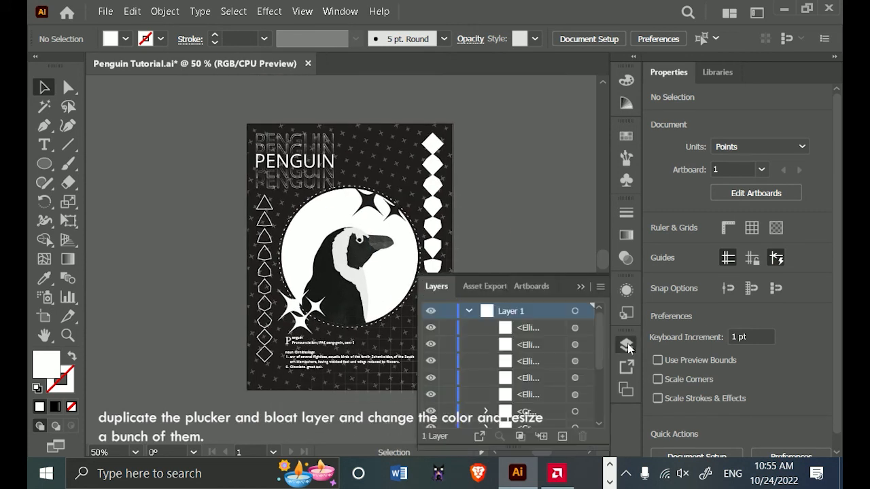
scroll(514, 373, down, 1)
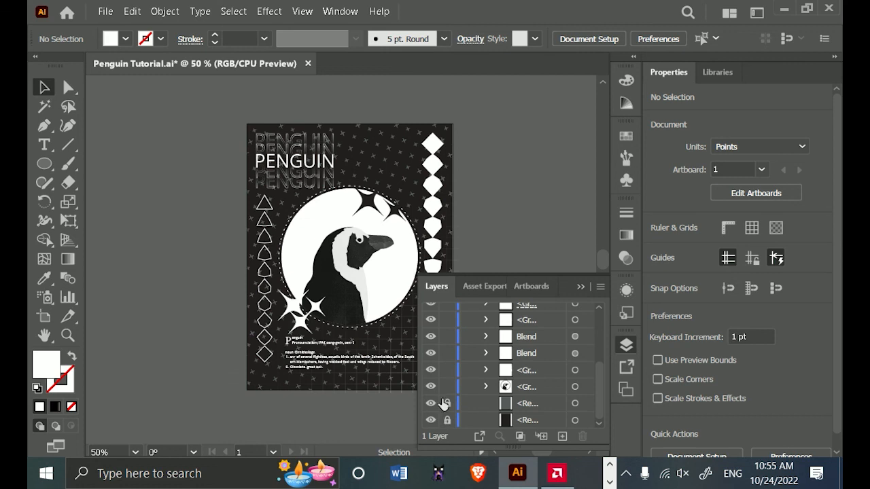
click(585, 282)
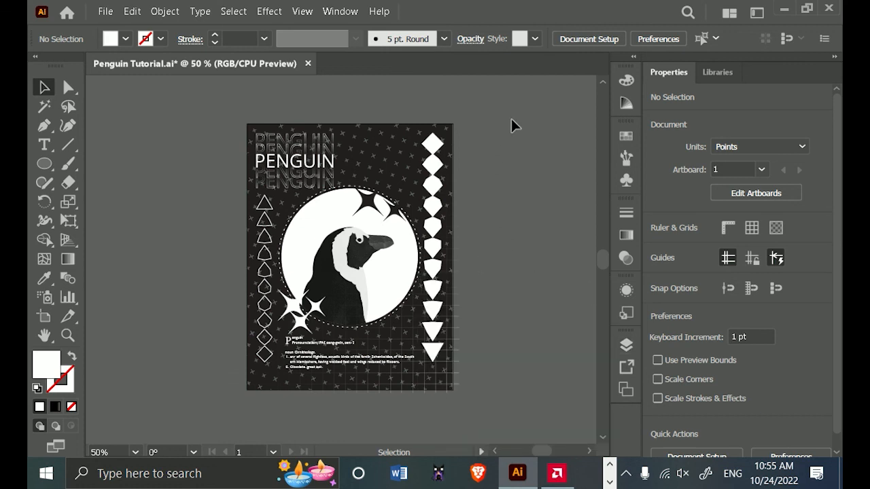
key(ctrl+a)
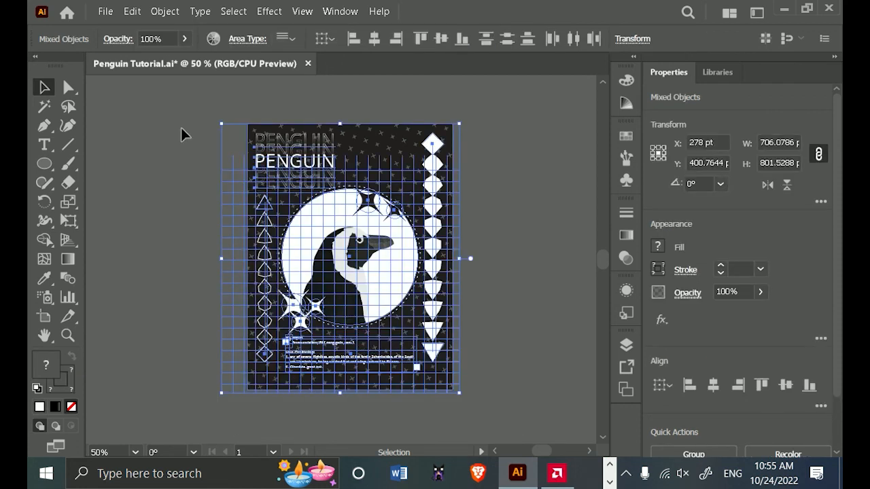
click(213, 39)
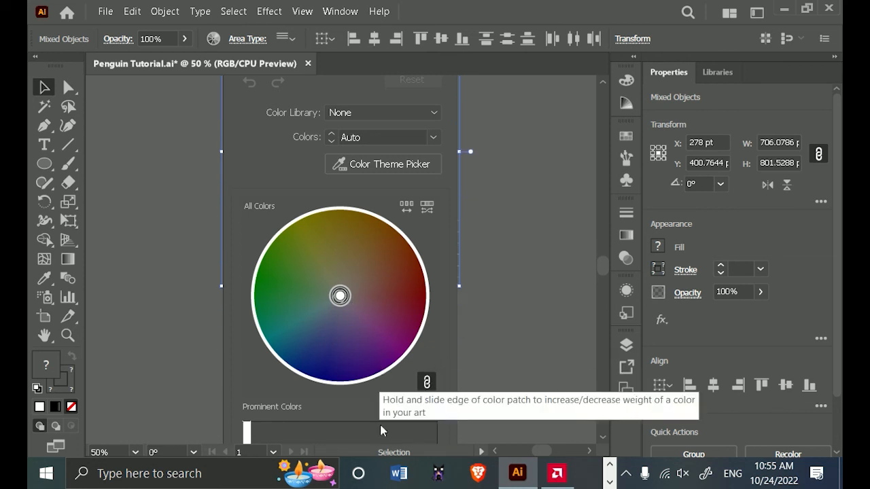
scroll(422, 206, up, 3)
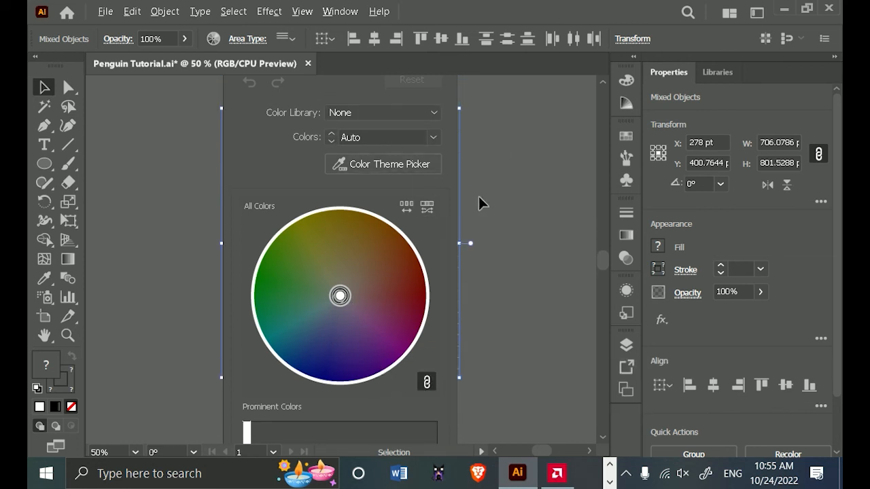
key(ctrl+minus)
key(ctrl+minus)
key(ctrl+minus)
click(536, 231)
key(ctrl+minus)
key(ctrl+a)
click(213, 39)
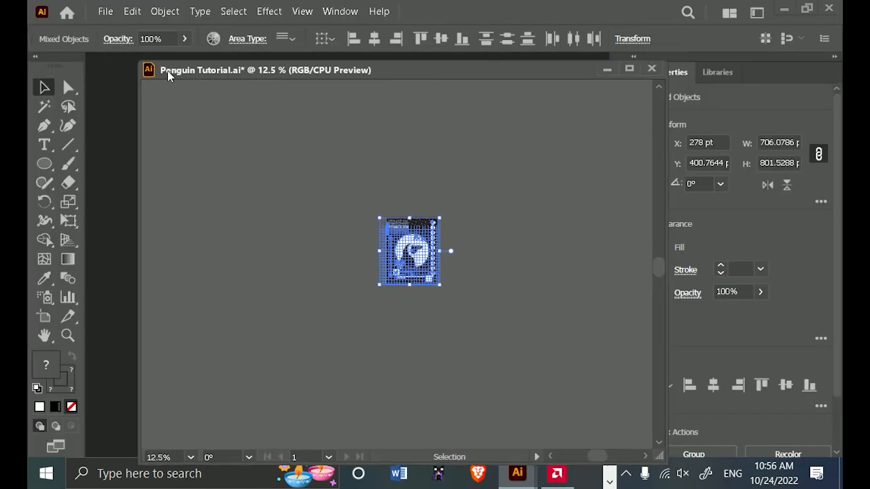
click(214, 39)
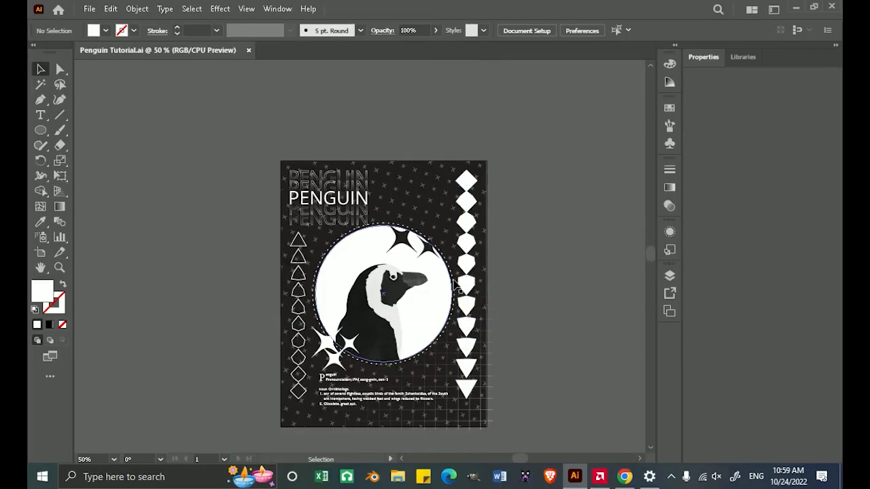
scroll(540, 258, down, 2)
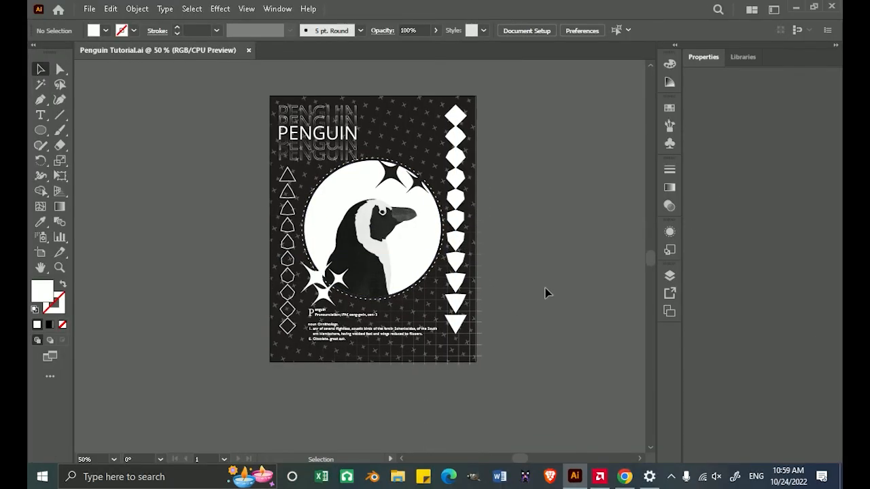
Select the whole poster artwork, open the advanced Recolor Artwork options and save the artwork colors as a color group.
drag(527, 74, 225, 390)
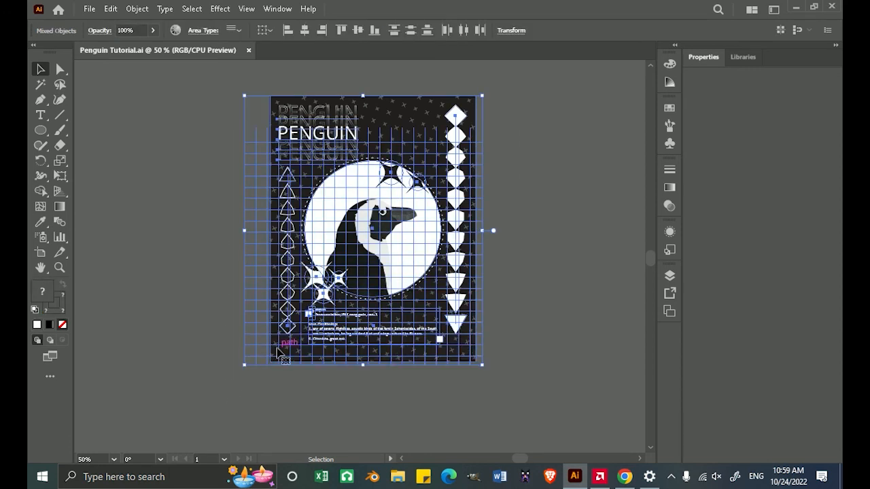
click(176, 30)
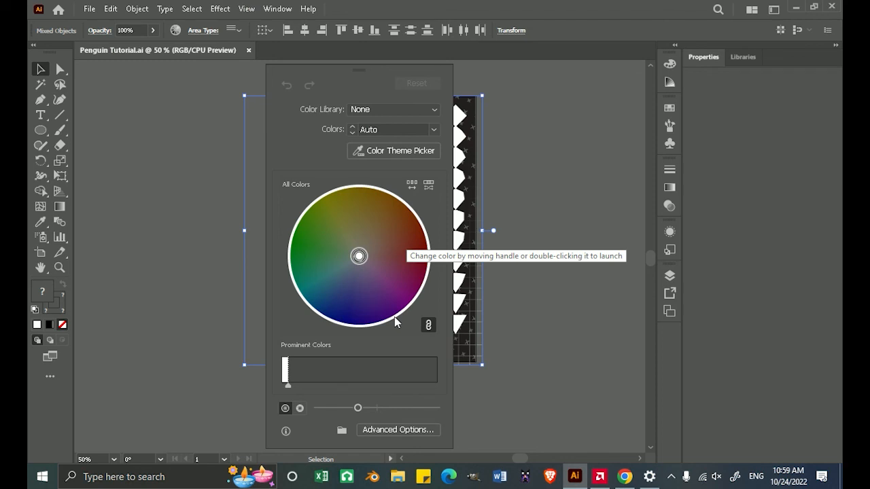
click(402, 431)
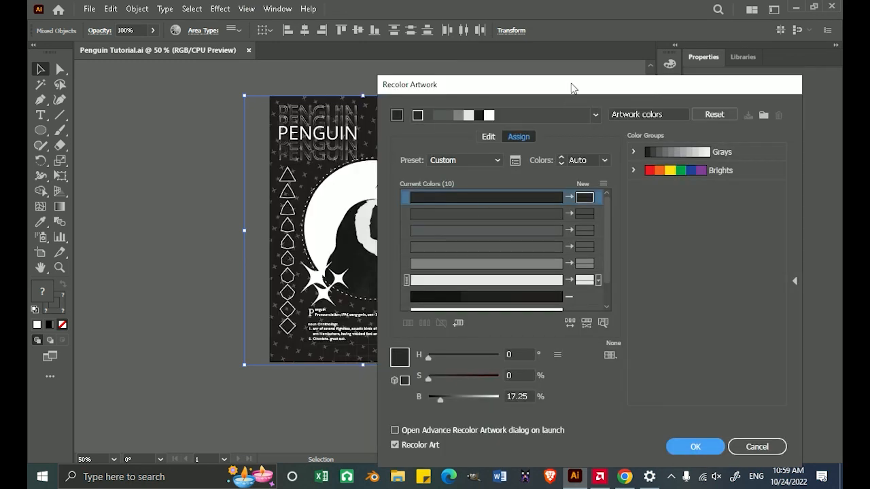
drag(571, 87, 388, 67)
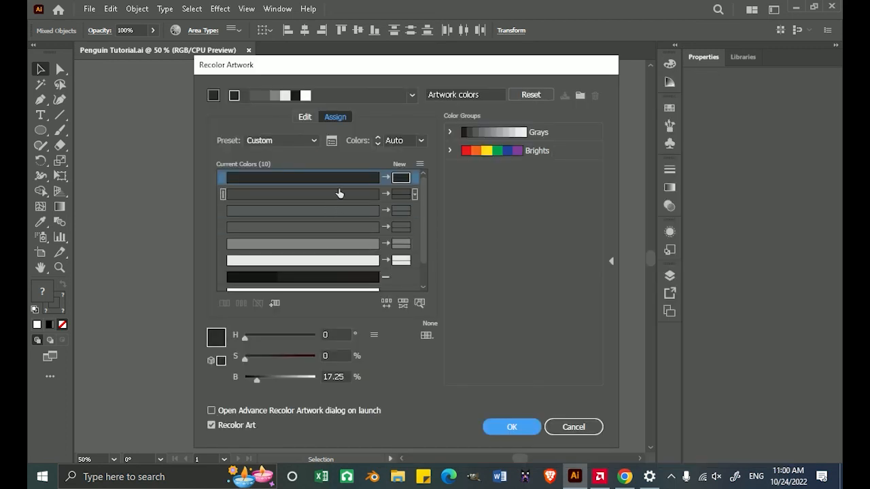
click(581, 96)
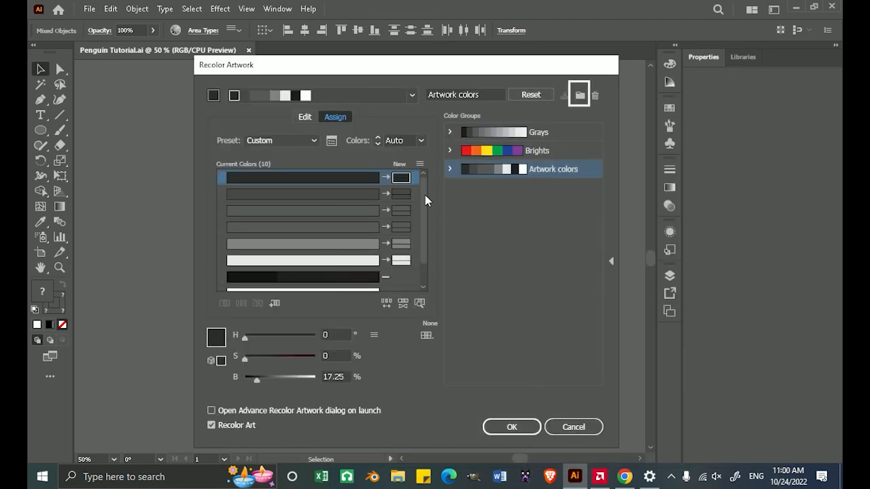
drag(426, 69, 587, 75)
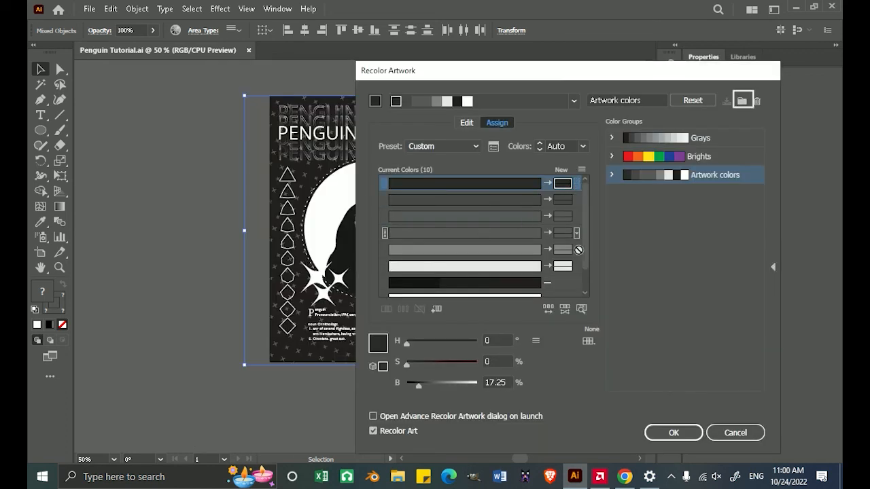
Try swapping the dark gray and light gray replacement colors and adding new colors for the black and white rows.
drag(565, 272, 563, 271)
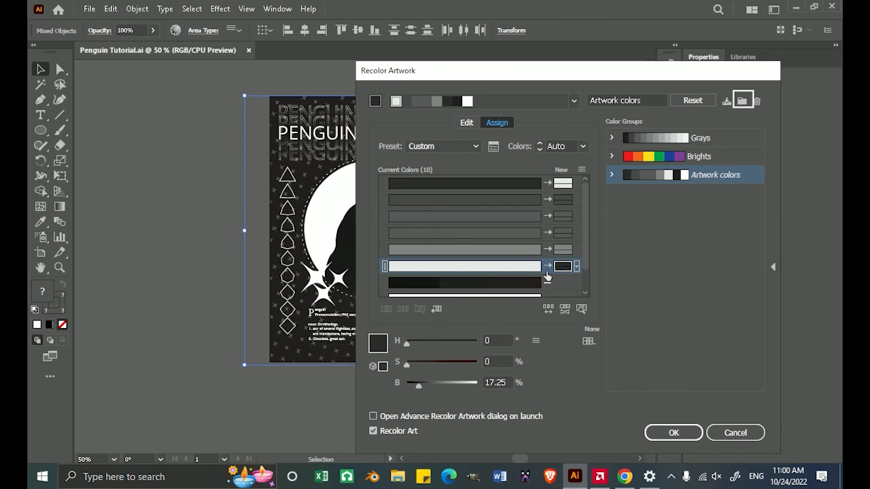
scroll(554, 279, down, 2)
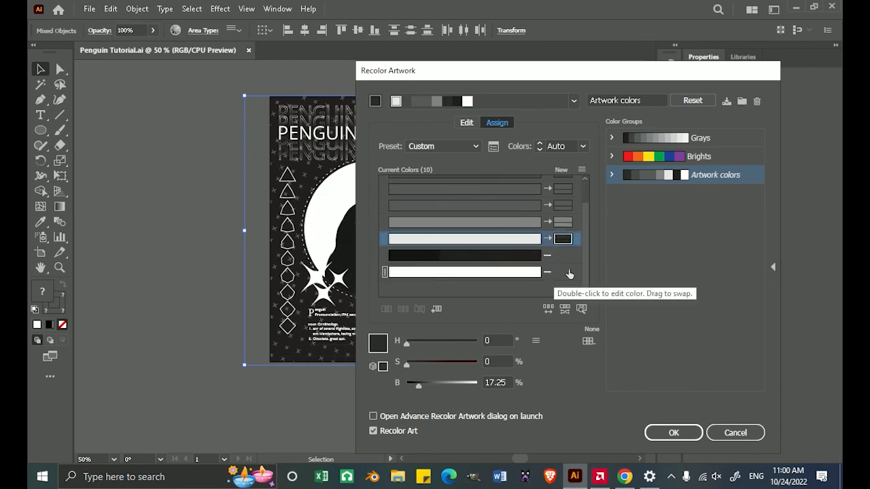
double_click(562, 257)
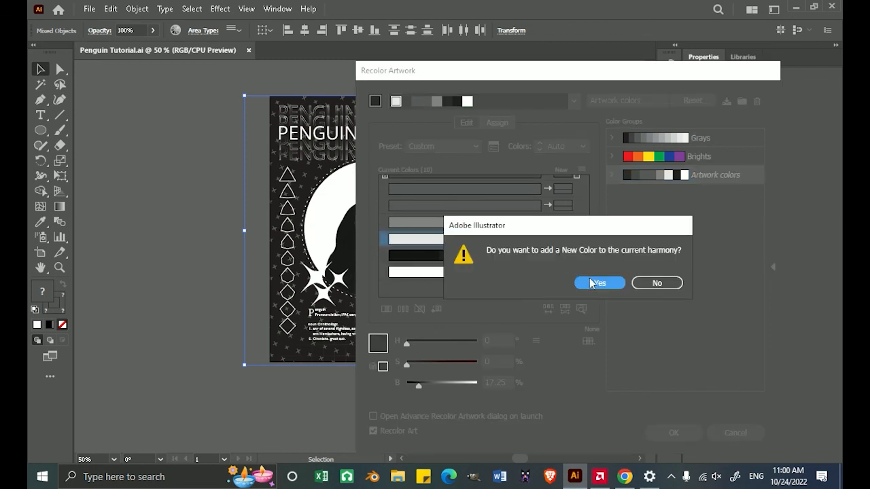
click(590, 280)
double_click(565, 272)
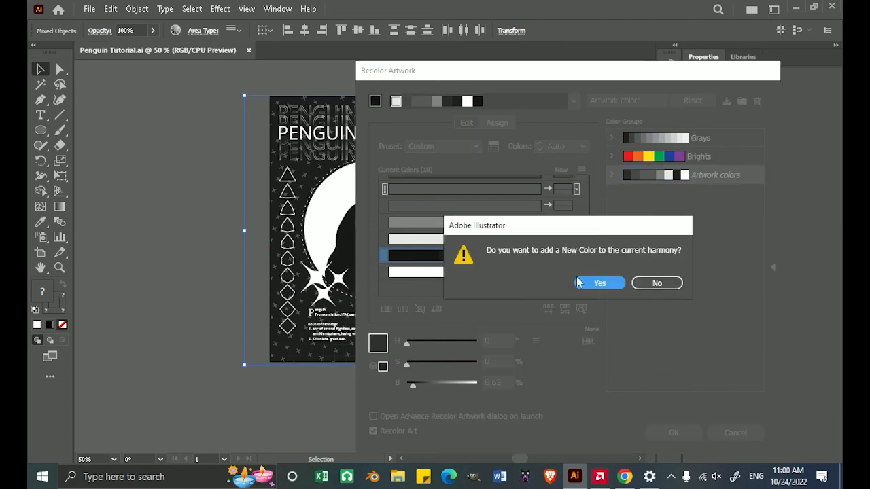
click(589, 286)
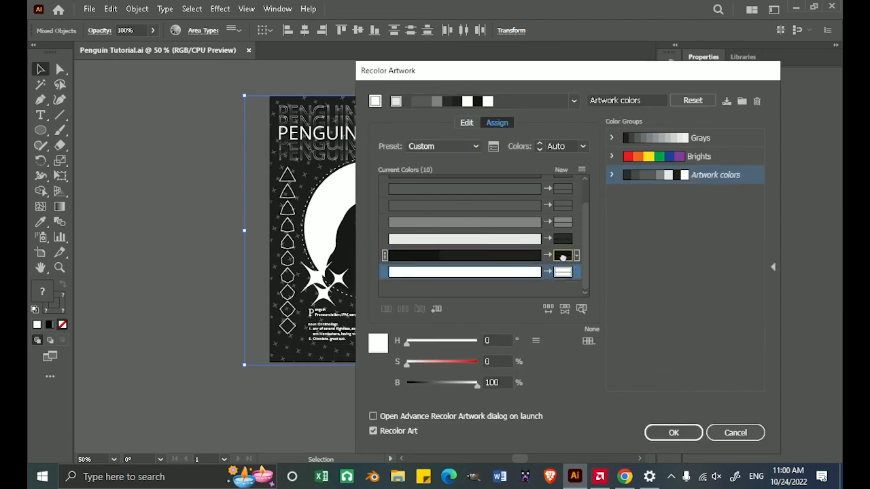
Try inverting the poster by swapping the black and white replacement colors, and cancel the recoloring.
drag(563, 257, 564, 274)
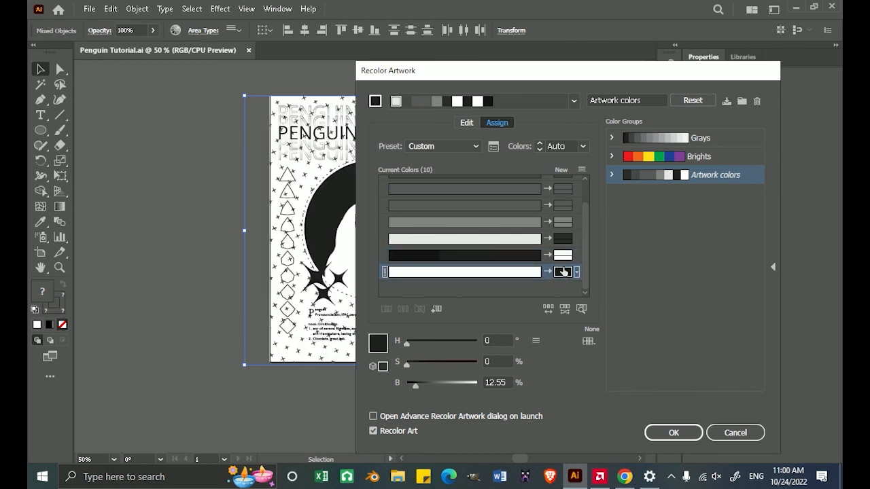
drag(571, 75, 621, 71)
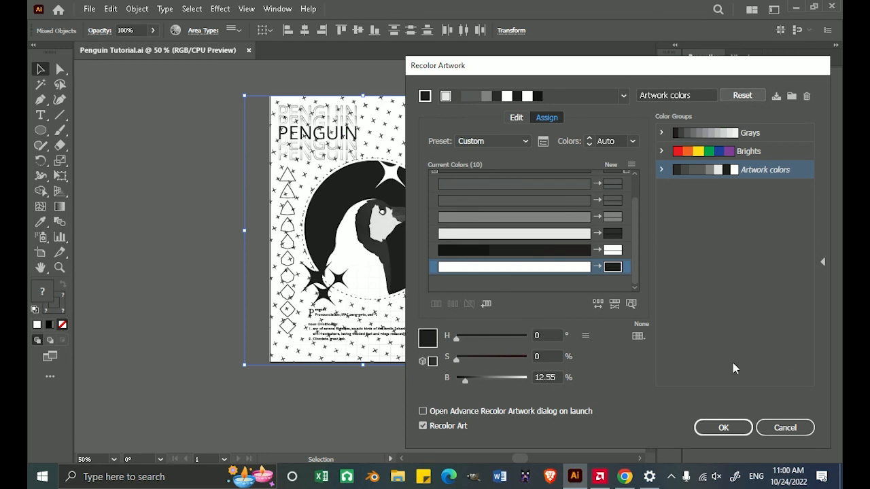
click(786, 427)
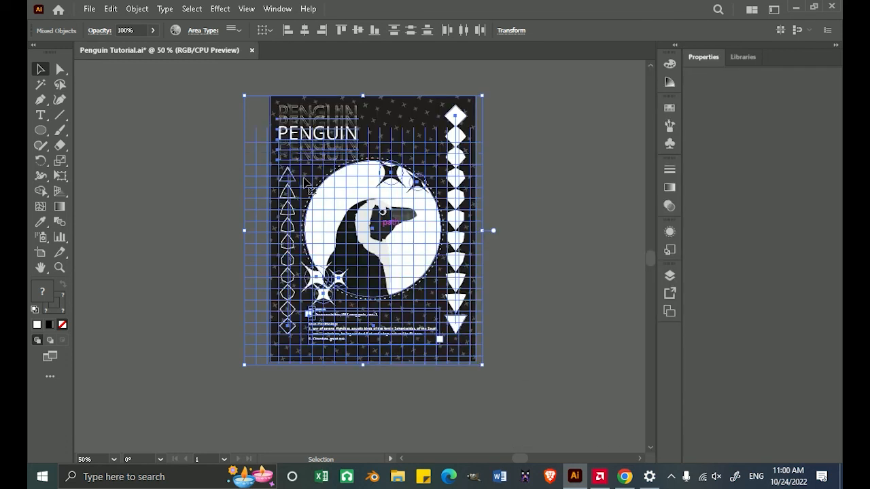
Reopen the advanced Recolor Artwork options and add new colors for the black and white rows to the current harmony.
click(175, 30)
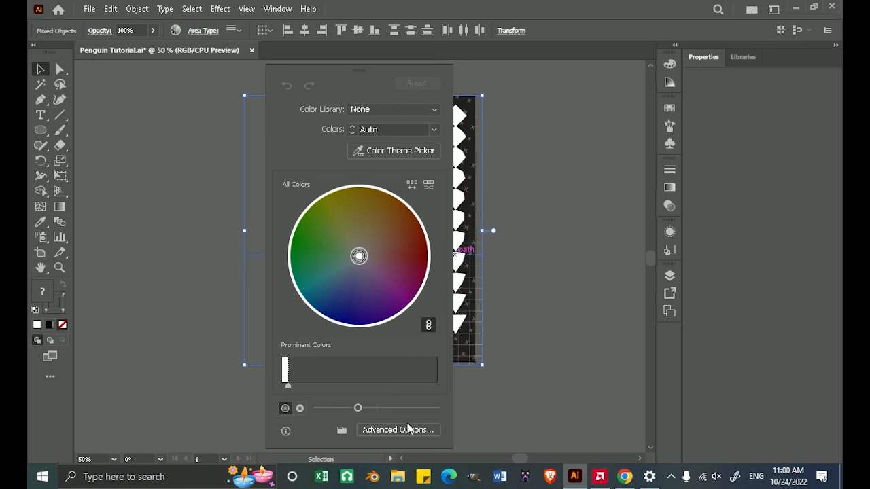
click(398, 430)
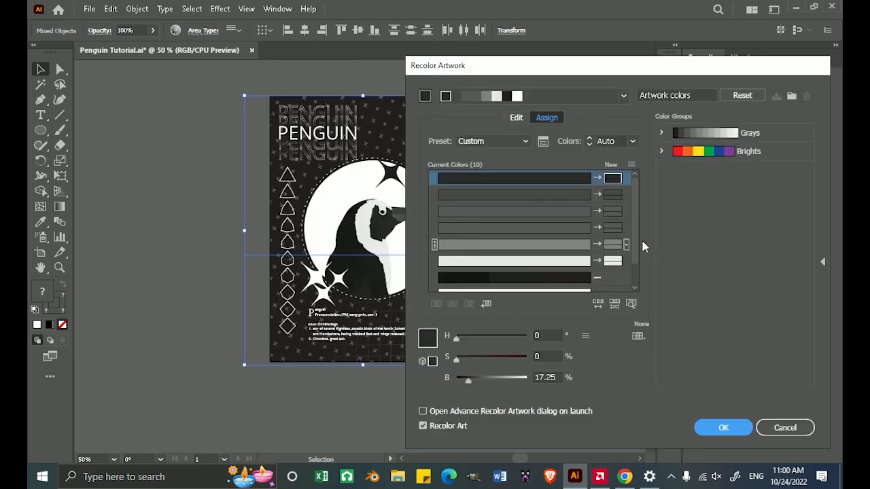
scroll(638, 238, down, 2)
click(618, 247)
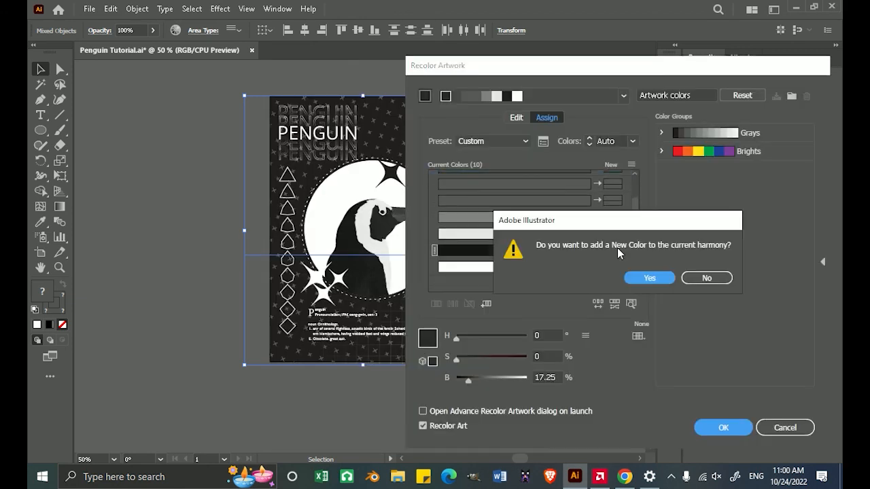
click(646, 278)
click(644, 278)
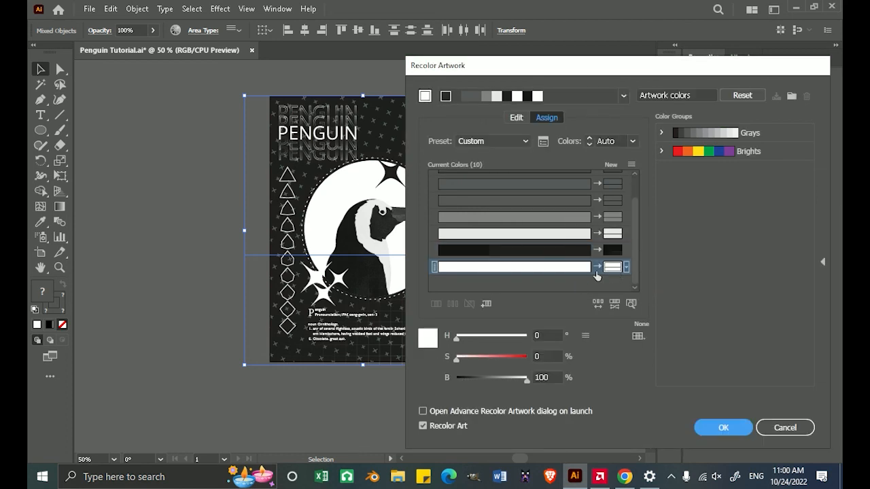
Try replacing the artwork's white with the dark blue 124F6D.
double_click(613, 267)
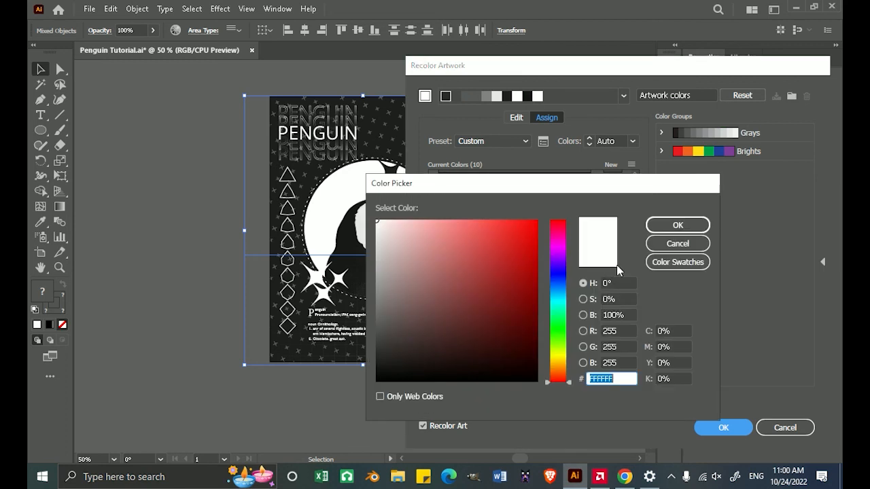
mouse_move(565, 296)
mouse_down()
mouse_move(565, 281)
mouse_move(565, 292)
mouse_up()
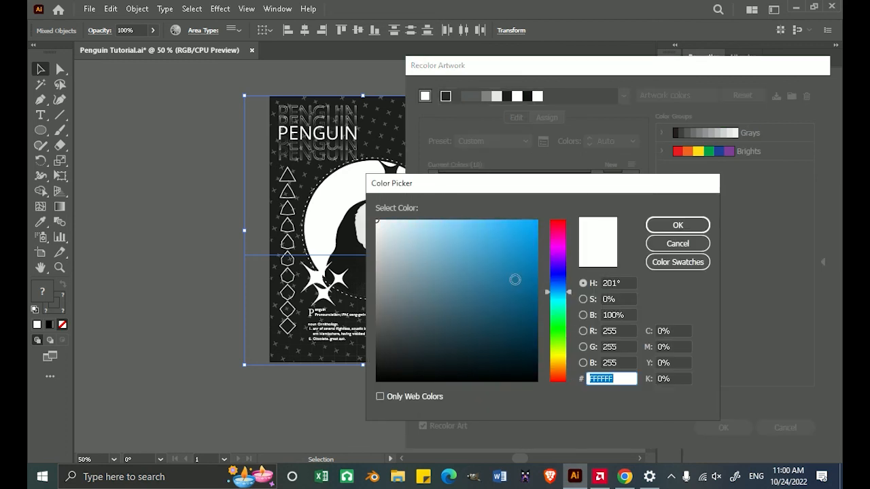
drag(517, 280, 545, 293)
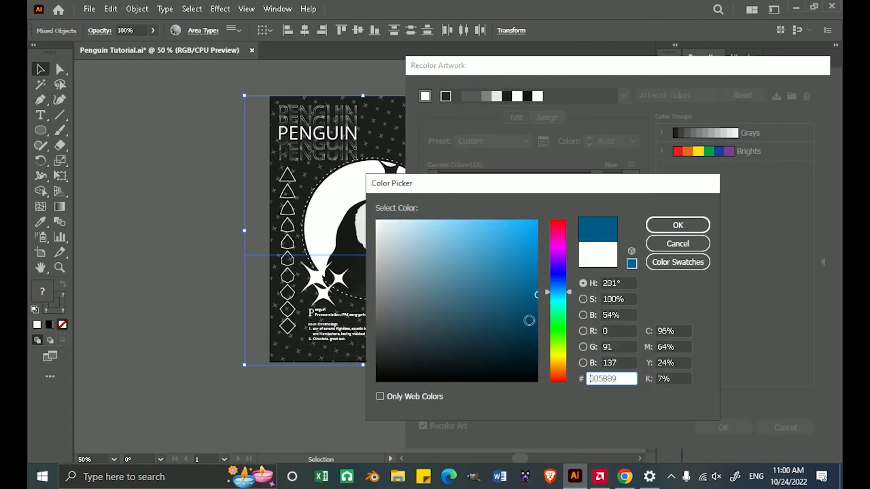
click(518, 329)
mouse_move(519, 328)
mouse_down()
mouse_move(528, 258)
mouse_move(532, 297)
mouse_move(513, 335)
mouse_move(503, 328)
mouse_move(512, 310)
mouse_up()
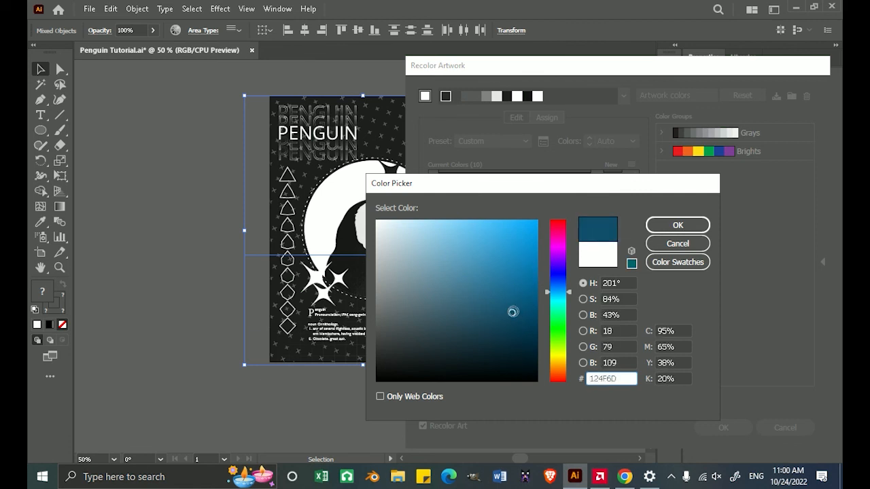
click(683, 225)
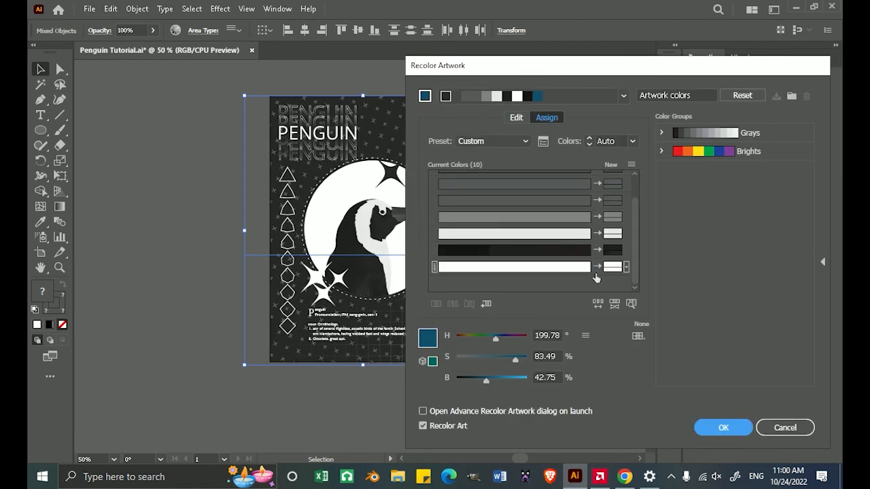
Try the bright blue 044EB7 as the replacement for white, and undo the change.
click(615, 271)
double_click(615, 270)
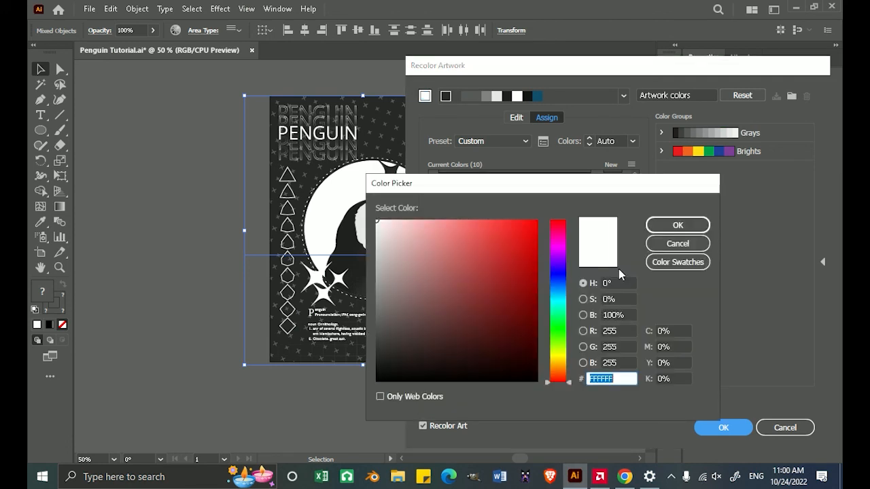
click(557, 268)
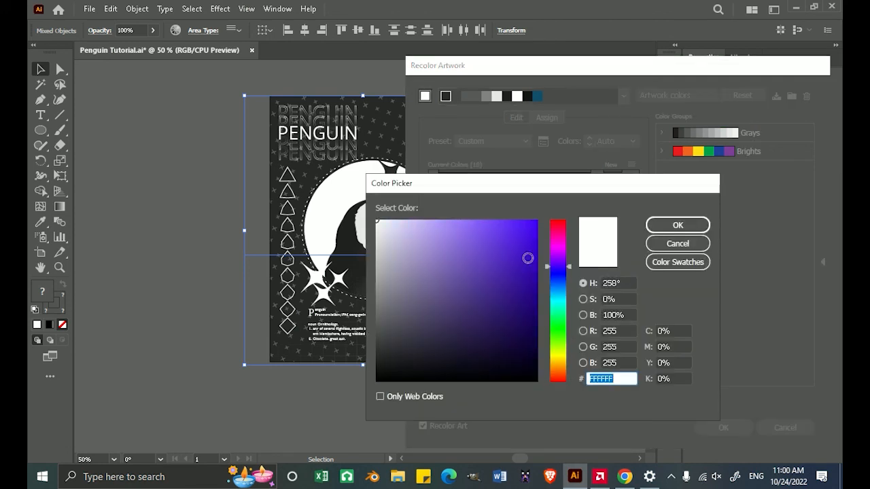
click(558, 286)
click(520, 292)
click(534, 265)
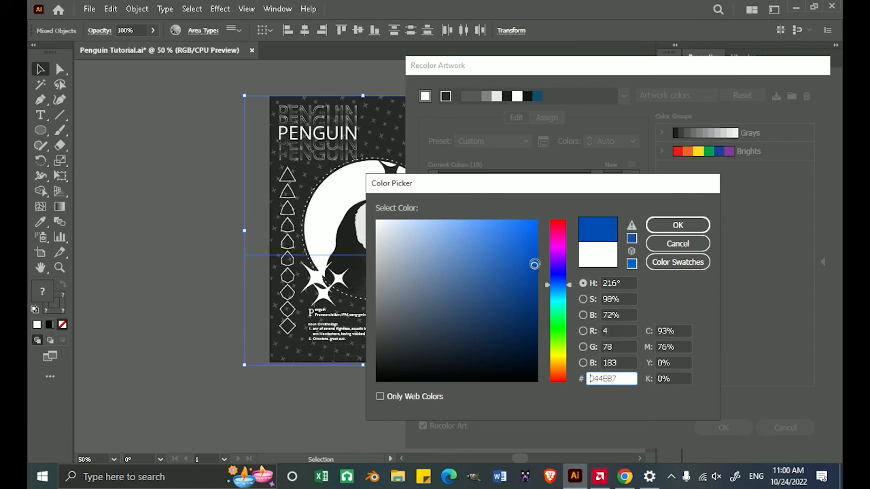
click(673, 225)
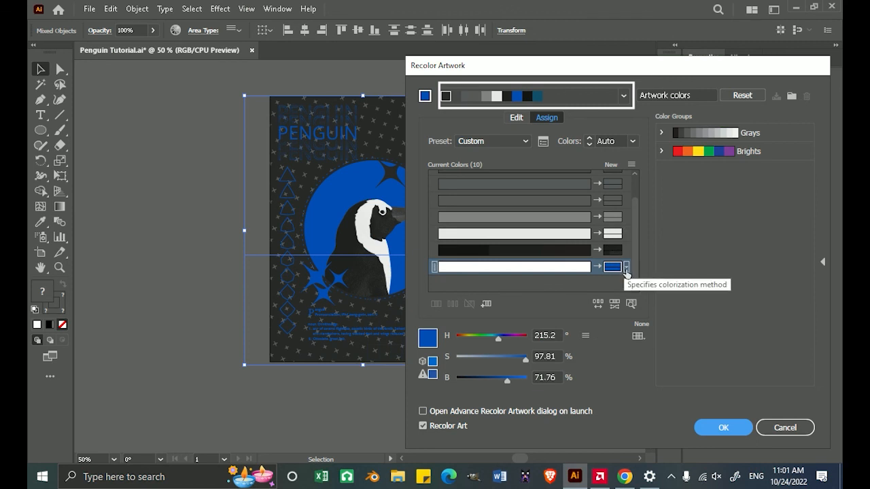
key(ctrl+z)
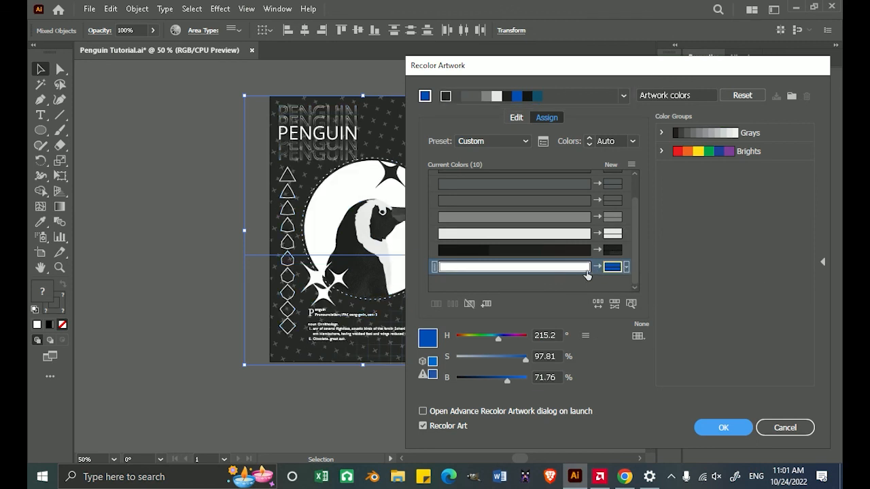
Try recoloring the light gray row to a blue of about H 203°, S 93%, B 58%, and undo the change.
click(614, 234)
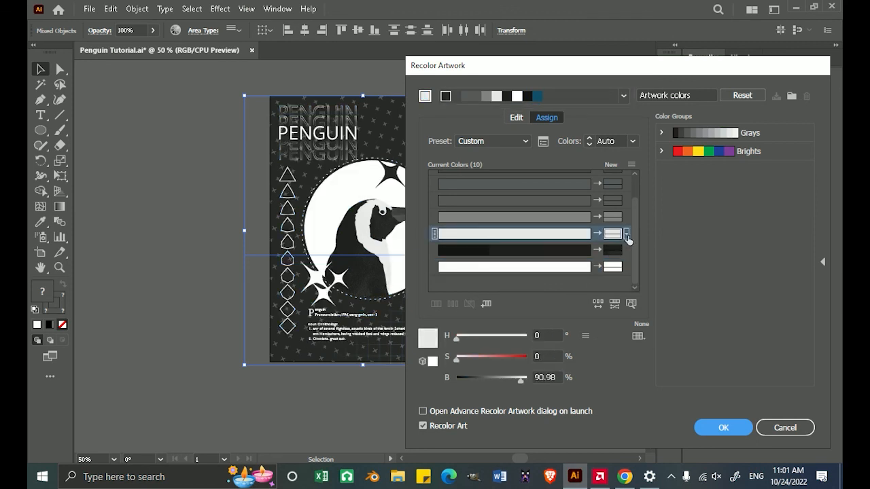
click(627, 234)
double_click(613, 233)
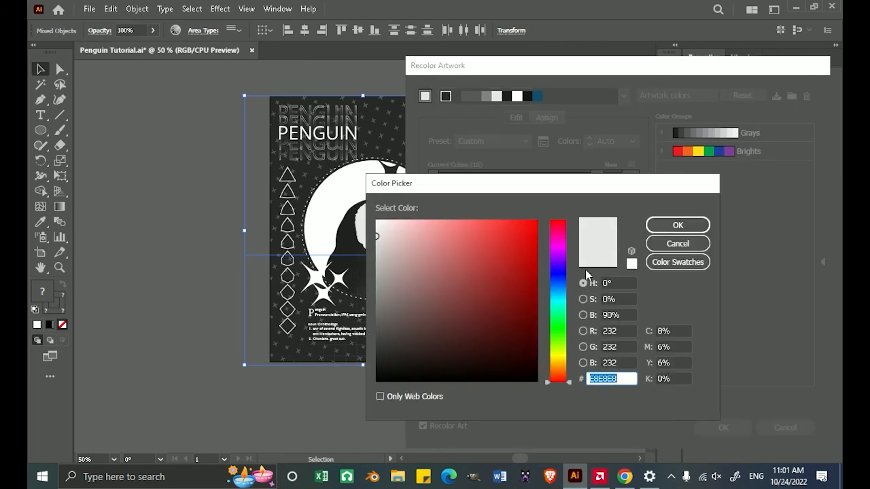
click(565, 294)
click(524, 288)
click(678, 225)
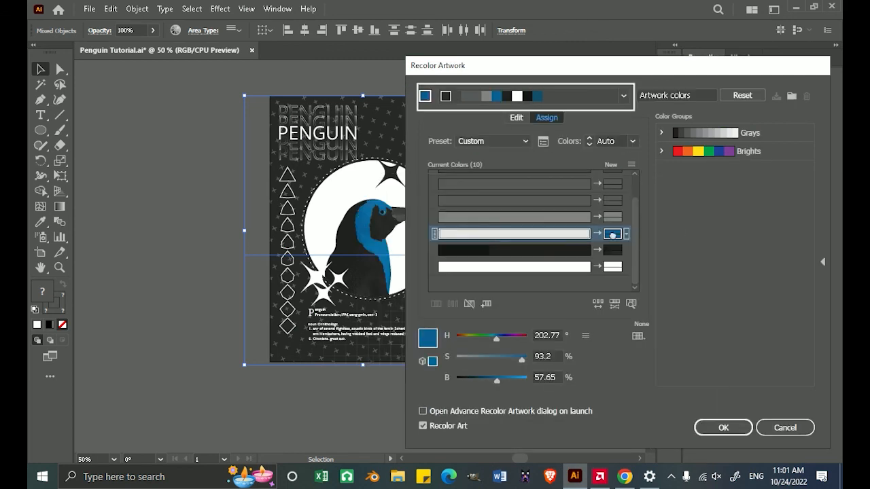
key(ctrl+z)
Try recoloring the first dark gray row to a purple of about H 288°, S 95%, B 59%, and undo the change.
scroll(613, 255, up, 2)
click(618, 179)
double_click(616, 179)
click(558, 254)
click(529, 286)
click(683, 226)
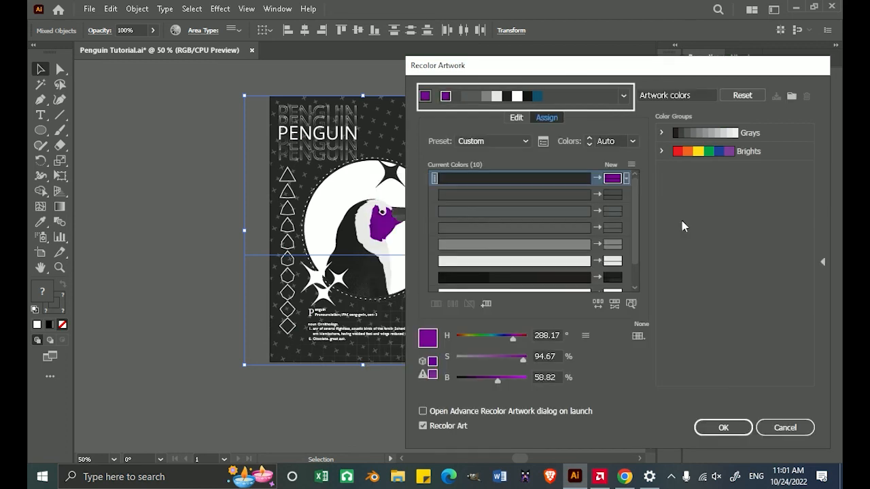
key(ctrl+z)
Set the black row's colorization method to Exact and recolor it dark navy, about H 227°, S 29%, B 19%.
scroll(550, 242, down, 2)
click(627, 253)
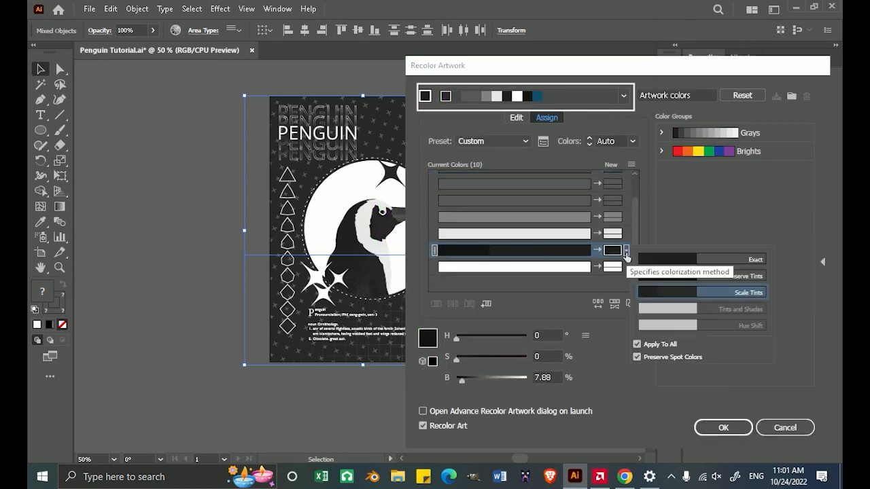
click(679, 260)
click(613, 250)
double_click(613, 251)
click(526, 297)
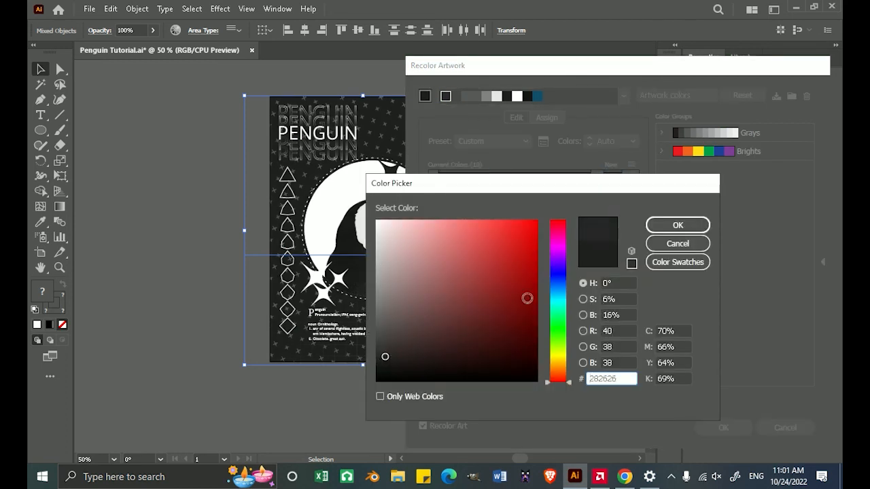
click(557, 279)
click(445, 352)
drag(445, 352, 422, 351)
click(678, 225)
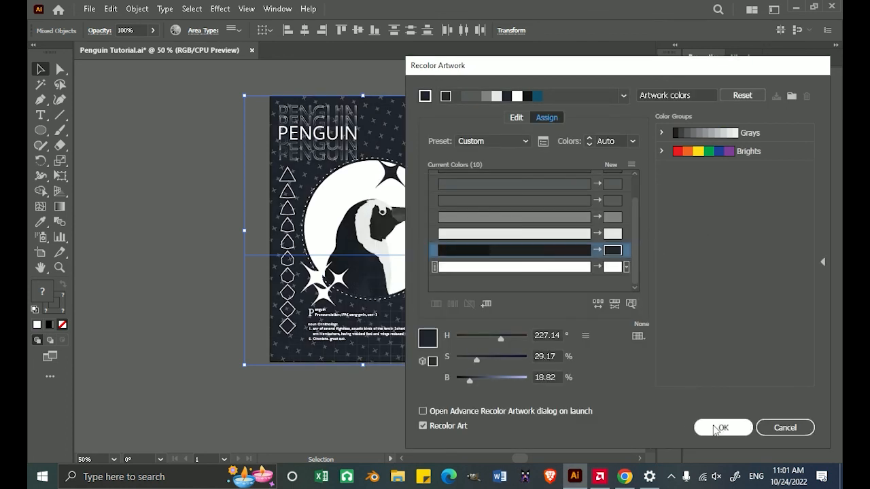
Store the navy palette and the version with the black row restored as two new color groups.
click(792, 96)
click(755, 174)
drag(573, 252, 611, 253)
click(792, 96)
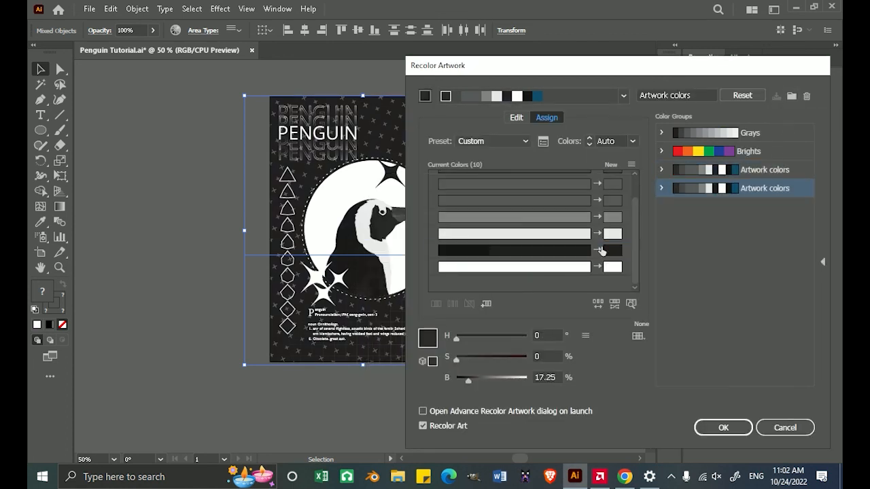
Apply the first saved Artwork colors group to the poster, accept the recolor and deselect the artwork.
click(762, 172)
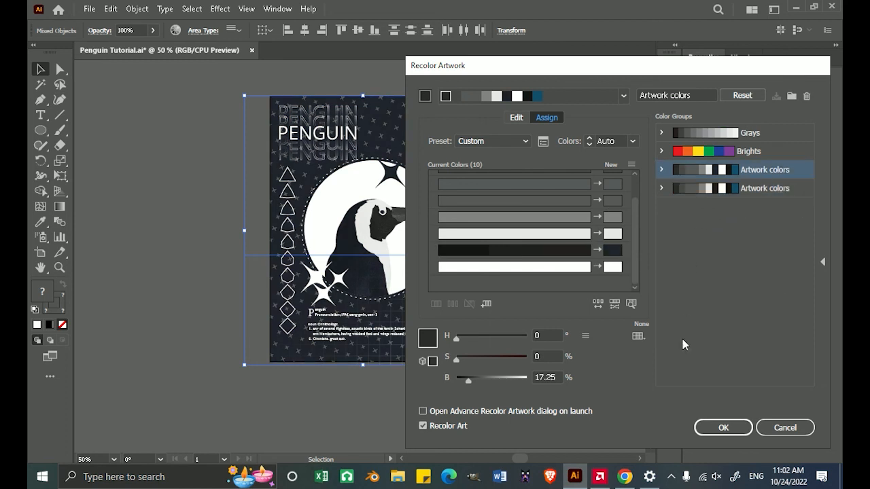
click(714, 427)
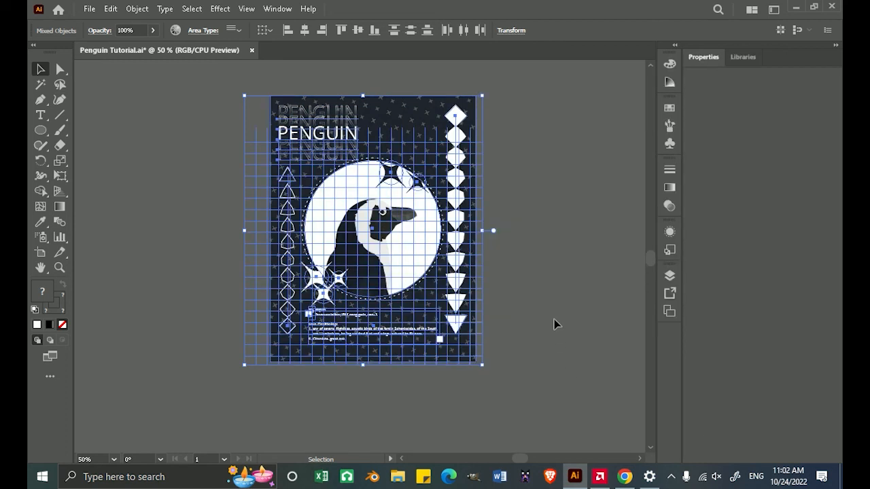
click(537, 316)
scroll(479, 282, up, 1)
drag(382, 254, 422, 304)
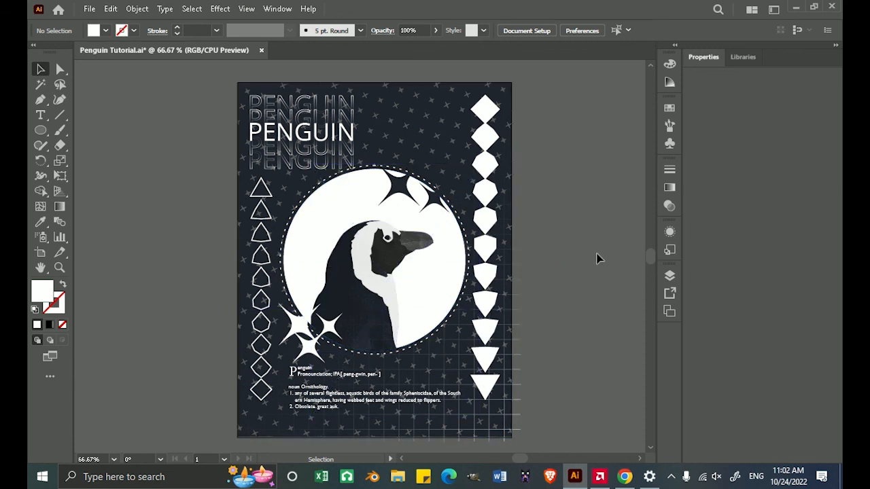
Try reapplying the first saved Artwork colors group to the whole poster in the advanced recolor options, and cancel.
scroll(596, 254, down, 1)
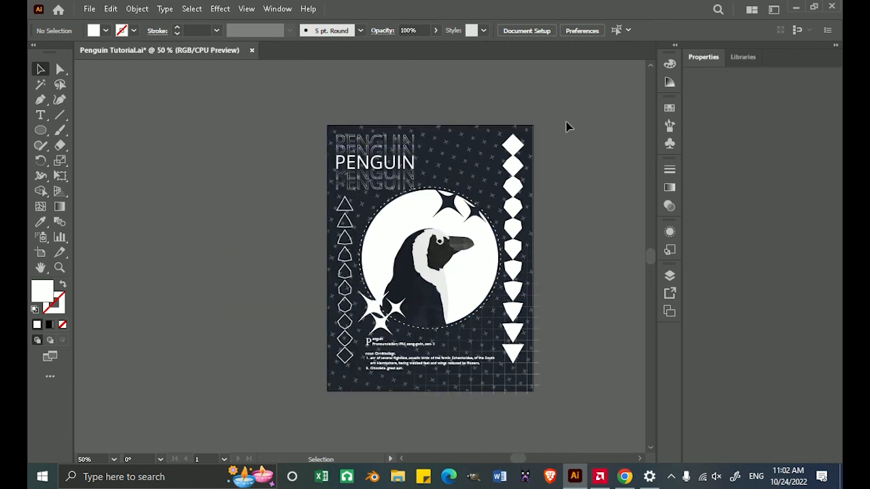
drag(569, 103, 265, 384)
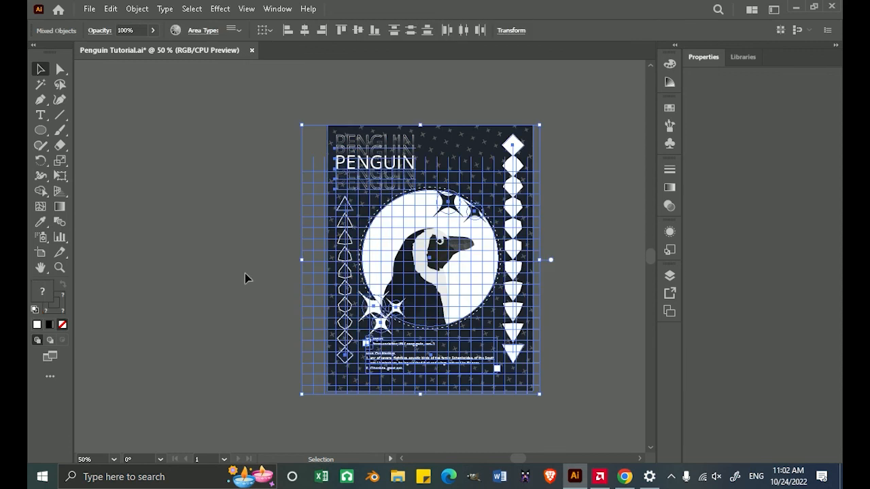
click(176, 30)
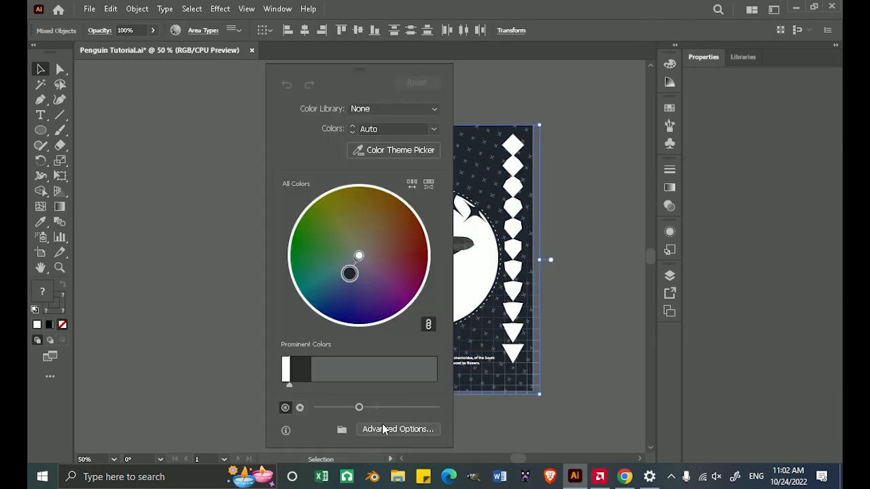
click(382, 429)
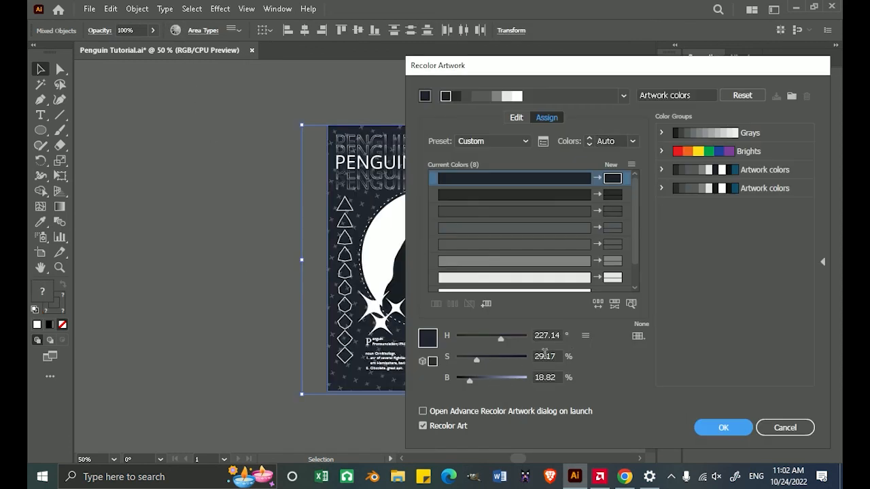
click(772, 172)
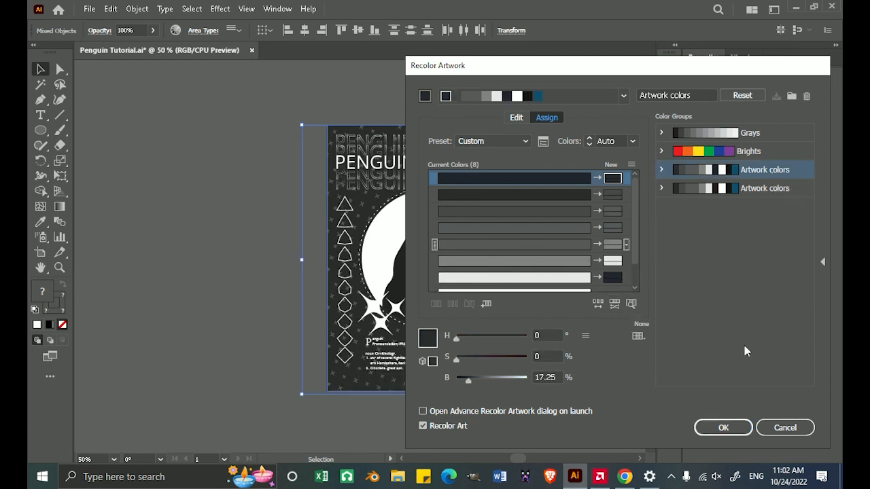
click(784, 427)
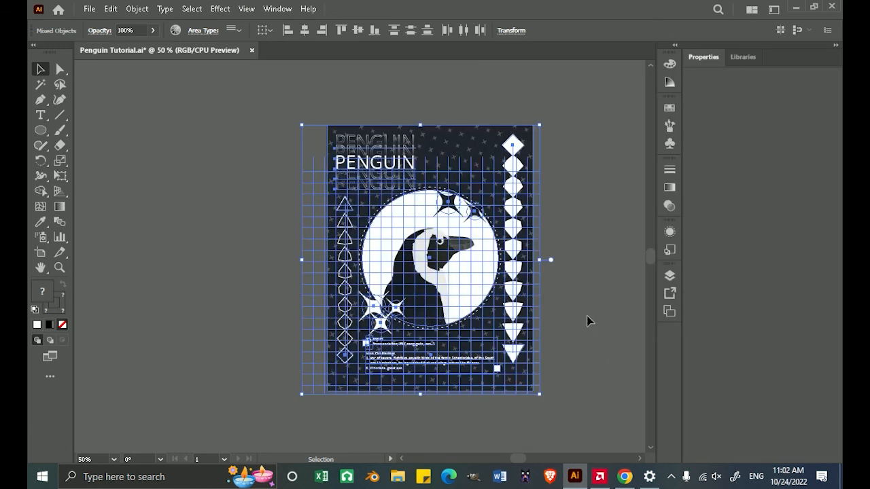
click(584, 320)
Export the poster to the Desktop as Penguin Tutorial.png in PNG format, using all artboards.
scroll(557, 314, right, 1)
scroll(496, 297, up, 1)
drag(539, 283, 551, 297)
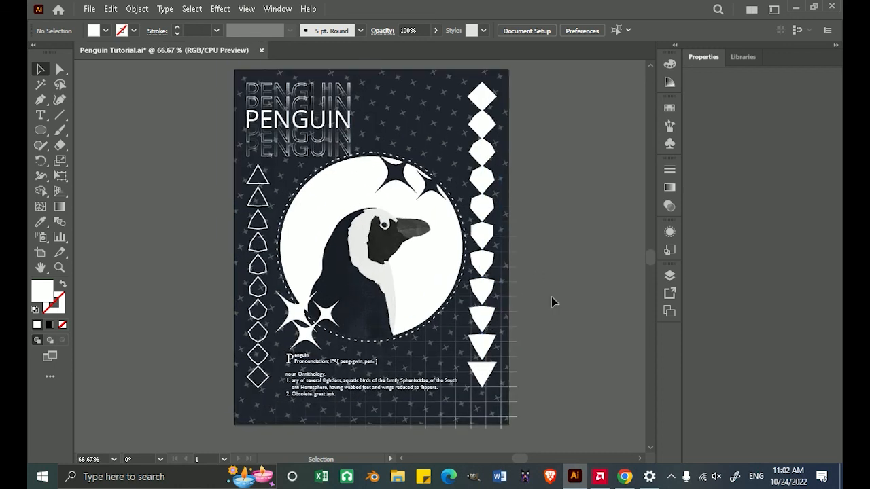
click(89, 9)
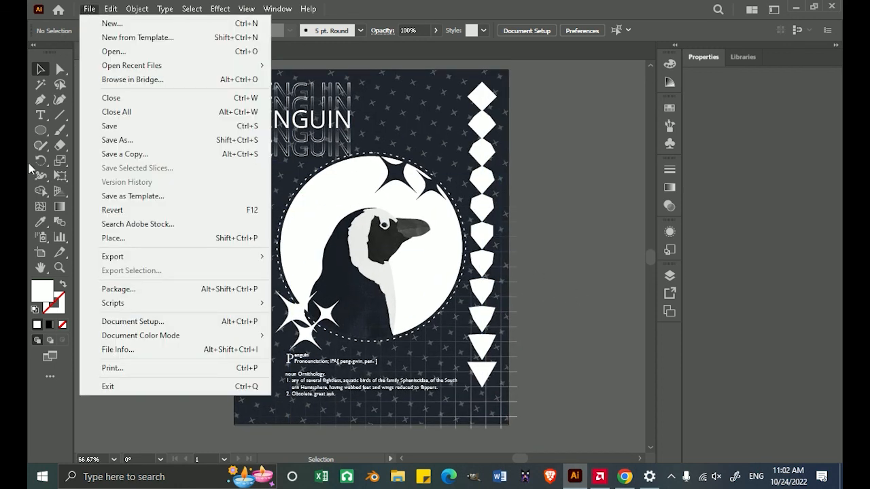
mouse_move(132, 256)
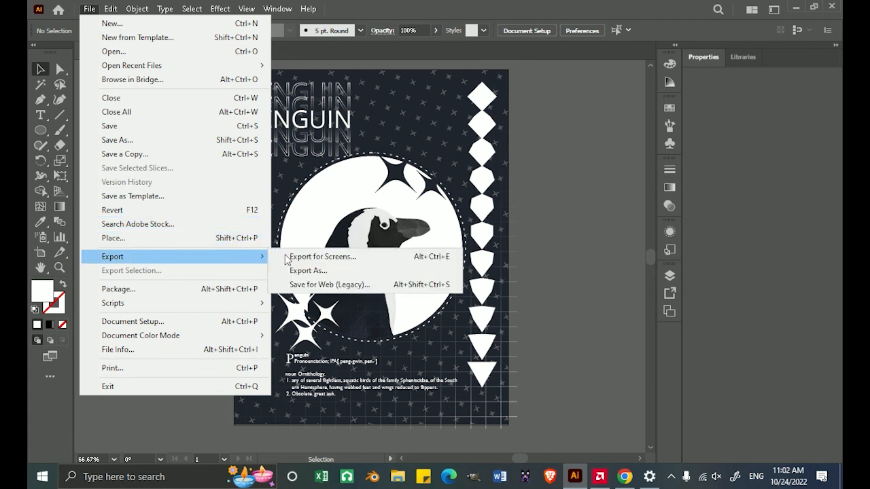
click(333, 272)
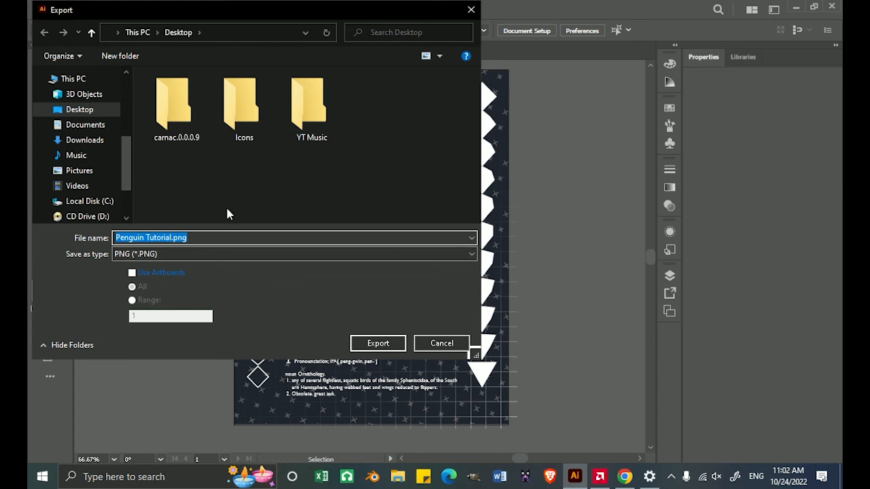
click(151, 273)
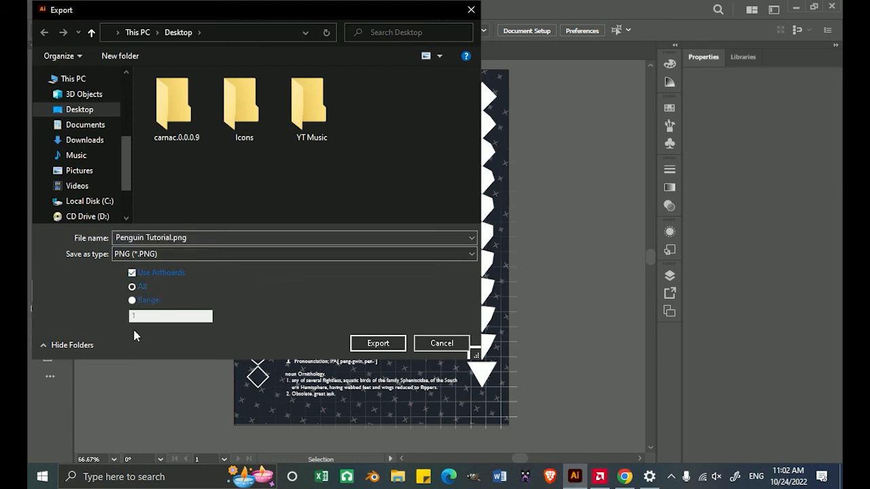
click(391, 342)
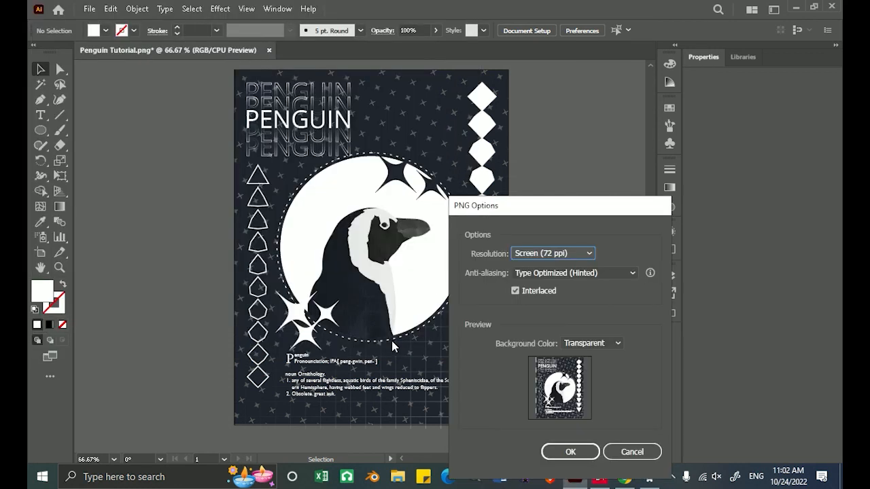
Keep the PNG at Screen (72 ppi) with a Transparent background, set anti-aliasing to Art Optimized (Supersampling), and finish the export.
drag(552, 219, 573, 142)
click(575, 178)
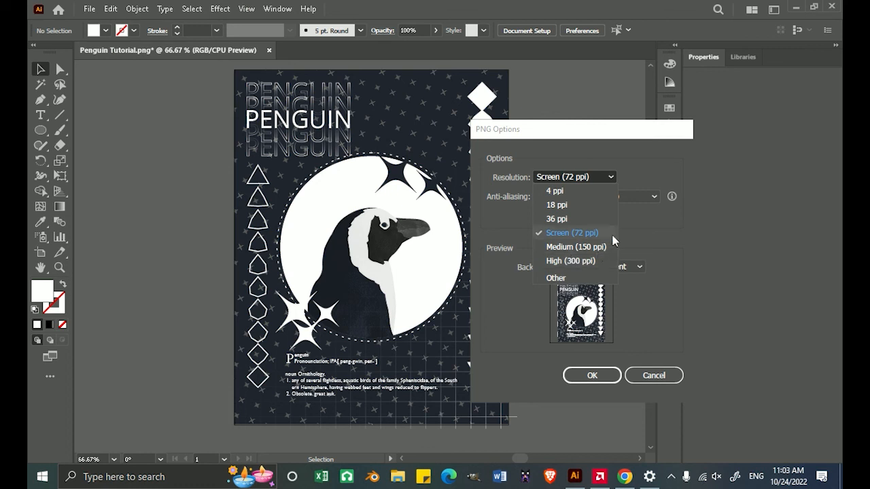
click(641, 222)
click(610, 198)
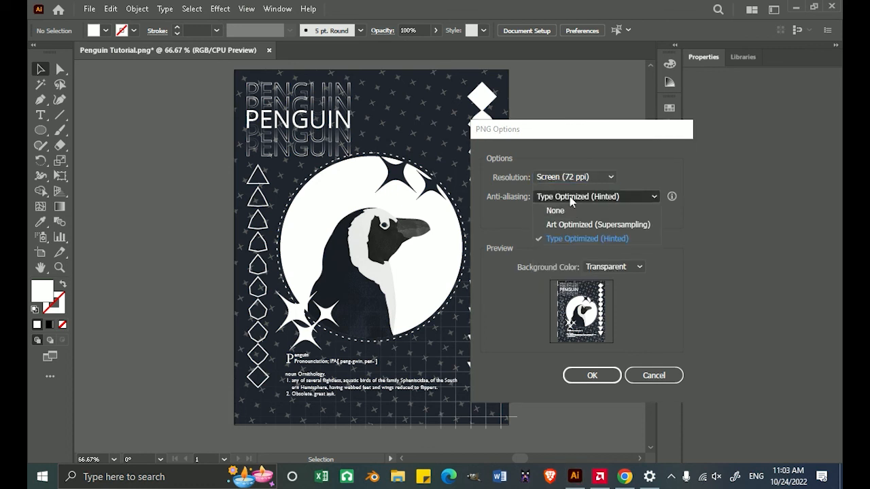
click(560, 225)
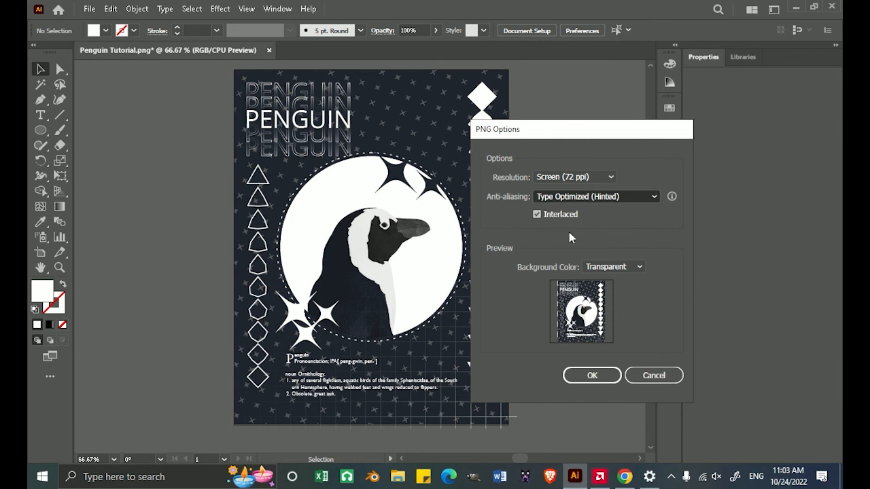
click(626, 271)
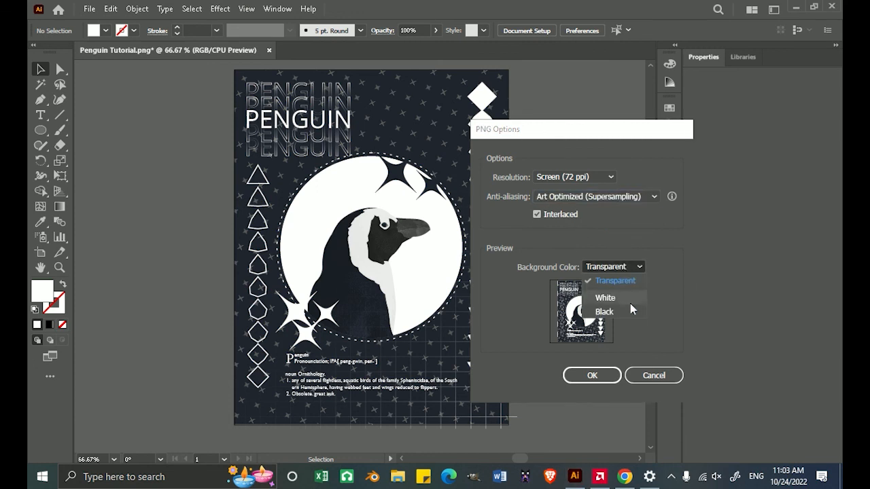
click(607, 288)
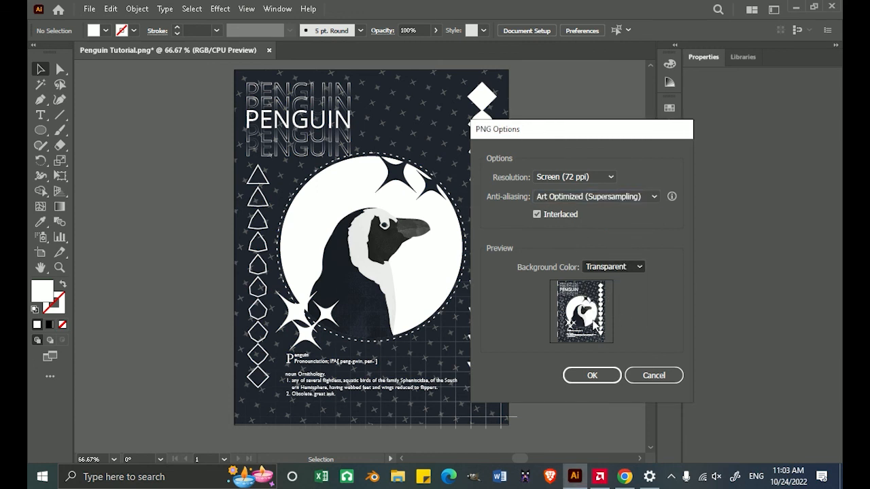
click(600, 383)
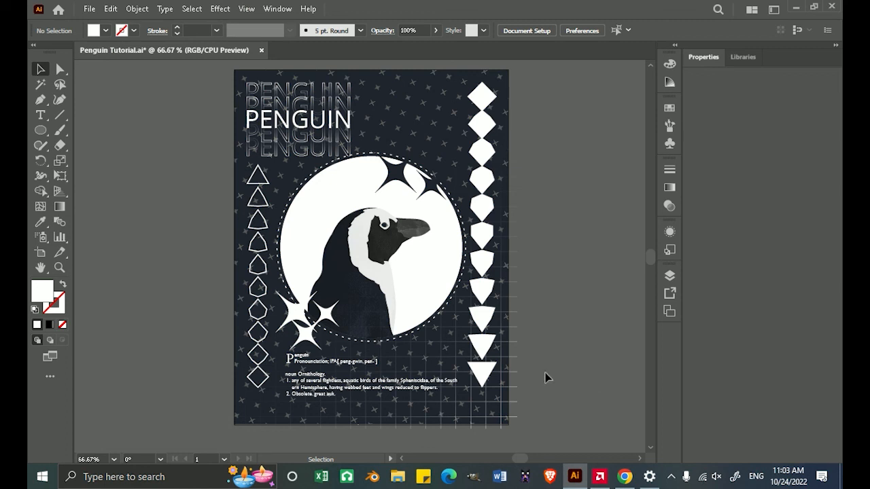
Switch to the photo viewer and examine the exported Penguin Tutorial-01.png up close and in full screen.
click(796, 7)
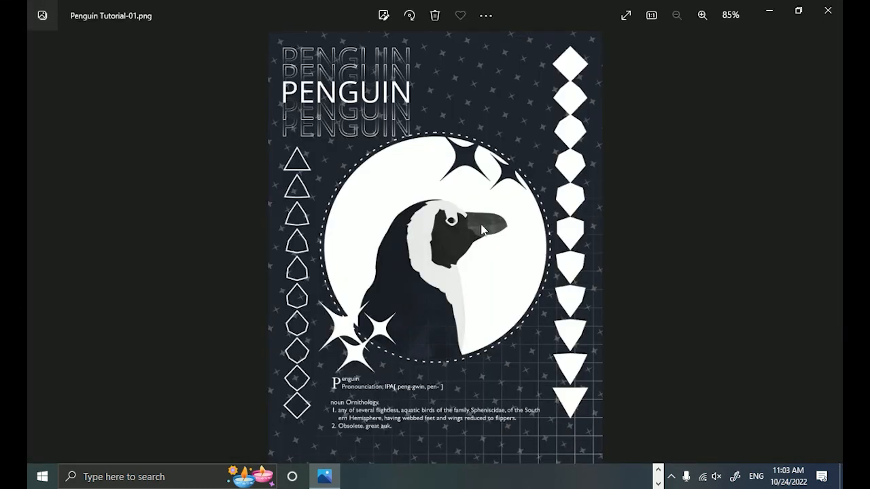
scroll(484, 237, up, 1)
drag(486, 283, 482, 212)
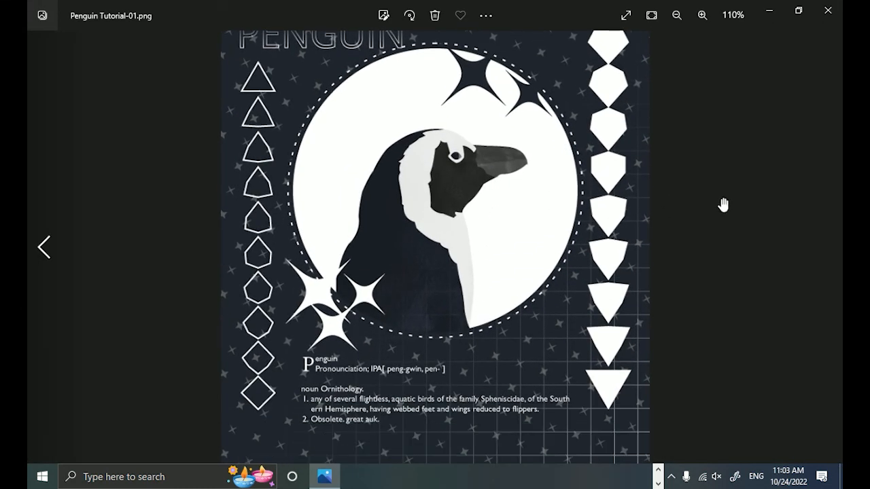
drag(610, 214, 539, 331)
scroll(546, 279, down, 2)
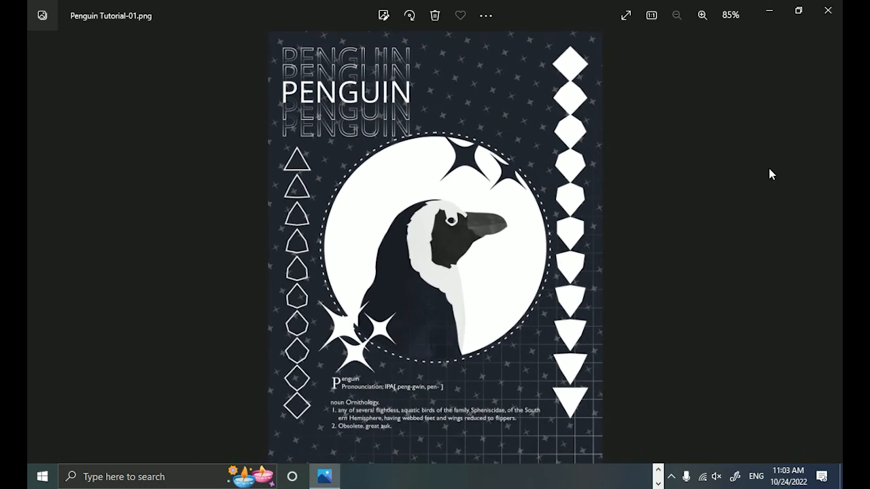
double_click(489, 209)
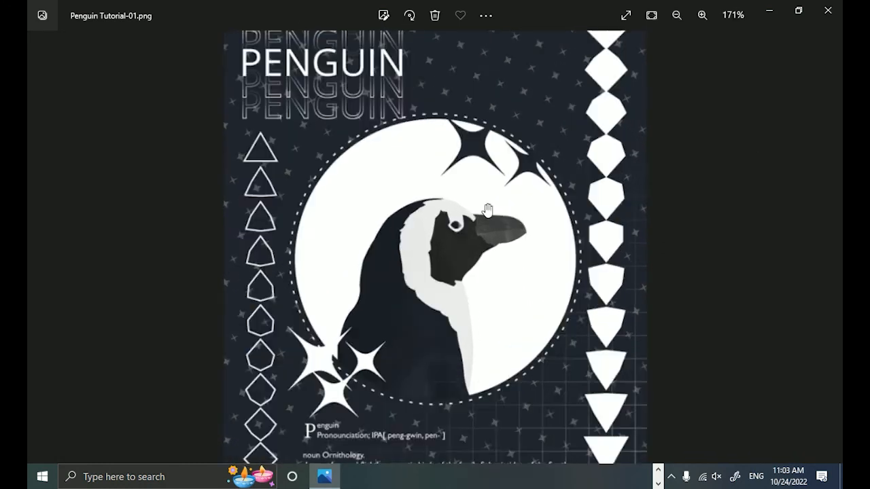
double_click(488, 209)
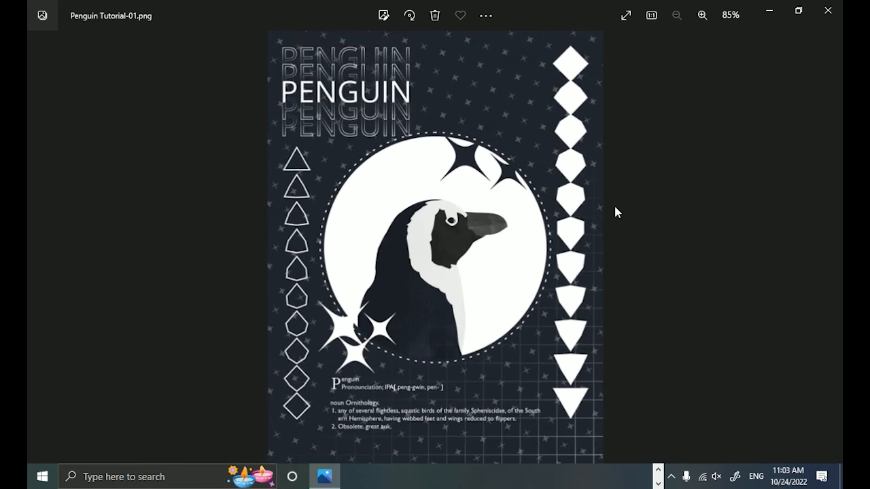
click(624, 17)
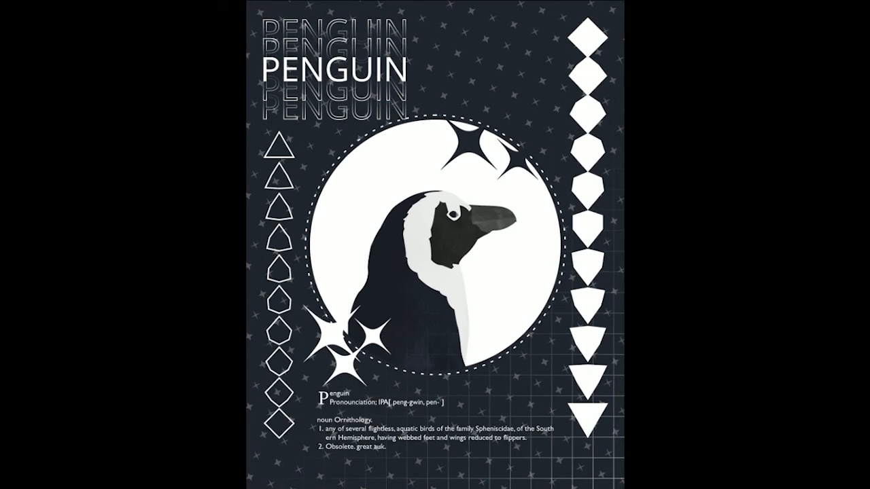